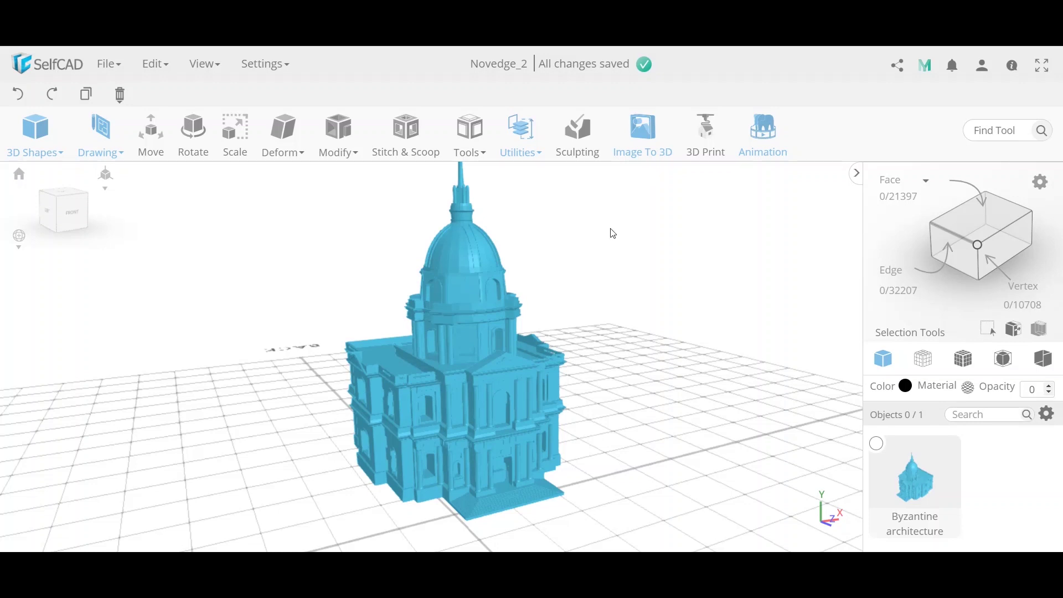
Examine the whole Byzantine building model from the front and side, including its dome and storeys
mouse_move(645, 364)
mouse_down()
mouse_move(534, 339)
mouse_move(537, 314)
mouse_move(624, 373)
mouse_move(646, 370)
mouse_move(620, 354)
mouse_move(620, 339)
mouse_move(647, 359)
mouse_up()
right_drag(457, 274, 451, 283)
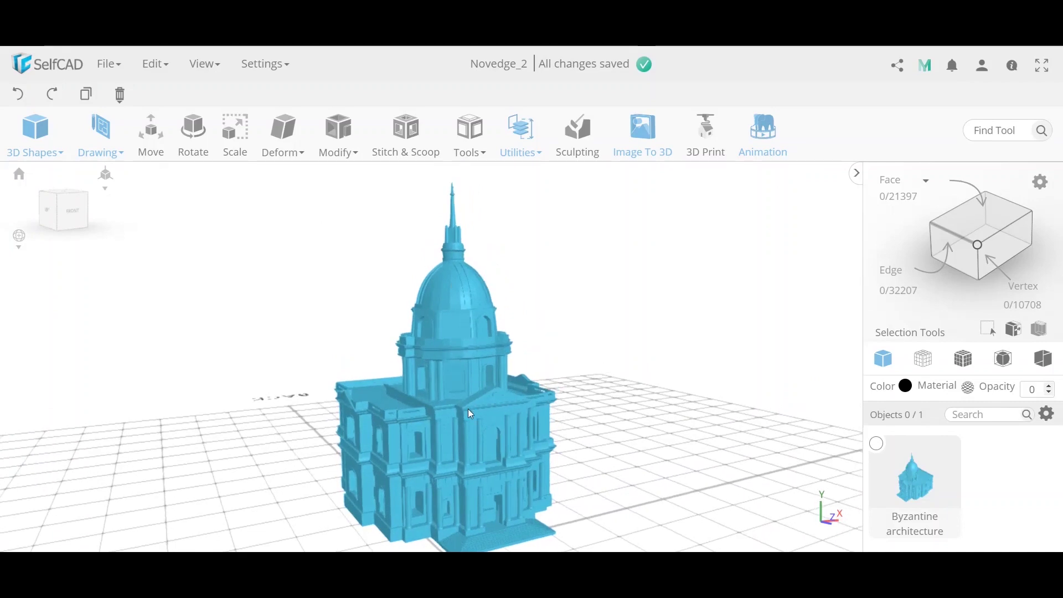
right_drag(463, 449, 436, 411)
drag(436, 411, 399, 394)
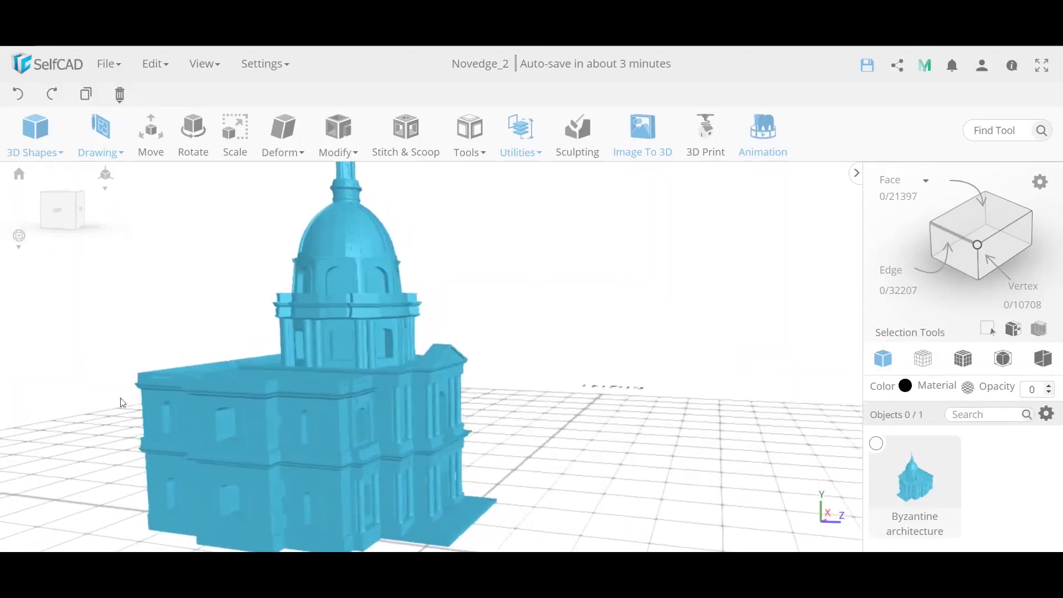
drag(384, 436, 414, 410)
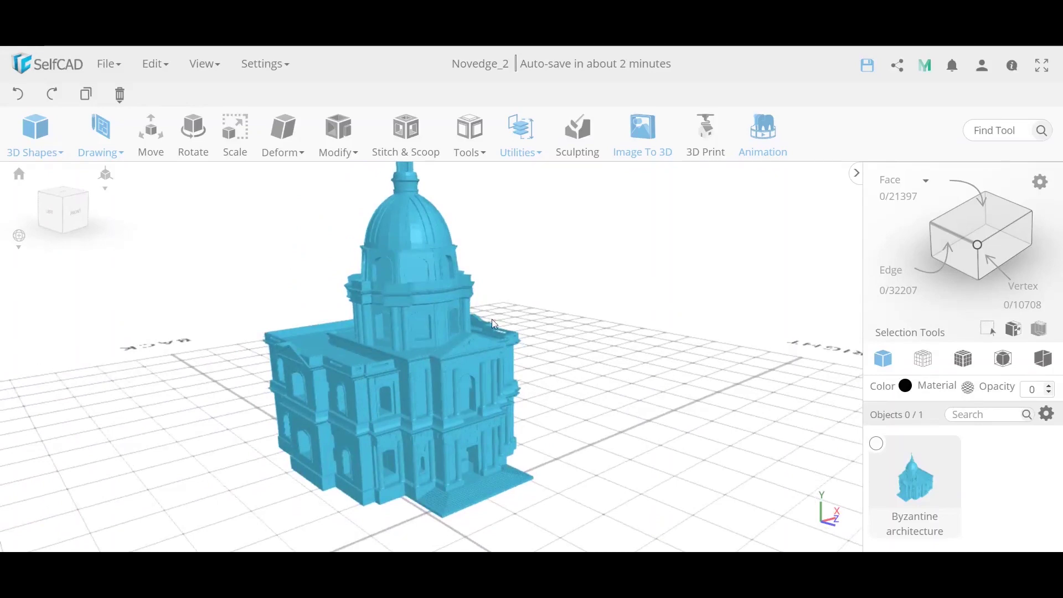
drag(444, 420, 389, 416)
scroll(399, 398, up, 5)
scroll(401, 402, down, 4)
scroll(510, 388, up, 1)
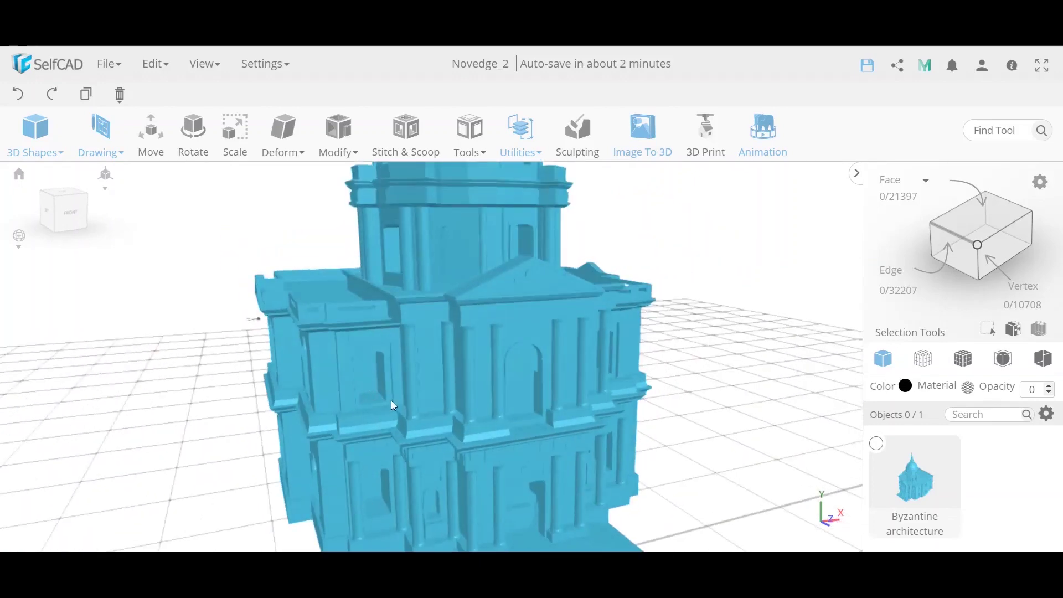
Examine the front facade's columns and arched windows and the roof parapet's rectangular openings up close
scroll(380, 393, up, 3)
scroll(371, 383, up, 1)
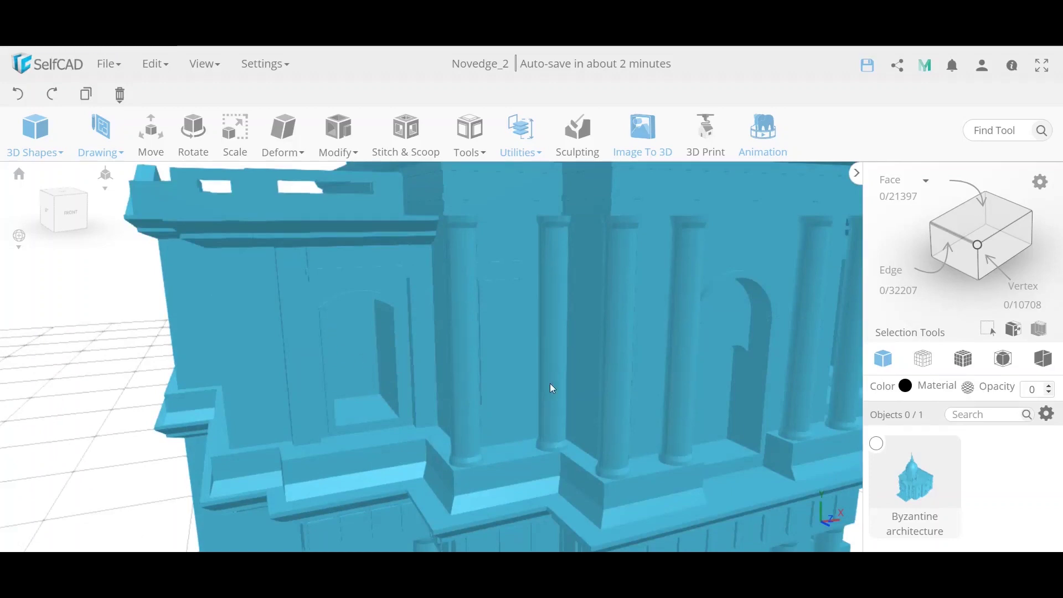
scroll(551, 385, down, 5)
scroll(554, 390, down, 2)
drag(551, 385, 506, 391)
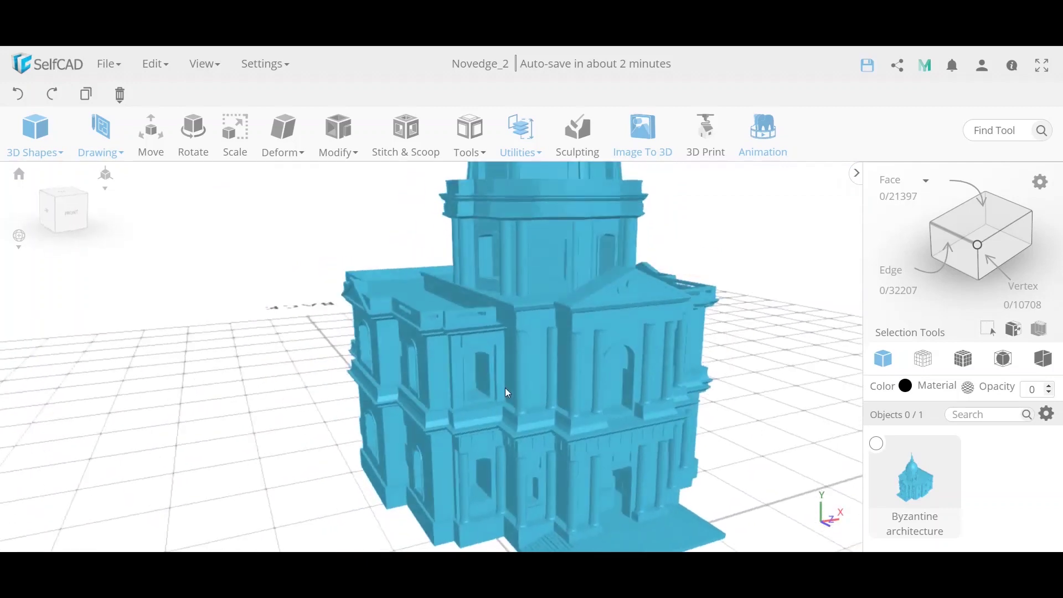
scroll(464, 330, up, 2)
scroll(464, 331, up, 3)
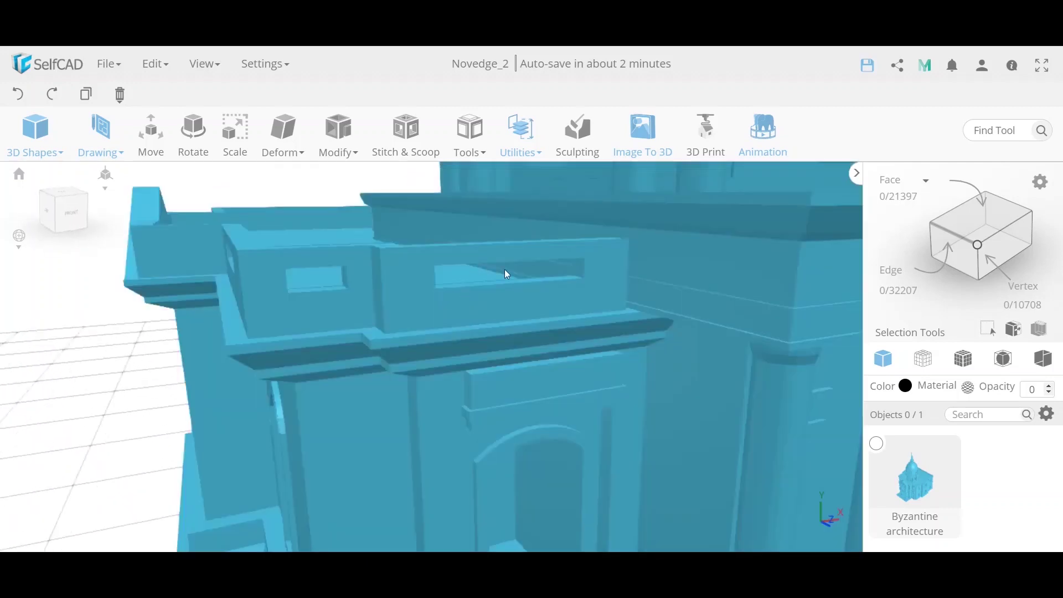
drag(479, 295, 509, 317)
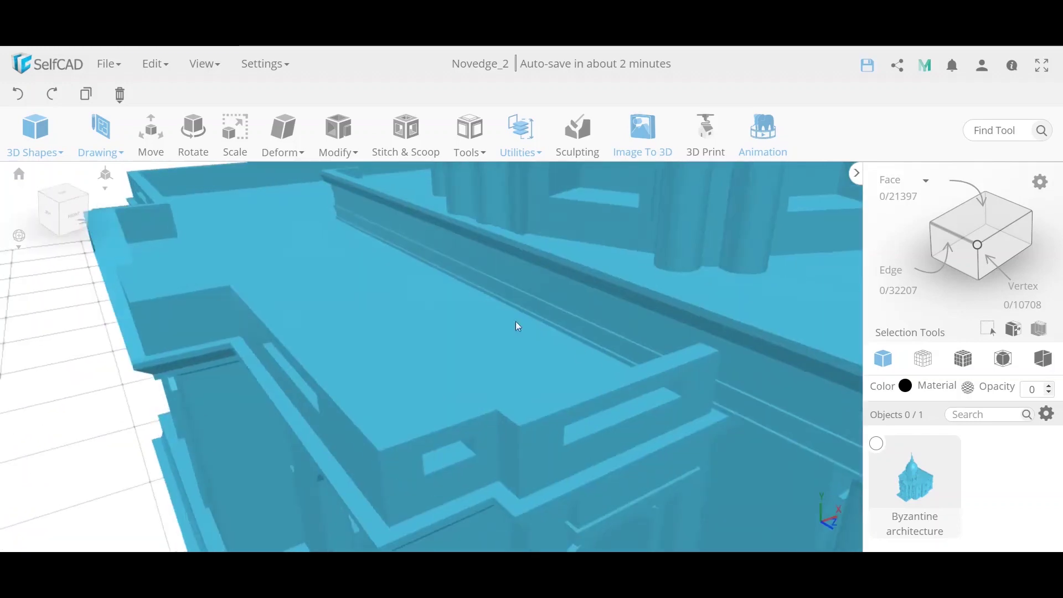
scroll(620, 403, down, 5)
drag(645, 439, 648, 431)
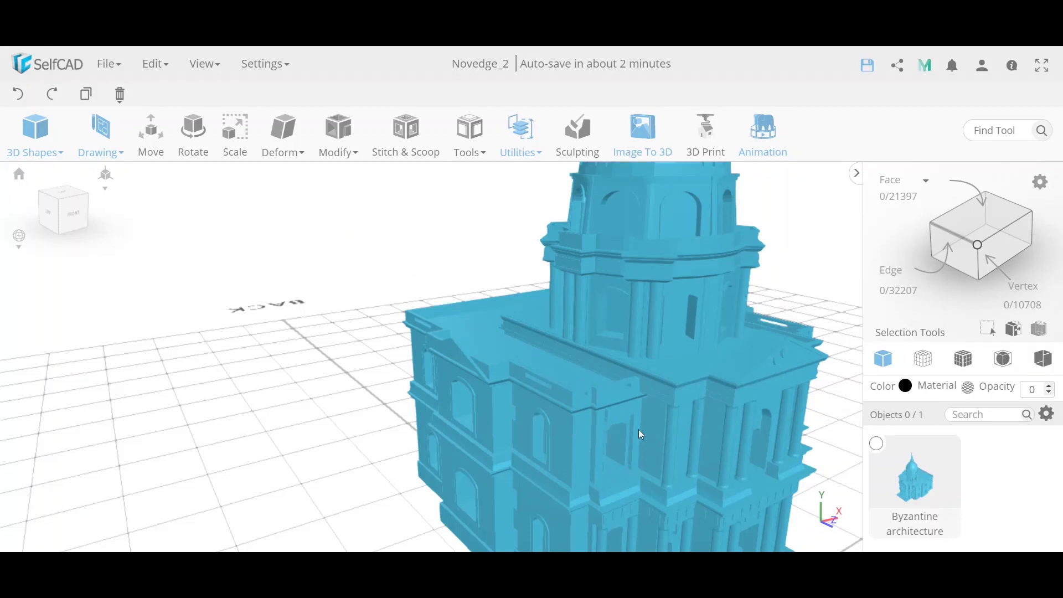
Examine the building's entrance base, front portico, side wing and the drum below the dome
scroll(636, 456, down, 5)
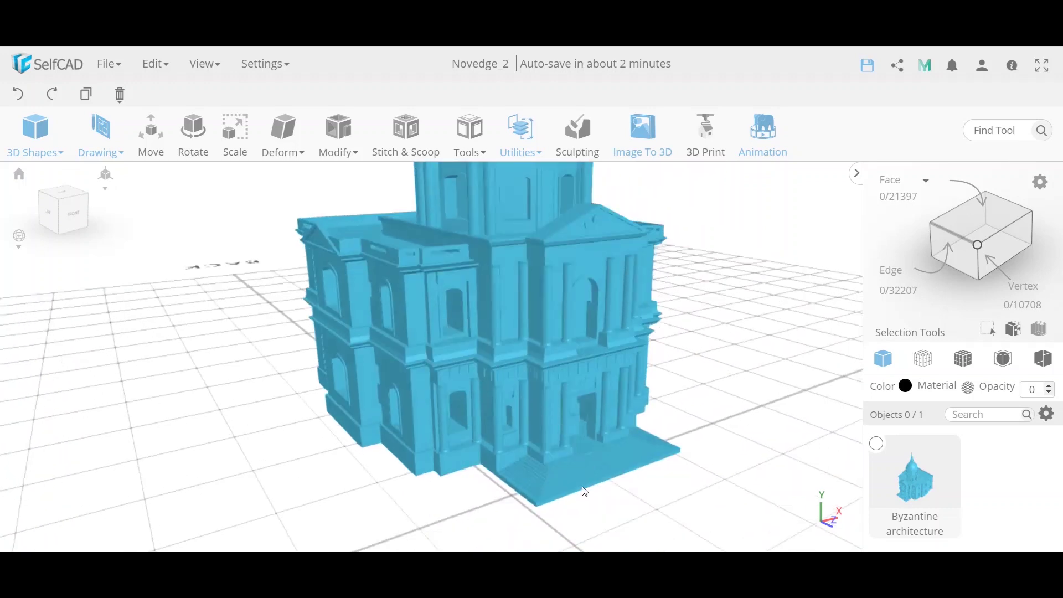
drag(389, 374, 428, 397)
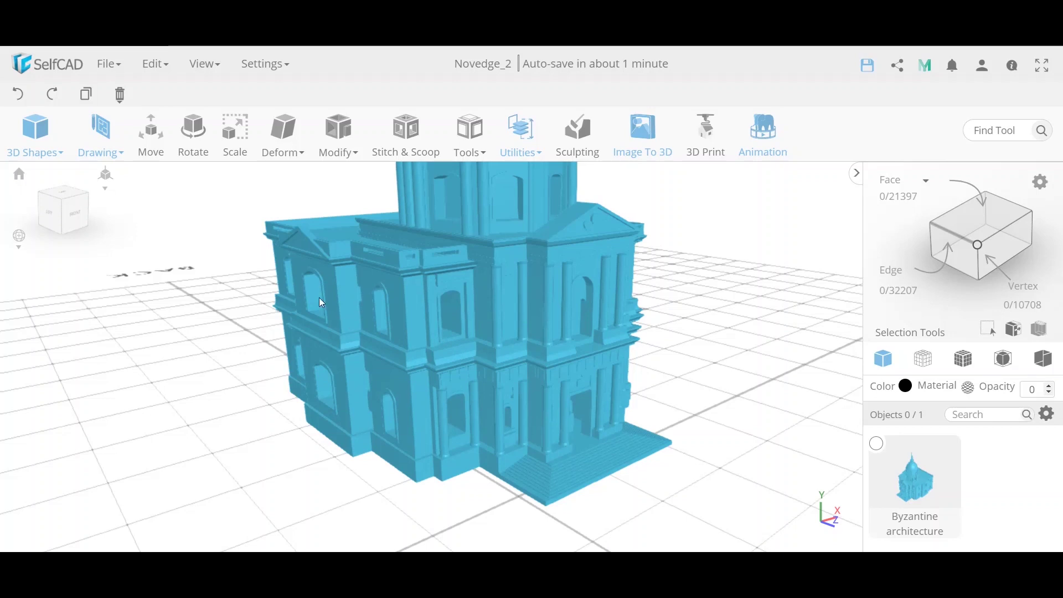
right_drag(504, 297, 487, 317)
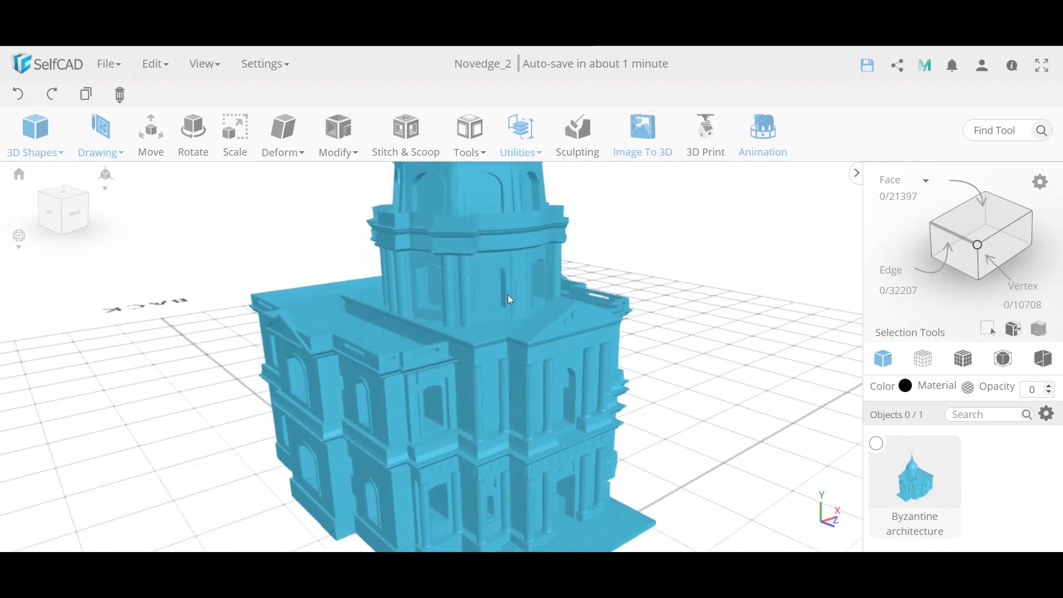
click(522, 145)
click(524, 145)
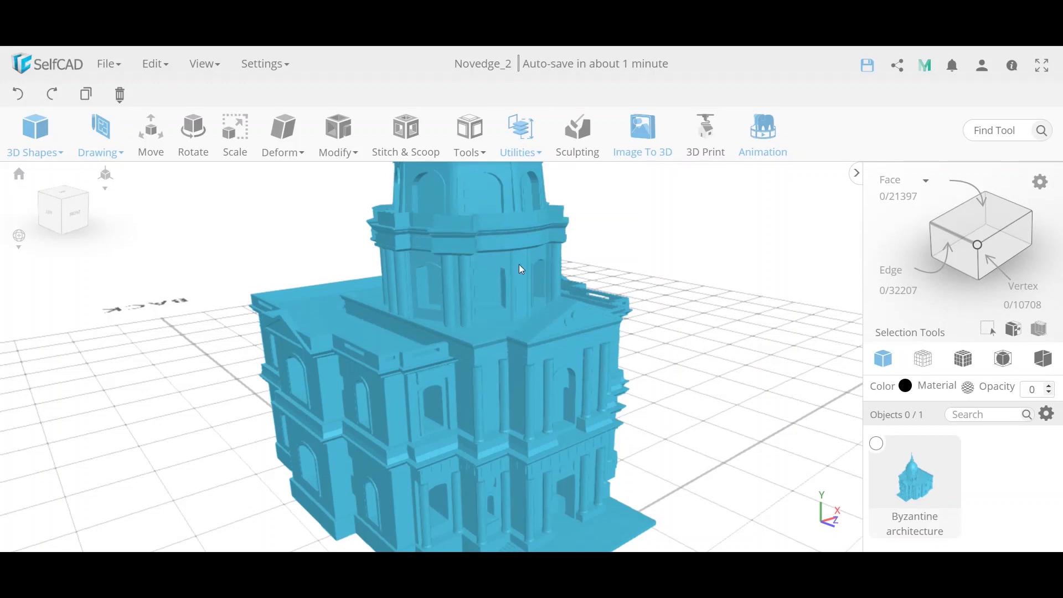
drag(609, 352, 495, 306)
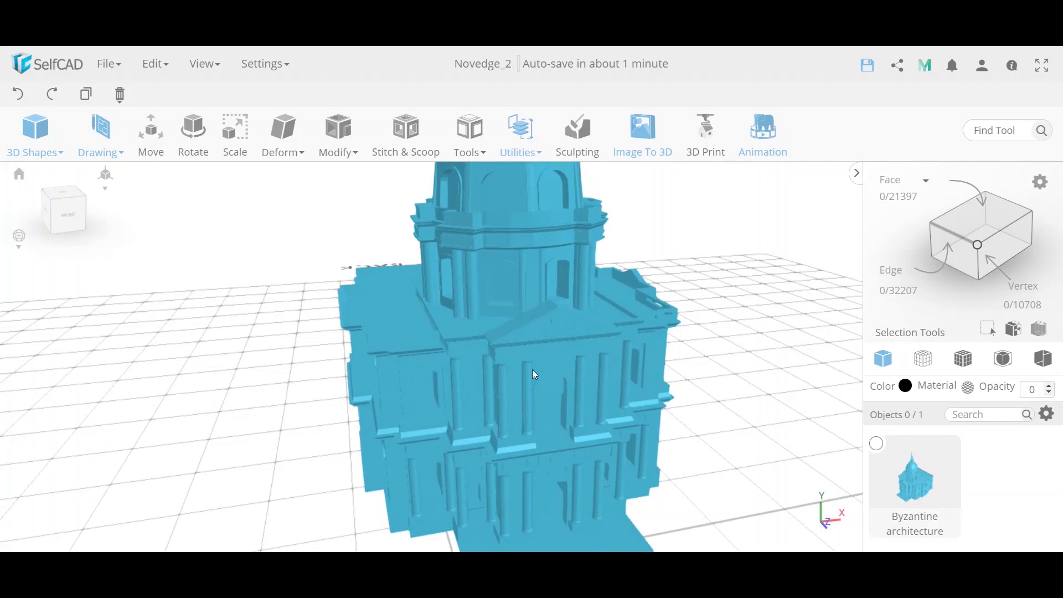
scroll(530, 403, down, 1)
right_drag(530, 403, 486, 330)
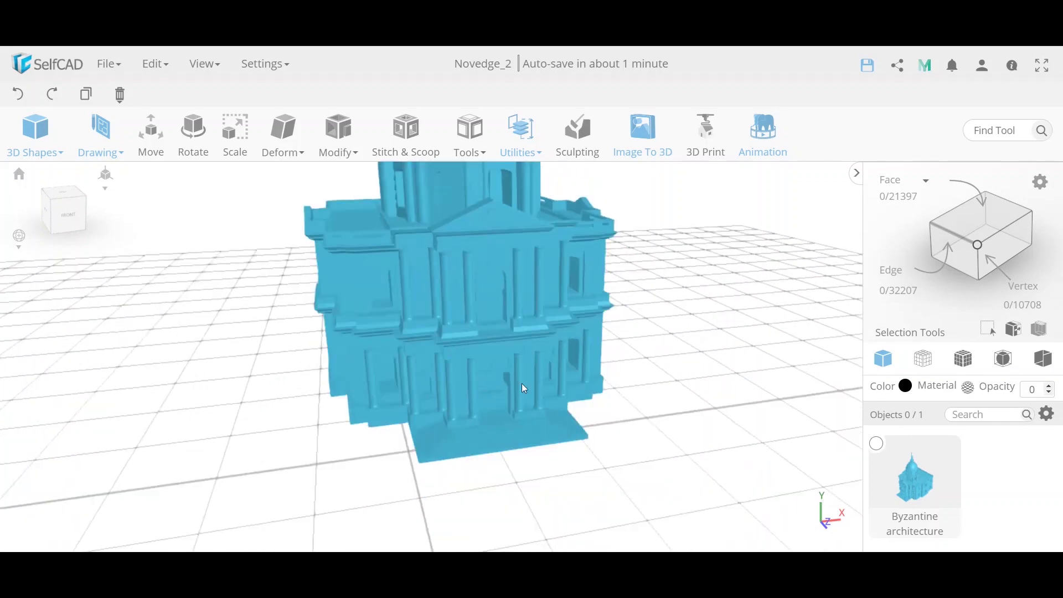
drag(390, 330, 469, 325)
Examine the building's window recess, side walls and ribbed dome up close, and its overall form
scroll(357, 277, up, 5)
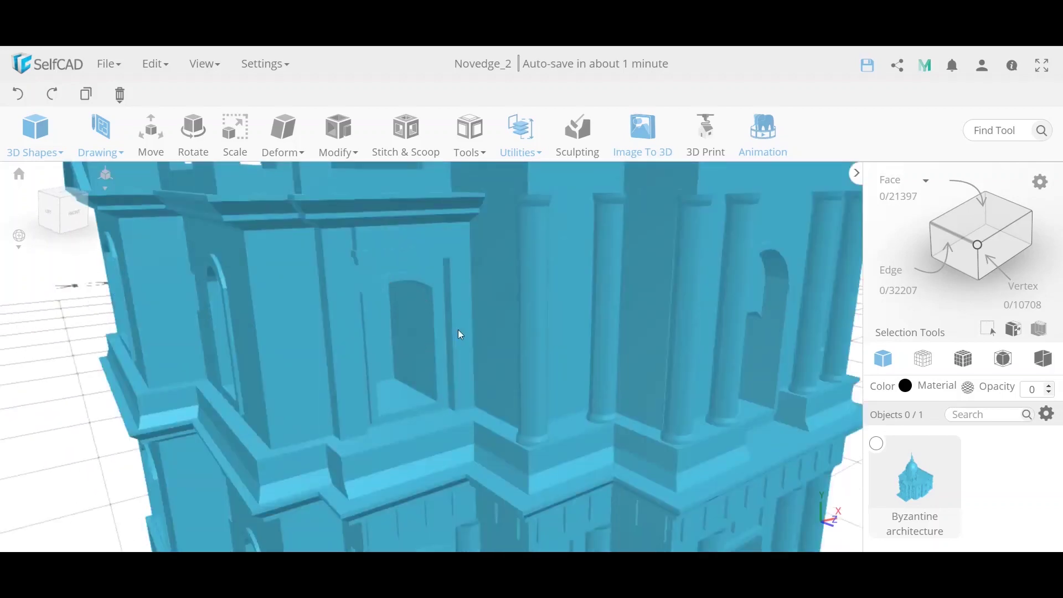
scroll(461, 334, down, 5)
drag(444, 337, 494, 349)
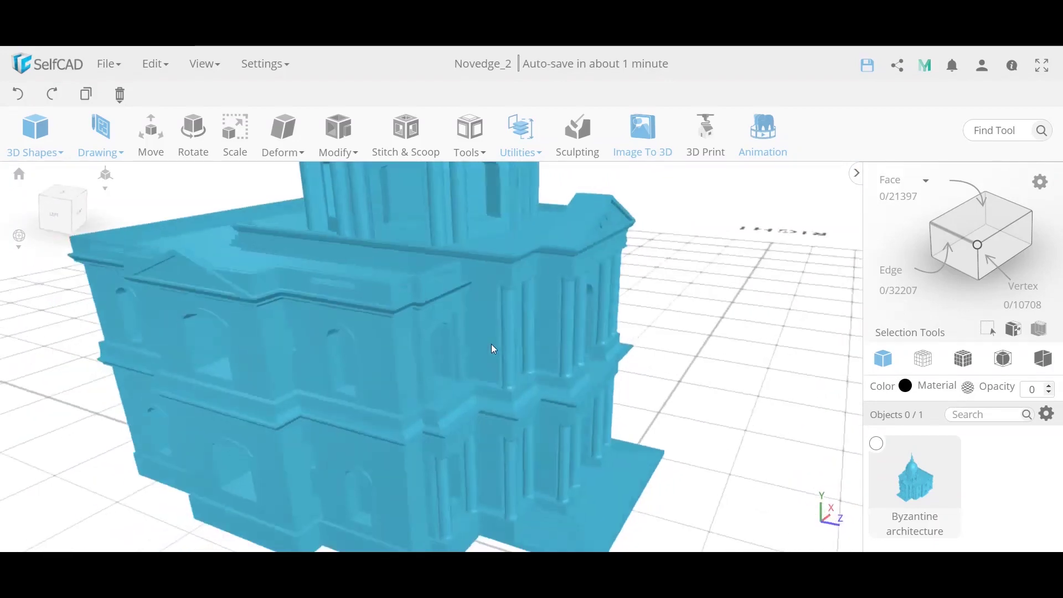
scroll(467, 311, down, 3)
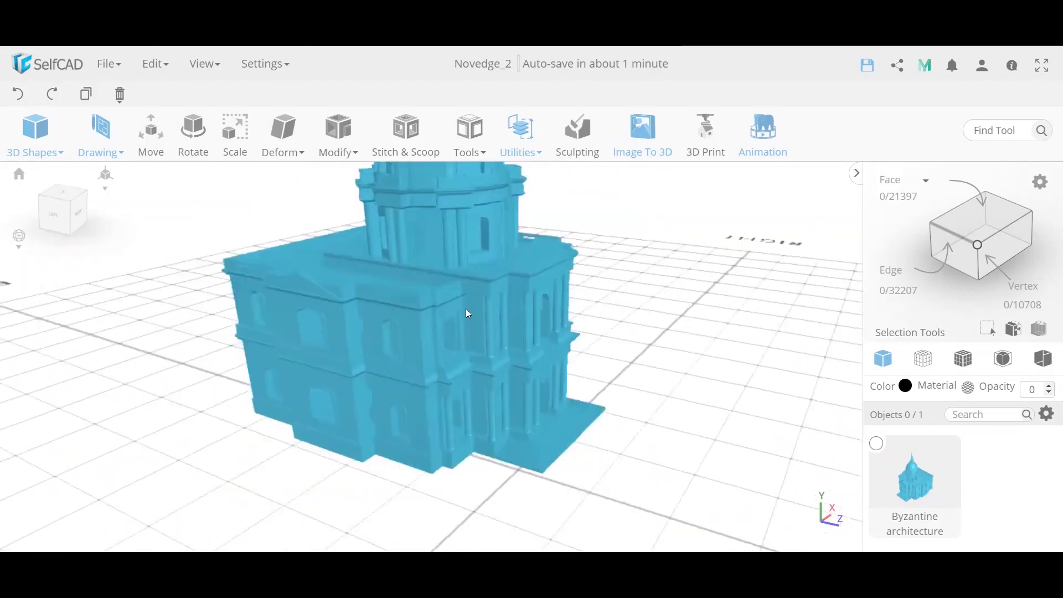
scroll(466, 308, down, 3)
drag(457, 217, 458, 252)
scroll(460, 257, up, 3)
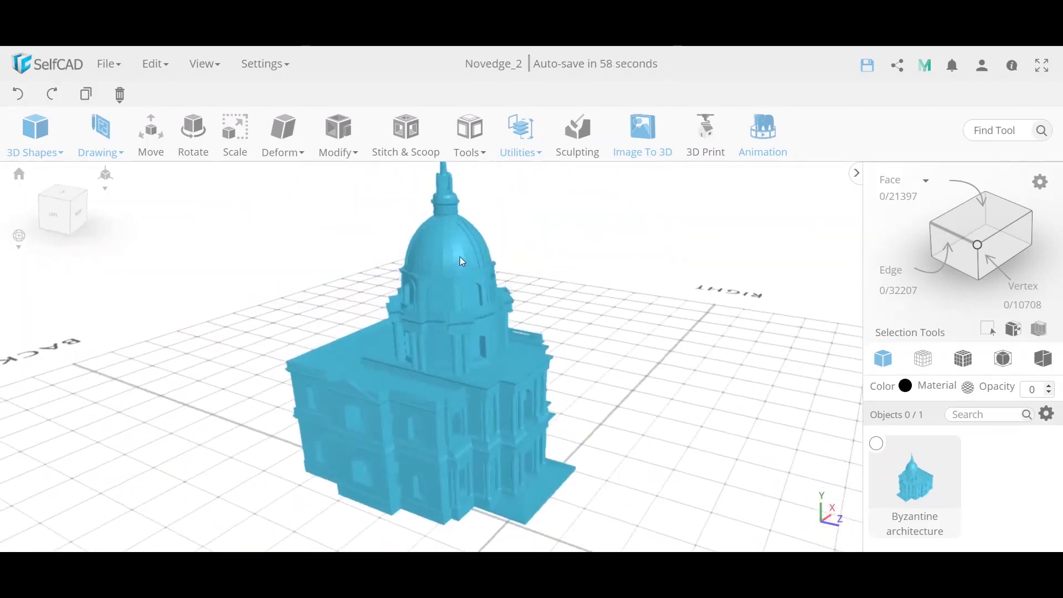
scroll(459, 257, up, 4)
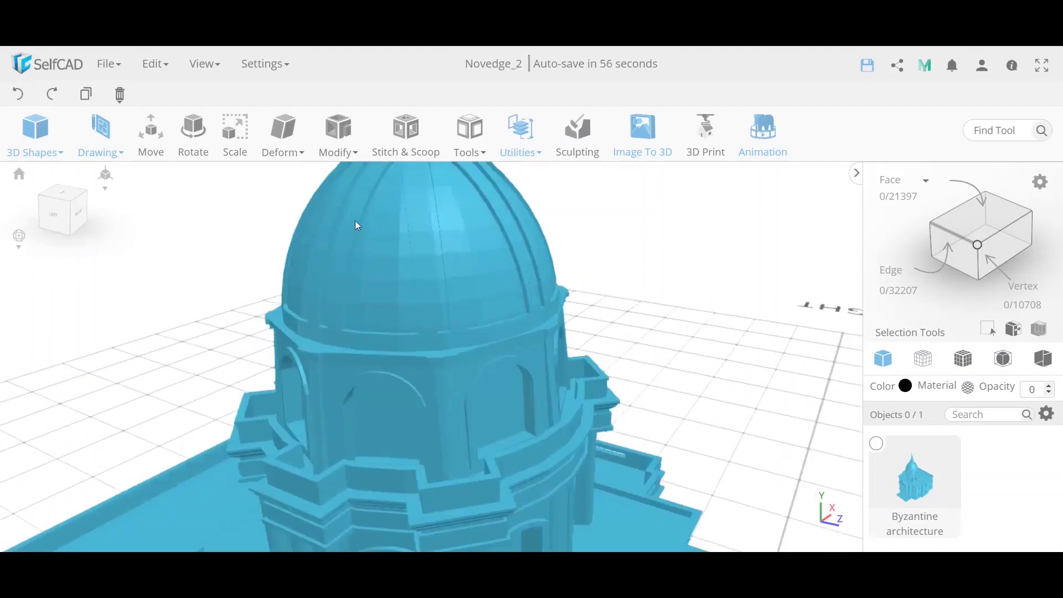
scroll(462, 244, down, 6)
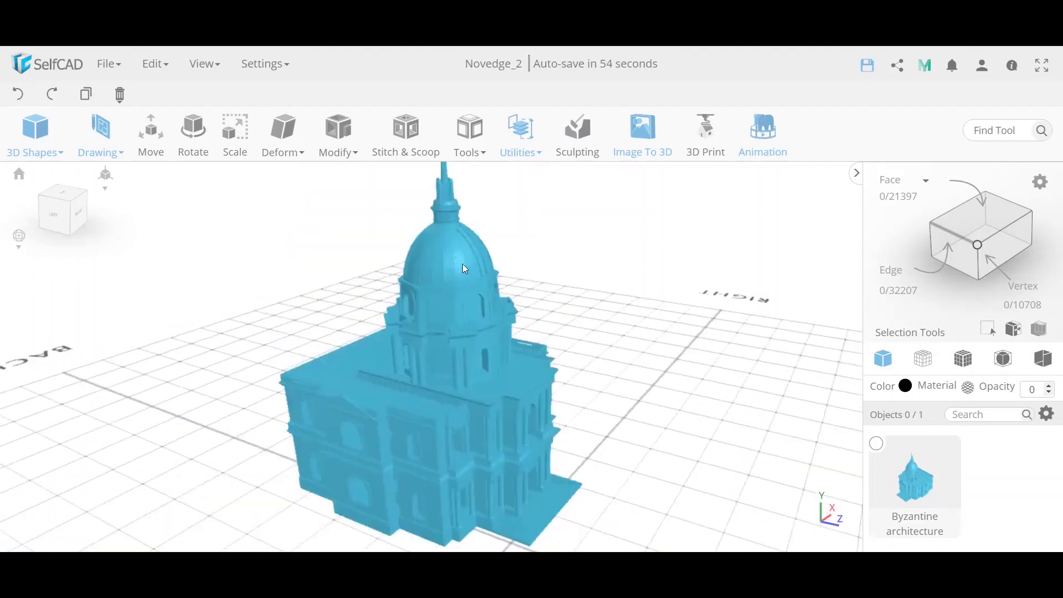
drag(534, 360, 519, 333)
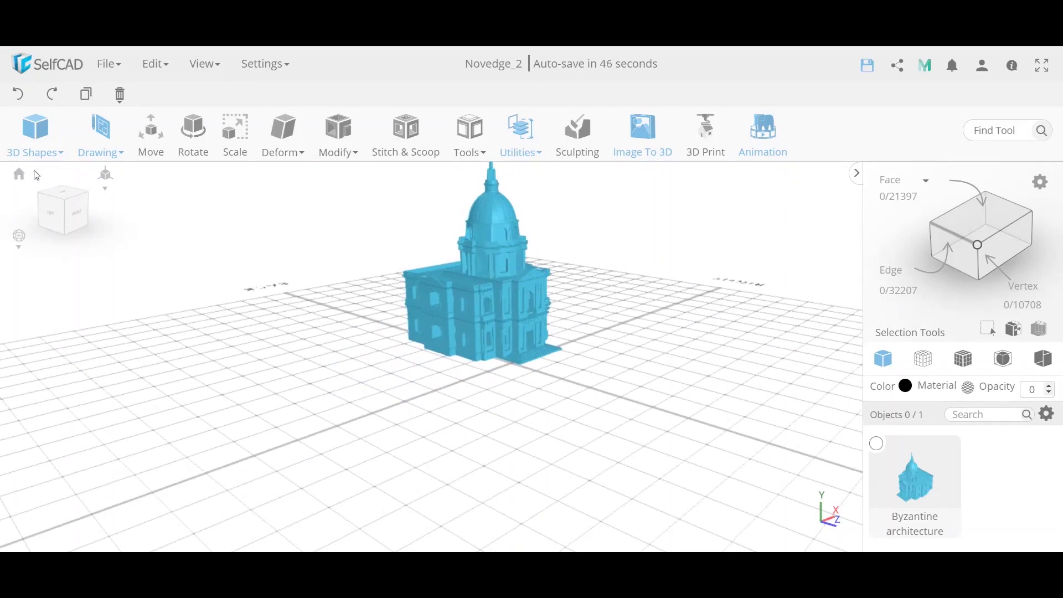
Start a Freehand drawing with all objects hidden and add the closed, stepped building footprint outline on the ground plane
click(98, 133)
click(117, 175)
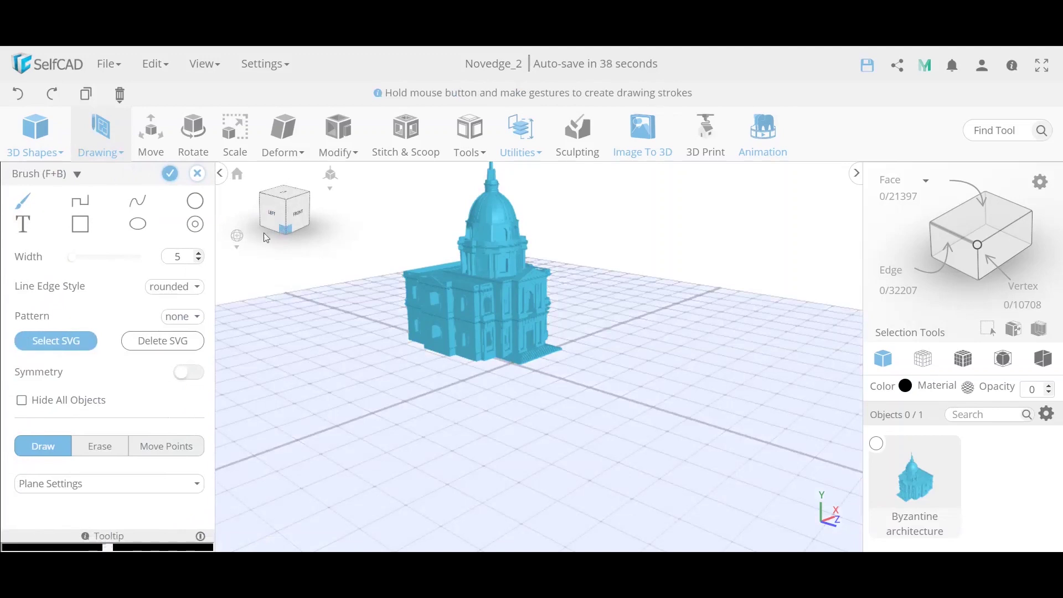
click(22, 401)
mouse_move(914, 476)
mouse_down()
mouse_move(803, 443)
mouse_move(632, 418)
mouse_up()
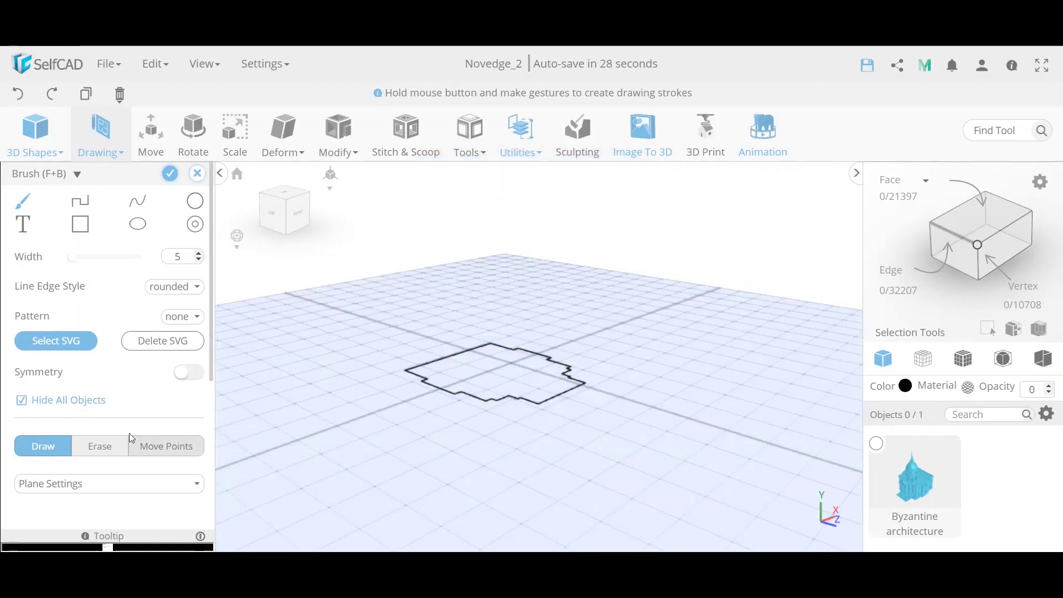
Set the footprint drawing's height to 5 and finish the Freehand shape
scroll(131, 432, down, 3)
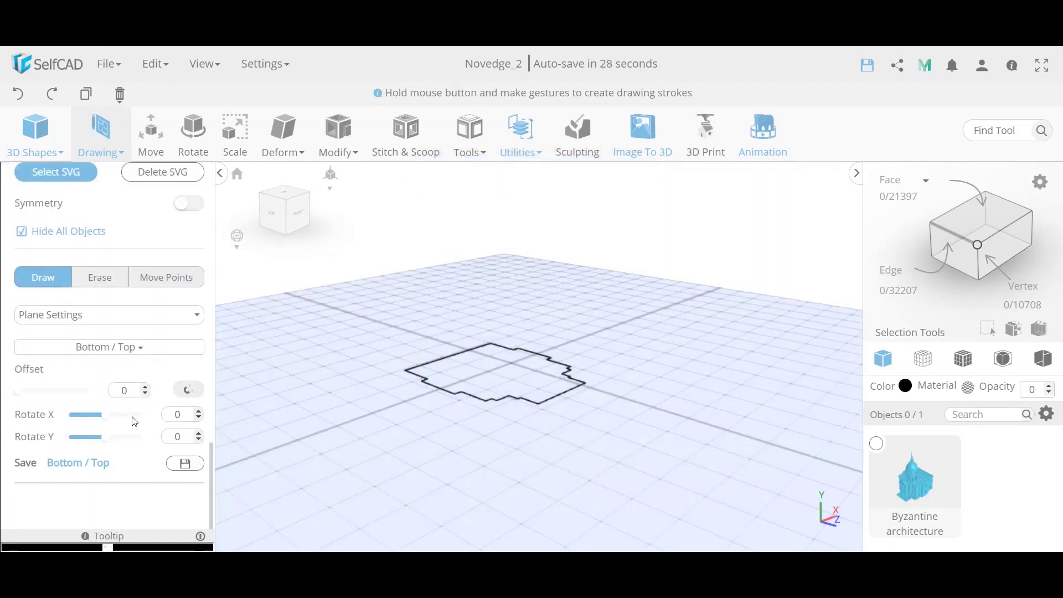
click(116, 314)
click(99, 361)
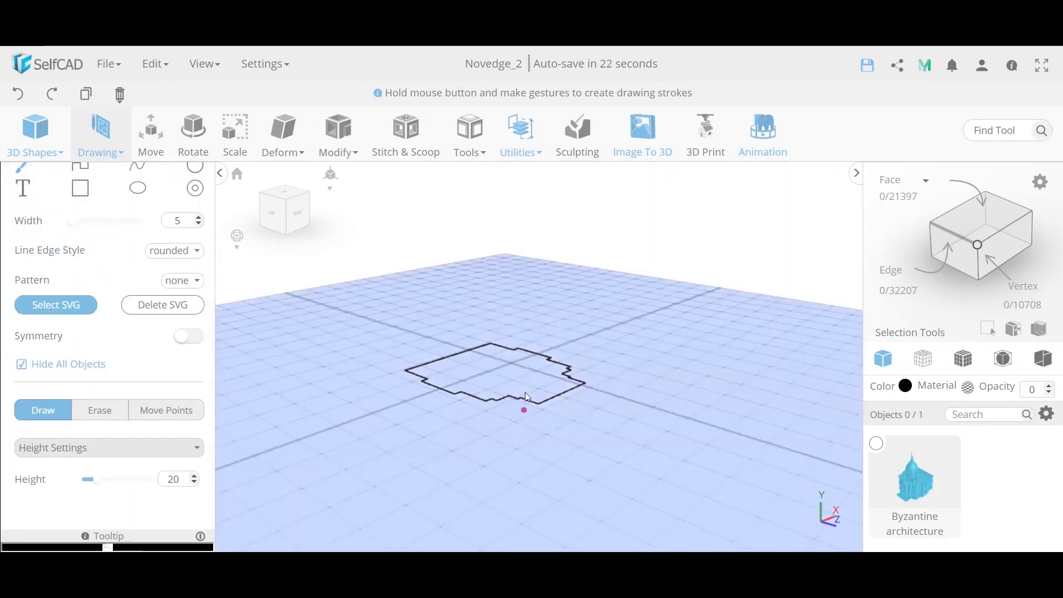
double_click(183, 482)
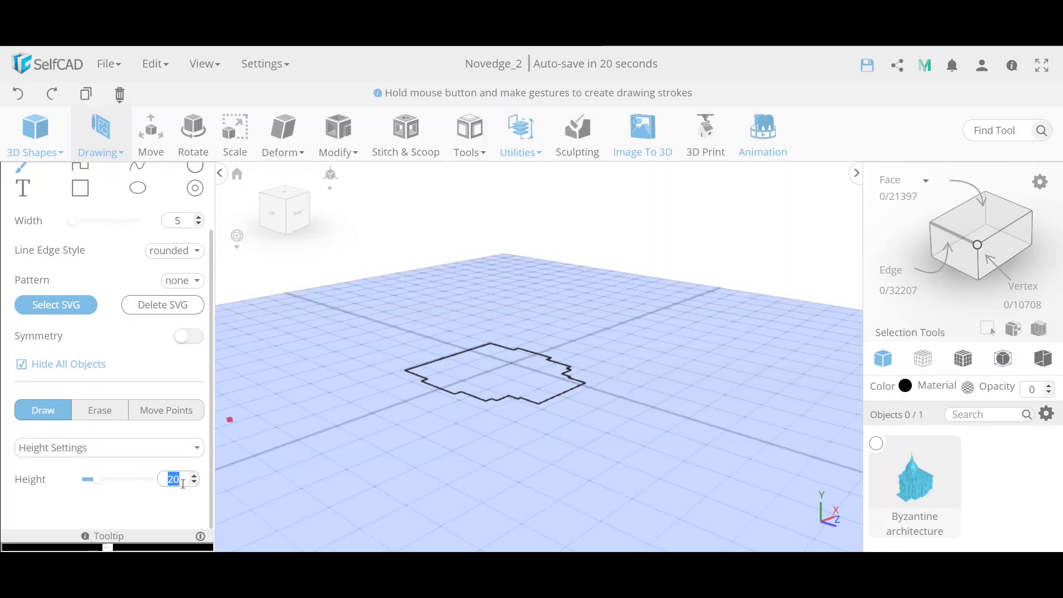
text(5)
scroll(115, 403, up, 1)
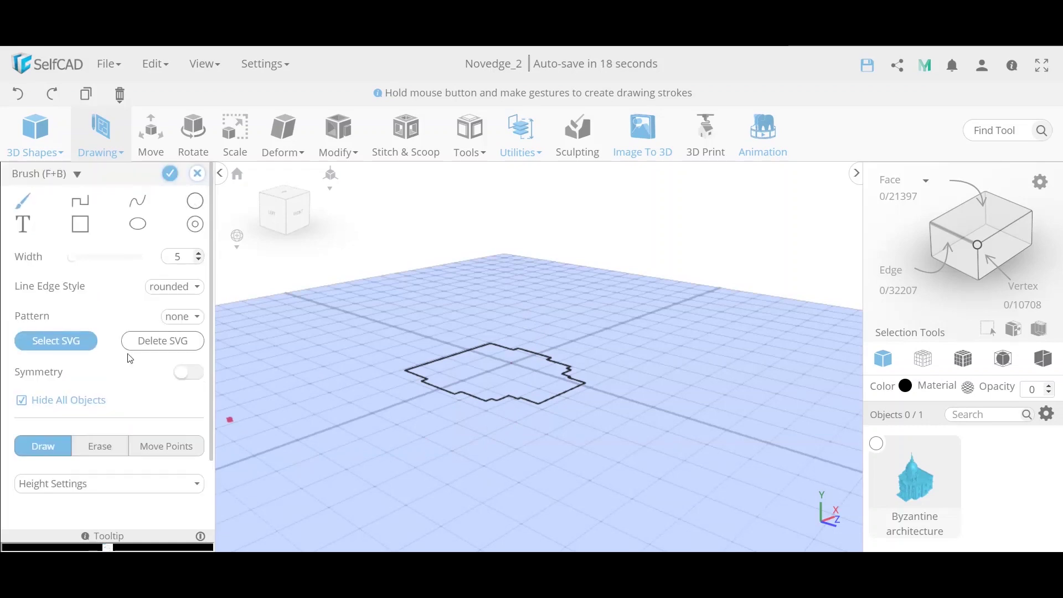
click(170, 175)
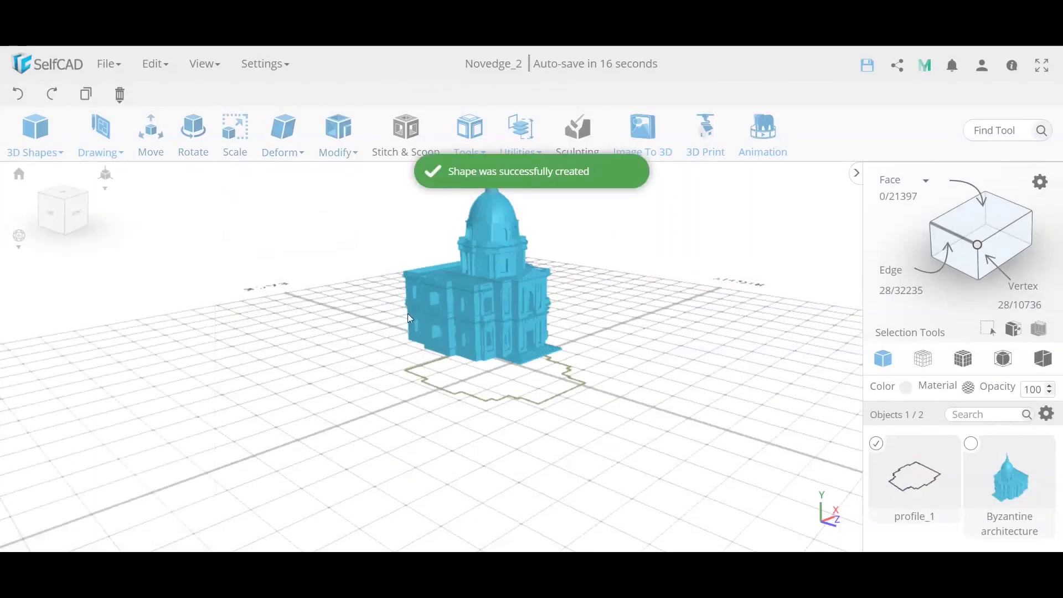
Hide the Byzantine architecture object and leave only the profile_1 footprint outline selected
right_drag(427, 423, 499, 386)
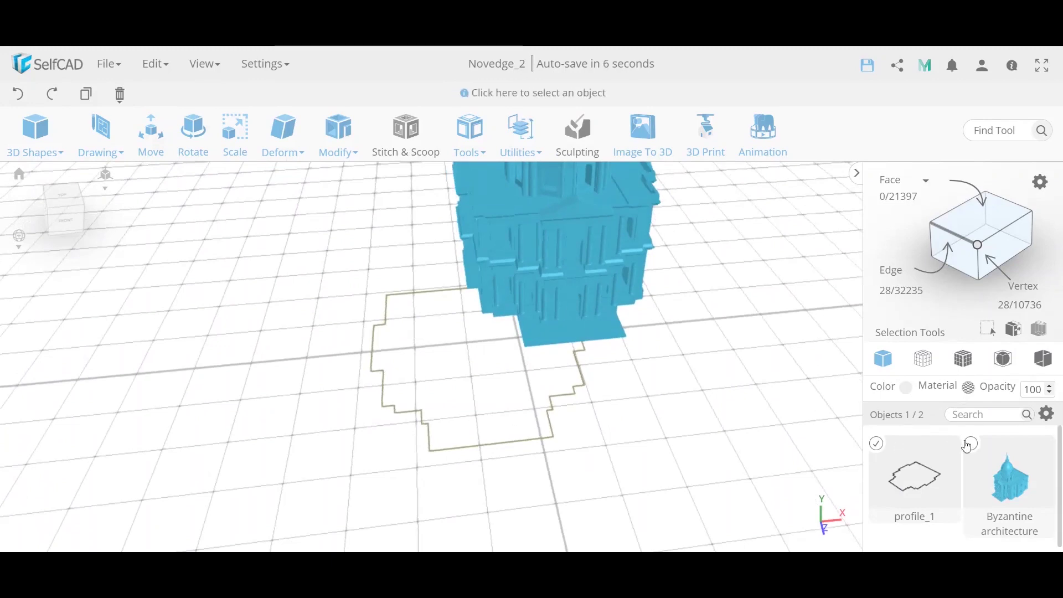
click(973, 446)
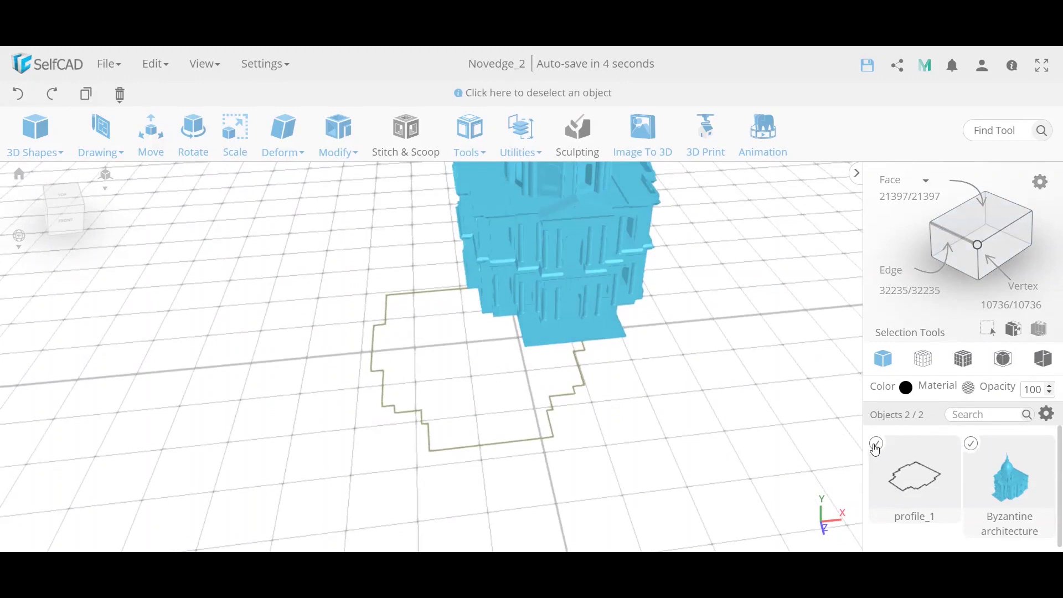
click(1047, 416)
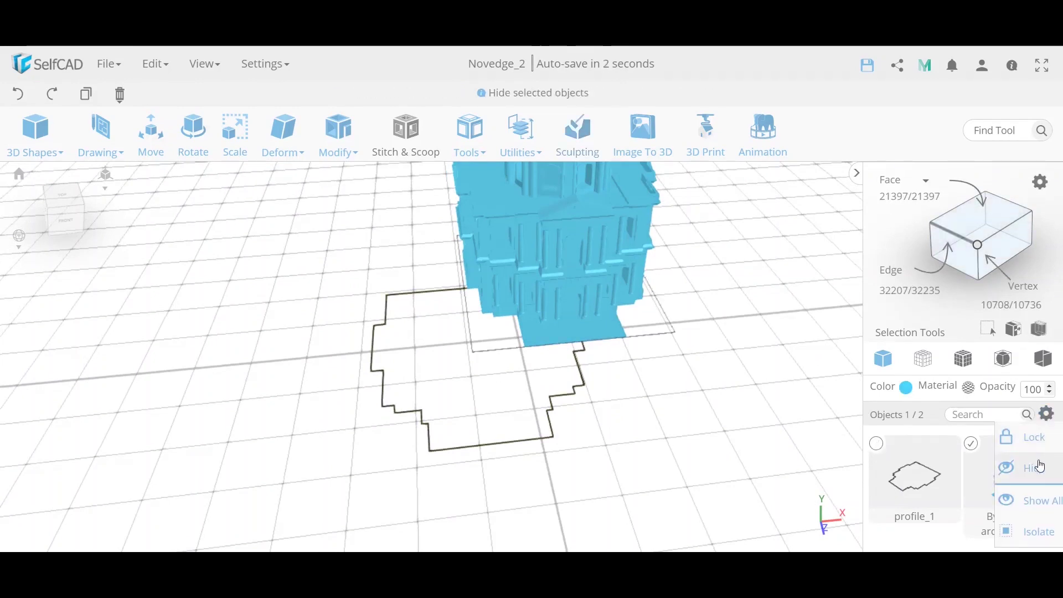
click(1040, 466)
click(877, 444)
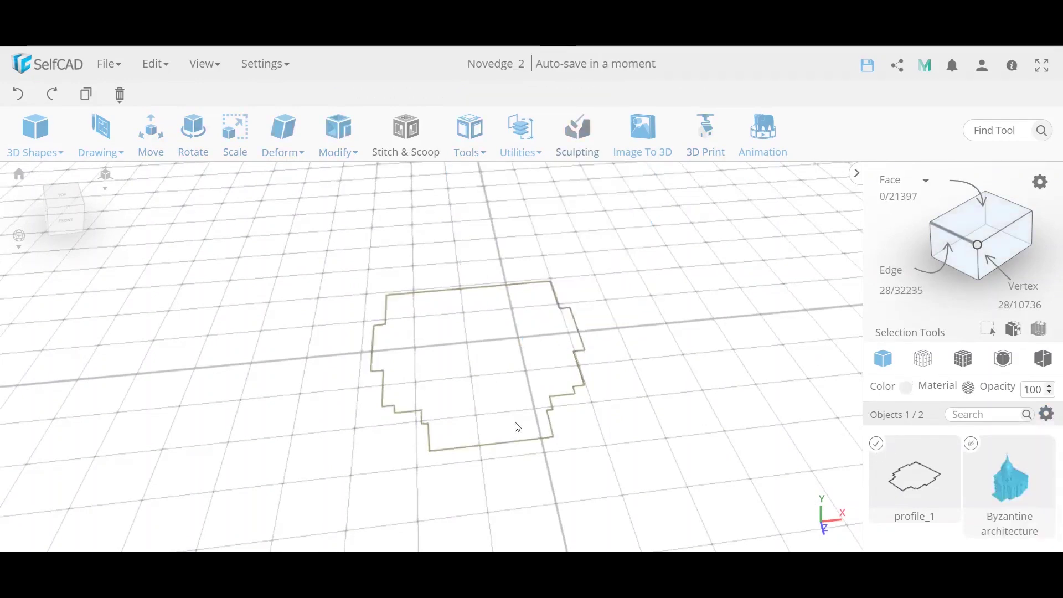
Start a 3D Sketch on the bottom/top plane with profile_1 deselected and the Rectangle tool active
scroll(493, 404, up, 1)
middle_drag(494, 410, 423, 370)
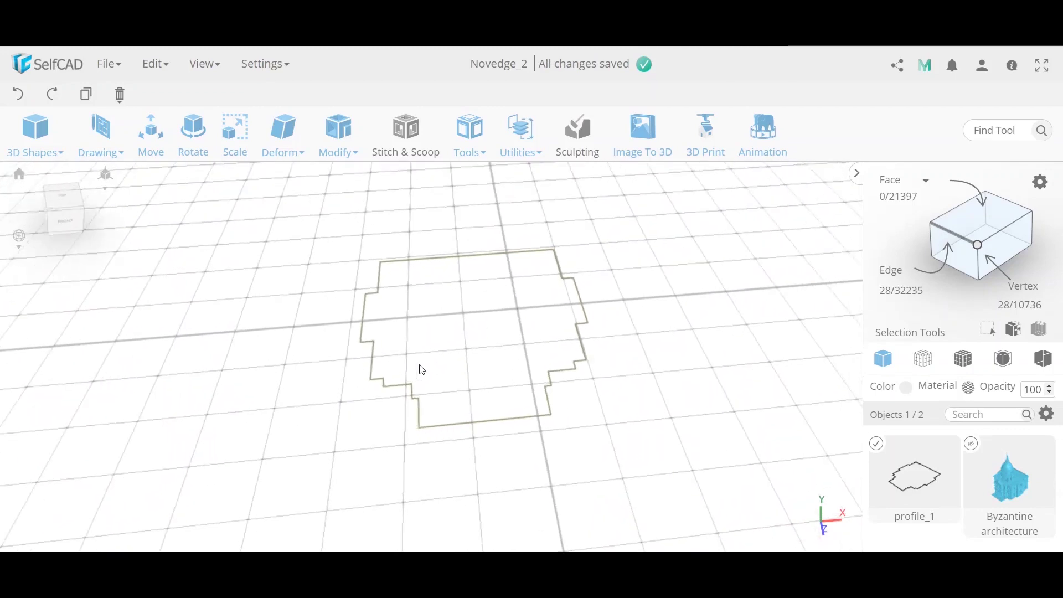
click(101, 133)
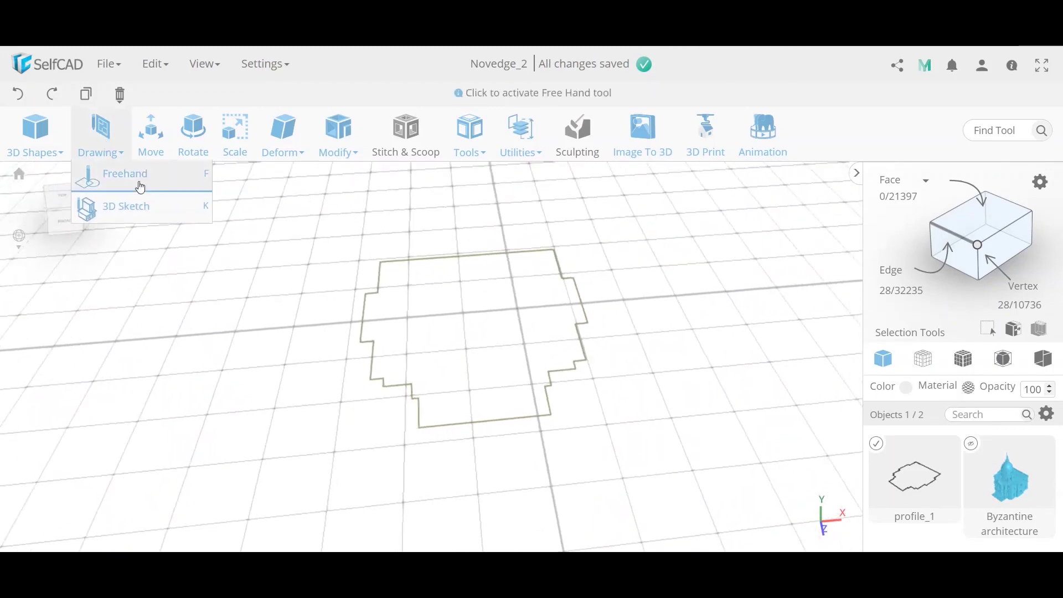
click(136, 204)
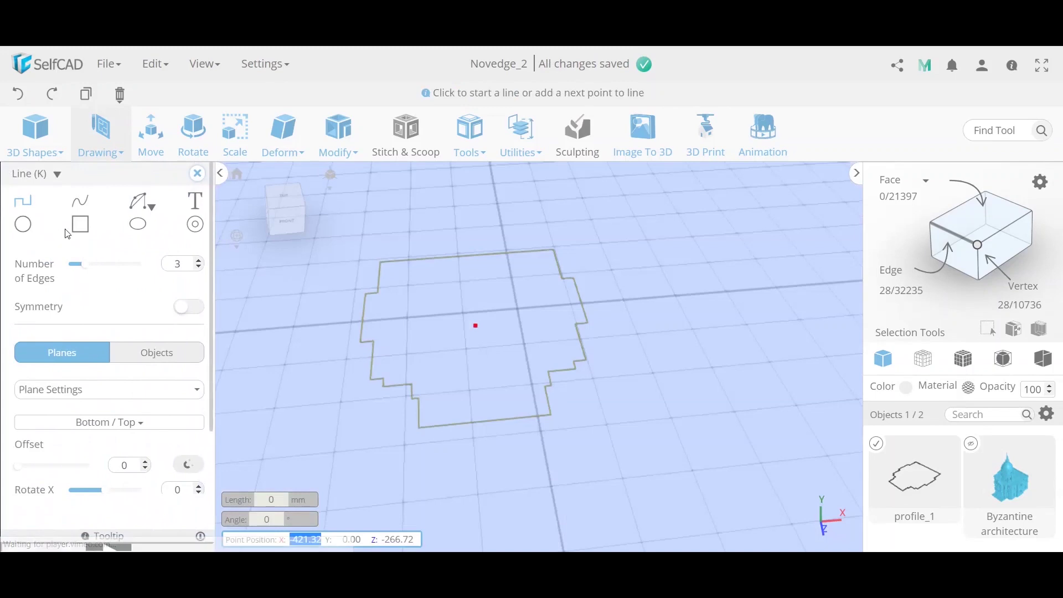
click(876, 444)
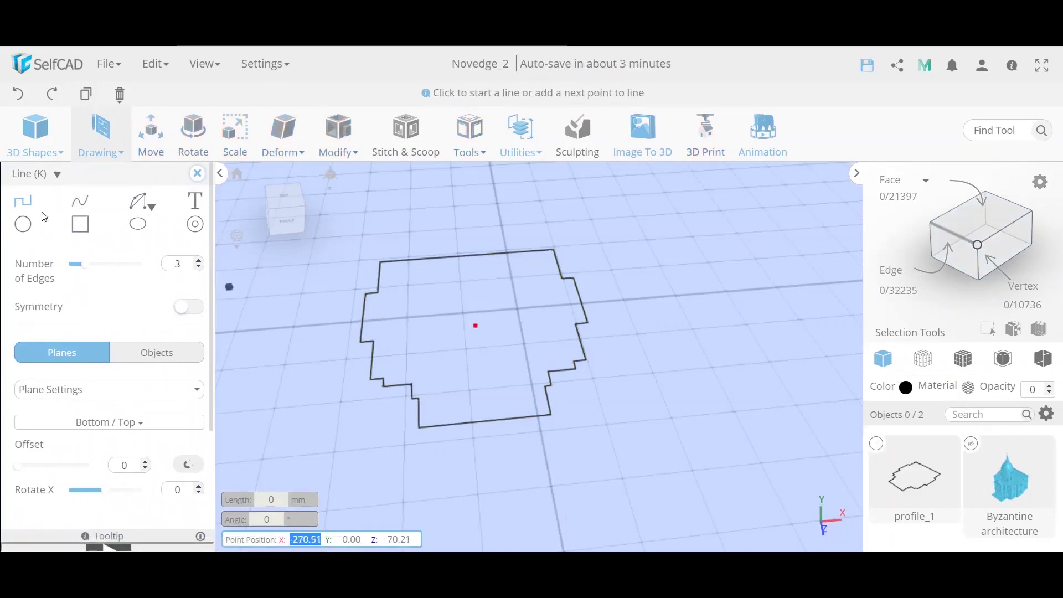
click(80, 224)
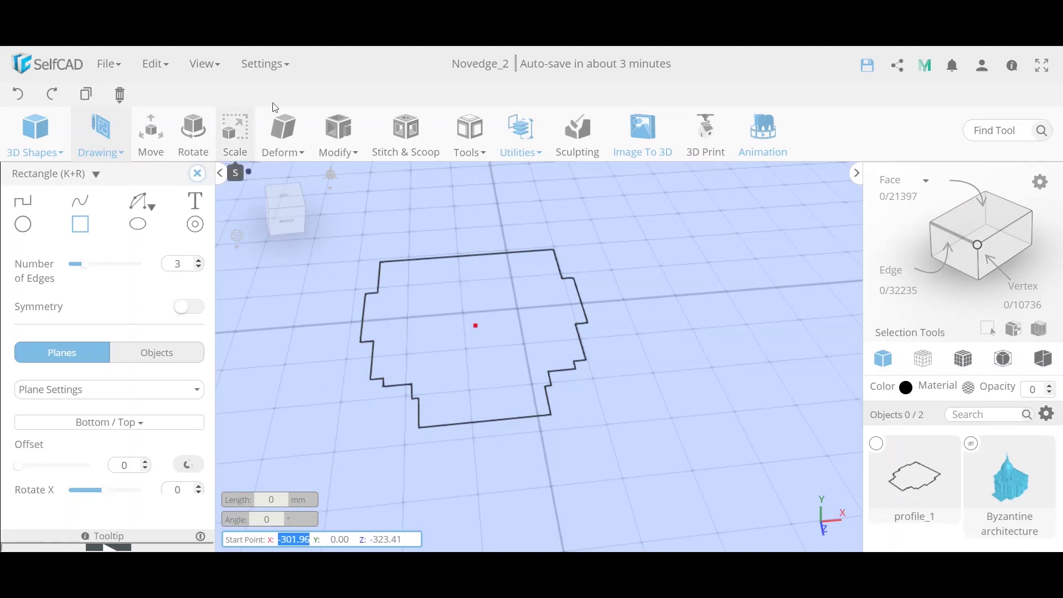
click(271, 74)
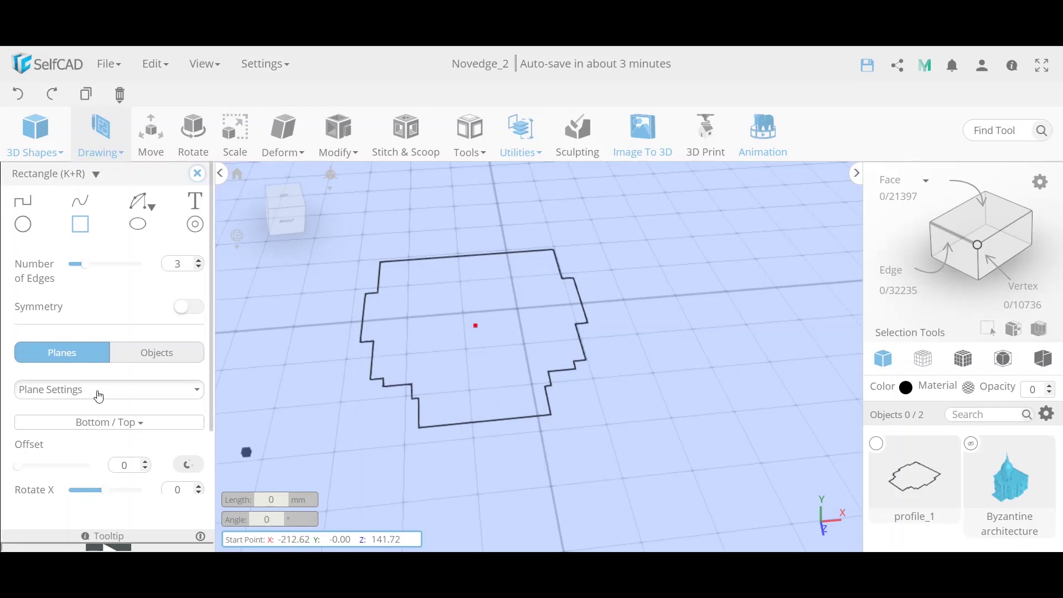
Enable the Minimum Angle Step of 15 in the sketch's precision settings and check the Snap To targets
click(98, 390)
click(102, 437)
click(167, 429)
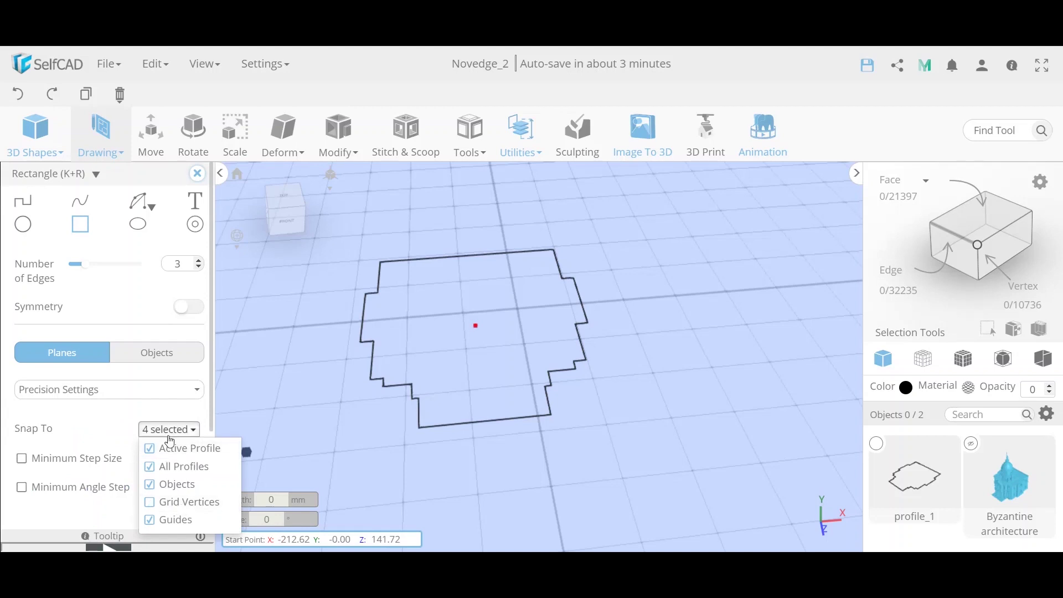
click(169, 433)
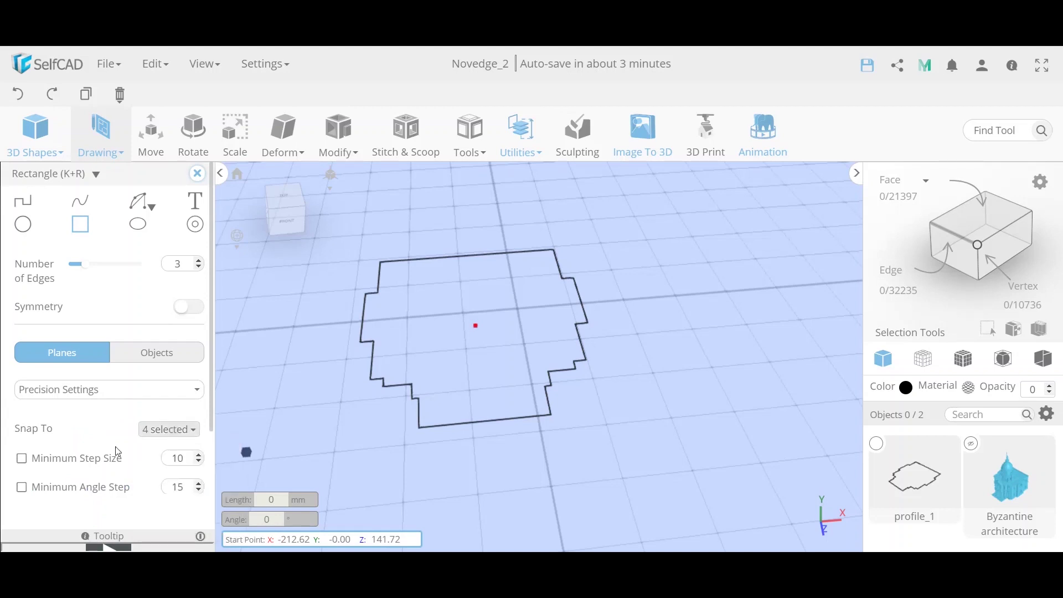
scroll(173, 430, down, 1)
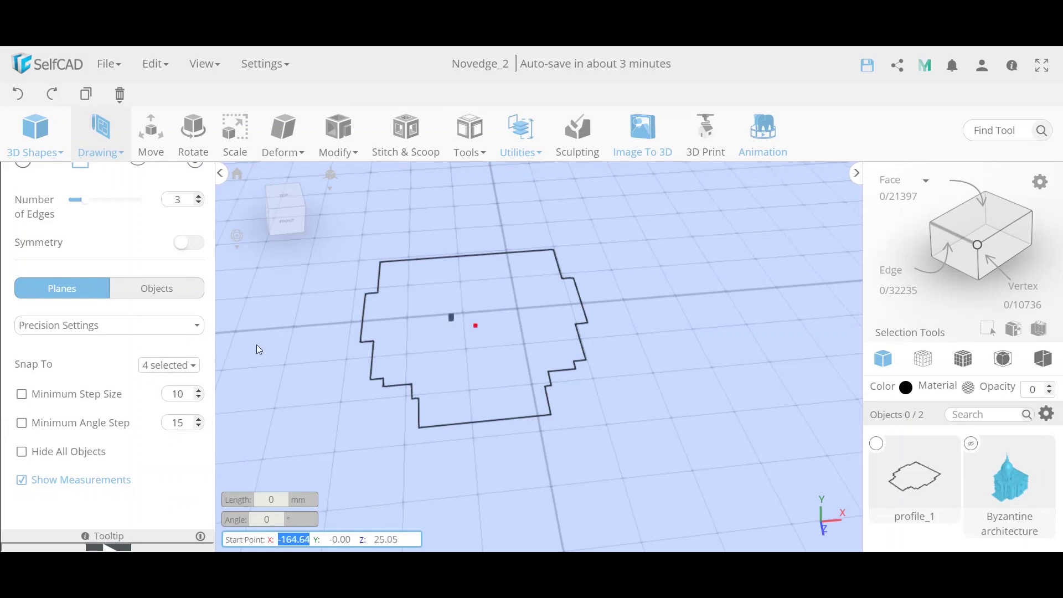
click(22, 424)
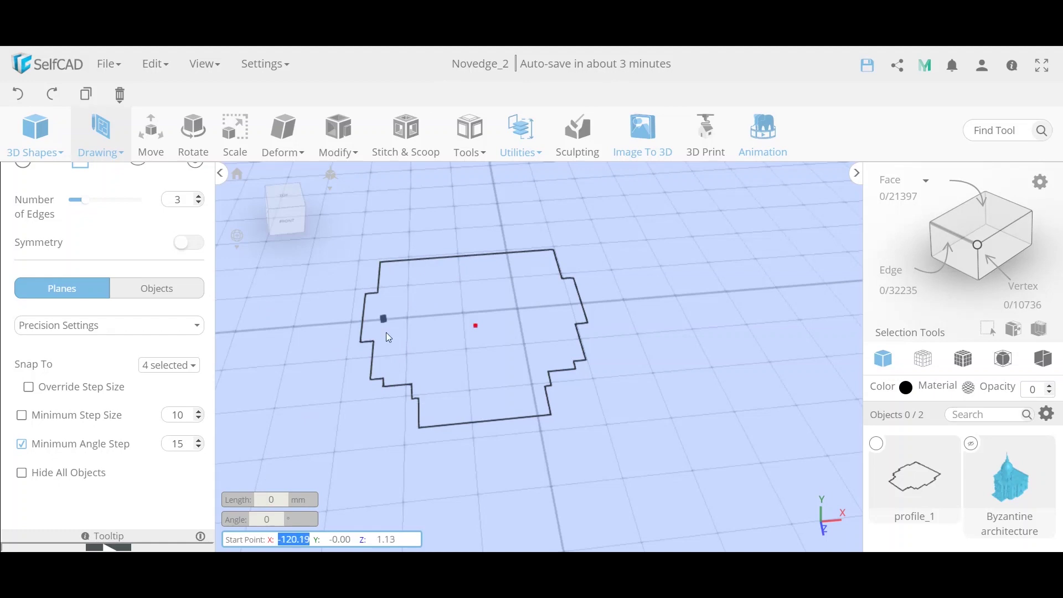
scroll(88, 308, up, 2)
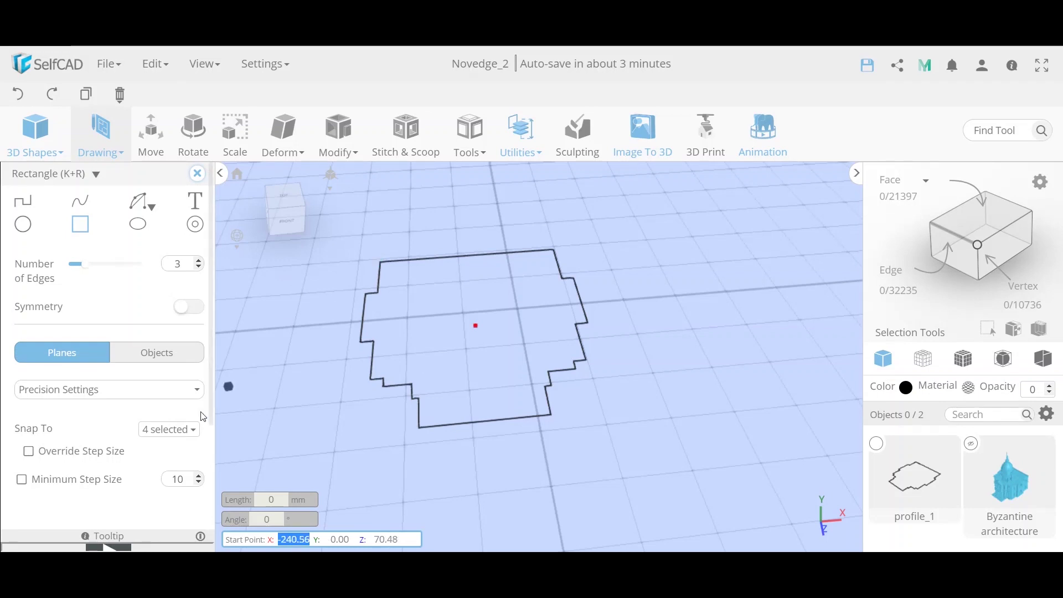
click(176, 429)
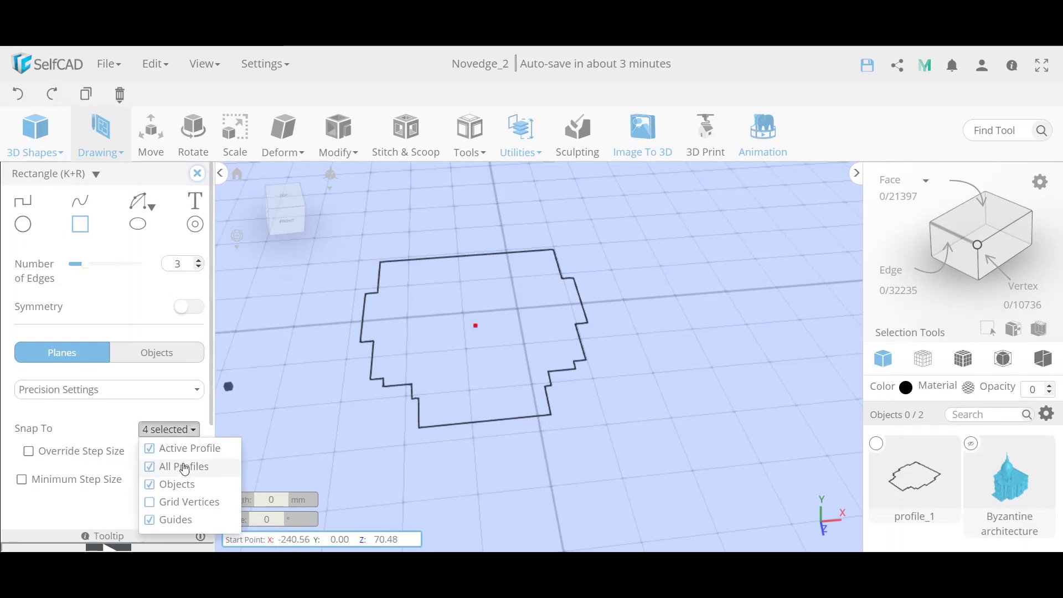
click(183, 430)
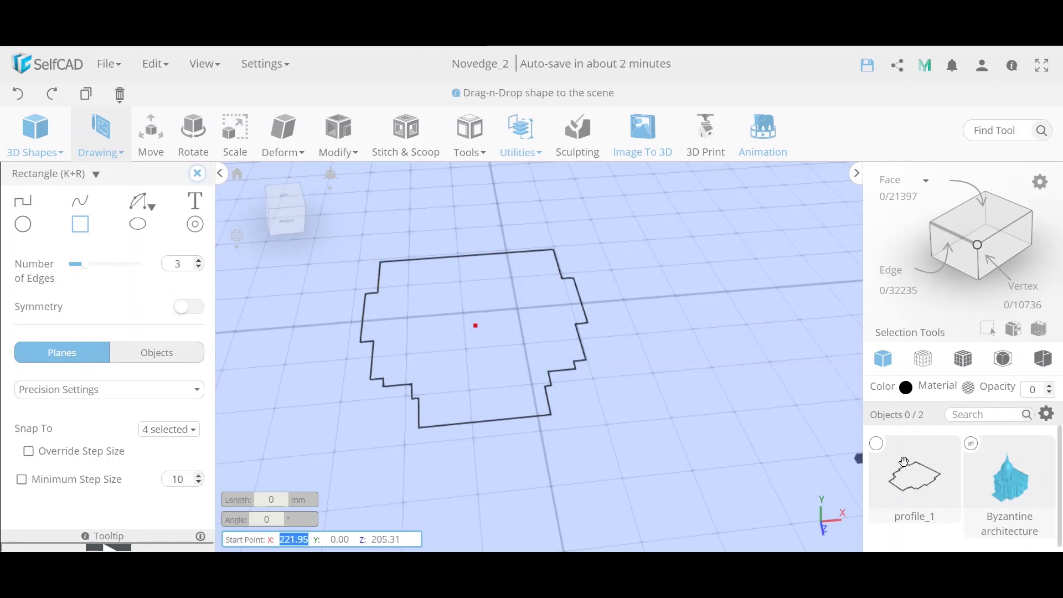
Draw a large rectangle over the footprint, snapped to the corners of its back edge and reaching its front edge
click(380, 260)
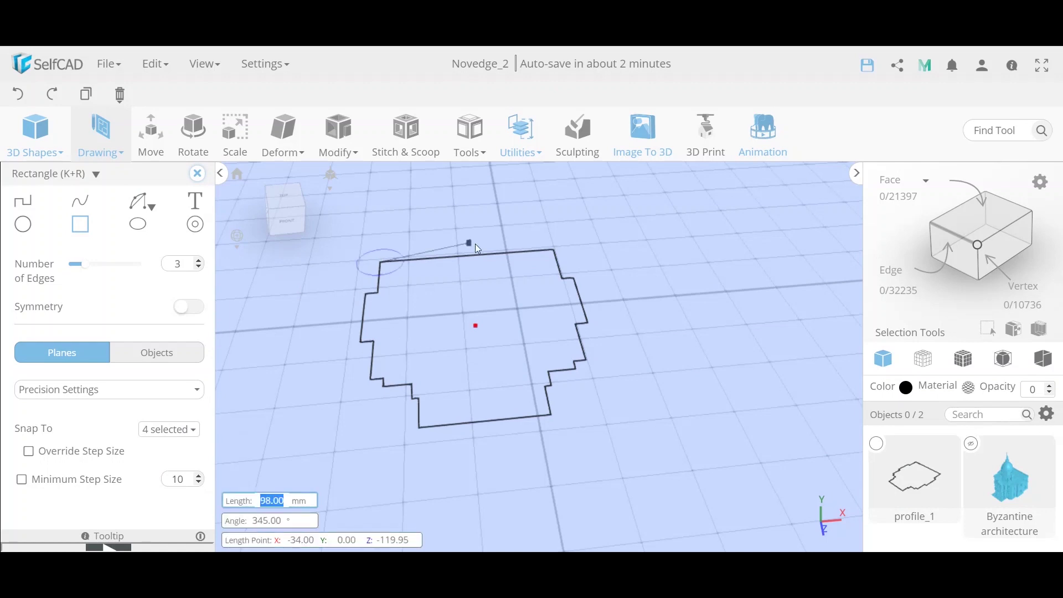
click(552, 249)
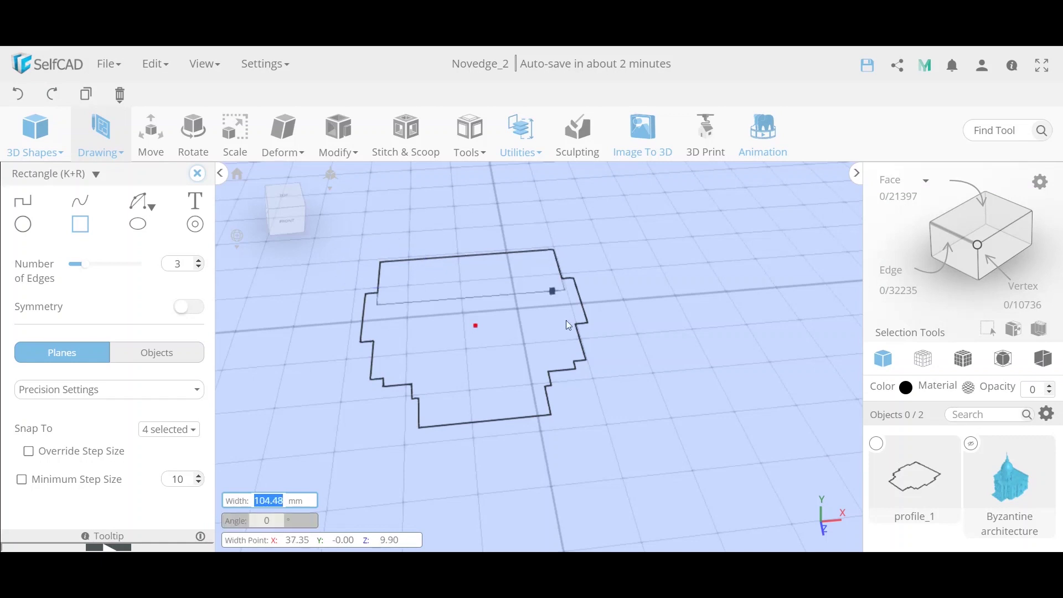
click(554, 411)
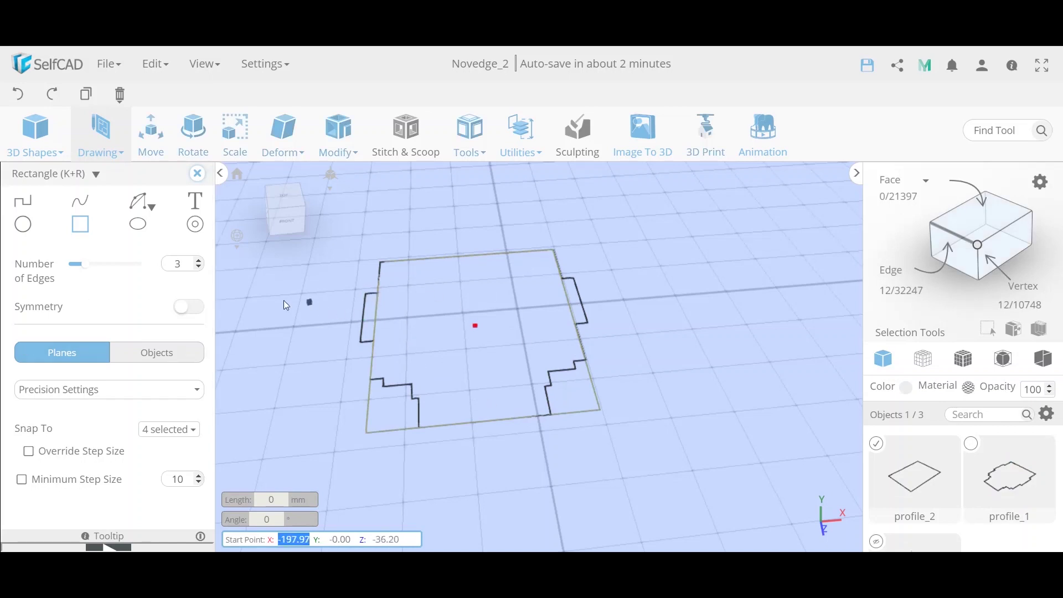
Draw a second rectangle across the footprint between the outer corners of the two side projections
click(366, 292)
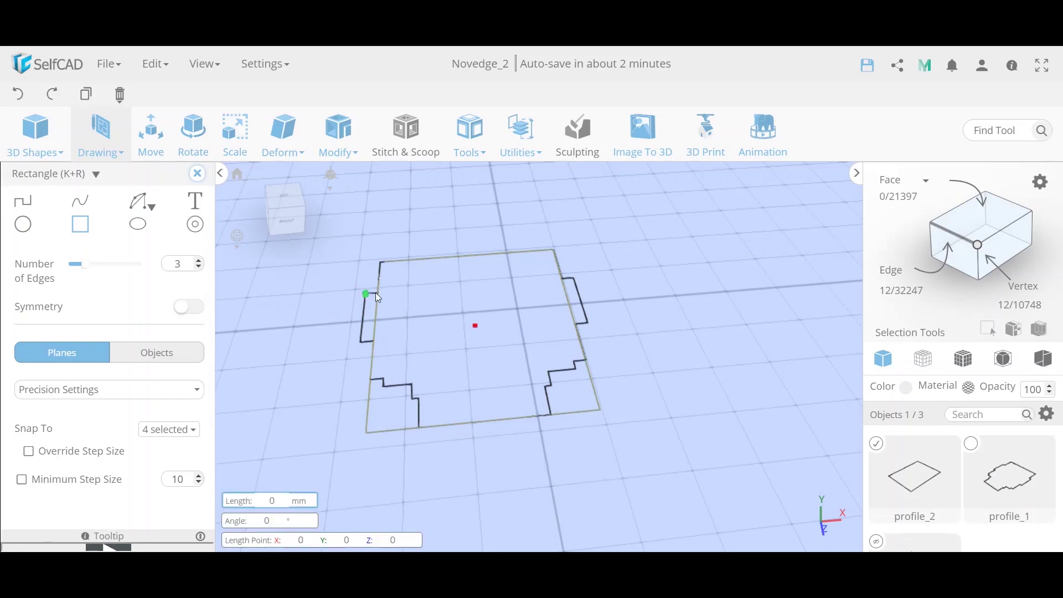
click(574, 276)
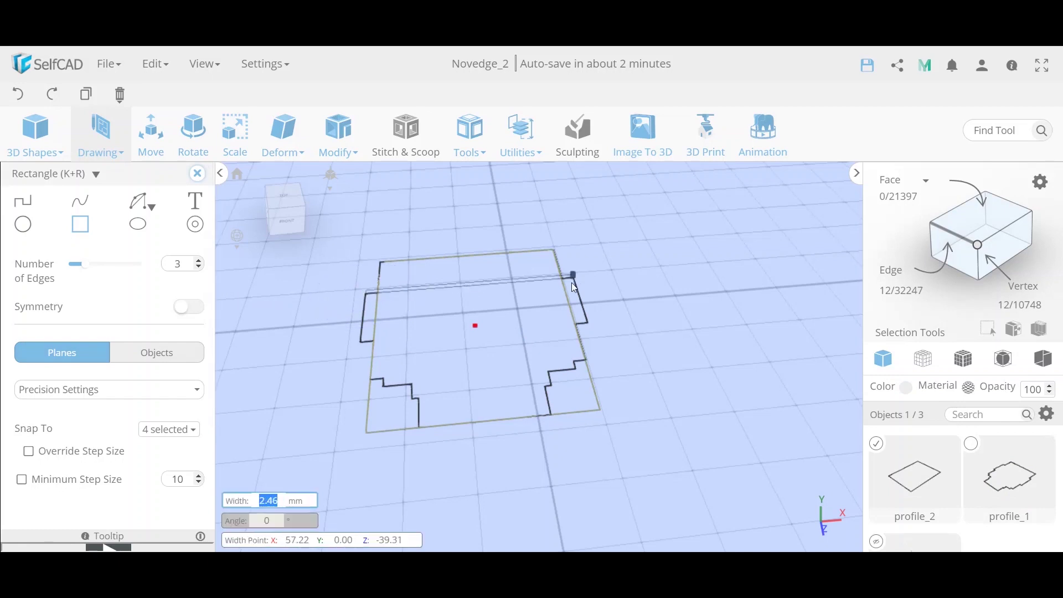
click(587, 323)
Delete the inner overlapping edges of the two rectangles to leave one joined outline, and close the sketch
click(985, 238)
click(376, 327)
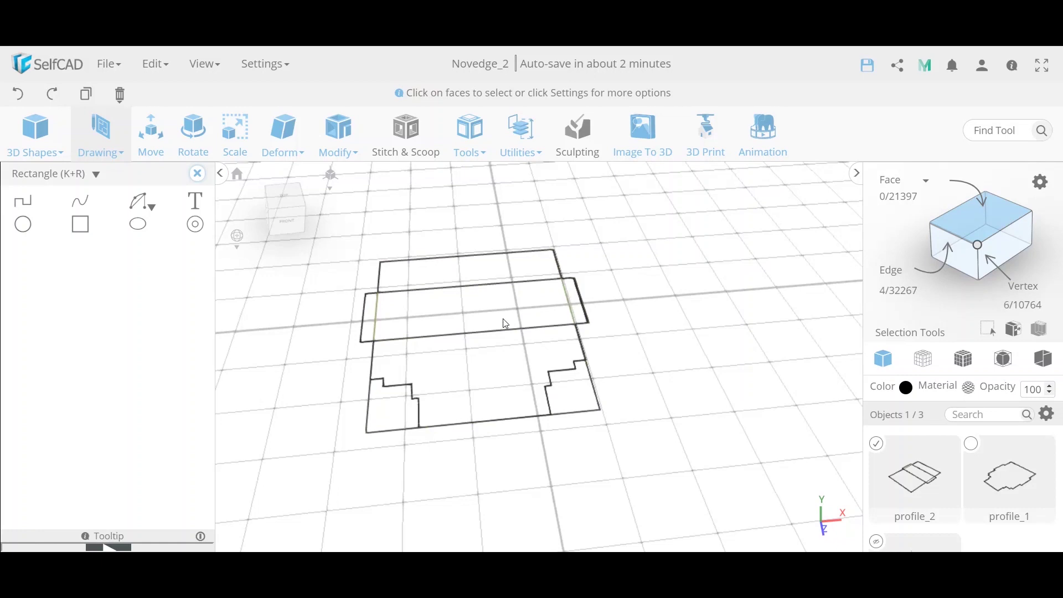
key(Delete)
key(Return)
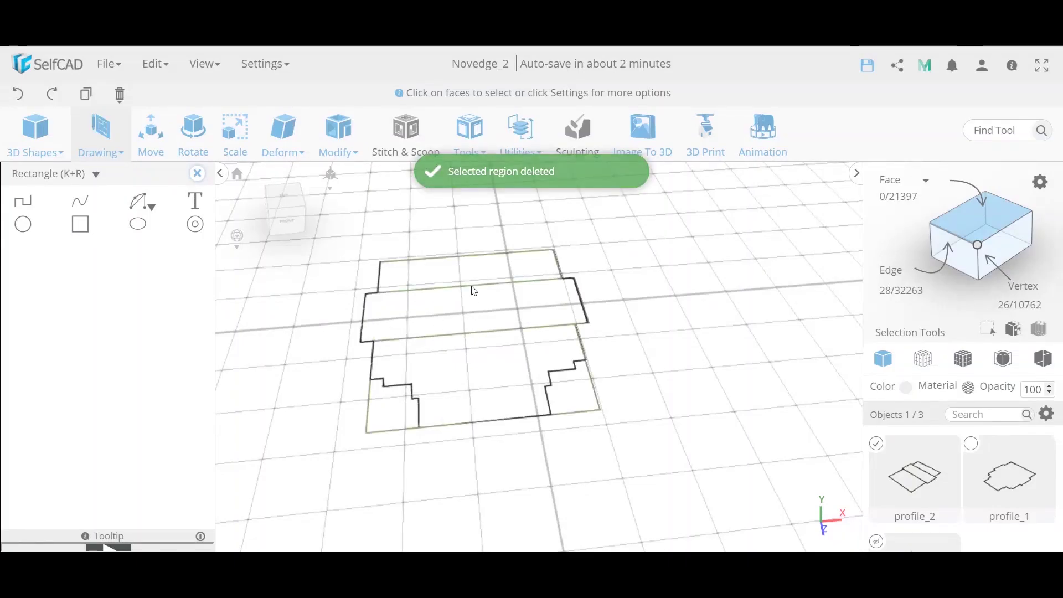
click(474, 292)
shift+click(491, 335)
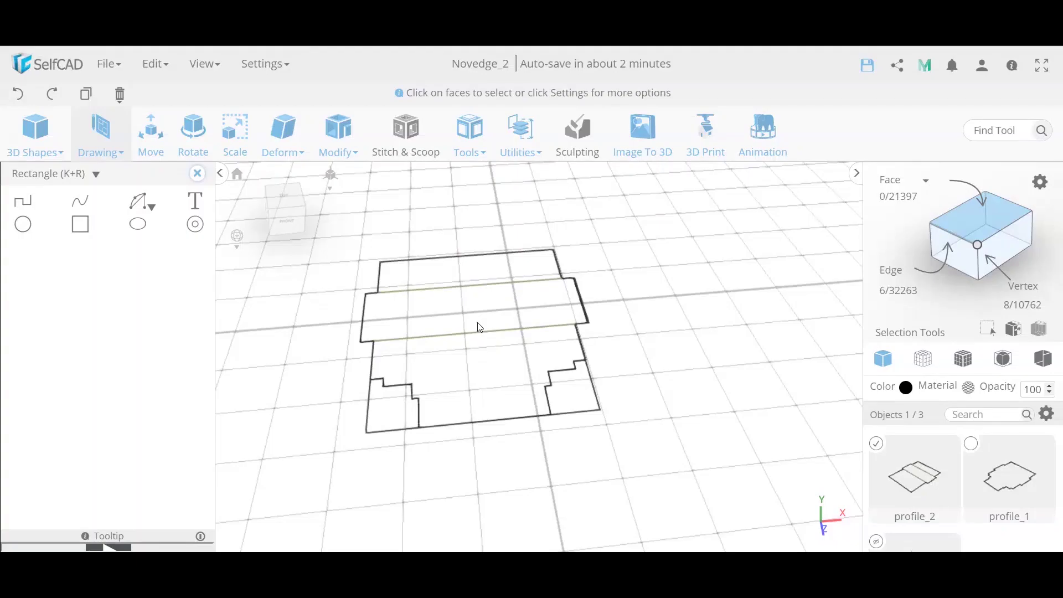
key(Delete)
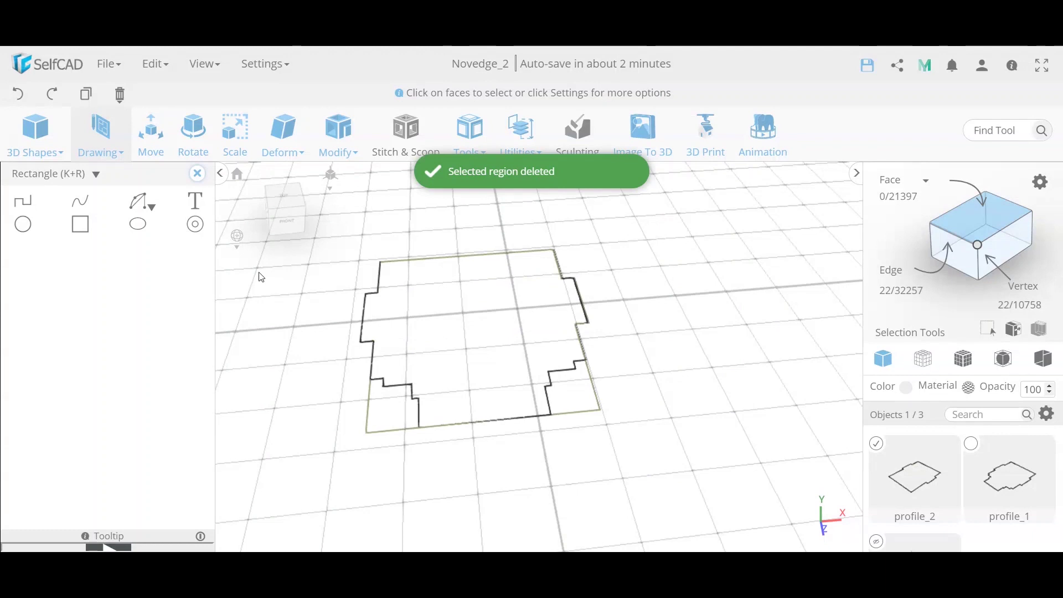
click(197, 173)
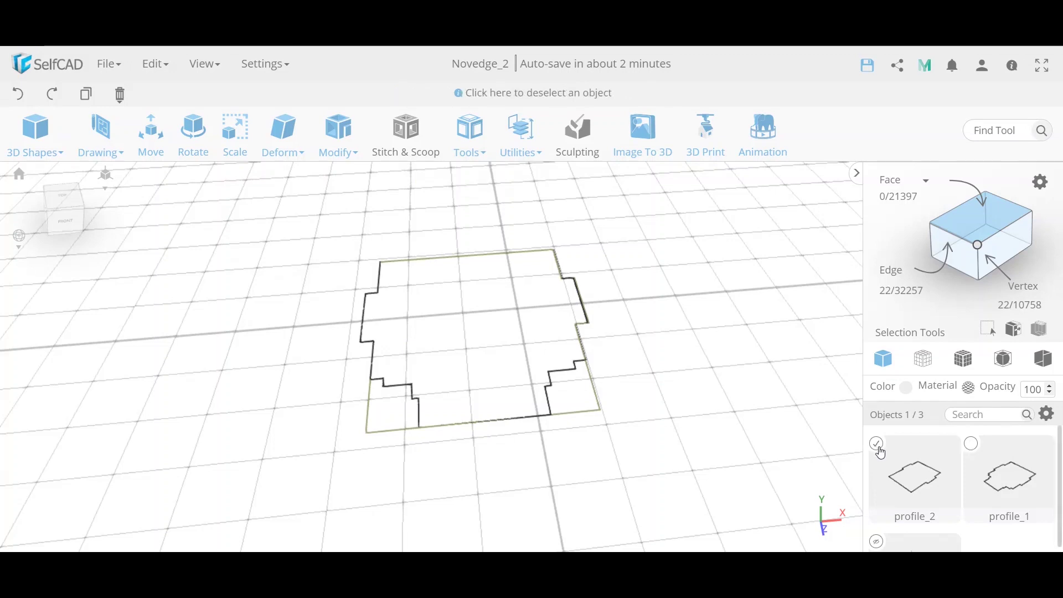
Move the joined profile_2 outline up to a Y position of 50
click(151, 136)
drag(473, 282, 470, 237)
drag(359, 325, 318, 330)
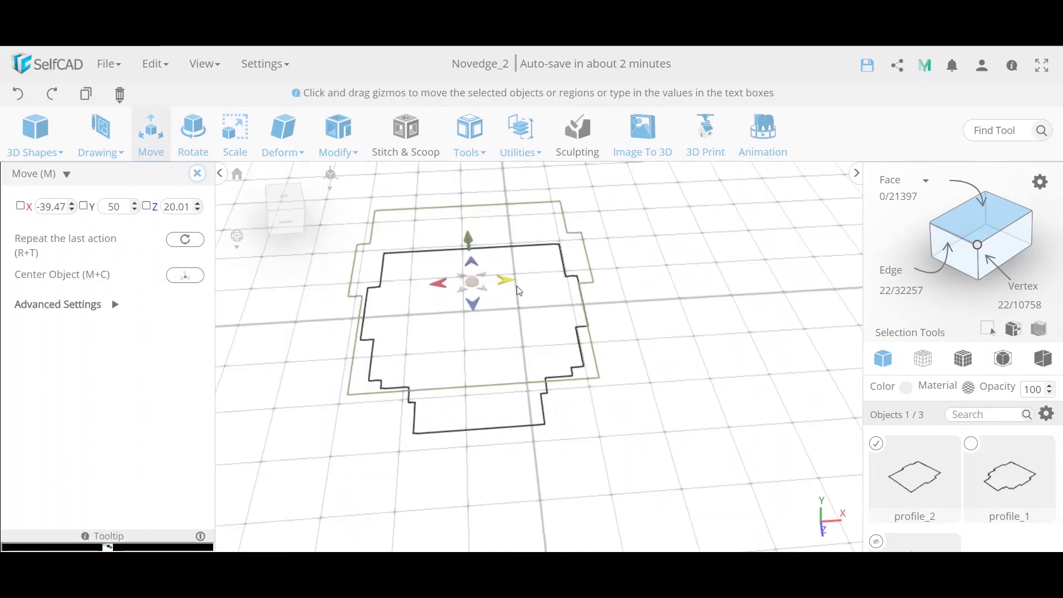
Undo the move, the inner-edge deletions and the second rectangle, leaving only the large rectangle in profile_2
click(18, 105)
click(13, 101)
click(13, 101)
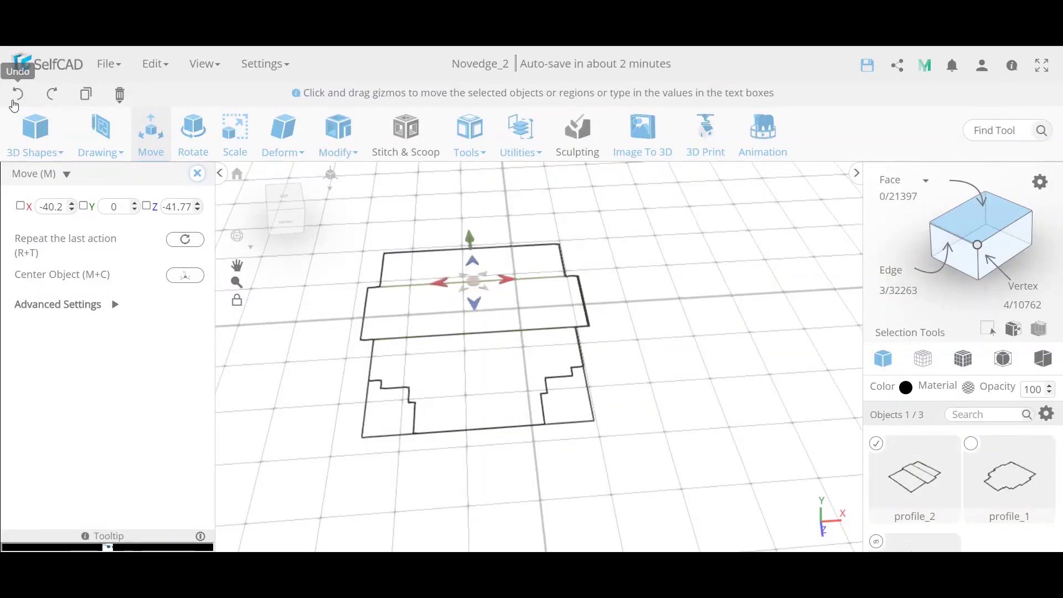
click(13, 101)
click(13, 101)
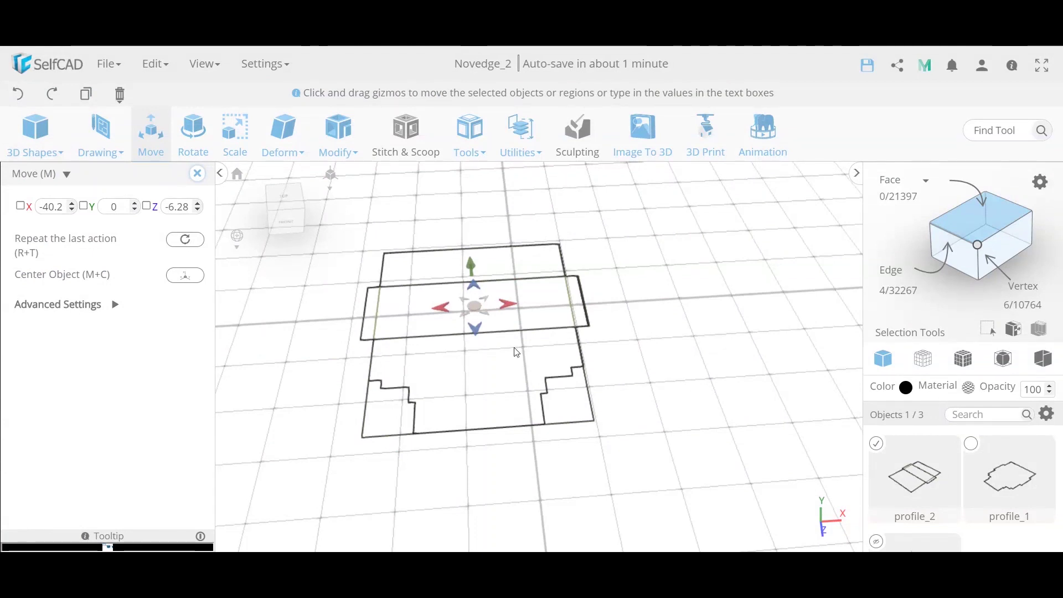
mouse_move(472, 268)
mouse_down()
mouse_move(465, 237)
mouse_move(469, 252)
mouse_up()
click(17, 96)
click(17, 96)
click(17, 95)
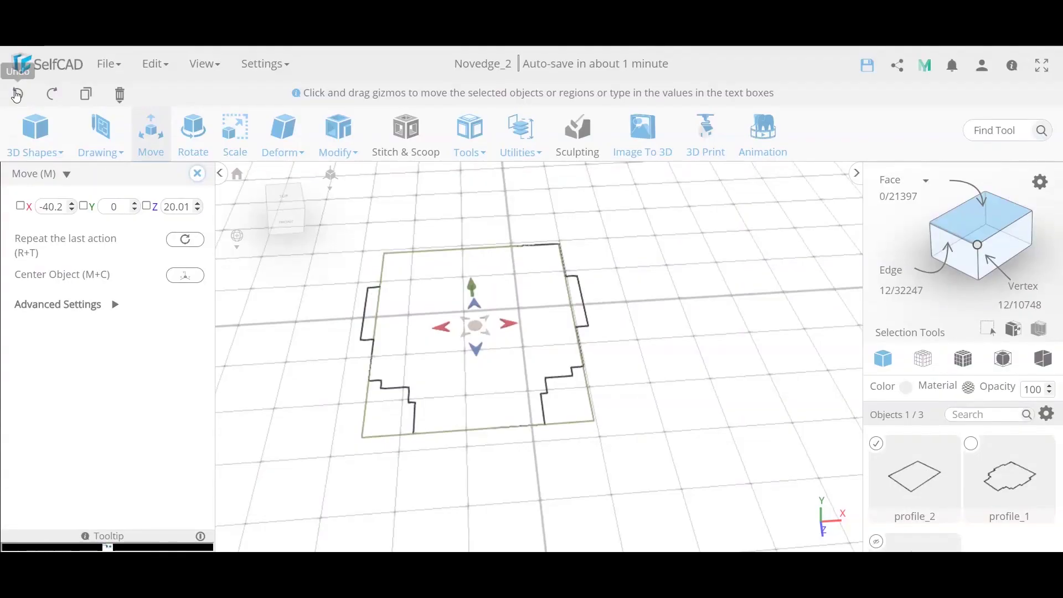
click(17, 95)
click(52, 94)
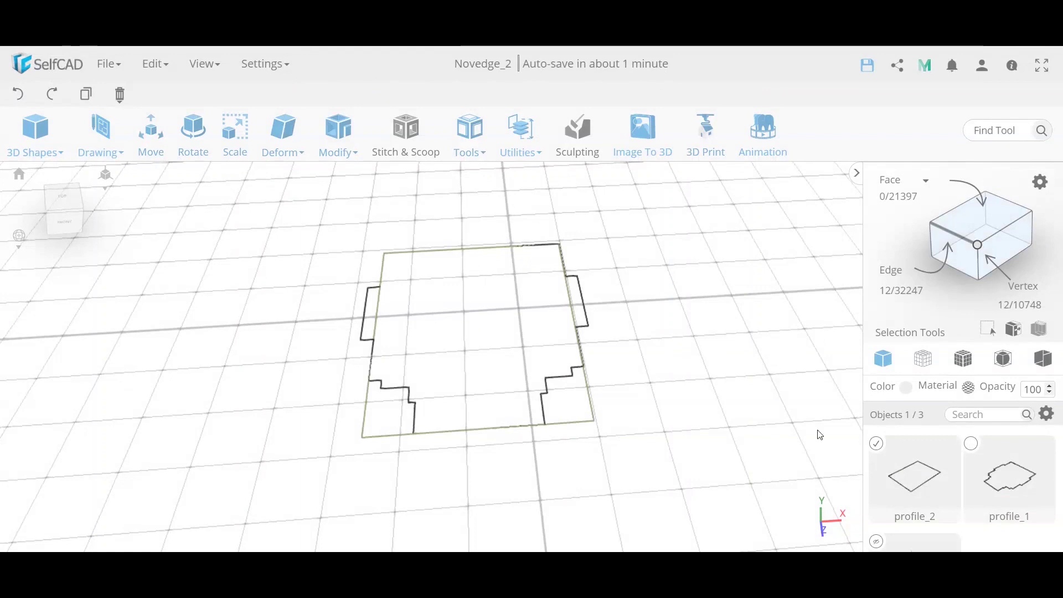
Try to raise the large rectangle above the footprint with Move, and undo it
click(150, 133)
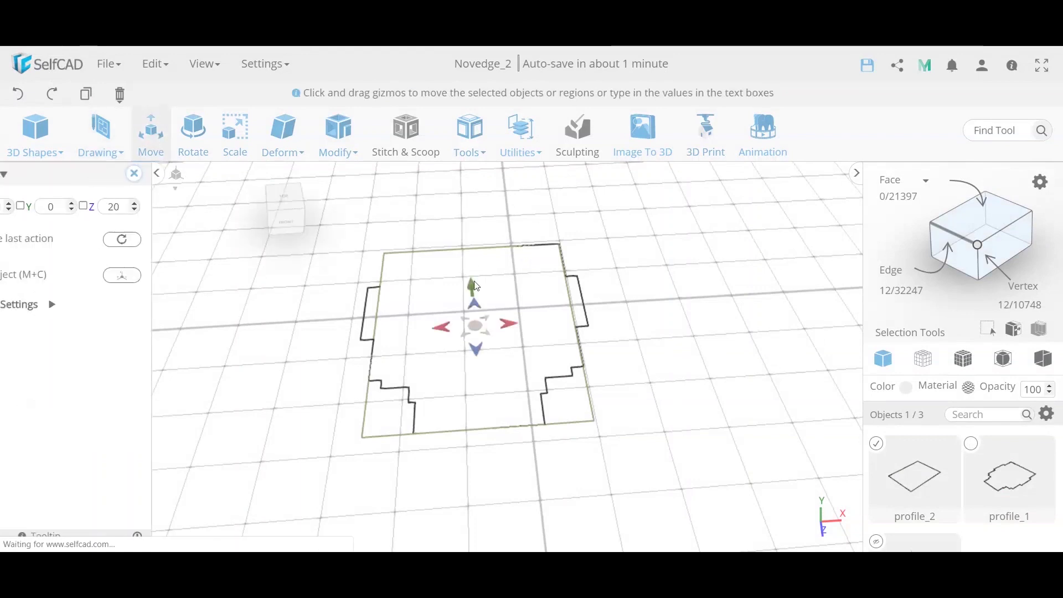
drag(473, 289, 466, 237)
click(19, 94)
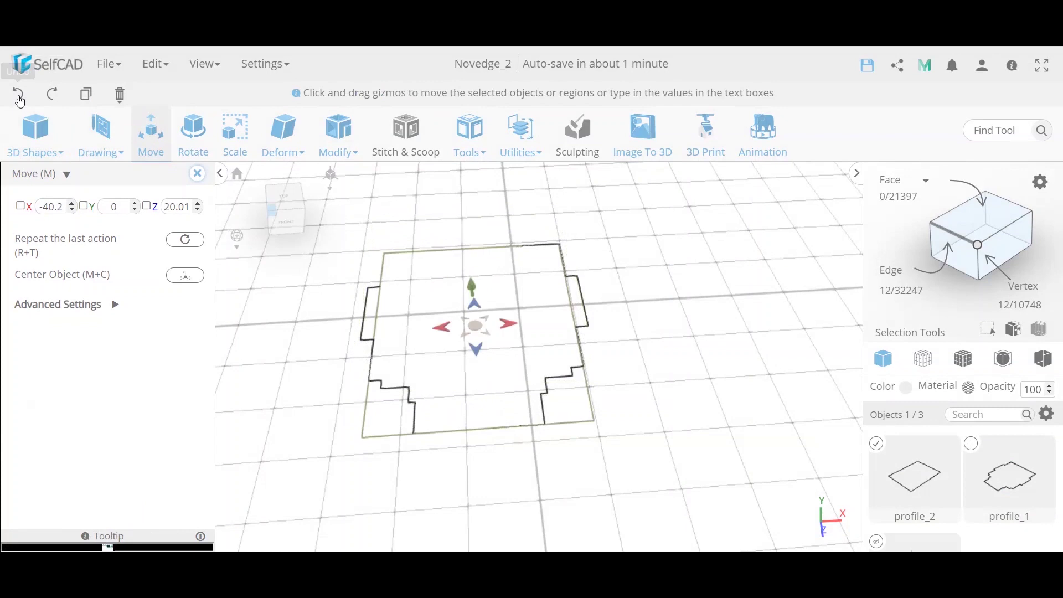
click(196, 174)
Try to add an edge about 86 mm inward from the middle of the rectangle's back edge with Add Details, and discard it
click(280, 145)
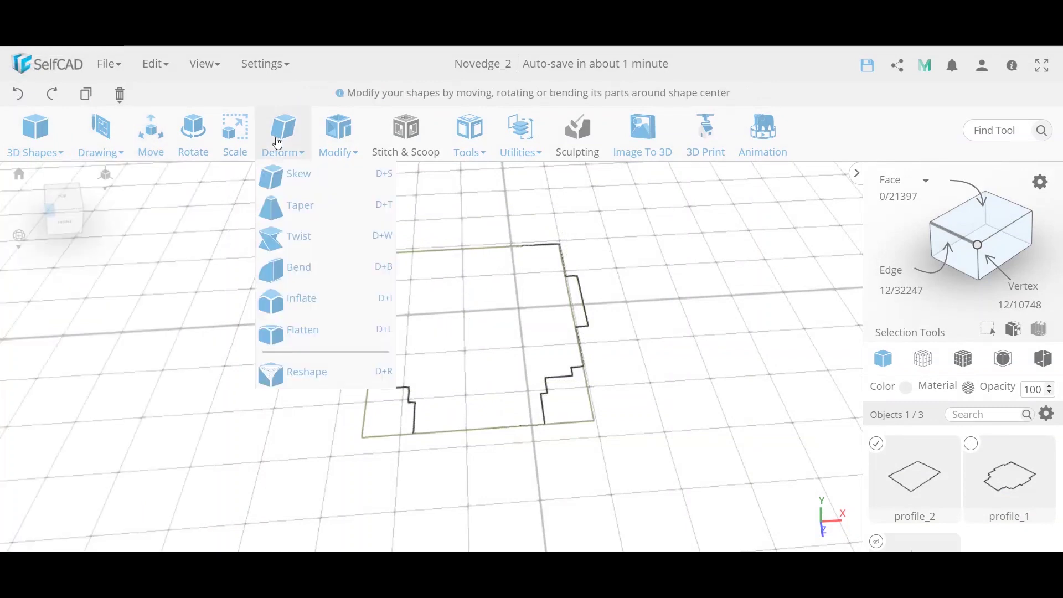
click(321, 146)
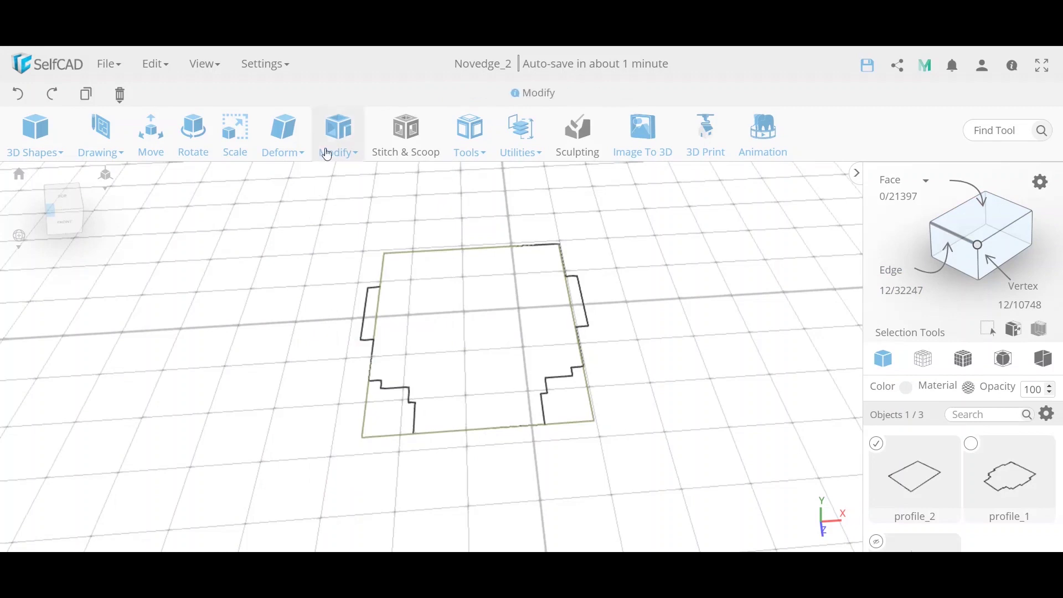
mouse_move(332, 145)
click(404, 432)
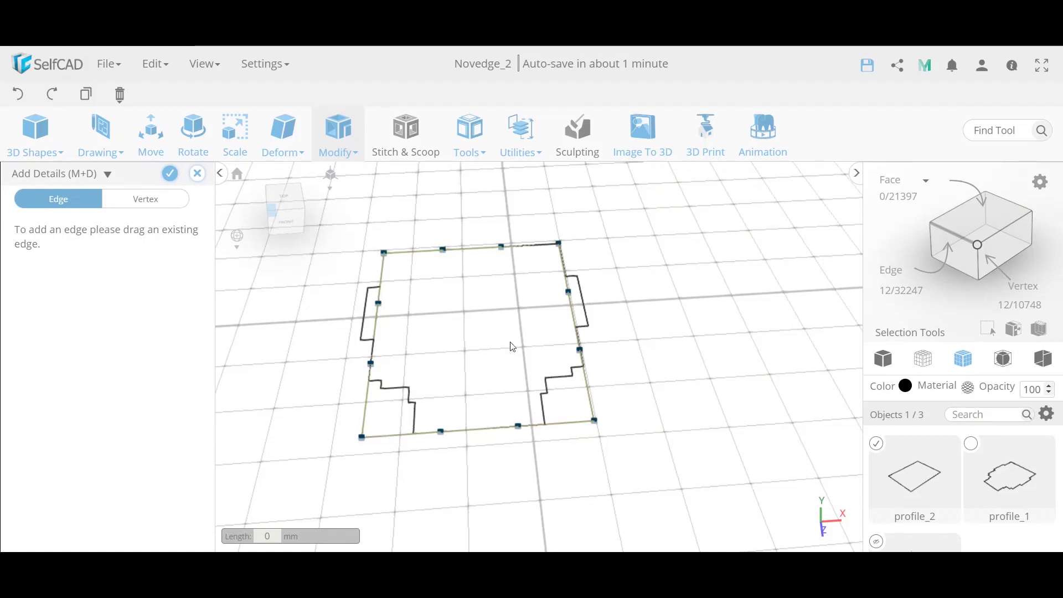
drag(462, 251, 463, 294)
click(197, 174)
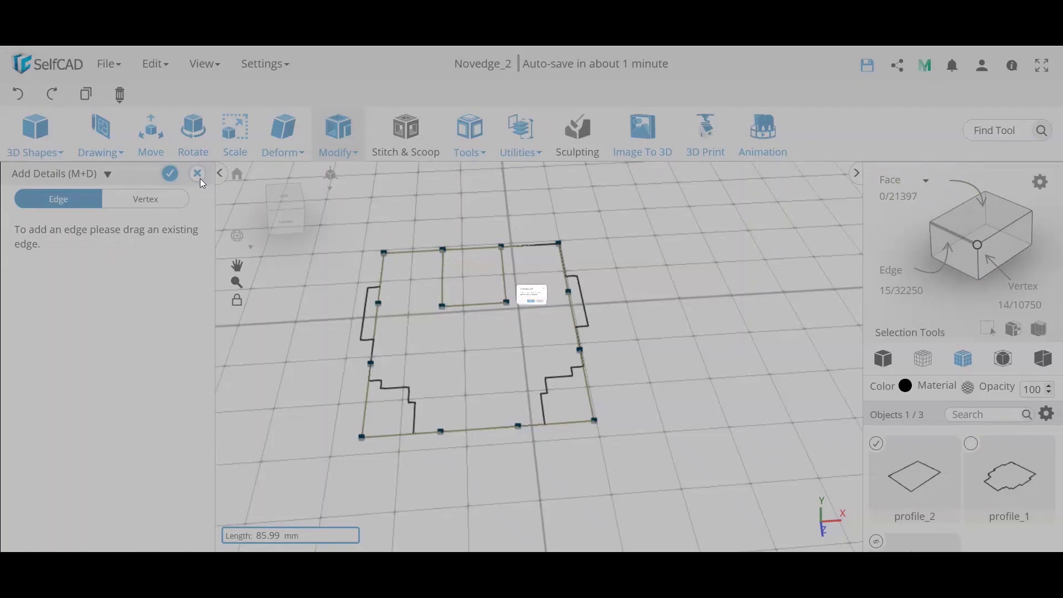
click(524, 347)
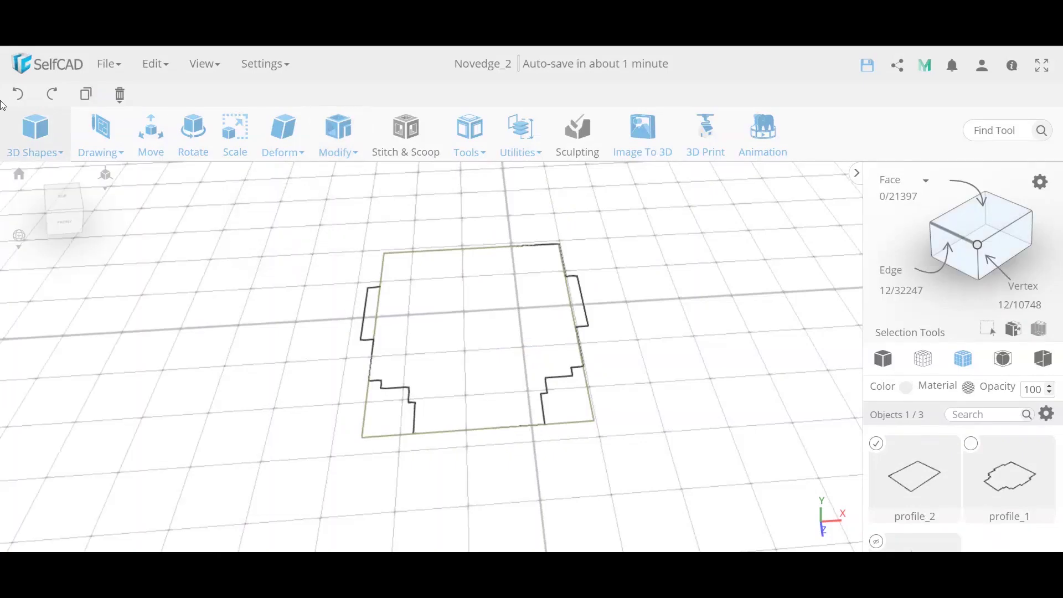
Undo the large rectangle and redraw it with 3D Sketch over the footprint, from its back edge to its front edge, using one edge per side
click(18, 95)
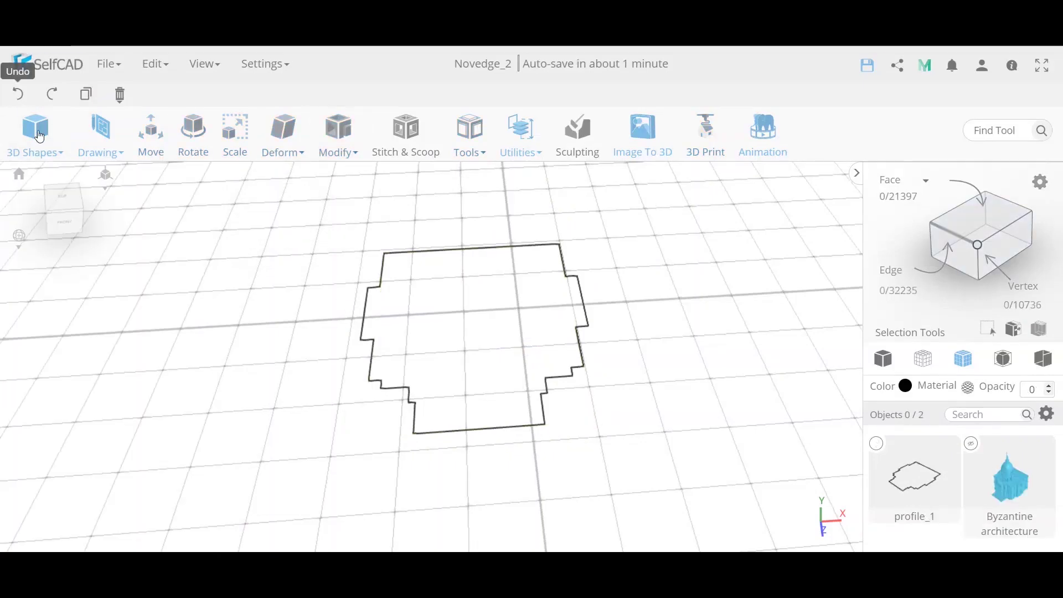
click(98, 150)
click(119, 206)
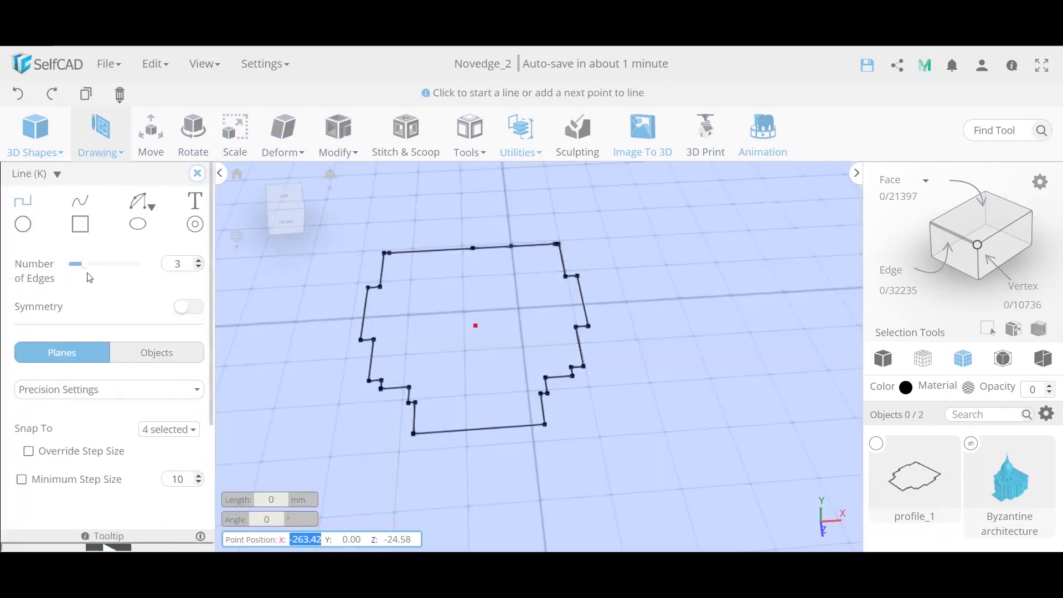
click(80, 225)
double_click(179, 269)
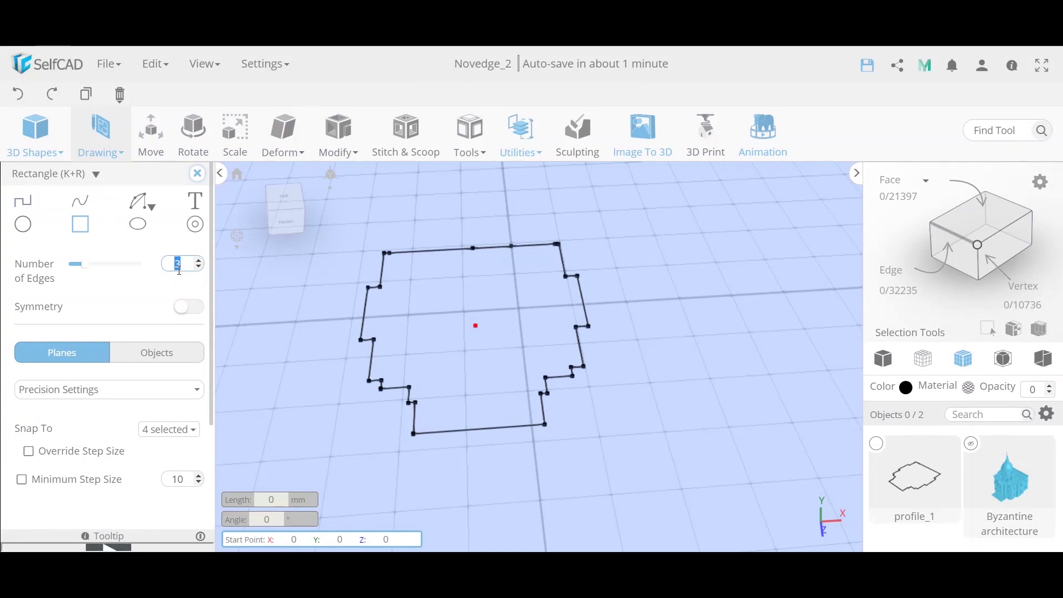
key(Return)
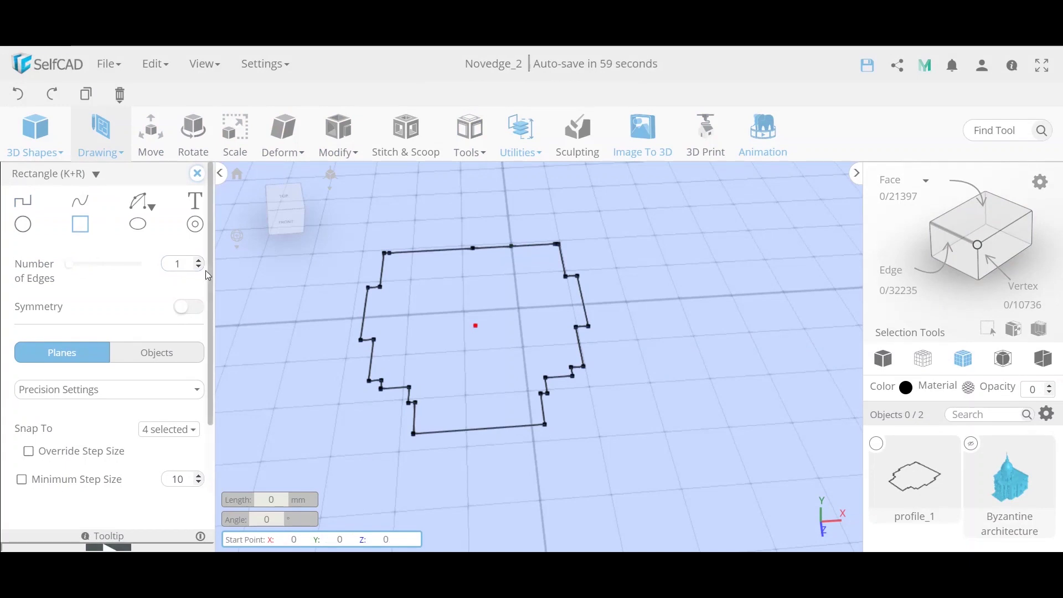
click(385, 254)
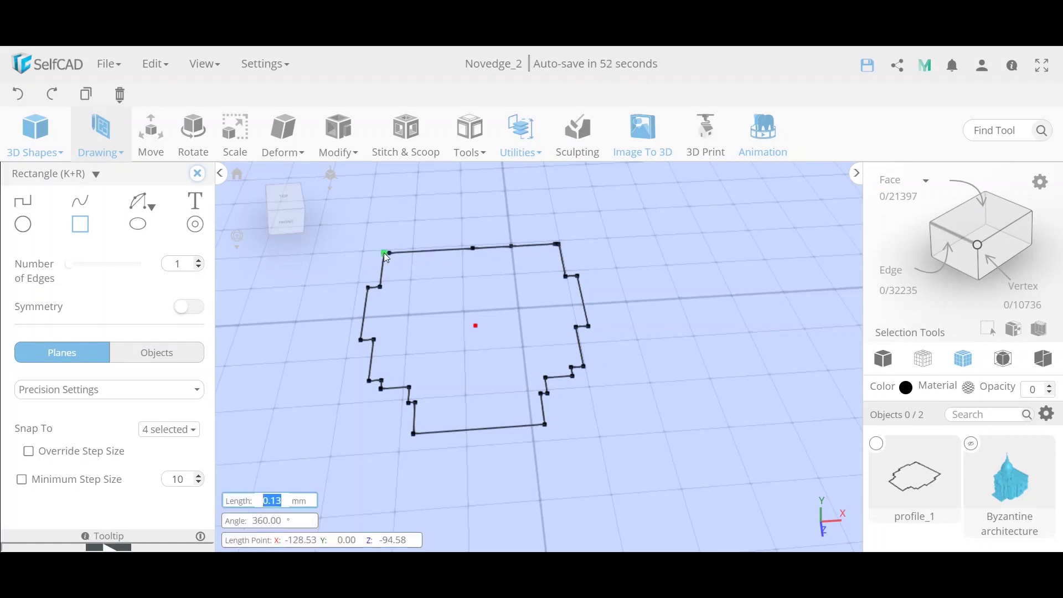
click(559, 244)
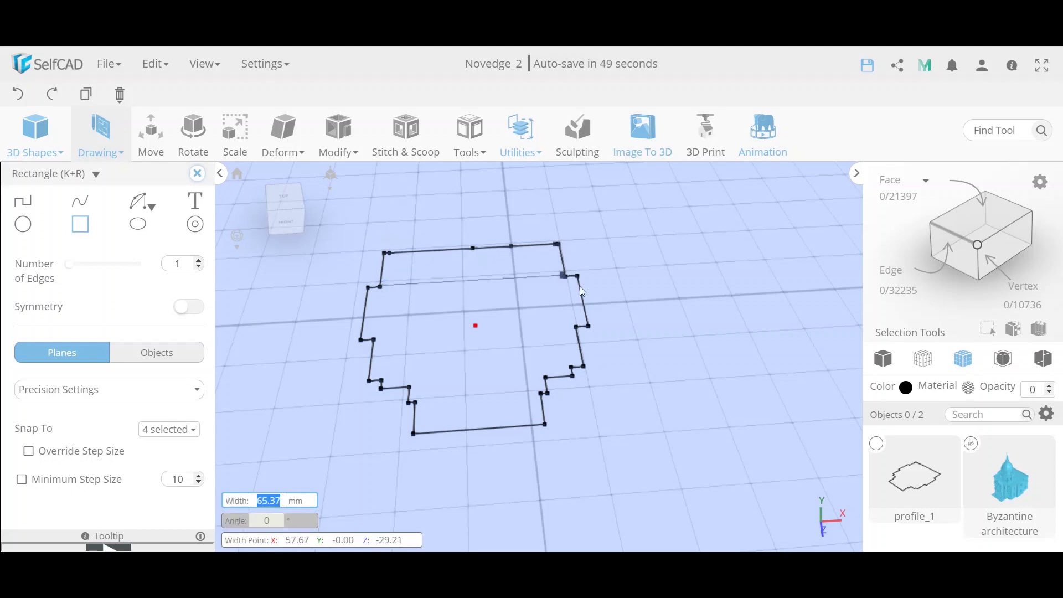
click(546, 423)
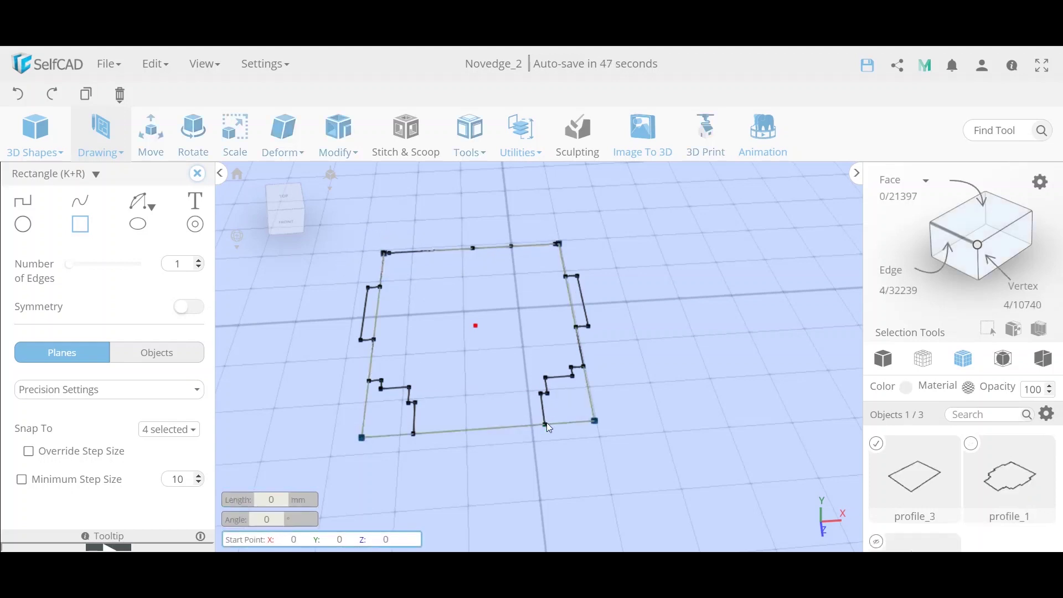
click(197, 174)
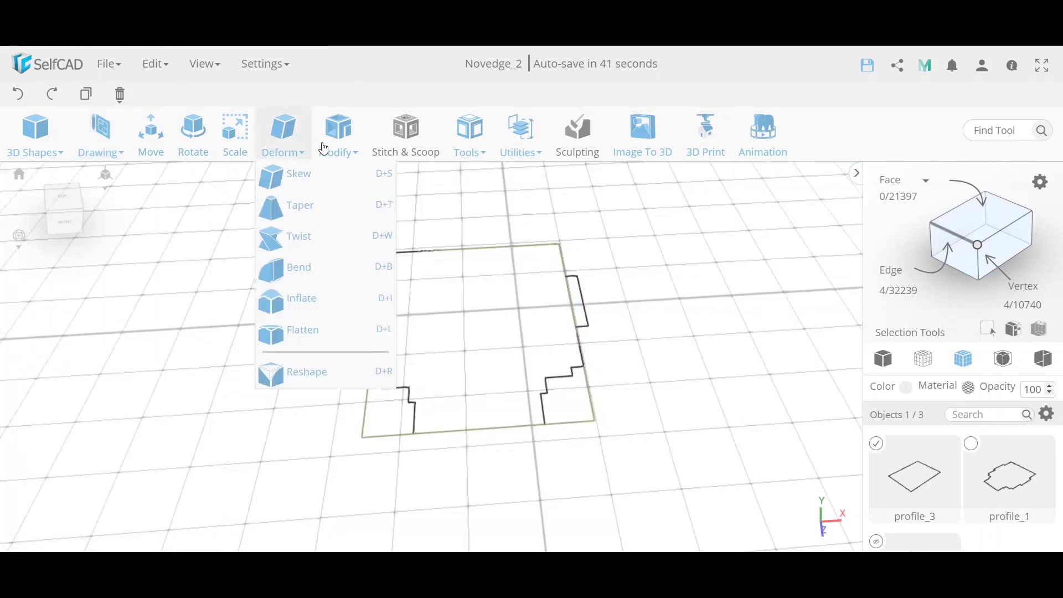
Add cross edges to the rectangle with Add Details, 53 mm from the back edge, 70 mm further, and at the footprint's front corner steps
mouse_move(339, 139)
click(399, 436)
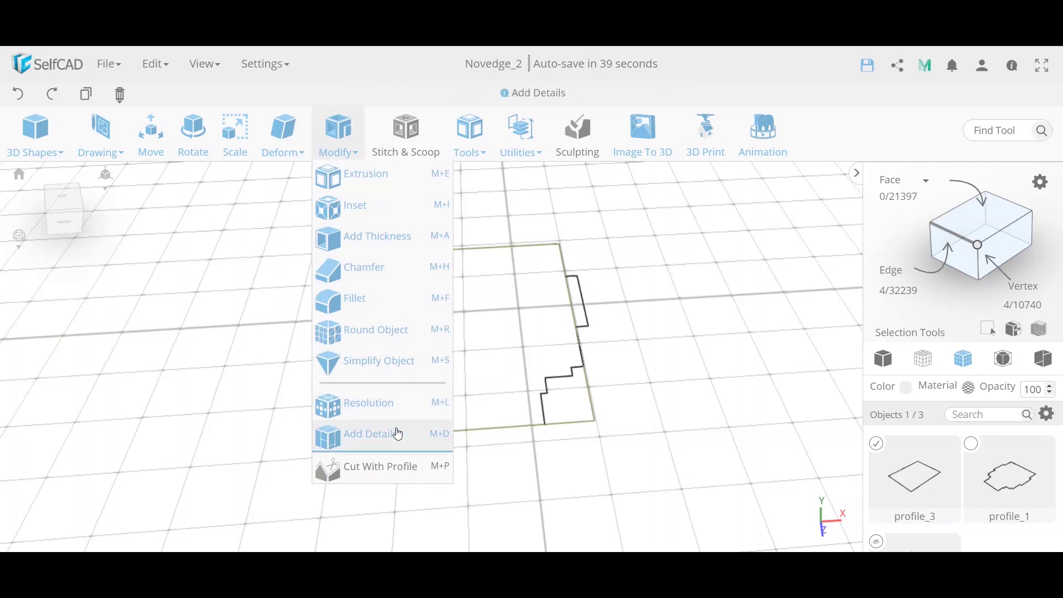
drag(442, 251, 460, 289)
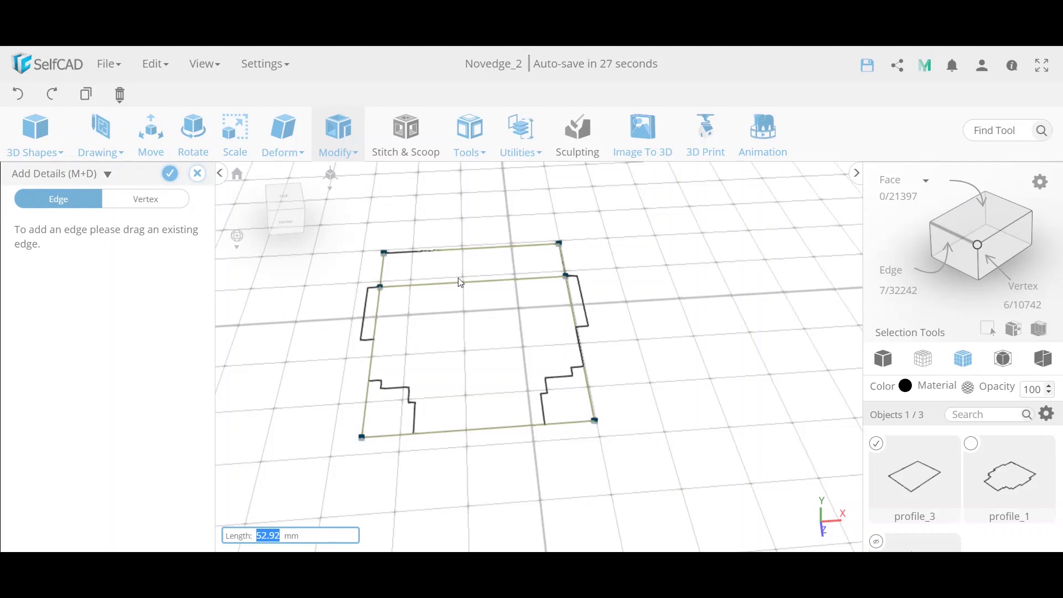
text(53)
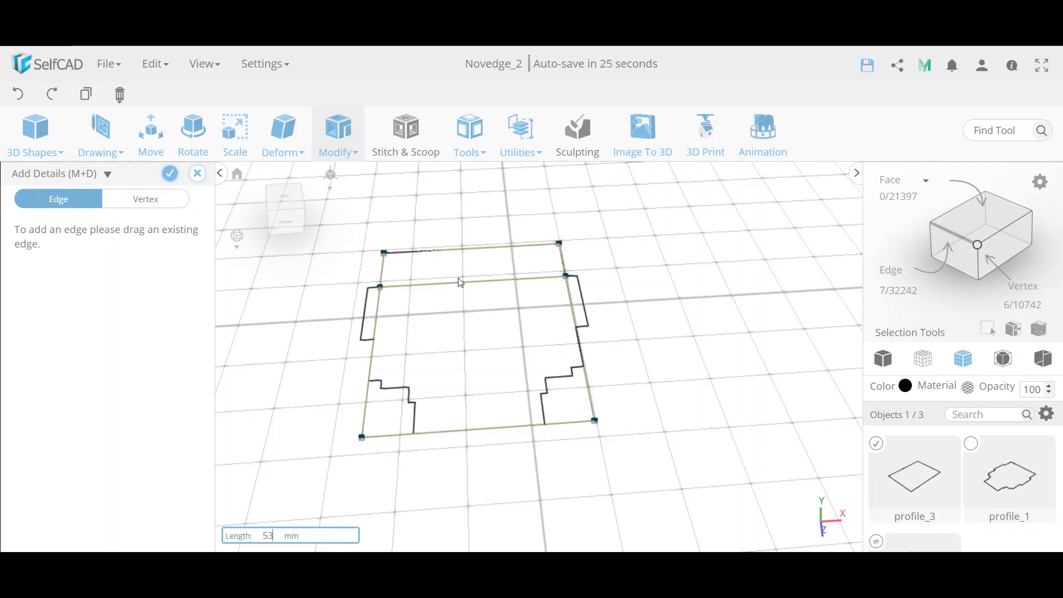
key(Return)
drag(465, 286, 487, 337)
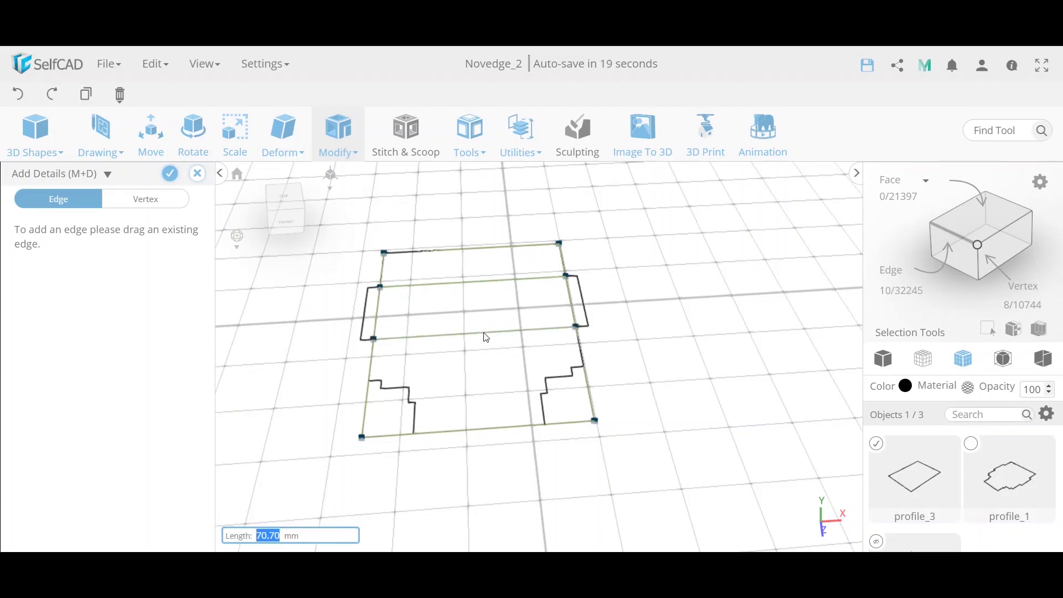
text(70)
key(Return)
drag(487, 338, 495, 403)
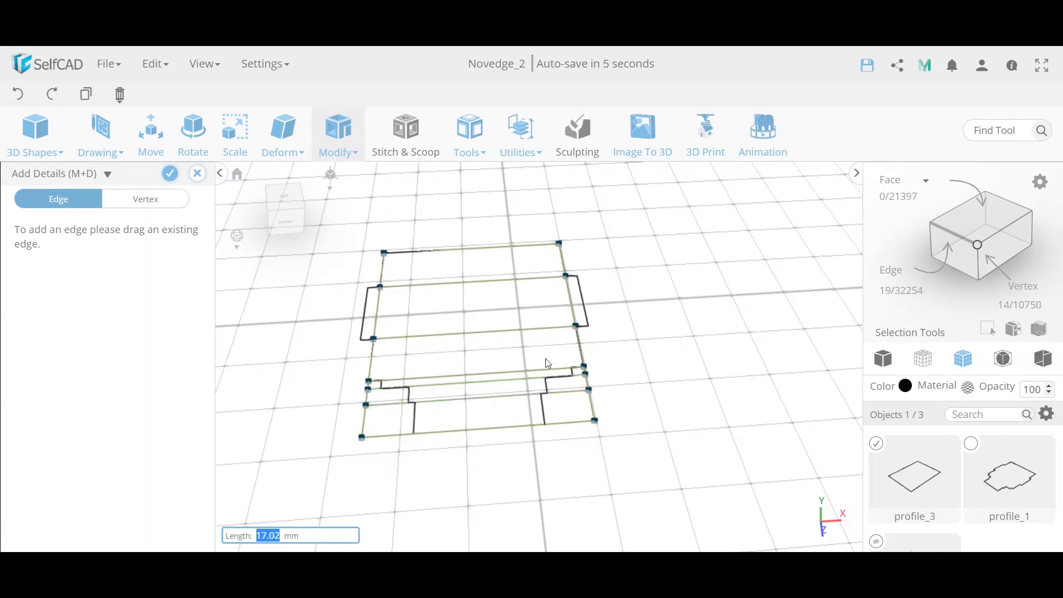
Add detail edges tracing the footprint's two side projections and the stepped notches at both front corners, and apply them
drag(572, 303, 586, 308)
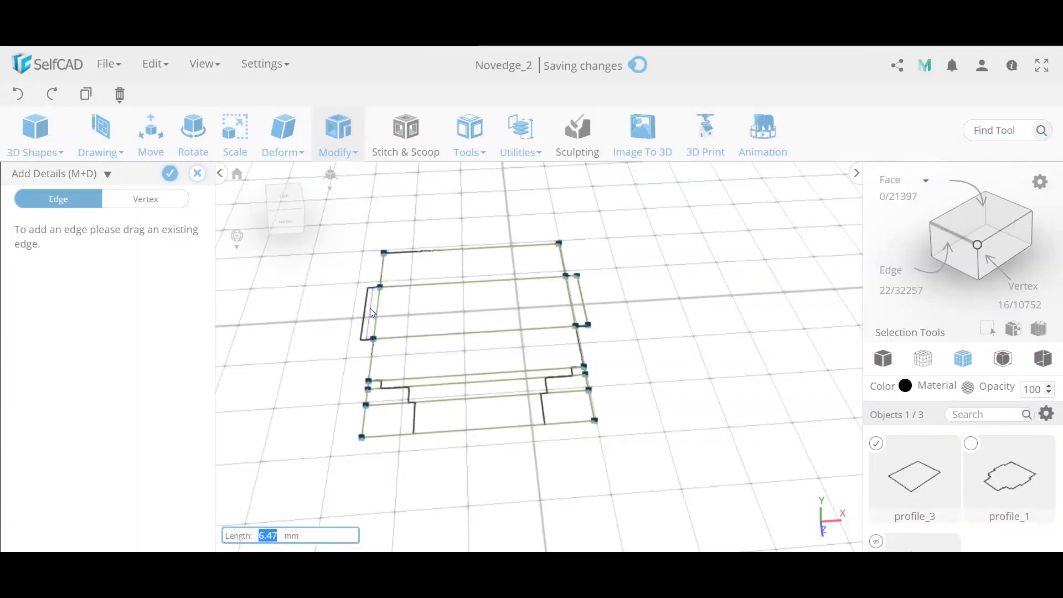
drag(368, 308, 366, 310)
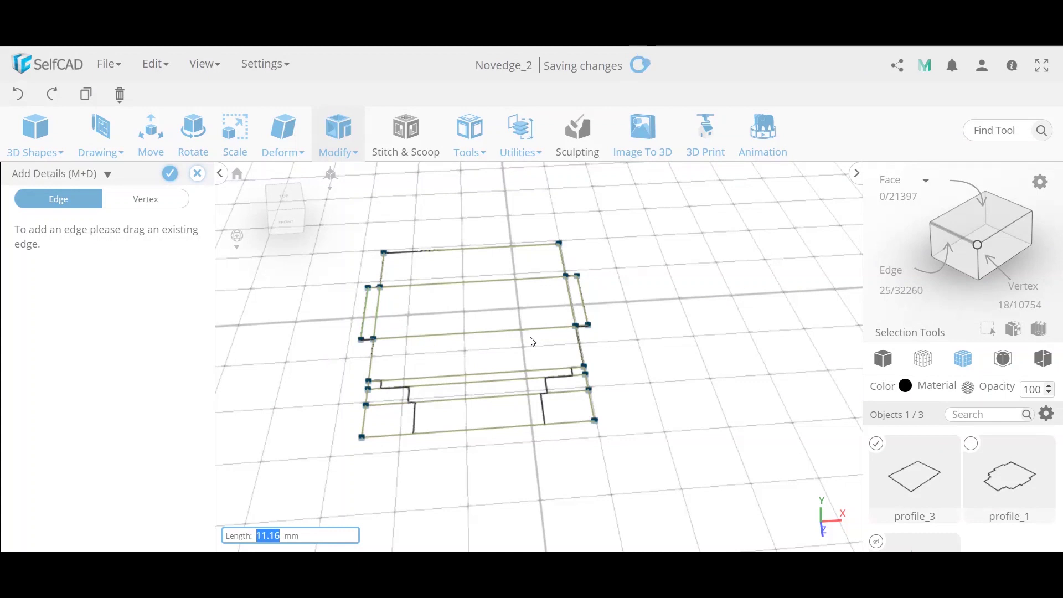
drag(586, 374, 584, 375)
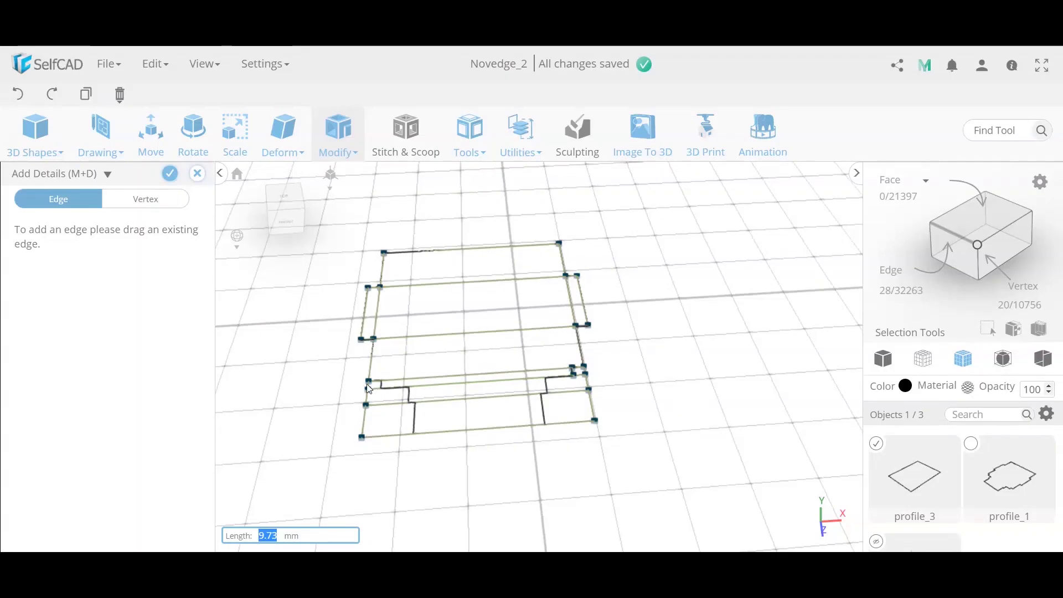
drag(384, 389, 389, 387)
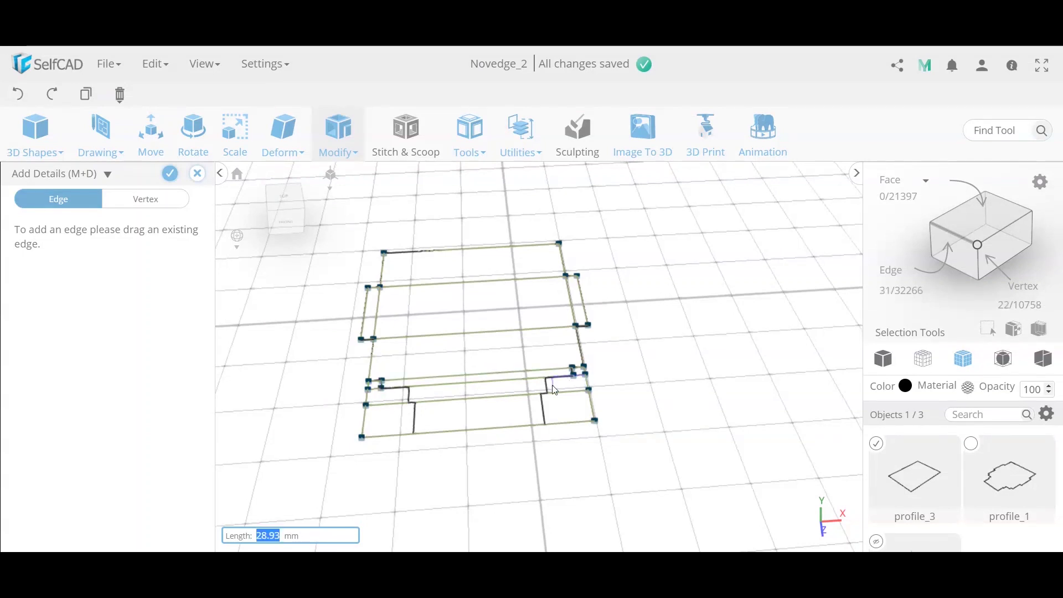
drag(547, 390, 542, 393)
drag(413, 401, 411, 403)
drag(588, 399, 539, 406)
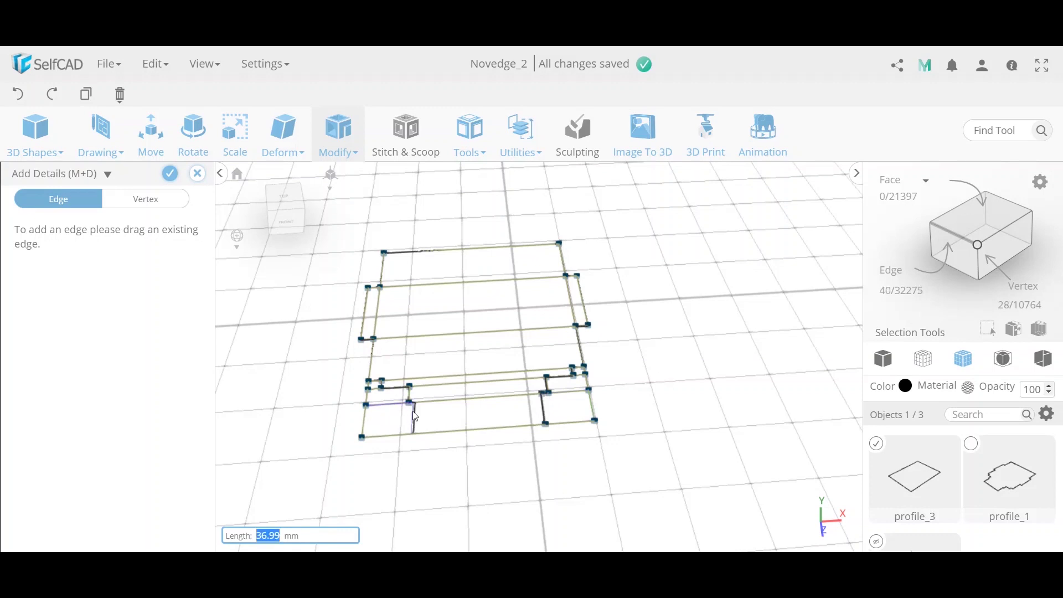
click(168, 175)
Select the inner cross edges of profile_3 and the surplus outer edges beside the front corner notches
click(969, 216)
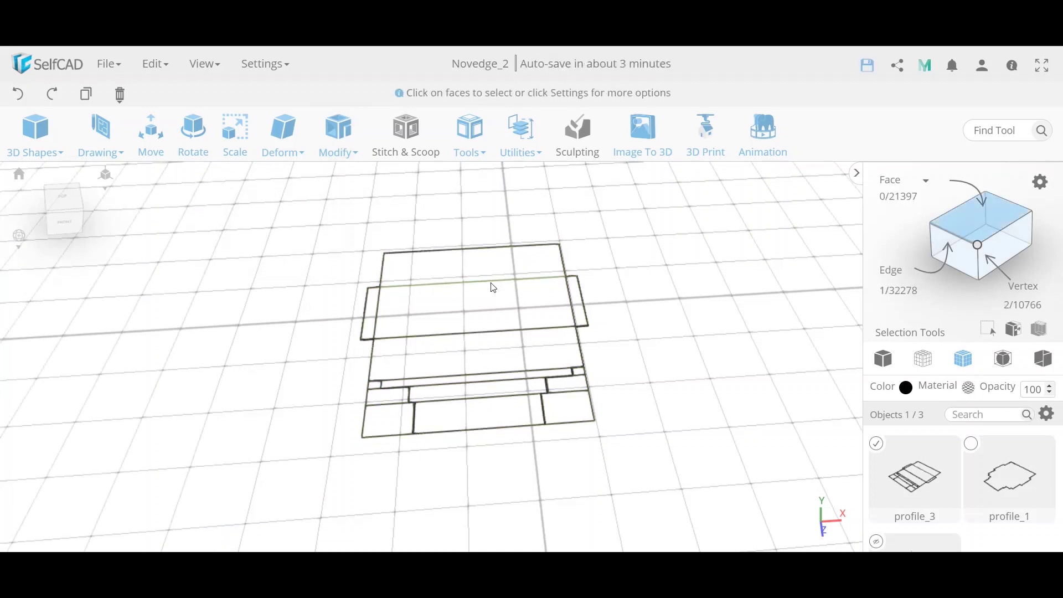
click(381, 311)
click(574, 308)
click(548, 330)
click(499, 373)
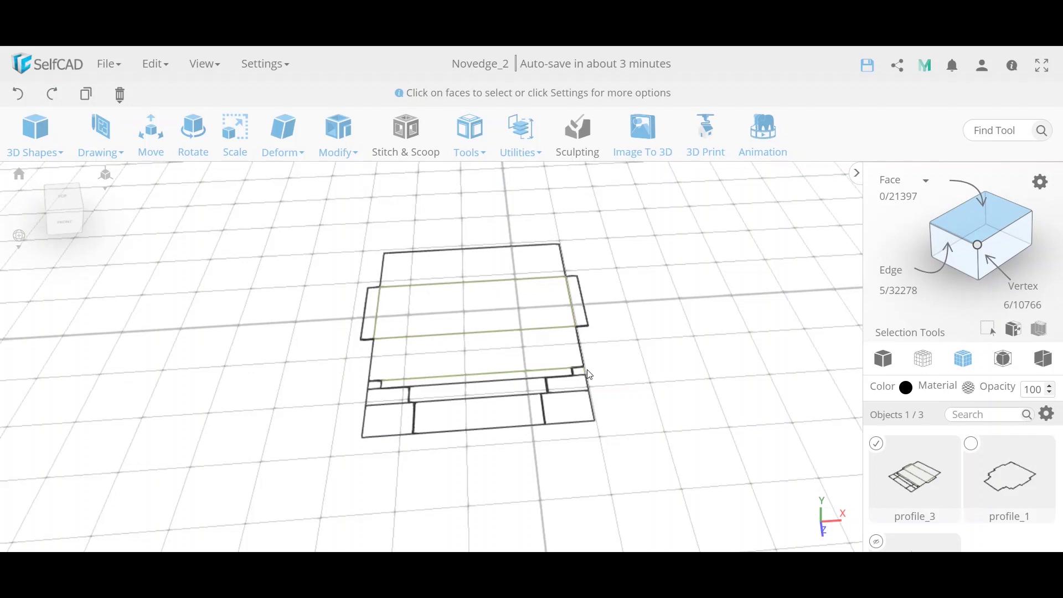
click(370, 387)
click(456, 386)
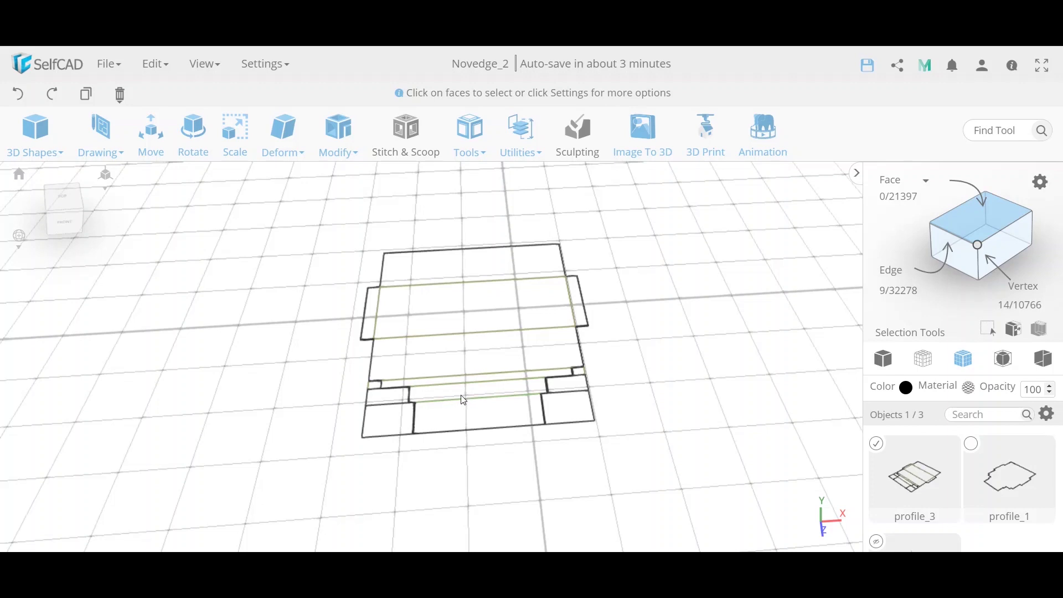
right_drag(588, 389, 590, 388)
click(589, 383)
click(367, 414)
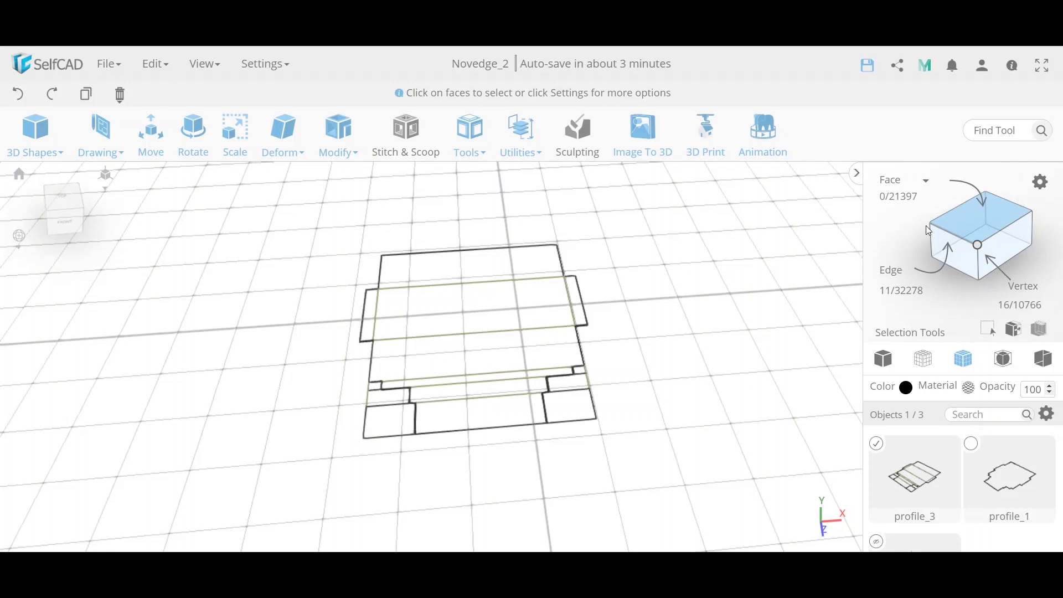
Try to delete the selected edges of profile_3, and undo the deletion
click(949, 230)
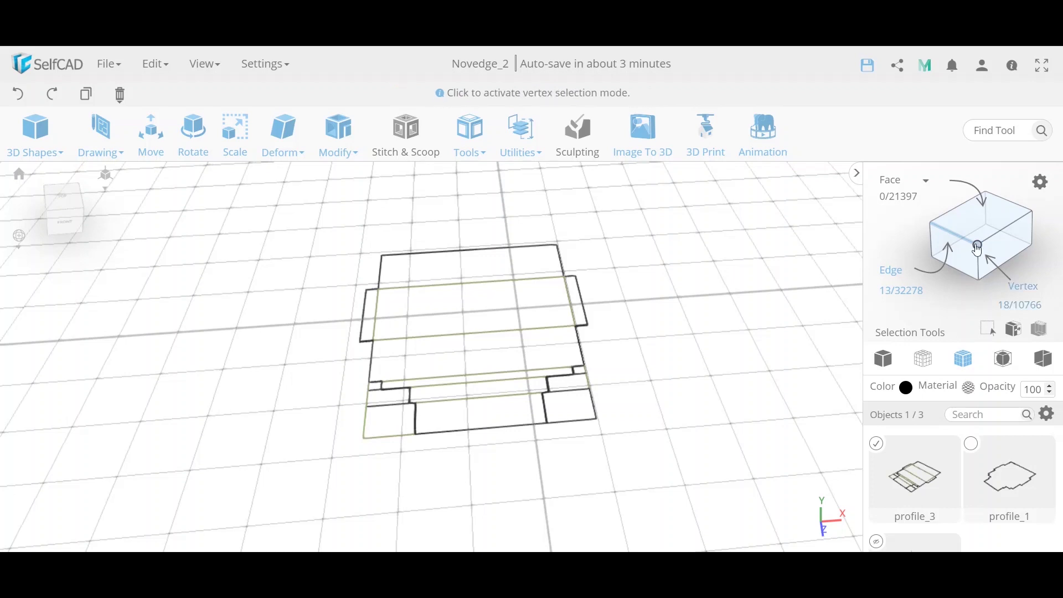
click(991, 223)
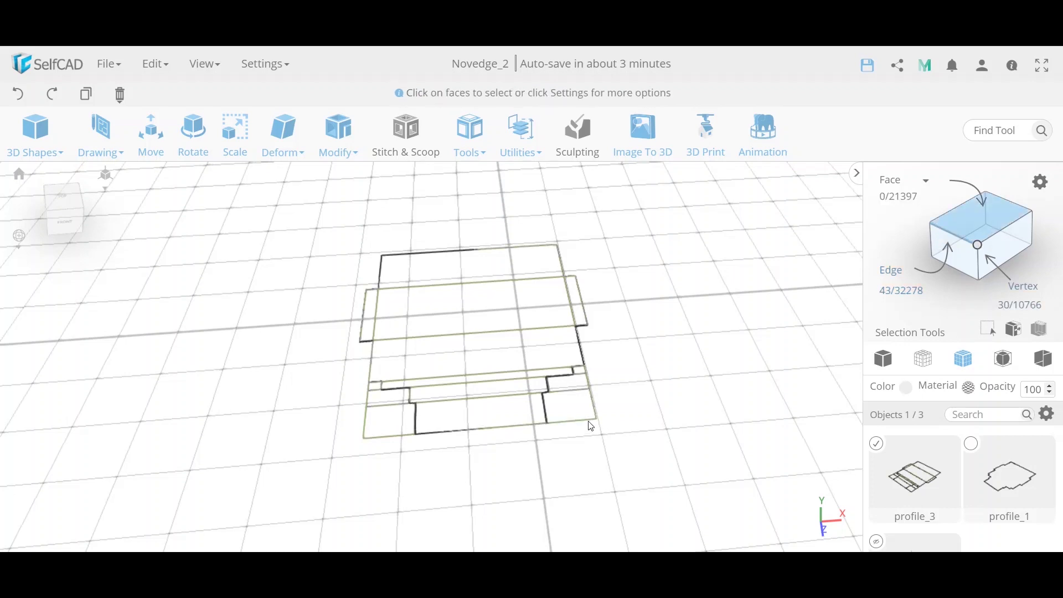
scroll(674, 419, up, 2)
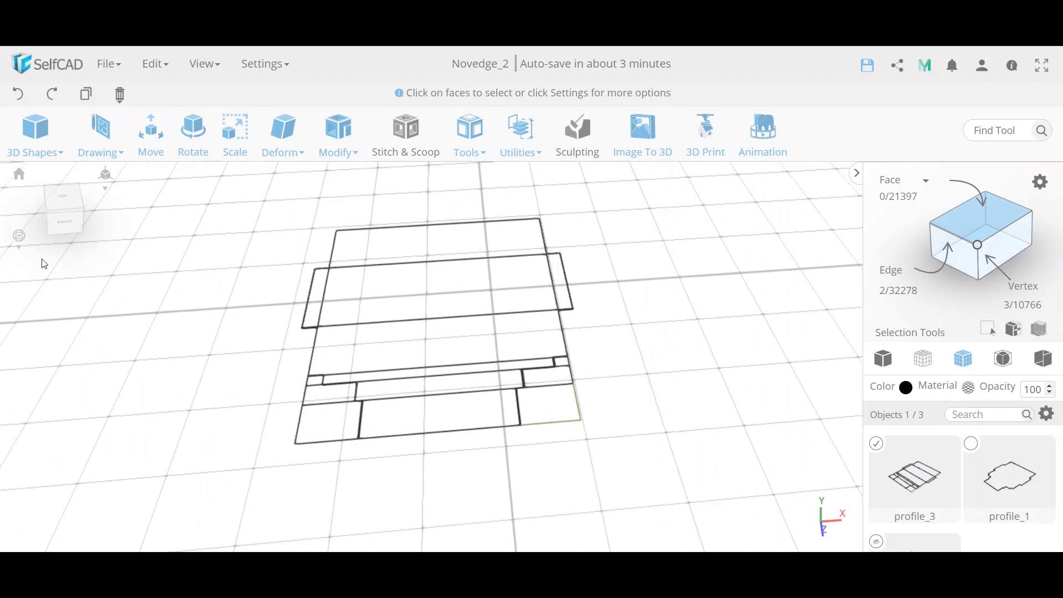
click(17, 97)
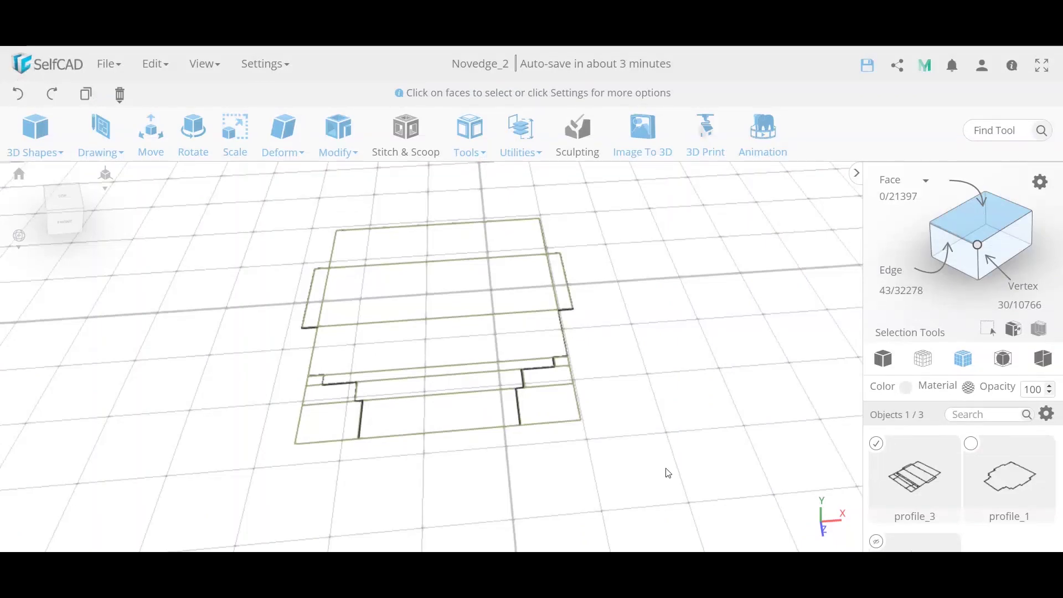
key(Delete)
key(Return)
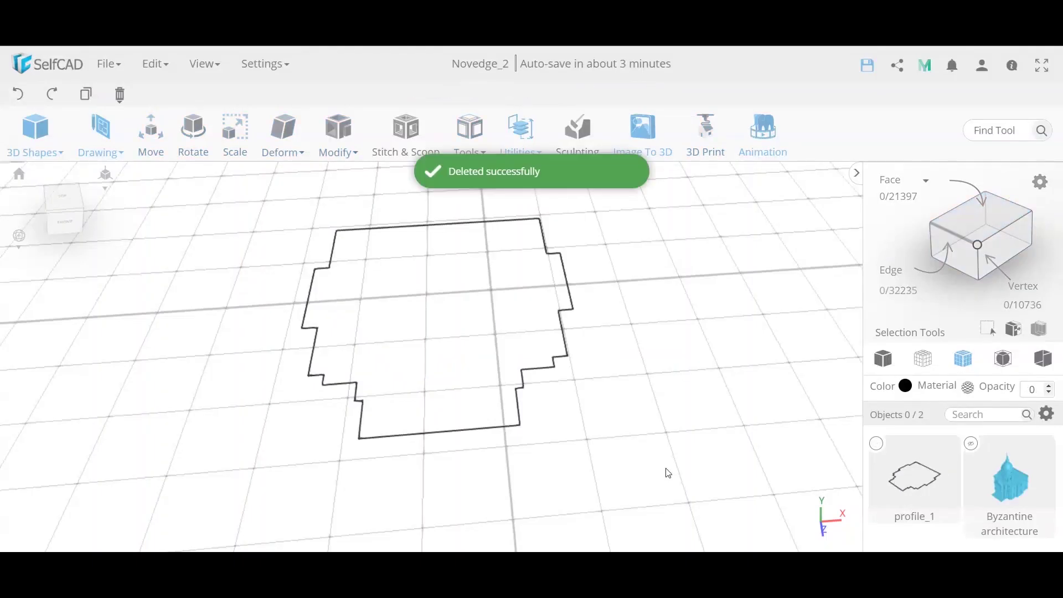
click(18, 95)
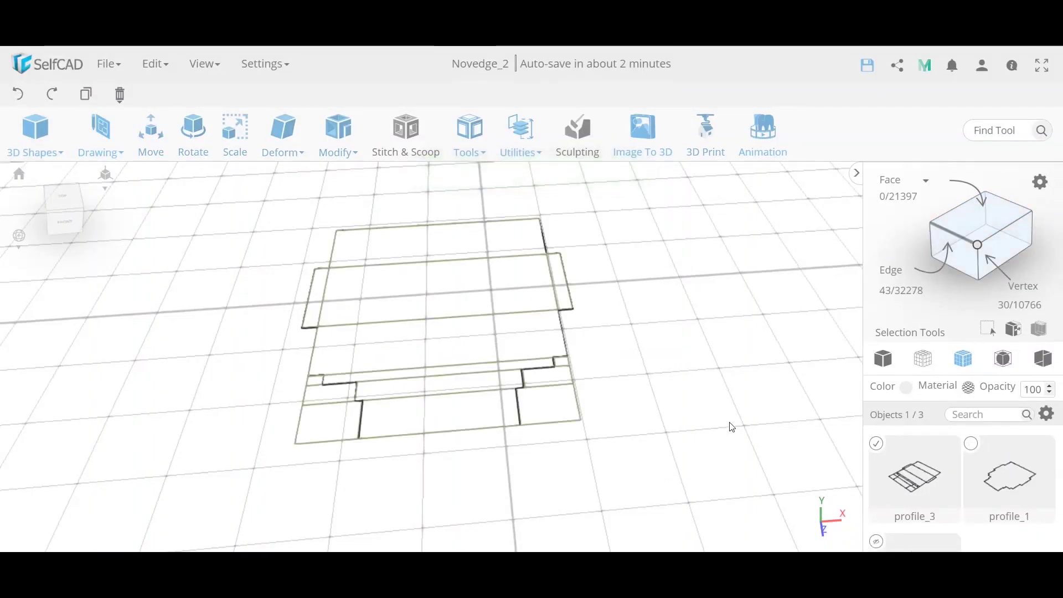
Delete profile_3 with all its detail edges, leaving the original footprint outline
right_drag(579, 411, 632, 360)
right_drag(672, 332, 620, 379)
click(954, 223)
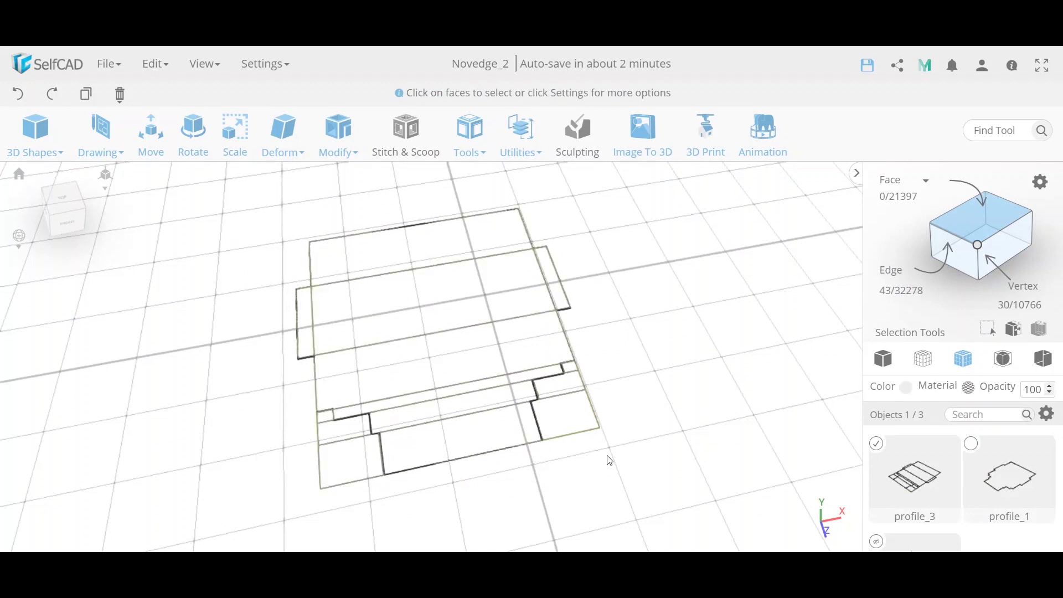
key(Delete)
key(Return)
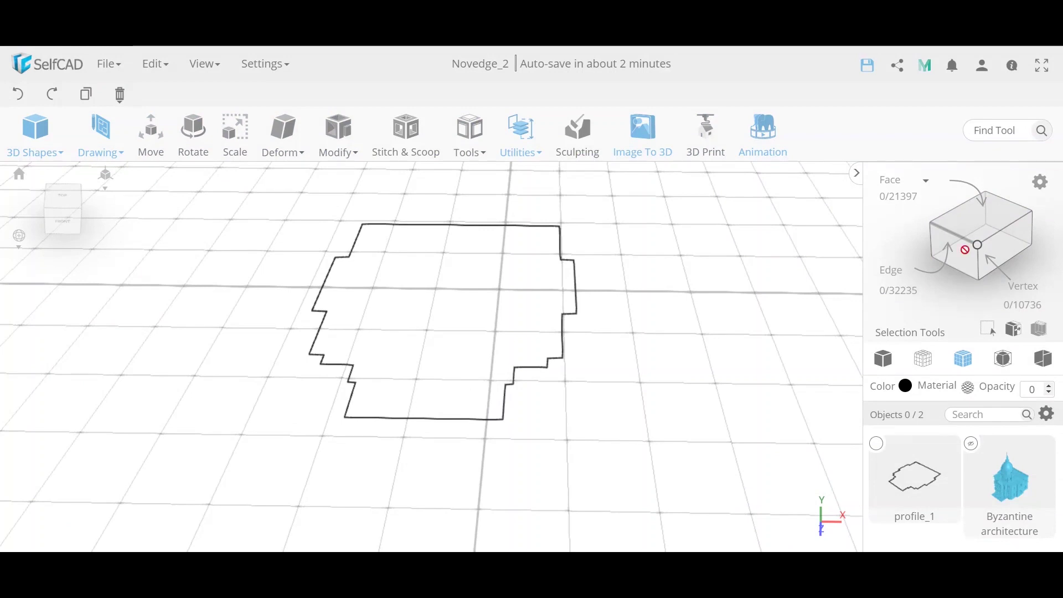
Delete the front edge and the two side edges adjoining it from profile_1
click(502, 422)
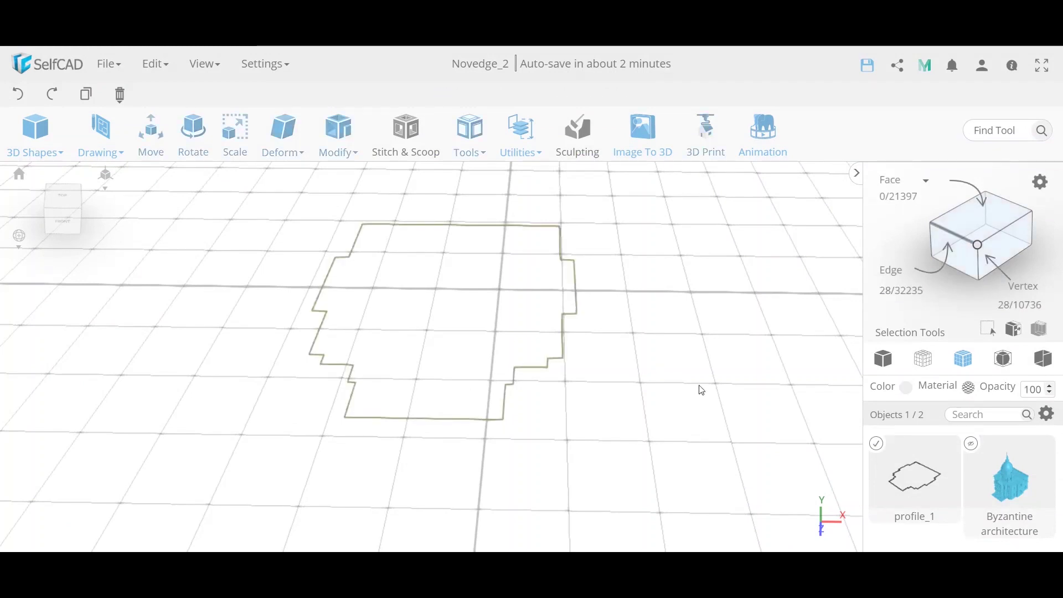
click(959, 216)
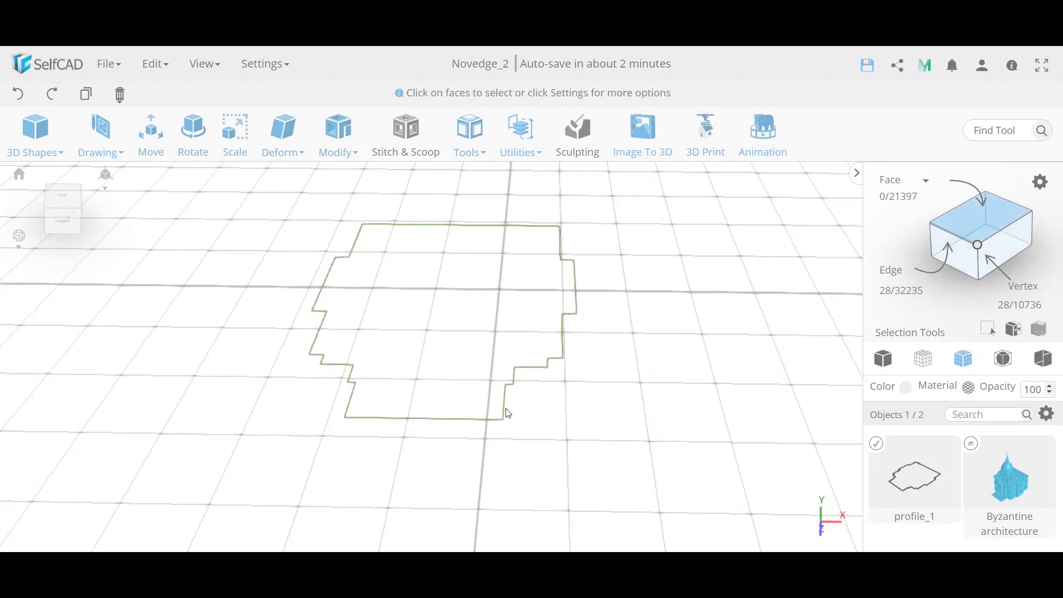
click(963, 240)
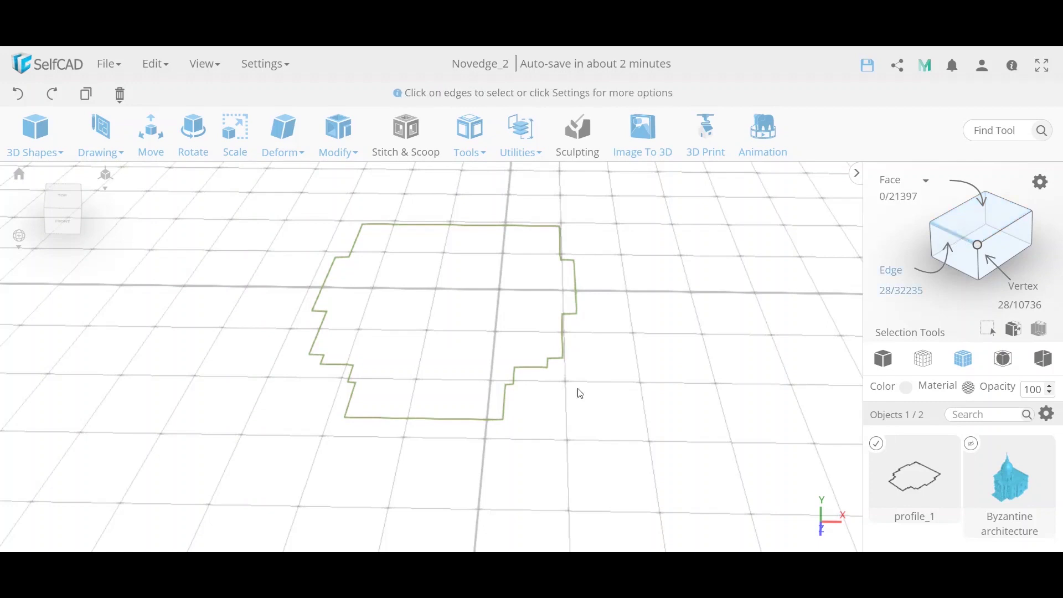
click(506, 404)
click(353, 402)
click(400, 420)
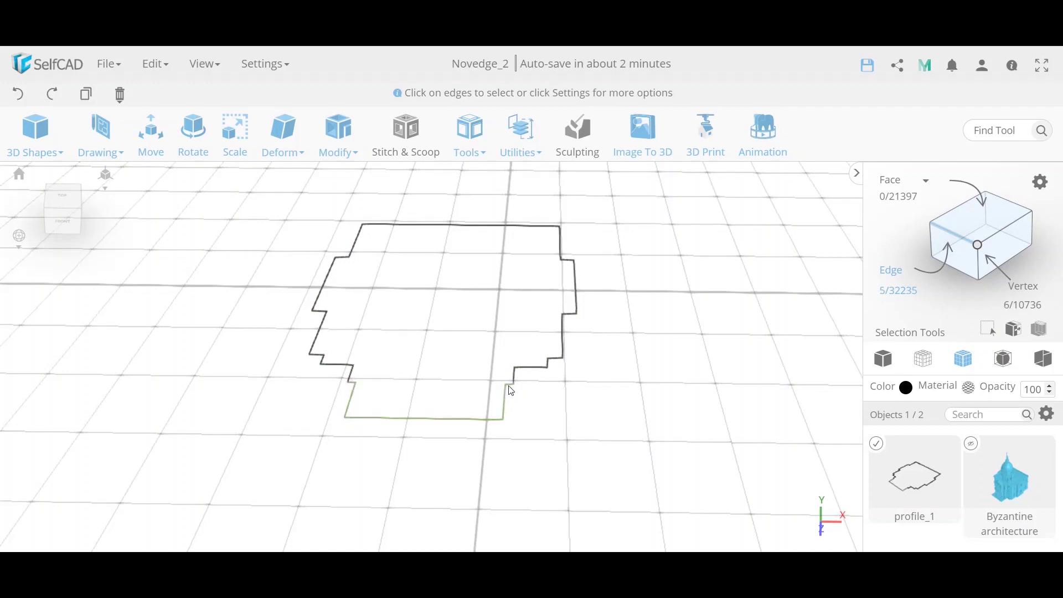
key(Delete)
key(Return)
Start a 3D Sketch on the open footprint outline and set the Arc tool to 11 edges
click(101, 141)
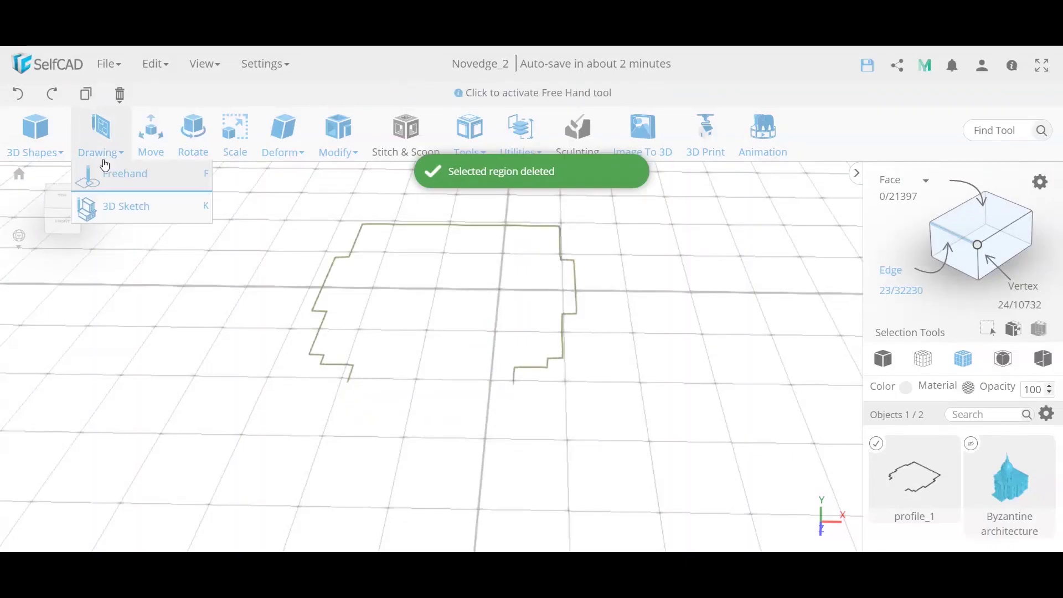
click(126, 205)
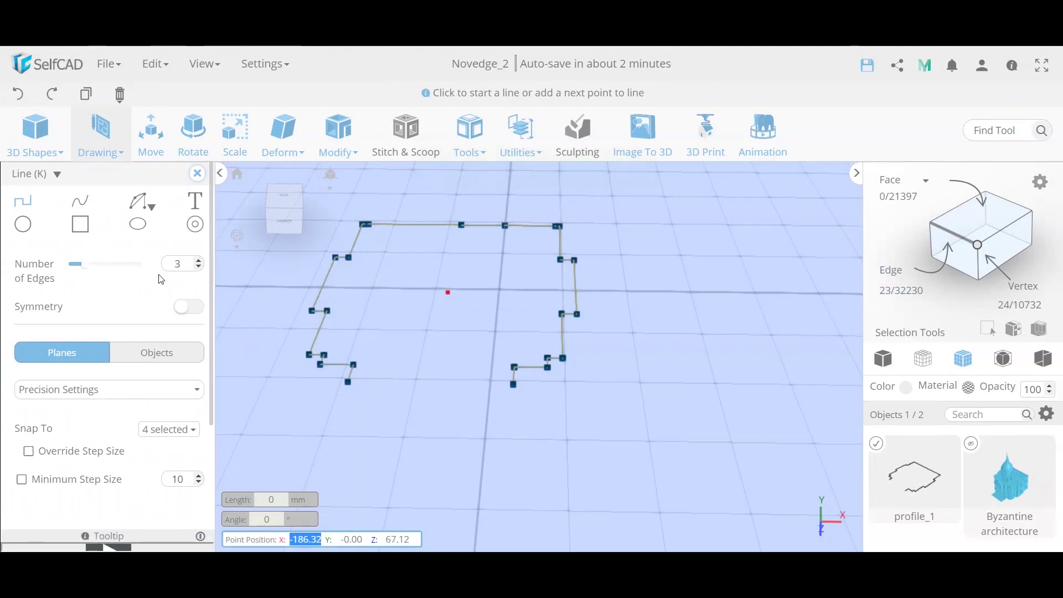
mouse_move(140, 202)
click(139, 248)
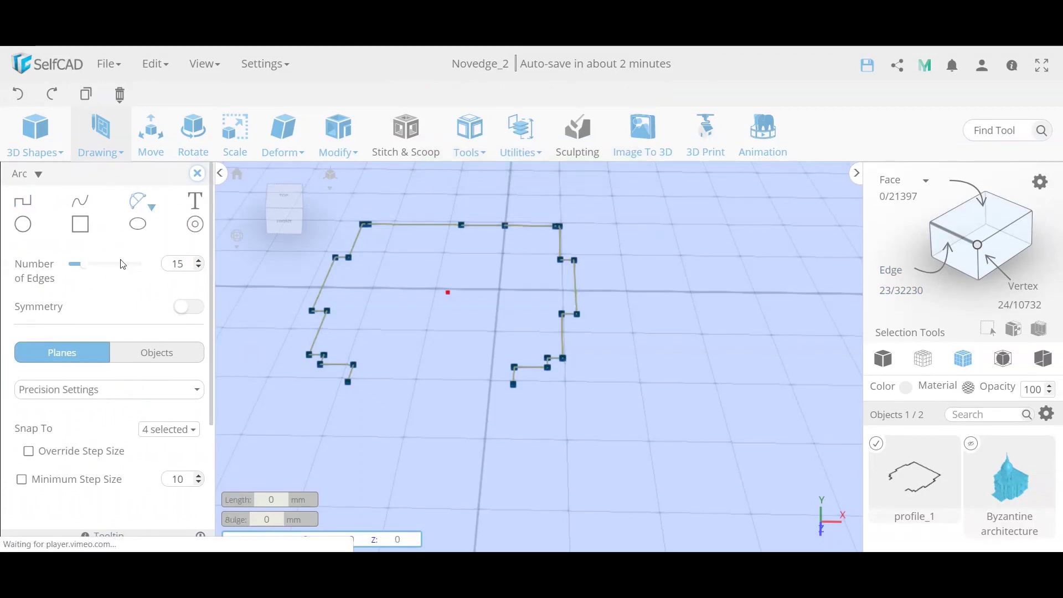
double_click(178, 264)
text(1)
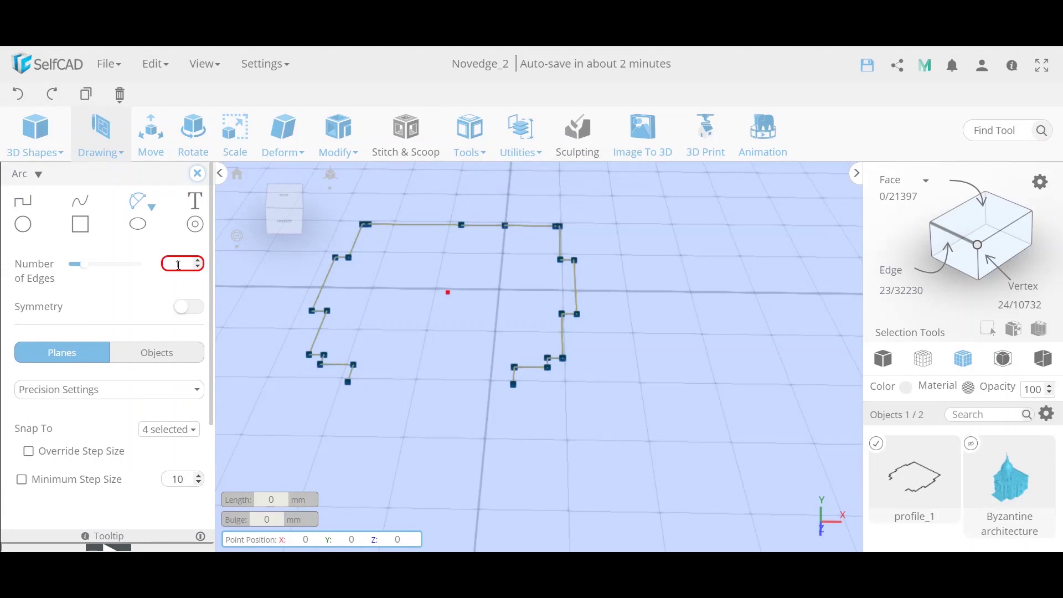
text(1)
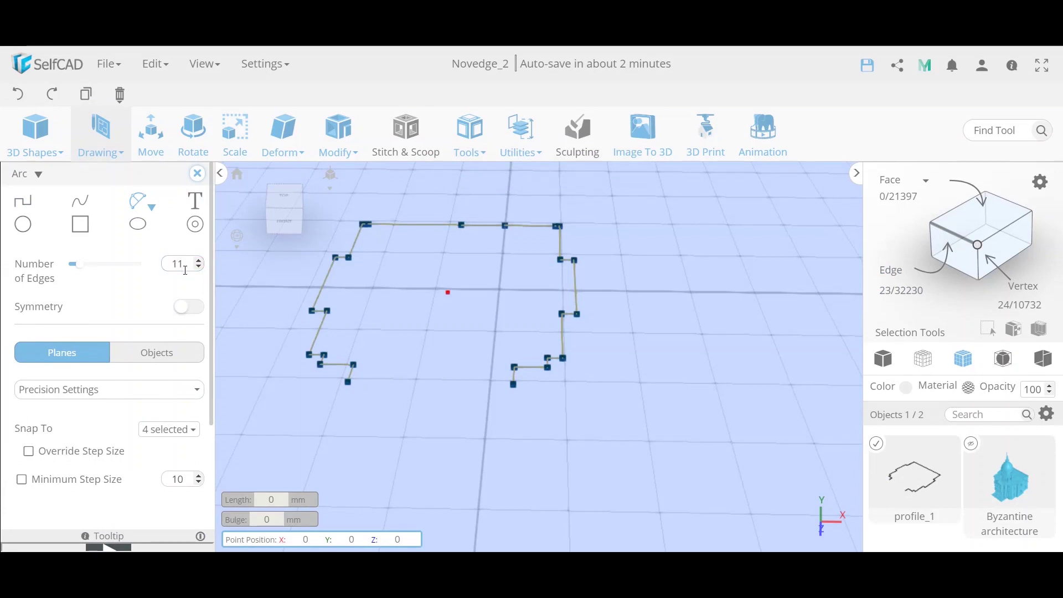
click(348, 383)
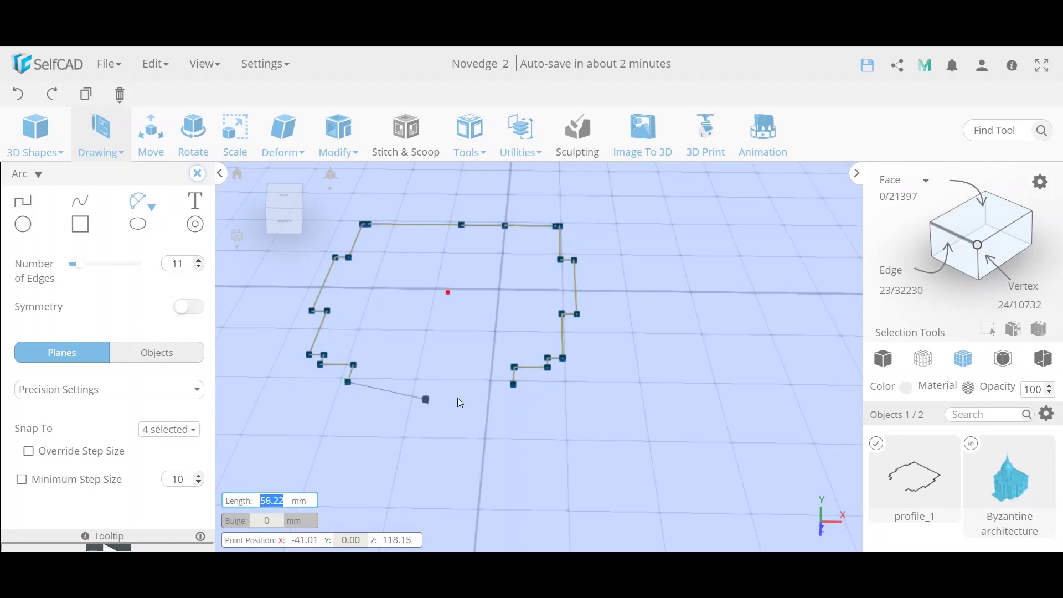
click(513, 387)
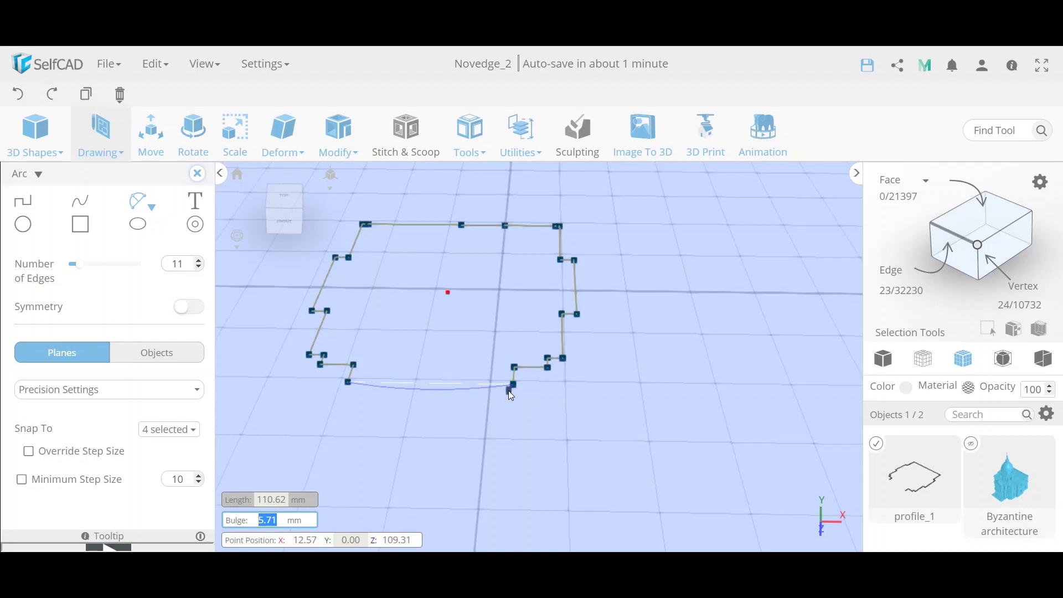
key(Escape)
Set the helper size to Medium in the preferences and return to the arc settings
click(266, 64)
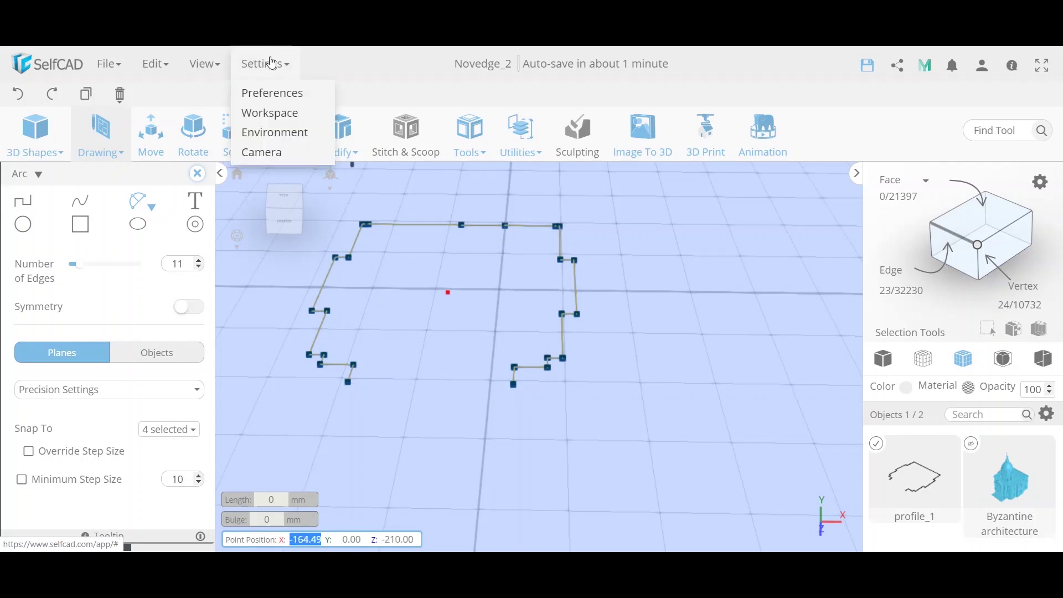
click(285, 92)
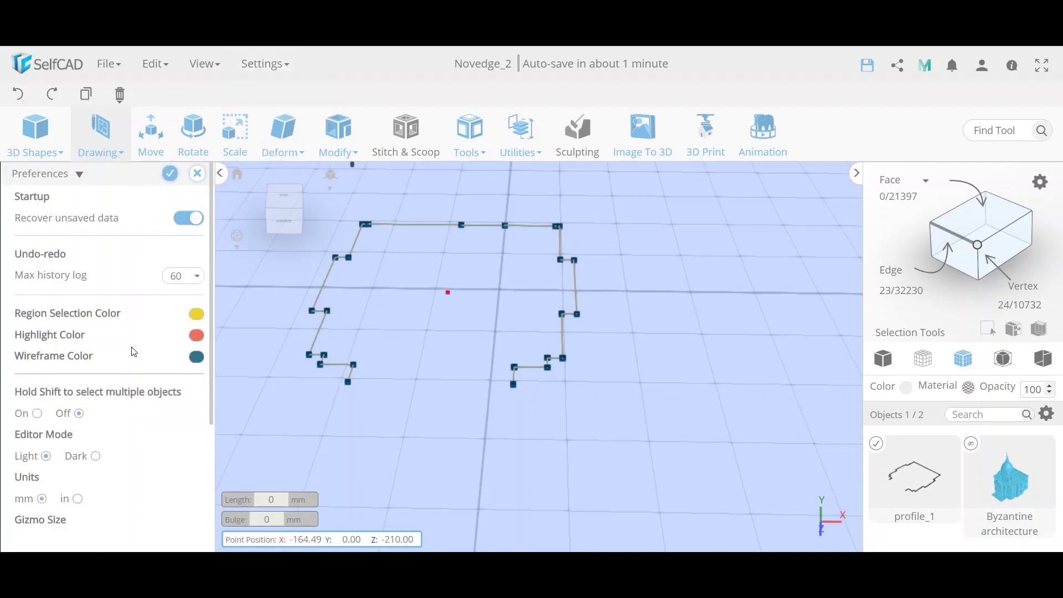
scroll(134, 349, down, 3)
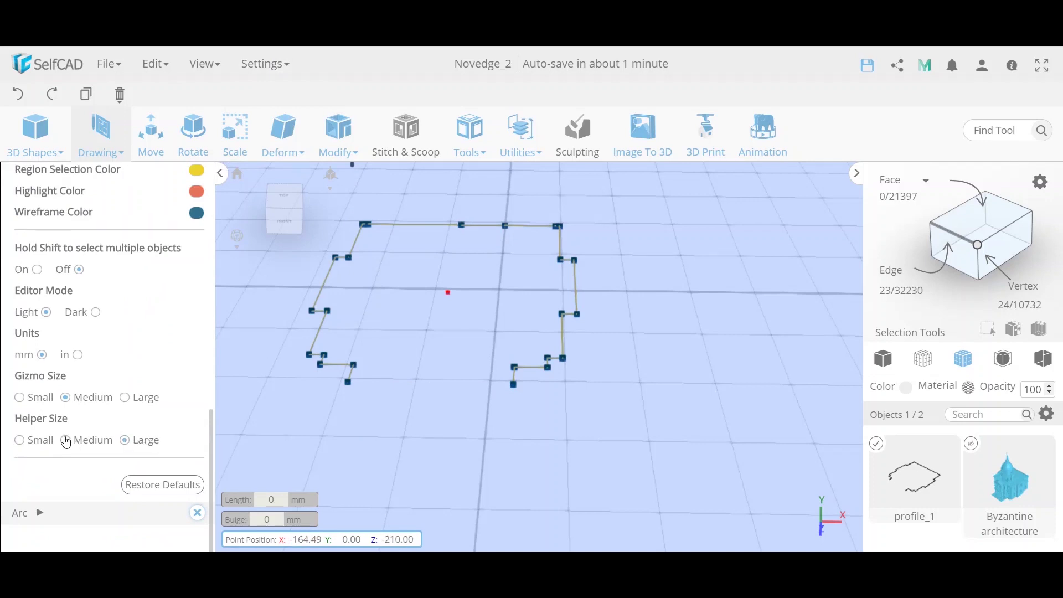
click(66, 440)
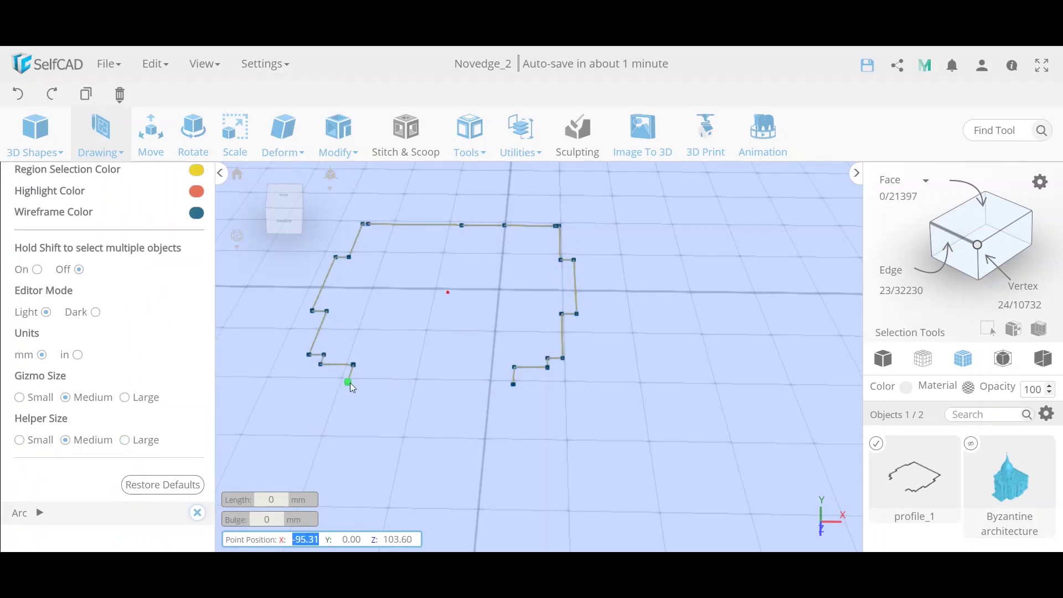
scroll(161, 200, up, 3)
click(173, 172)
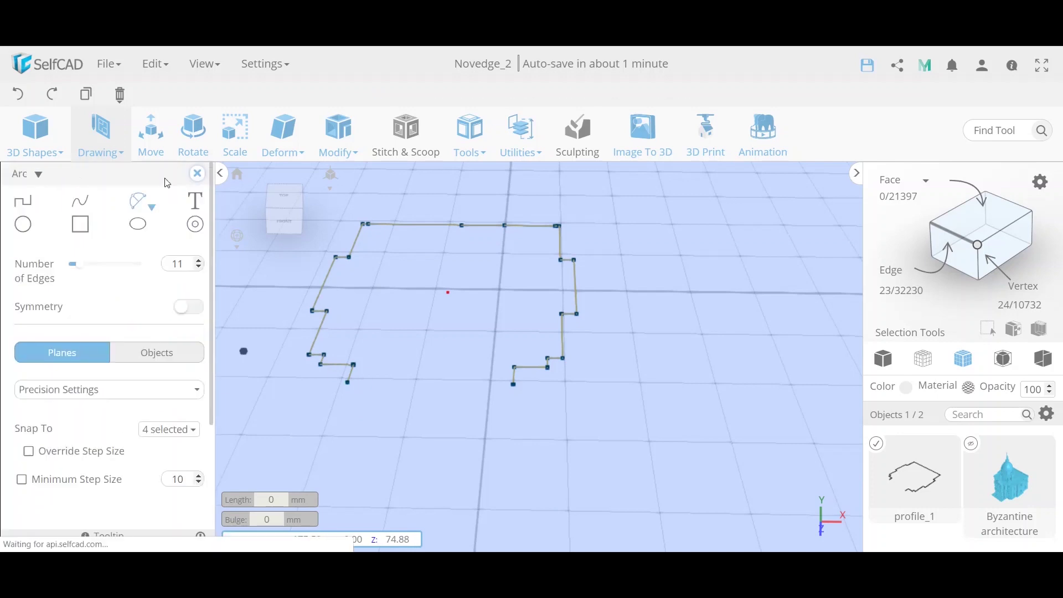
Close the front gap of the footprint with an outward arc of 10 mm bulge between the two open ends and leave the sketch
click(347, 383)
click(513, 385)
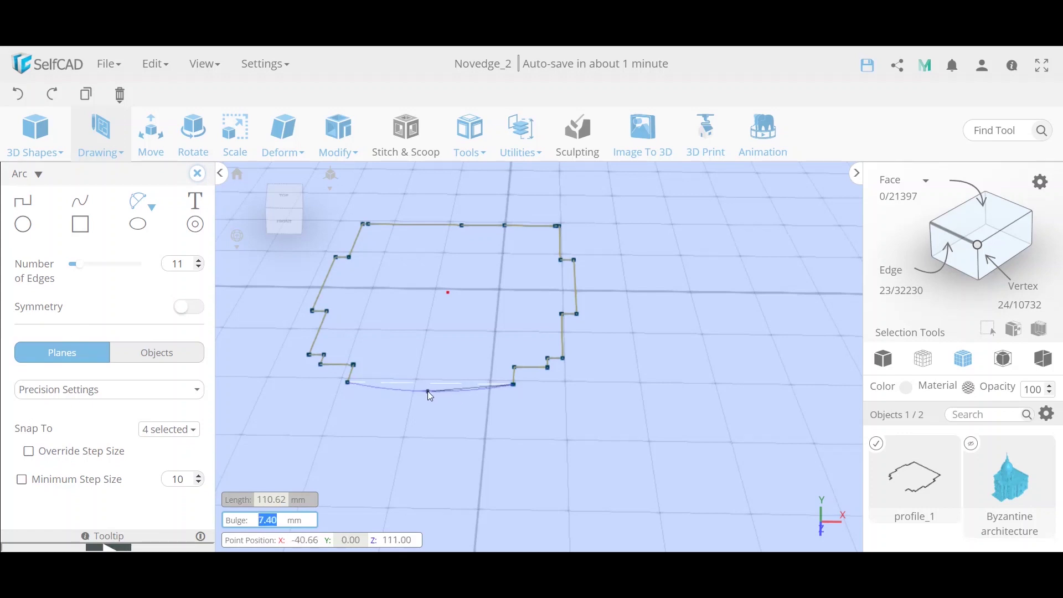
text(15)
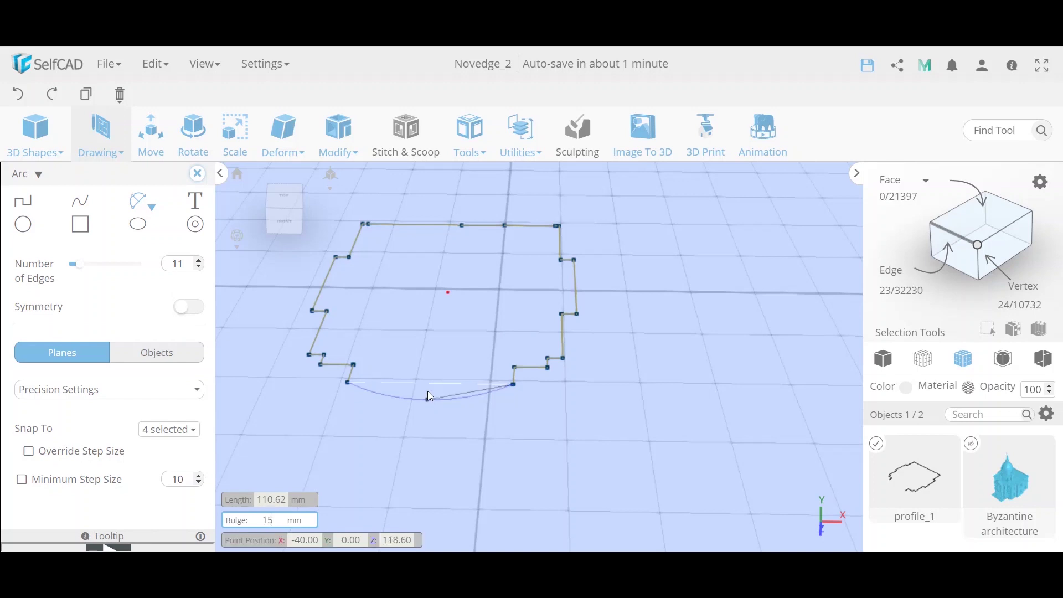
key(BackSpace)
text(0)
key(Return)
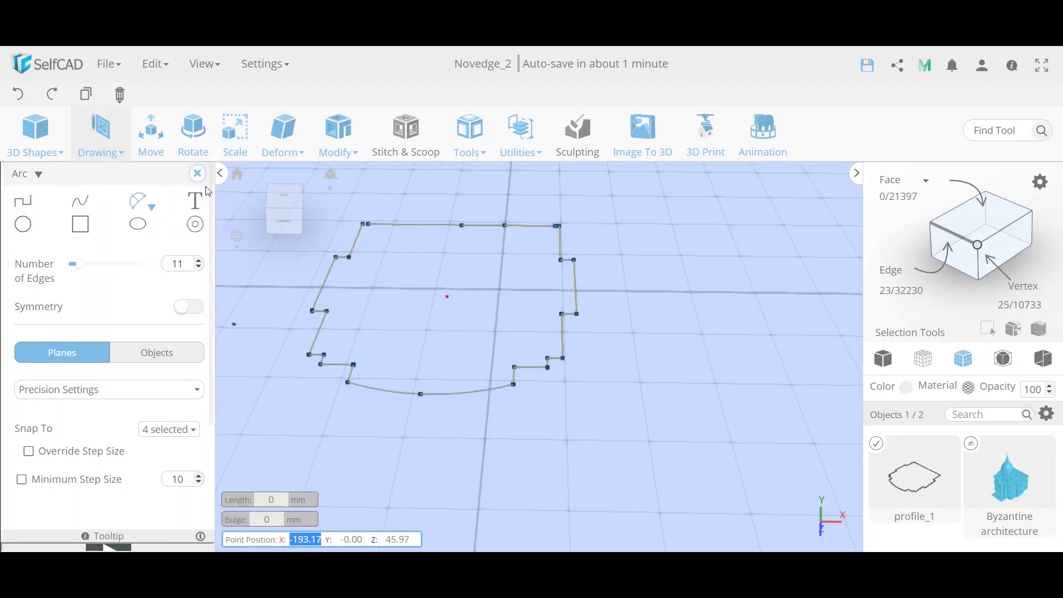
click(197, 174)
mouse_move(247, 333)
mouse_down()
mouse_move(261, 323)
mouse_move(247, 327)
mouse_move(251, 345)
mouse_move(261, 330)
mouse_up()
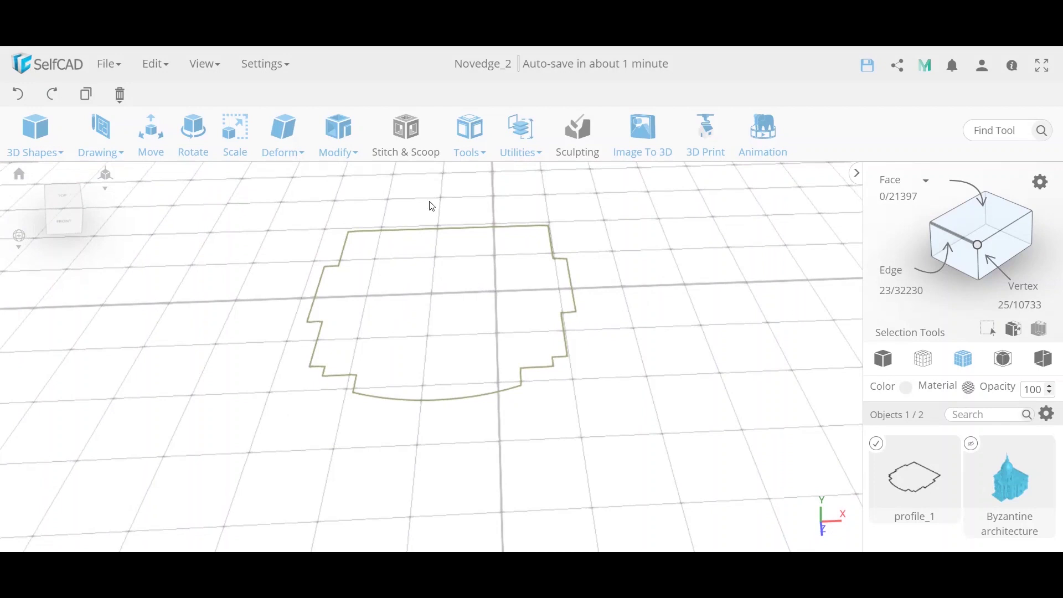
Fill the closed footprint outline with Fill Polygons to make a flat surface
click(460, 153)
click(502, 203)
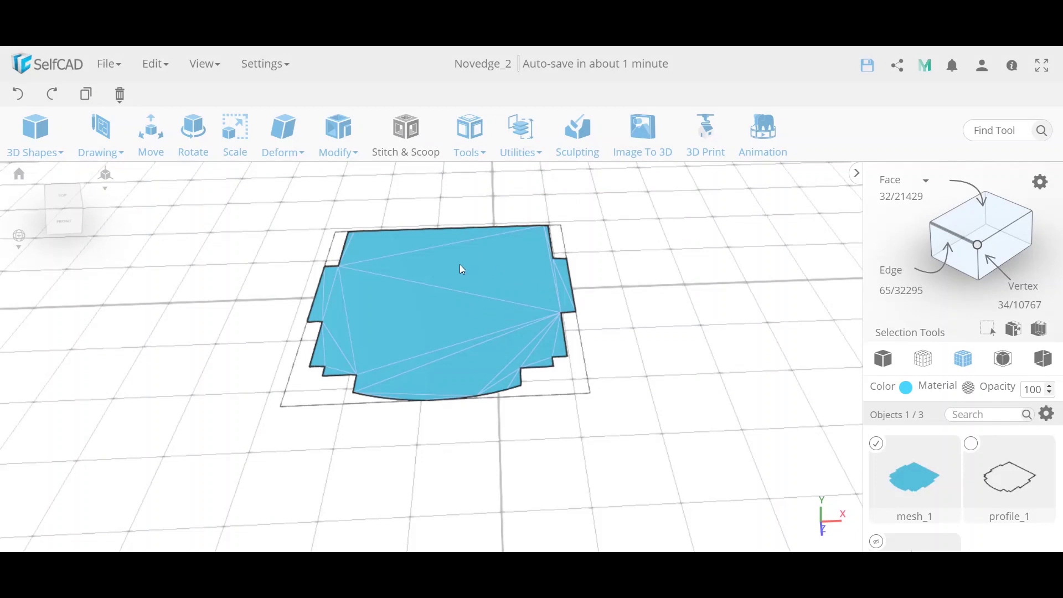
right_drag(695, 329, 473, 377)
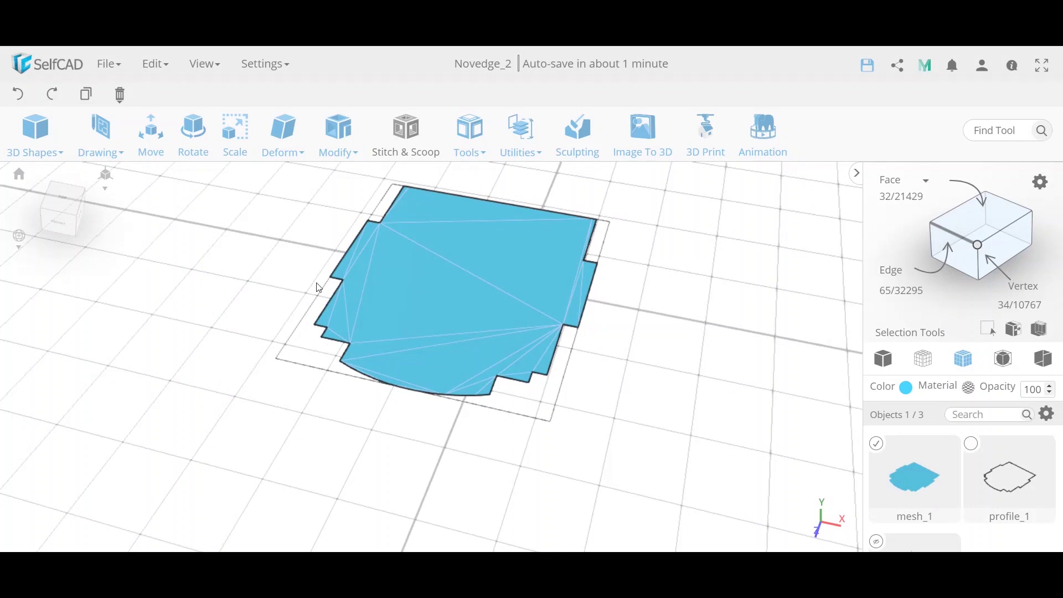
right_drag(639, 288, 680, 320)
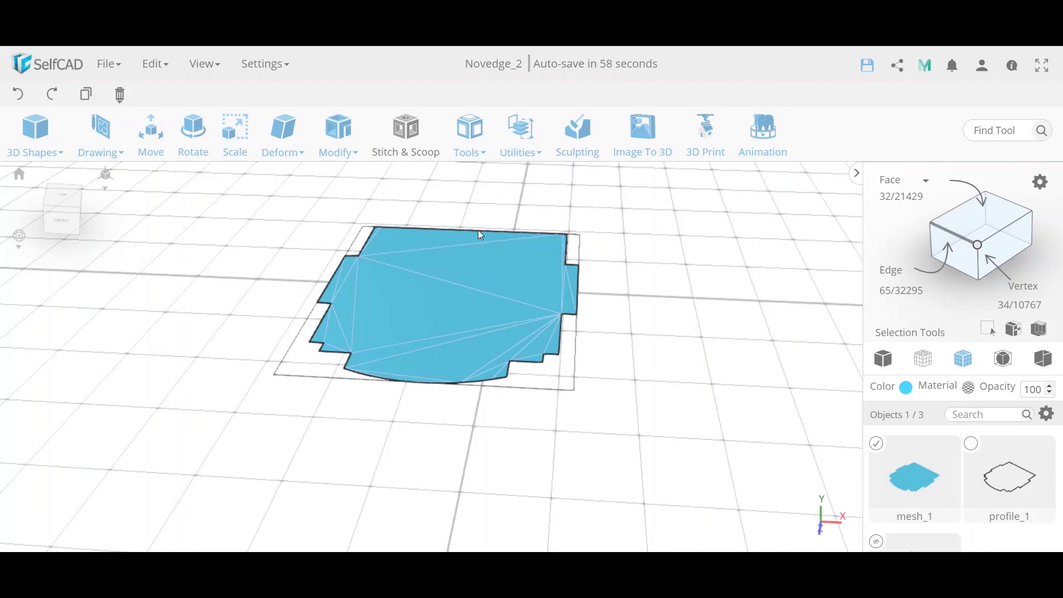
Extrude the filled footprint surface upward into a tall body and apply the extrusion
mouse_move(339, 141)
click(353, 171)
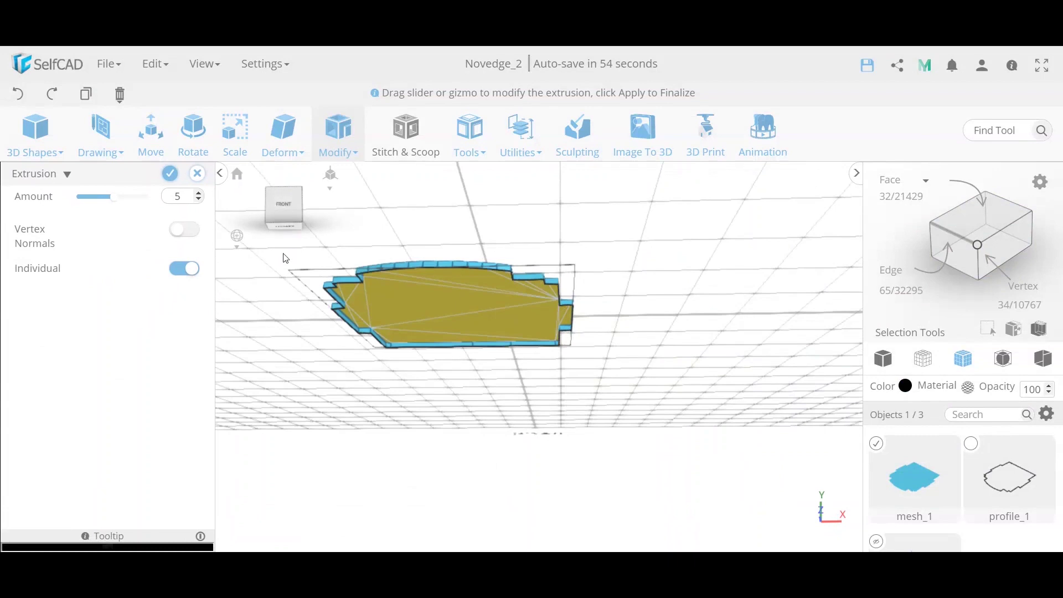
right_drag(285, 259, 384, 368)
scroll(404, 310, up, 3)
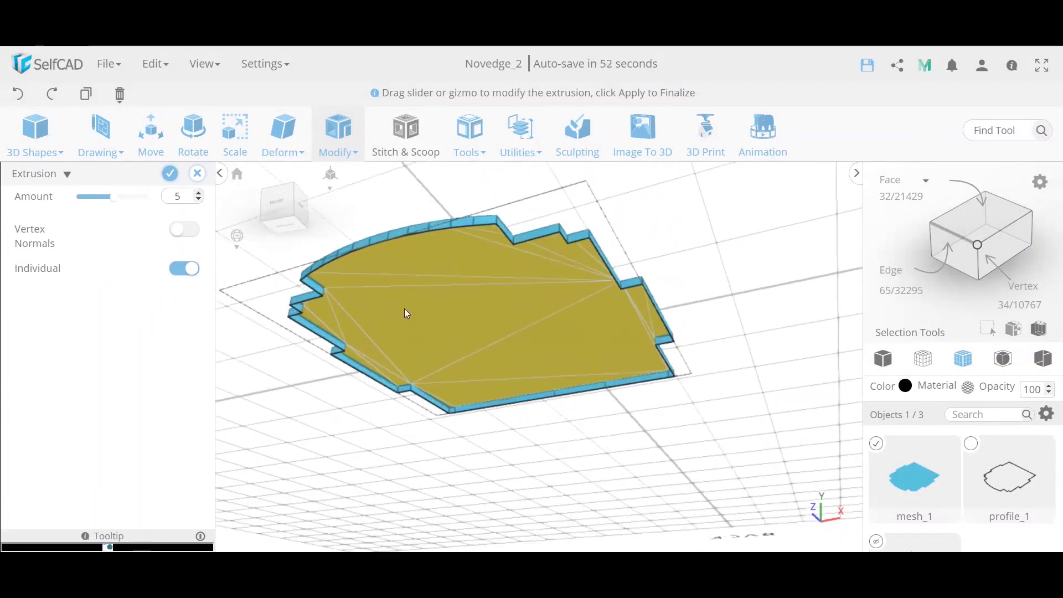
scroll(406, 314, up, 2)
right_drag(719, 434, 340, 331)
double_click(177, 196)
text(2)
key(Return)
right_drag(411, 459, 521, 377)
click(170, 174)
right_drag(229, 313, 257, 268)
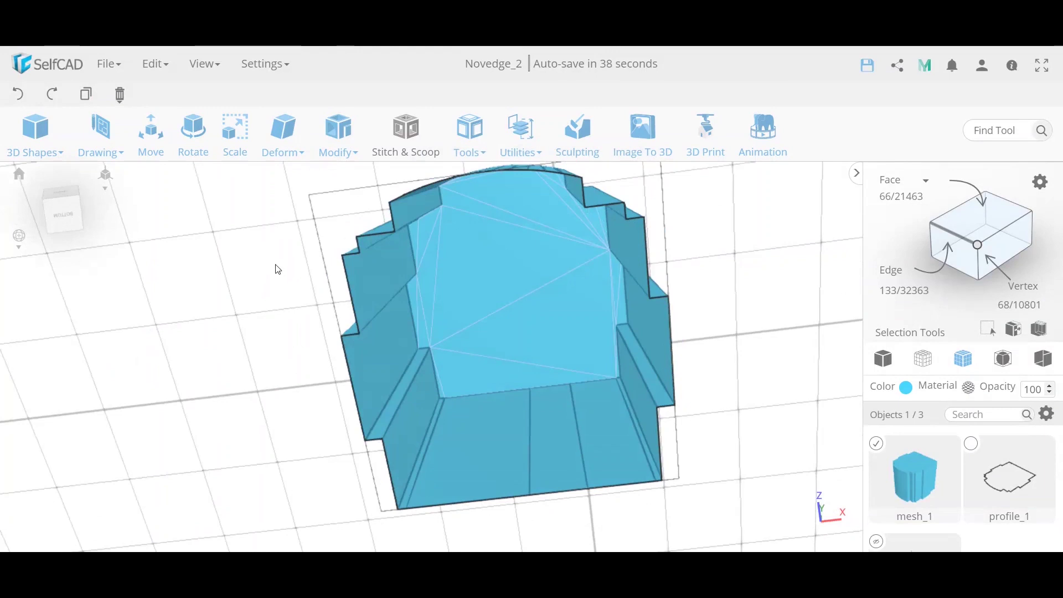
Try adding a thickness of -10 mm to the extruded body's walls
click(343, 145)
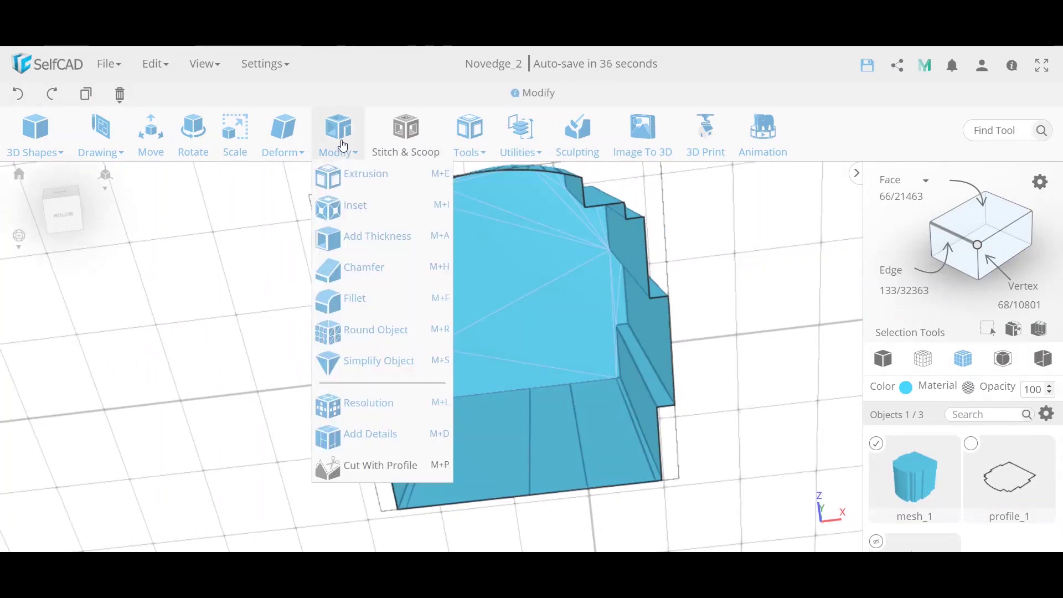
click(377, 237)
double_click(185, 198)
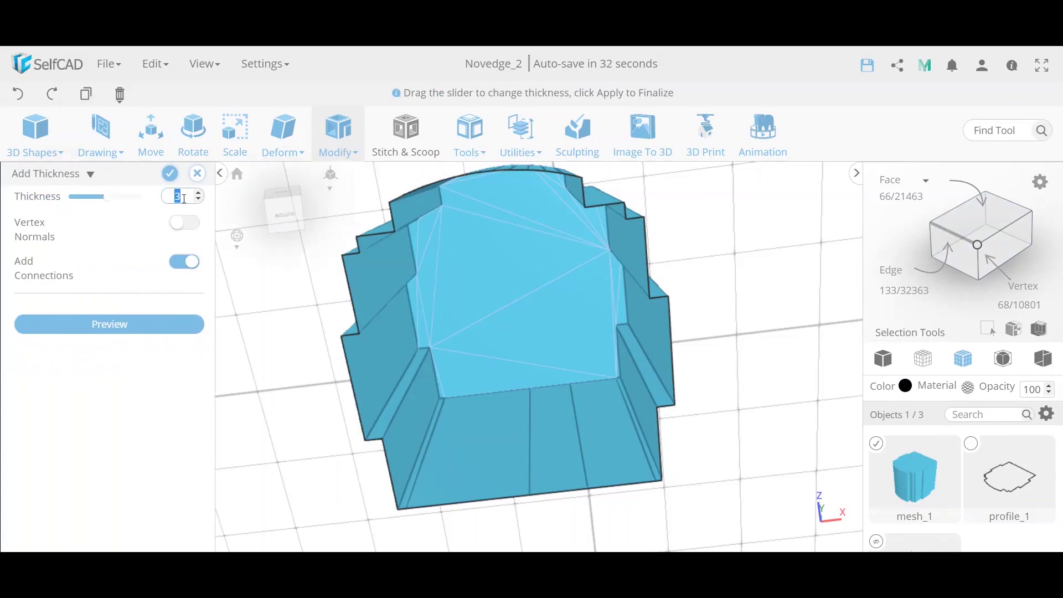
text(-10)
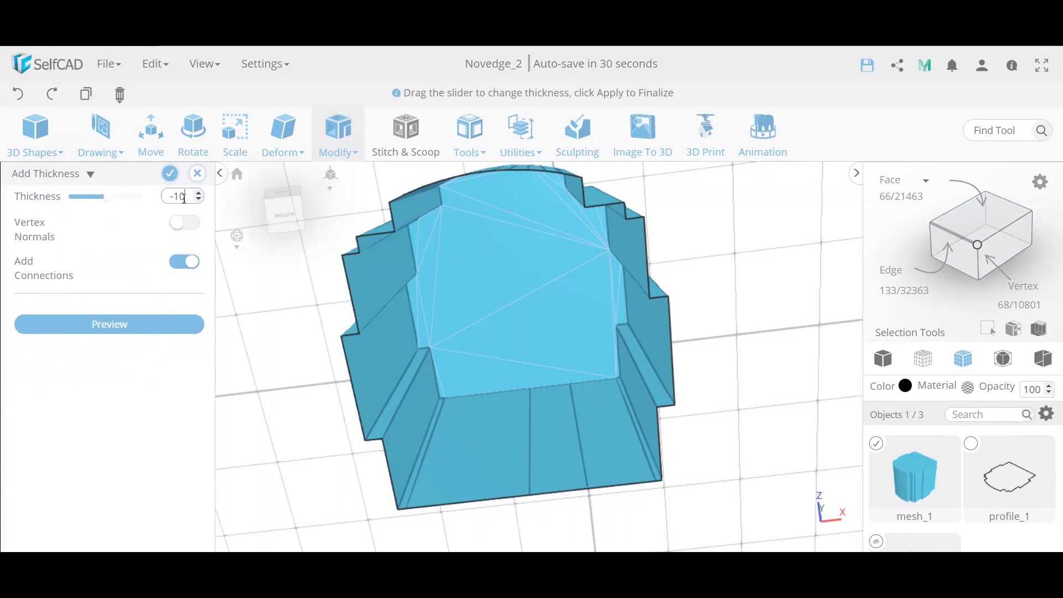
key(Return)
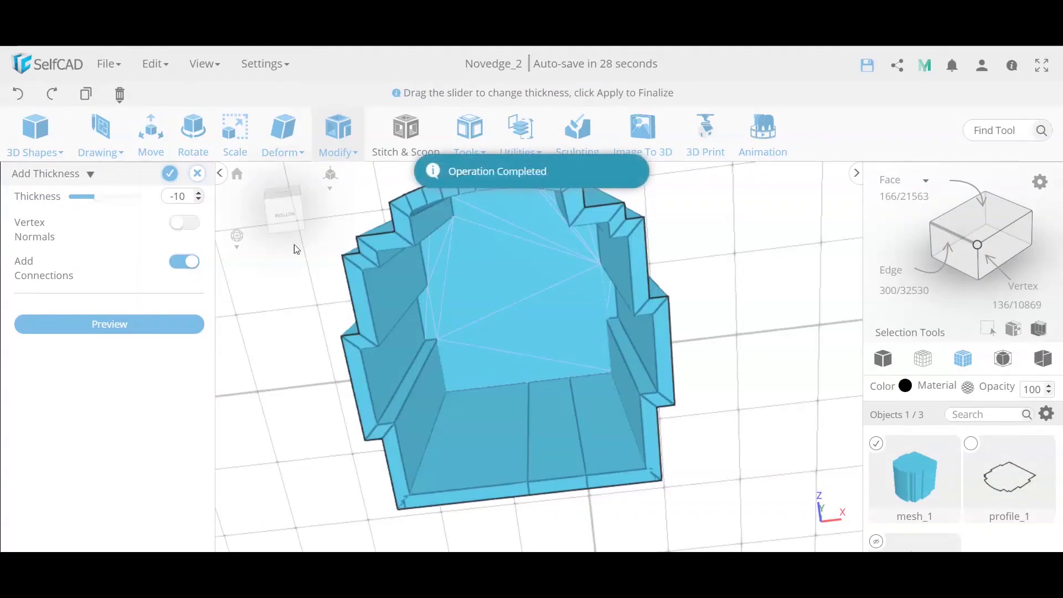
drag(314, 260, 743, 328)
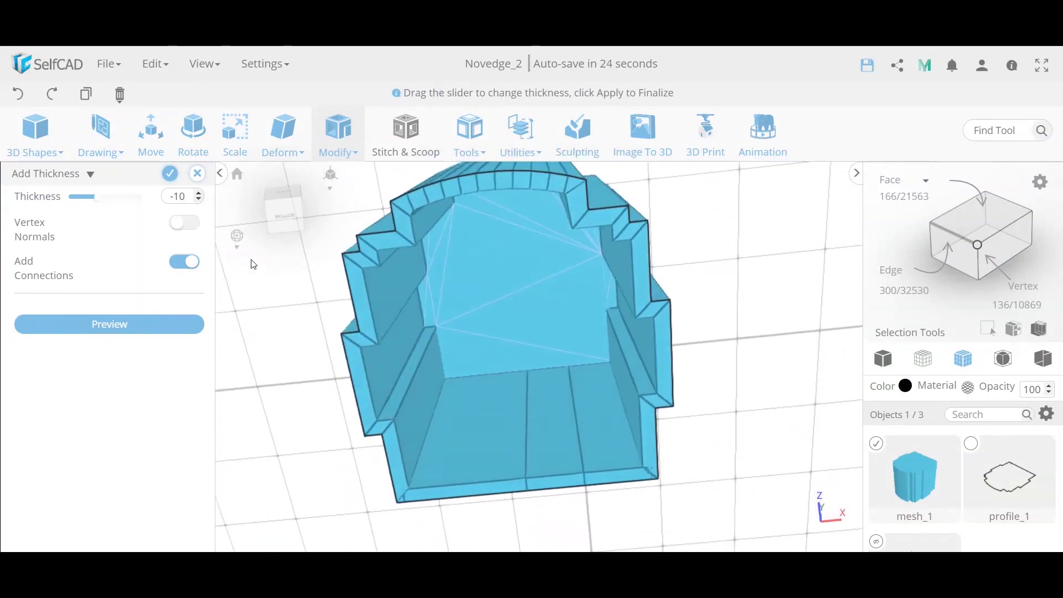
click(198, 174)
Close the open underside of the extruded body with Fill Polygons
click(540, 347)
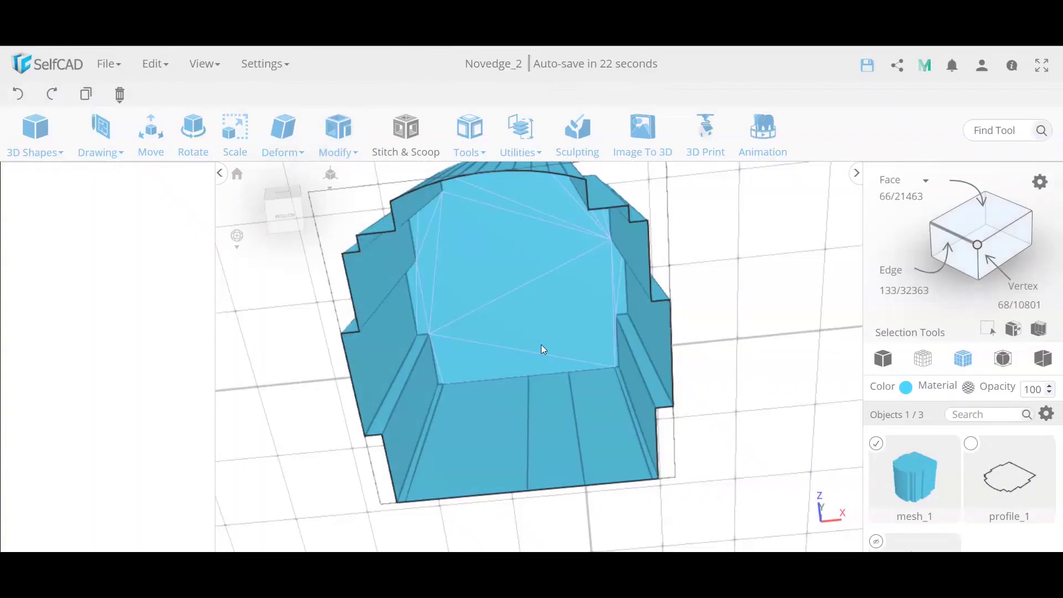
click(519, 146)
click(476, 147)
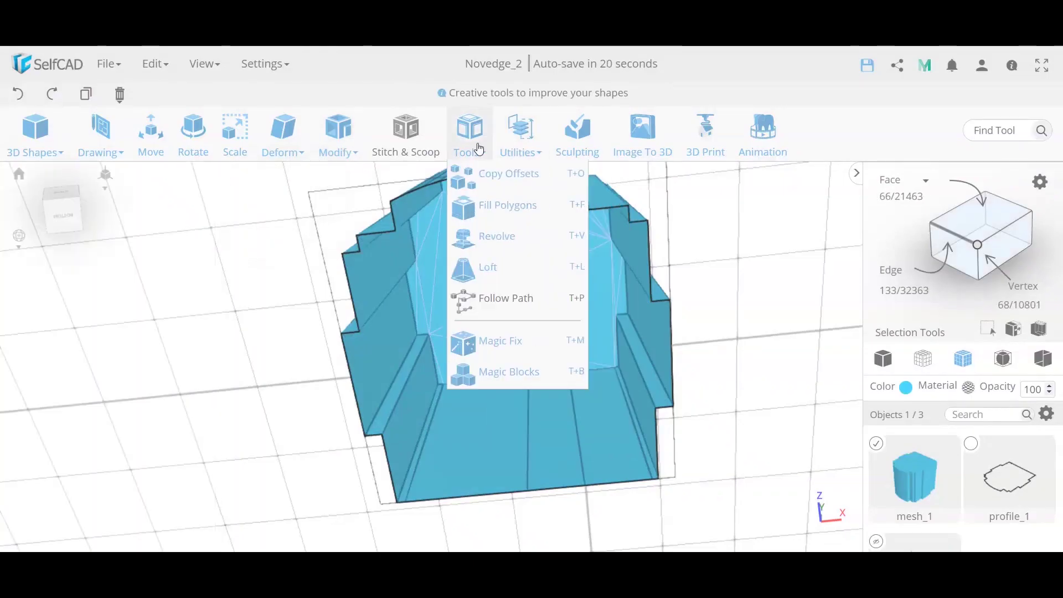
click(507, 201)
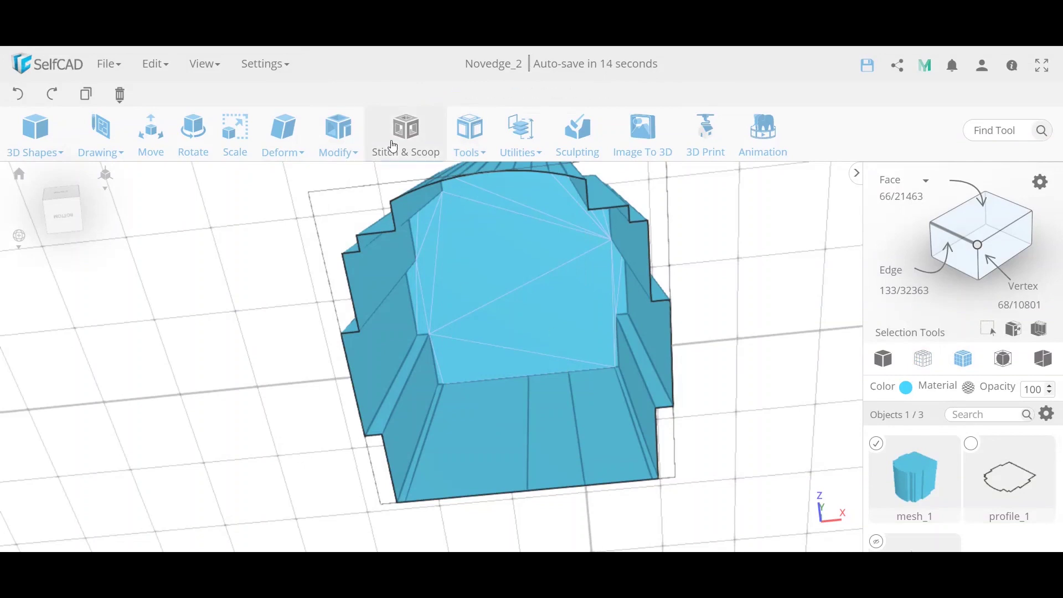
click(470, 147)
click(500, 198)
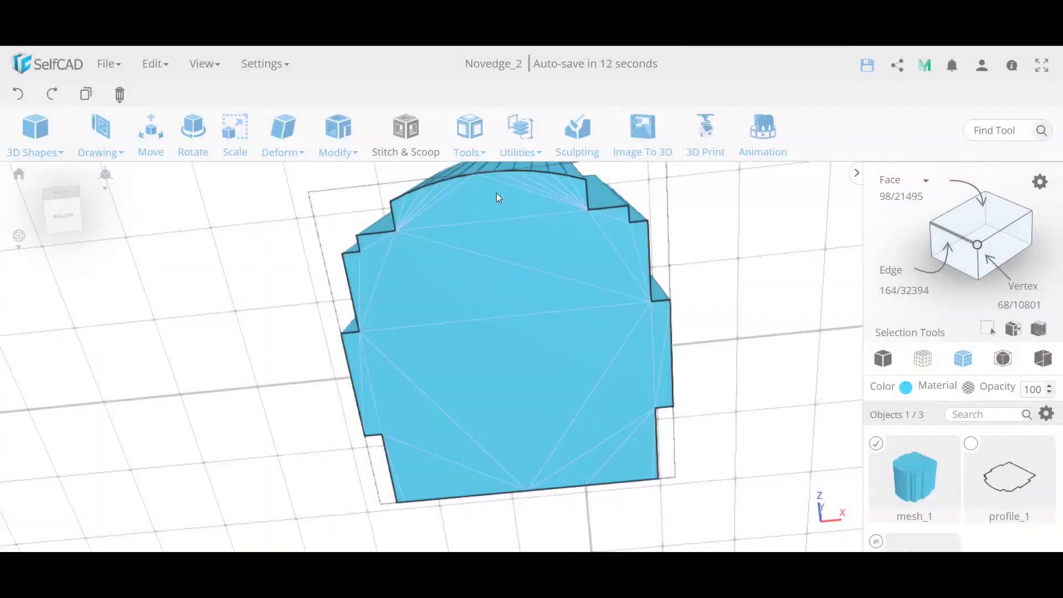
Delete the extruded body mesh_1, keeping the footprint profile
right_drag(515, 237, 696, 353)
scroll(696, 353, down, 5)
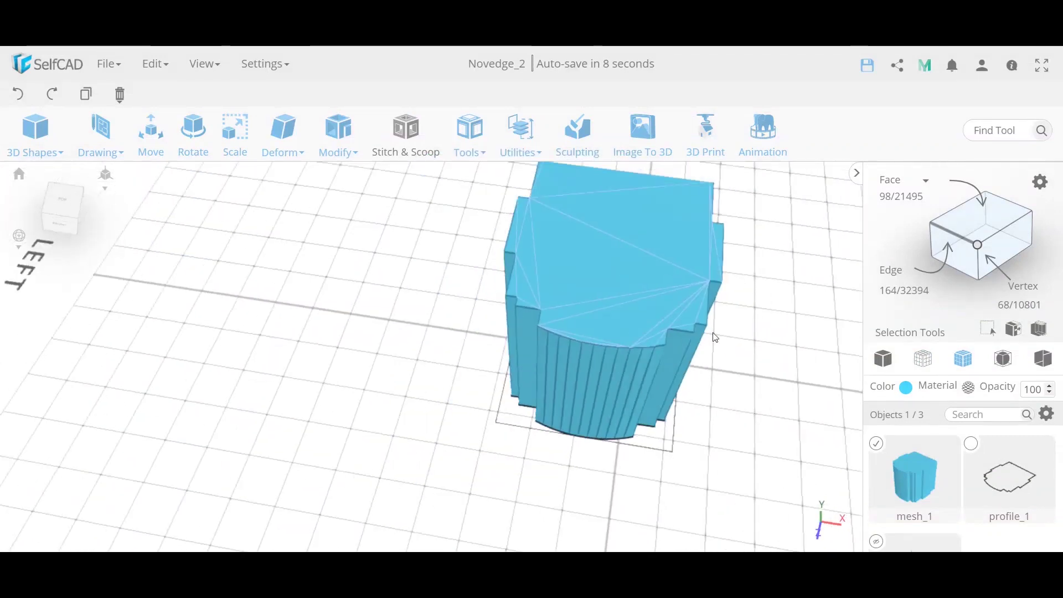
key(Delete)
key(Return)
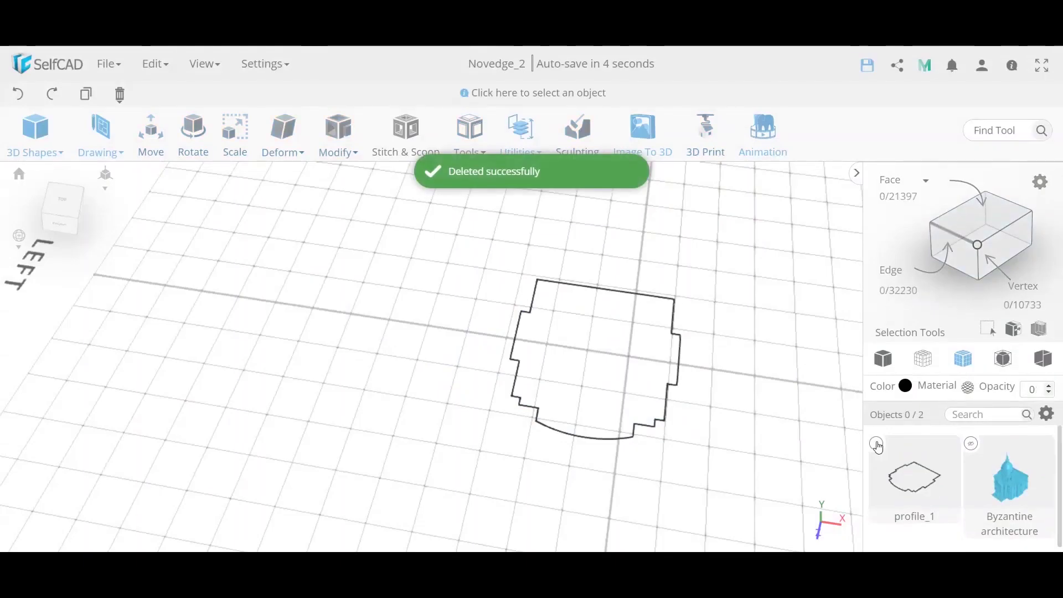
Select the footprint profile profile_1 and try adding a thickness of 10 to its outline
click(877, 443)
click(335, 147)
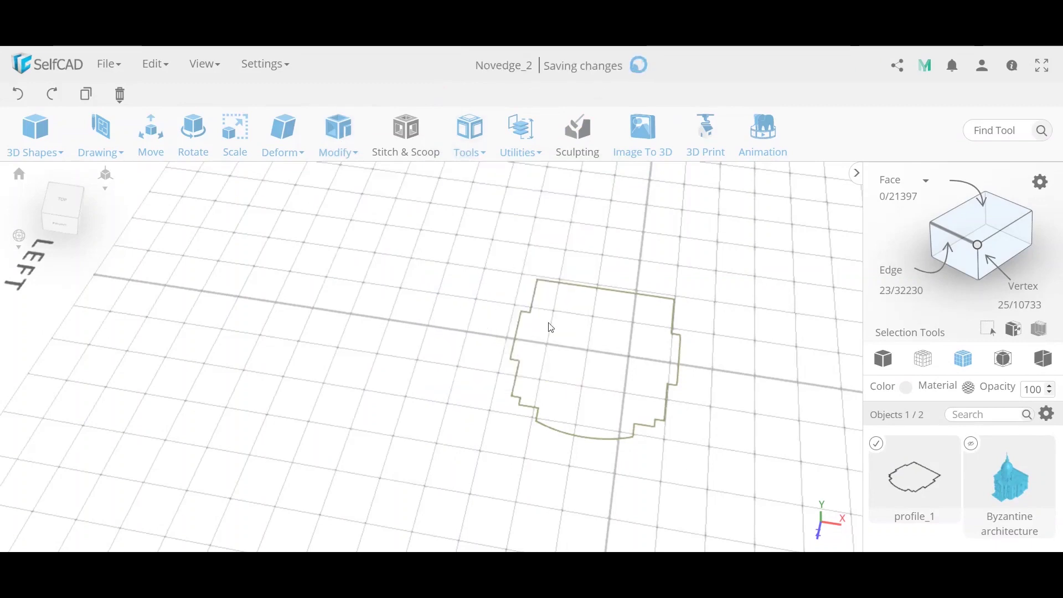
mouse_move(352, 145)
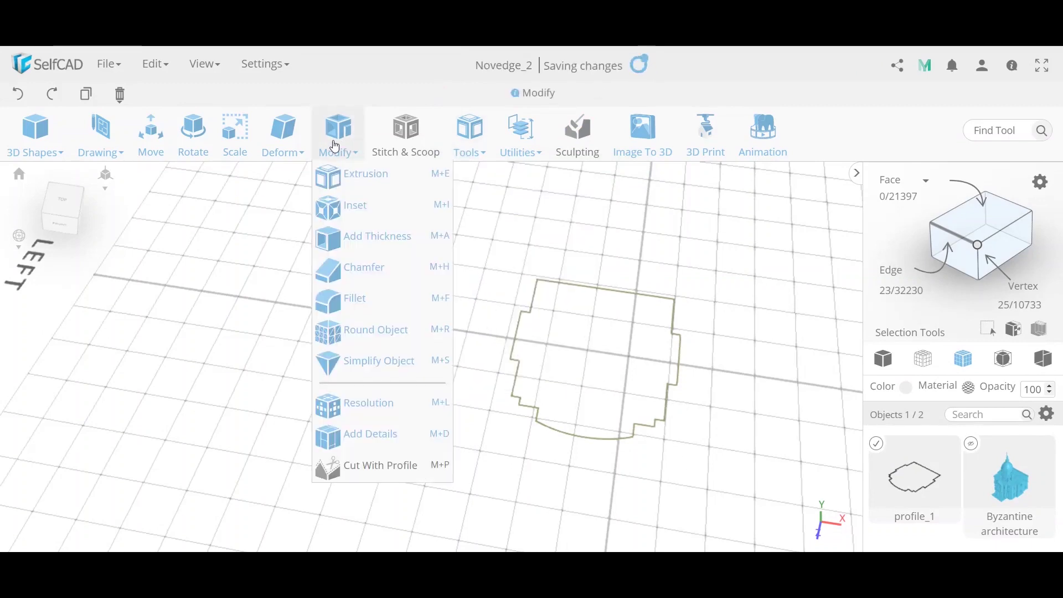
click(394, 232)
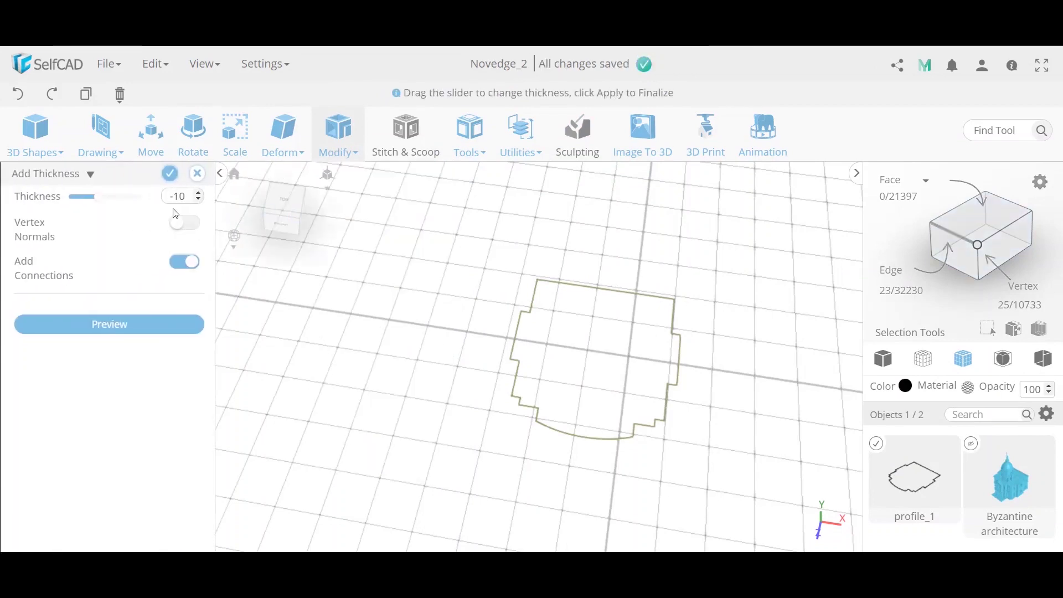
click(179, 196)
text(1)
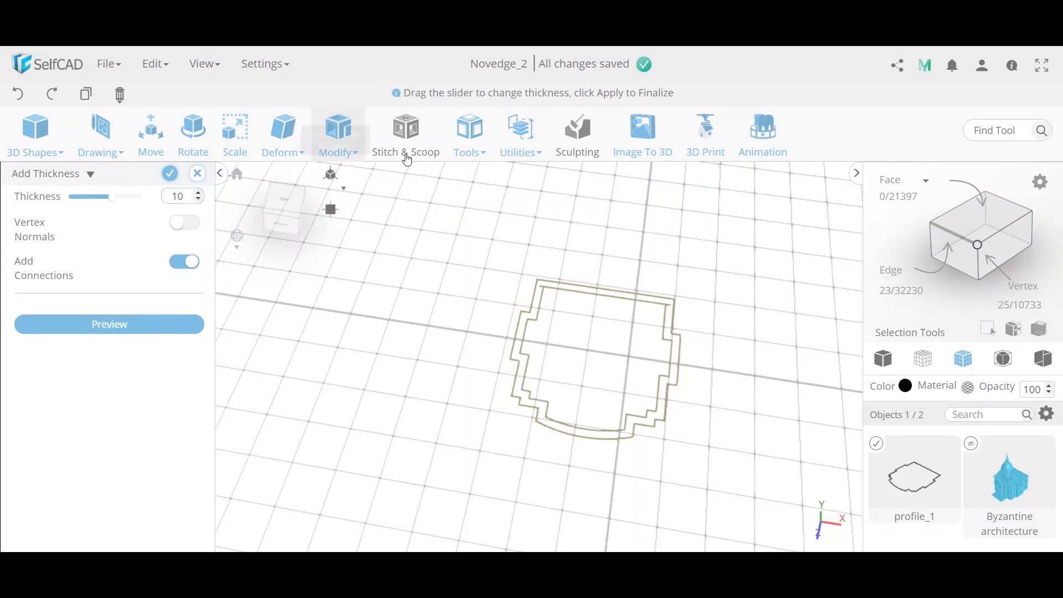
scroll(611, 353, up, 2)
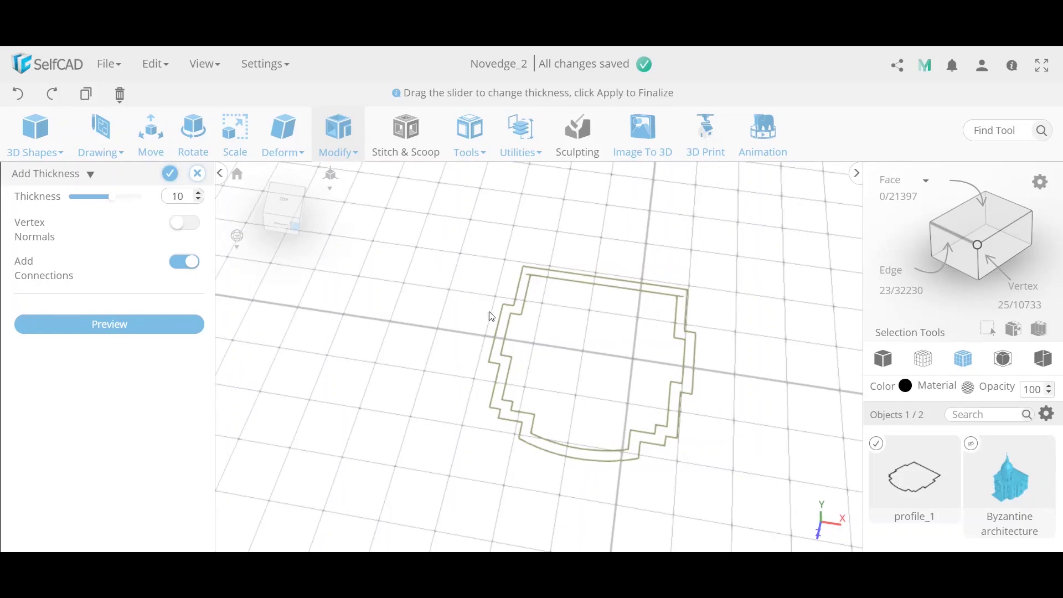
scroll(522, 287, up, 3)
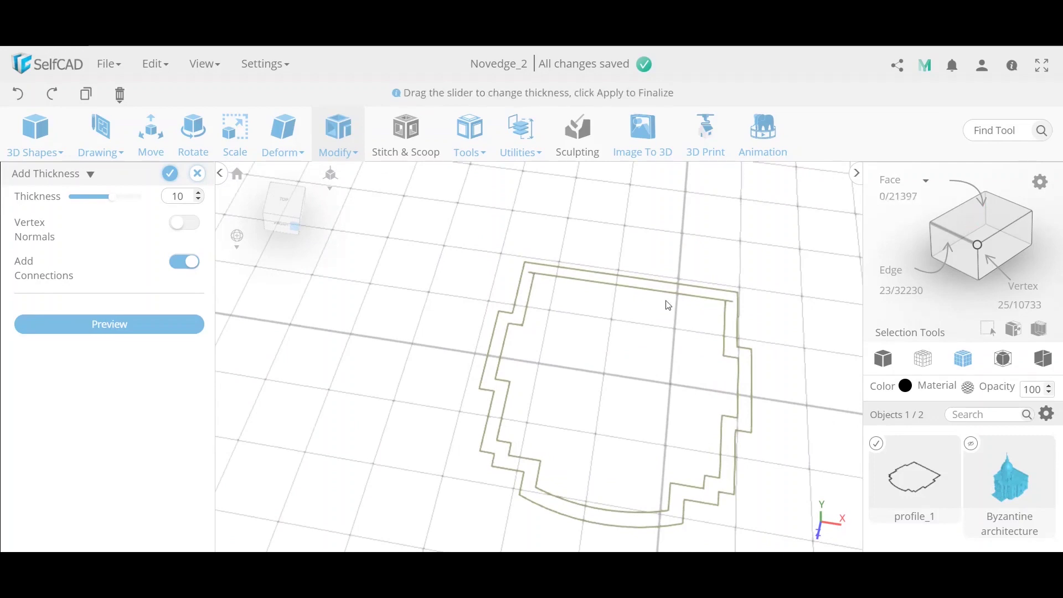
Try a thickness of 3 on the footprint outline and discard the Add Thickness operation
double_click(180, 199)
text(3)
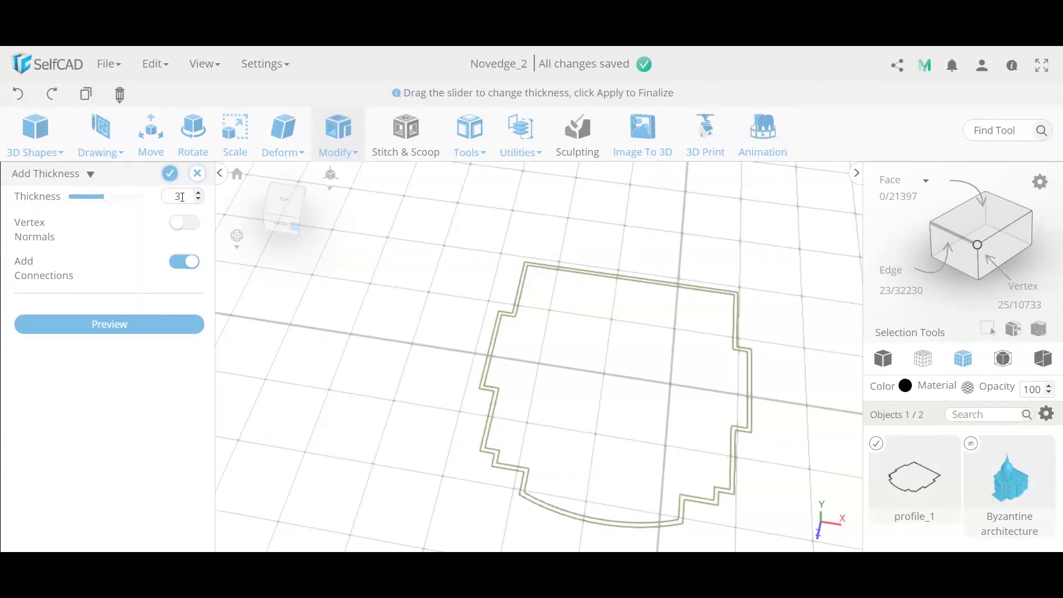
scroll(520, 285, up, 5)
scroll(615, 310, down, 6)
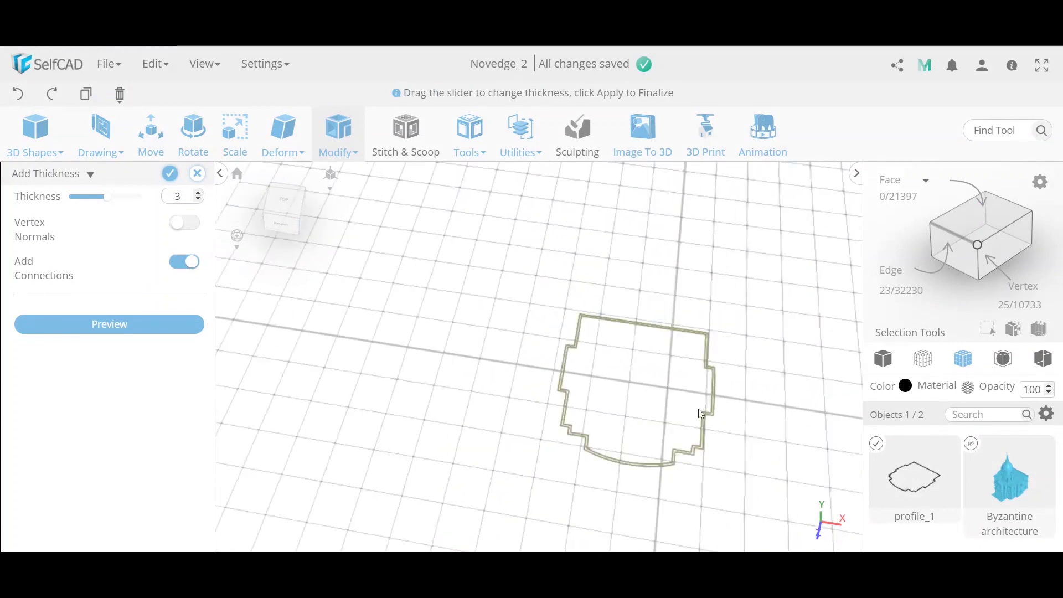
click(197, 174)
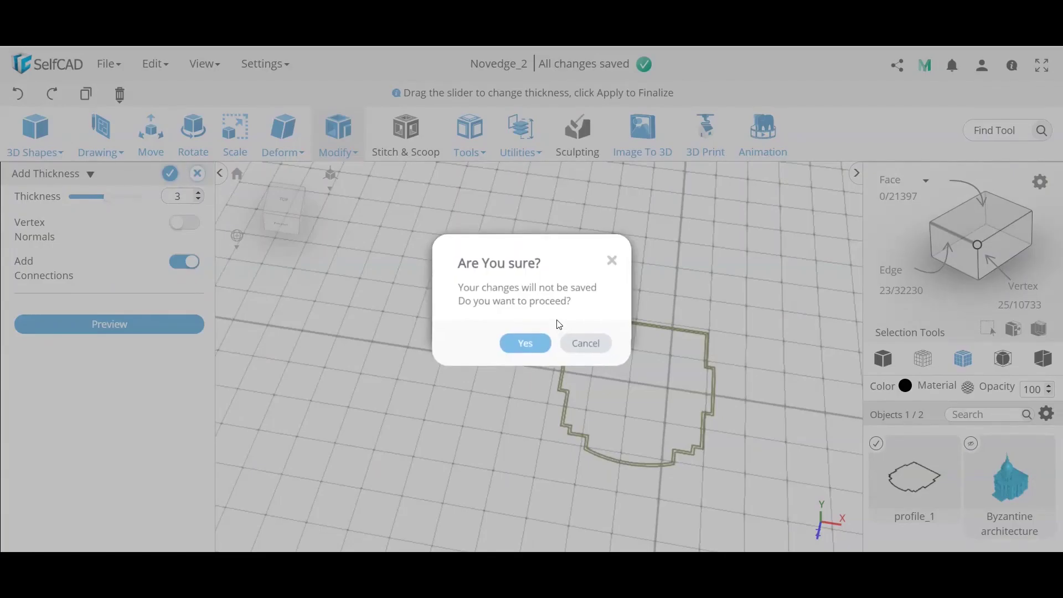
click(533, 351)
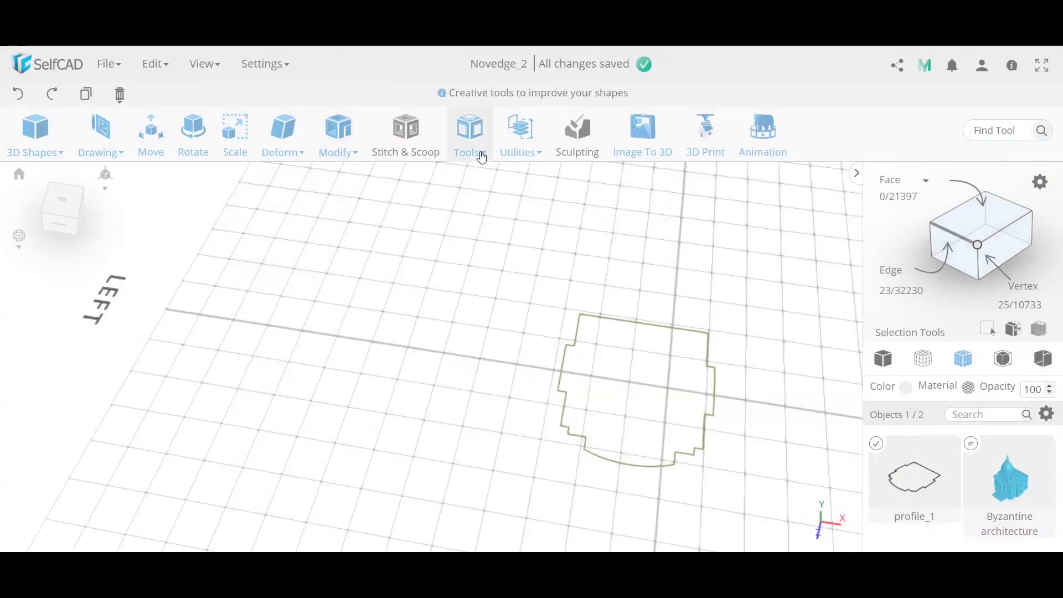
Fill the footprint profile into a surface and give that surface a thickness of 200 with Add Thickness
click(483, 145)
click(467, 205)
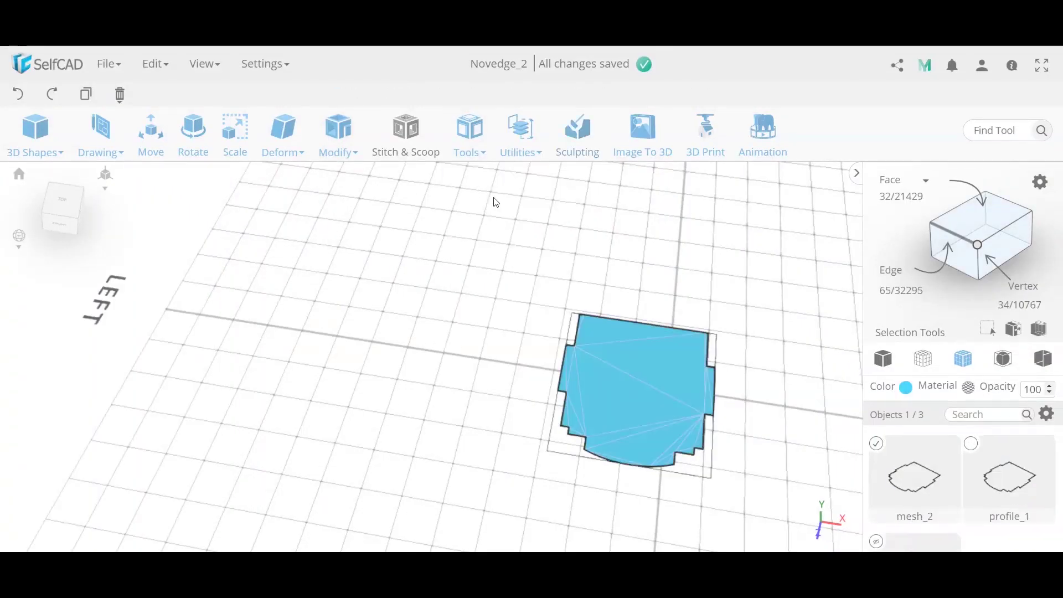
click(338, 158)
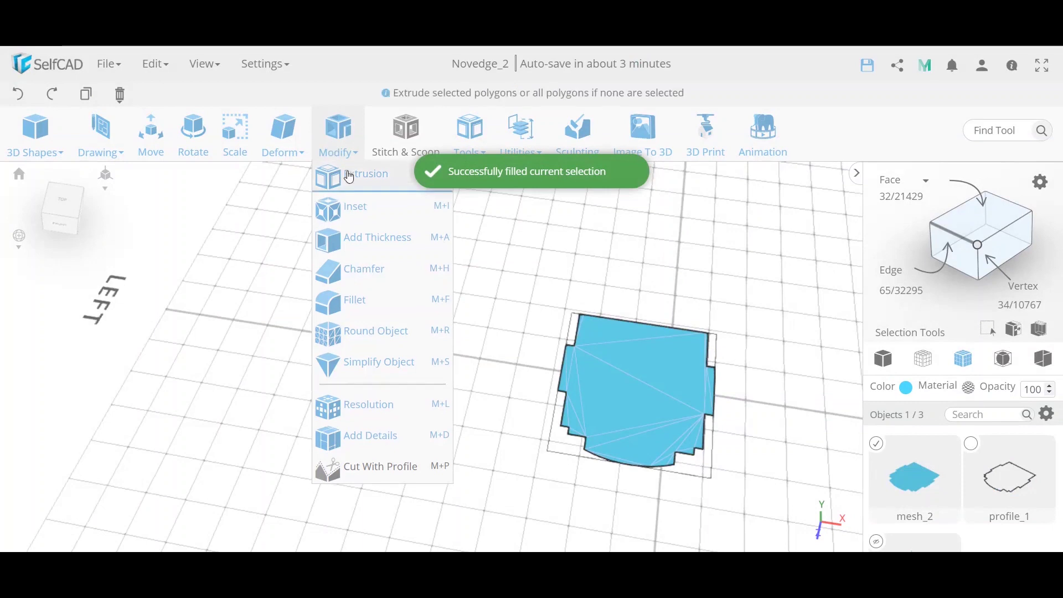
click(386, 237)
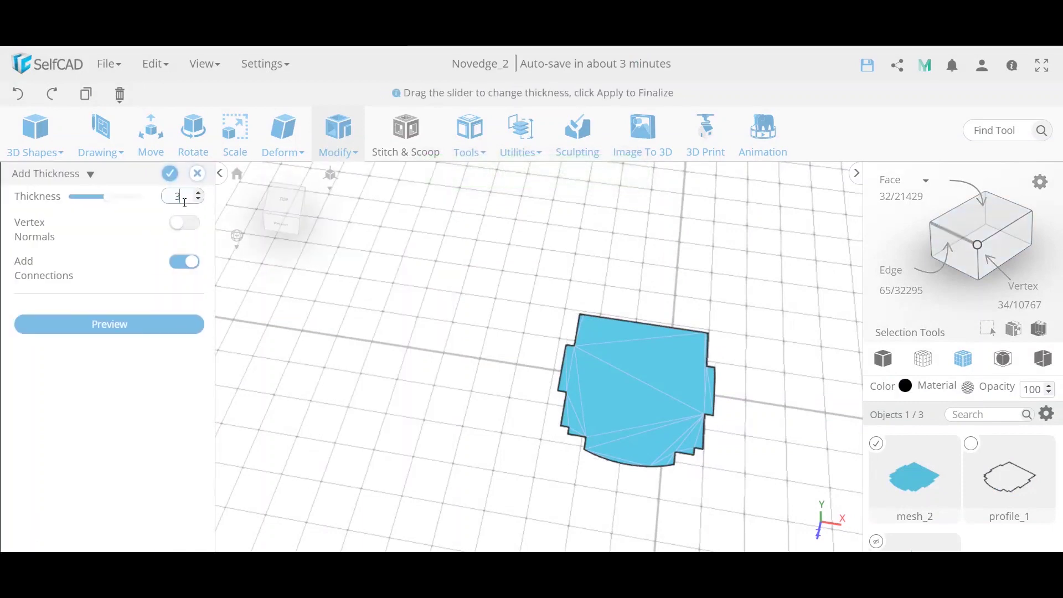
drag(108, 204, 147, 199)
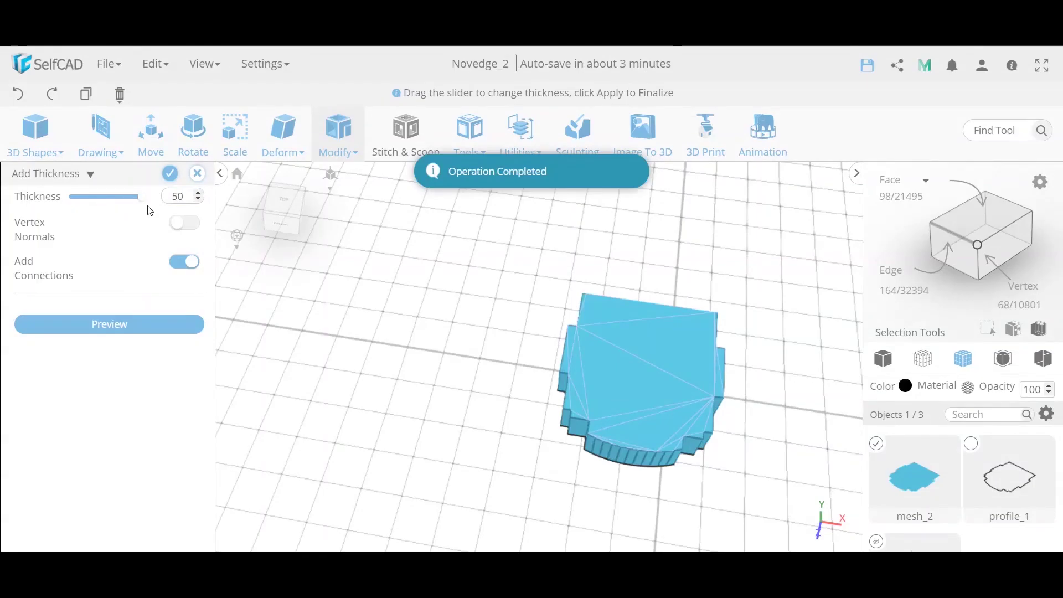
double_click(176, 196)
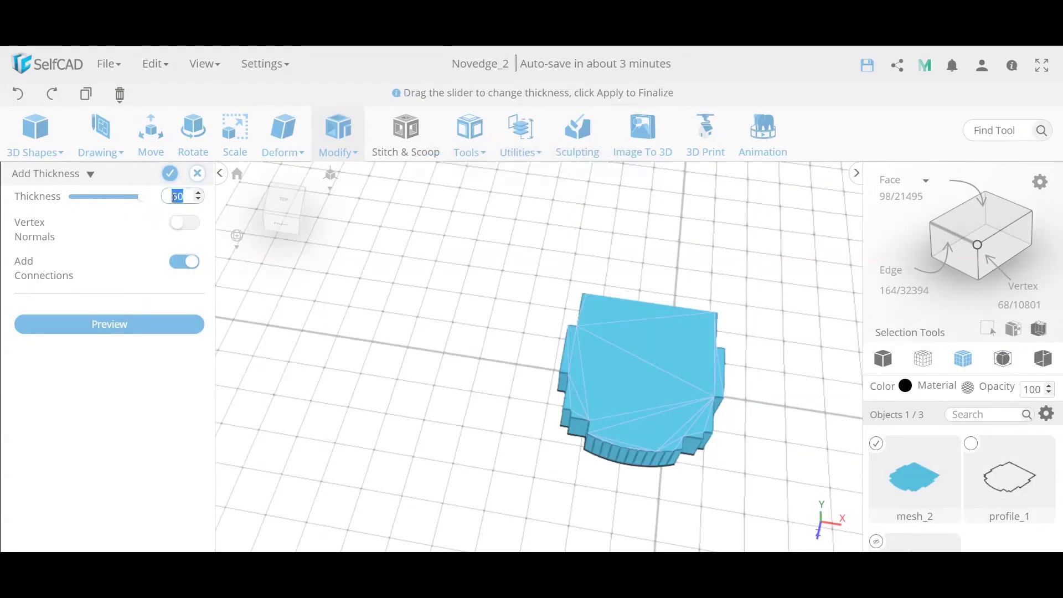
text(200)
key(Return)
click(170, 173)
Center the thickened body mesh_2 in the workspace using the Move tool's Center Object option
right_drag(443, 281, 360, 344)
right_drag(626, 332, 405, 313)
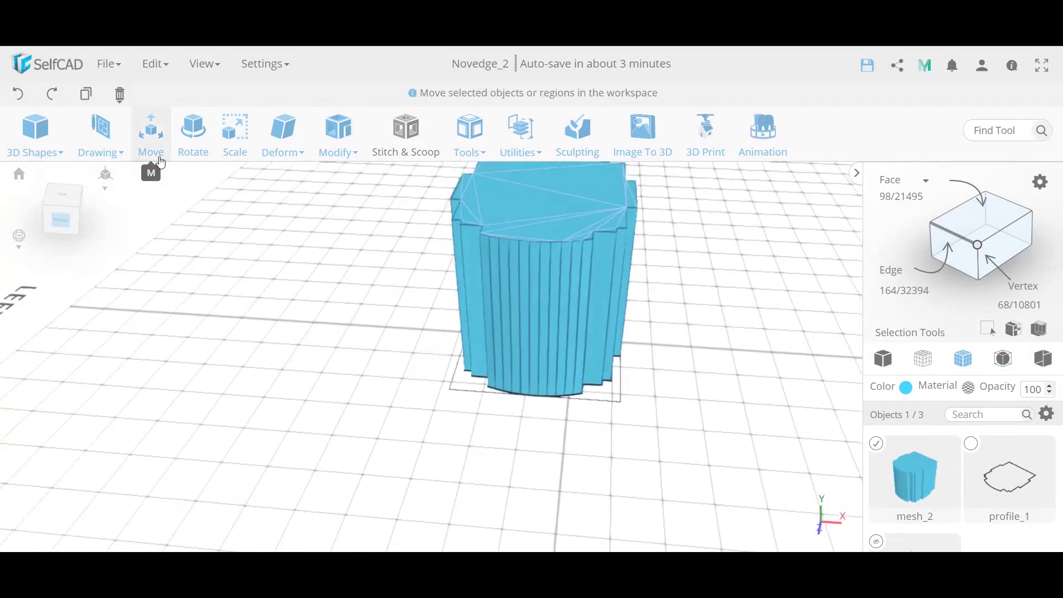
click(150, 133)
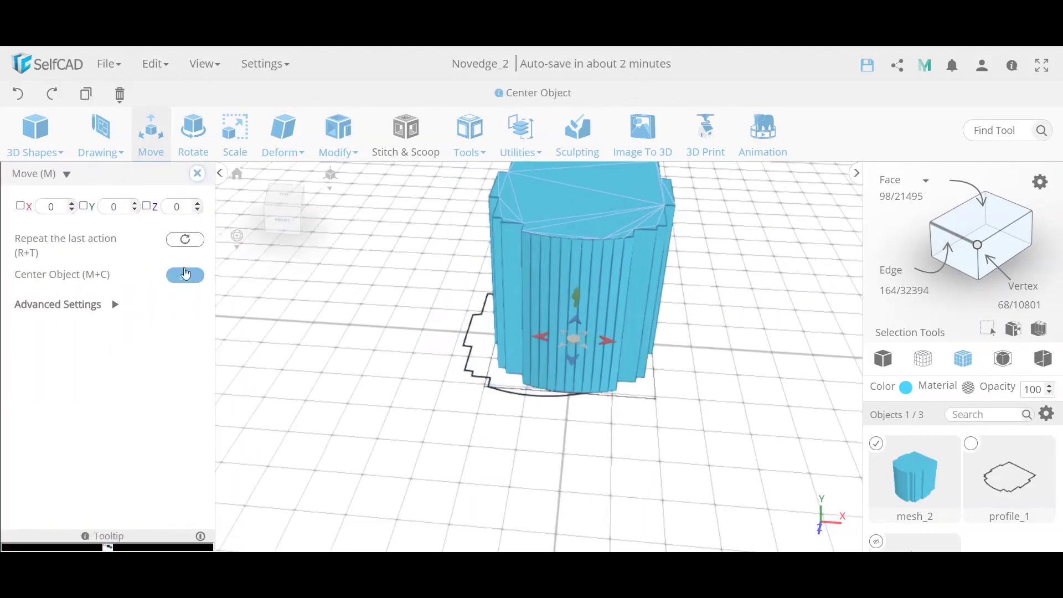
click(196, 175)
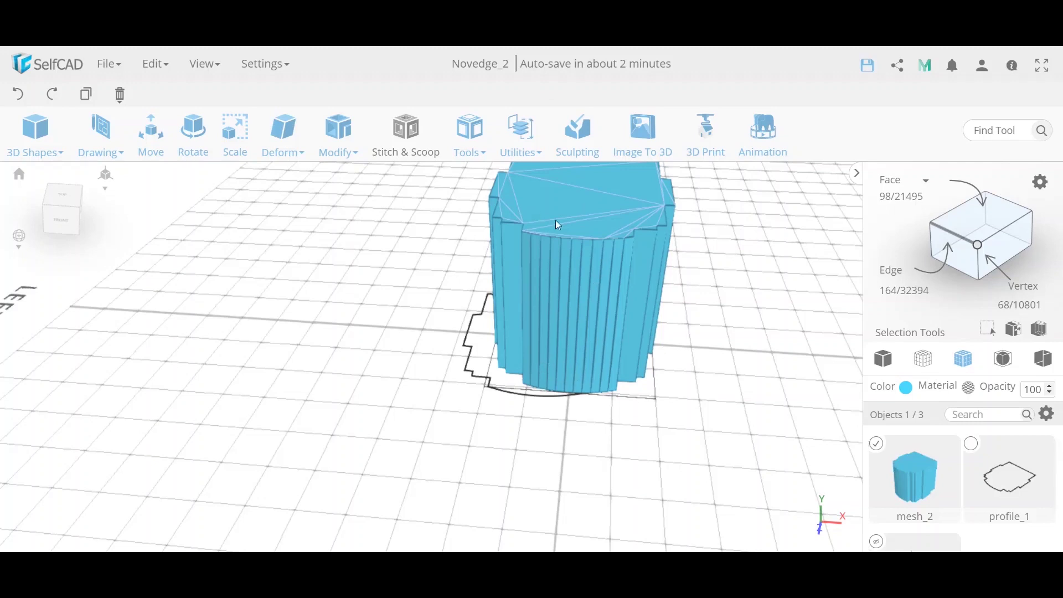
click(531, 145)
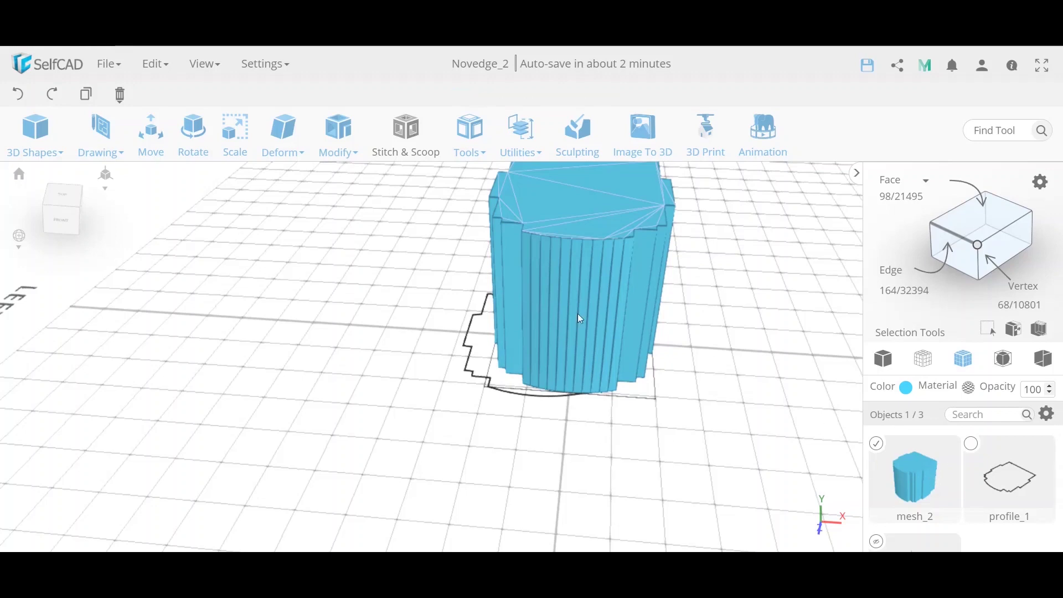
click(104, 155)
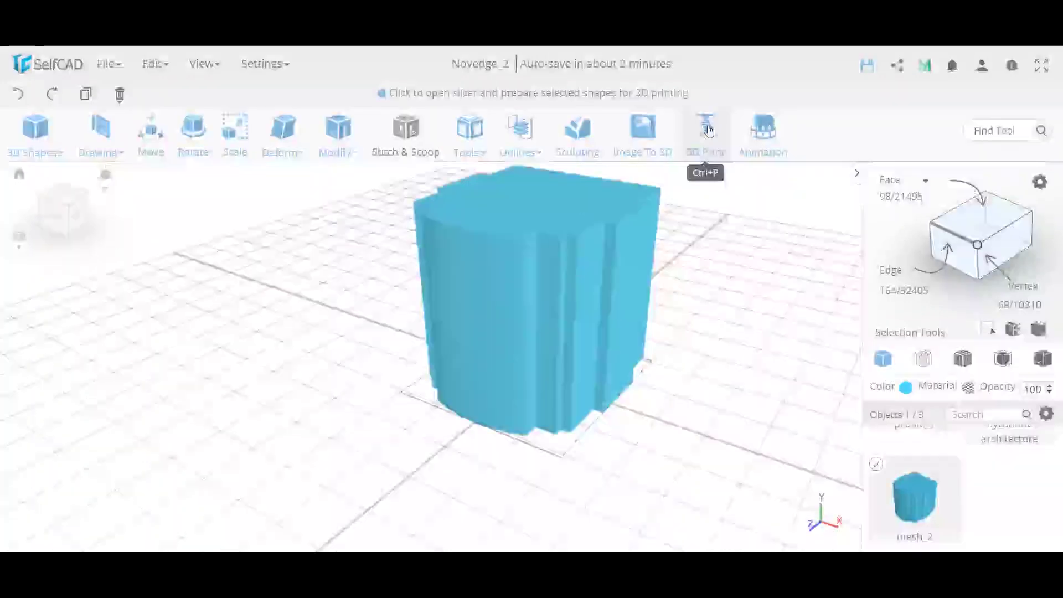
Show and select the Byzantine architecture reference and examine its stepped side walls, ledges, columns and arched windows next to the new body
right_drag(534, 285, 478, 293)
scroll(991, 481, up, 2)
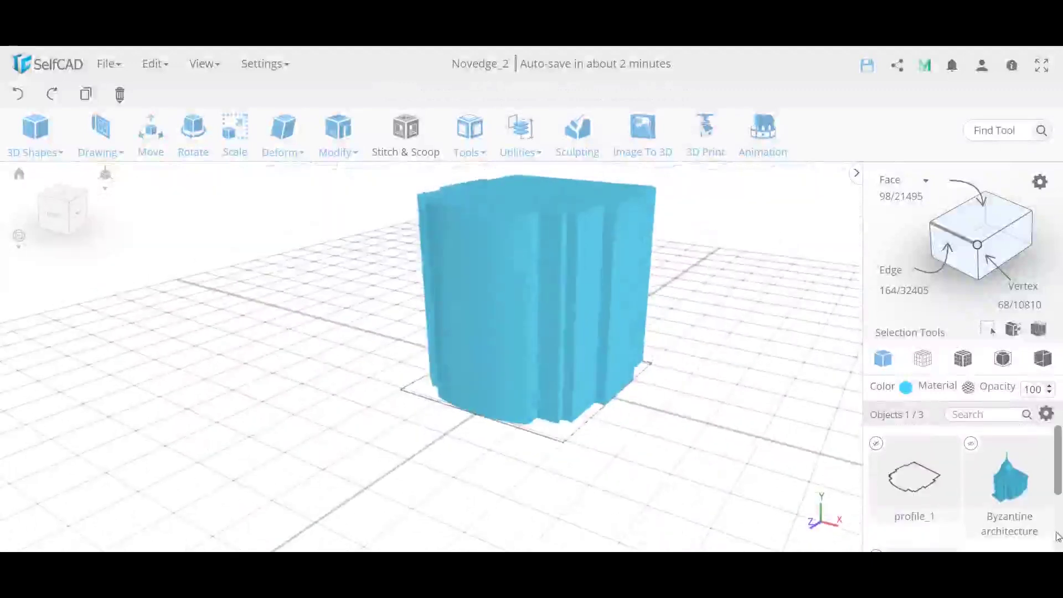
click(972, 444)
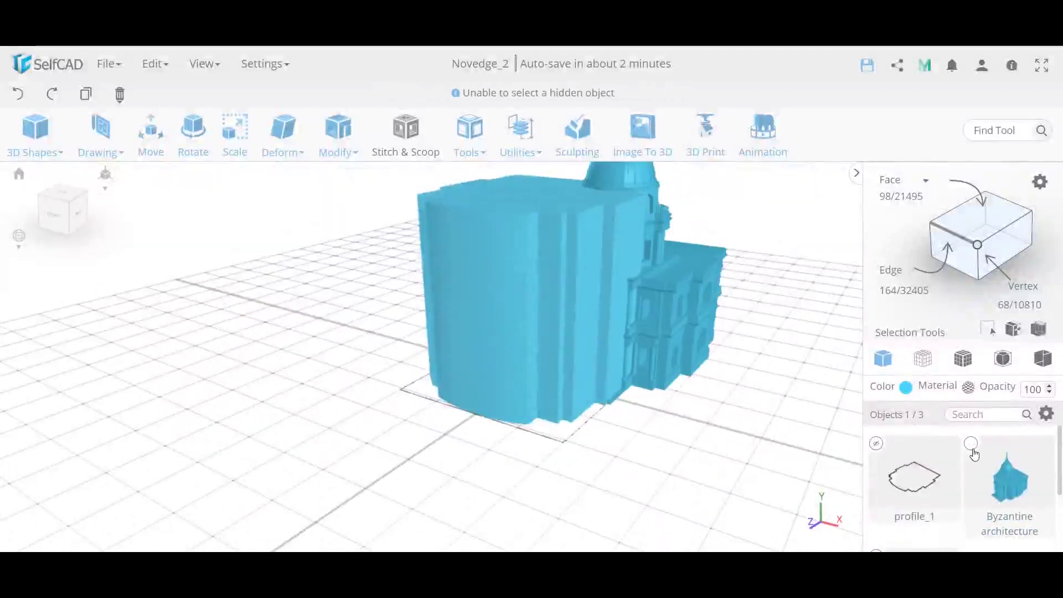
click(972, 444)
right_drag(803, 443, 643, 457)
scroll(642, 350, up, 6)
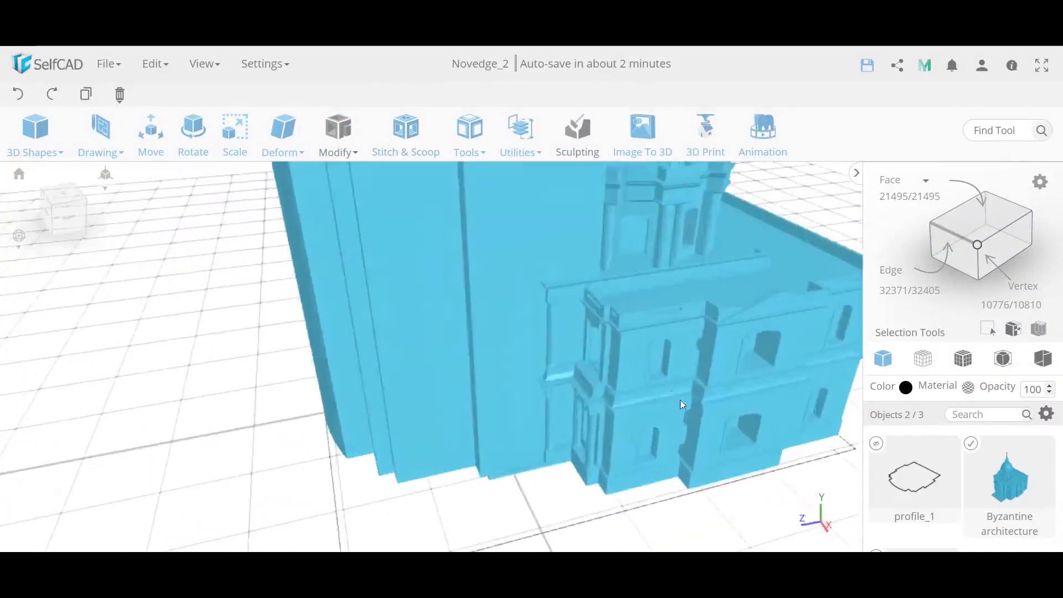
right_drag(715, 429, 640, 341)
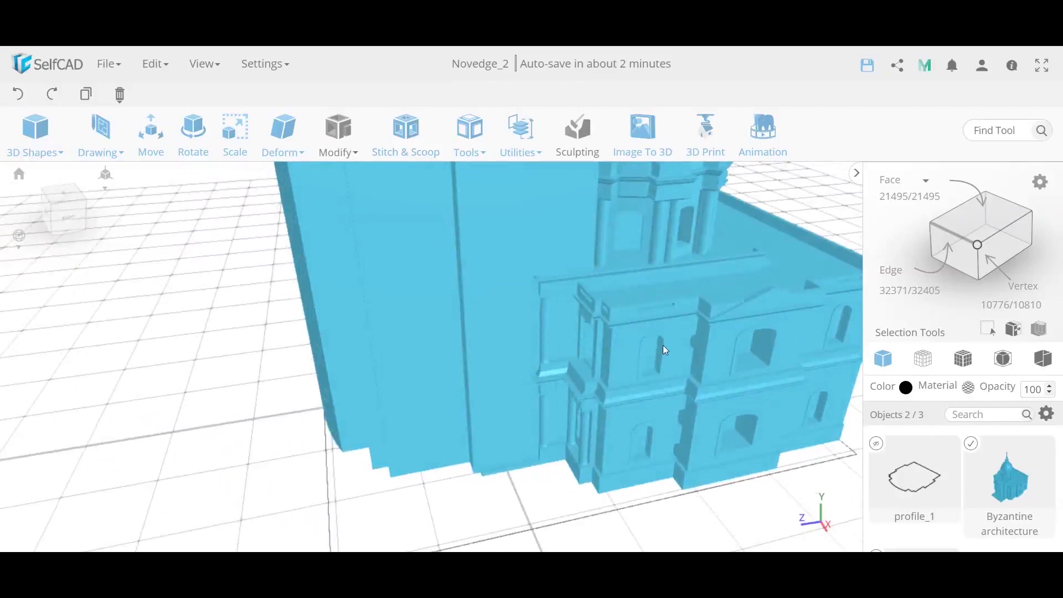
scroll(653, 362, up, 3)
scroll(659, 361, up, 1)
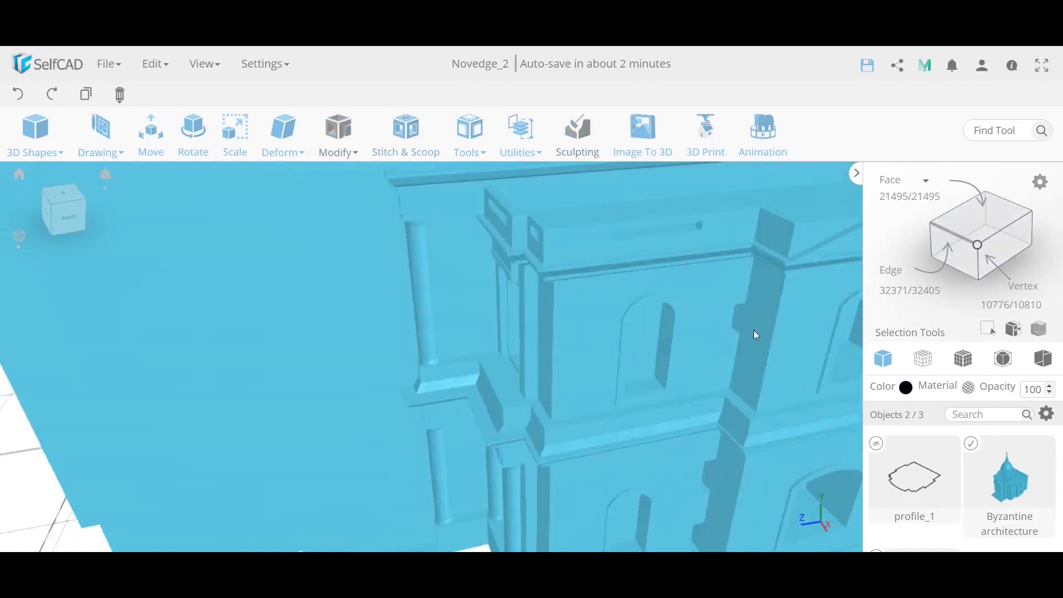
scroll(752, 354, down, 3)
mouse_move(699, 383)
right_down()
mouse_move(709, 400)
mouse_move(701, 403)
right_up()
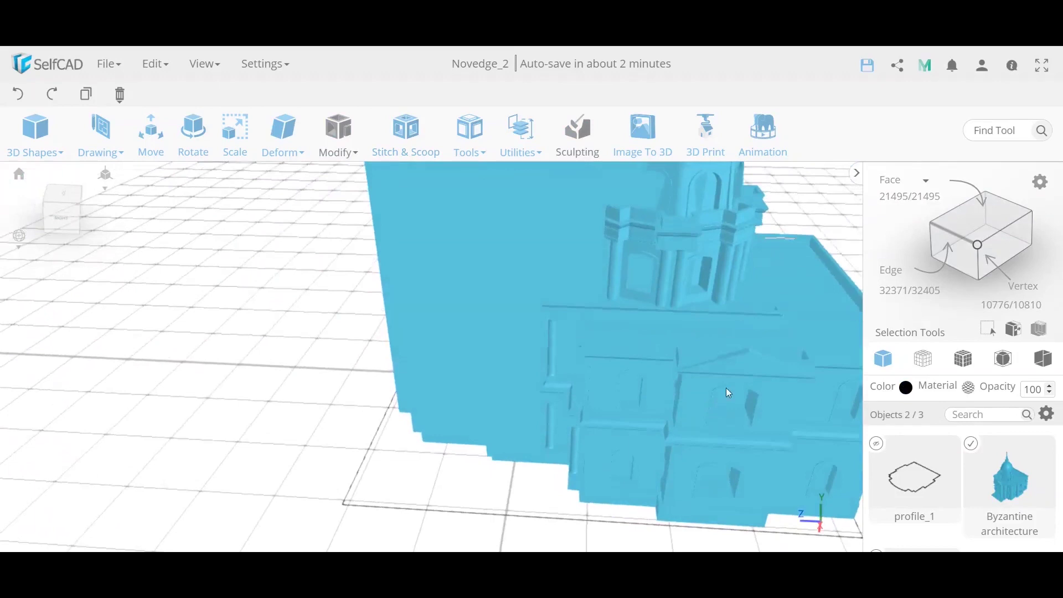
right_drag(765, 430, 735, 445)
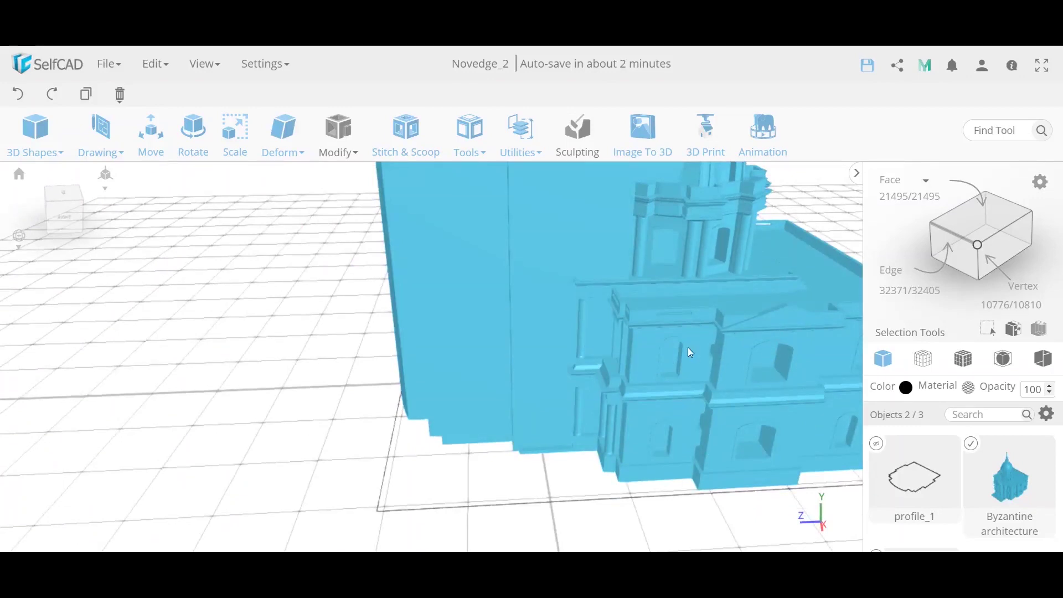
drag(788, 382, 787, 429)
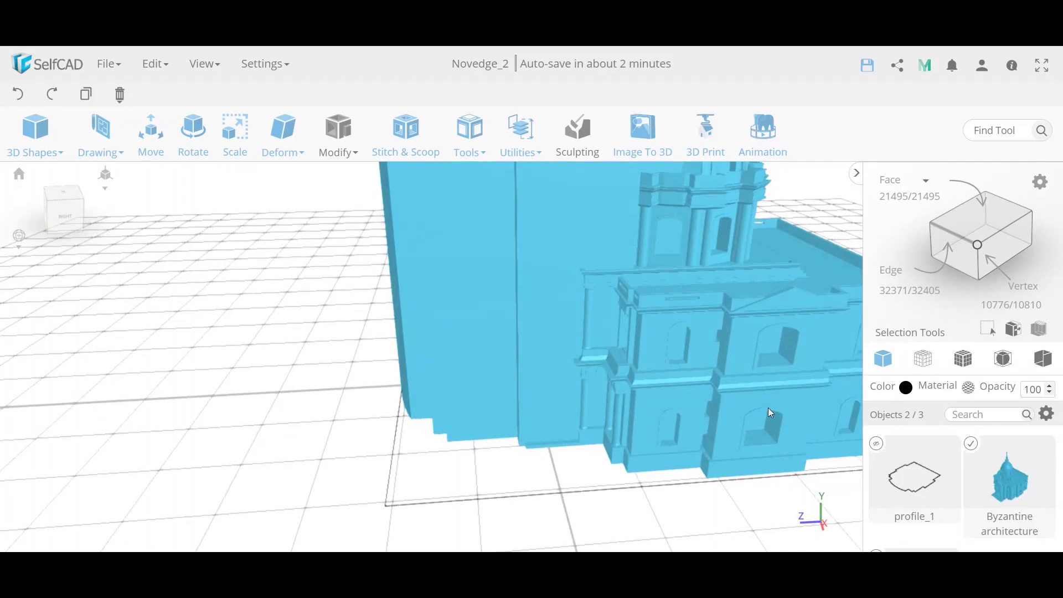
Hide the selected reference model and body, and show and select only mesh_2 again
click(1048, 414)
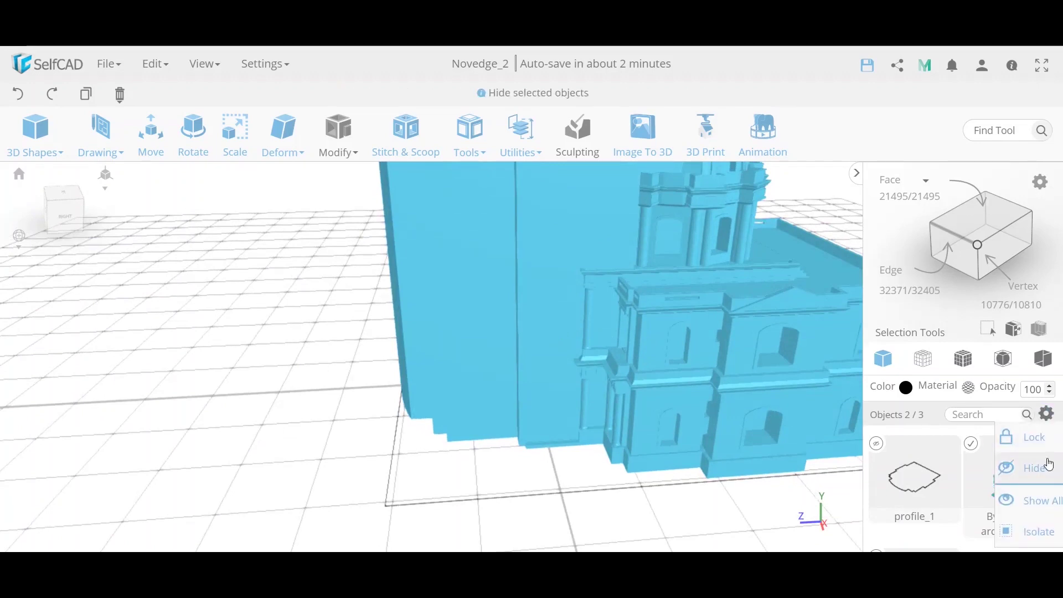
click(1050, 464)
click(1040, 414)
click(1040, 465)
scroll(987, 483, down, 2)
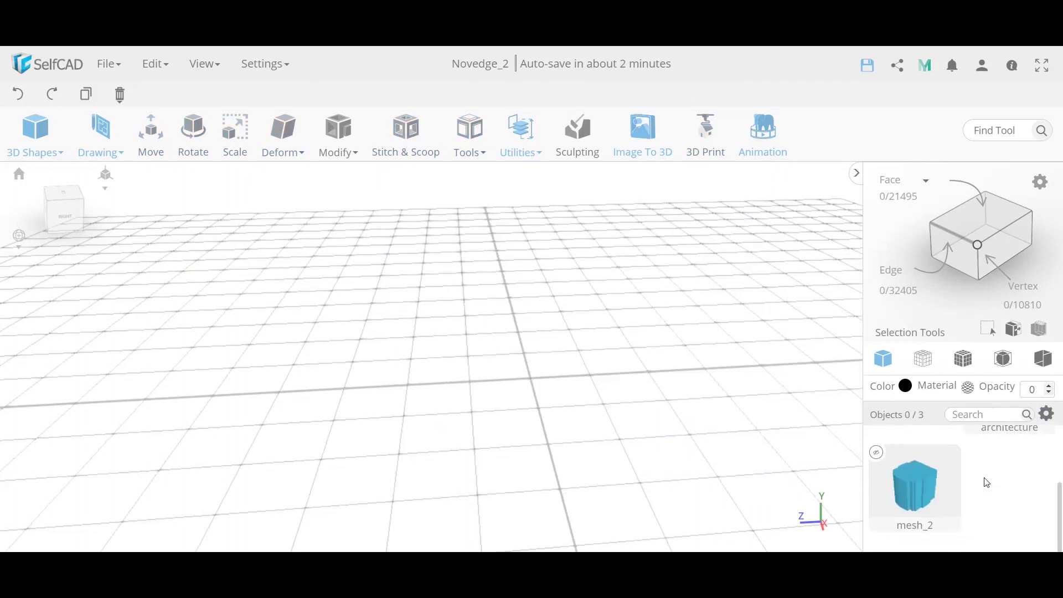
click(878, 455)
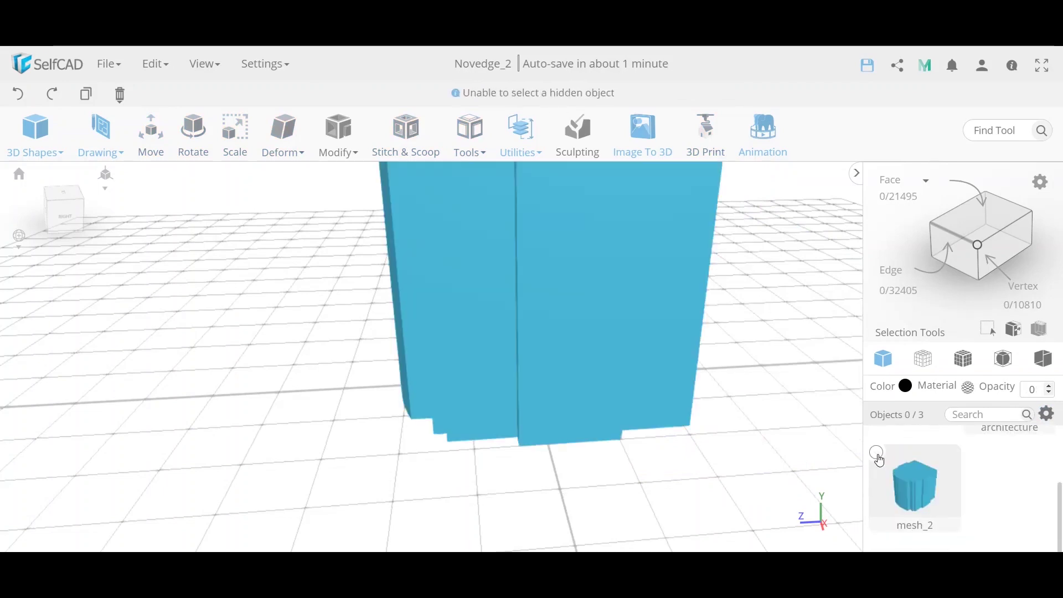
click(877, 453)
right_drag(654, 443, 575, 426)
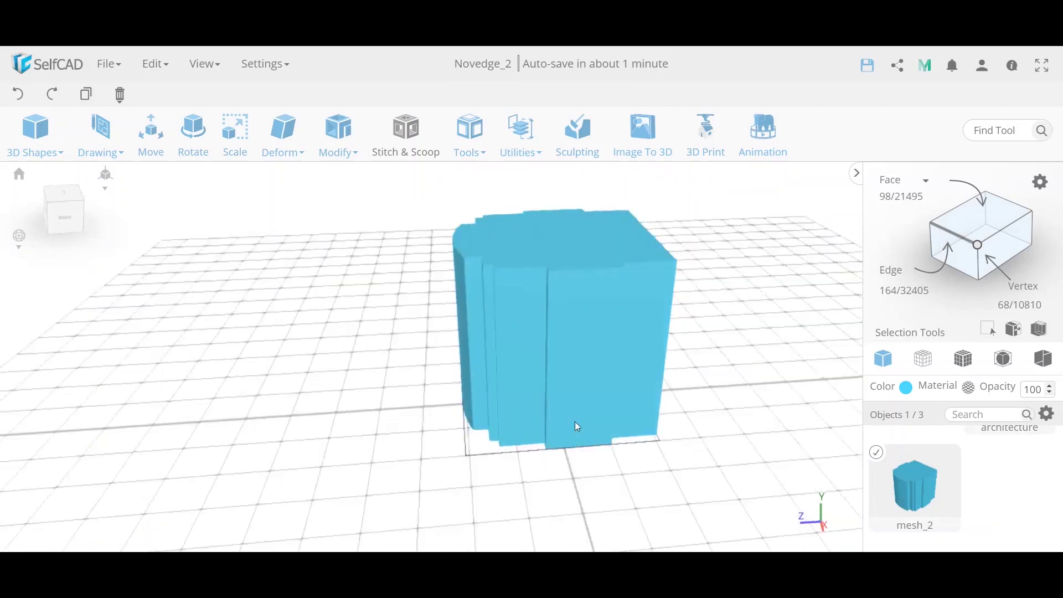
Switch mesh_2 to edge selection, clear the picked upper wall edge, and start Add Details on the body
click(955, 249)
click(583, 268)
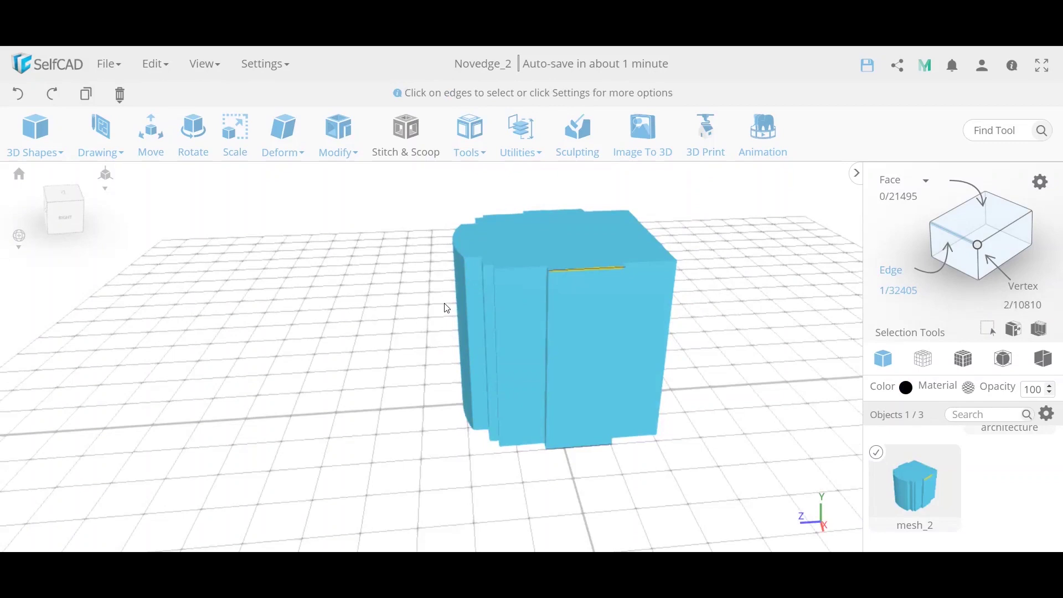
drag(269, 316, 279, 318)
click(279, 318)
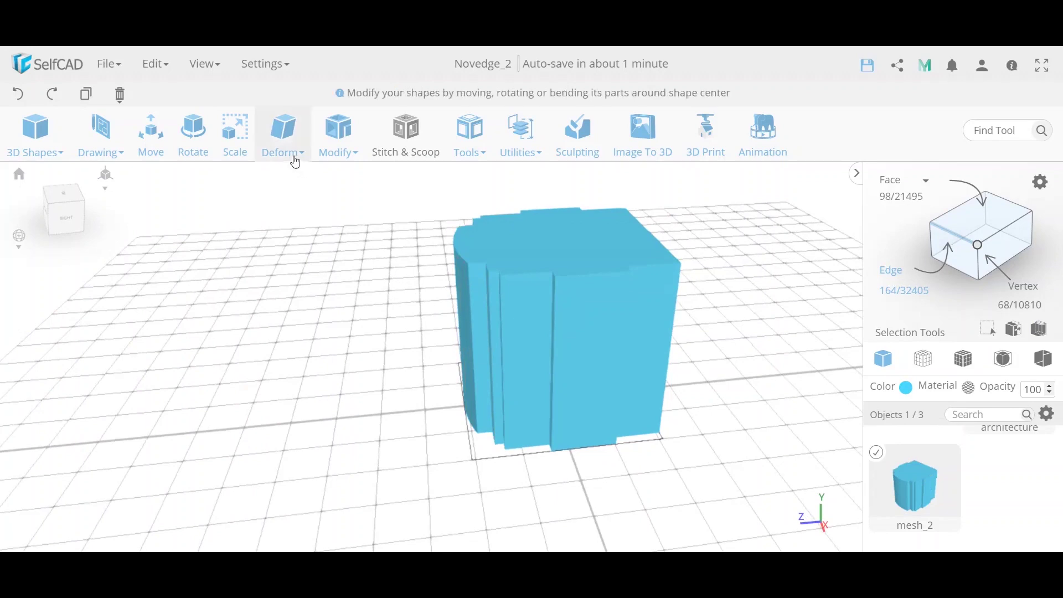
mouse_move(335, 151)
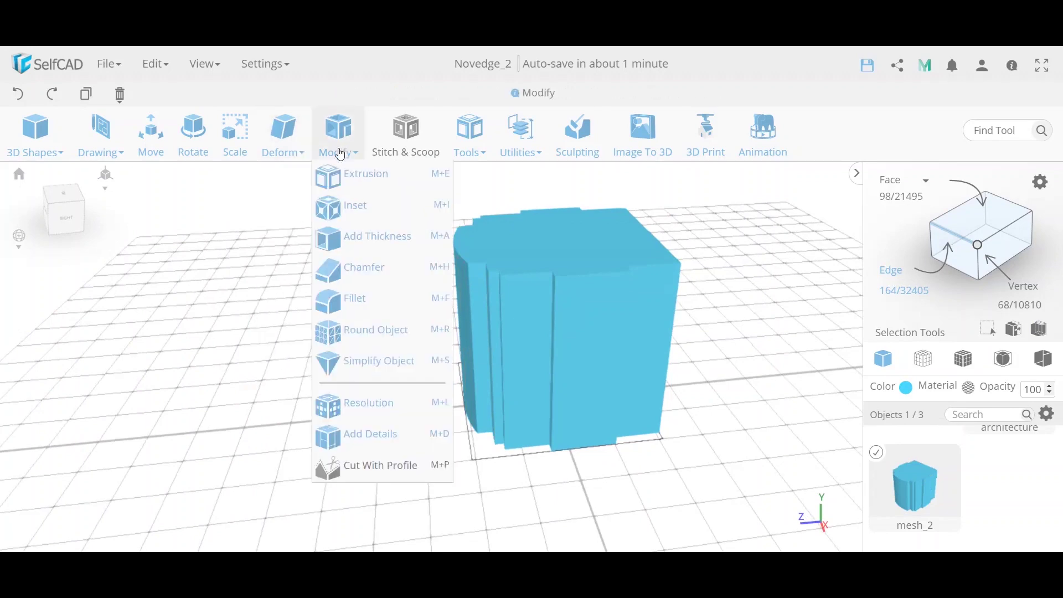
click(404, 438)
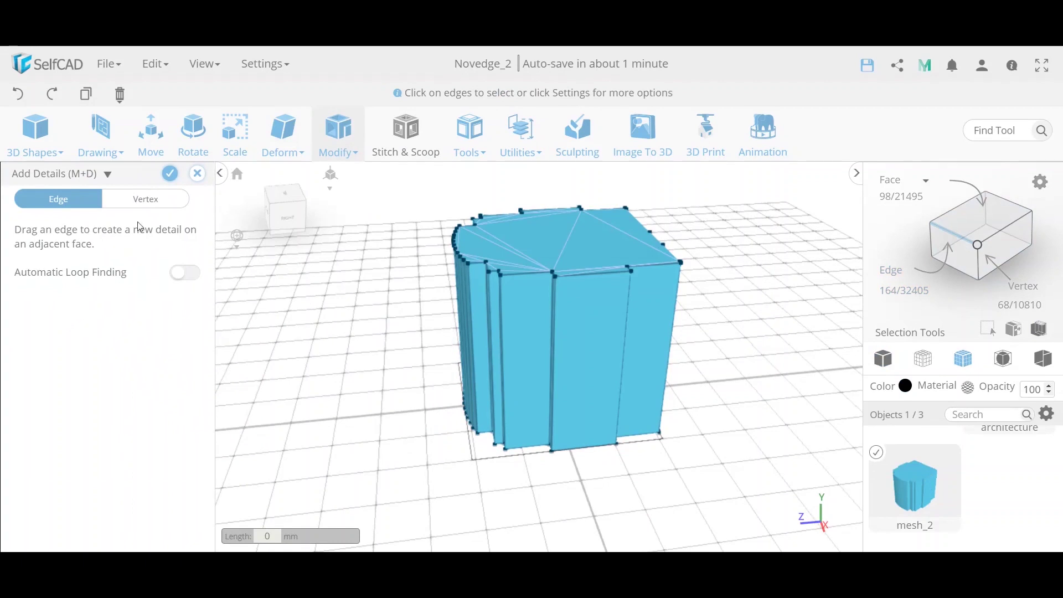
click(151, 205)
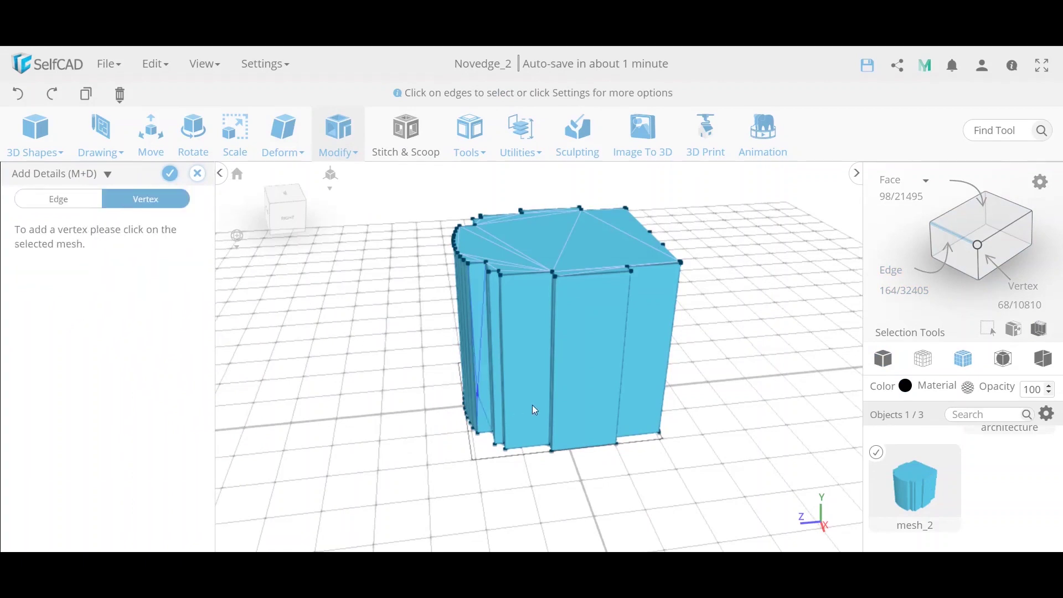
click(530, 364)
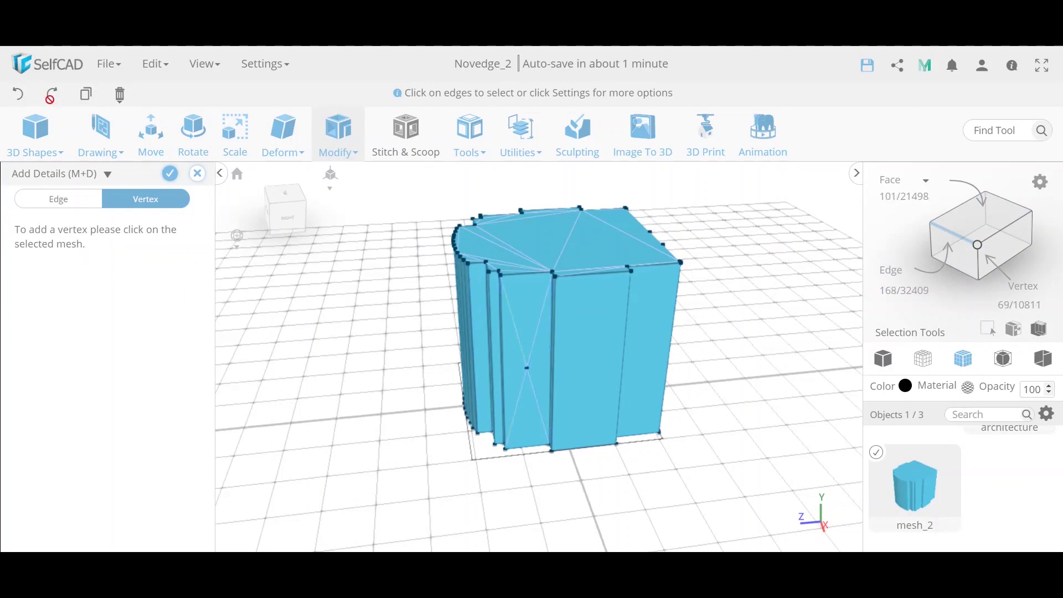
click(20, 95)
click(80, 203)
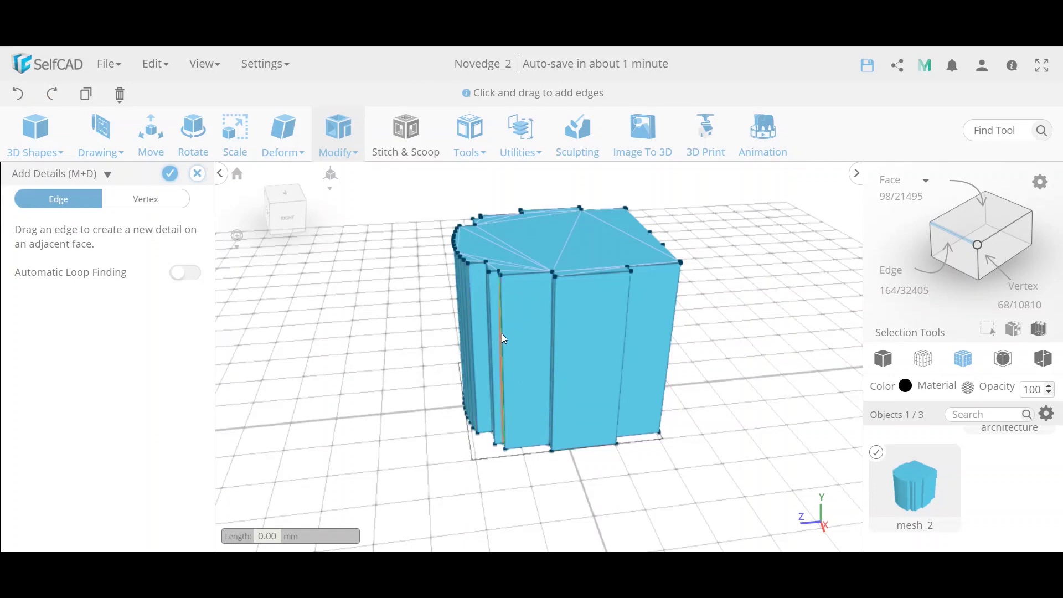
Divide each of the three broad flat faces on the body's right side into four strips with three evenly spaced vertical edges, and apply
drag(504, 335, 529, 334)
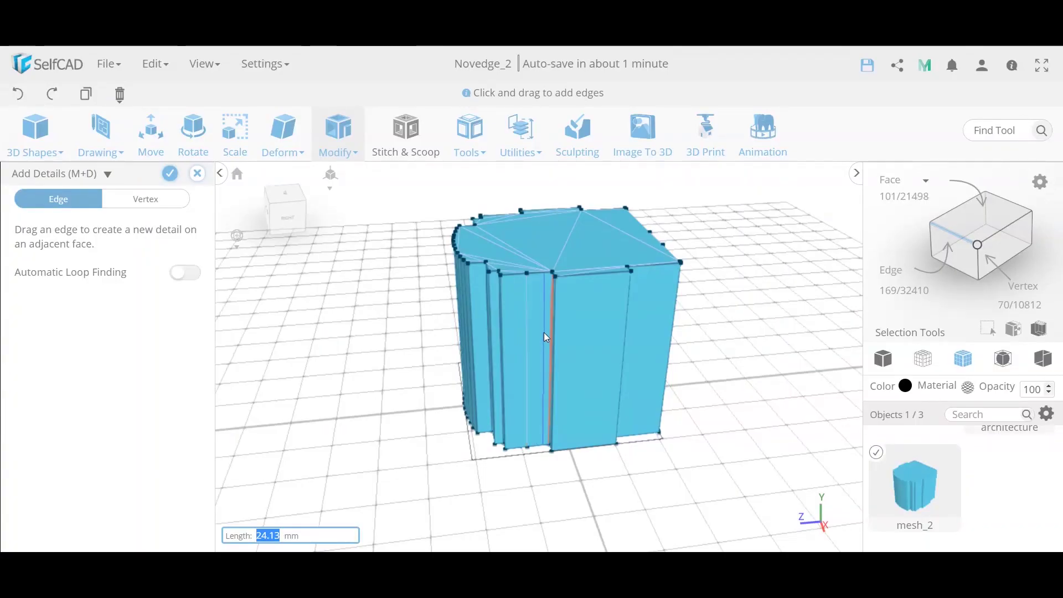
drag(540, 334, 516, 336)
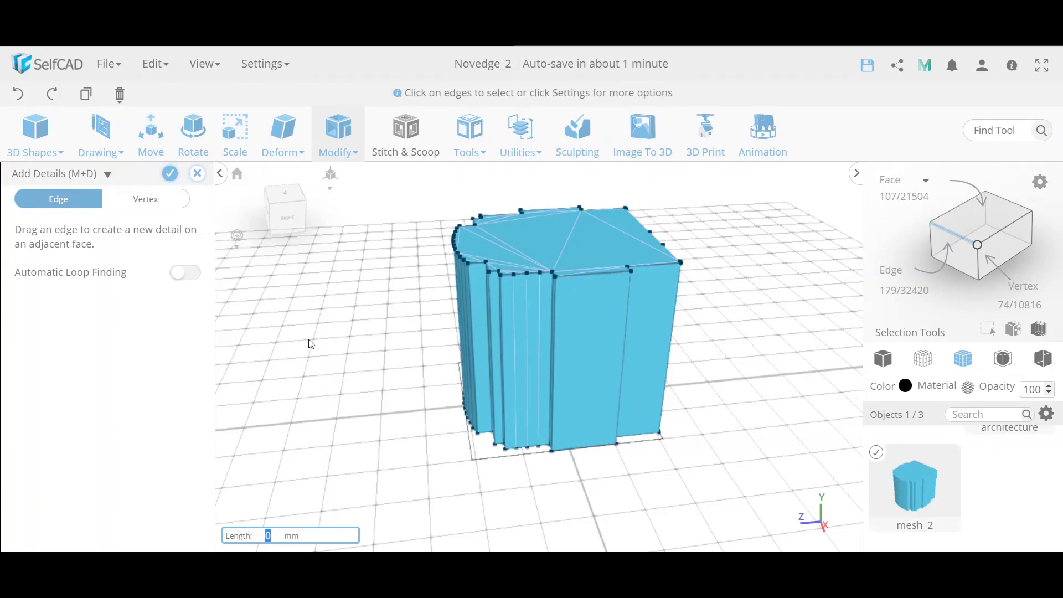
drag(674, 300, 650, 308)
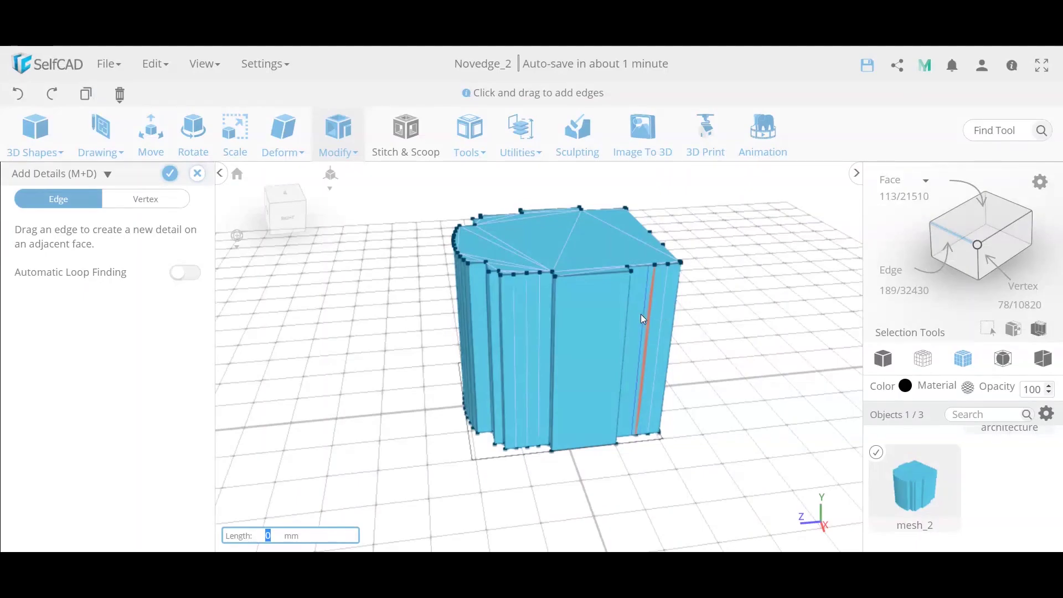
drag(641, 315, 573, 328)
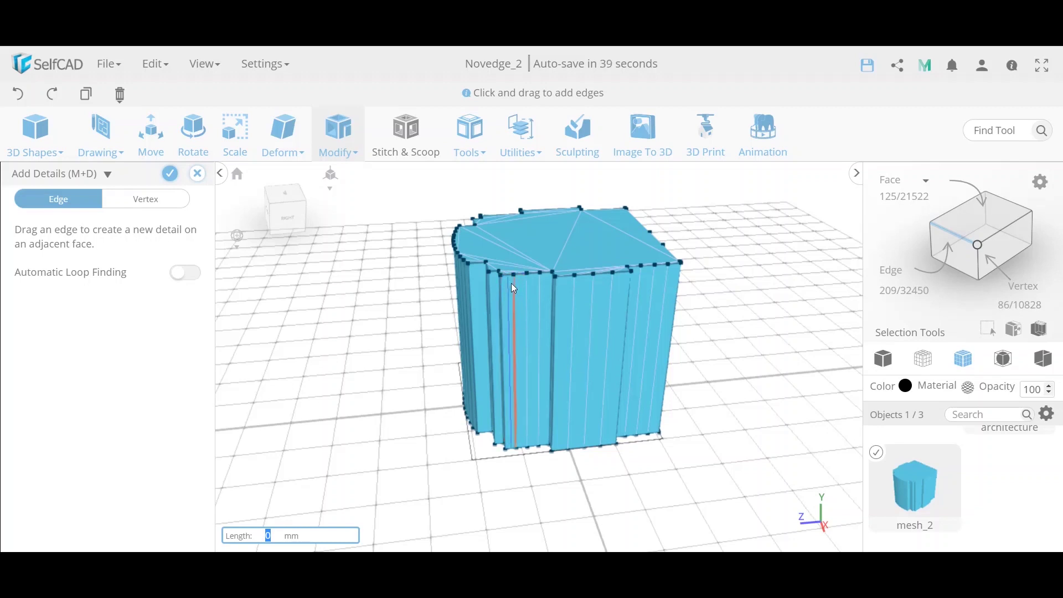
drag(506, 274, 511, 363)
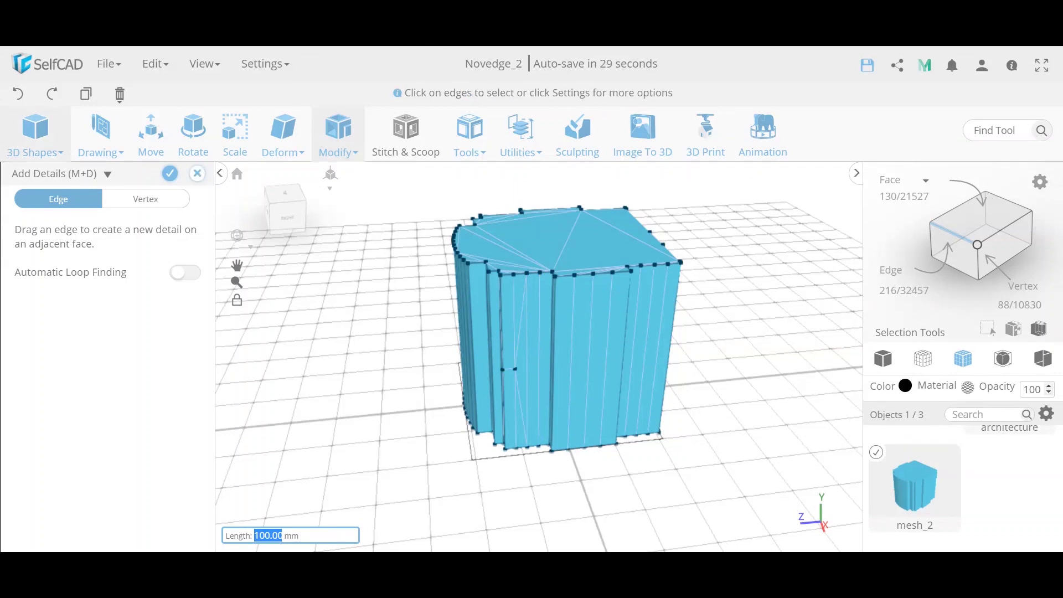
click(17, 95)
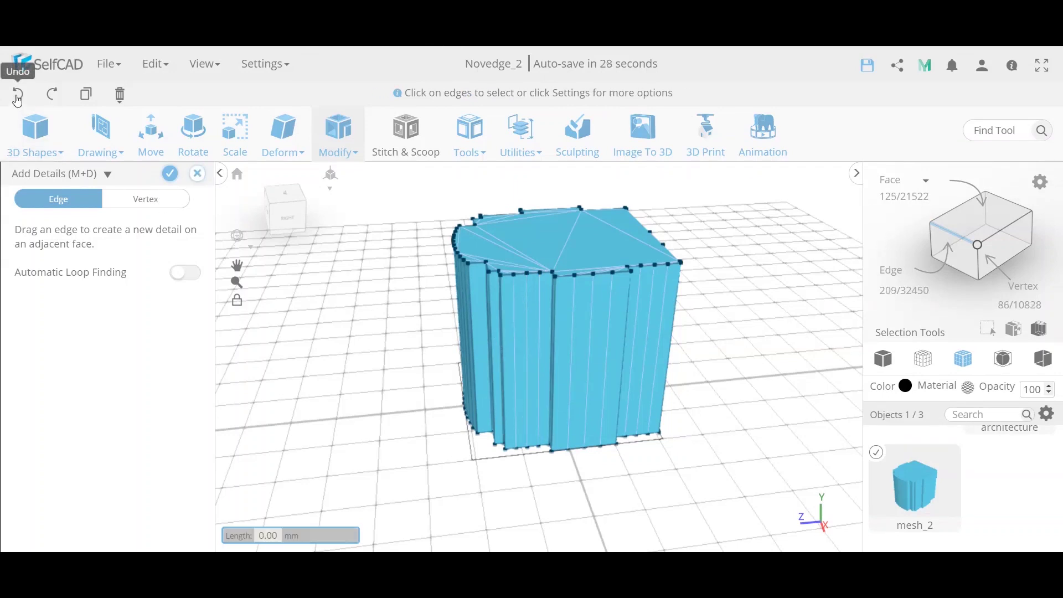
click(169, 175)
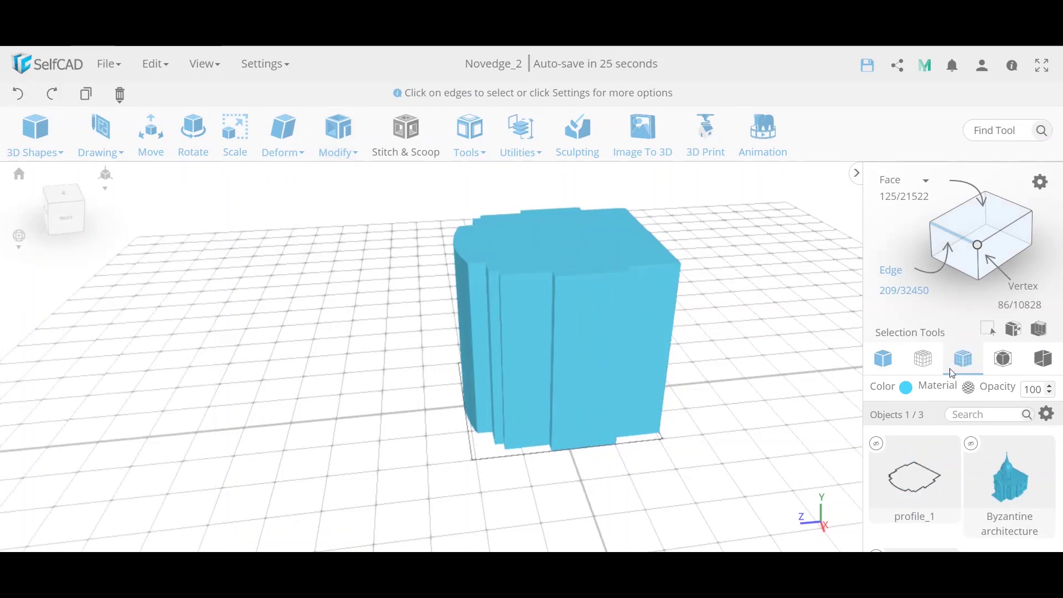
Display mesh_2 as solid with wireframe to check the vertical edges on its side walls
click(964, 359)
right_drag(751, 362, 696, 361)
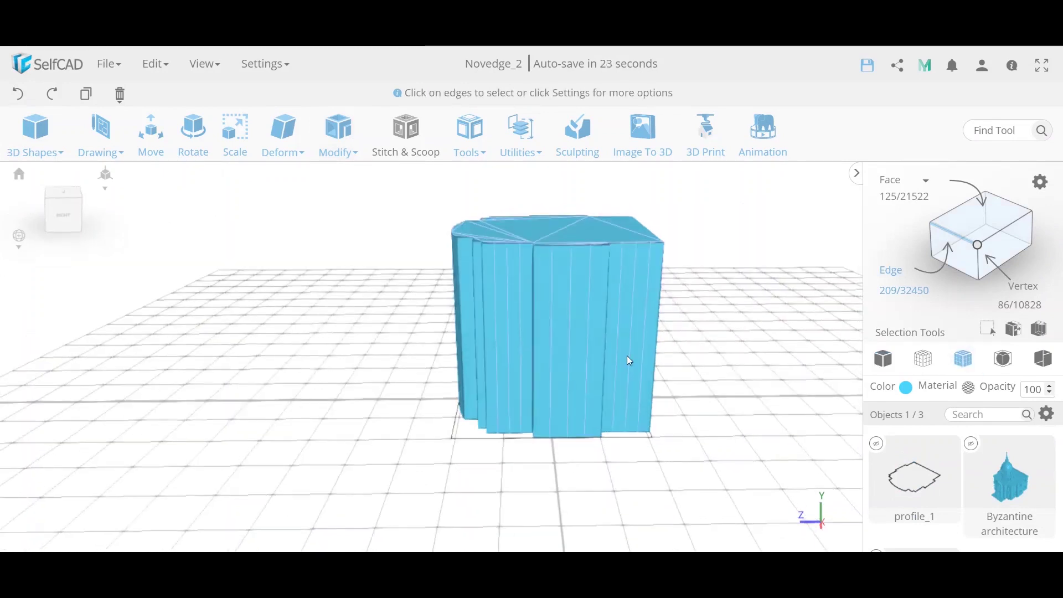
mouse_move(368, 338)
right_down()
mouse_move(410, 342)
mouse_move(380, 346)
right_up()
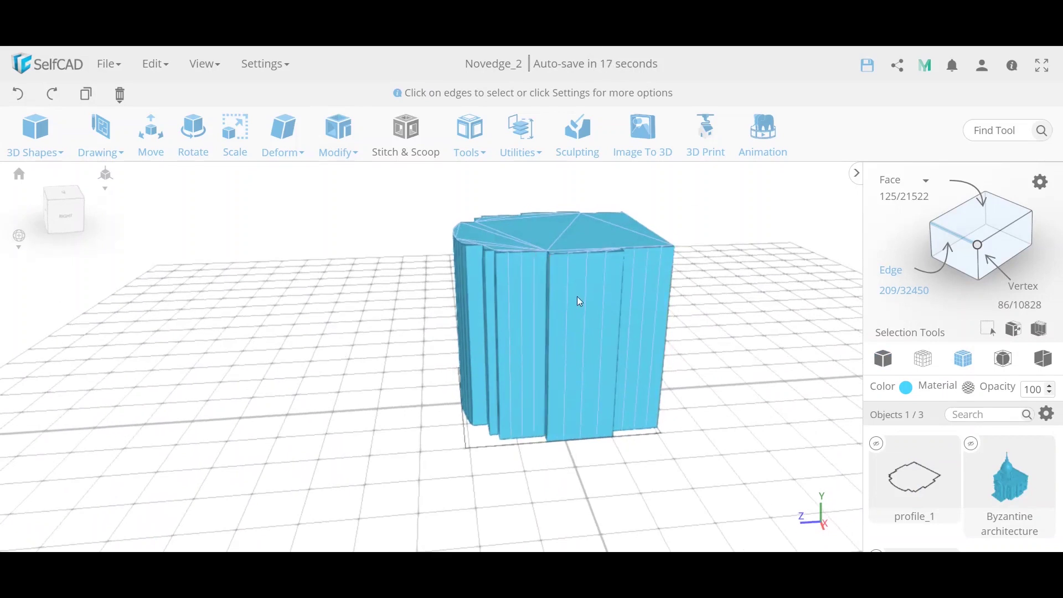
Set up an exact Cube Selection on mesh_2 in Size units with Top 190 and Bottom 110
click(1043, 333)
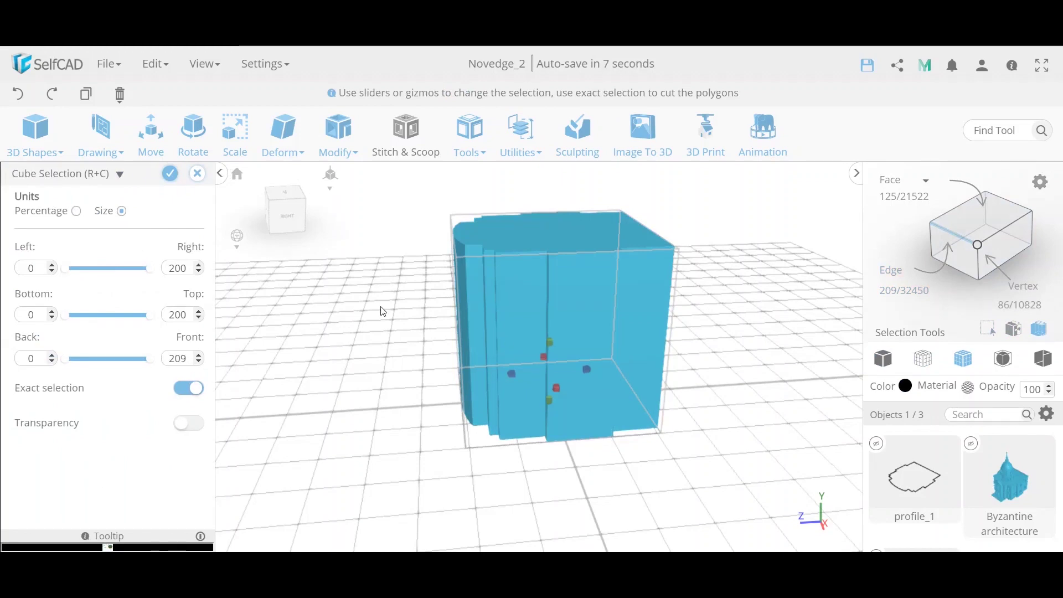
double_click(183, 315)
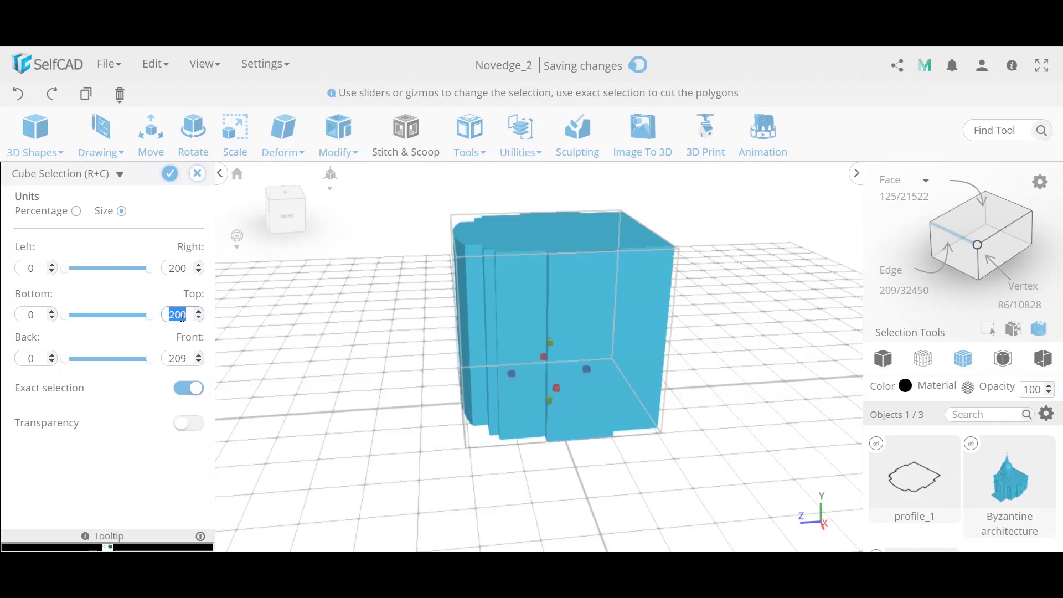
text(2)
key(BackSpace)
text(190)
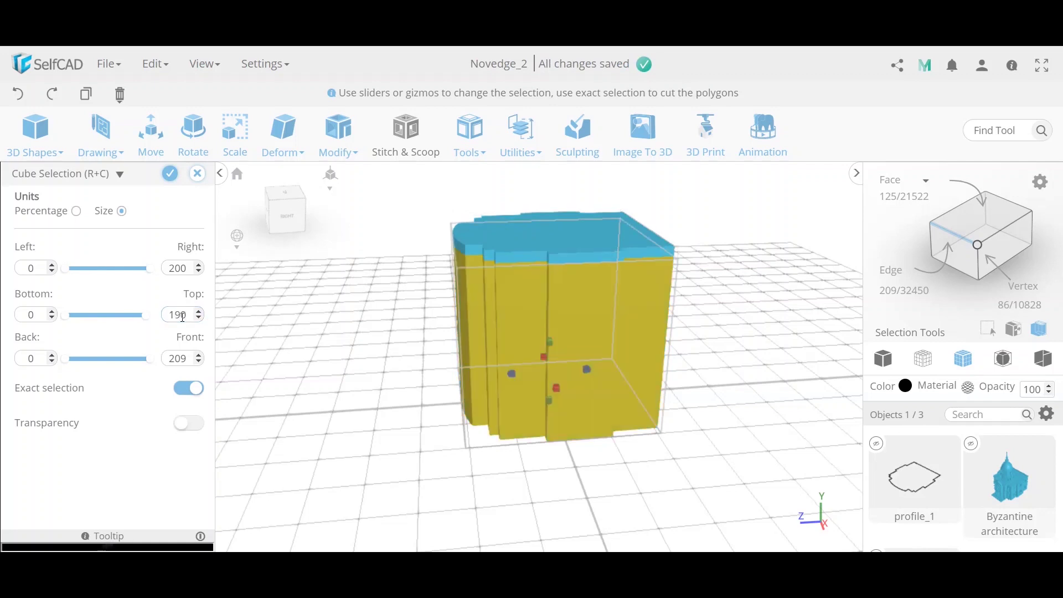
double_click(35, 315)
text(110)
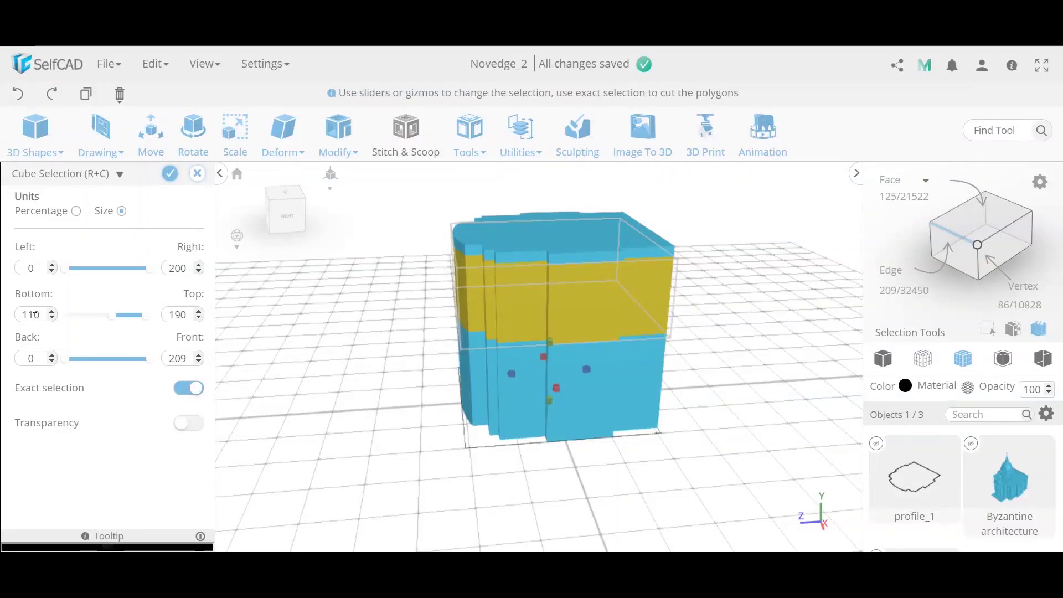
Narrow the exact cube selection to Bottom 120 and Top 180, and apply it to cut the wall band
double_click(35, 315)
text(120)
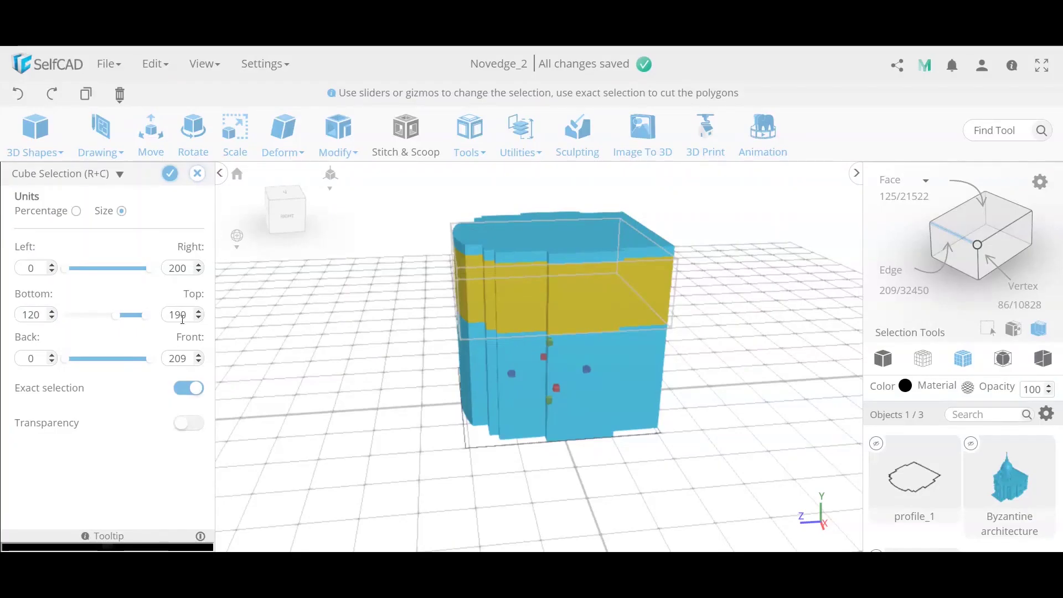
double_click(183, 316)
text(180)
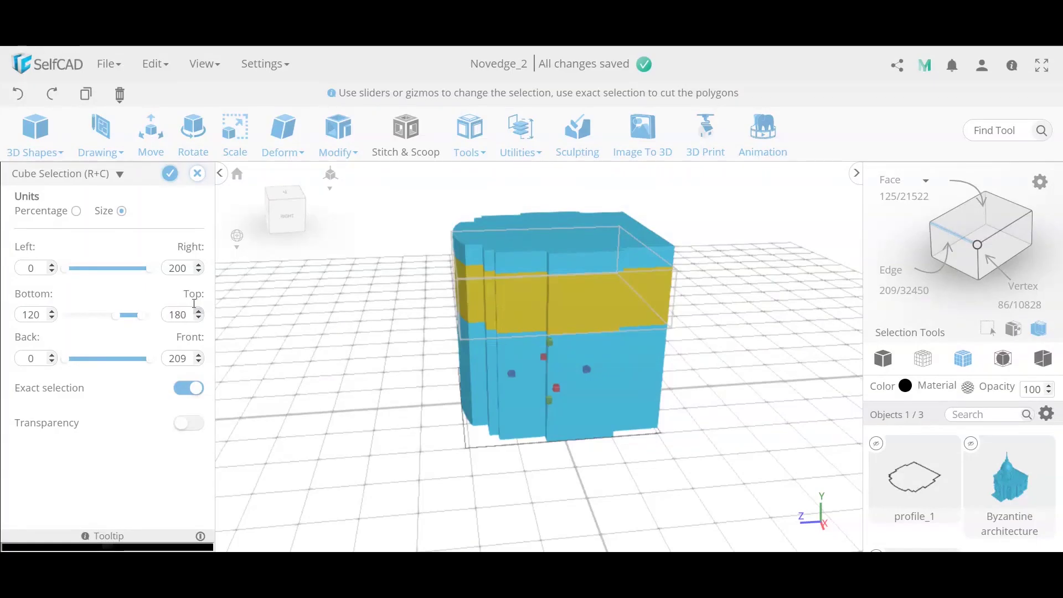
click(170, 173)
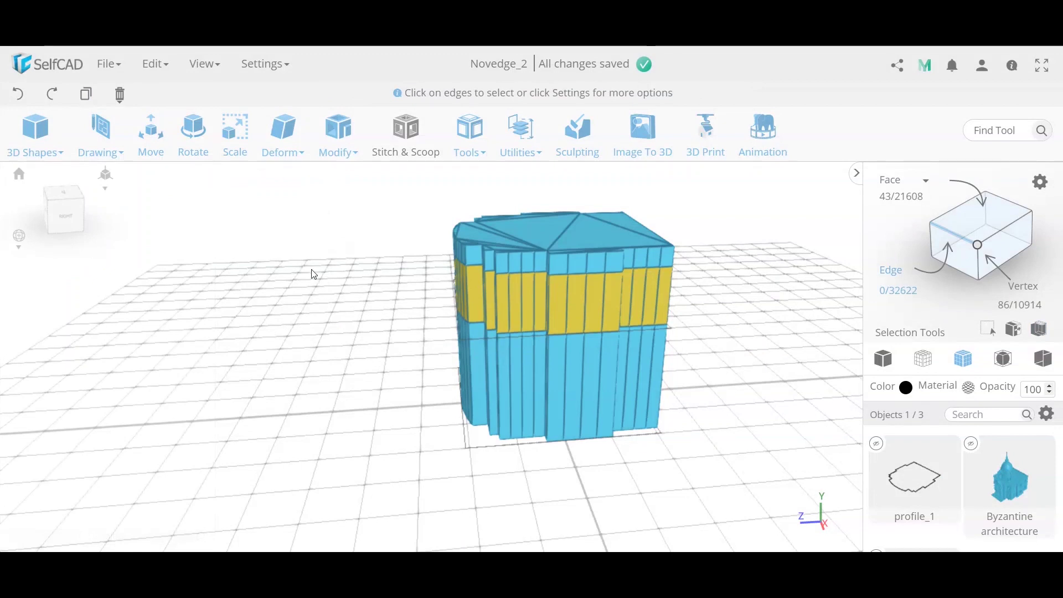
Clear the band's face selection and start a 3D Sketch line facing the body's right side
drag(393, 308, 330, 305)
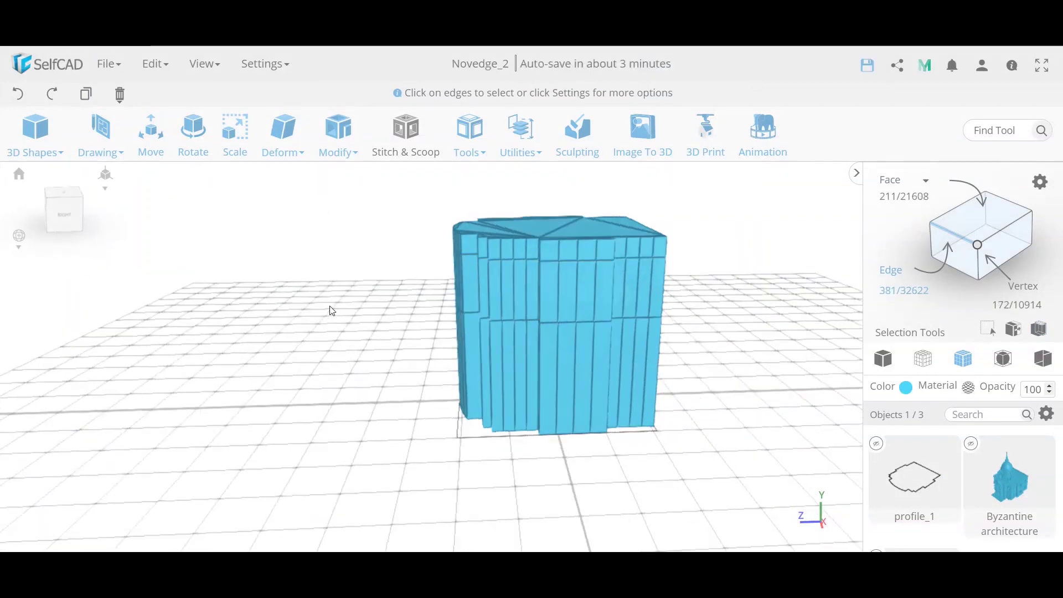
click(59, 206)
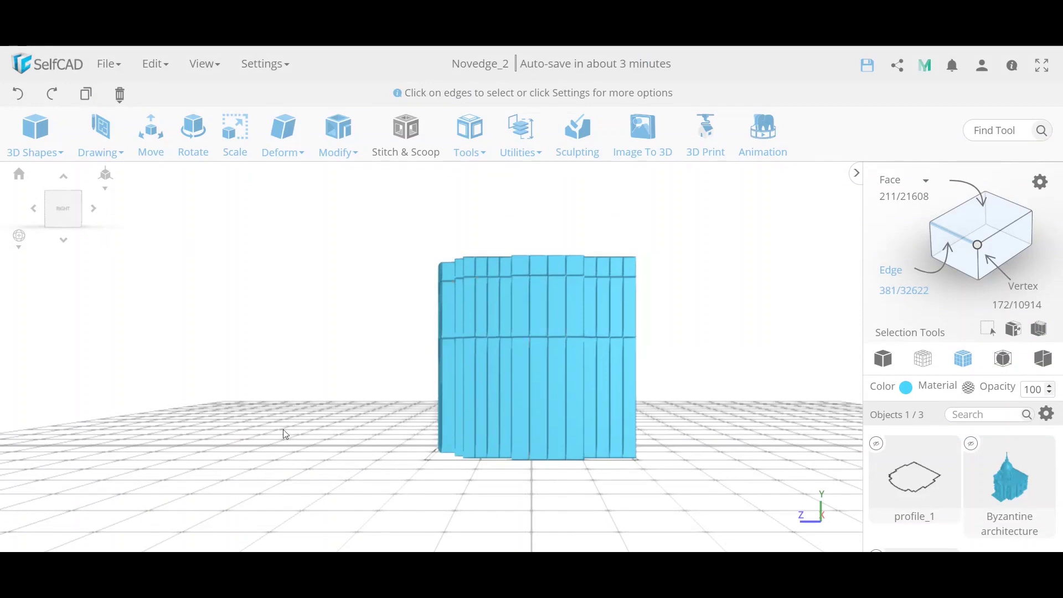
scroll(486, 297, up, 2)
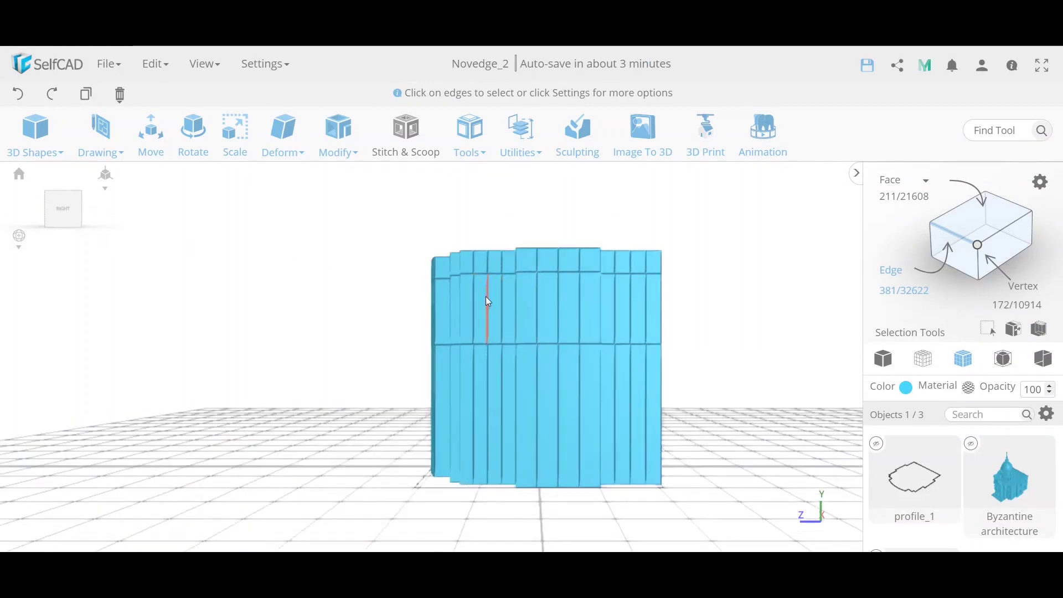
scroll(433, 314, down, 2)
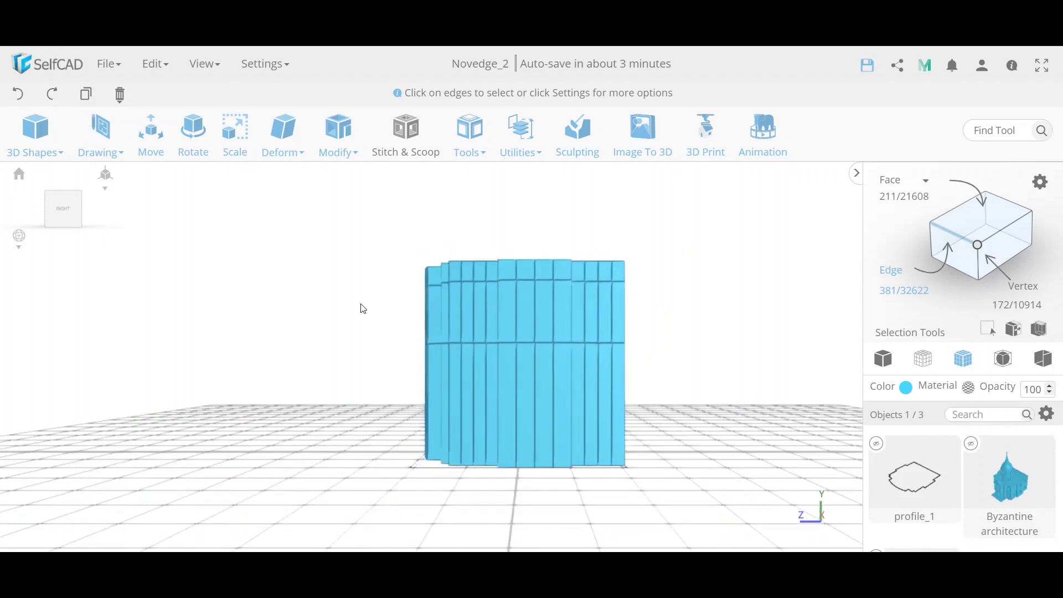
drag(363, 308, 363, 325)
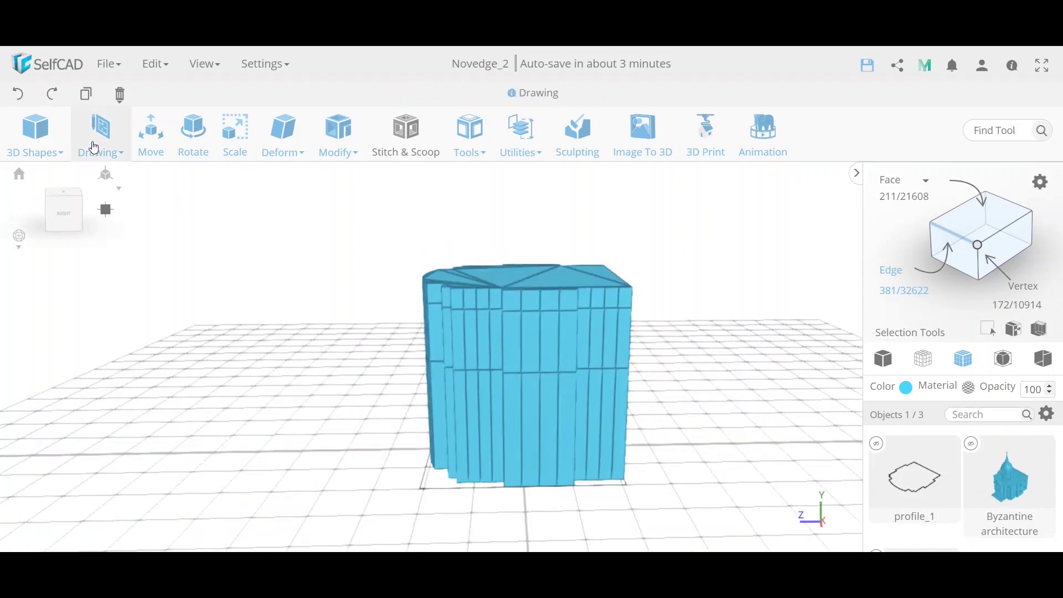
click(98, 143)
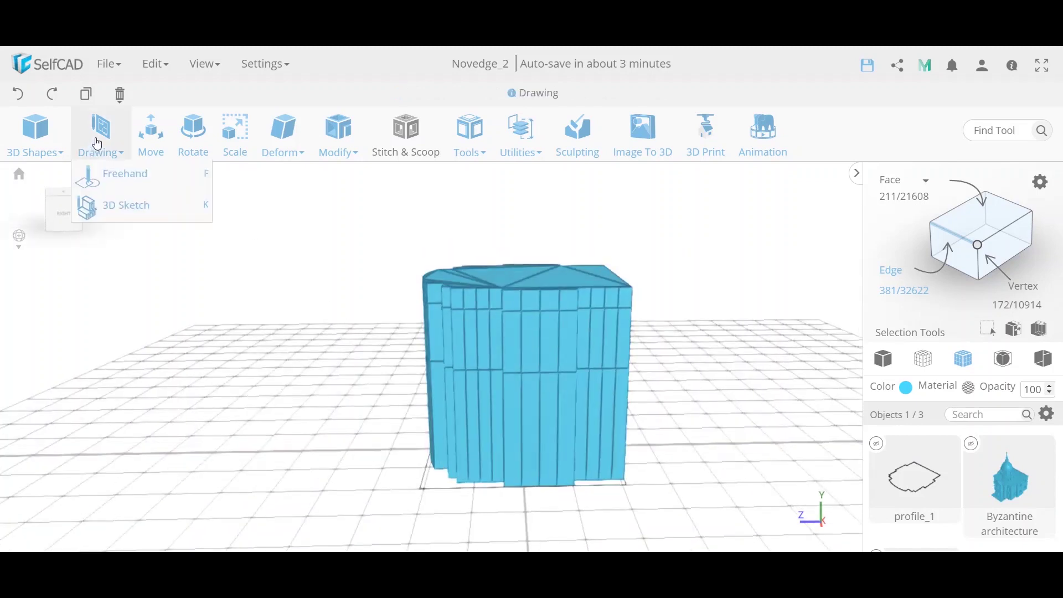
click(129, 203)
click(285, 214)
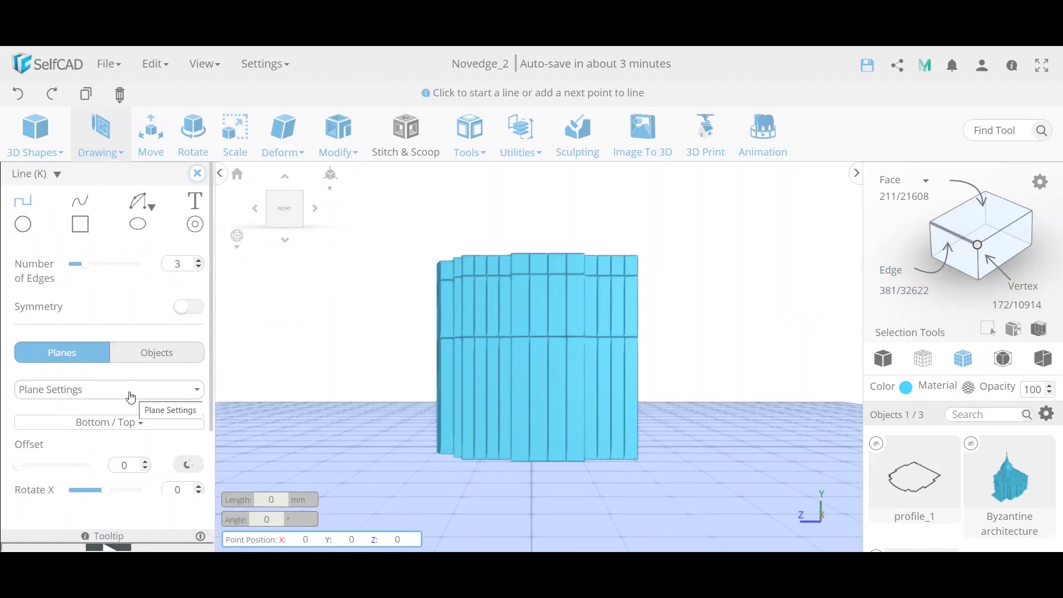
Set the drawing plane to Back / Front only and magnet its offset to the central wall's vertical edge at the lower band line
click(124, 422)
click(27, 462)
click(25, 441)
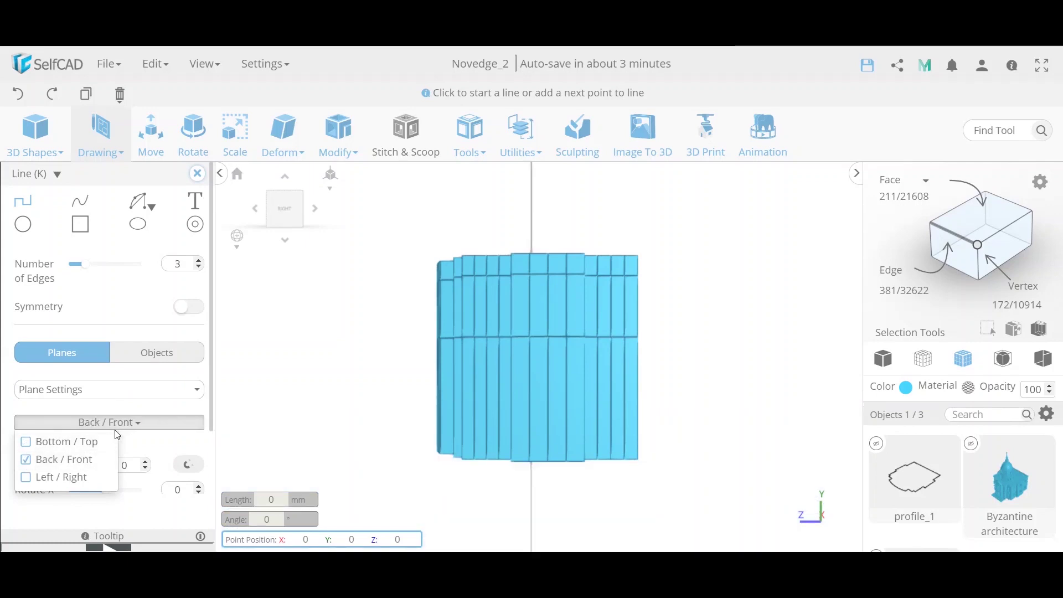
click(118, 423)
click(188, 464)
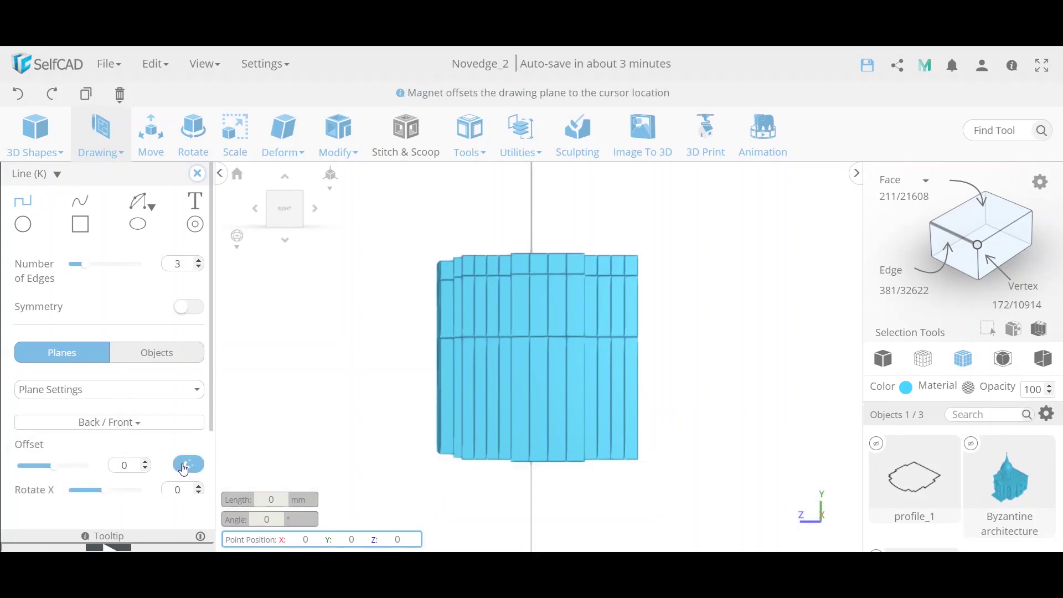
click(549, 337)
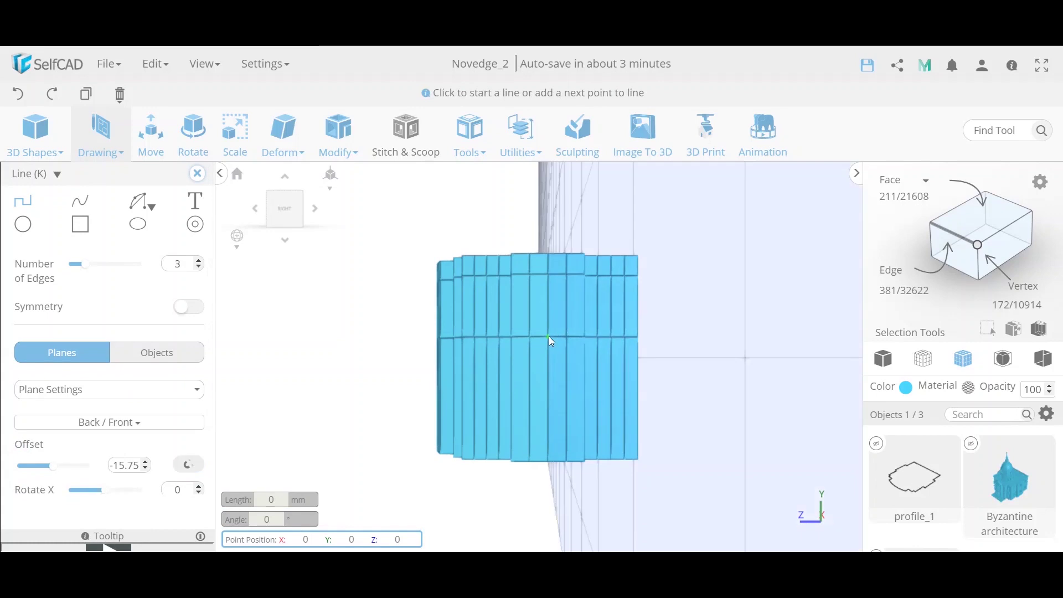
Set the drawing plane to Left / Right only, magnet its offset to the protruding central wall, and switch to the Rectangle tool
click(123, 423)
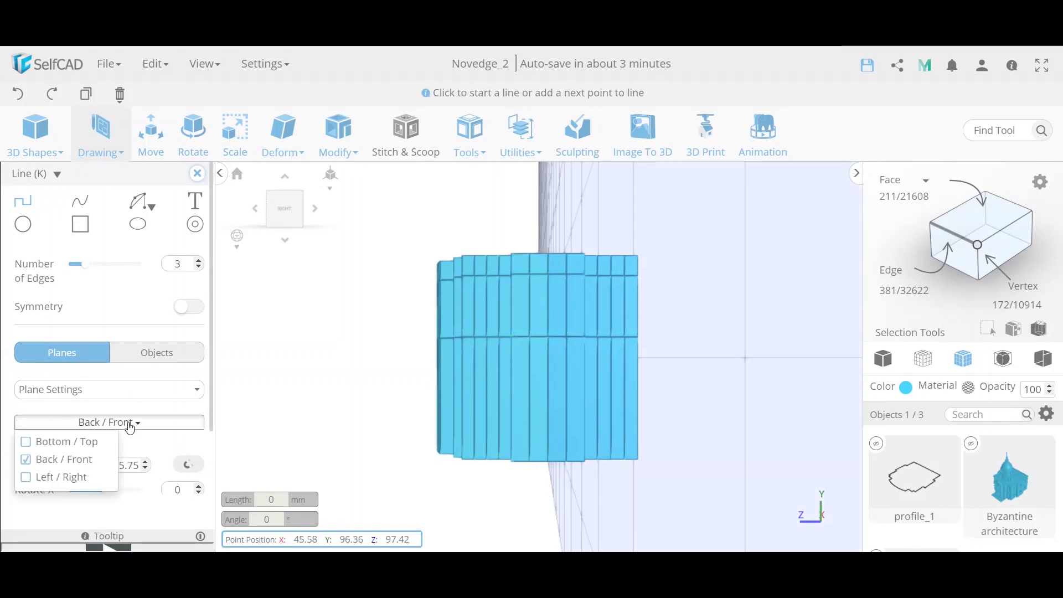
click(26, 477)
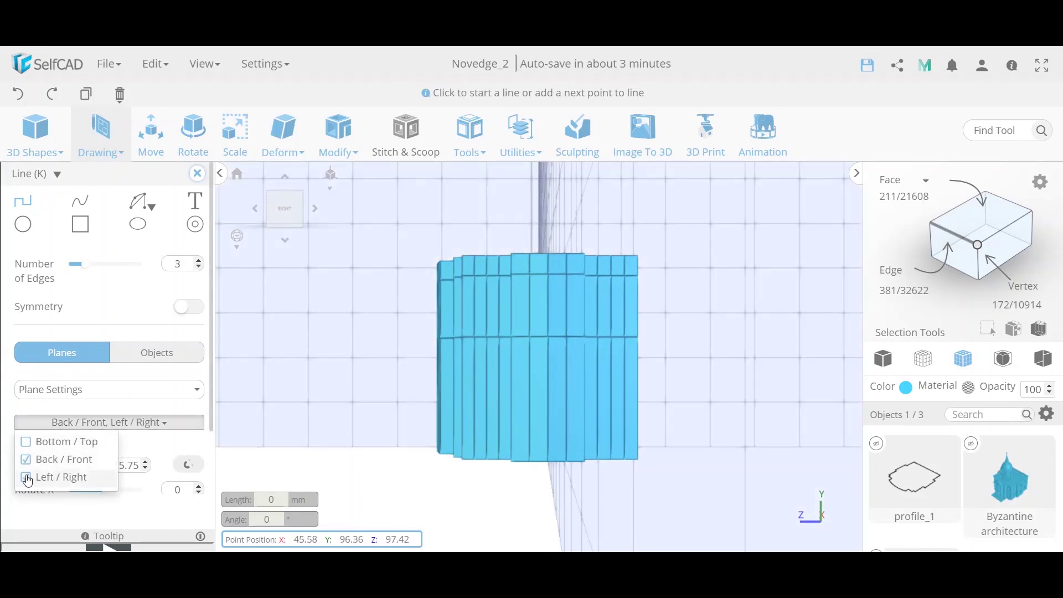
click(26, 460)
click(188, 464)
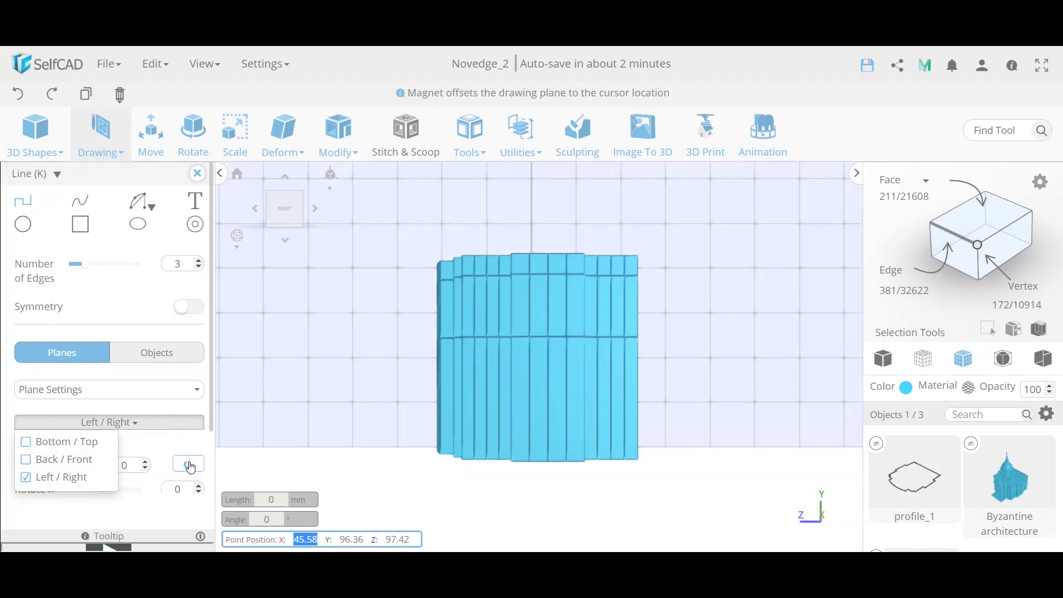
click(542, 338)
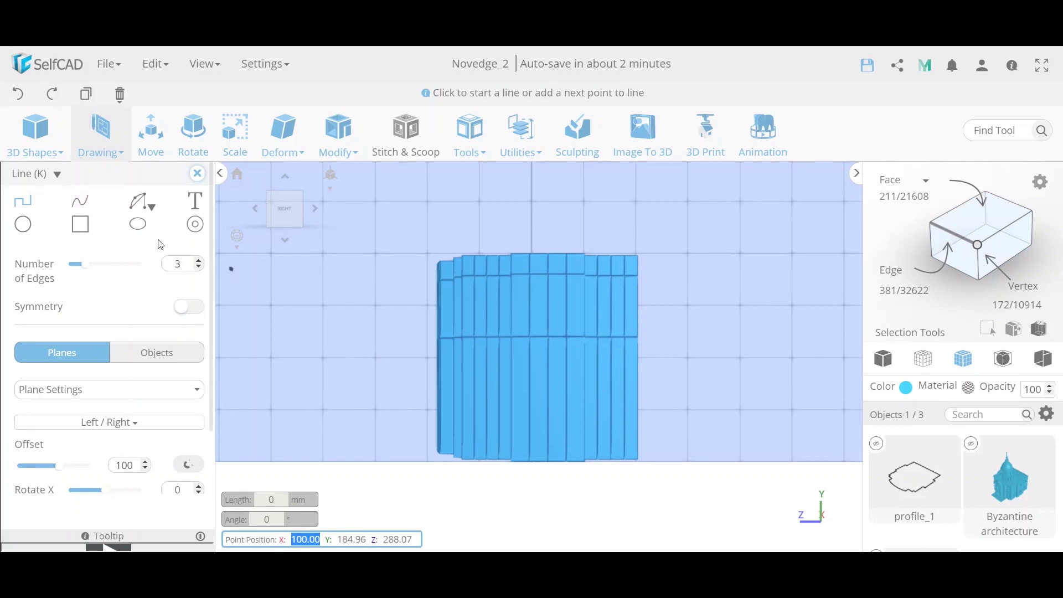
click(81, 224)
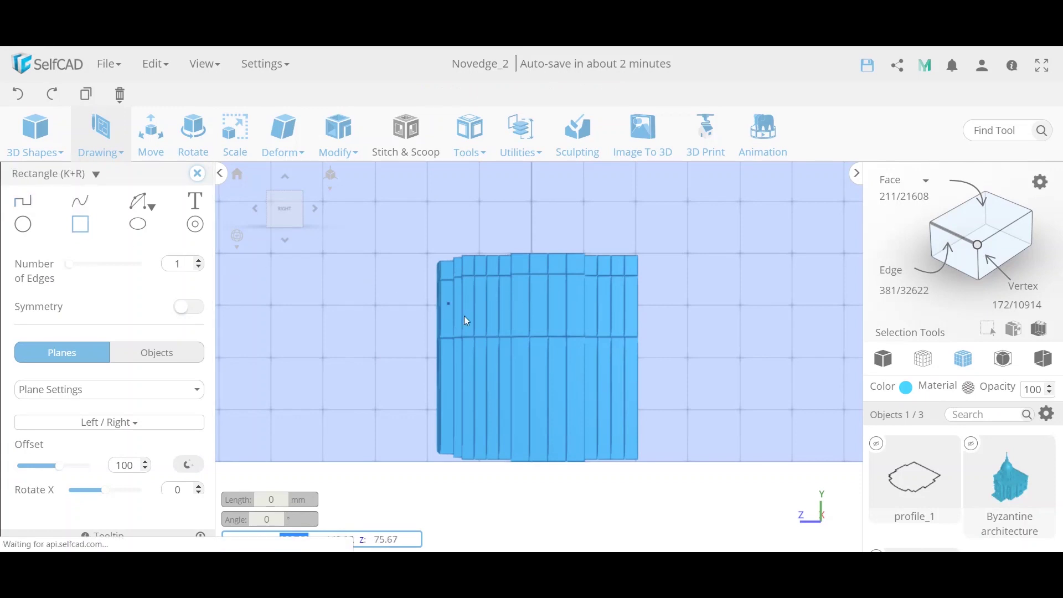
click(528, 336)
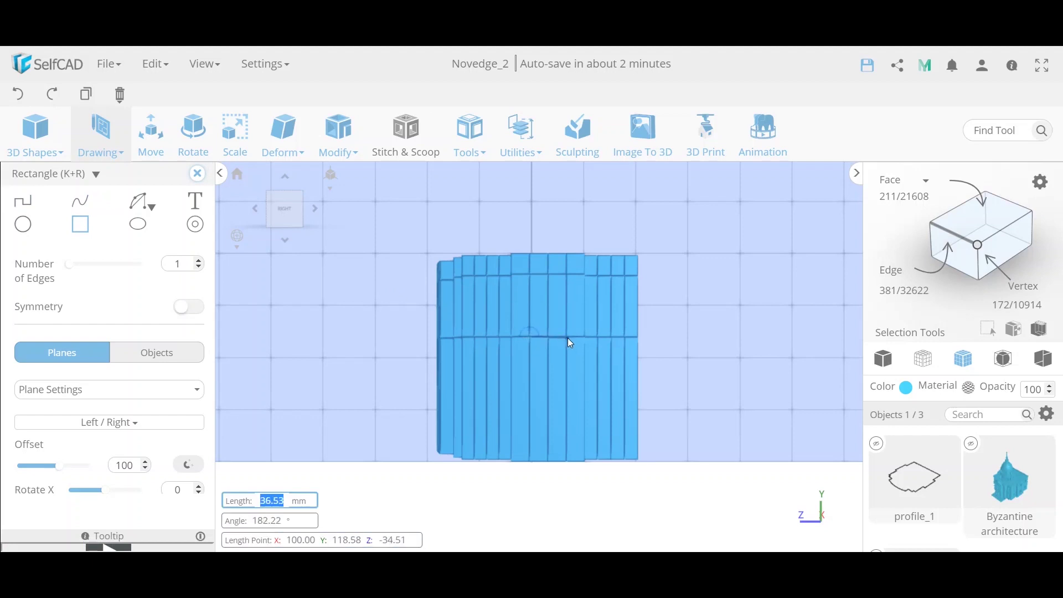
click(566, 337)
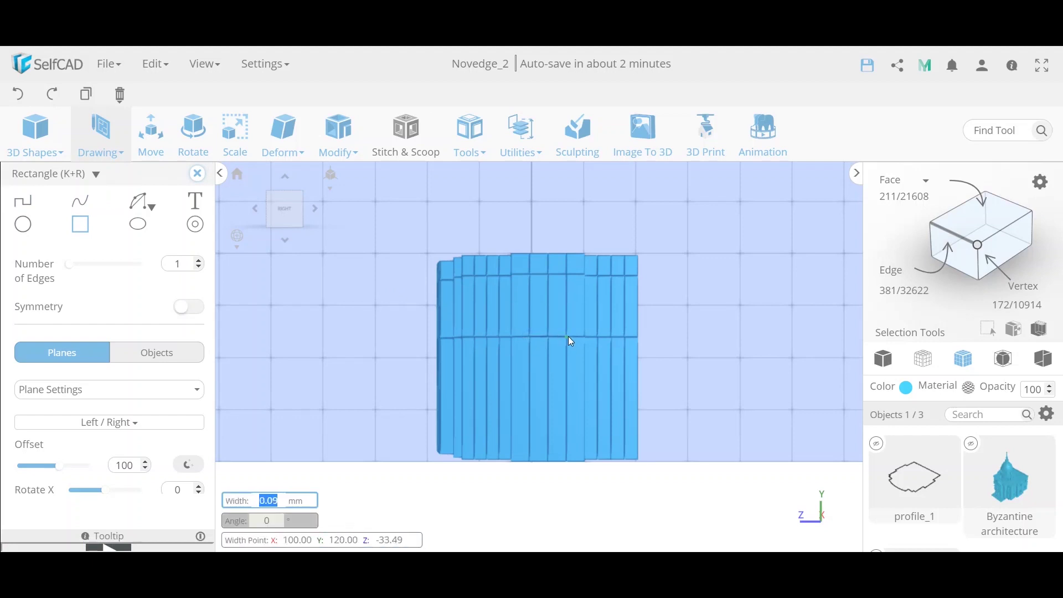
click(568, 337)
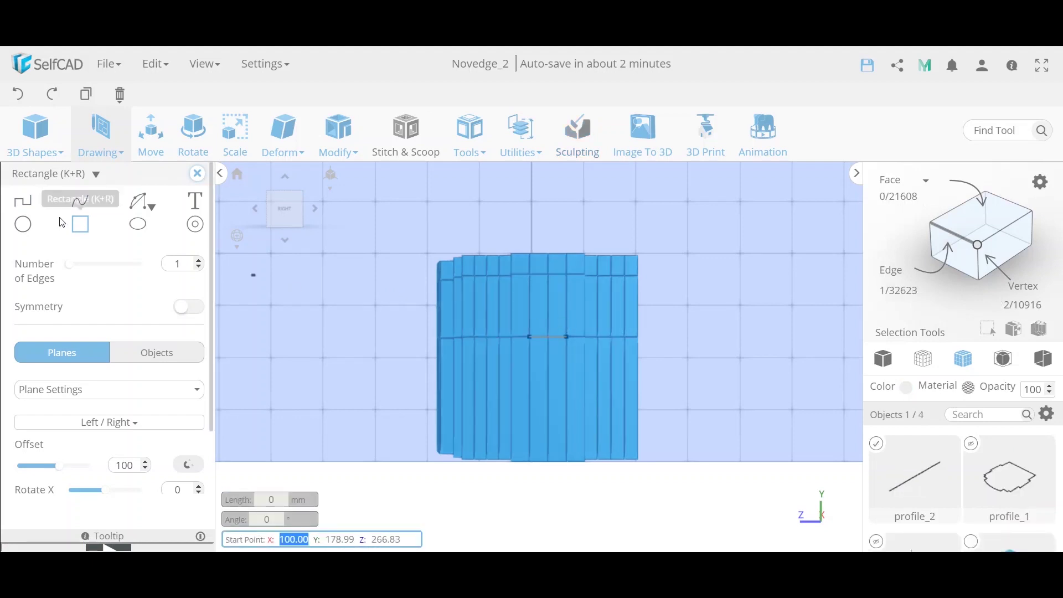
click(18, 94)
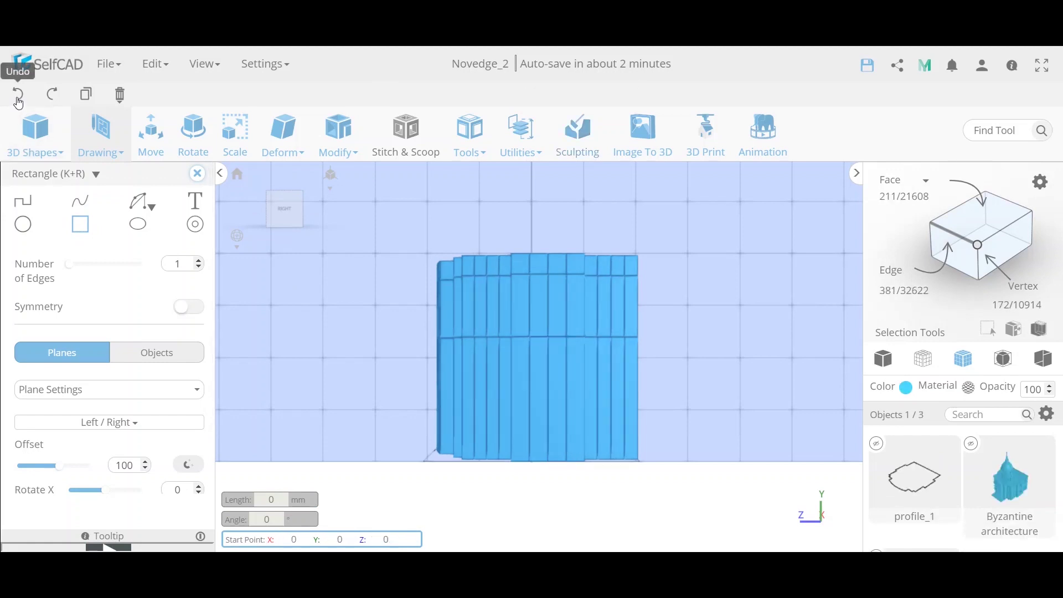
Draw a rectangle across the central wall's two middle panels, starting on the lower band line, with a width of 35 mm
click(530, 334)
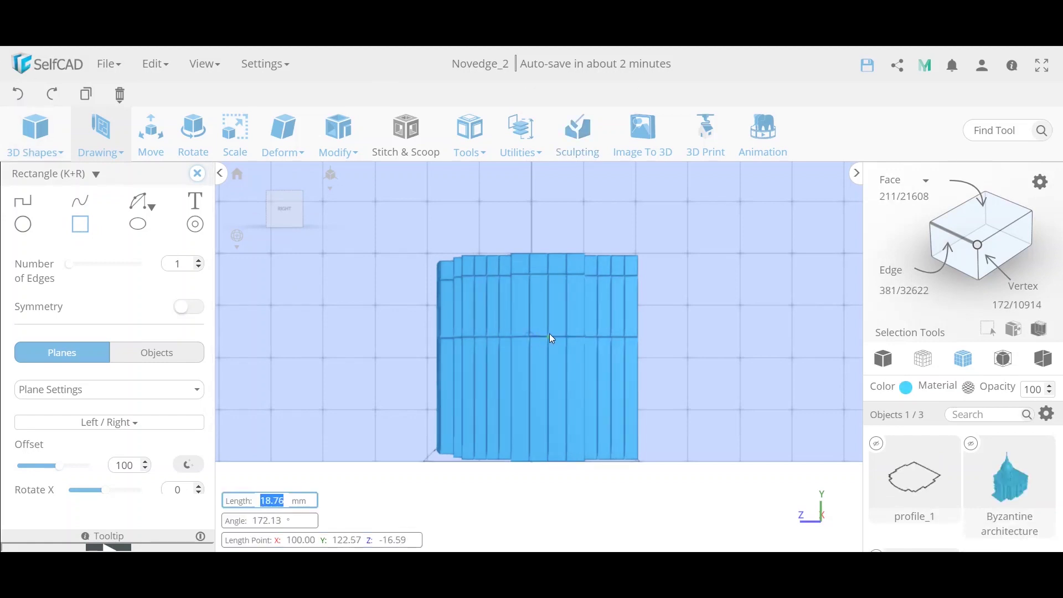
click(566, 337)
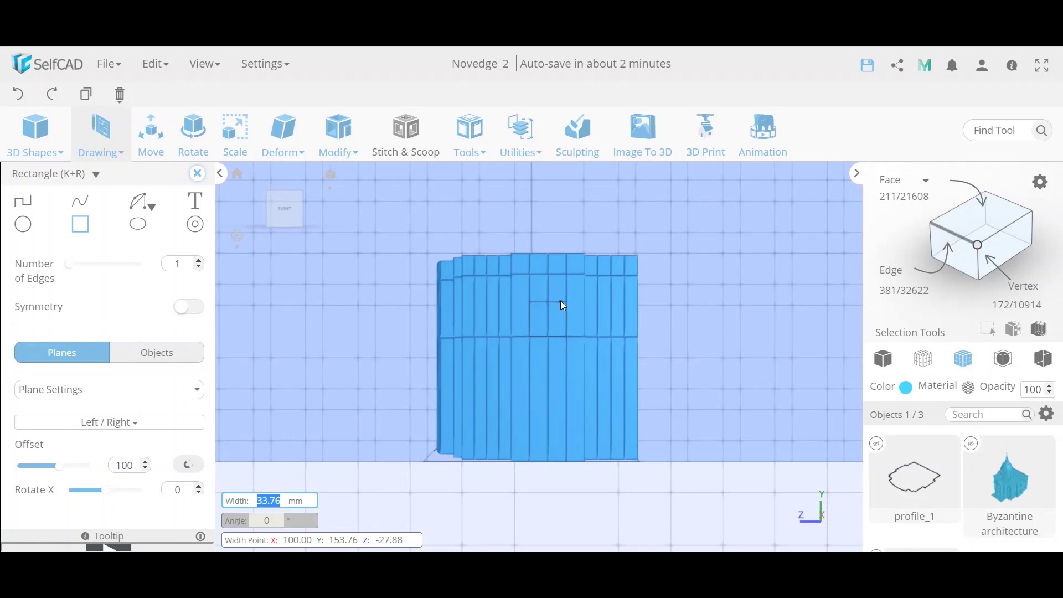
text(35)
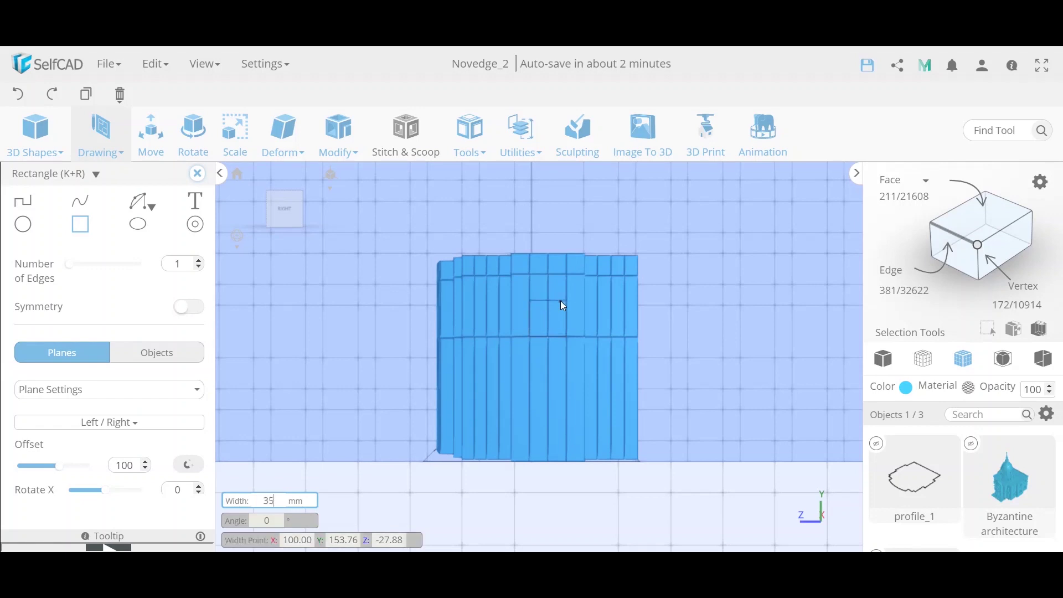
key(Return)
Cap the rectangle with an arc between its upper corners, bulging 25 mm up to the upper band line
click(151, 206)
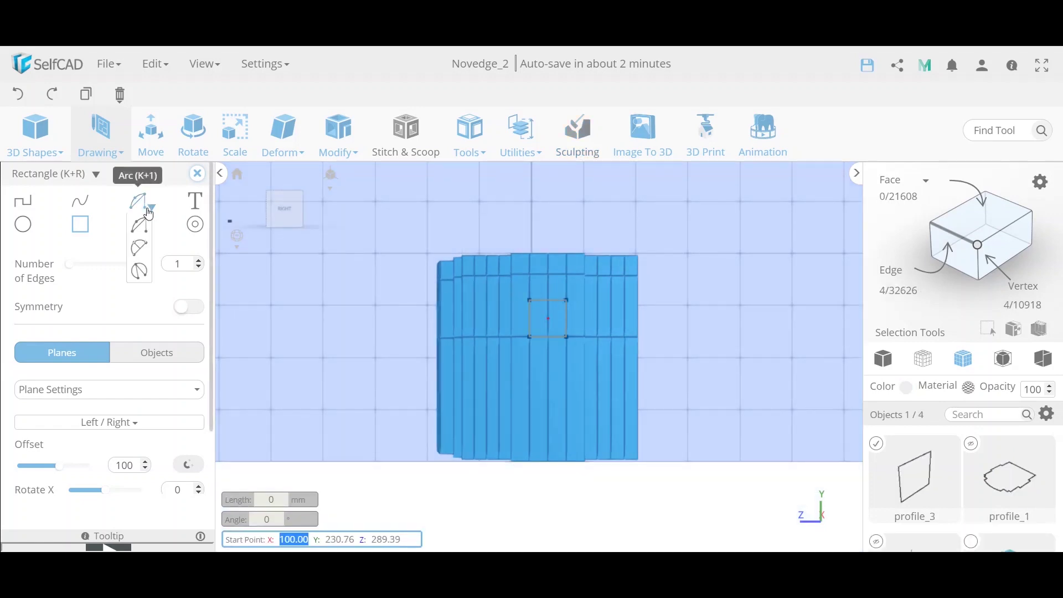
click(141, 246)
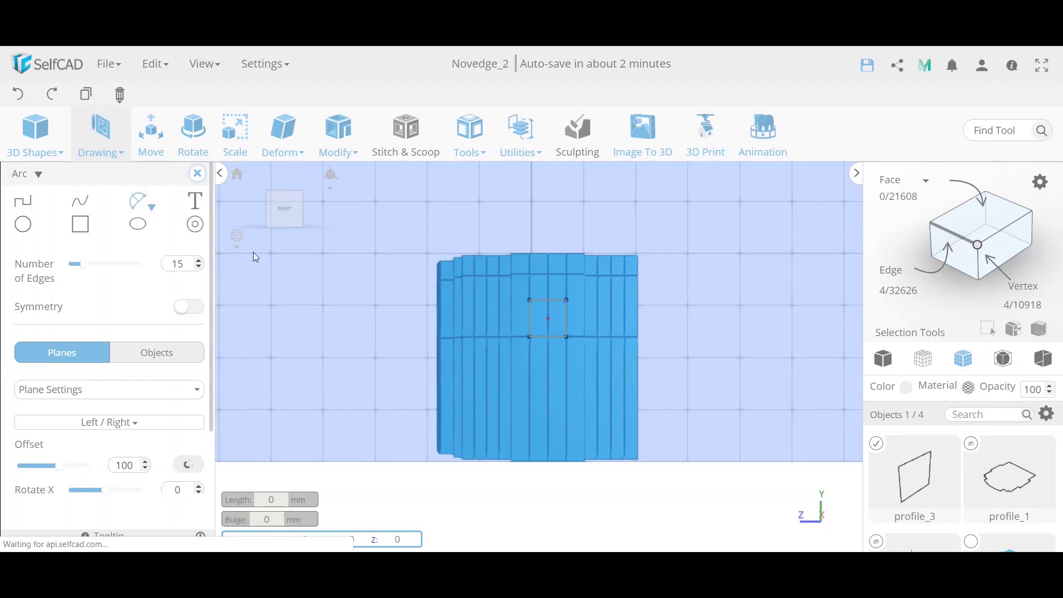
click(529, 300)
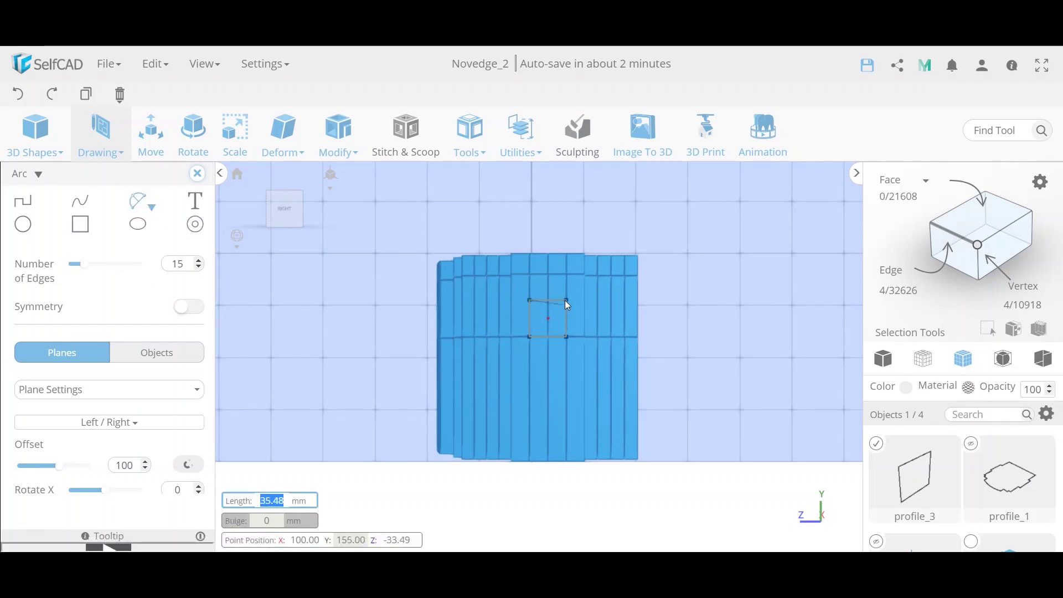
click(566, 301)
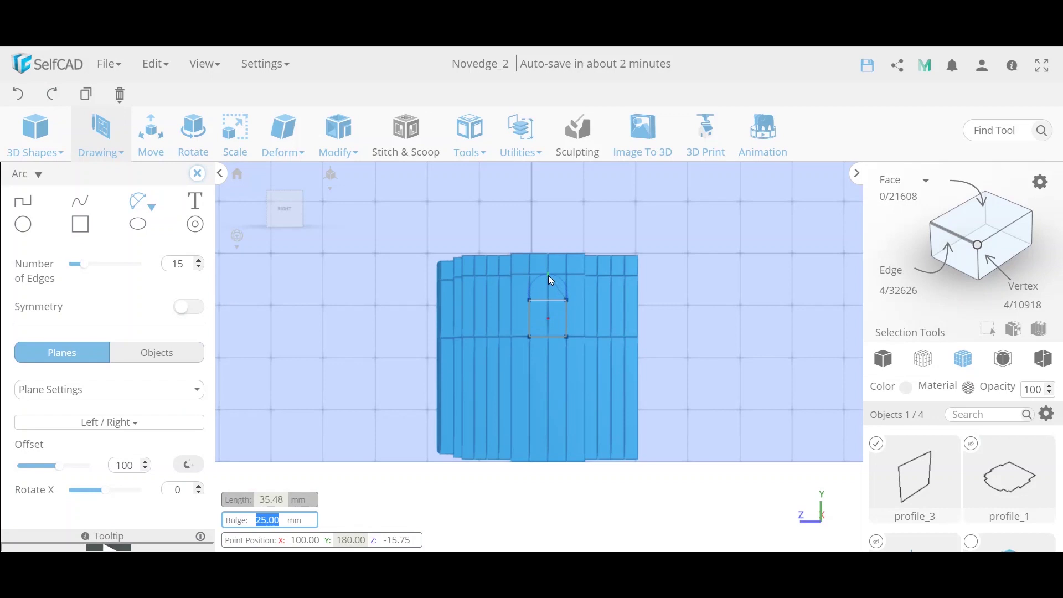
click(548, 276)
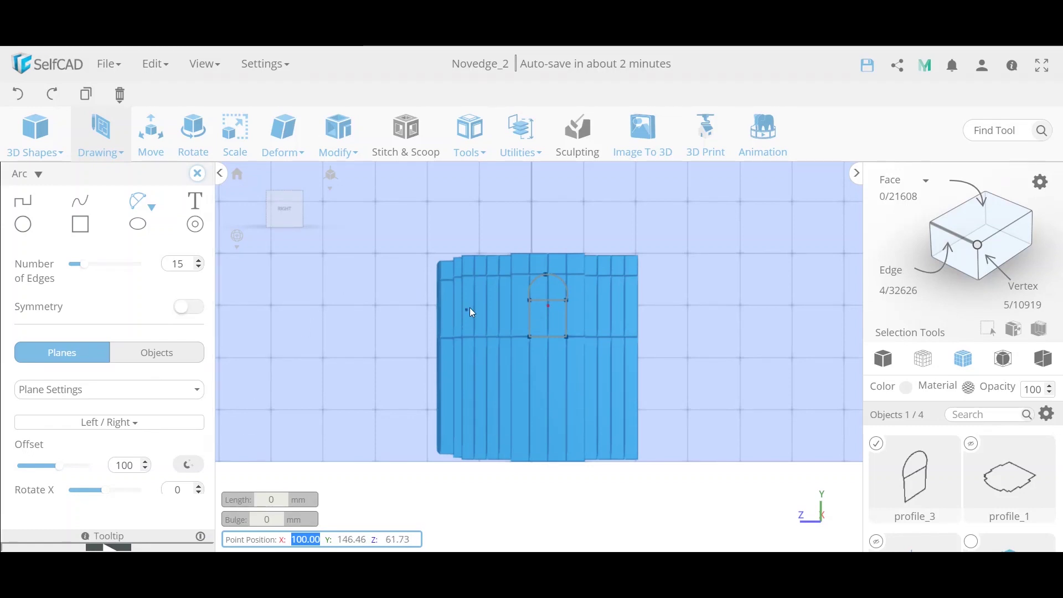
Magnet the drawing plane's offset to the recessed wall beside the arch and switch back to the Rectangle tool
click(188, 464)
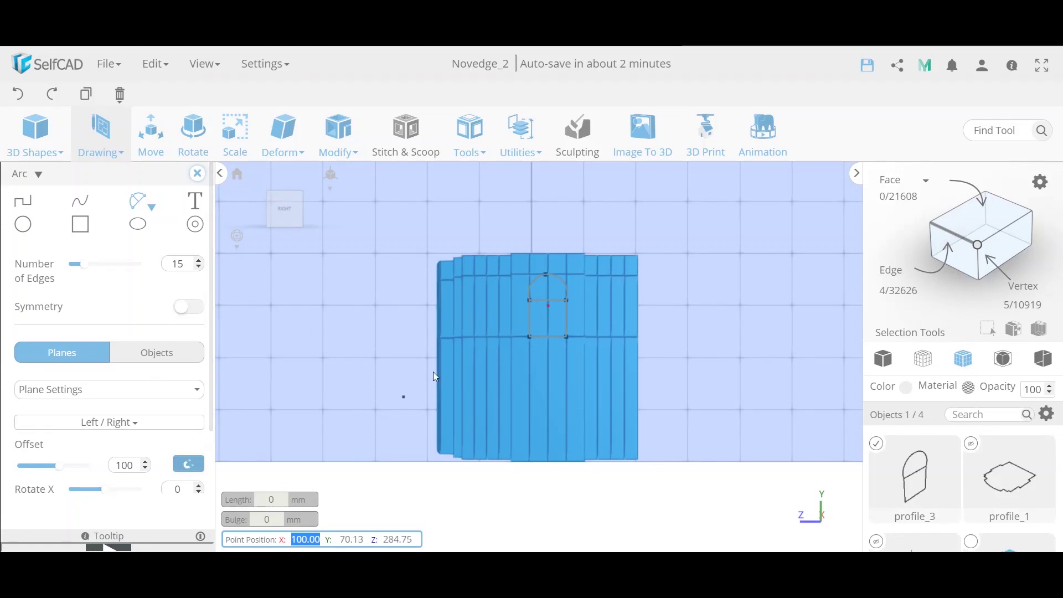
click(485, 312)
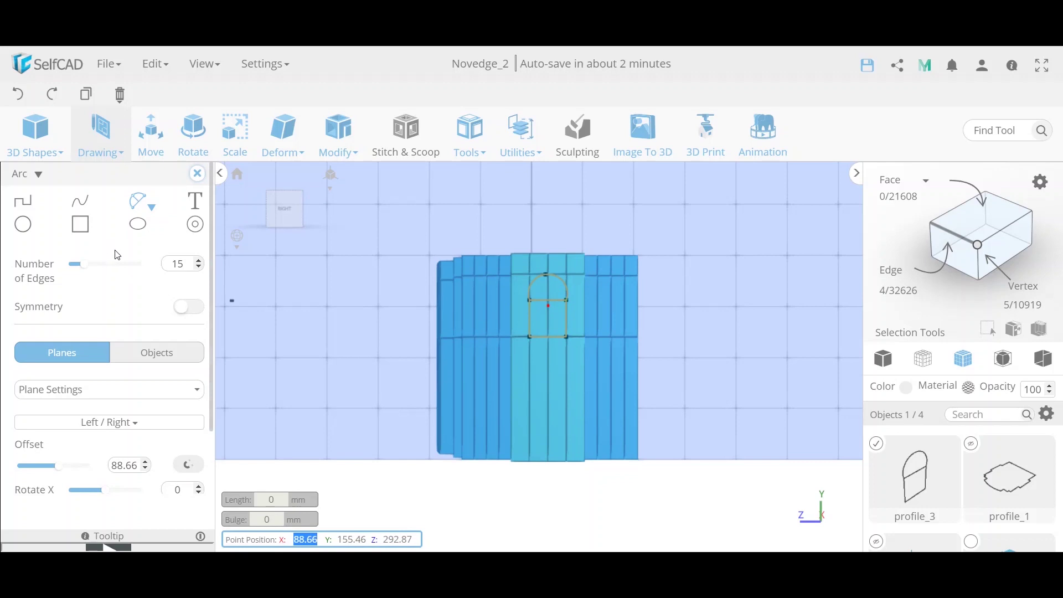
click(83, 224)
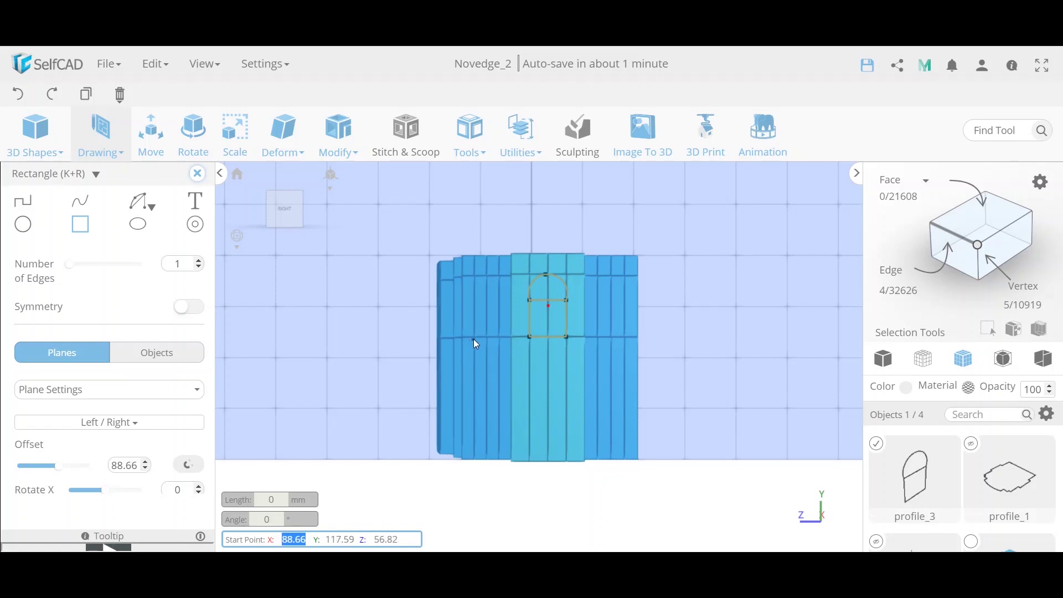
scroll(474, 336, up, 3)
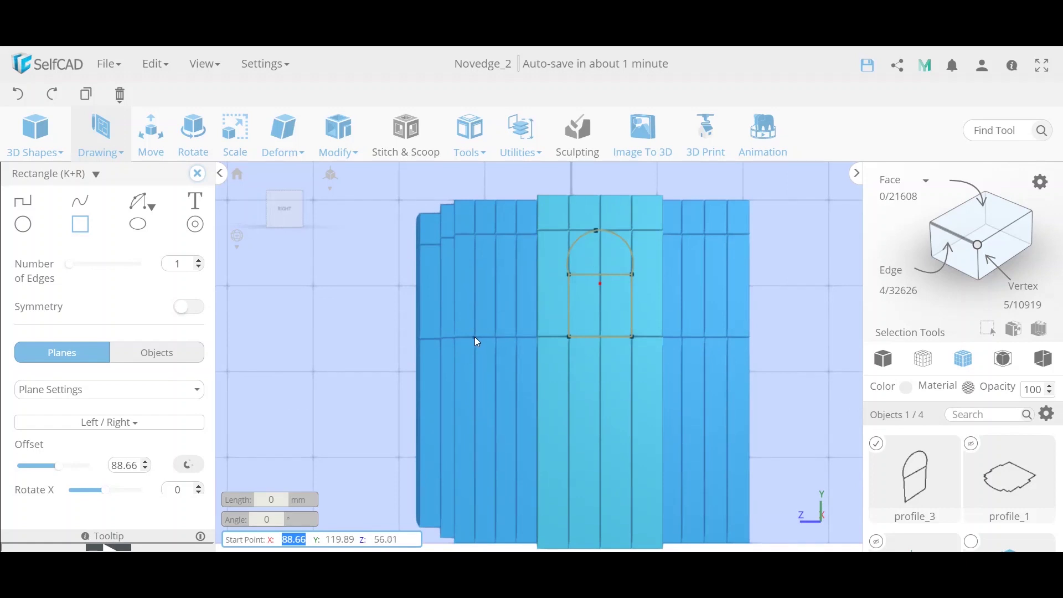
click(474, 337)
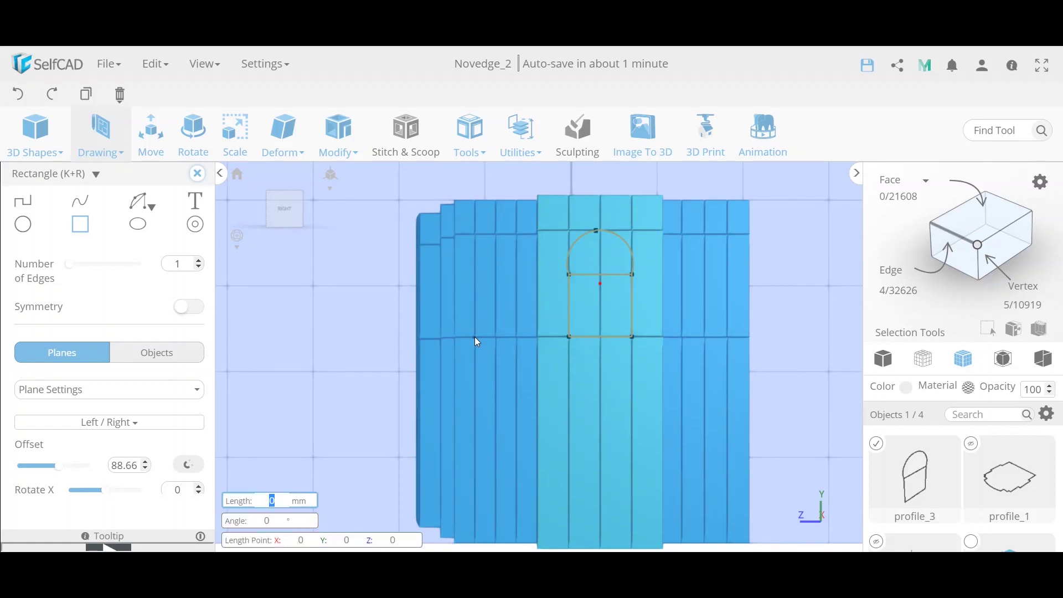
click(516, 337)
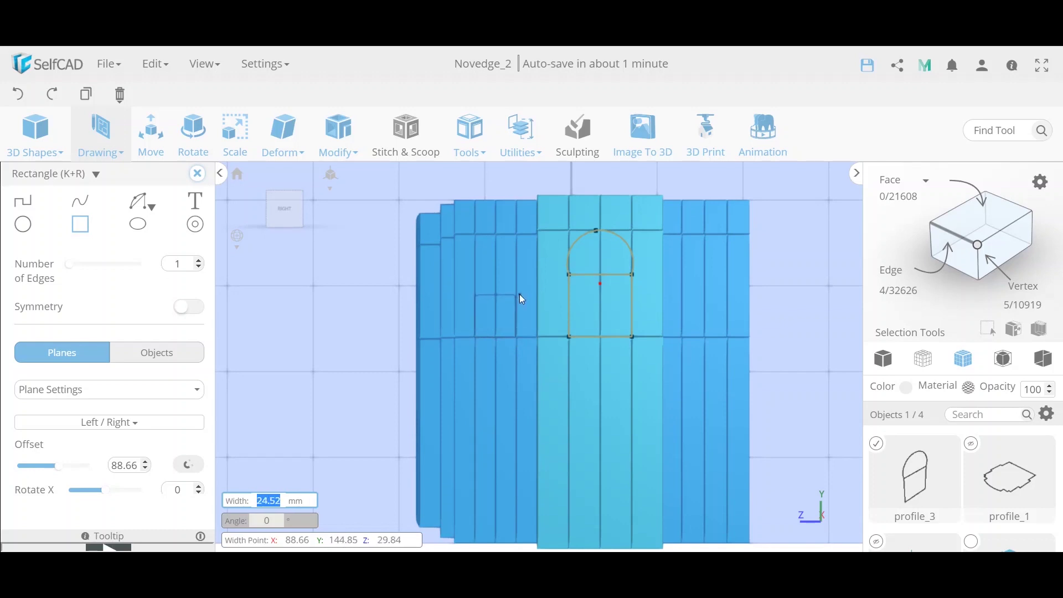
text(45)
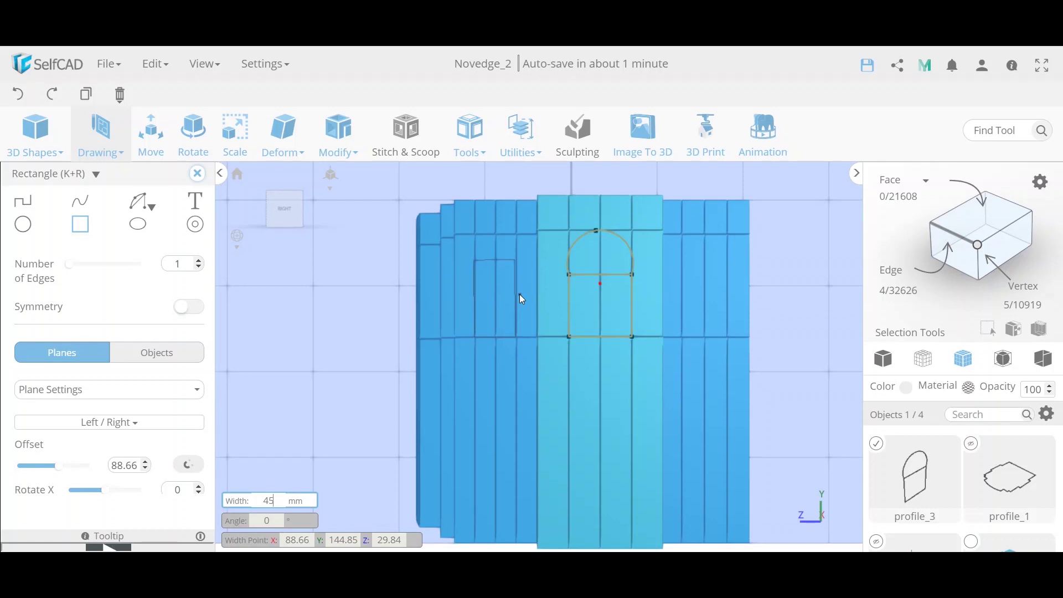
key(Return)
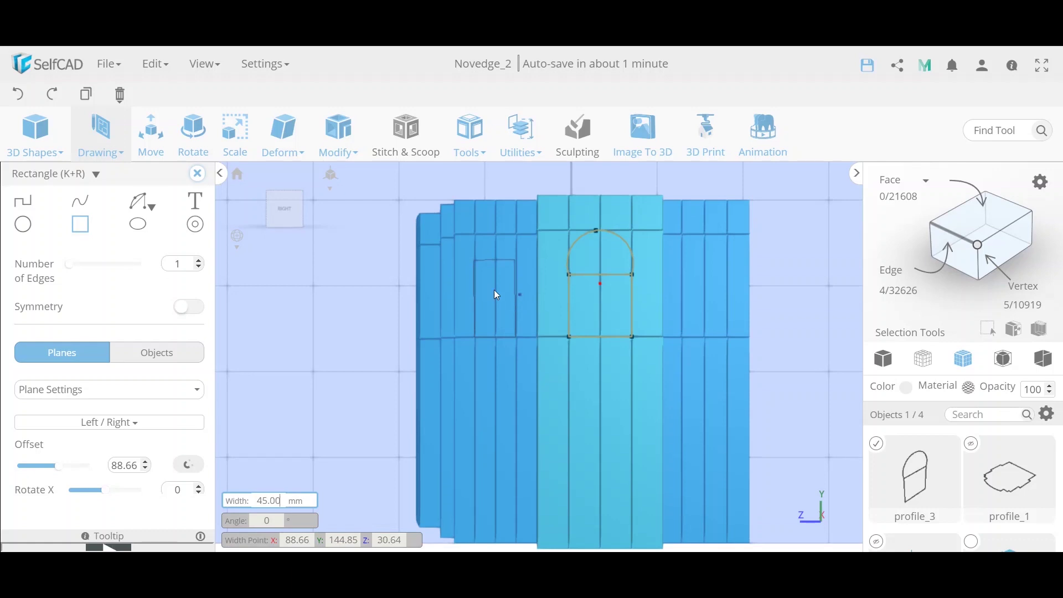
click(19, 96)
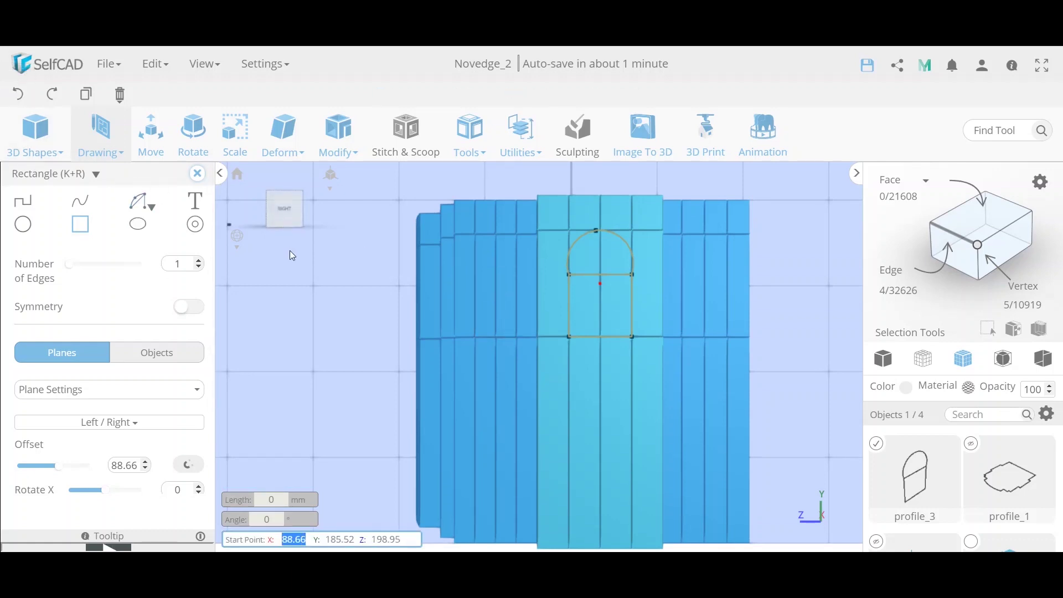
Try to magnet the drawing plane's offset again at the recessed wall's lower band line
click(188, 464)
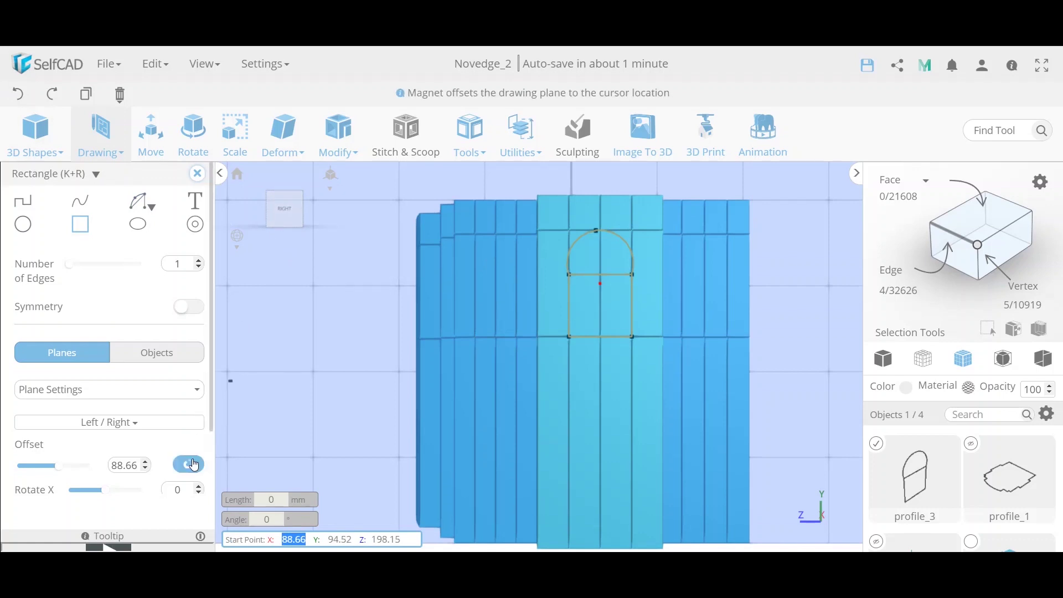
click(499, 340)
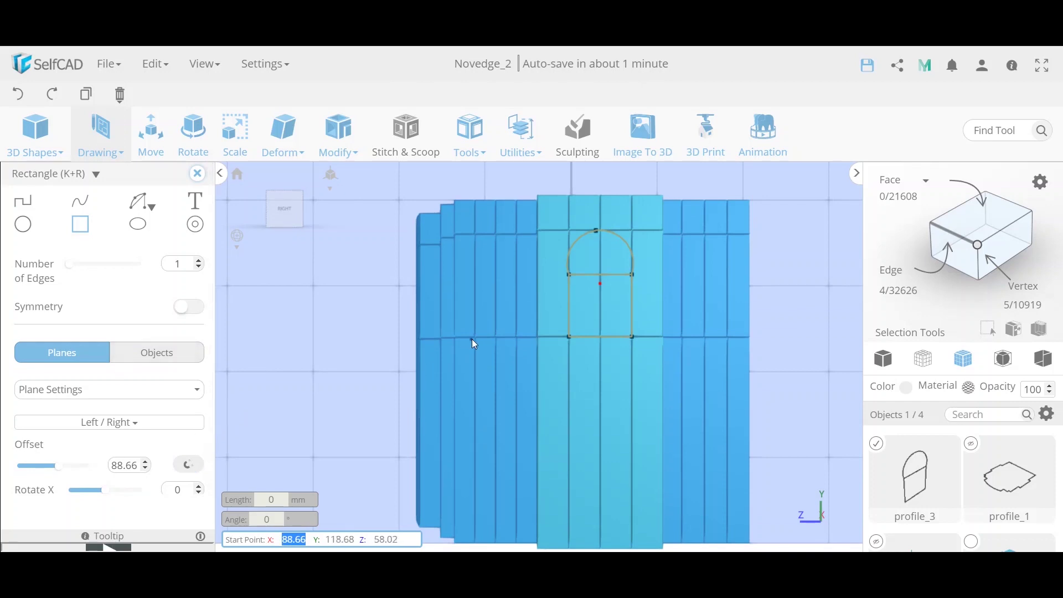
scroll(474, 335, up, 3)
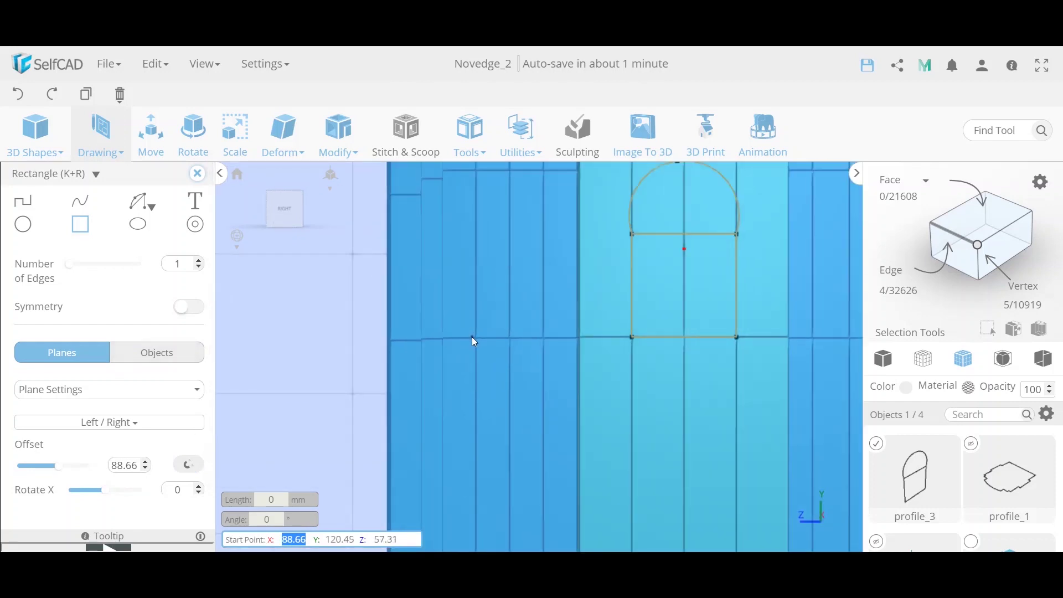
scroll(472, 336, down, 5)
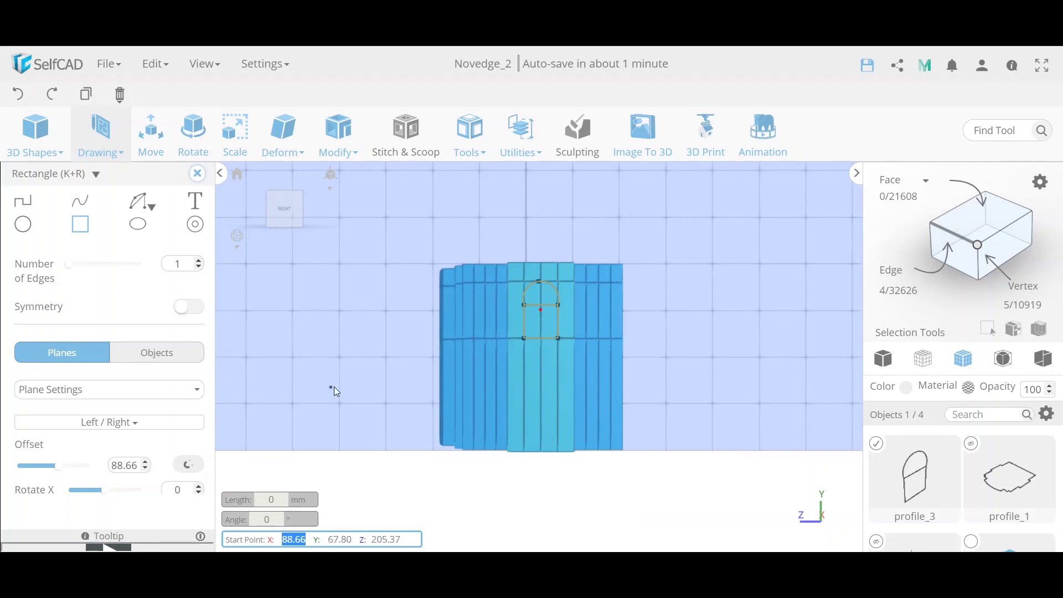
drag(422, 475, 458, 493)
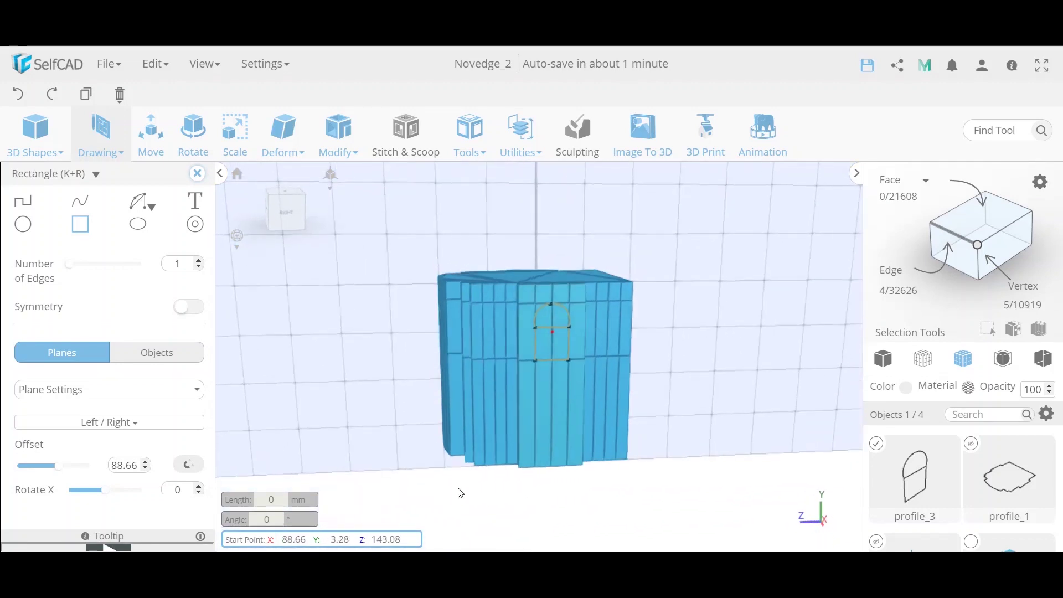
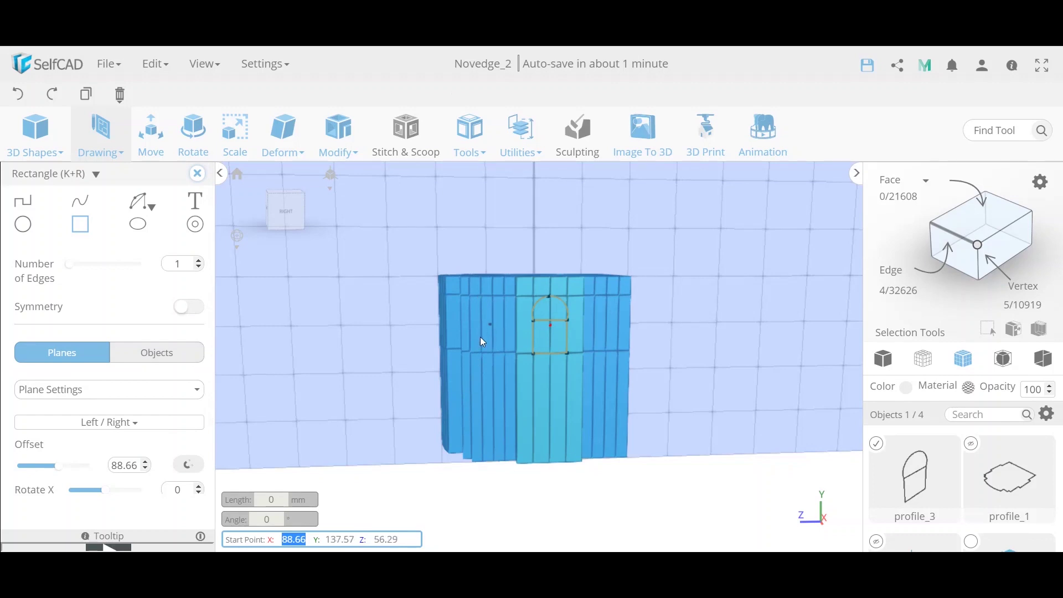
Switch the rectangle sketching from drawing planes to drawing directly on object surfaces
click(161, 355)
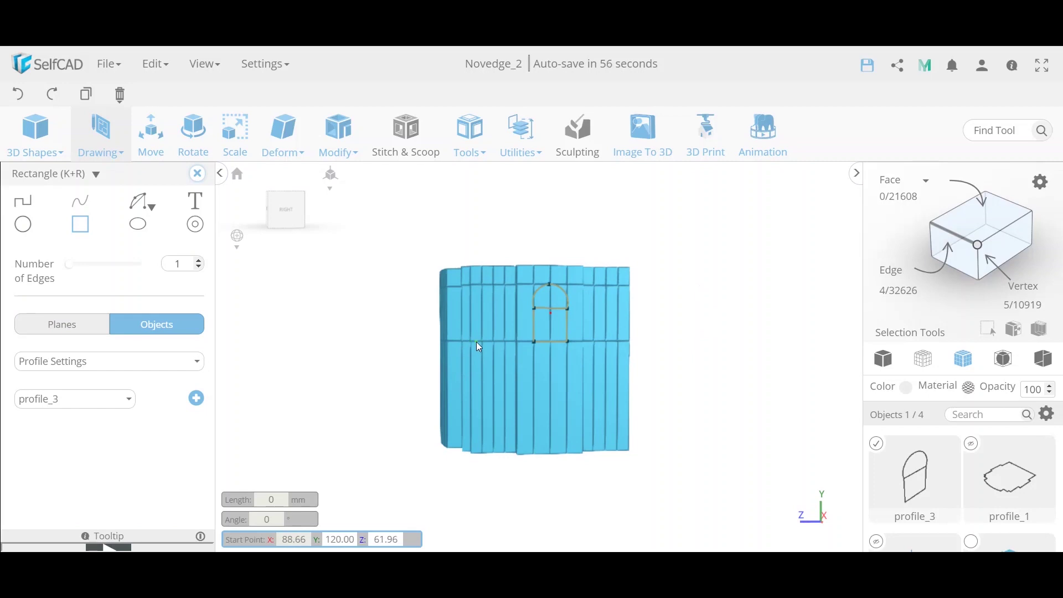
right_drag(484, 233, 487, 260)
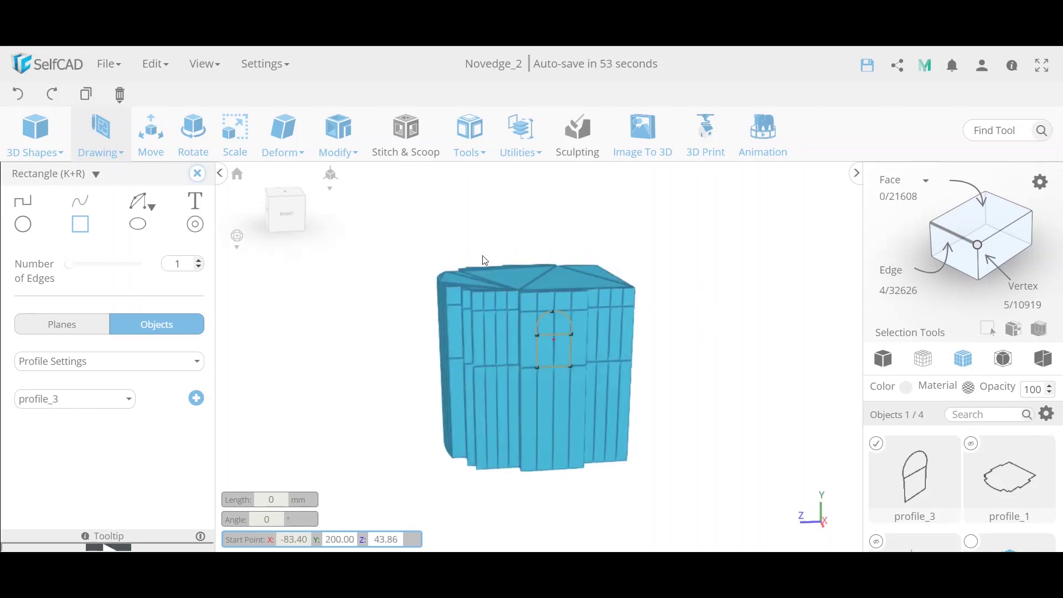
Try a window on the recessed wall with a 24.12 by 30 mm rectangle capped by an arc, and undo it
click(489, 362)
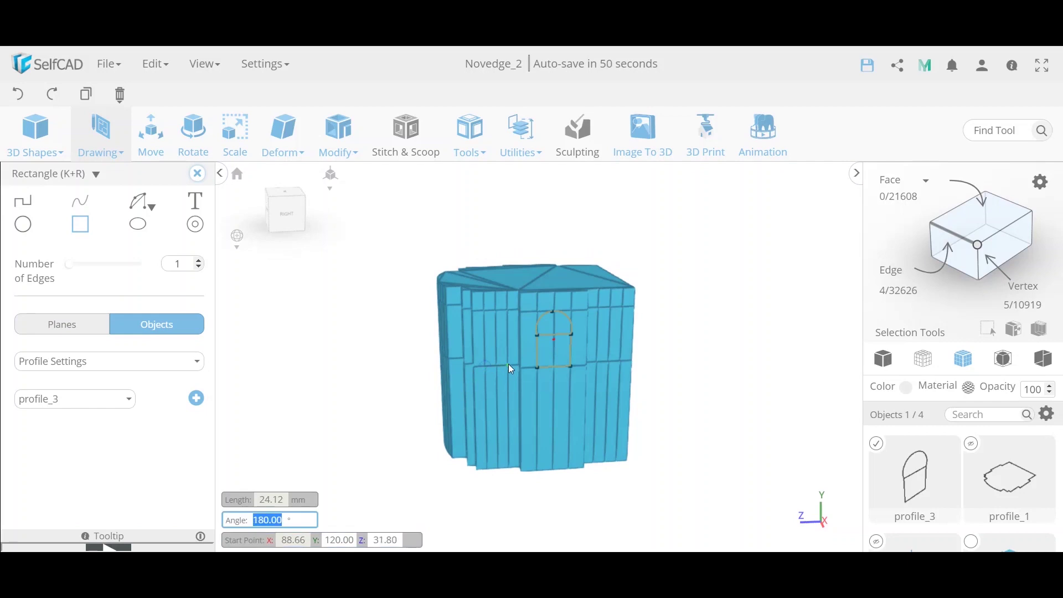
click(510, 364)
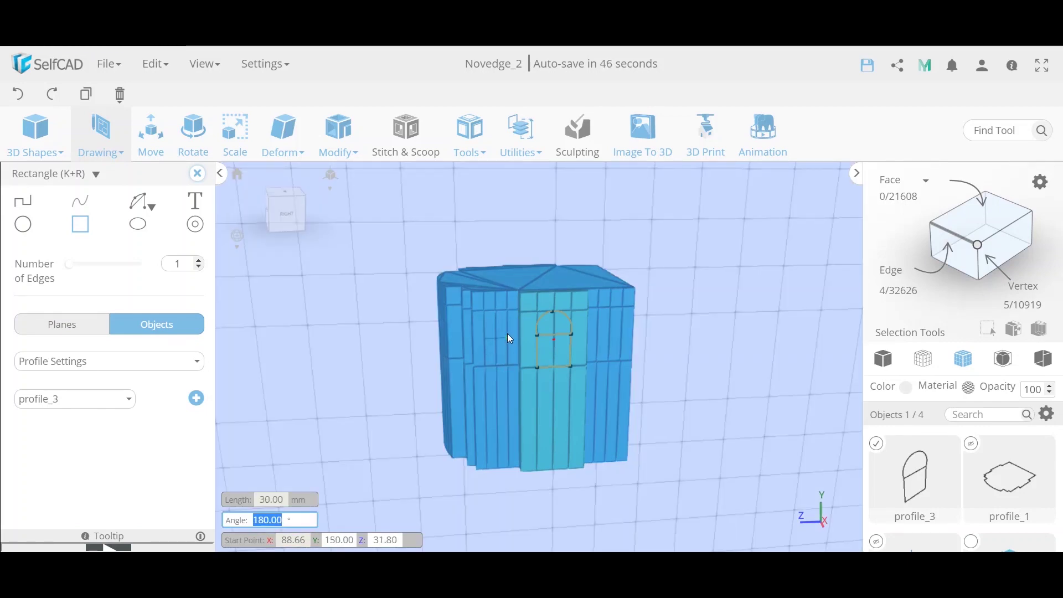
click(508, 334)
mouse_move(140, 201)
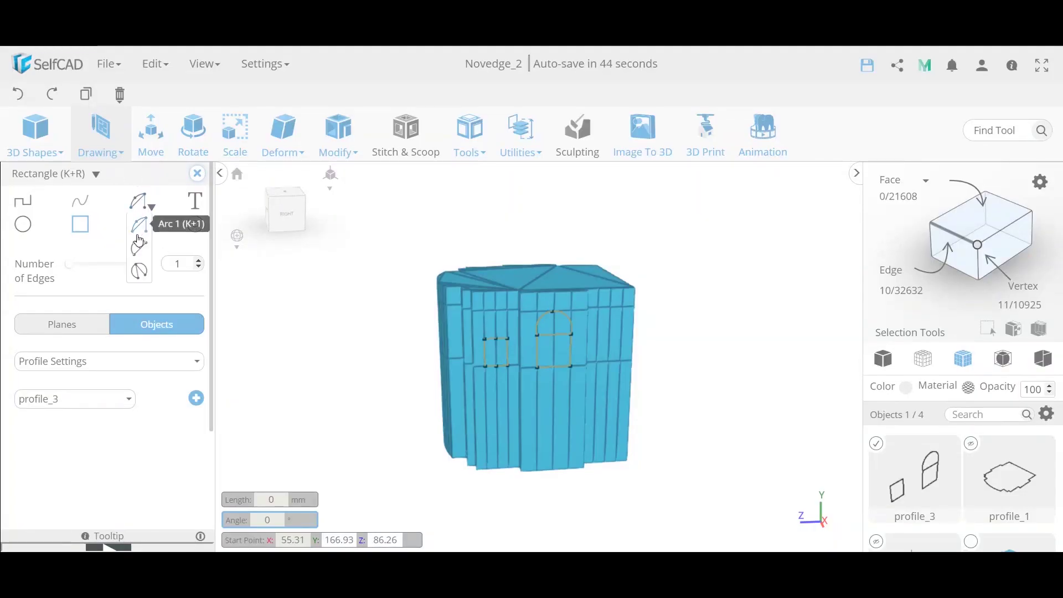
click(139, 243)
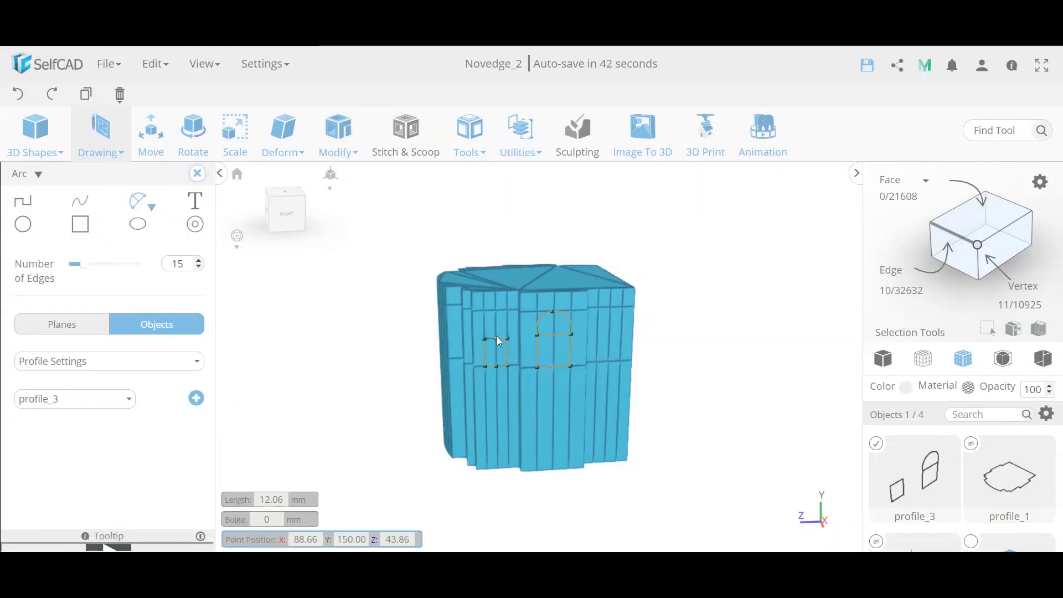
click(507, 338)
click(494, 311)
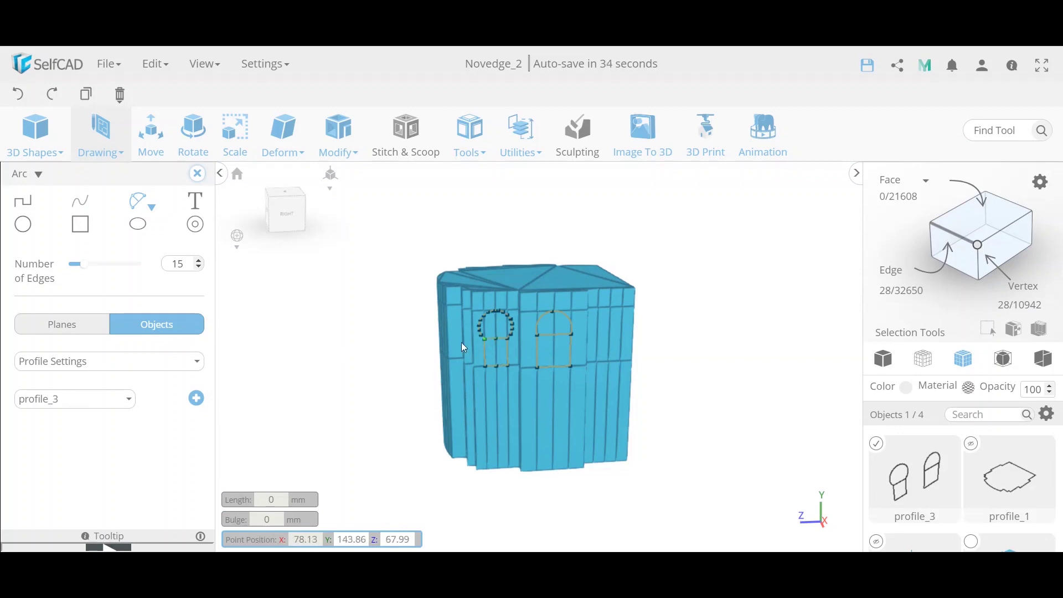
click(19, 95)
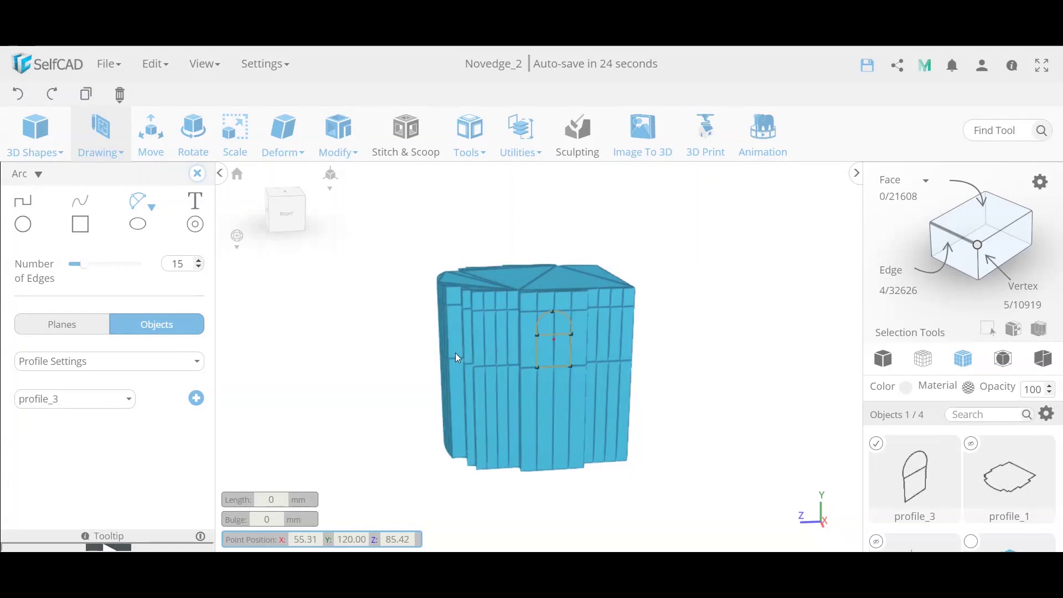
Try to draw separate arcs near the upper band line on both recessed walls, starting with one 24.12 mm wide, and undo them
click(486, 325)
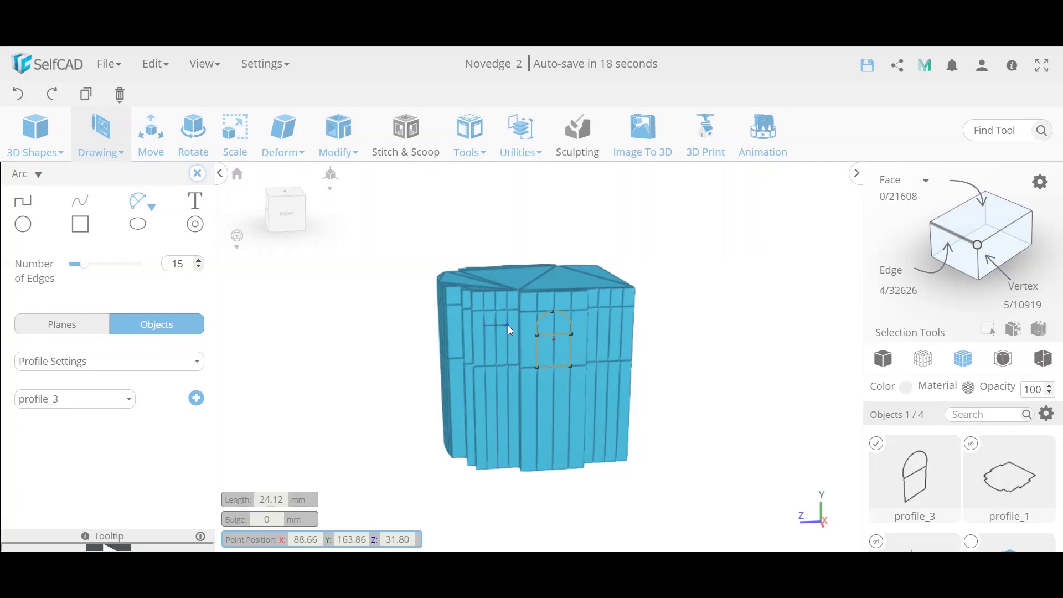
click(509, 326)
click(501, 314)
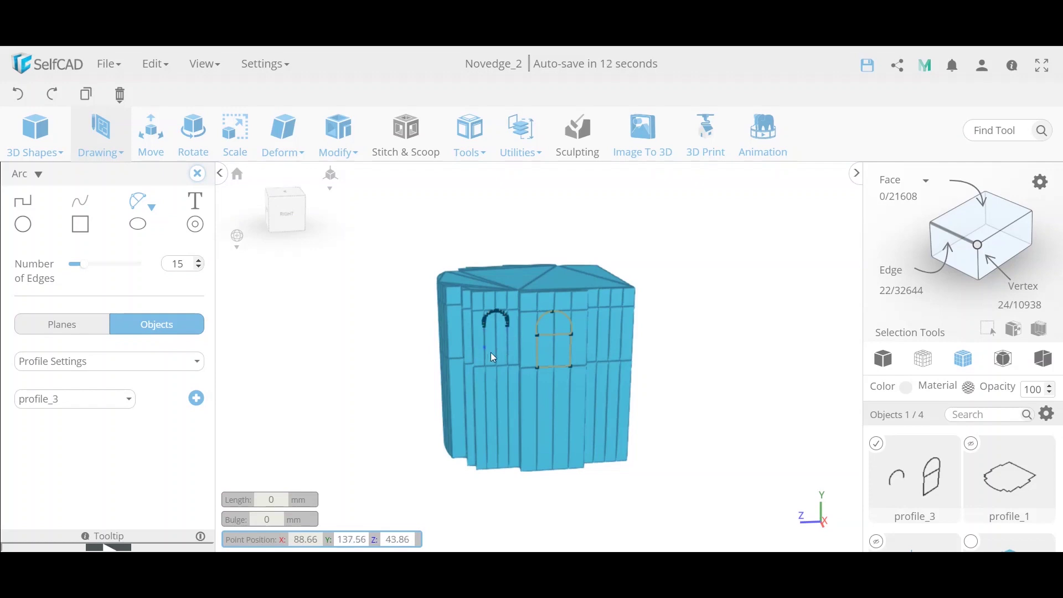
click(599, 309)
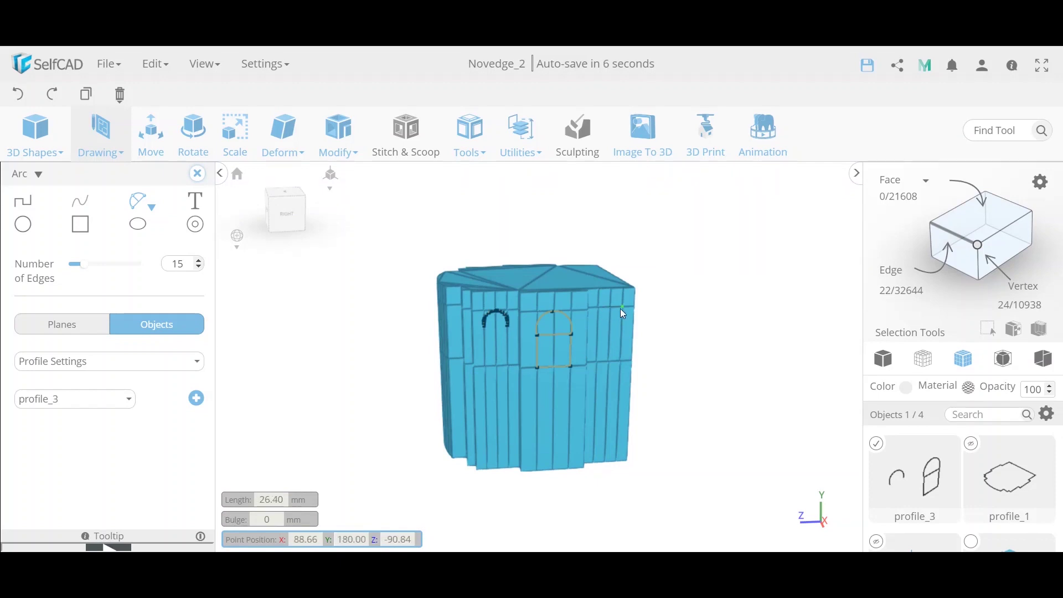
key(Escape)
click(17, 94)
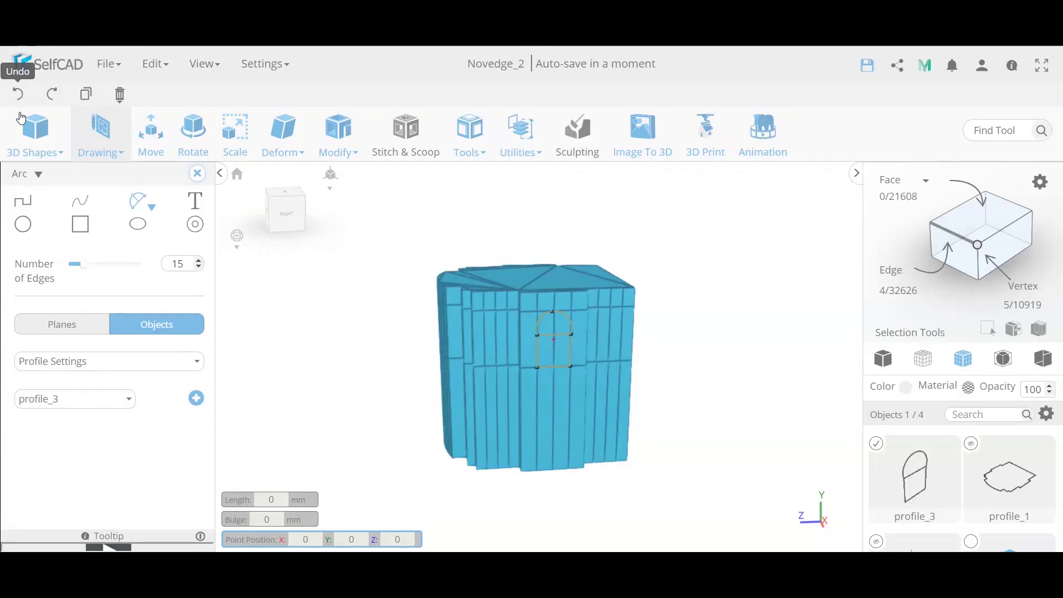
Draw a horizontal line across the full facade, slightly below the upper band line and through the central arch
click(23, 200)
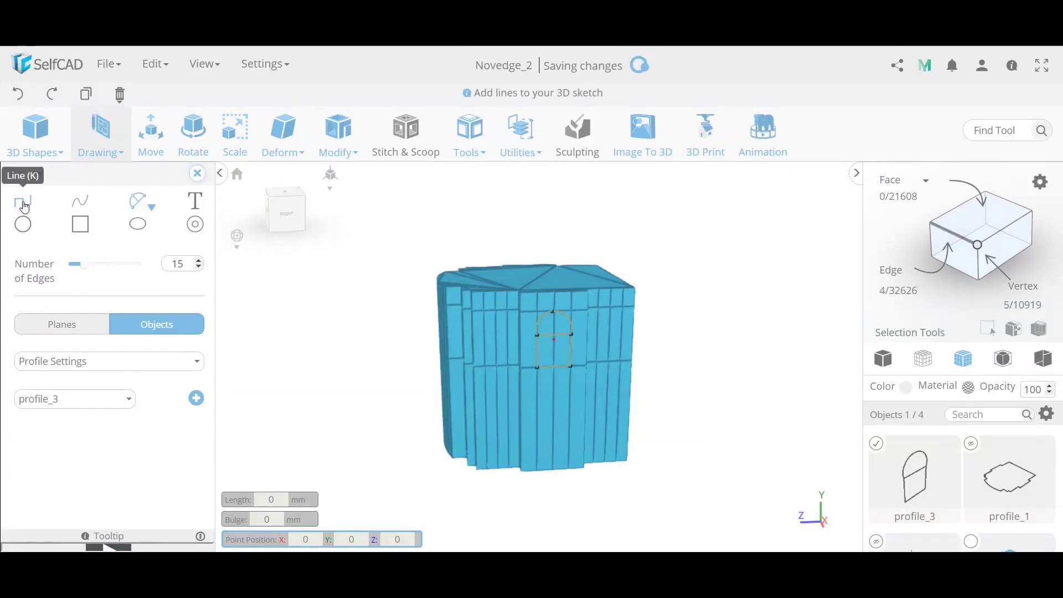
click(466, 328)
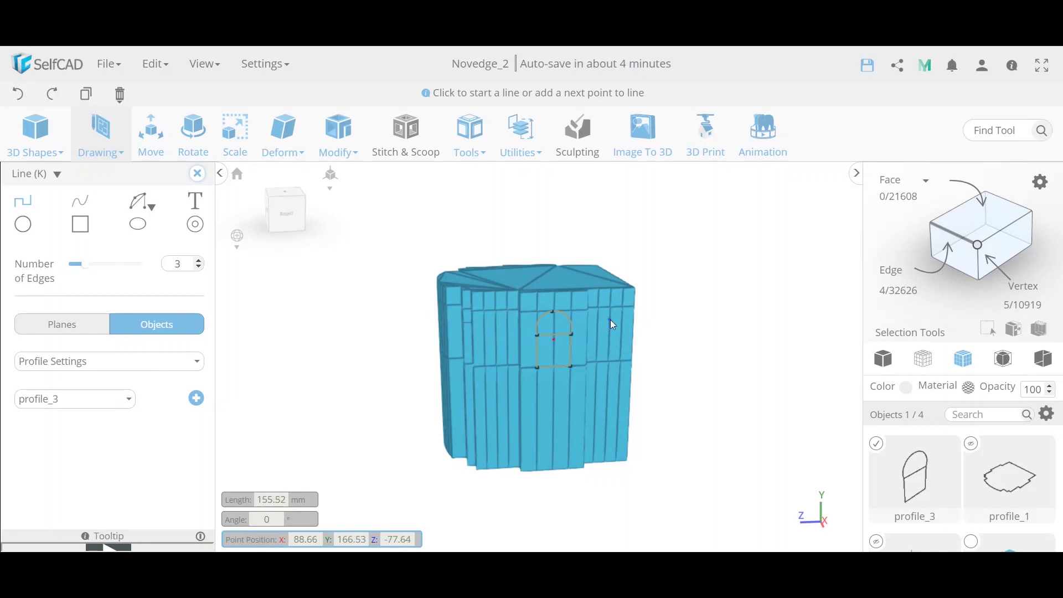
click(636, 325)
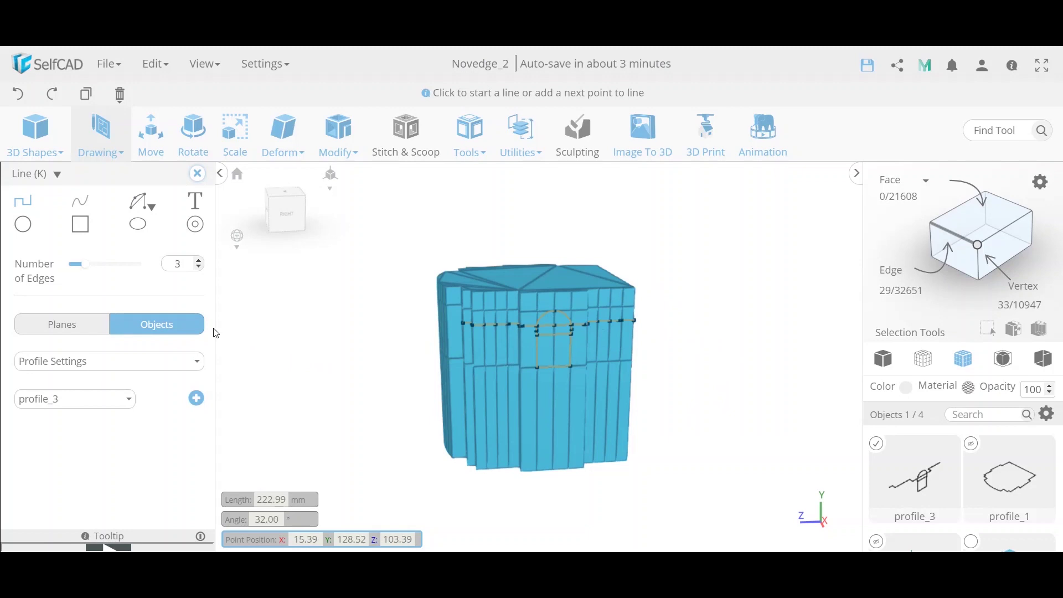
Draw an arc on each recessed wall from the horizontal line up to the upper band line, spanning the two middle panels, and finish drawing
right_drag(719, 368, 683, 365)
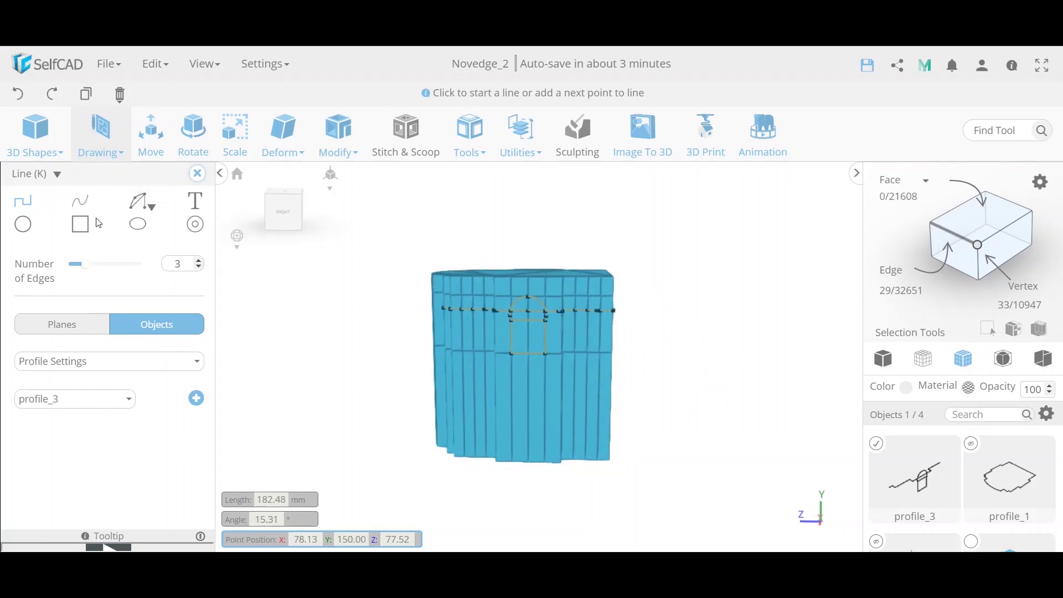
click(145, 204)
click(139, 246)
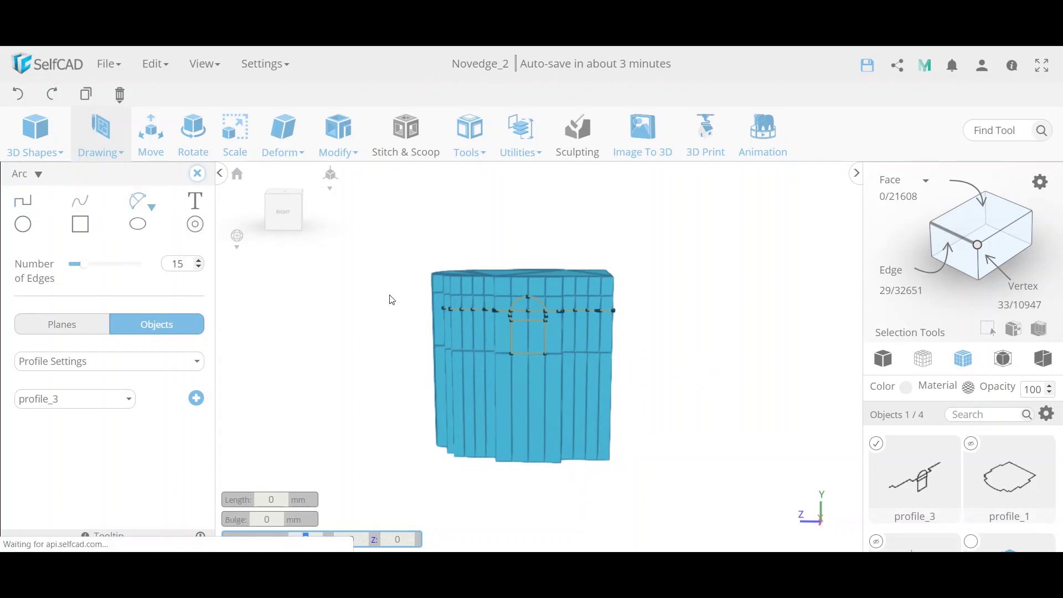
click(485, 308)
click(472, 301)
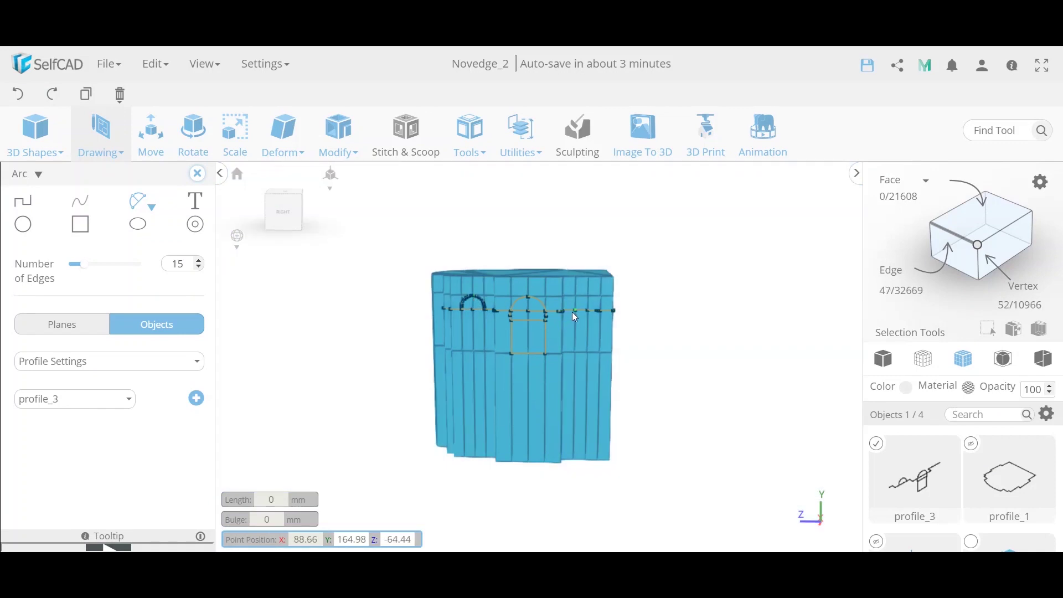
click(599, 311)
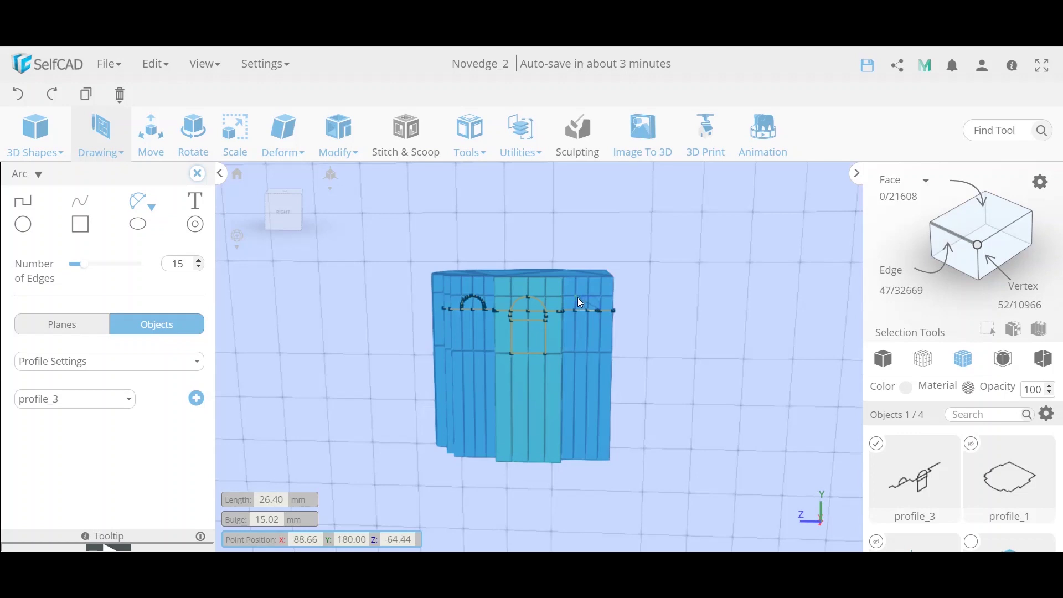
click(588, 301)
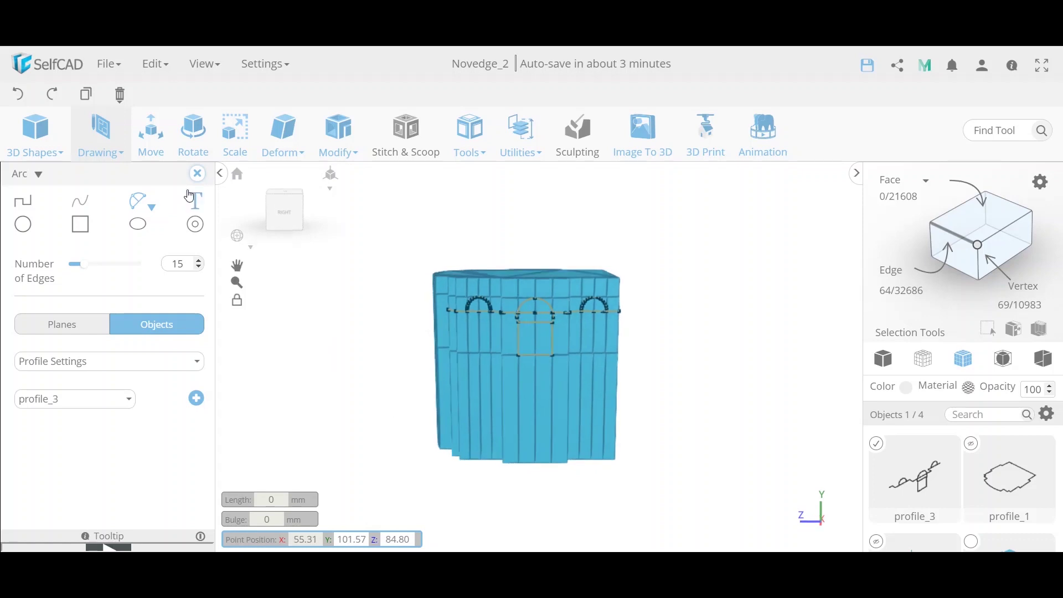
click(198, 174)
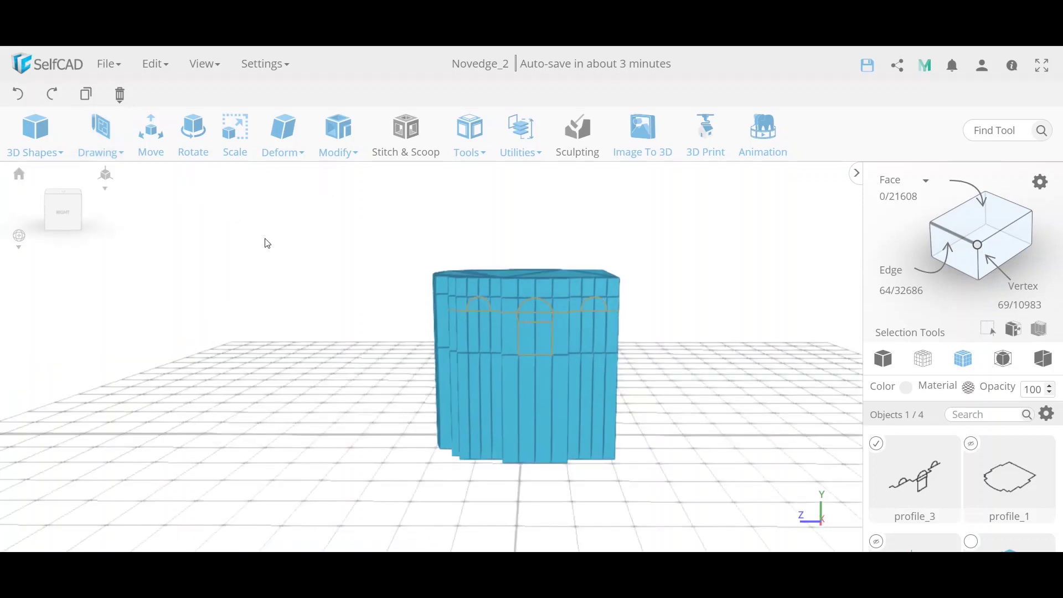
Select the line segments beneath both side arcs and move them straight down to the lower band line at Y 119.97
click(957, 238)
click(480, 316)
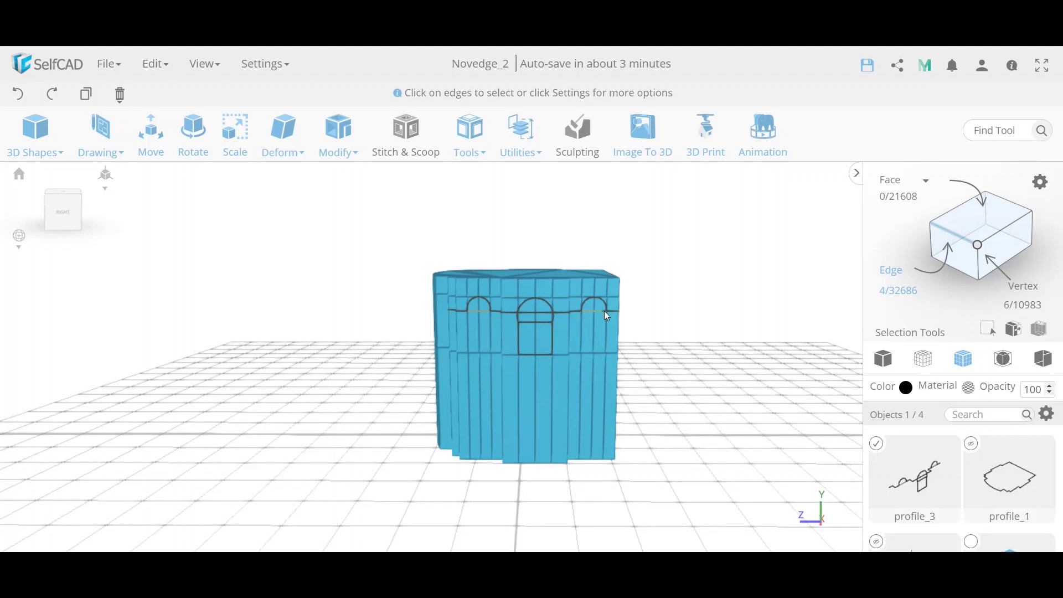
scroll(603, 316, up, 4)
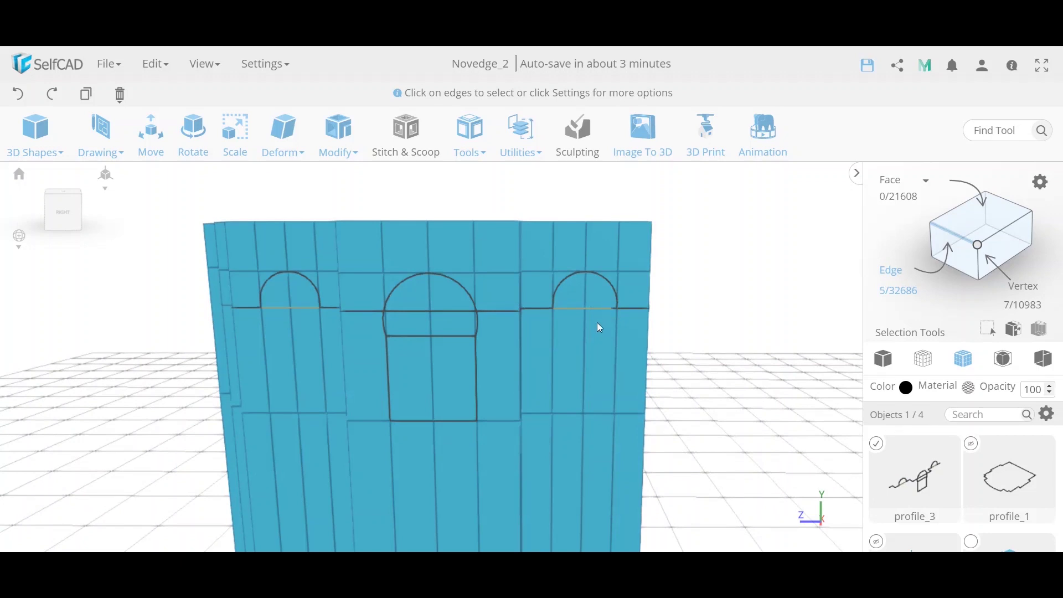
drag(607, 300, 614, 315)
scroll(313, 352, down, 5)
click(149, 145)
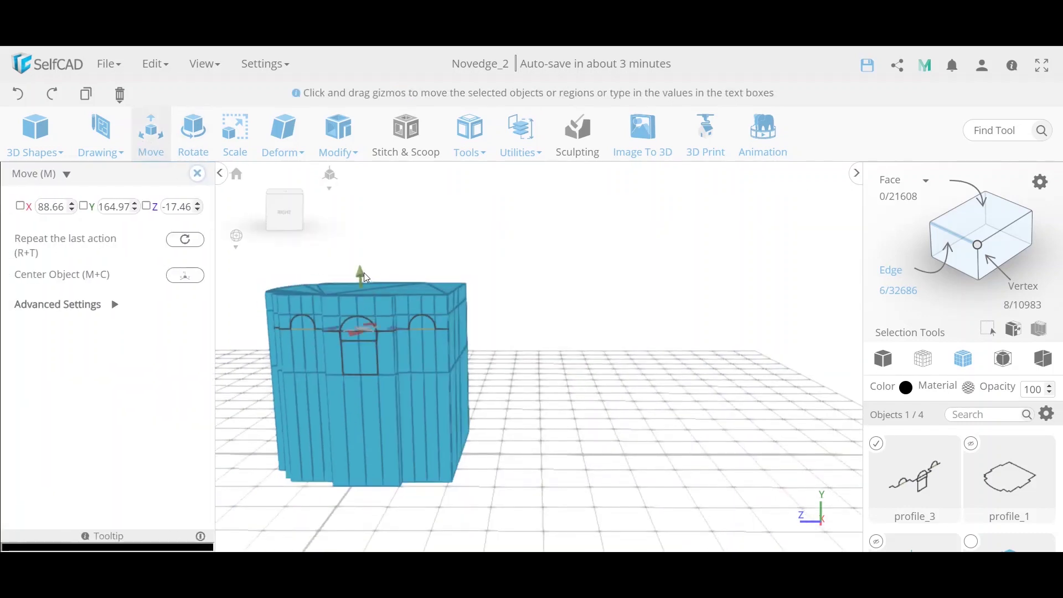
drag(357, 287, 361, 318)
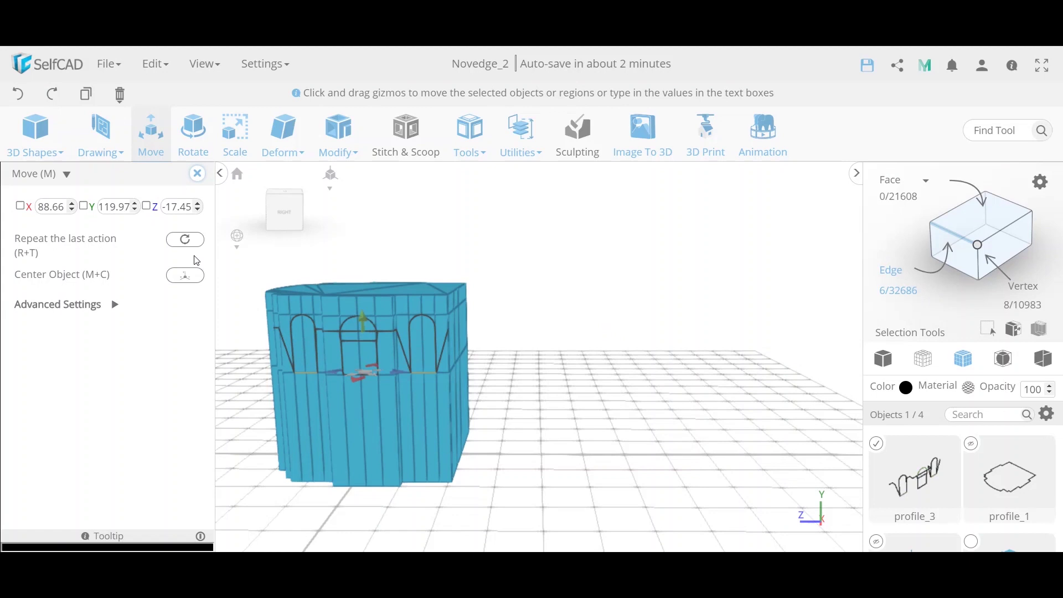
click(197, 173)
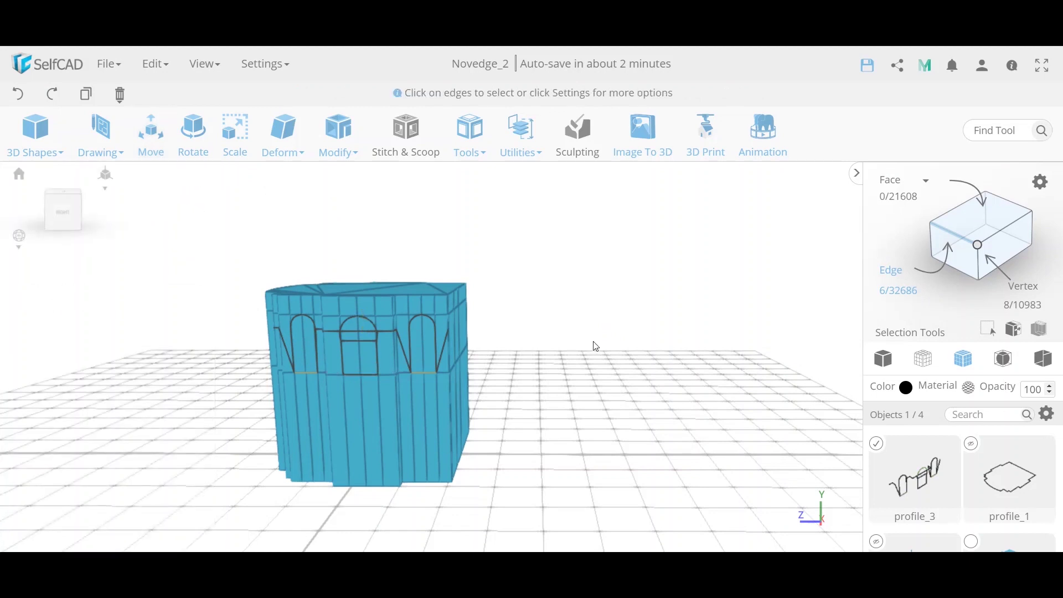
Delete the leftover lines inside the central arch and the horizontal and slanted connecting lines between the three windows
click(979, 220)
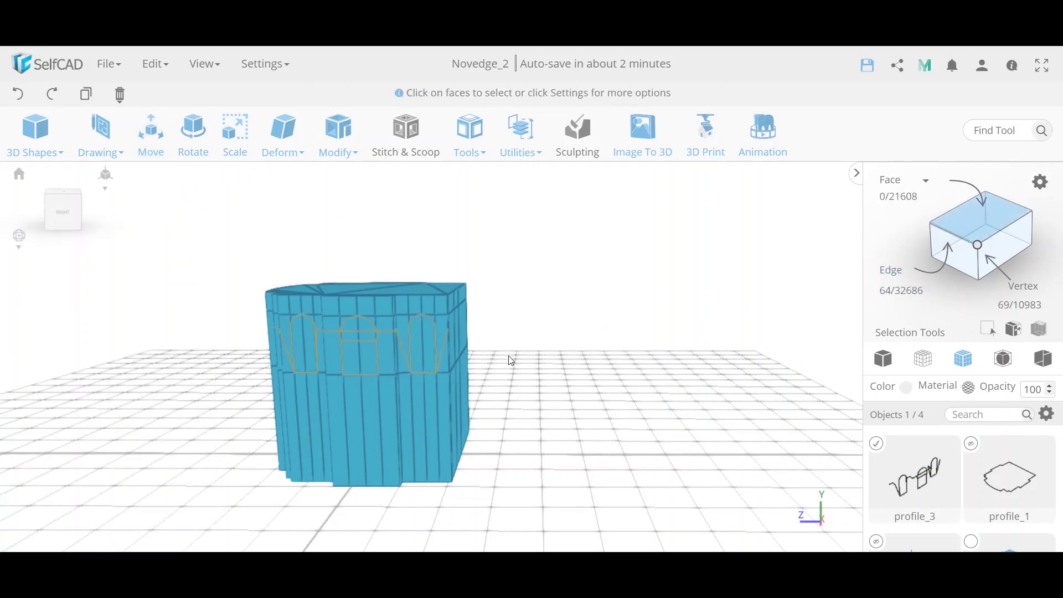
click(363, 334)
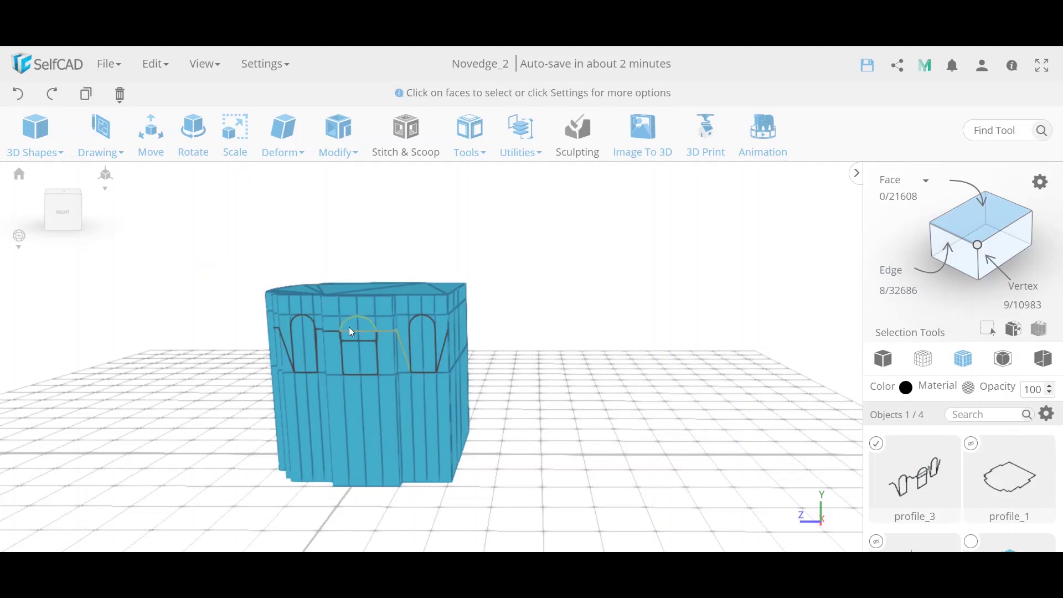
click(281, 335)
click(280, 334)
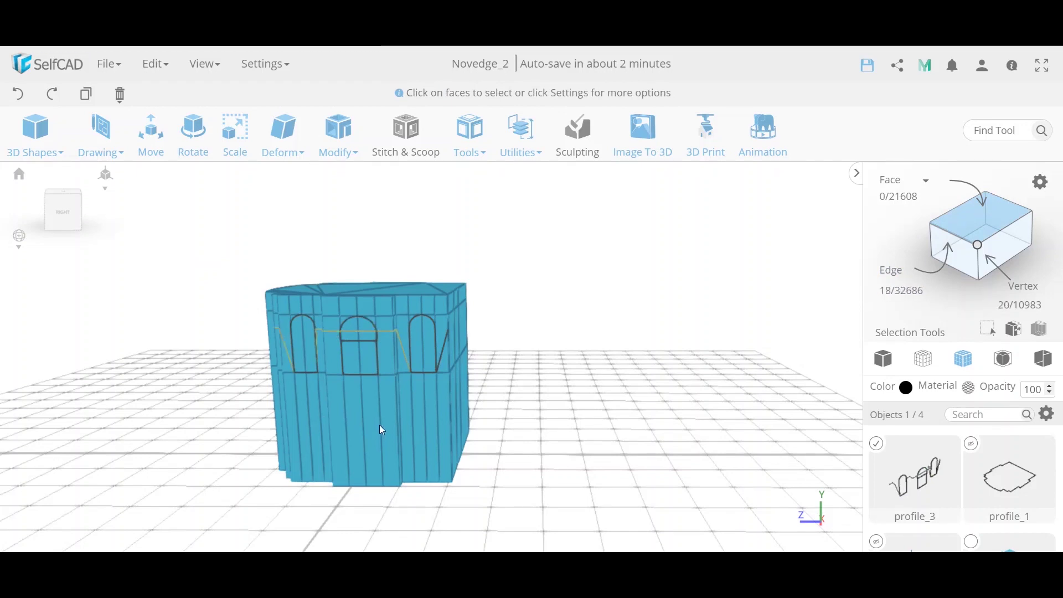
click(445, 355)
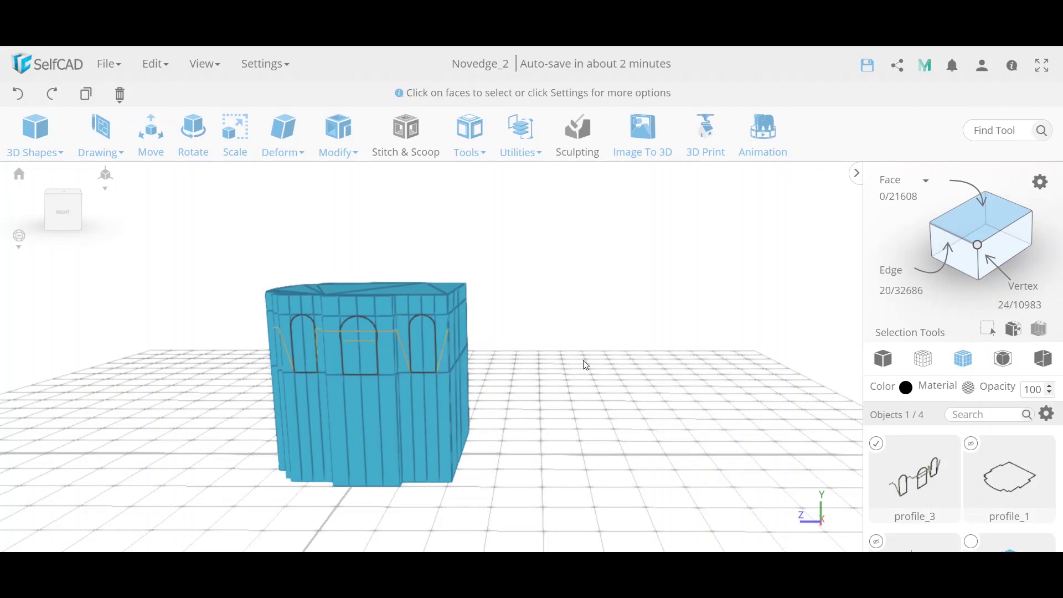
key(Delete)
key(Return)
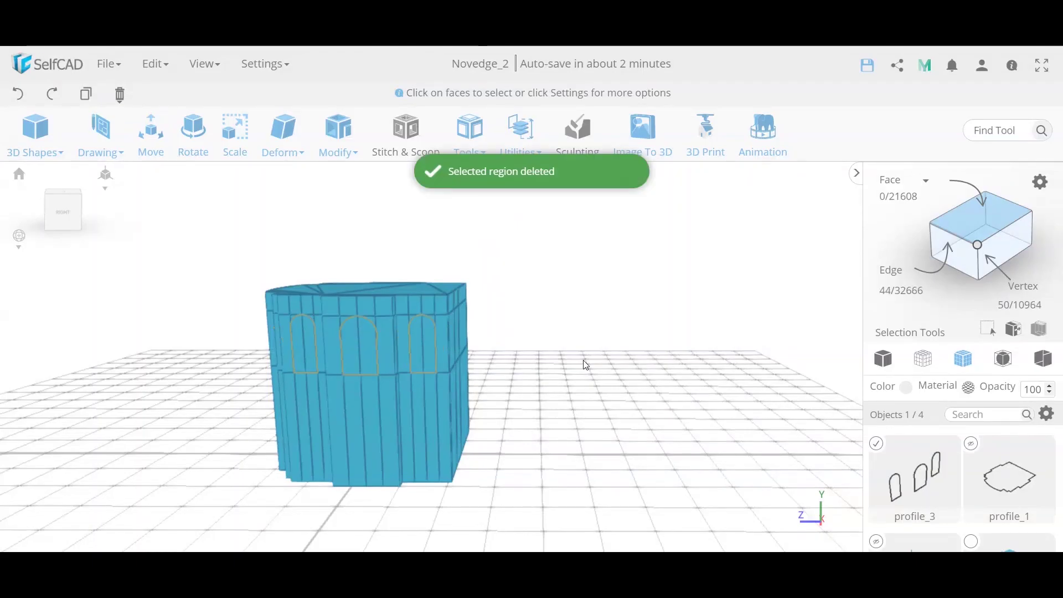
Copy the three arched window profiles straight down to the lower part of the walls, at Y 40.48
drag(587, 366, 607, 363)
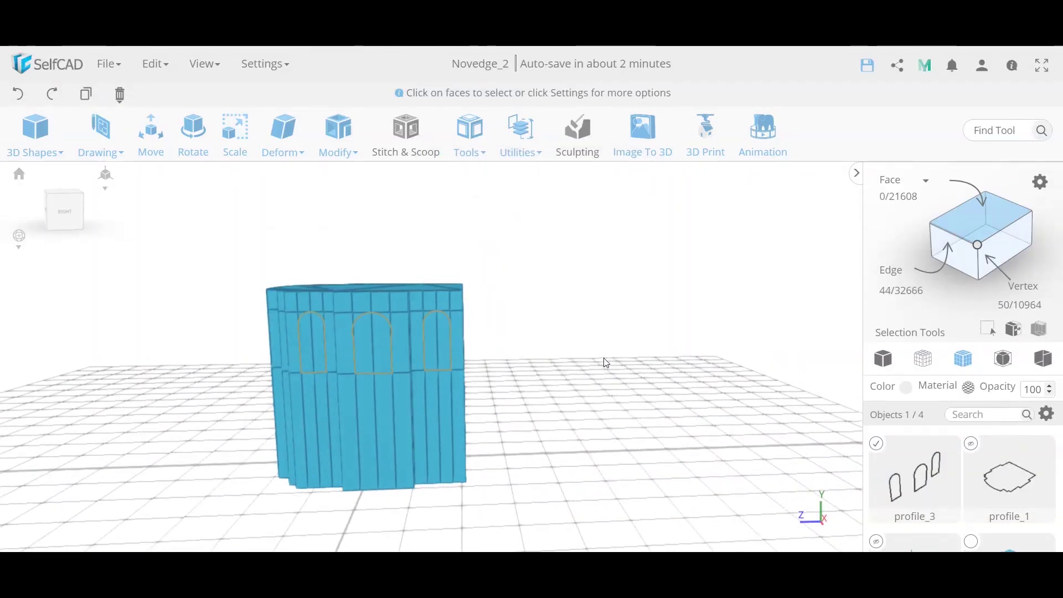
click(167, 149)
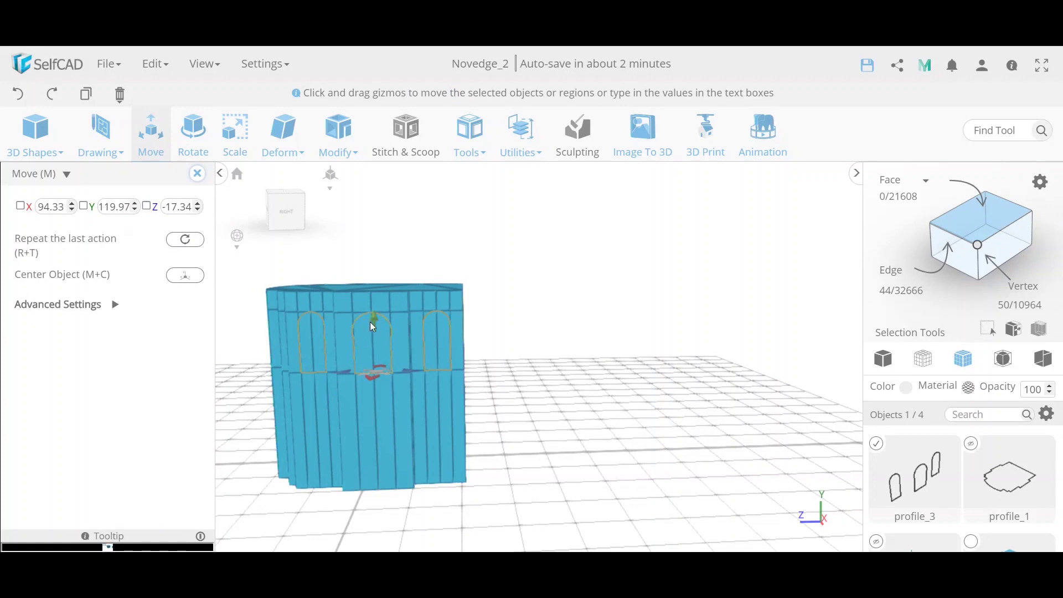
drag(372, 325, 386, 455)
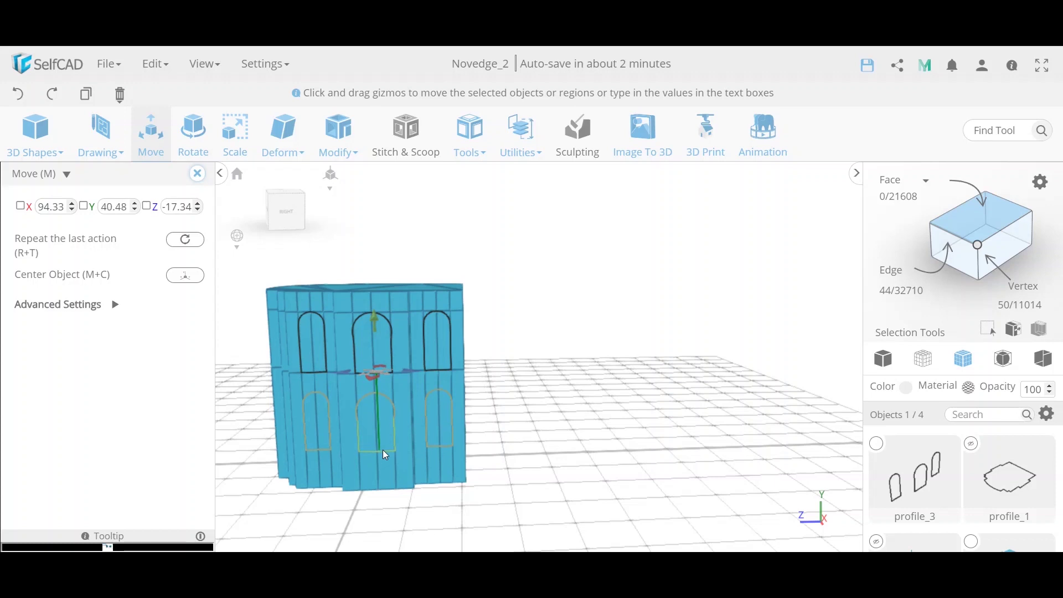
key(ctrl+c)
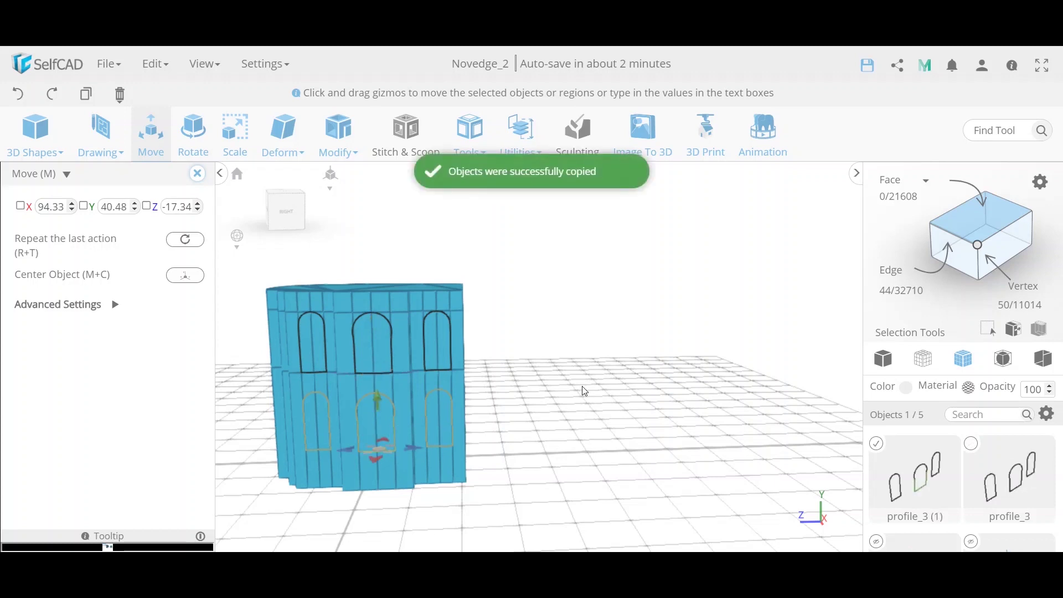
Merge the upper and lower arched window profiles into one object and rename it "Side windows"
click(971, 450)
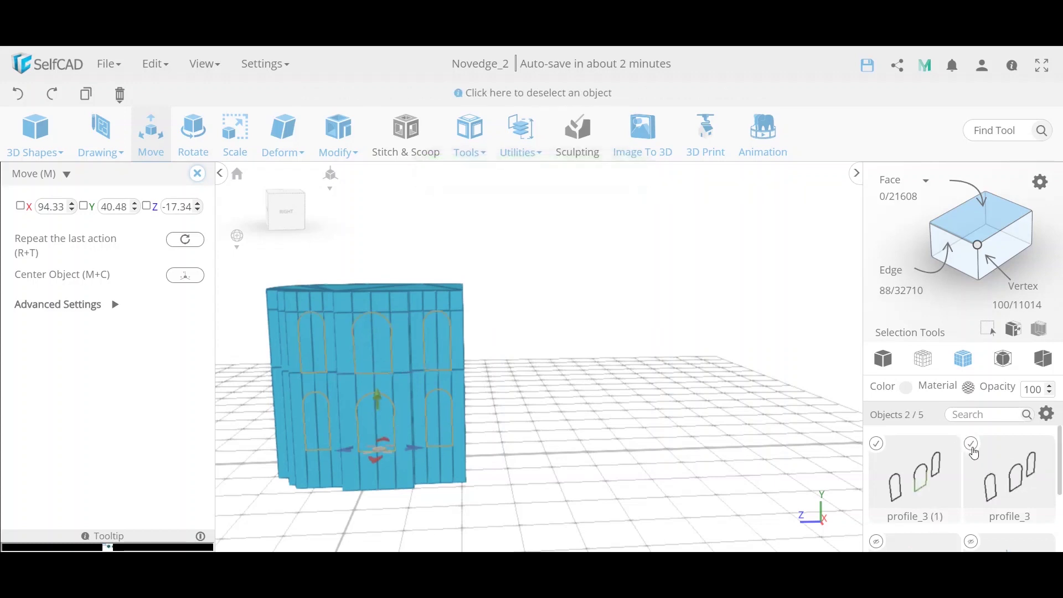
click(516, 161)
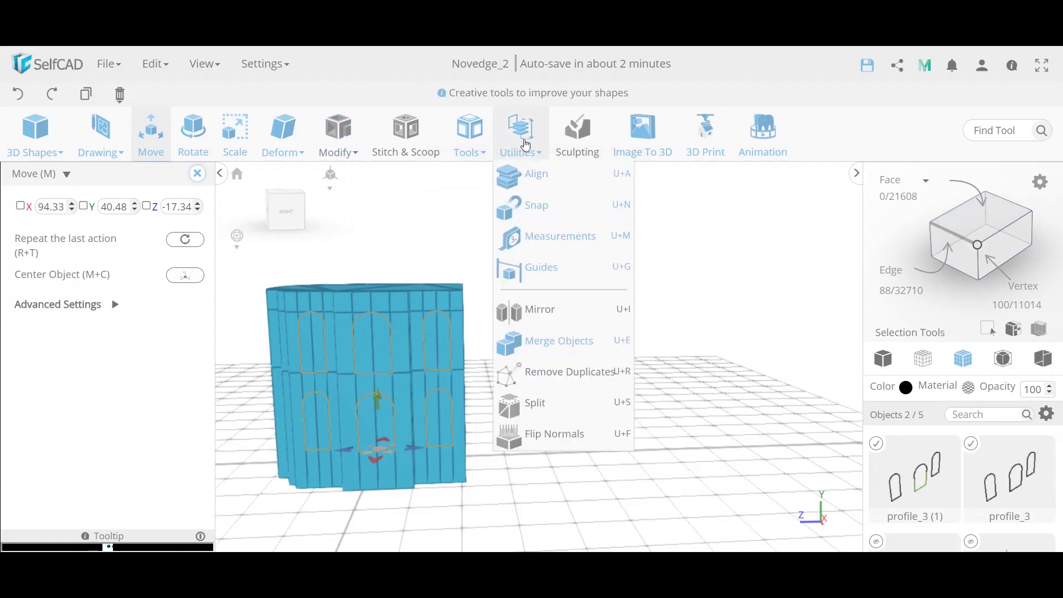
click(589, 349)
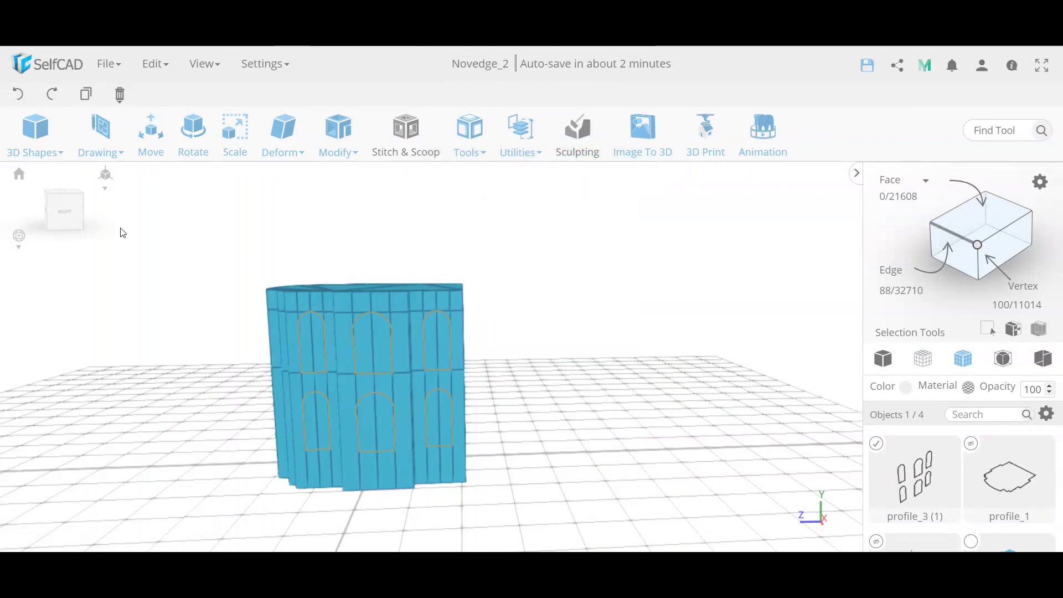
double_click(926, 517)
text(Side wi)
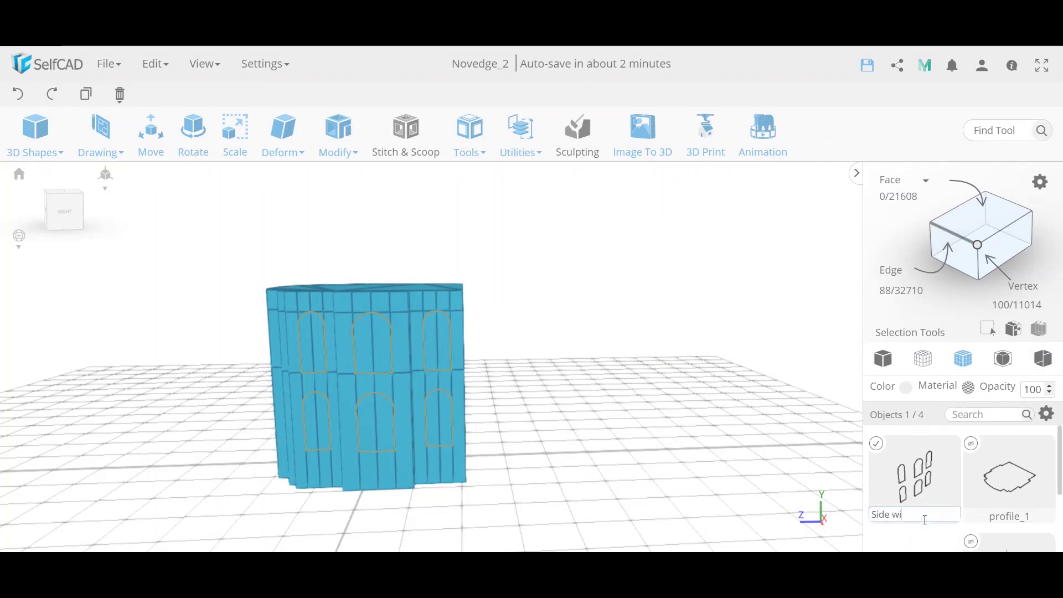
text(ws)
key(Return)
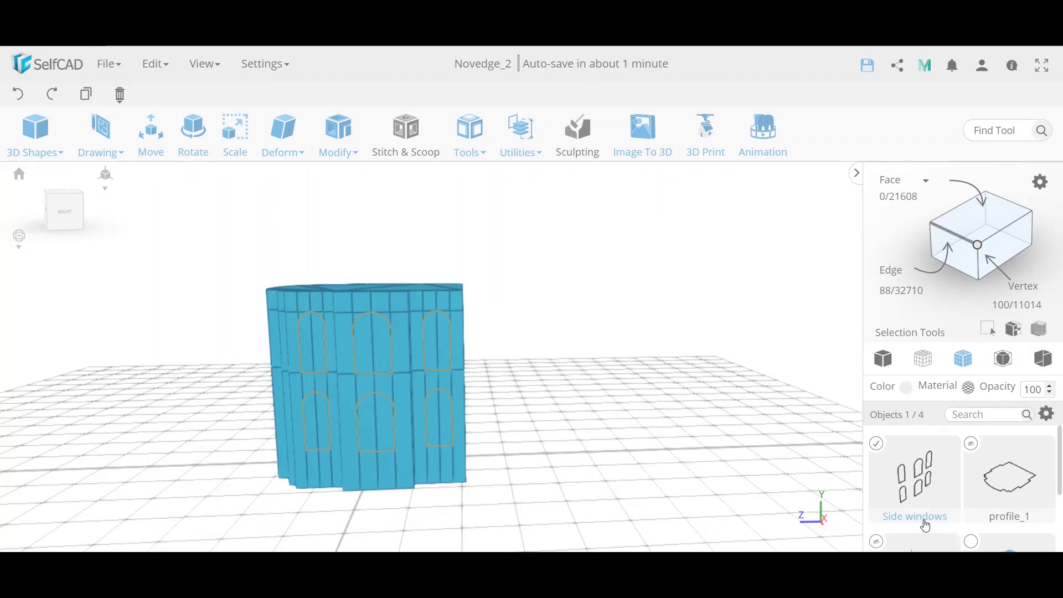
right_drag(682, 432, 641, 429)
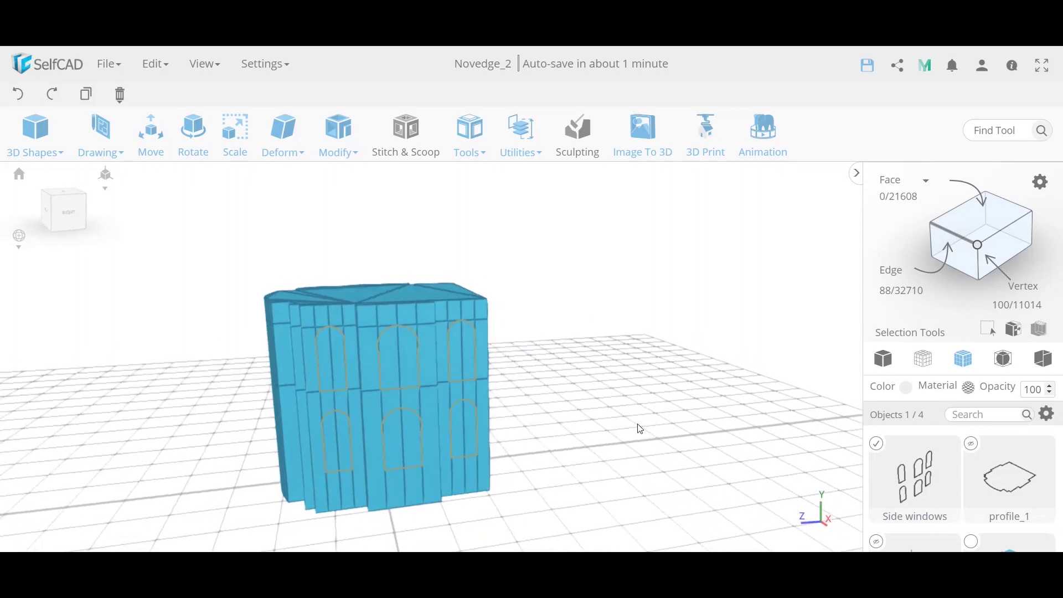
mouse_move(640, 429)
right_down()
mouse_move(674, 434)
mouse_move(657, 436)
right_up()
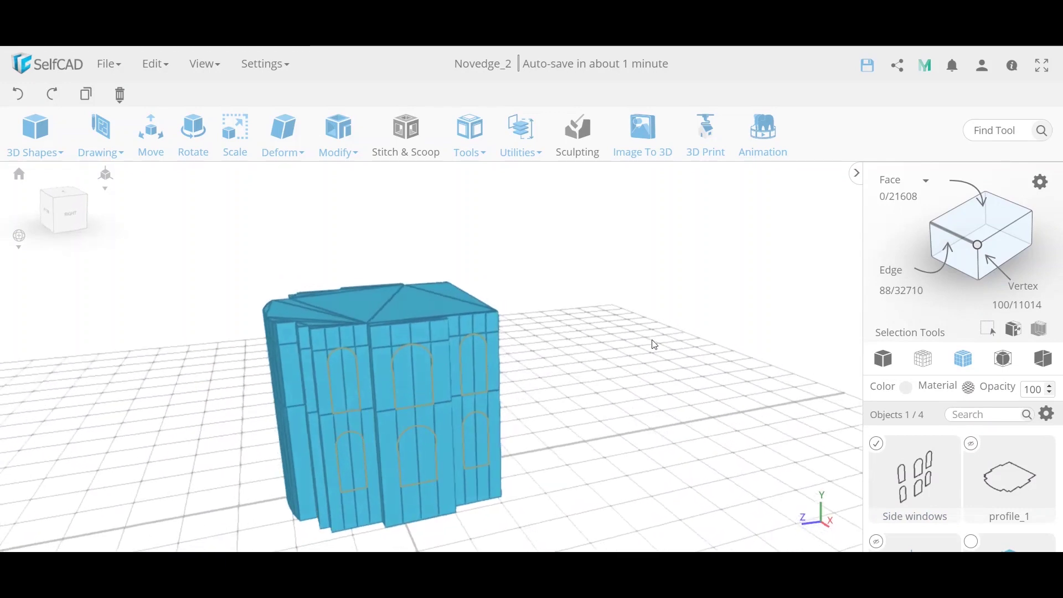
click(472, 148)
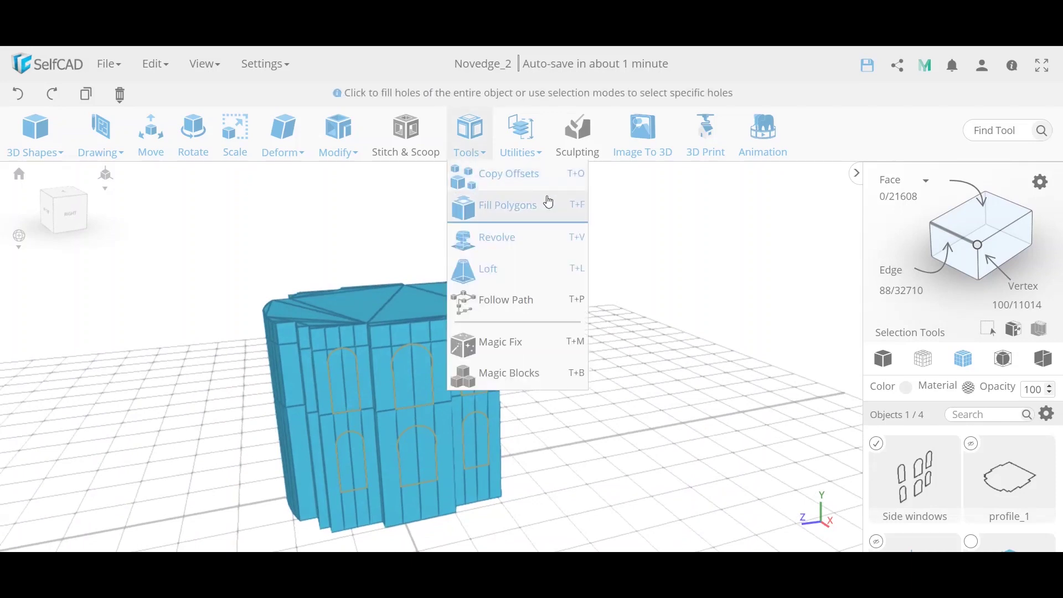
drag(649, 309, 664, 384)
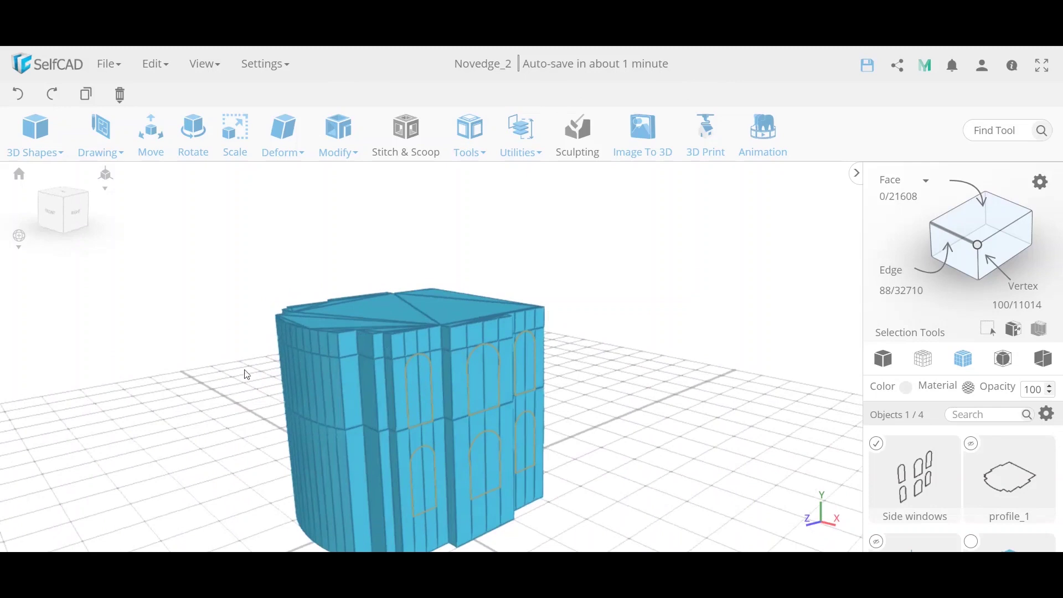
drag(725, 430, 638, 425)
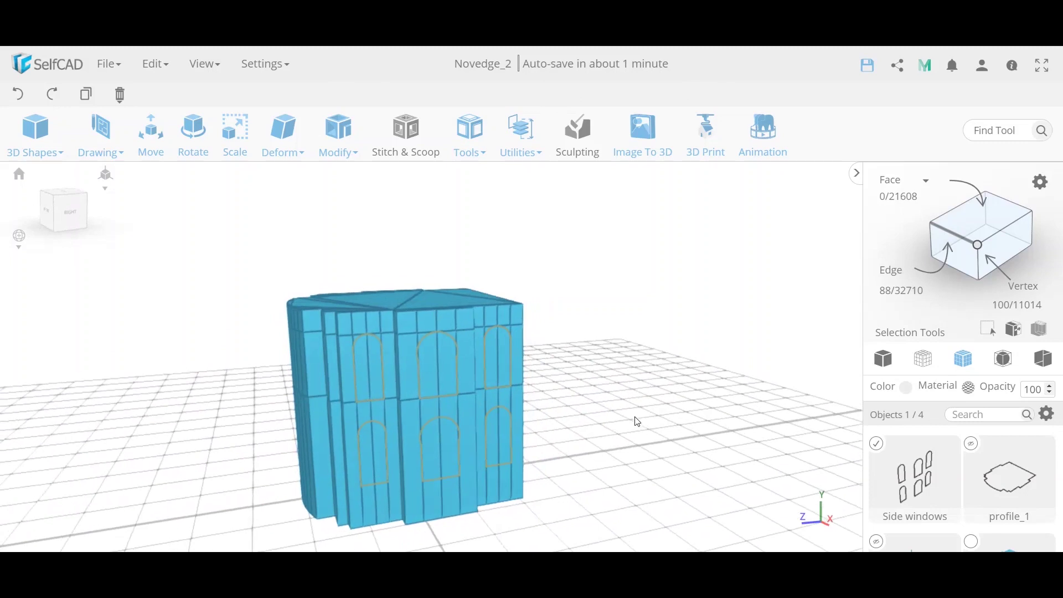
click(468, 150)
drag(695, 380, 654, 397)
Select only the building body mesh_2 and apply Resolution to it with a detail level of 0
scroll(1008, 465, down, 2)
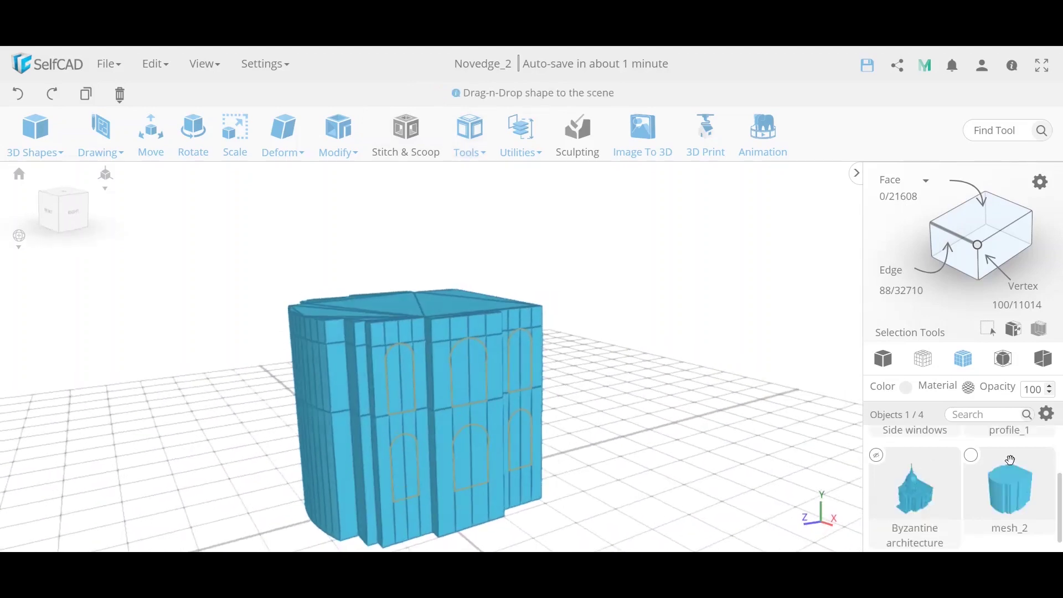
click(973, 456)
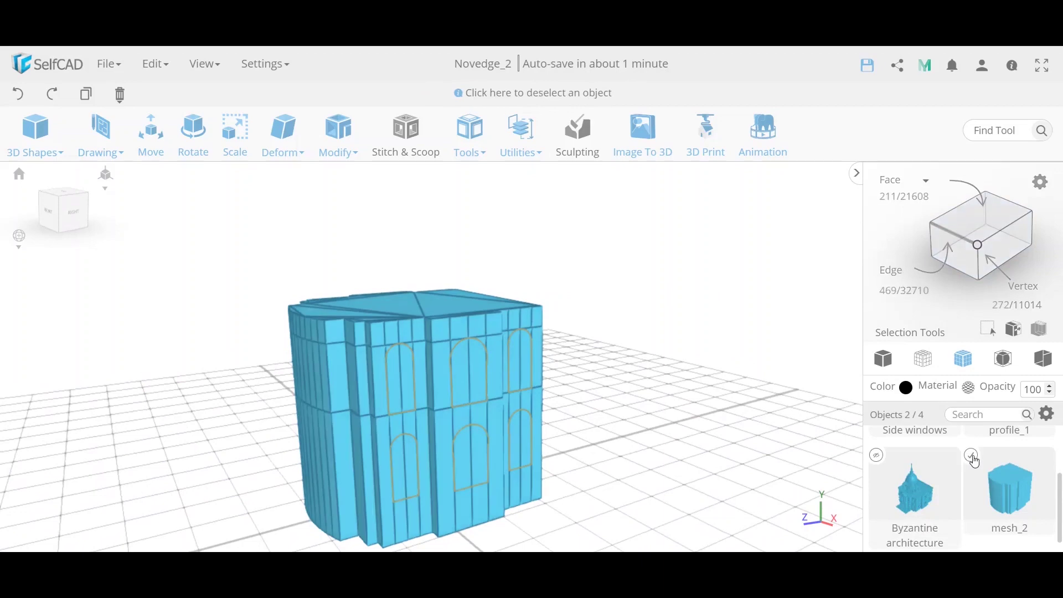
scroll(955, 463, up, 2)
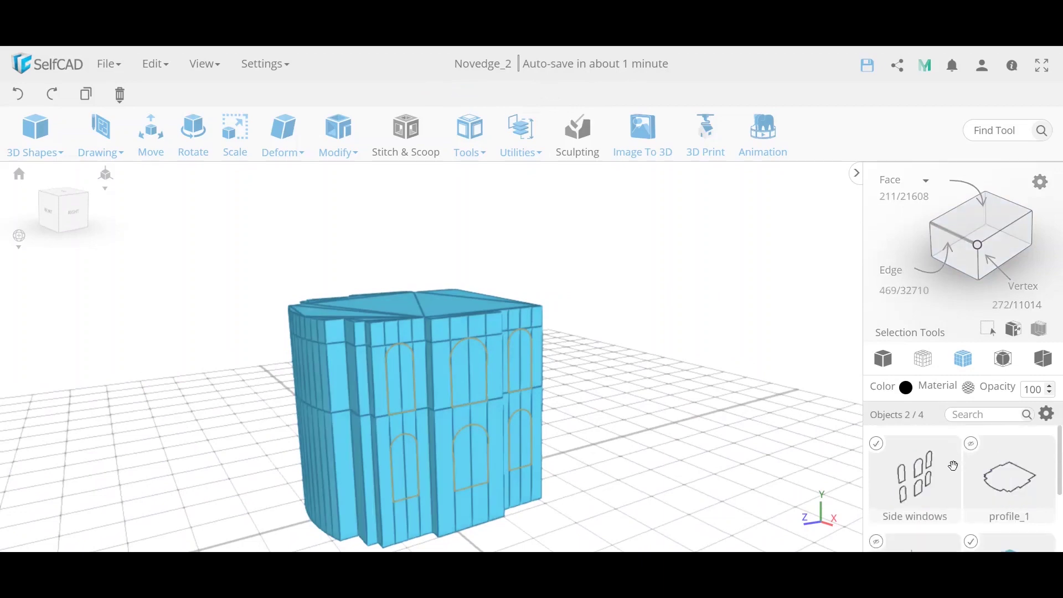
click(877, 443)
click(290, 153)
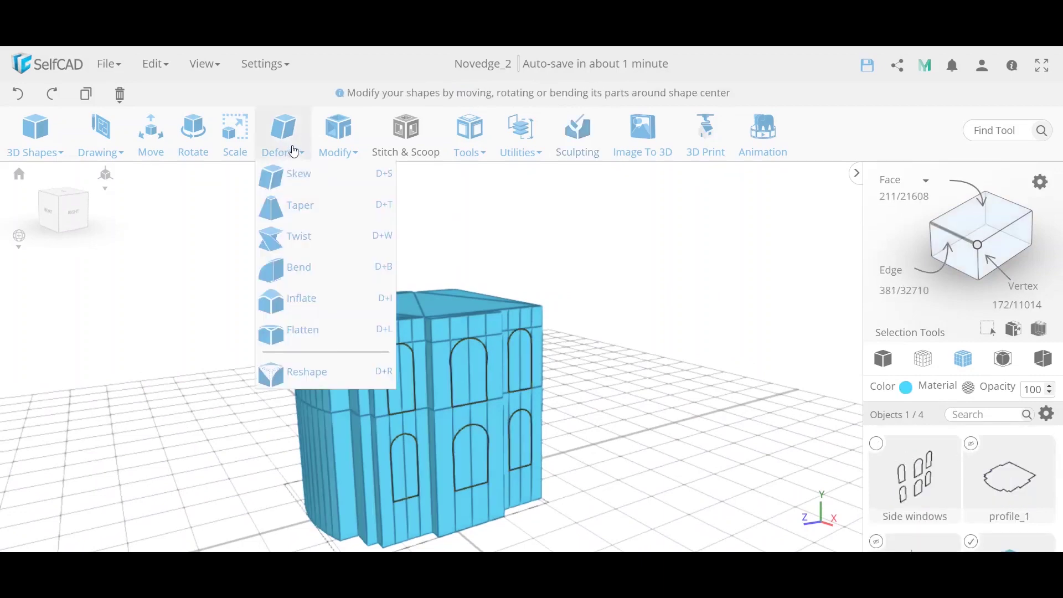
click(339, 136)
click(397, 405)
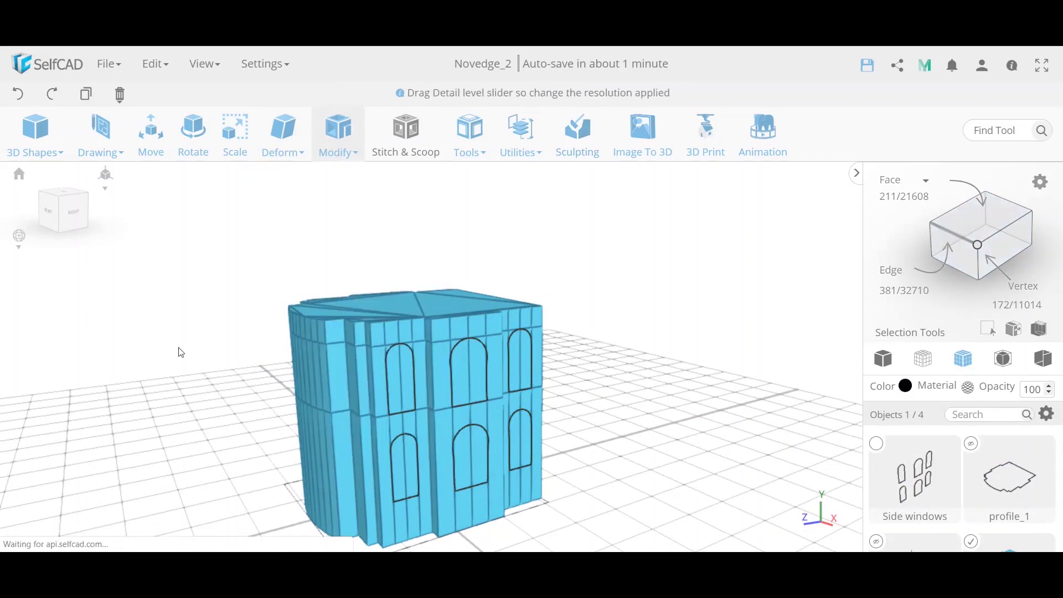
drag(105, 205, 64, 201)
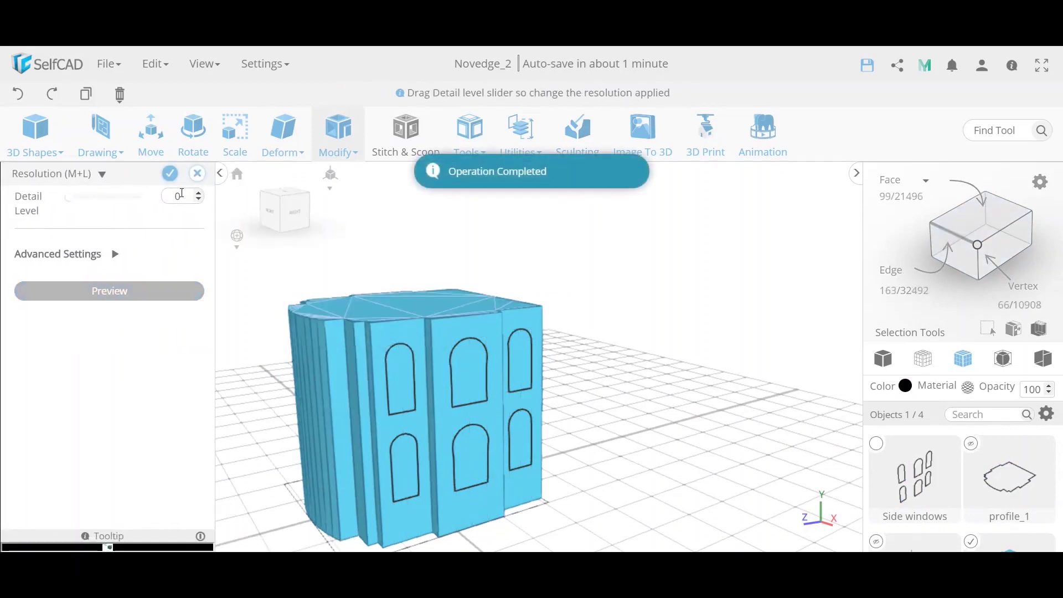
click(170, 174)
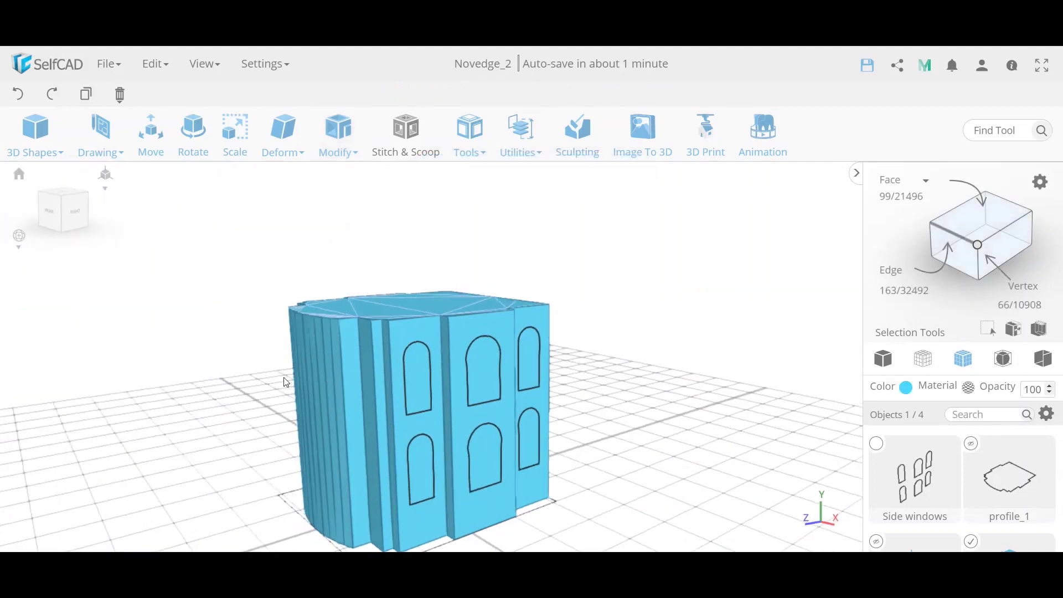
Select only the Side windows profiles and fill them with Fill Polygons
drag(643, 442, 595, 454)
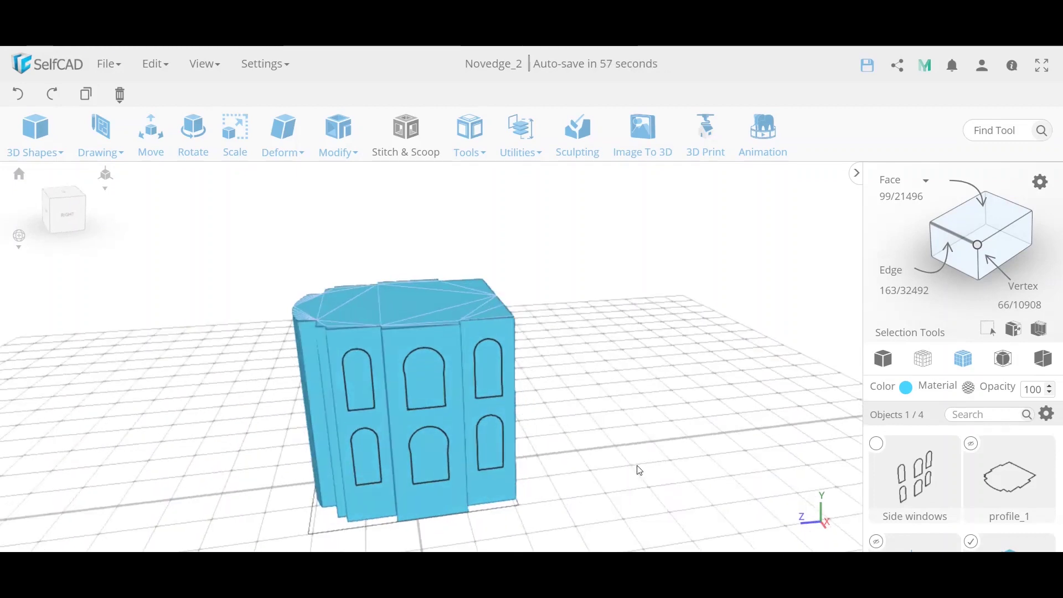
scroll(416, 370, up, 3)
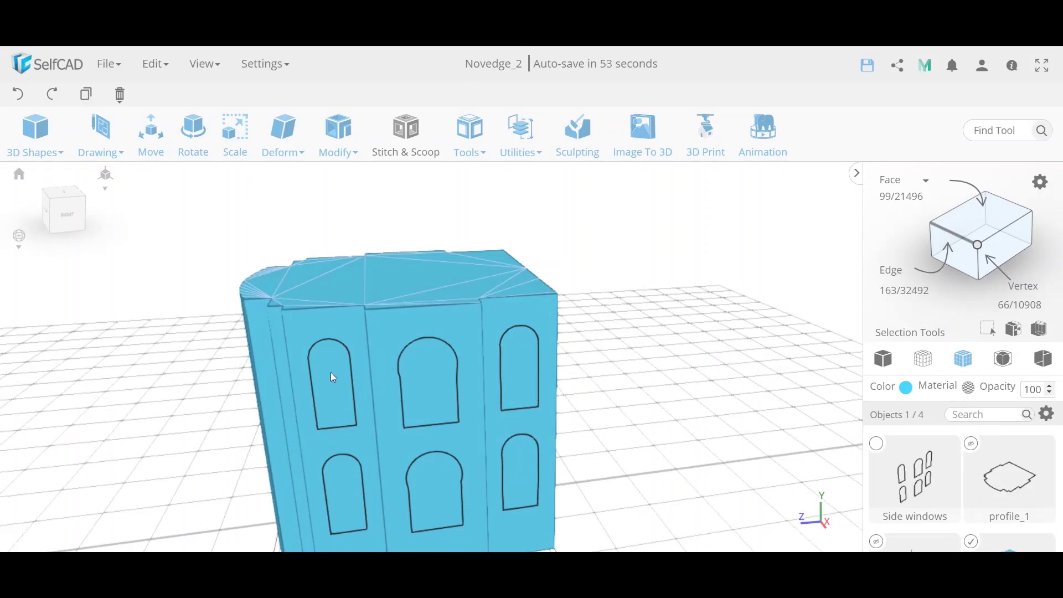
scroll(382, 374, down, 5)
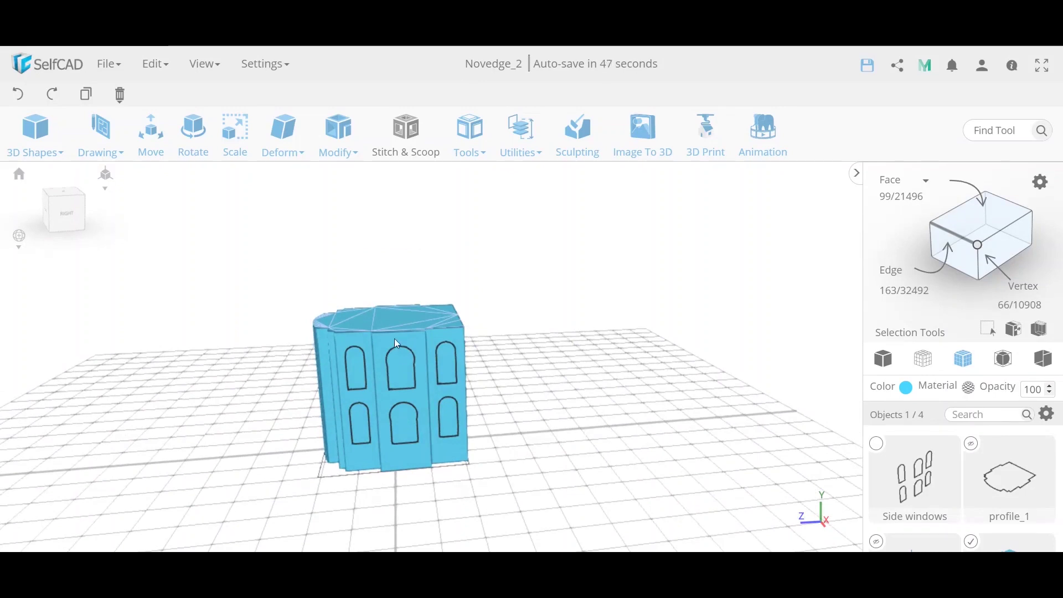
scroll(943, 464, down, 2)
scroll(950, 460, up, 2)
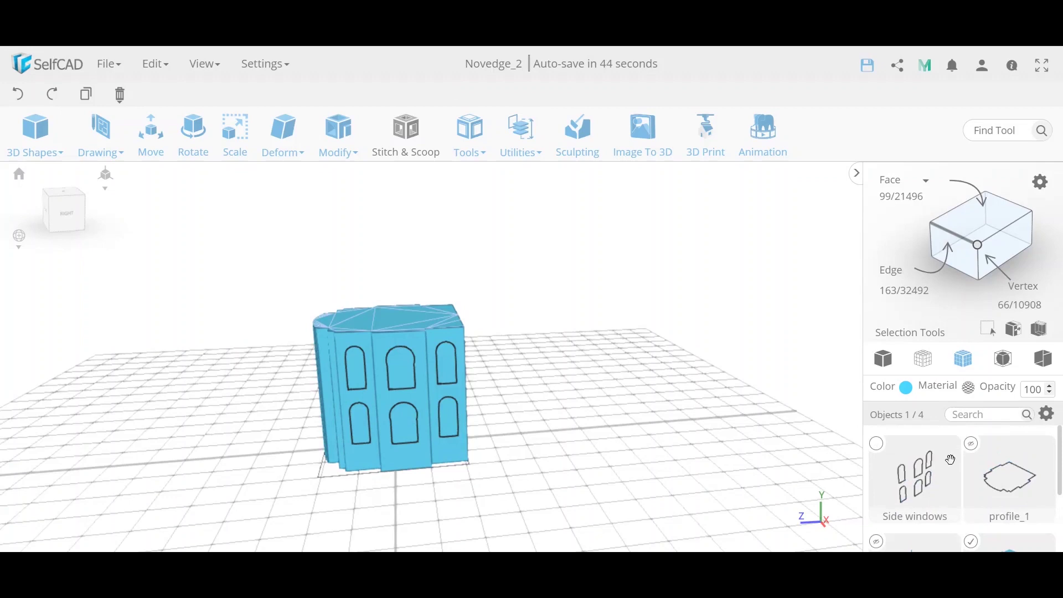
click(879, 445)
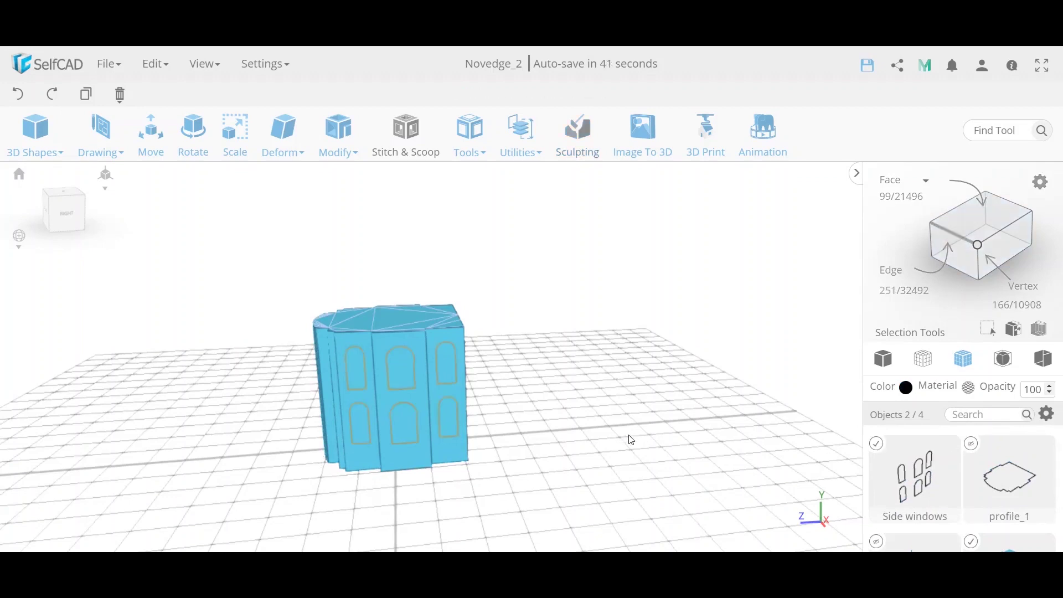
scroll(941, 476, down, 2)
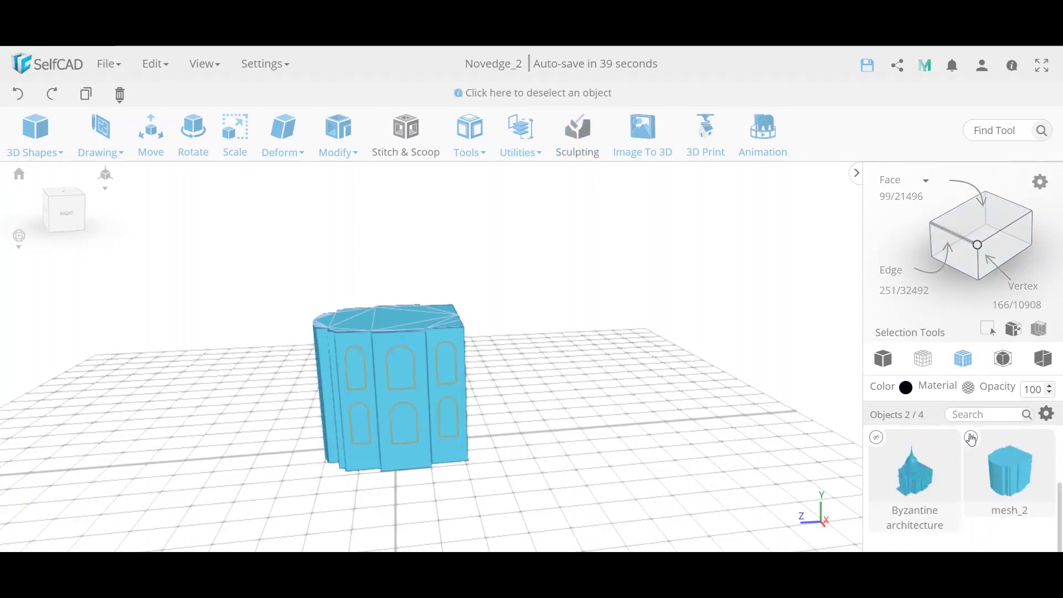
click(972, 438)
click(480, 141)
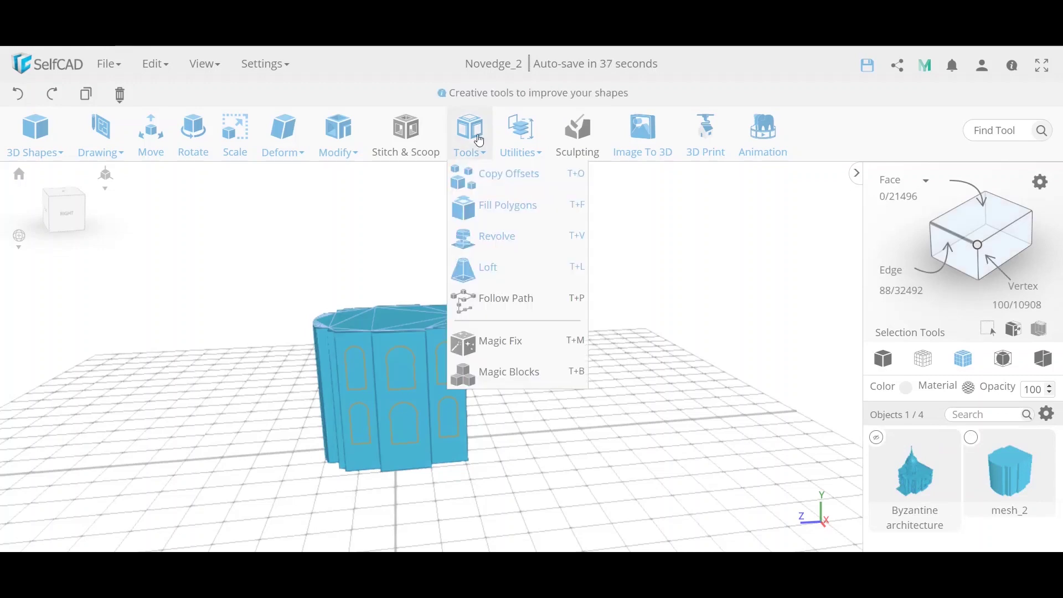
click(494, 200)
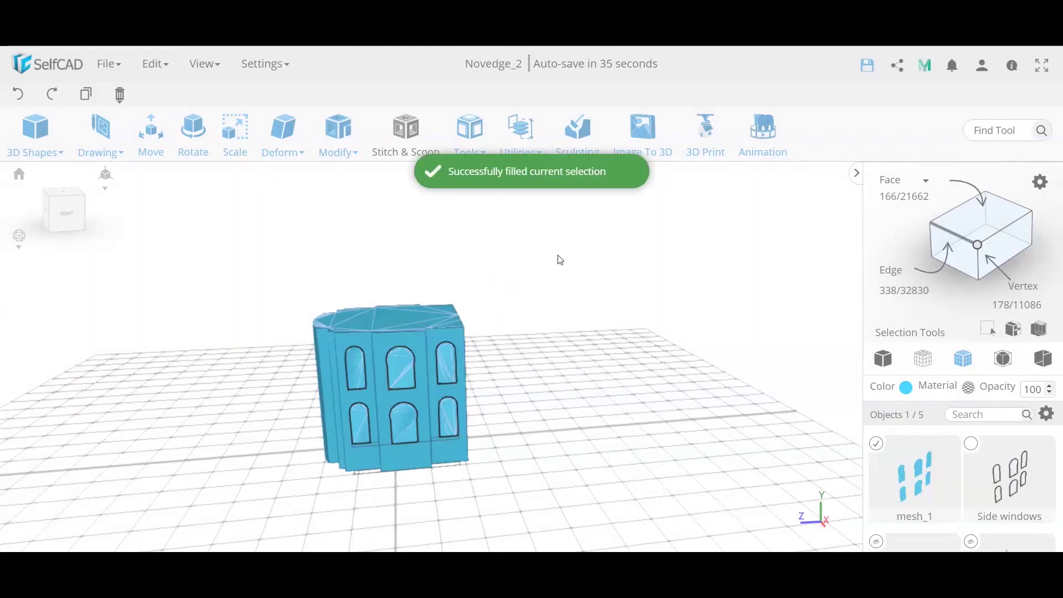
Apply Add Thickness to the filled window faces with thickness 50, Add Connections on and Vertex Normals off
click(340, 158)
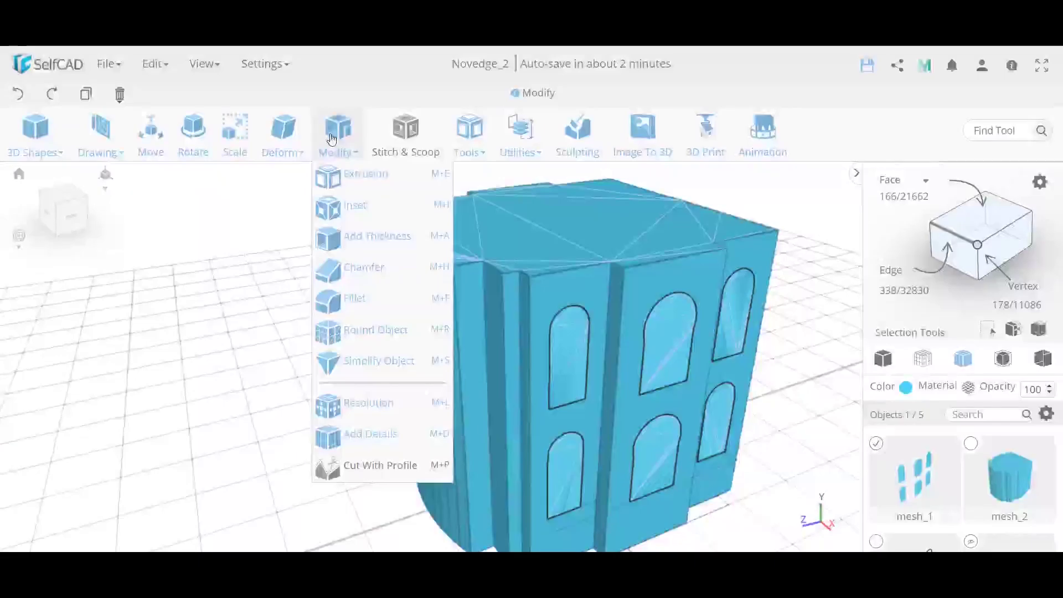
click(390, 238)
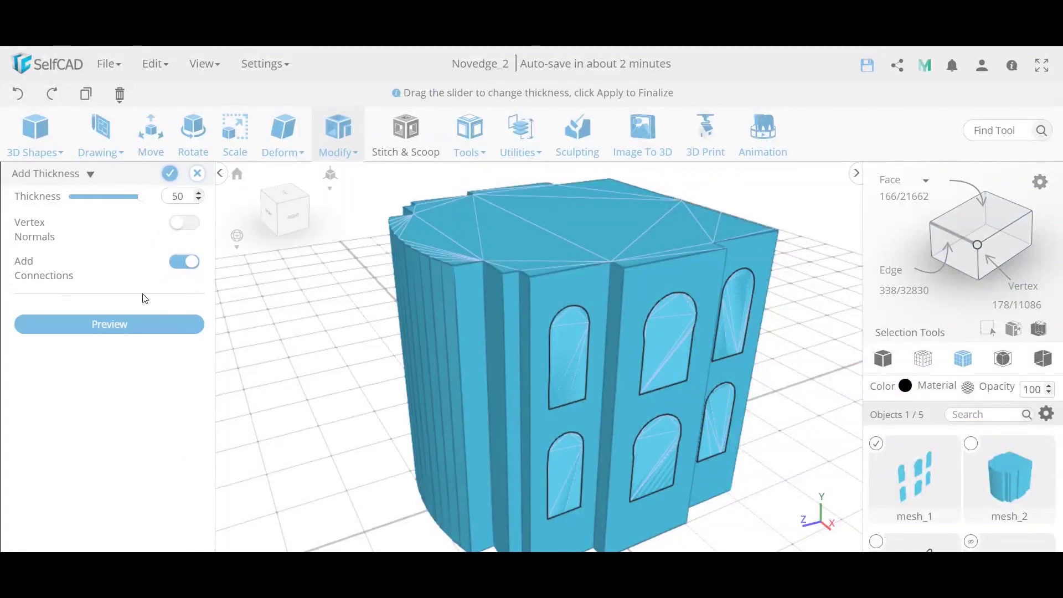
click(150, 325)
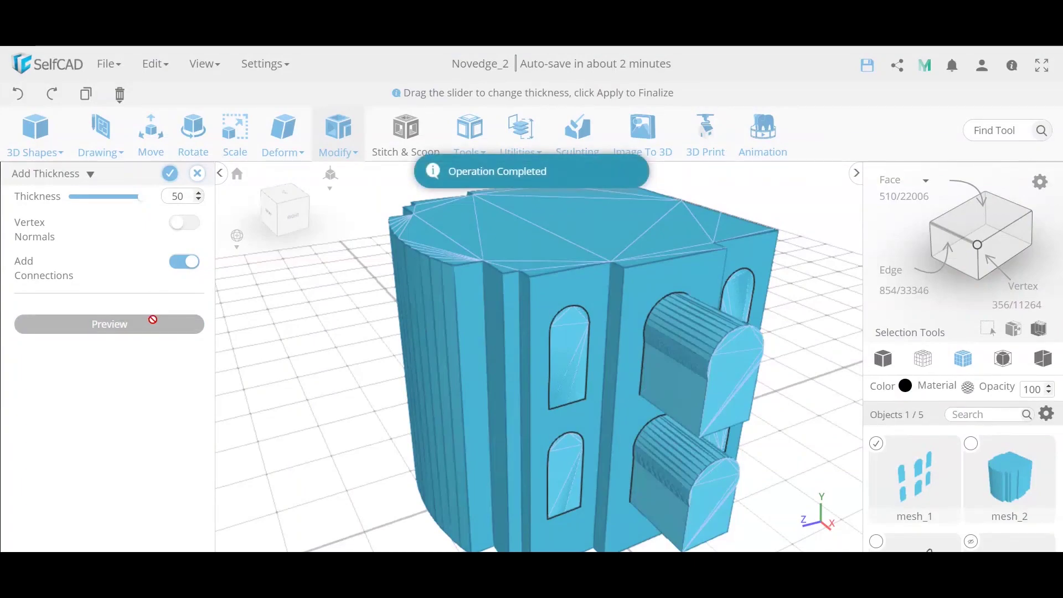
click(172, 175)
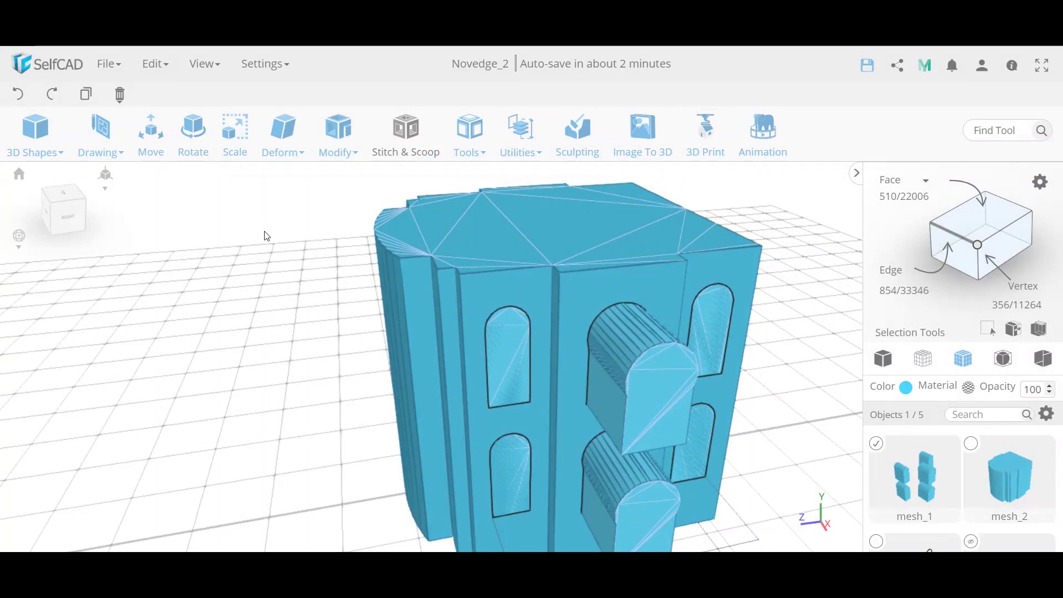
click(337, 146)
right_drag(767, 321, 576, 324)
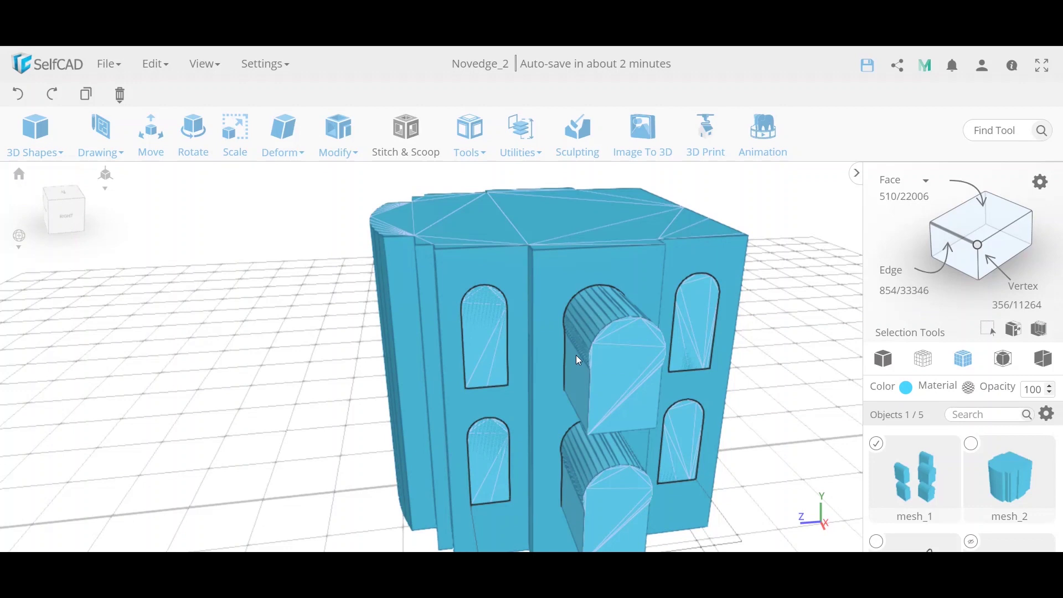
Deselect the window solids and place a default cube on the grid beside the building
click(357, 383)
drag(351, 385, 424, 377)
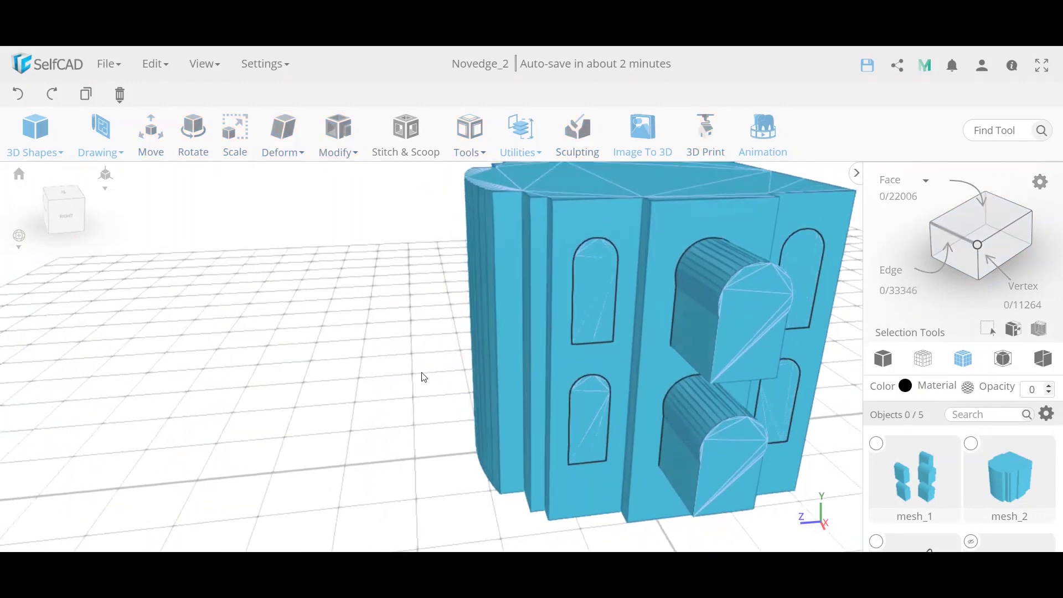
click(40, 145)
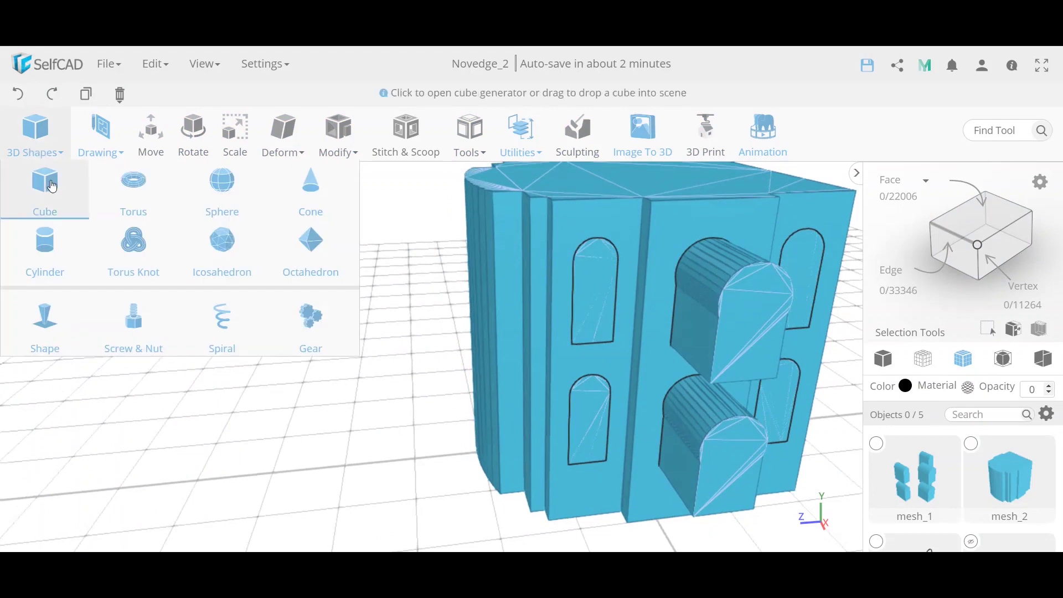
click(273, 336)
drag(272, 335, 274, 338)
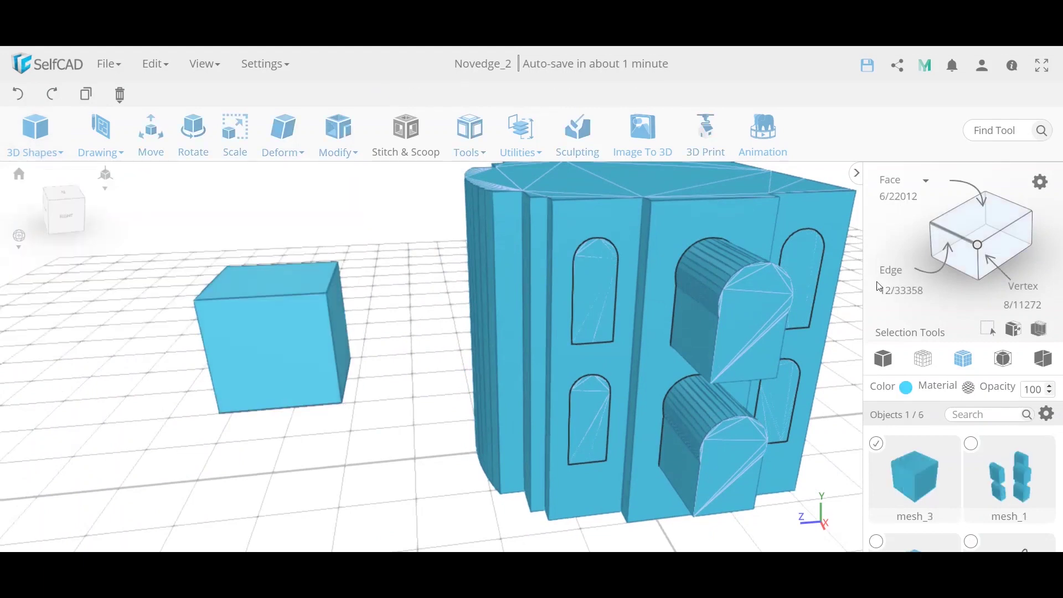
Flip the normals of only the cube's front face, and reselect the whole cube
click(971, 227)
click(294, 339)
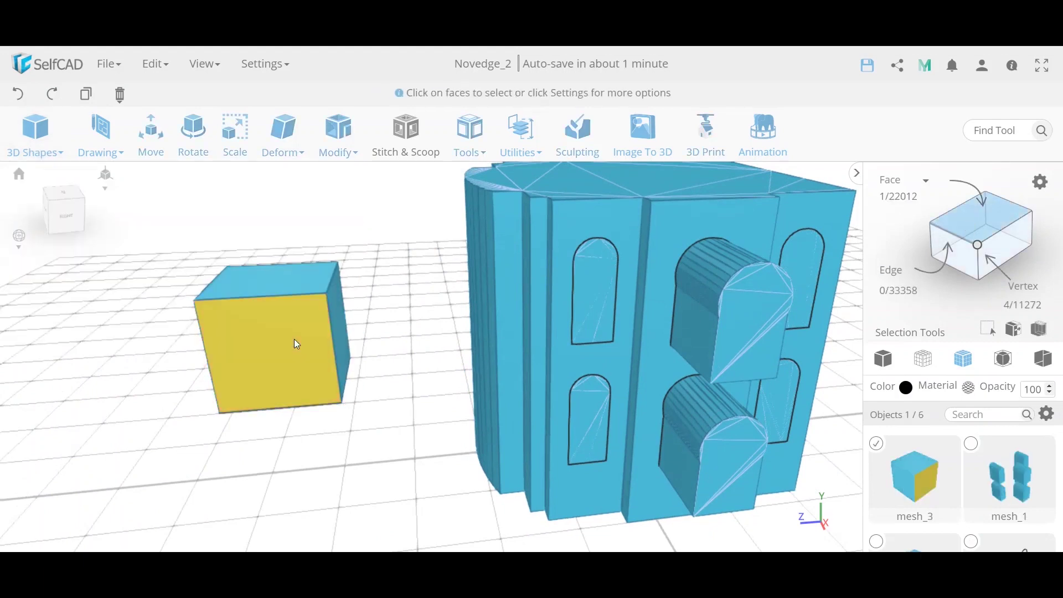
click(524, 148)
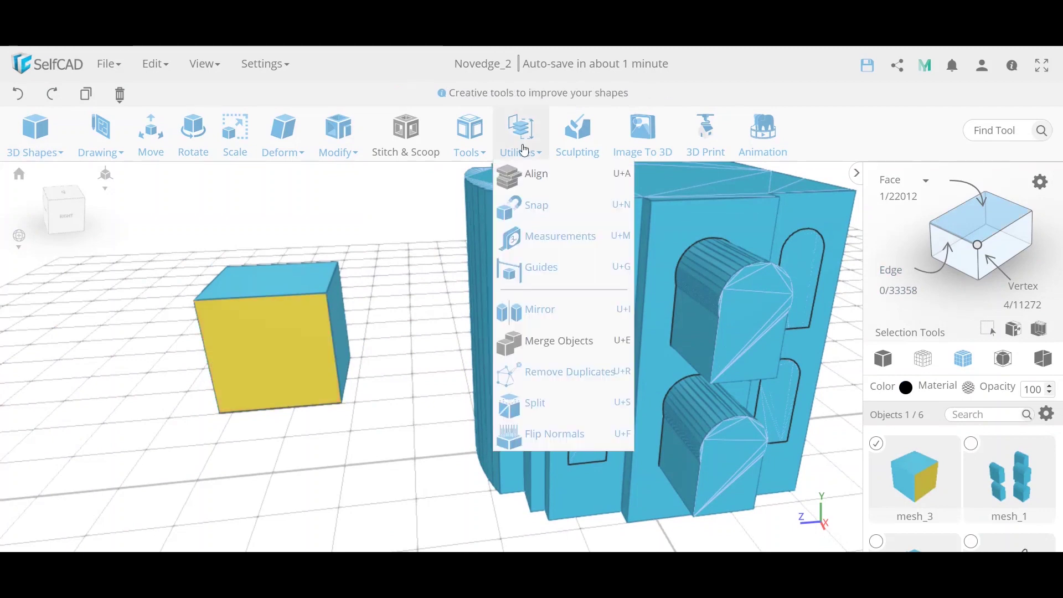
click(576, 435)
key(ctrl+a)
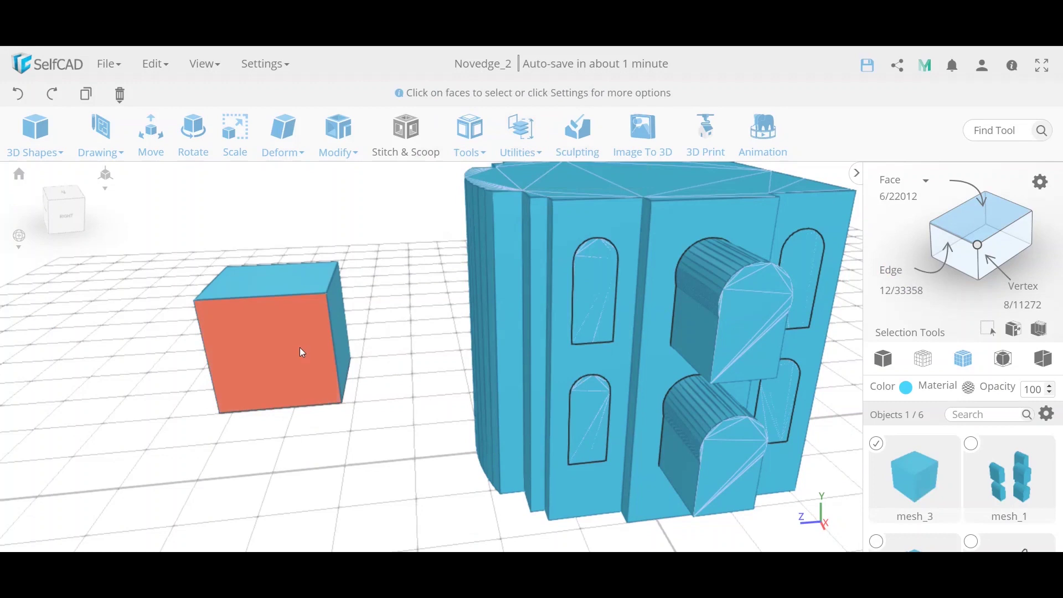
Turn on Back Face Culling and examine which faces of the cube are drawn
click(1043, 359)
drag(224, 415, 247, 403)
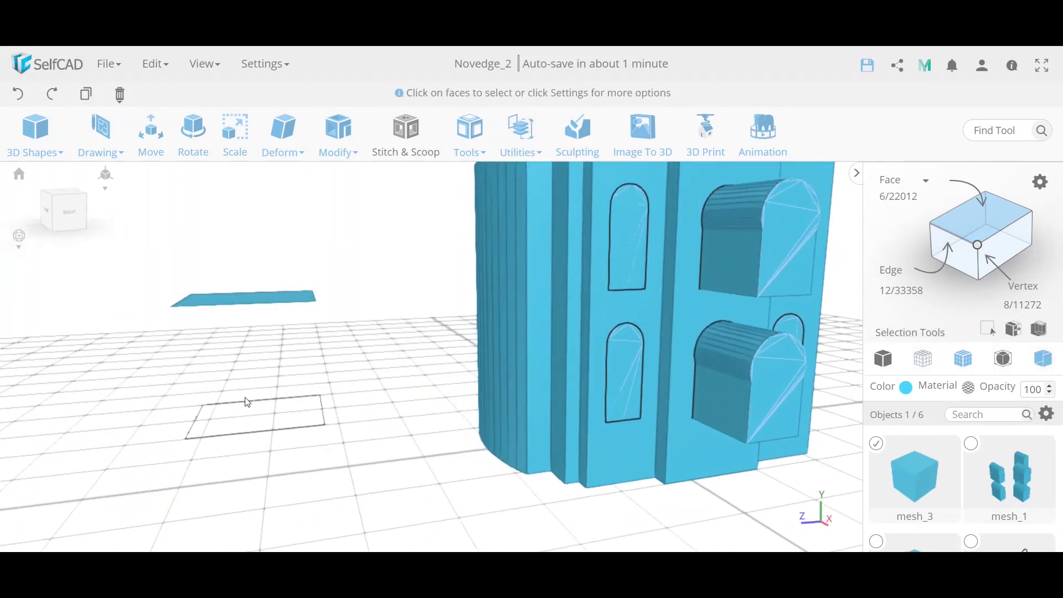
click(1049, 364)
click(1051, 363)
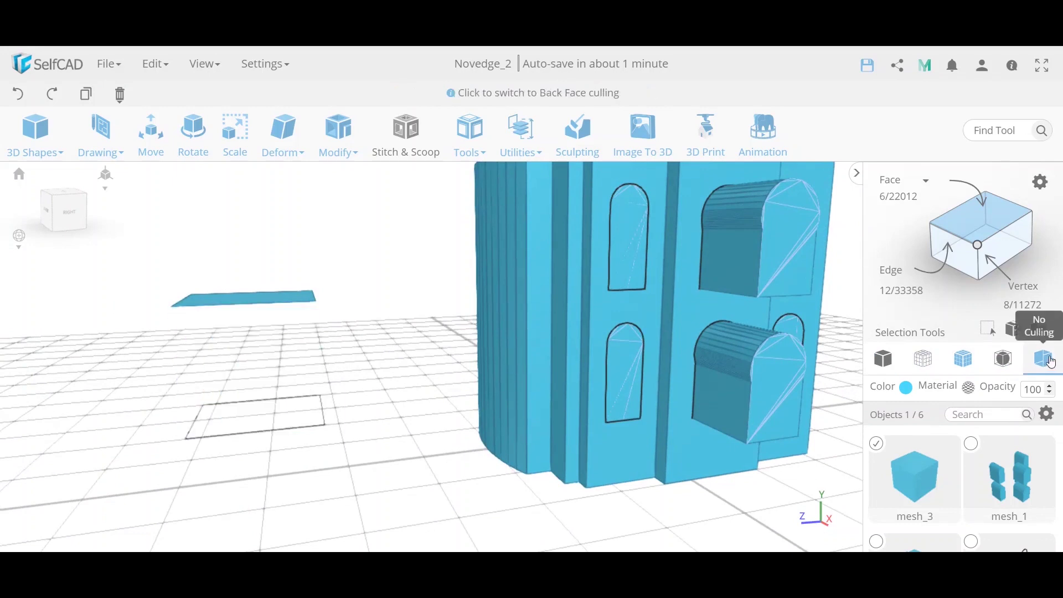
drag(351, 416, 380, 408)
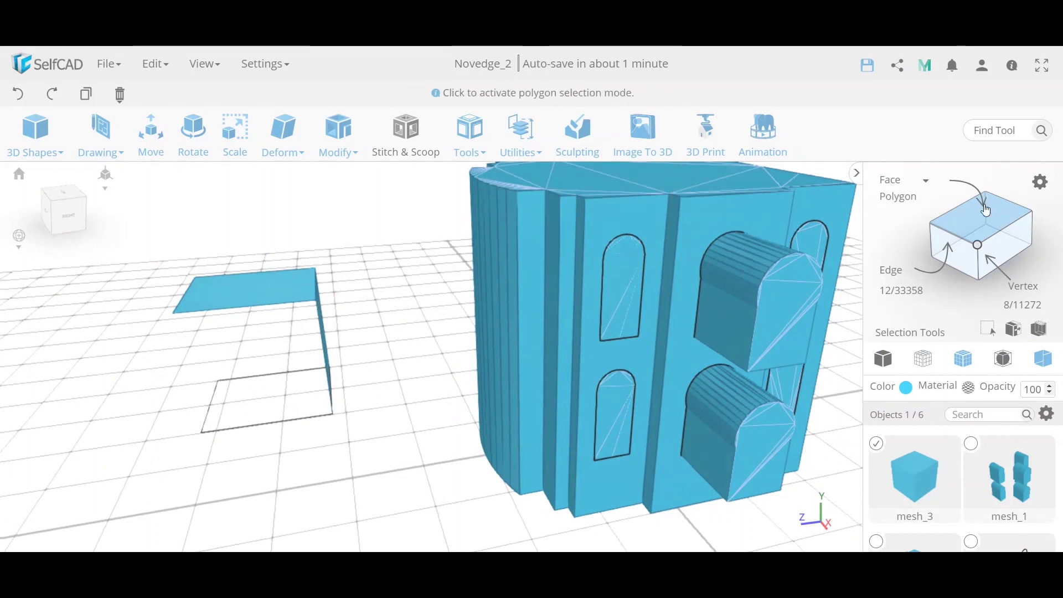
Apply Flip Normals to the cube to restore its missing front face
click(521, 136)
click(526, 149)
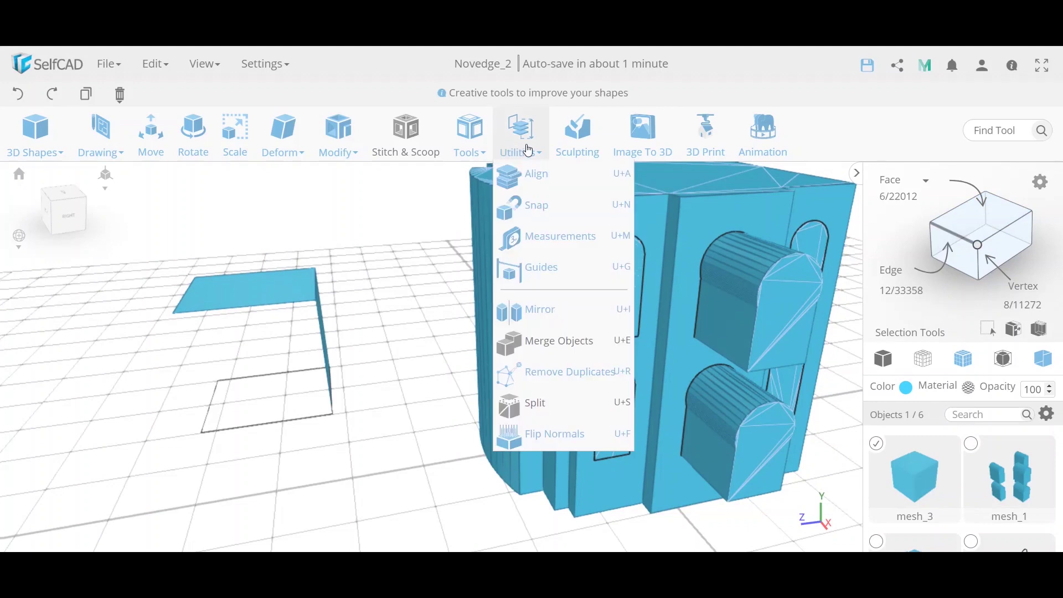
click(577, 437)
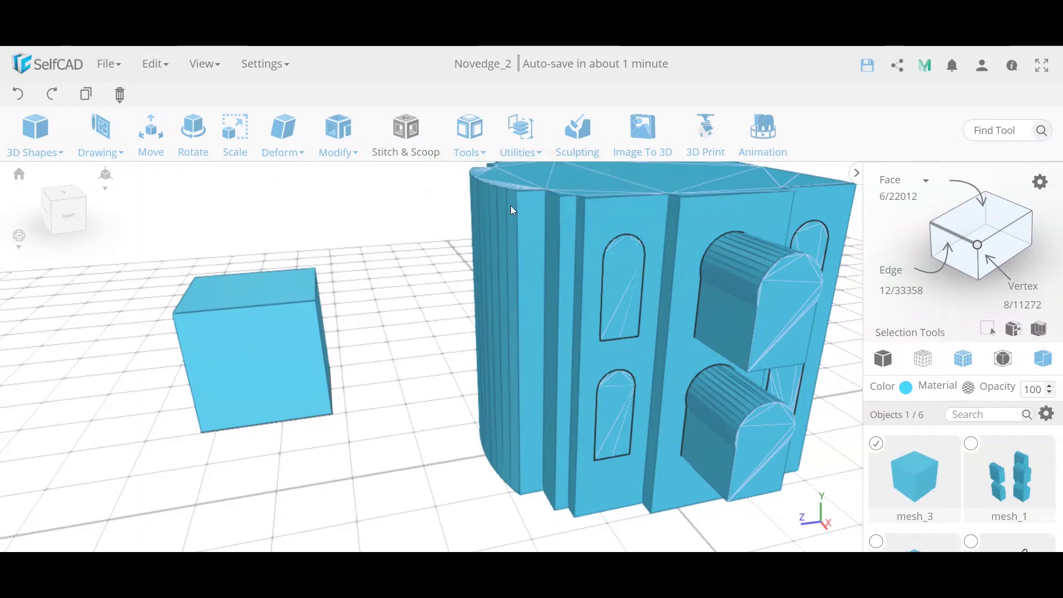
click(1047, 338)
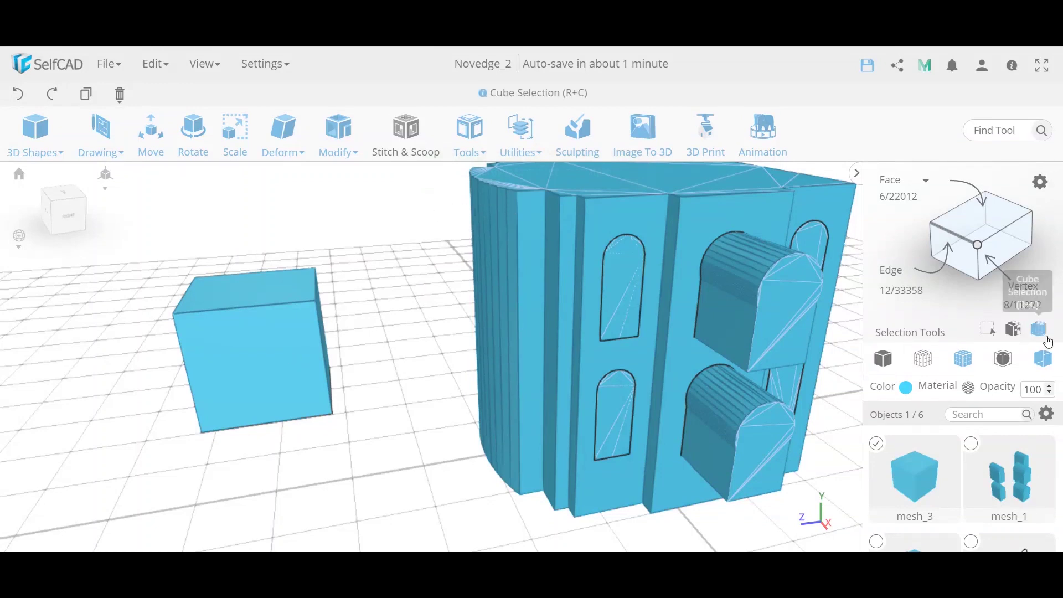
click(1052, 359)
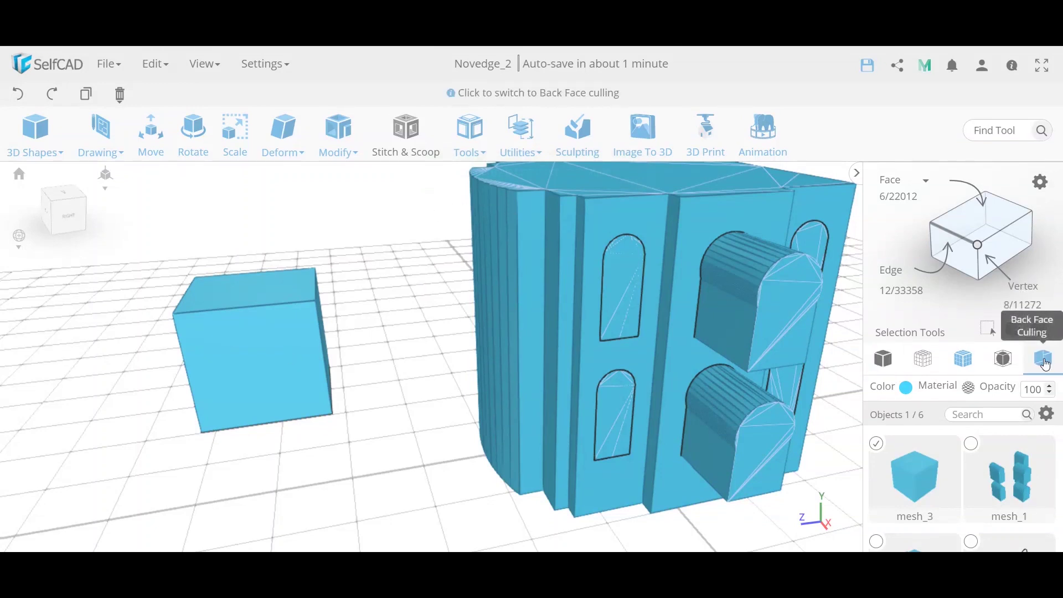
Flip all the cube's normals inward and examine the cube's interior with culling active
click(471, 148)
click(521, 145)
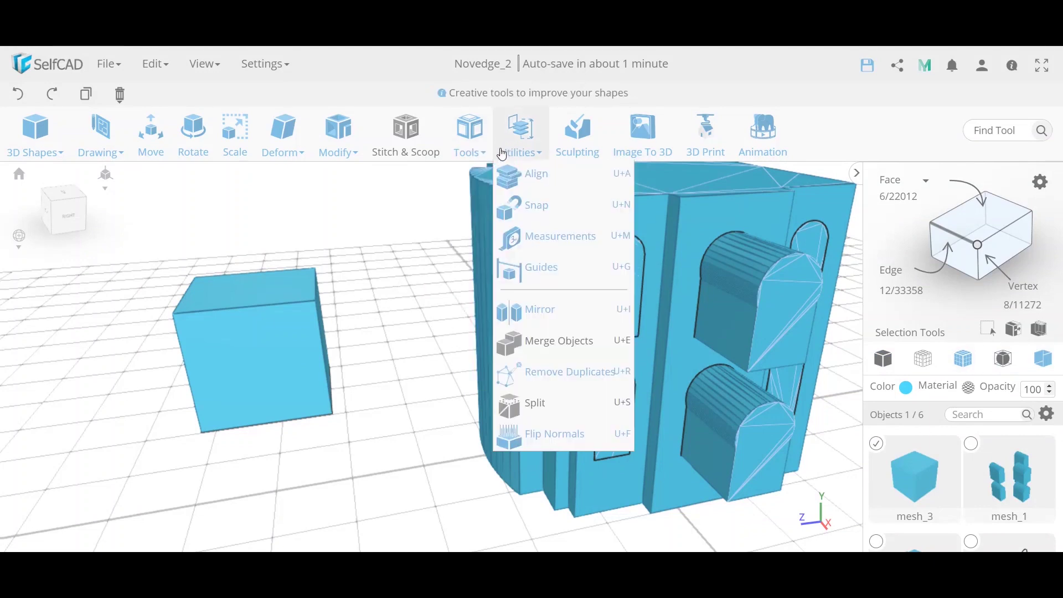
click(554, 436)
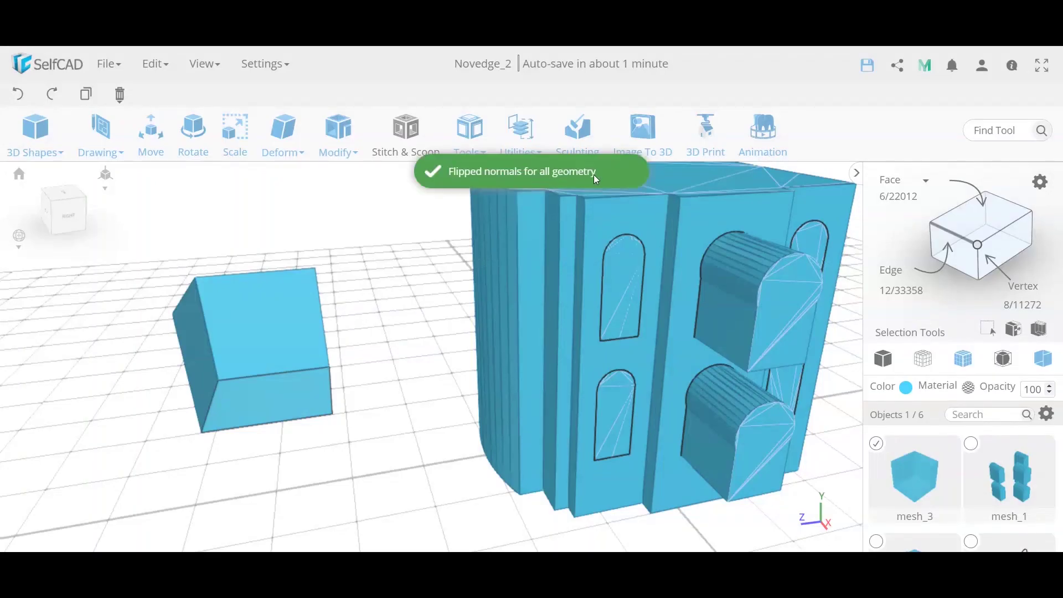
drag(384, 371, 236, 341)
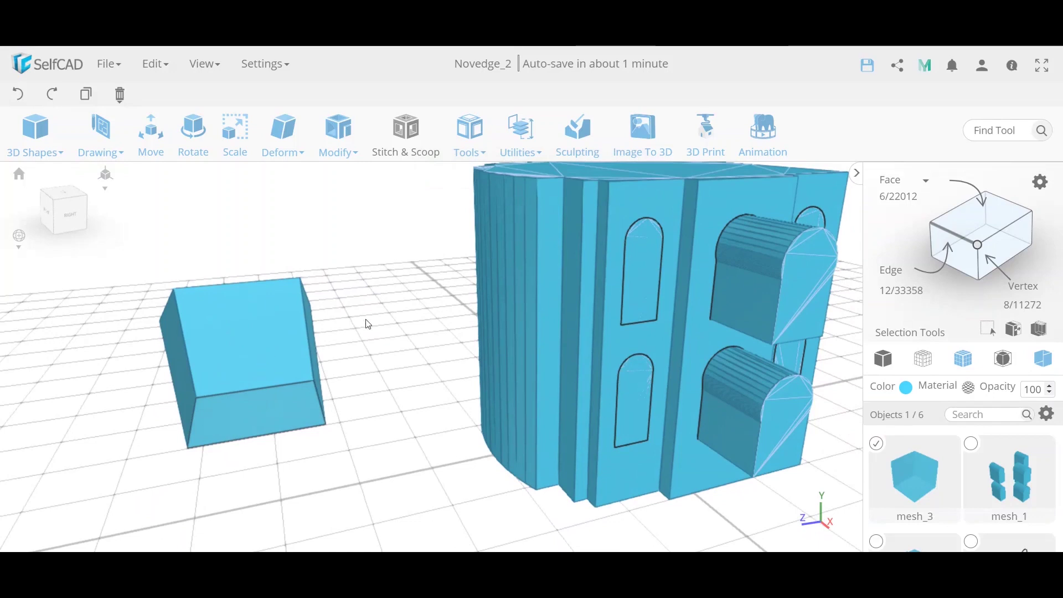
Switch Back Face Culling off and on again to compare how the inverted cube is displayed
click(520, 133)
click(1044, 358)
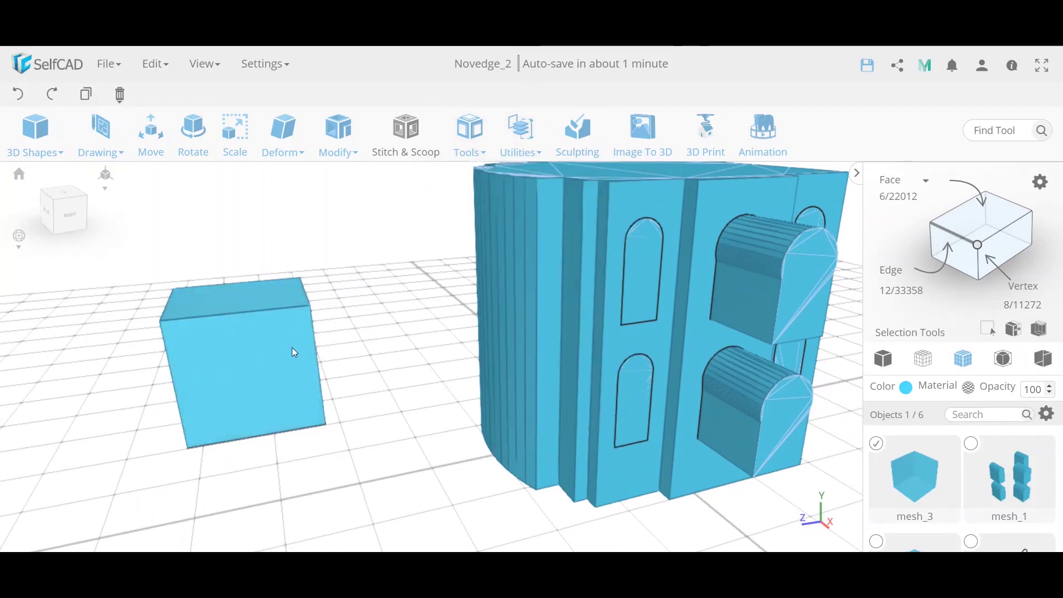
drag(291, 347, 364, 347)
click(1043, 359)
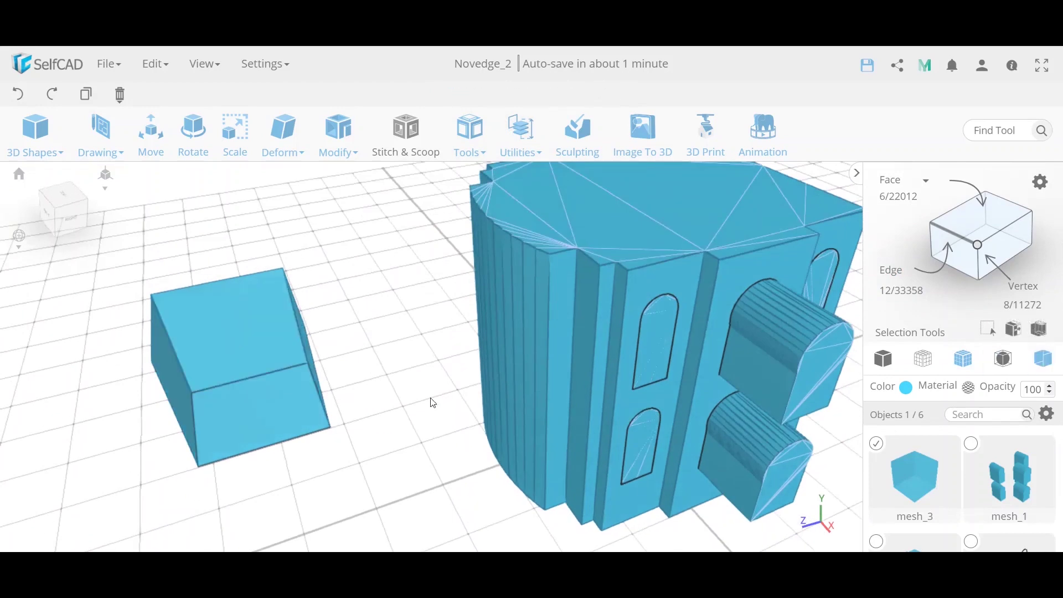
drag(394, 380, 386, 378)
Flip the inverted cube's normals back outward
mouse_move(529, 132)
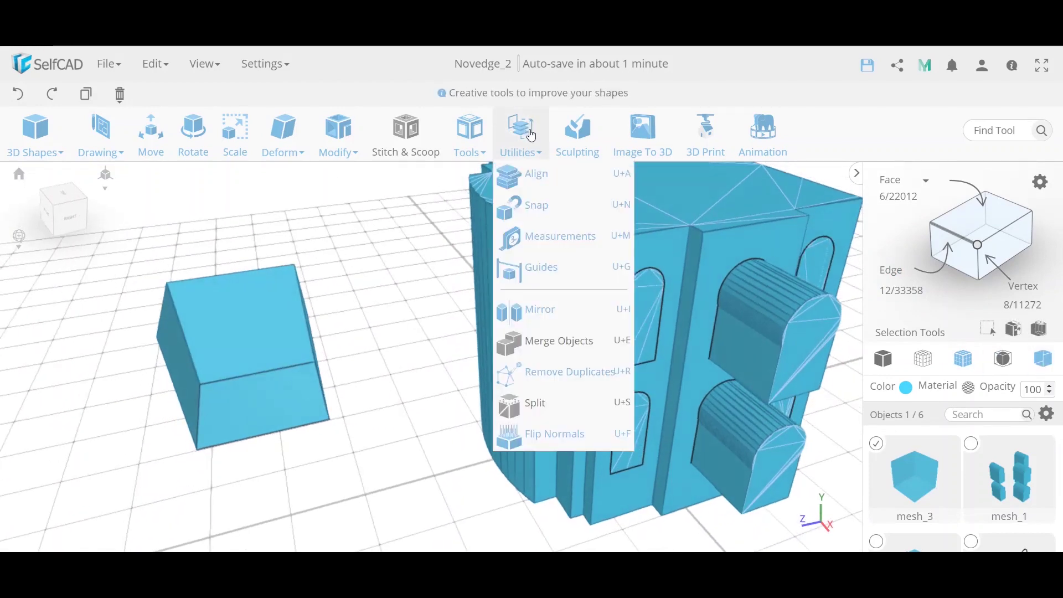
click(585, 444)
drag(423, 422, 393, 398)
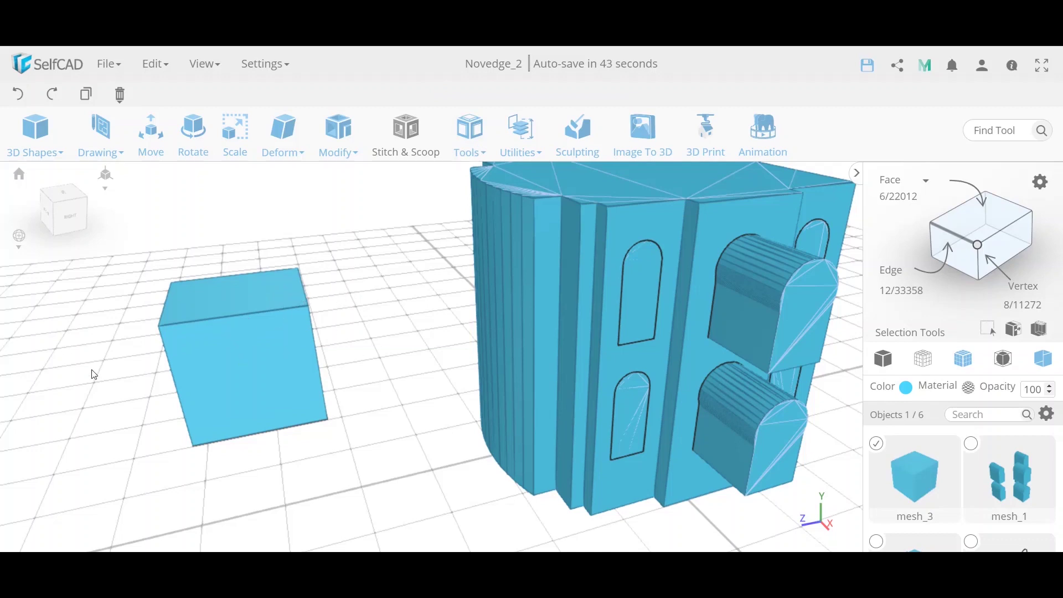
Delete the demonstration cube beside the building
scroll(237, 329, down, 3)
drag(310, 381, 560, 313)
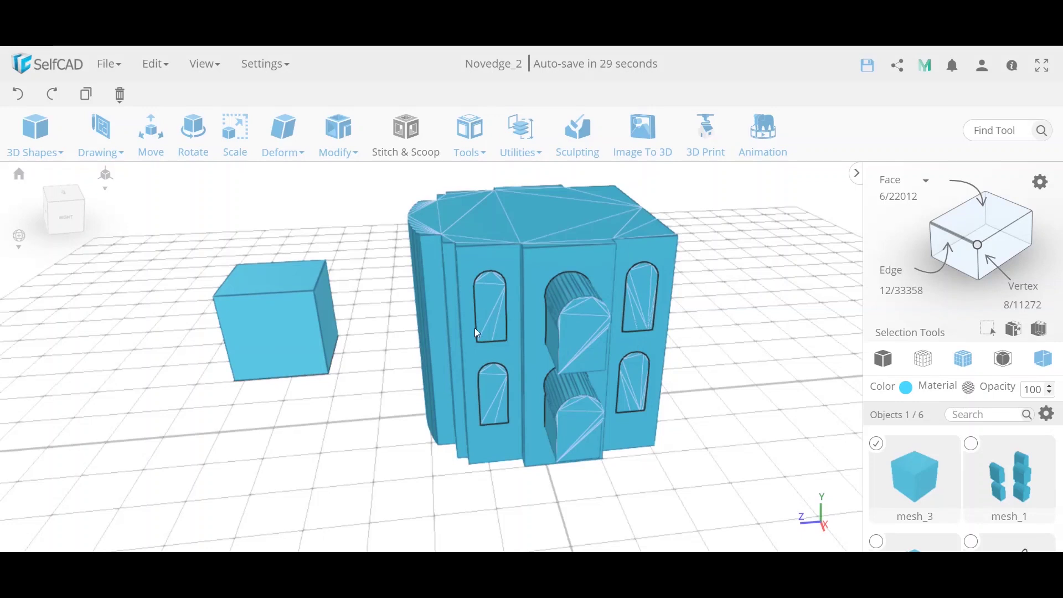
drag(368, 415, 408, 417)
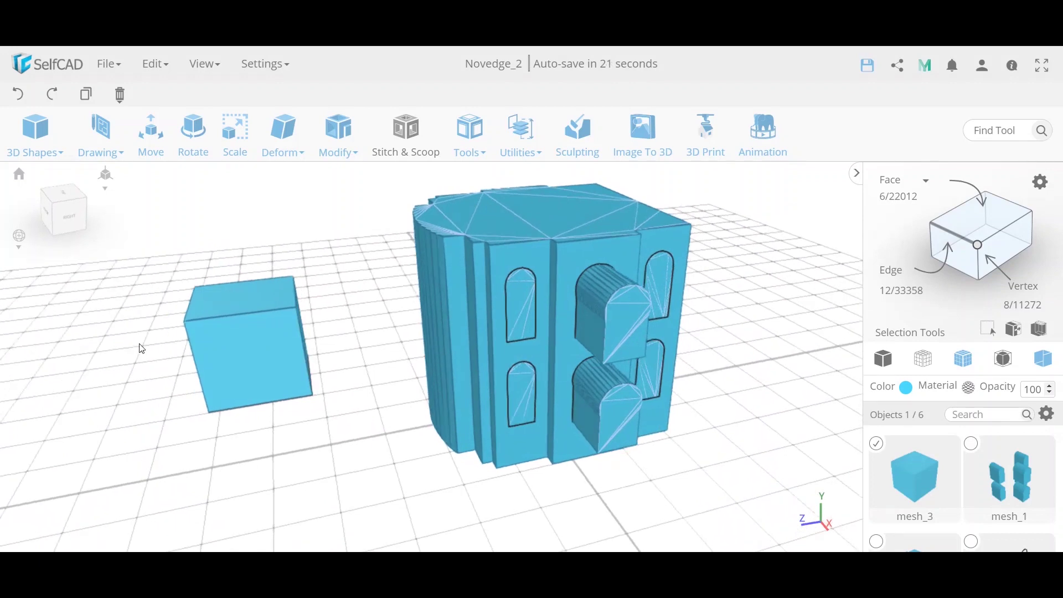
key(Delete)
key(Return)
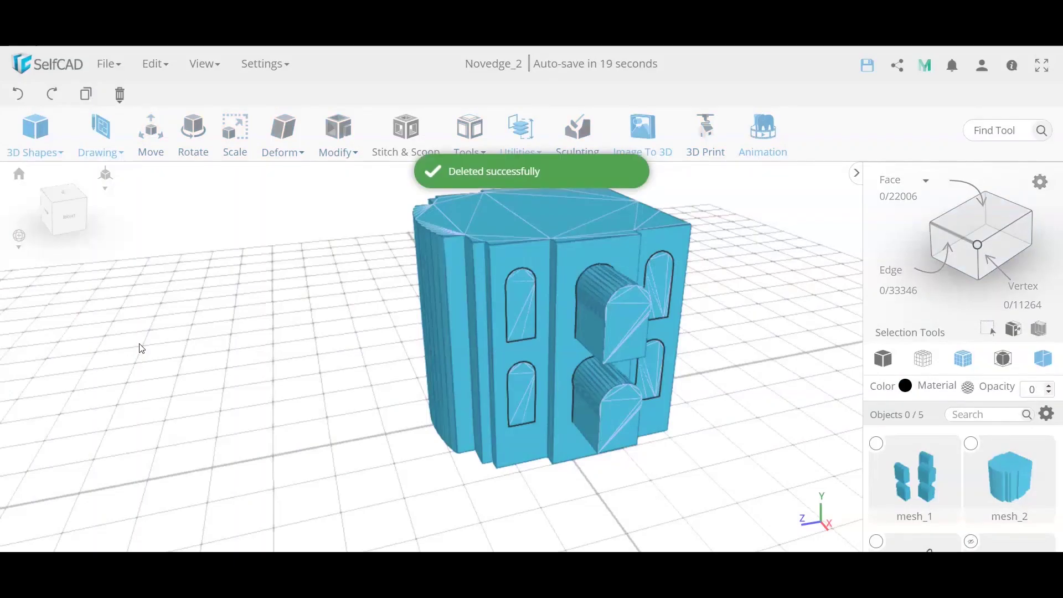
Select the window solids mesh_1 and scale it along X to a size of about 188
click(613, 298)
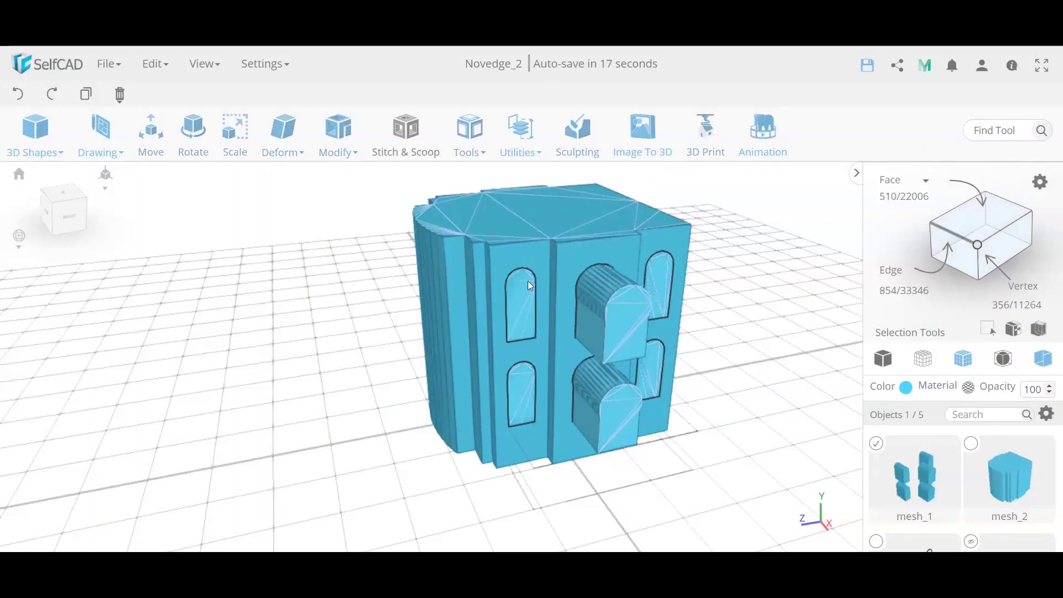
click(241, 145)
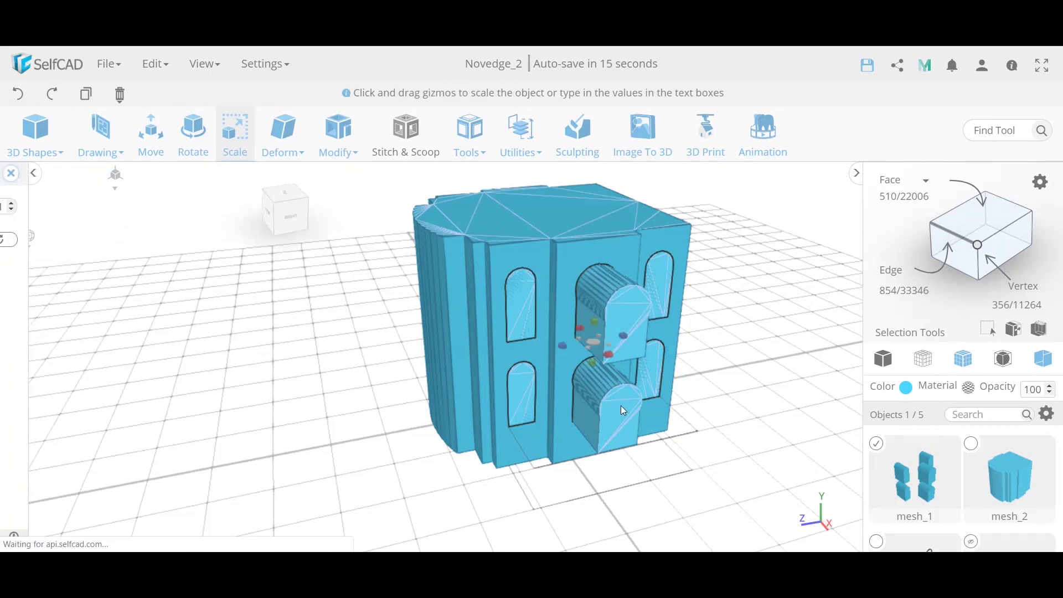
drag(609, 354, 677, 400)
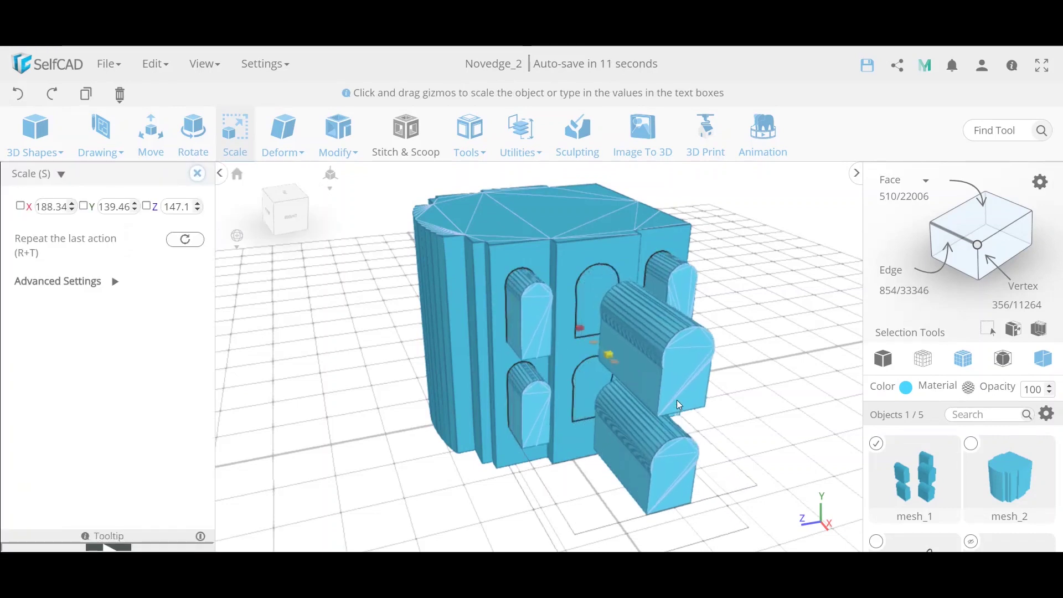
click(197, 174)
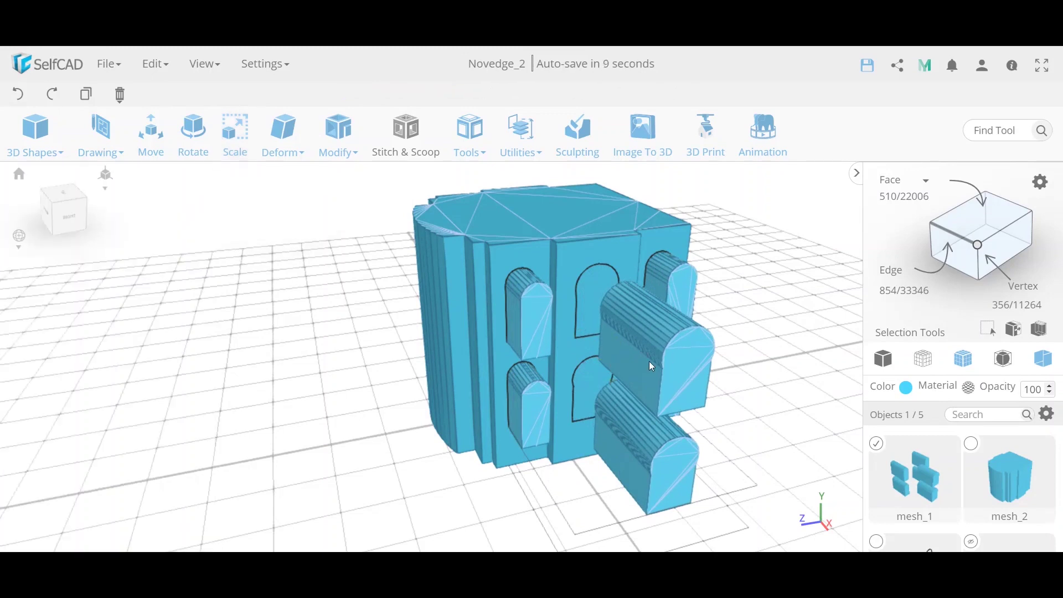
Select the faces of the two farthest-projecting window solids with Cube Selection, using a left limit of 86 and Exact selection off
scroll(870, 465, down, 2)
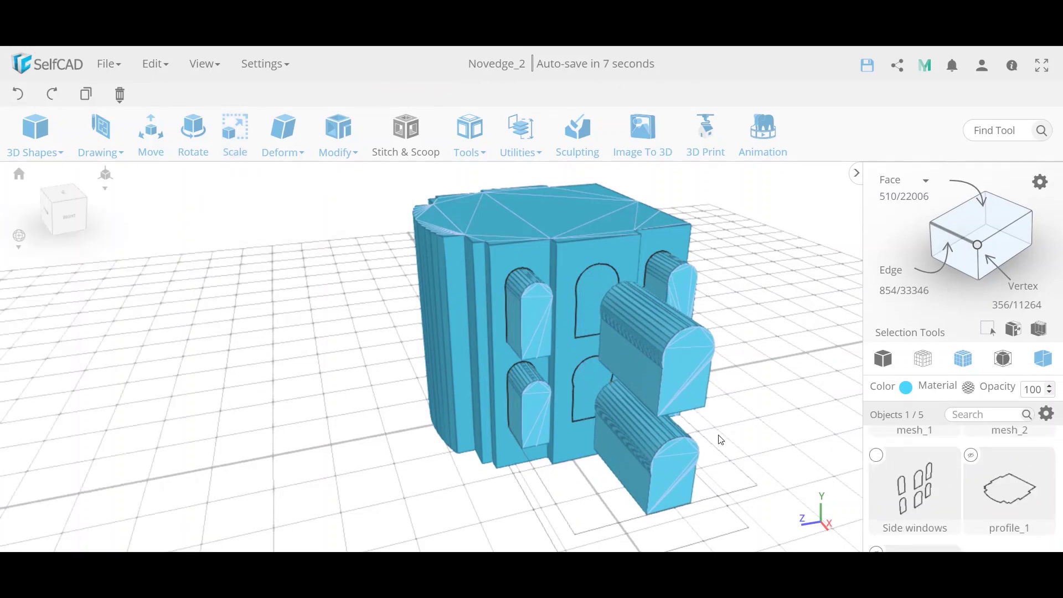
right_drag(412, 432, 499, 404)
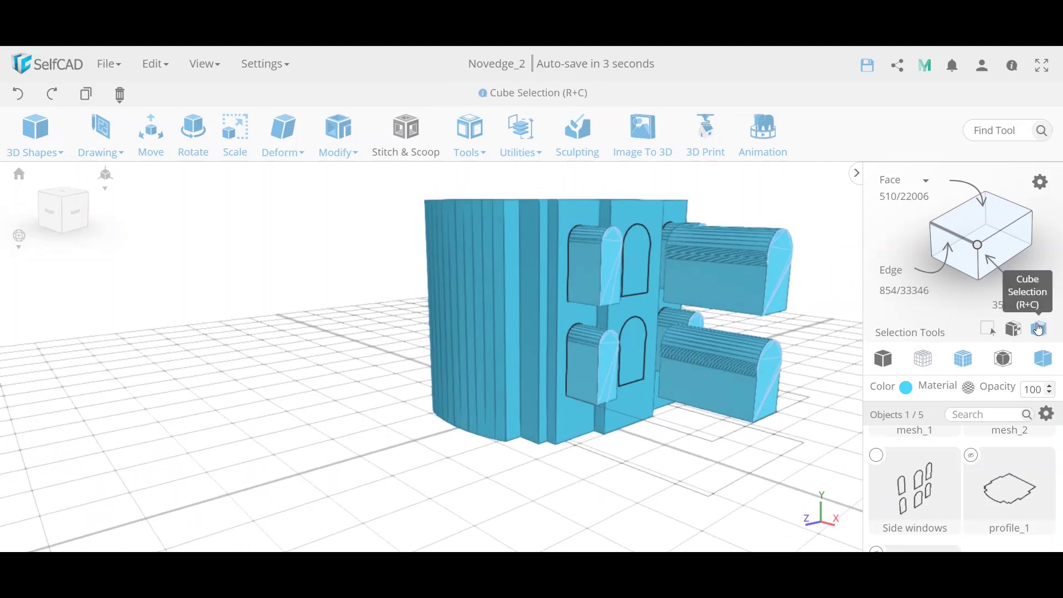
click(1040, 330)
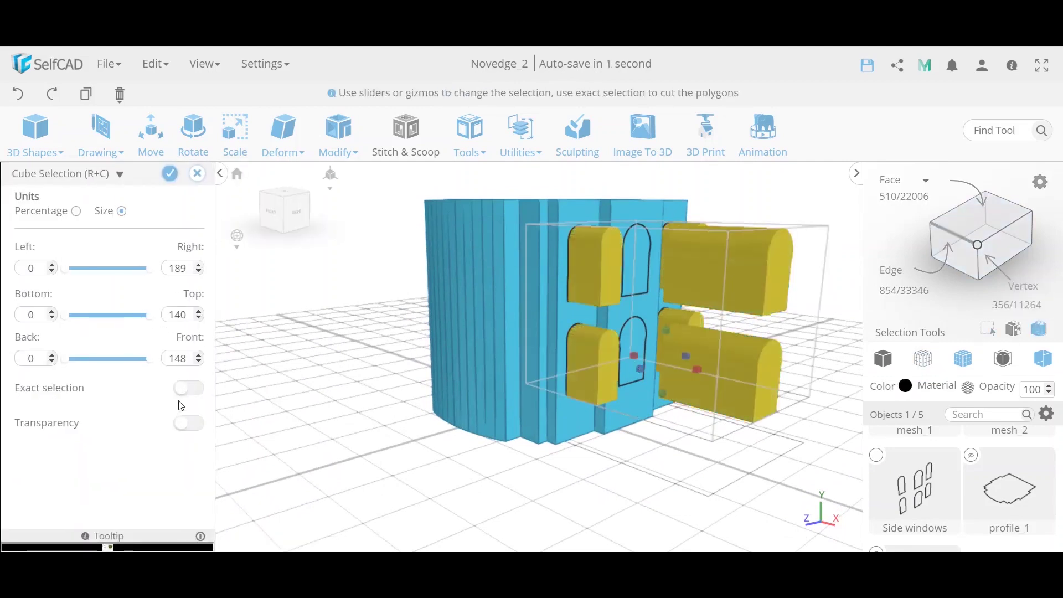
click(191, 390)
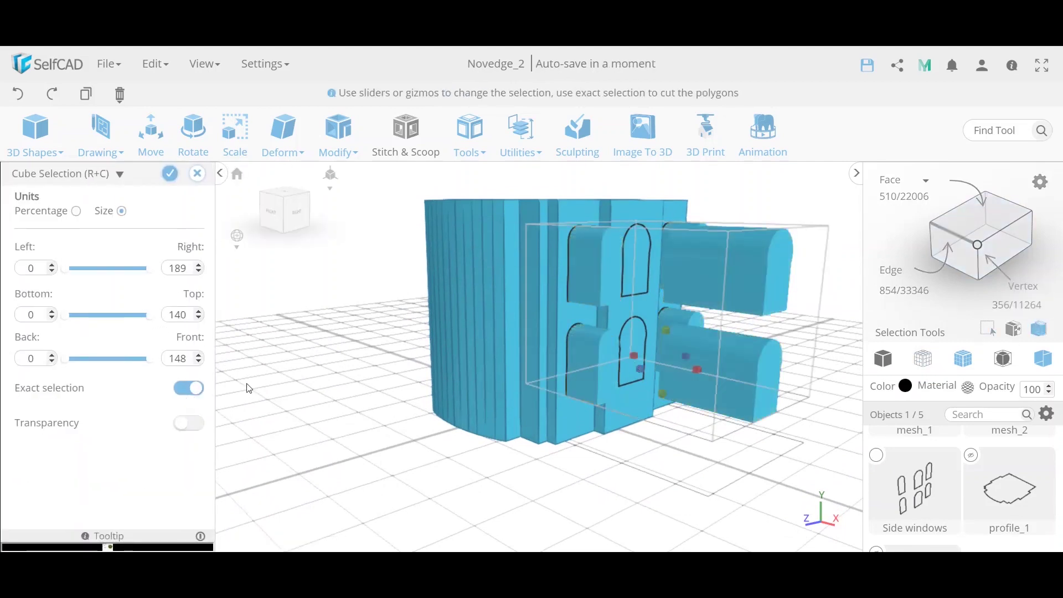
click(185, 397)
right_drag(304, 401, 344, 431)
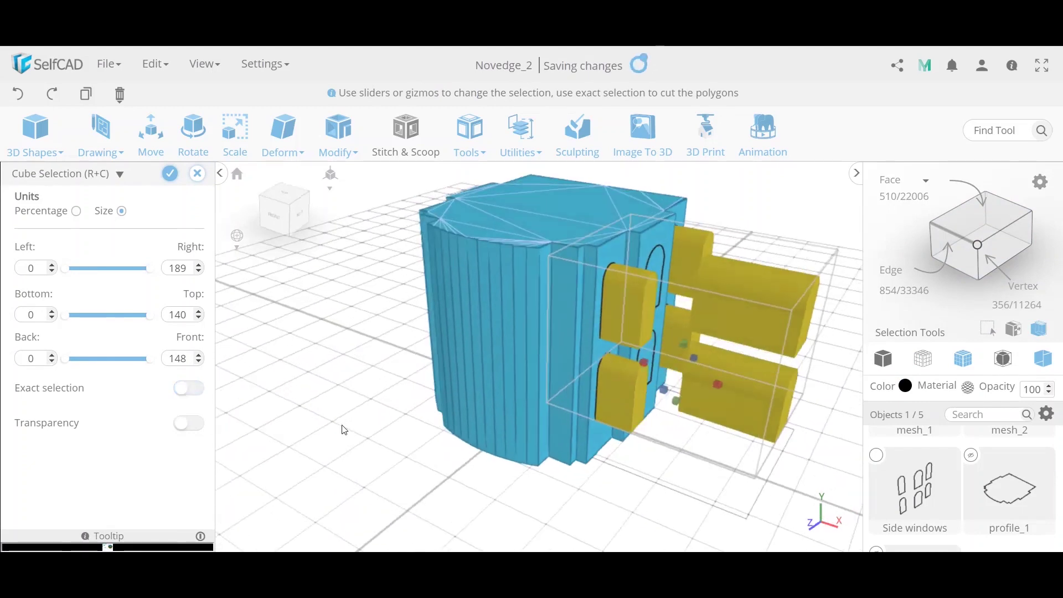
drag(641, 360, 722, 374)
right_drag(456, 454, 471, 466)
drag(647, 363, 653, 363)
drag(534, 490, 461, 492)
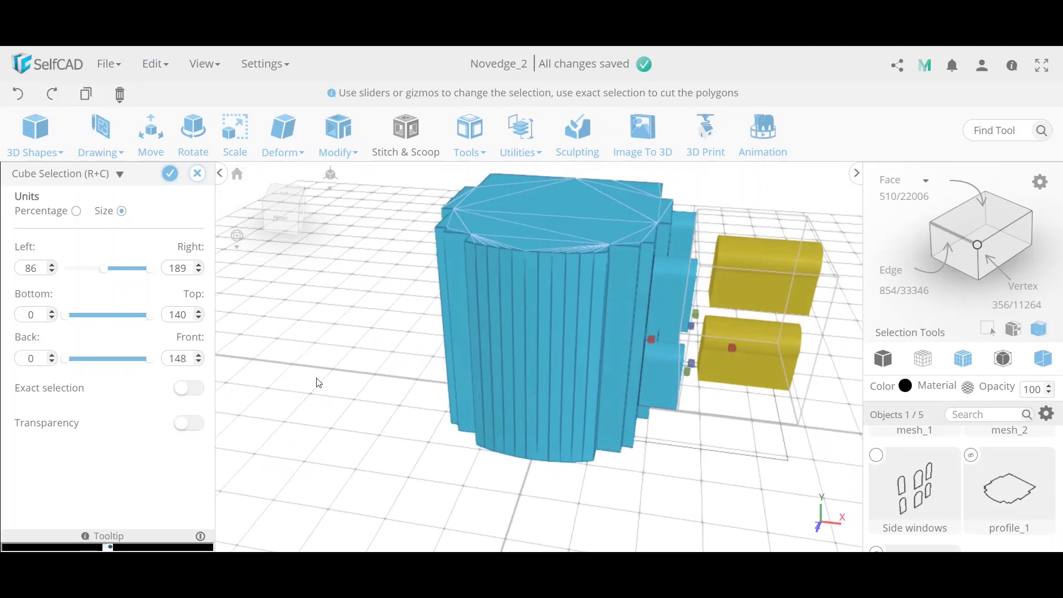
click(170, 173)
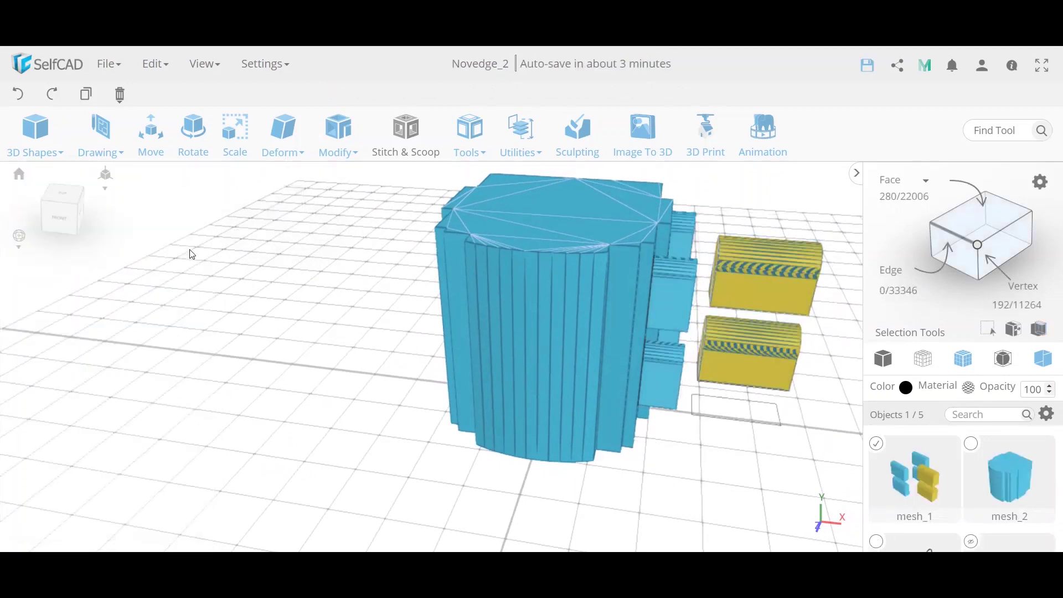
Split the two selected window solids into a separate object and move it along X toward the building to about 80.71
click(518, 151)
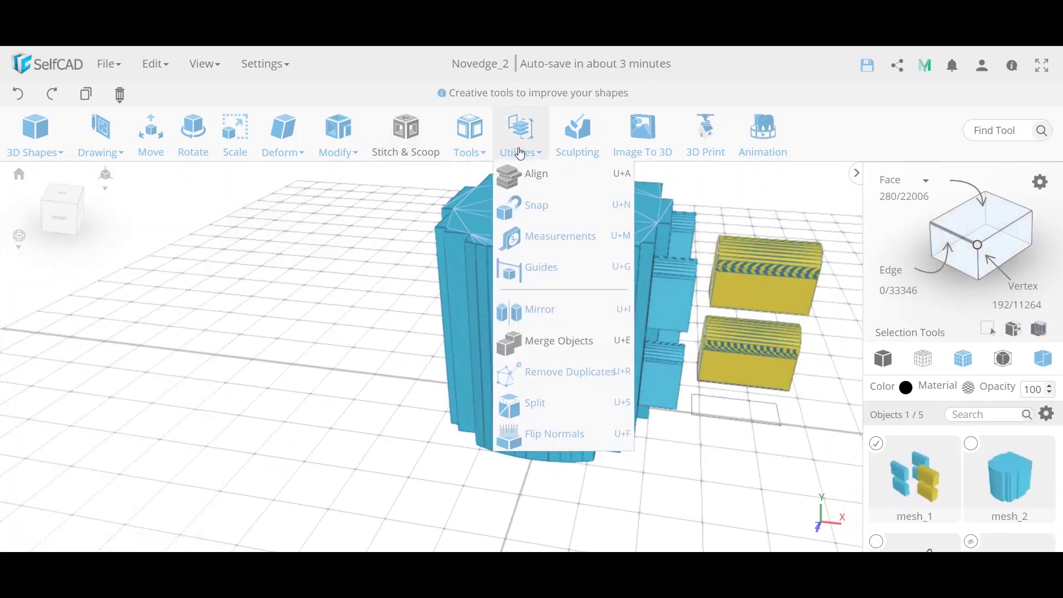
click(554, 406)
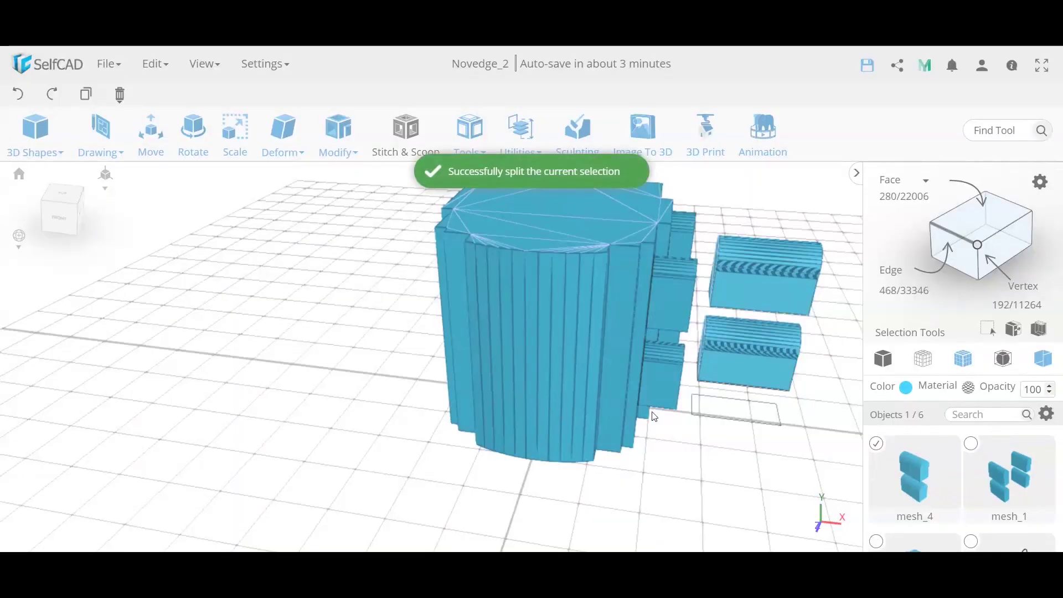
click(158, 160)
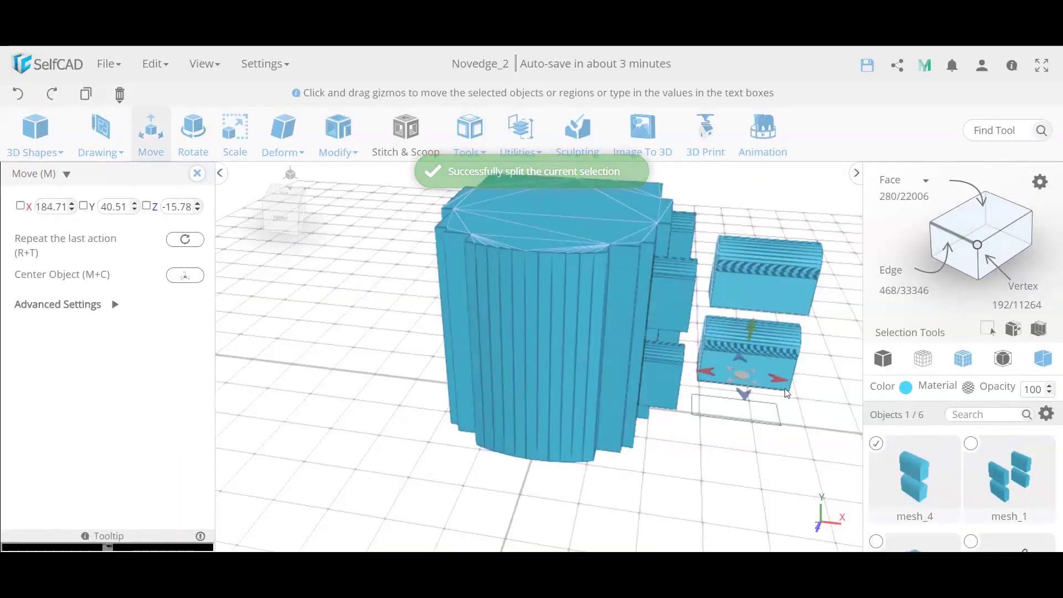
drag(780, 380, 672, 370)
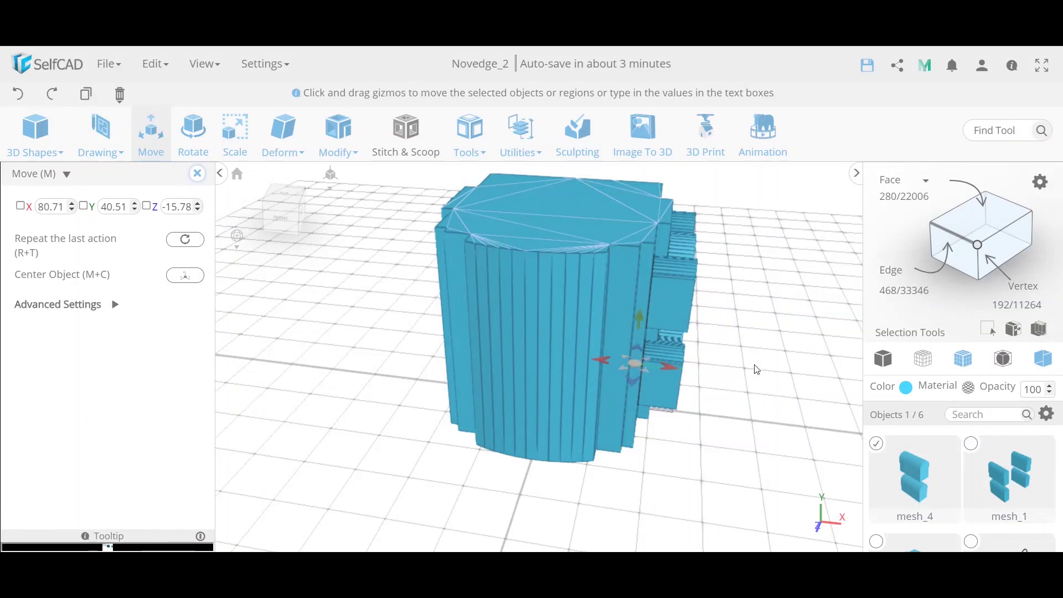
Add the remaining window solids mesh_1 to the selection and merge them with the repositioned pair mesh_4 into one object
drag(768, 446, 641, 456)
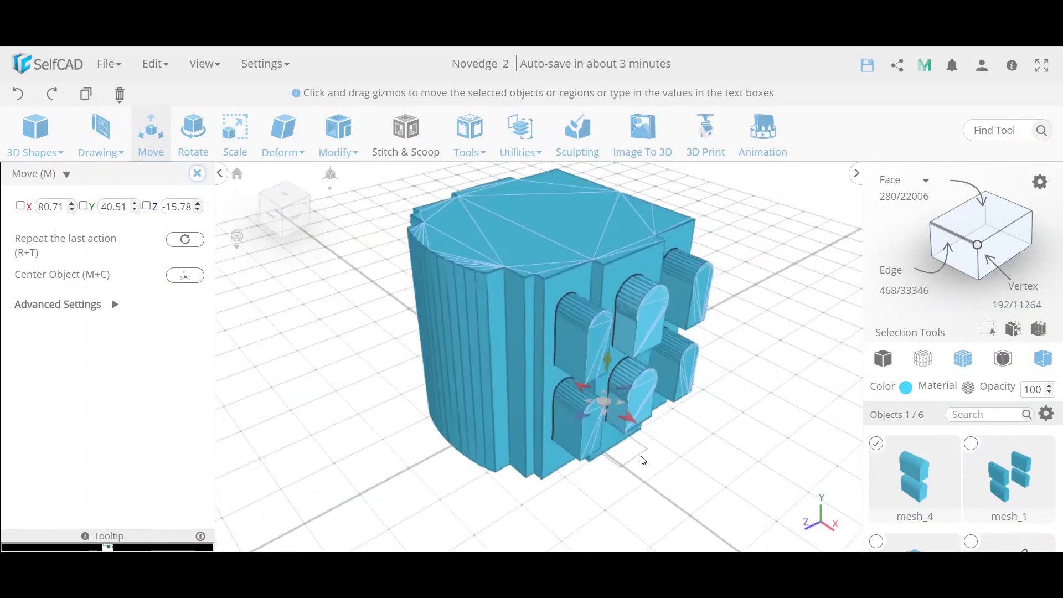
click(586, 337)
click(515, 149)
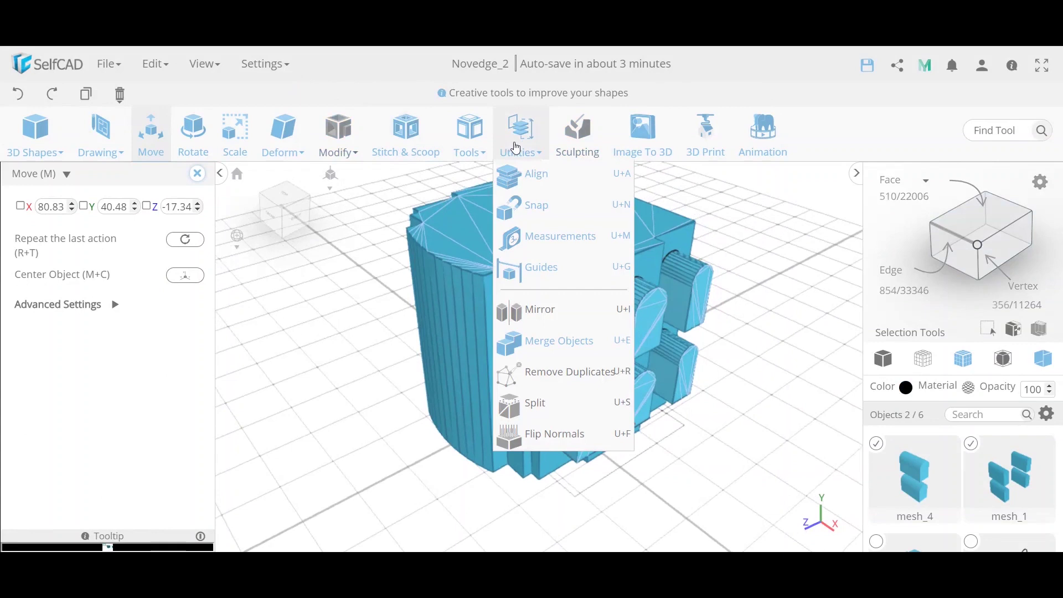
click(574, 356)
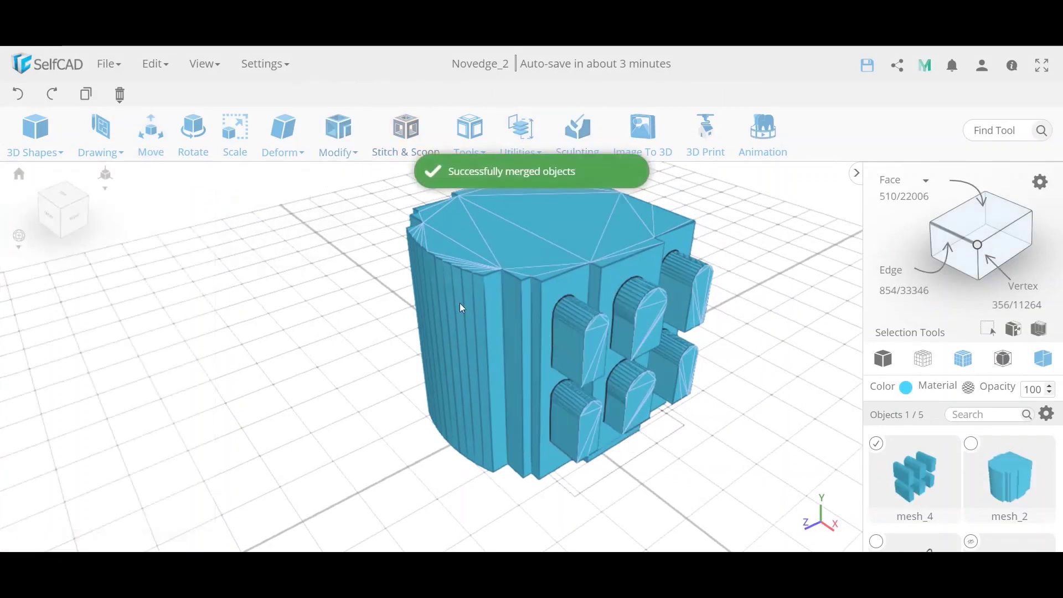
Preview a Difference that subtracts the window blocks (mesh_4) from the building body (mesh_2), inspect the openings and discard it
drag(779, 450, 729, 455)
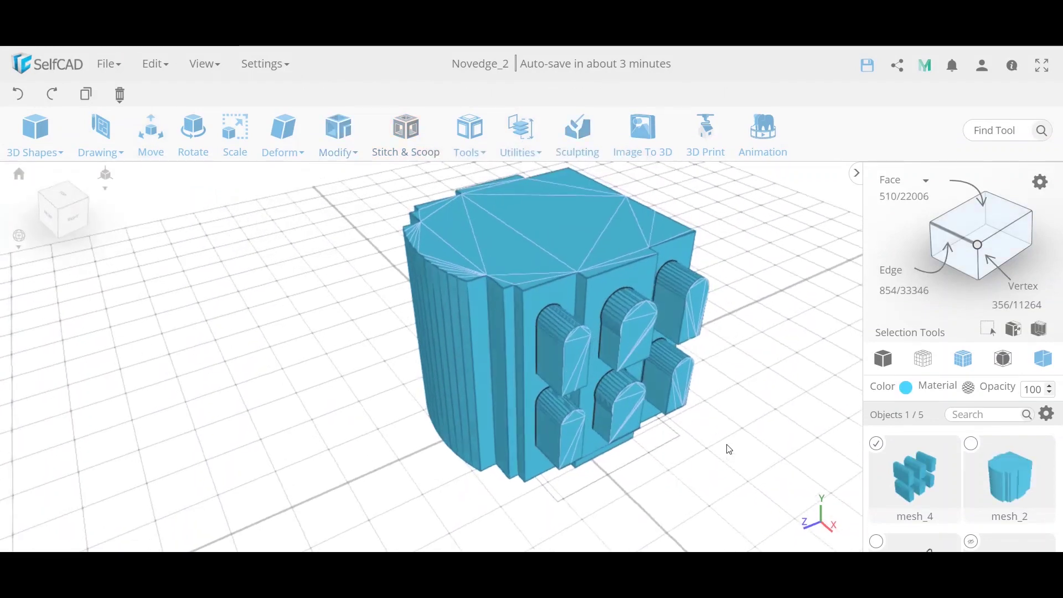
click(971, 443)
click(382, 160)
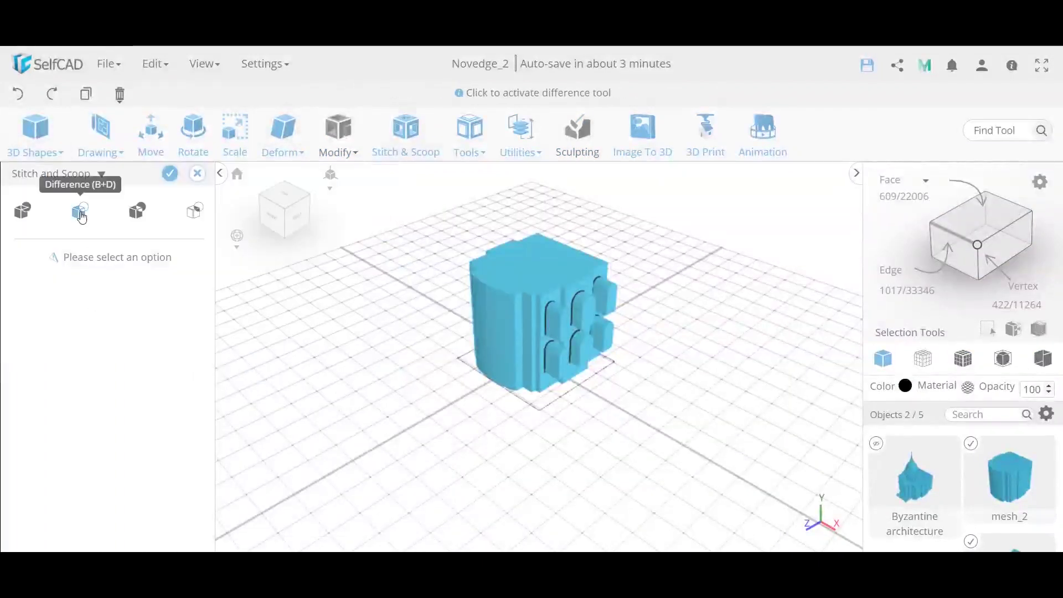
click(81, 215)
click(72, 279)
click(66, 299)
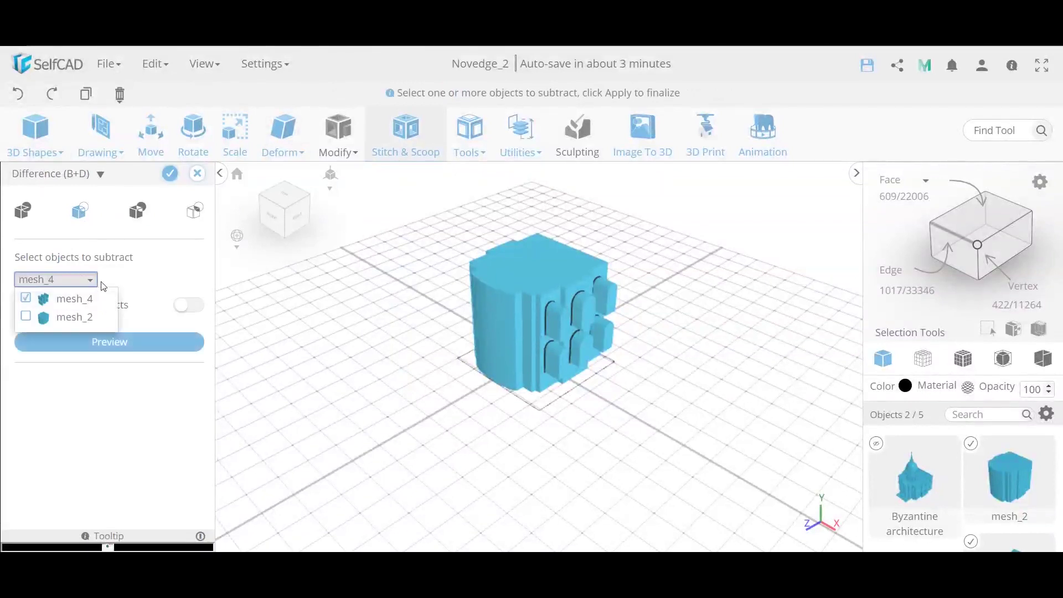
click(103, 283)
drag(428, 361, 576, 277)
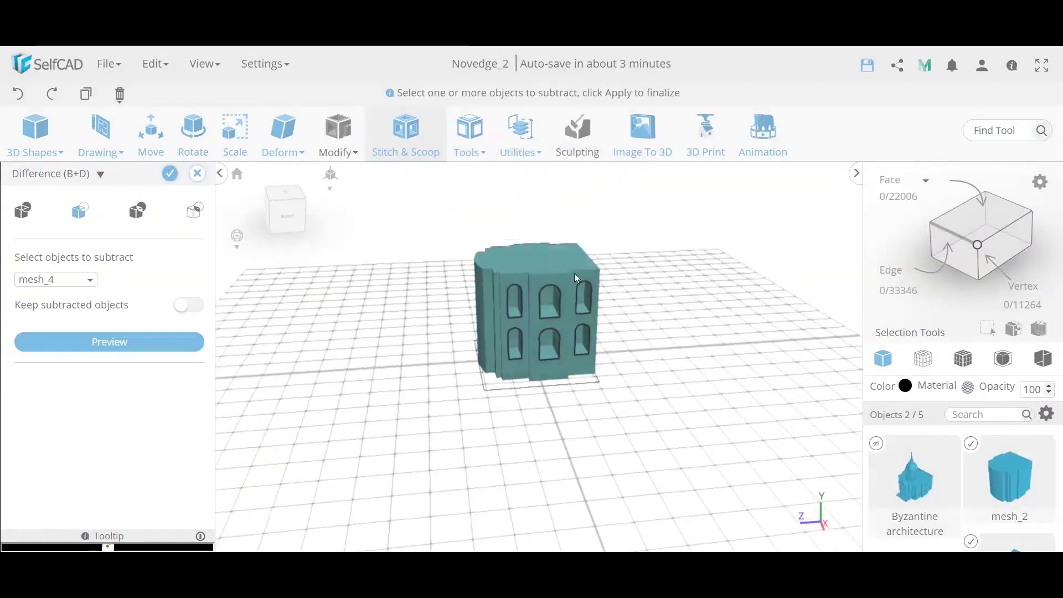
scroll(554, 300, up, 5)
drag(514, 306, 527, 340)
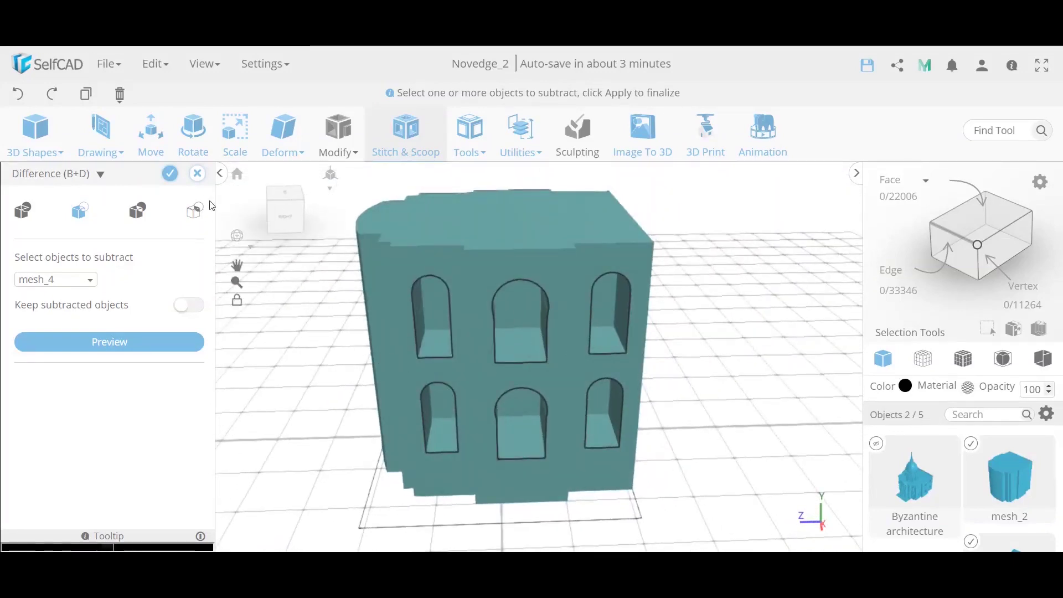
click(197, 173)
click(512, 344)
Scale mesh_4 along X so its window blocks extend out of both sides of the building body
drag(378, 335, 472, 348)
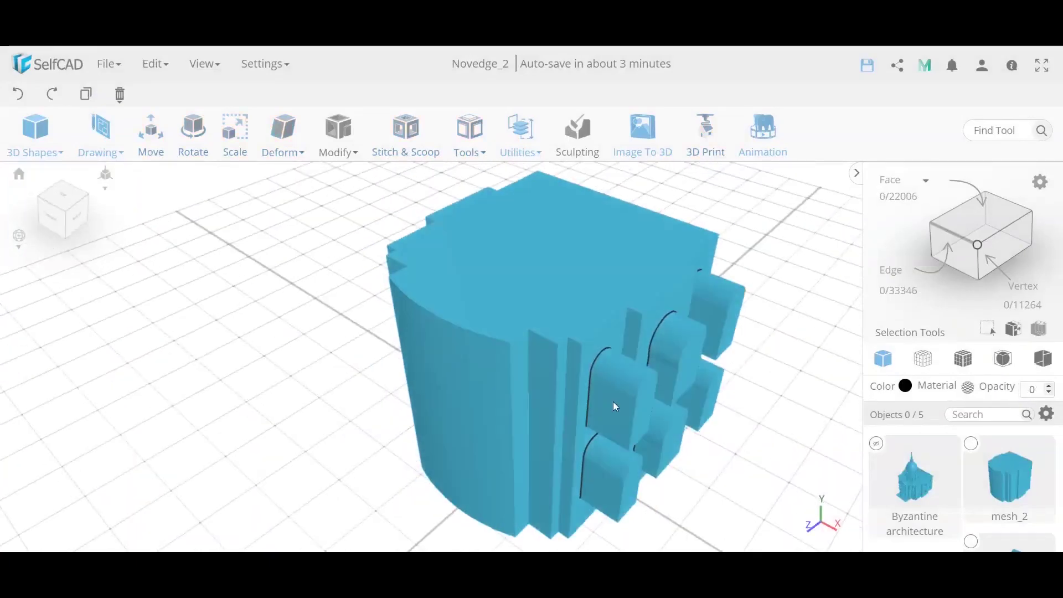
click(615, 400)
drag(297, 386, 245, 238)
click(235, 132)
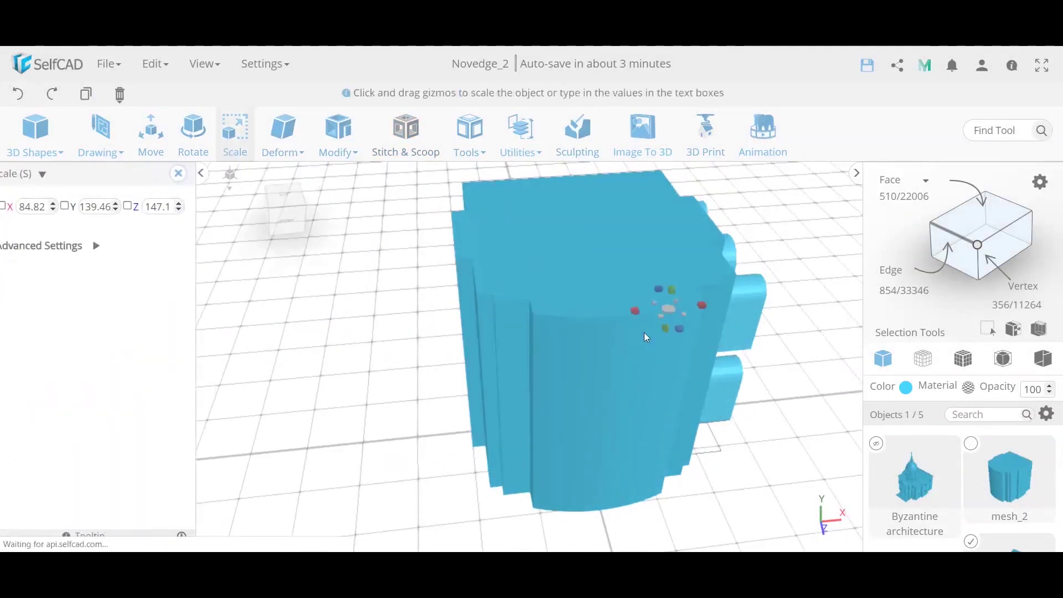
drag(545, 330, 443, 345)
click(197, 173)
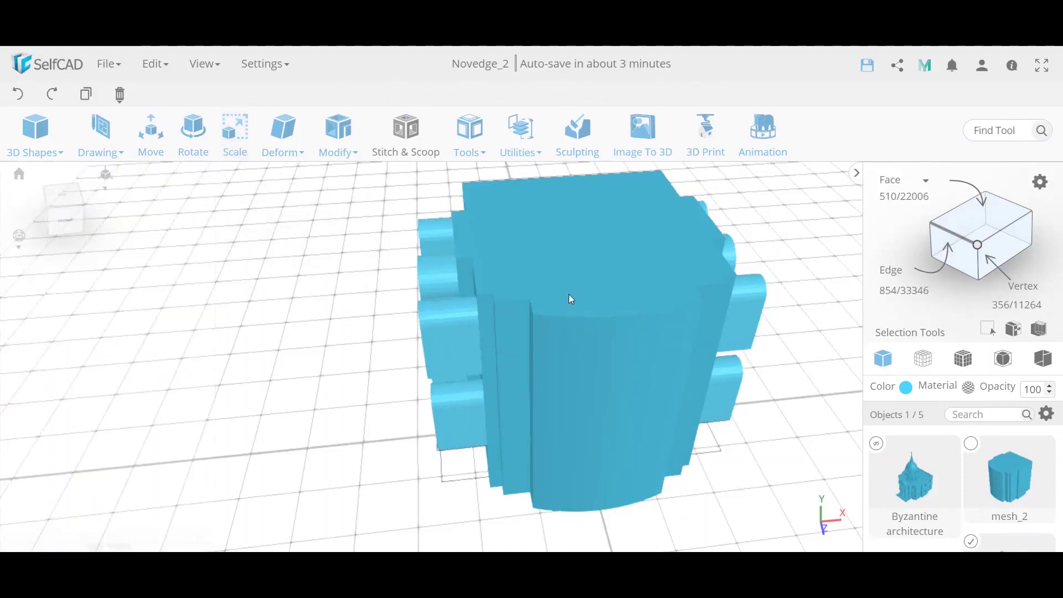
Preview subtracting the widened mesh_4 from mesh_2 with Difference, inspect the through openings and discard the operation
click(570, 294)
click(405, 133)
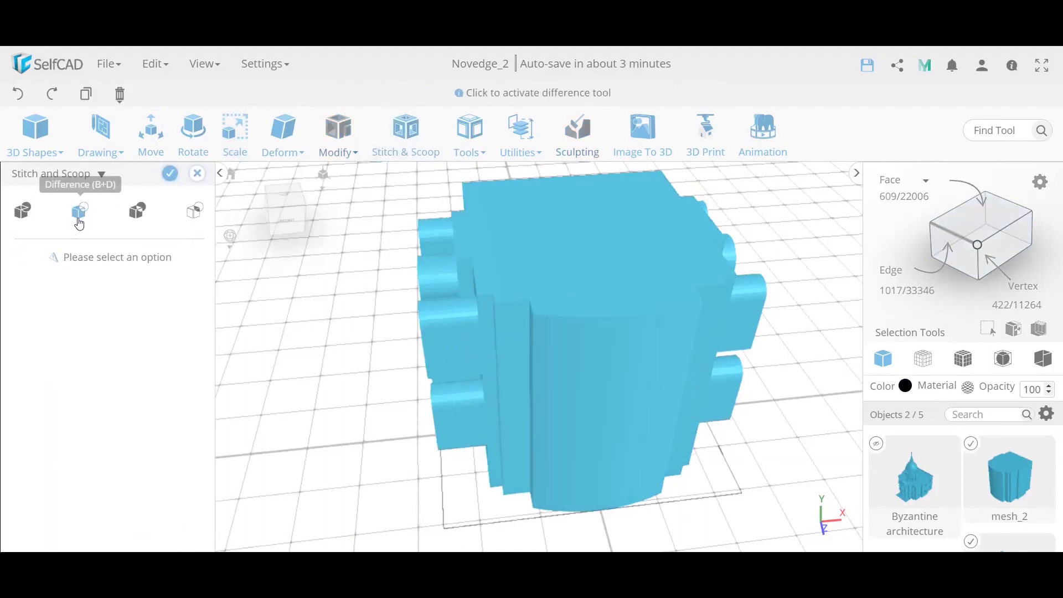
click(80, 210)
click(56, 279)
click(78, 300)
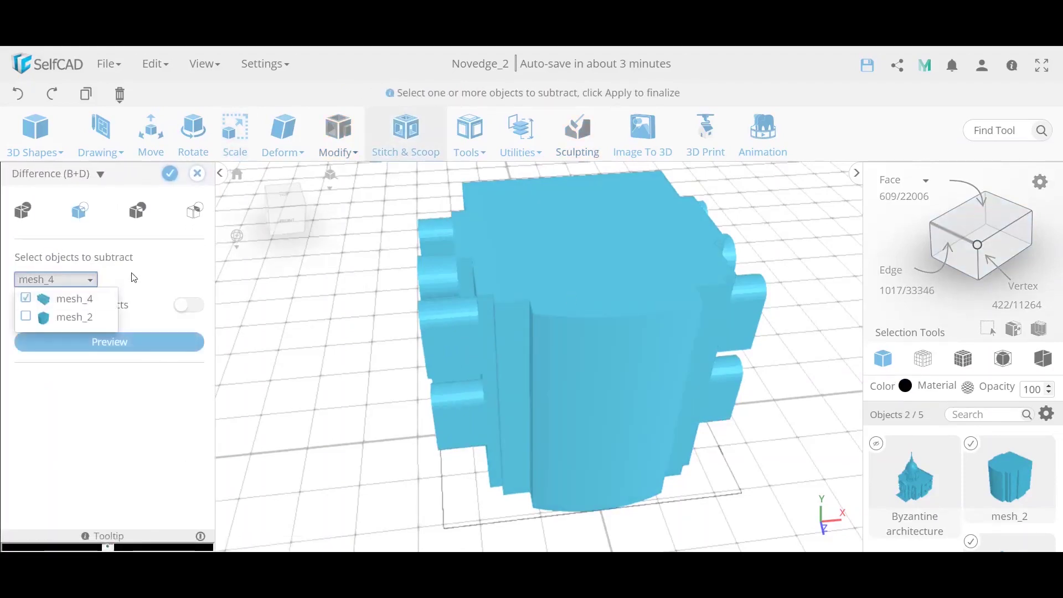
drag(416, 382, 447, 374)
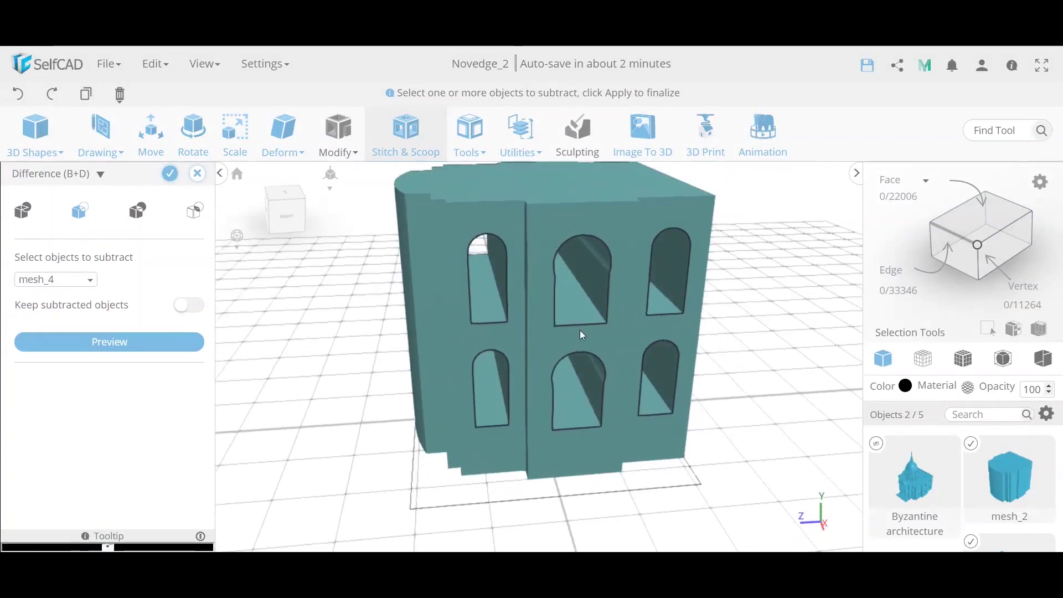
click(197, 174)
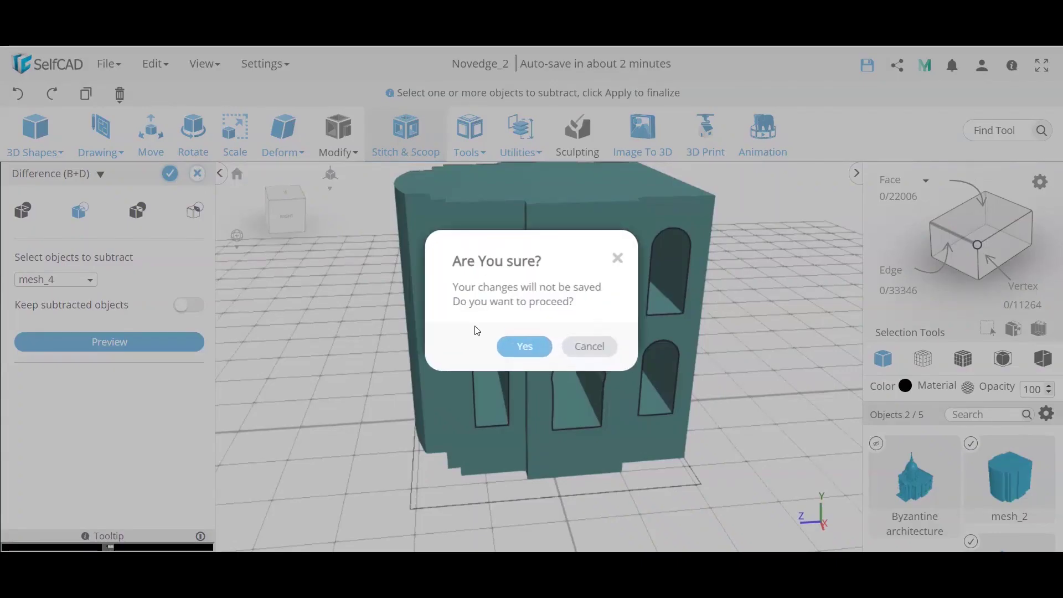
click(519, 343)
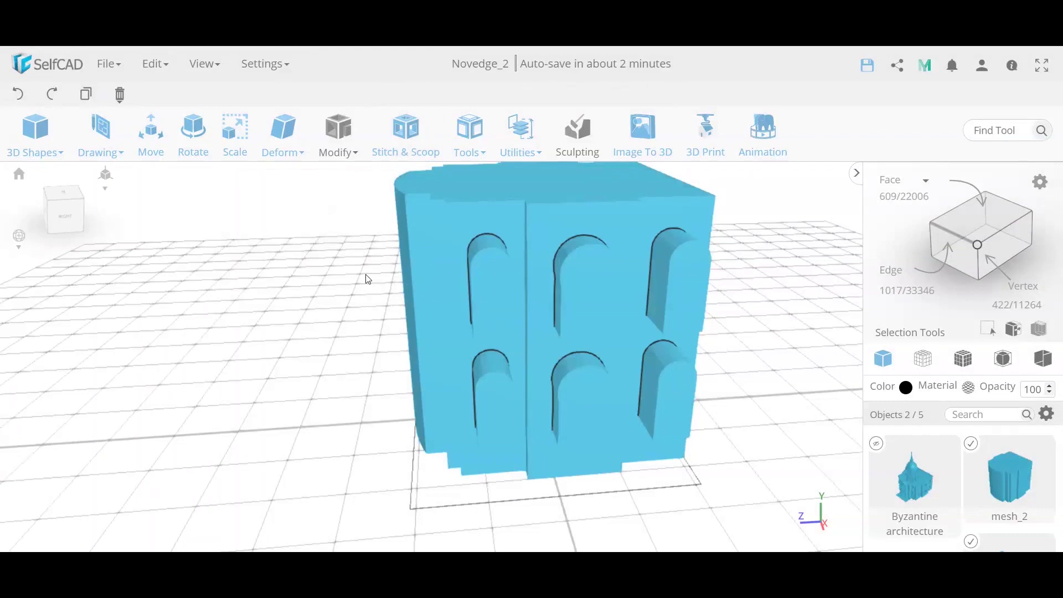
Undo the scaling of mesh_4
right_drag(447, 225, 636, 290)
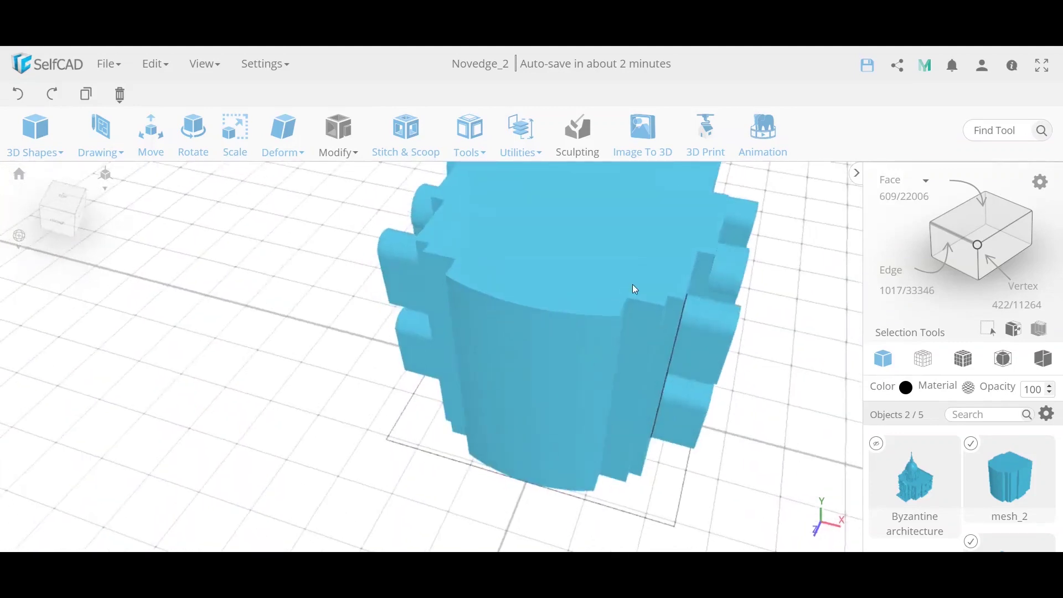
click(18, 94)
right_drag(457, 287, 327, 271)
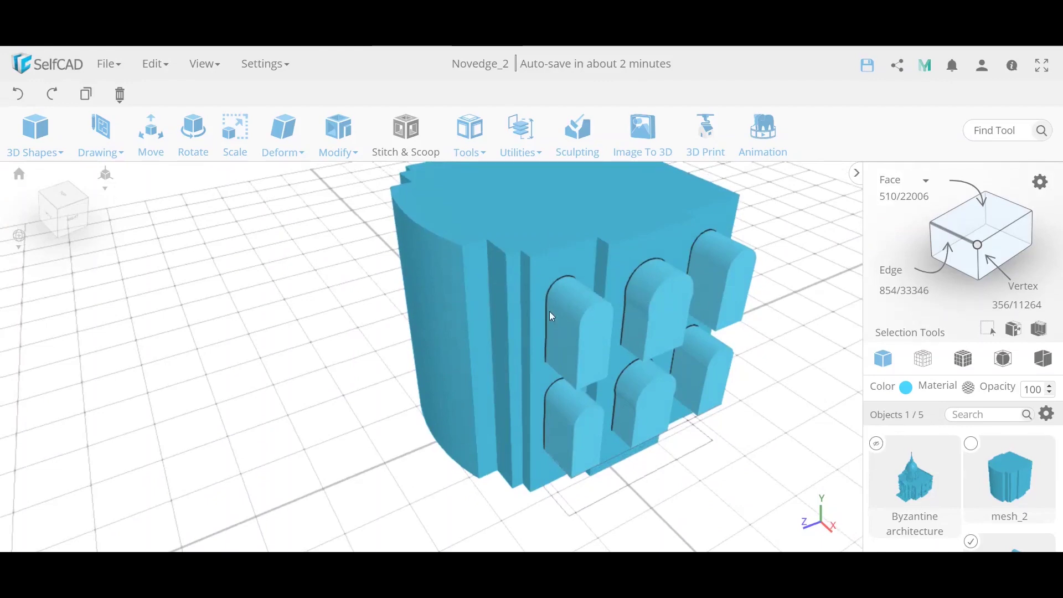
Add a thickness of -5 to the building body mesh_2
click(388, 316)
click(470, 287)
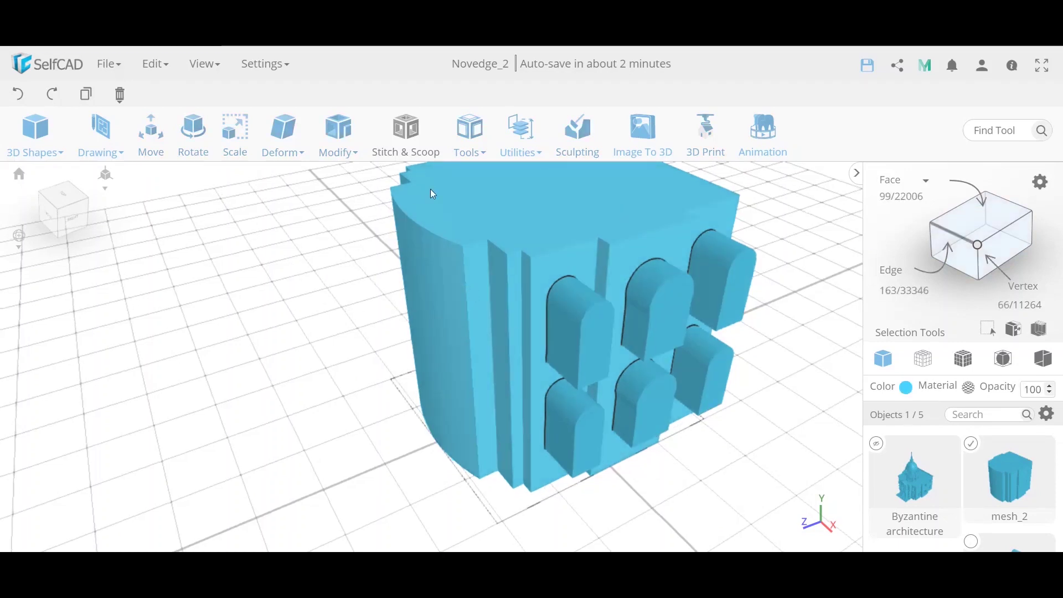
click(339, 136)
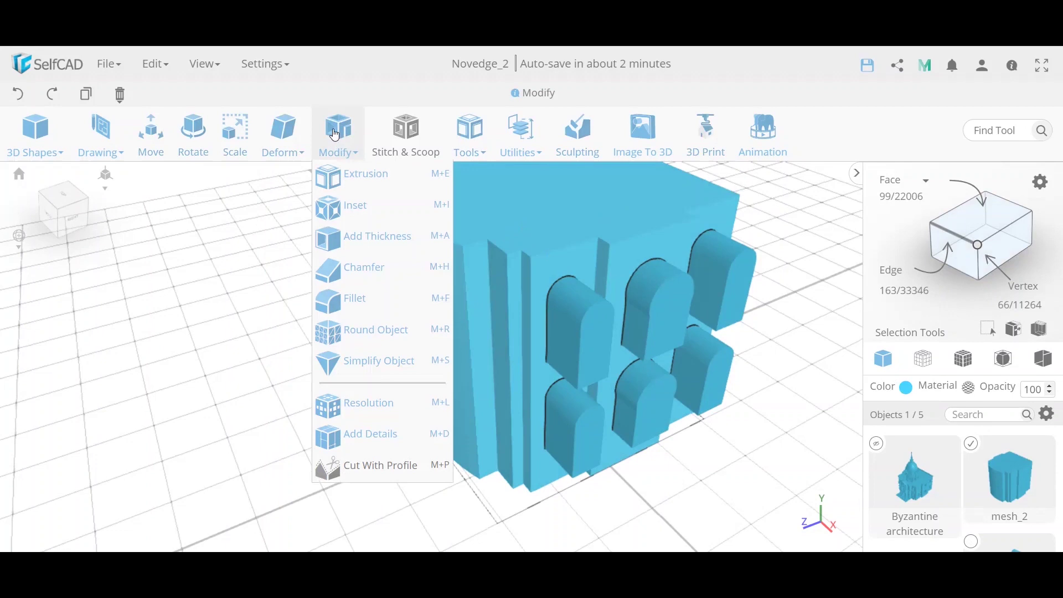
click(366, 238)
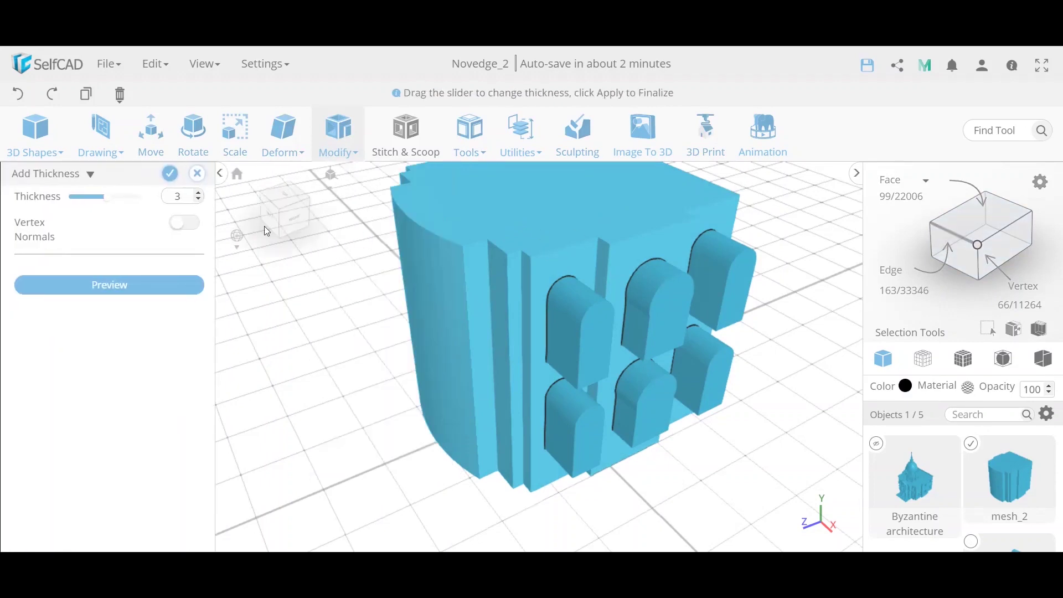
double_click(188, 198)
text(-5)
key(Return)
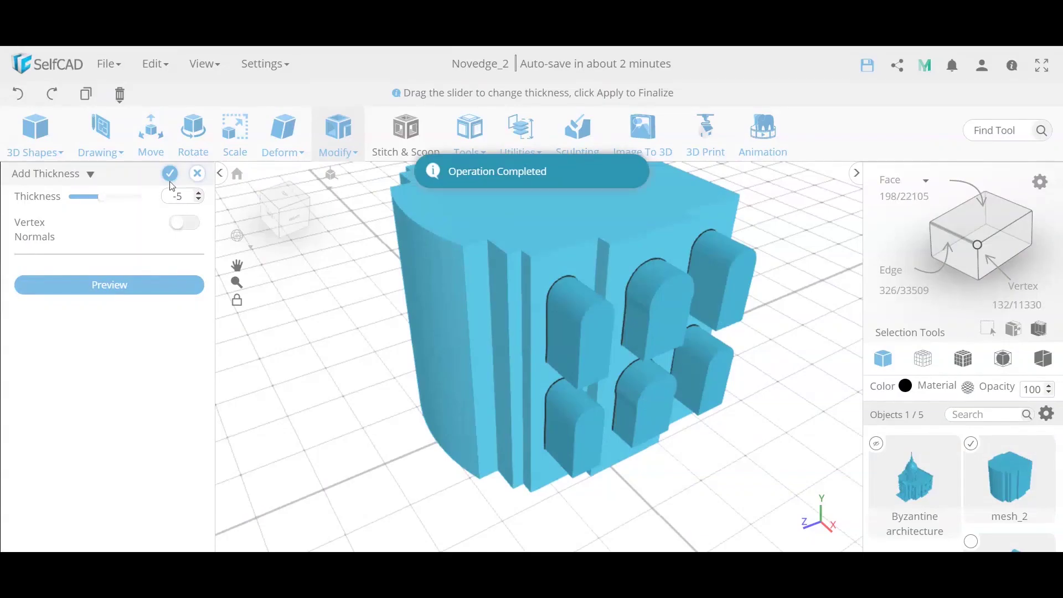
click(170, 174)
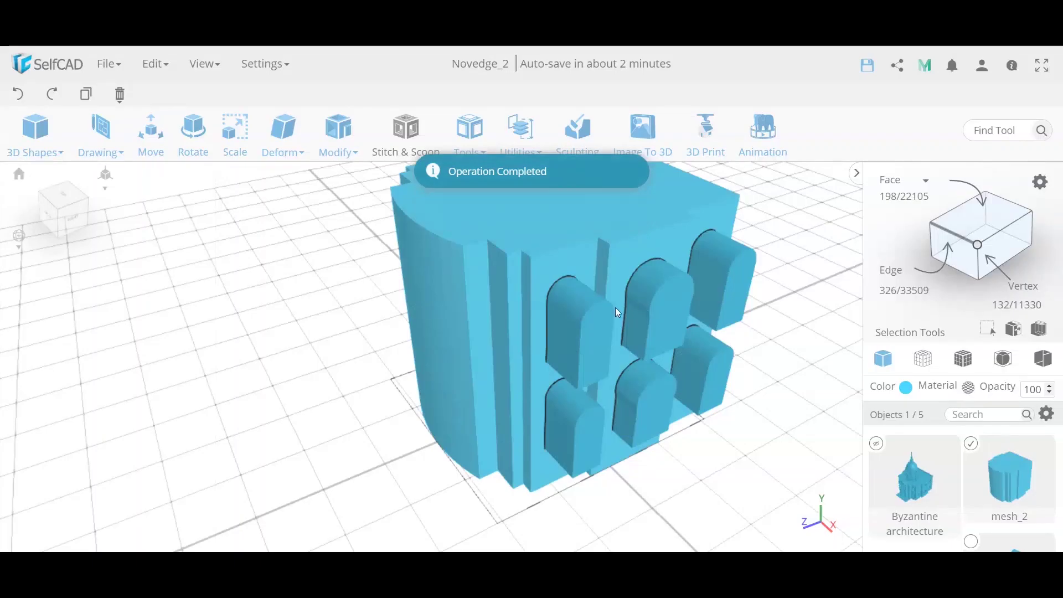
Preview subtracting mesh_4 from the hollowed mesh_2 with Difference, inspect the window openings and discard the operation
shift+click(597, 323)
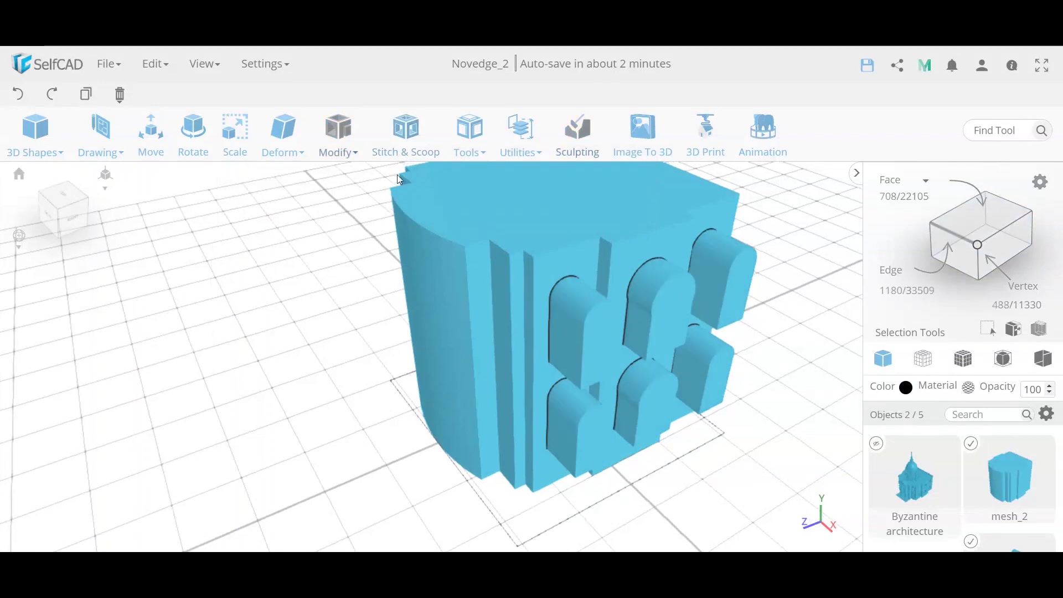
click(406, 133)
click(86, 222)
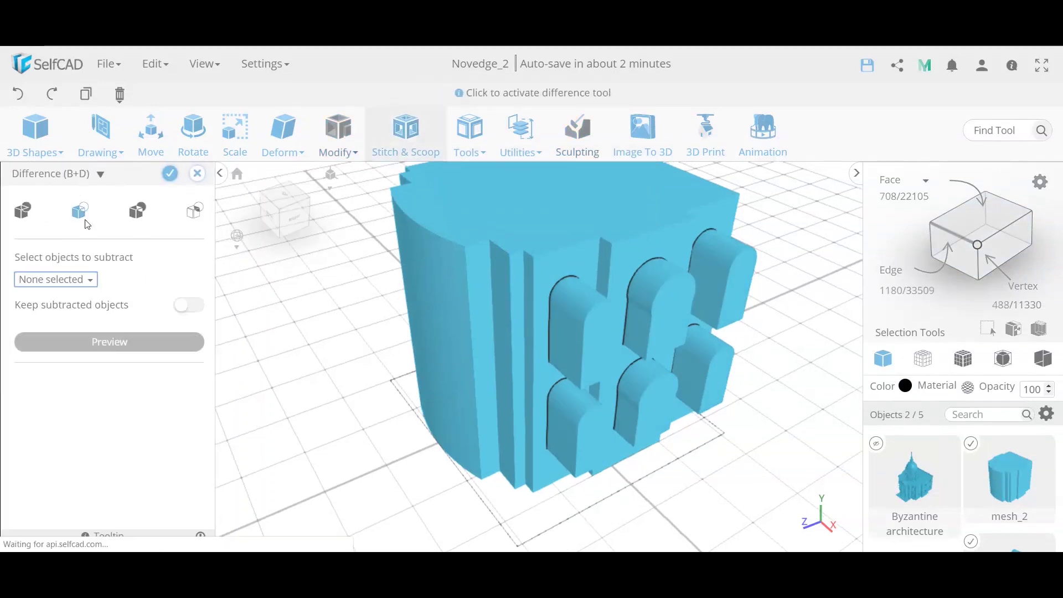
click(83, 279)
click(69, 317)
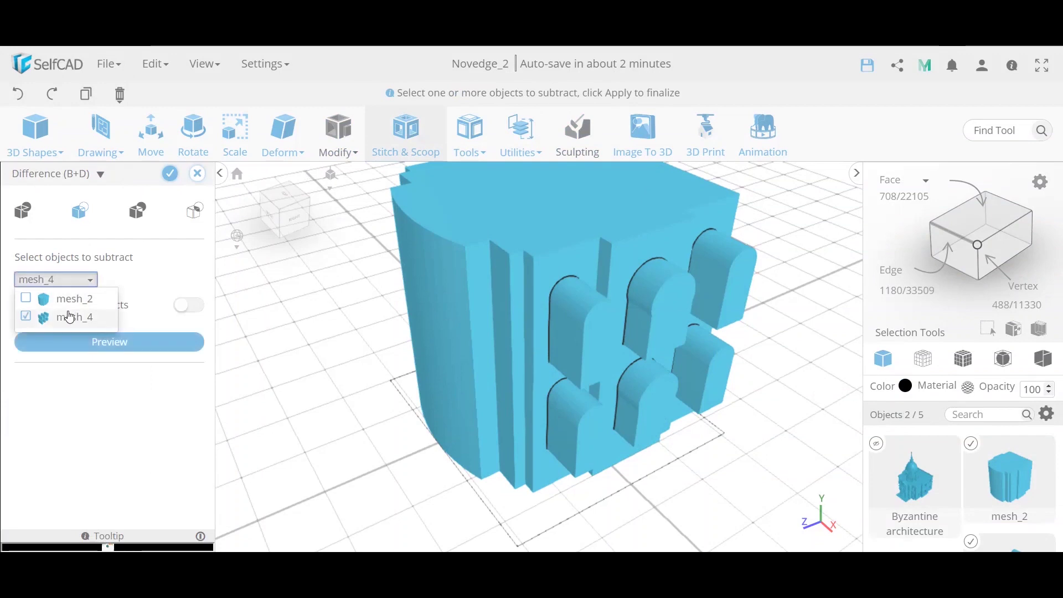
click(150, 342)
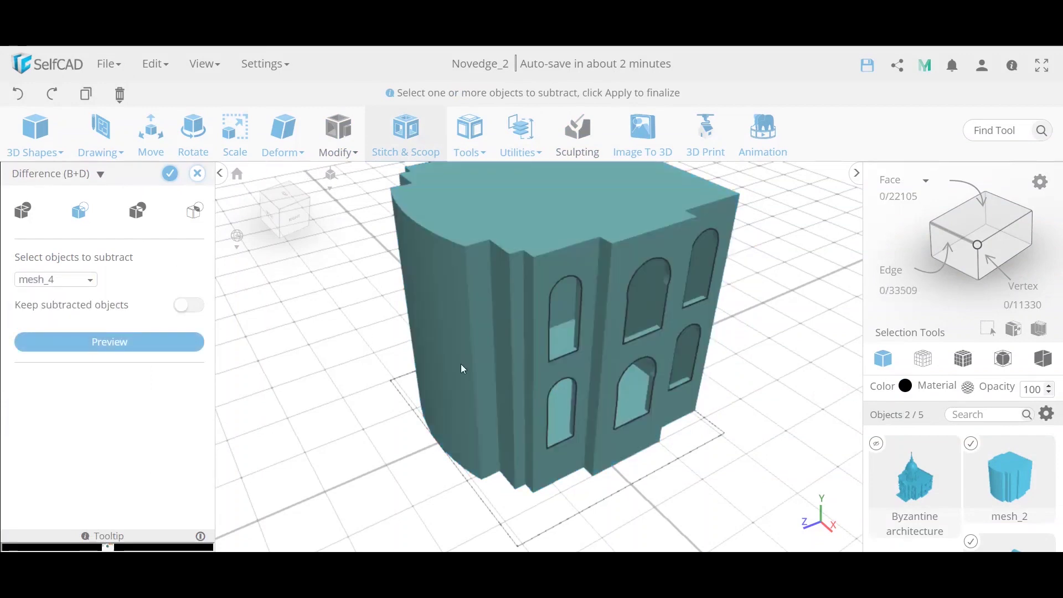
mouse_move(461, 364)
right_down()
mouse_move(423, 374)
mouse_move(458, 367)
right_up()
scroll(541, 367, up, 3)
right_drag(541, 368, 572, 373)
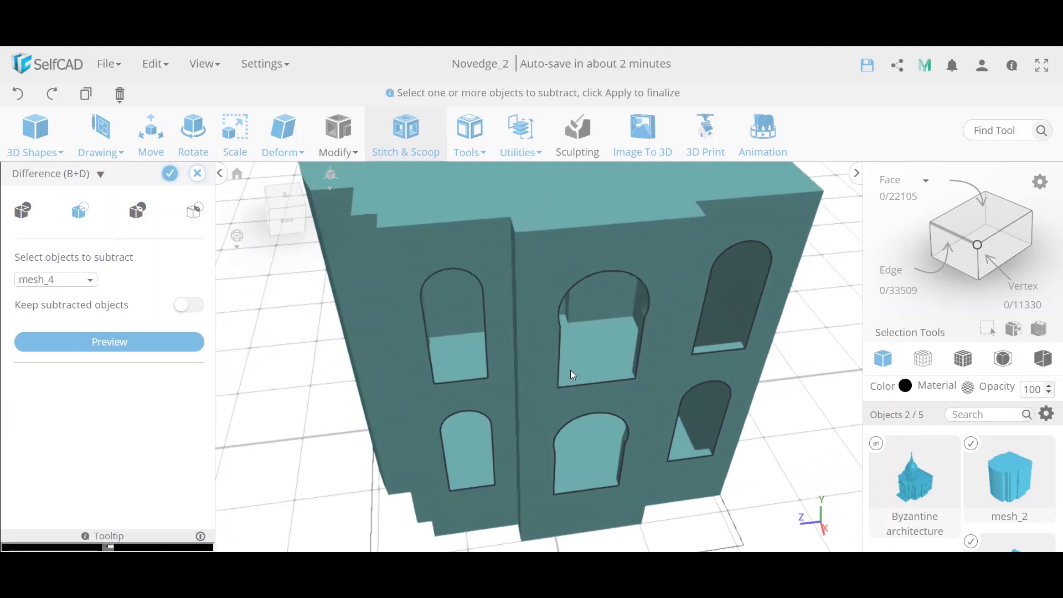
click(197, 174)
click(510, 347)
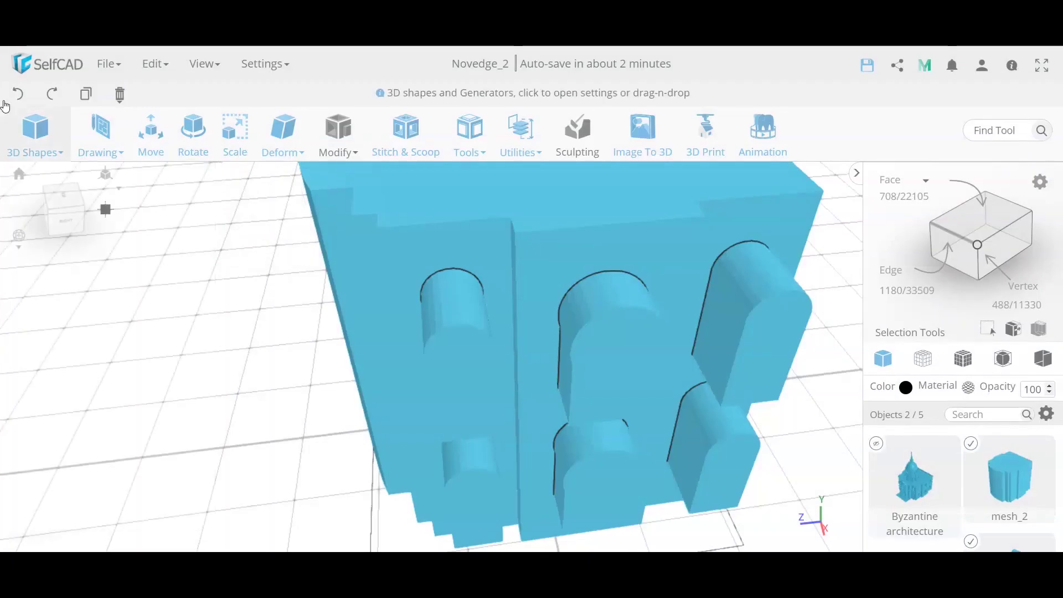
Undo the thickness added to the building body
click(18, 95)
click(18, 94)
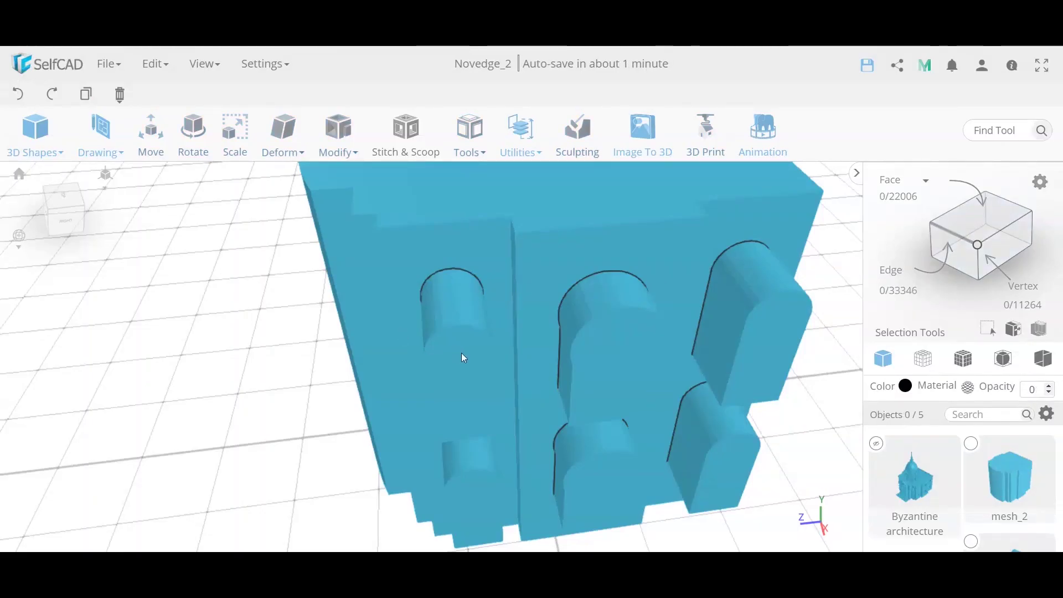
click(20, 96)
click(20, 95)
right_drag(474, 363, 536, 361)
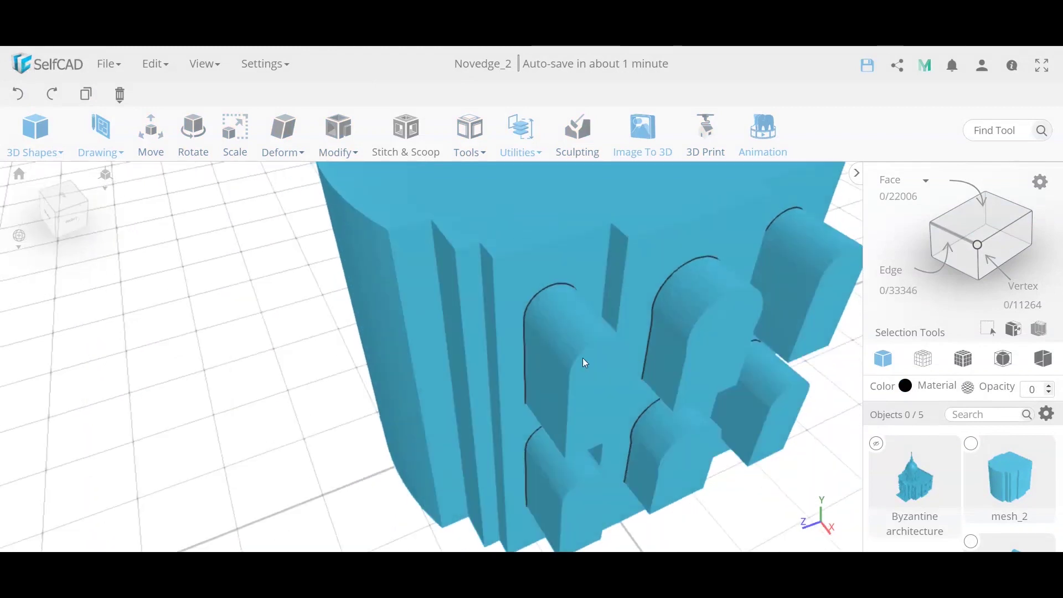
Hide mesh_4 so only the window outlines remain on the building's side wall
scroll(977, 482, down, 2)
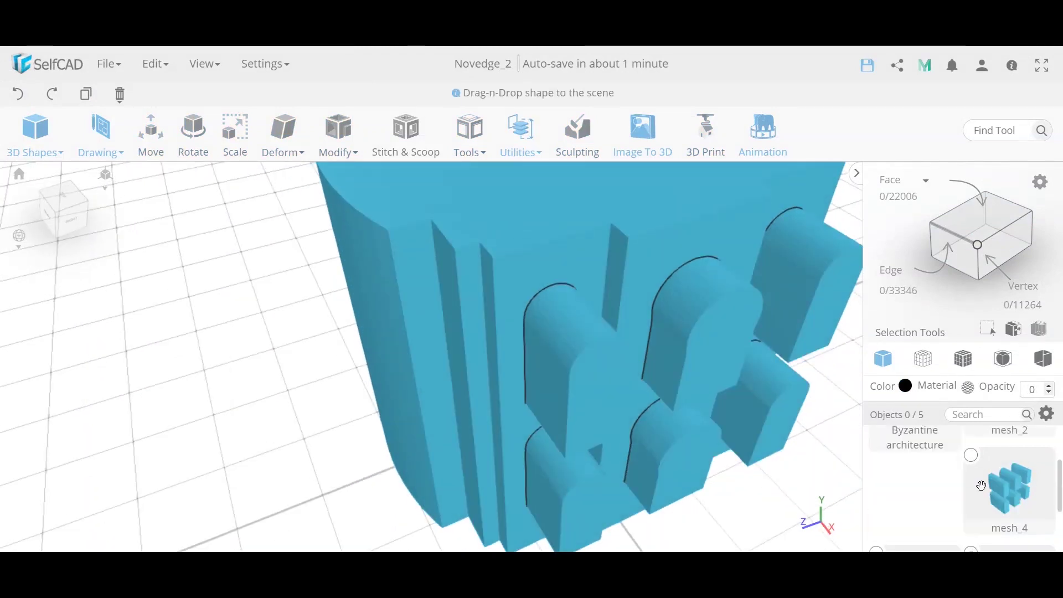
click(972, 455)
click(1047, 413)
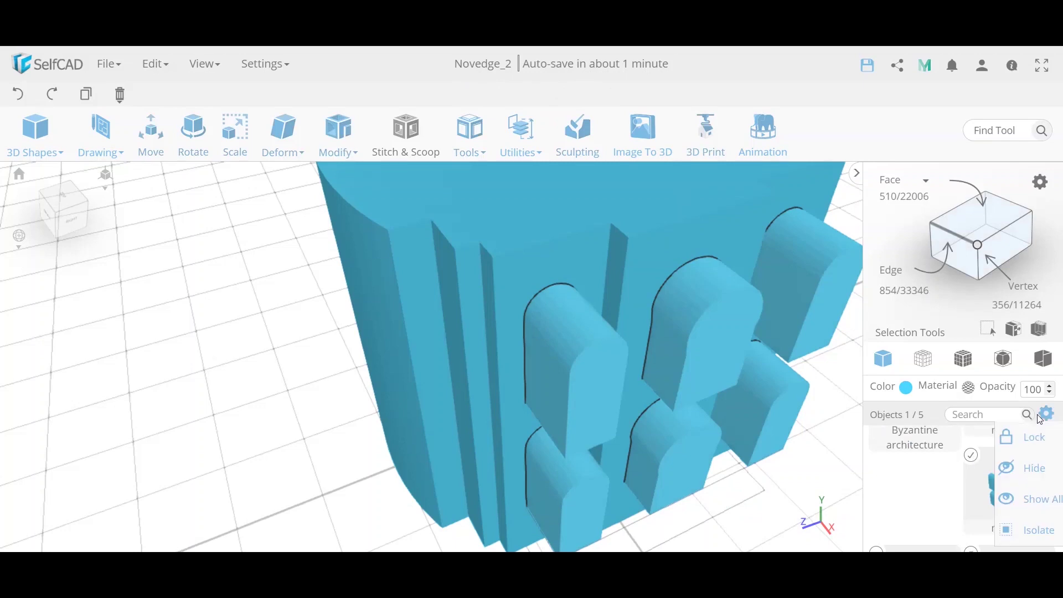
click(1049, 467)
right_drag(818, 410, 677, 336)
scroll(665, 394, down, 5)
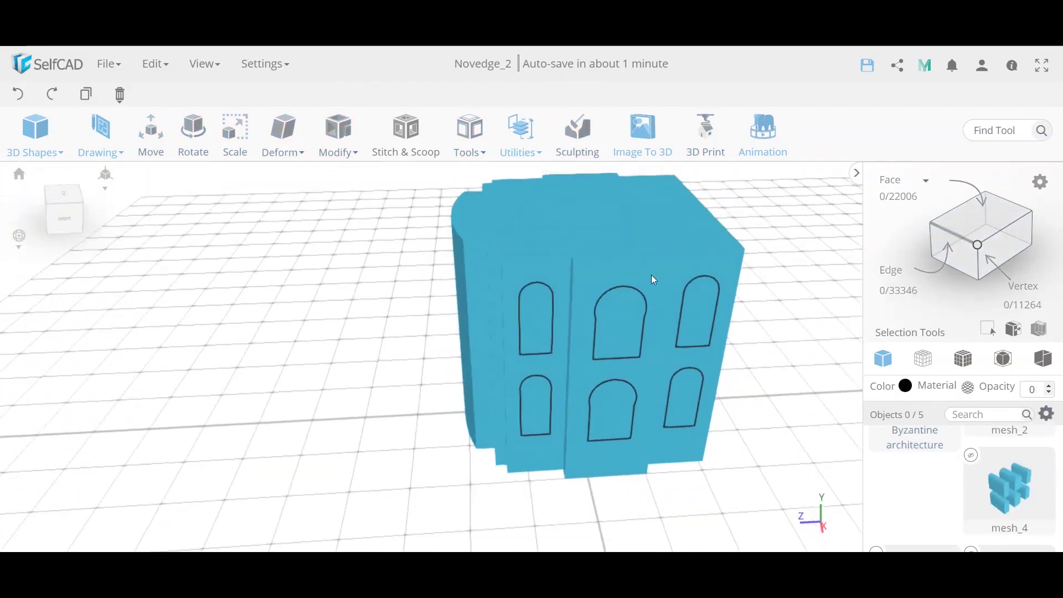
Cut the building body mesh_2 with the Side windows profile using Cut With Profile
scroll(904, 471, down, 5)
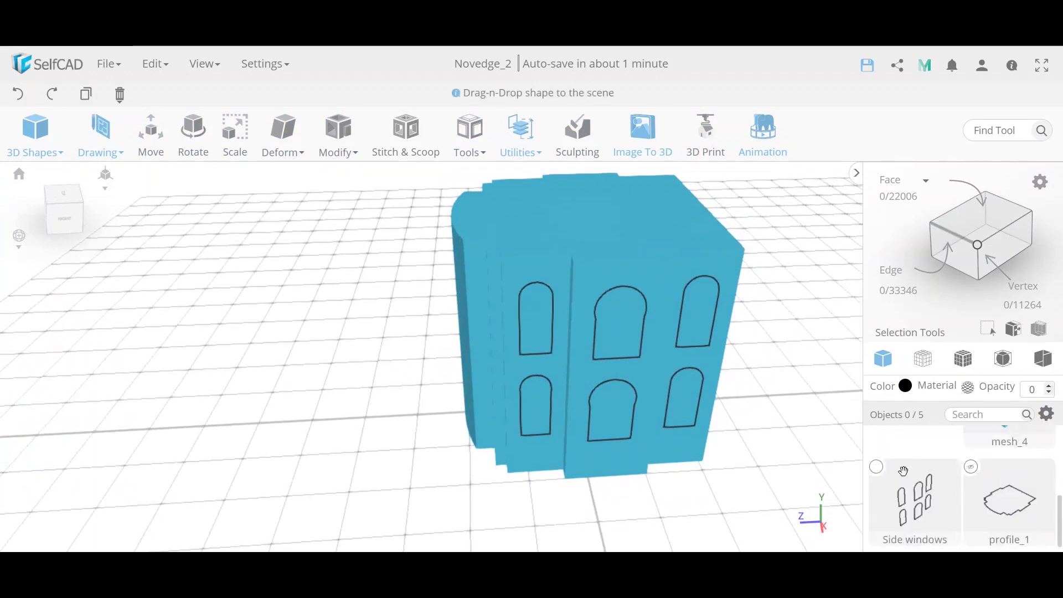
click(904, 470)
scroll(987, 465, up, 5)
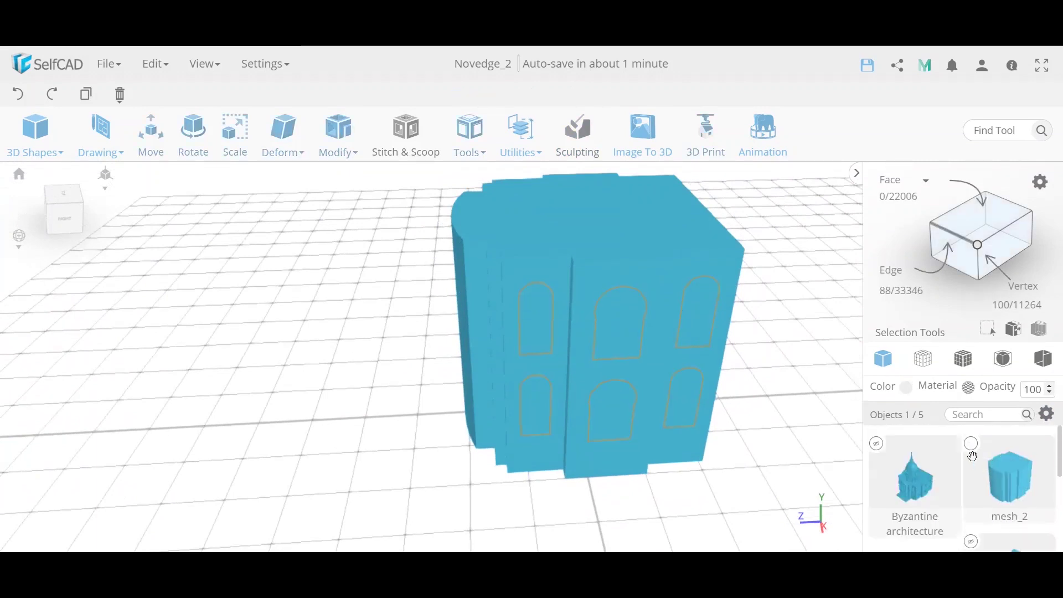
click(974, 444)
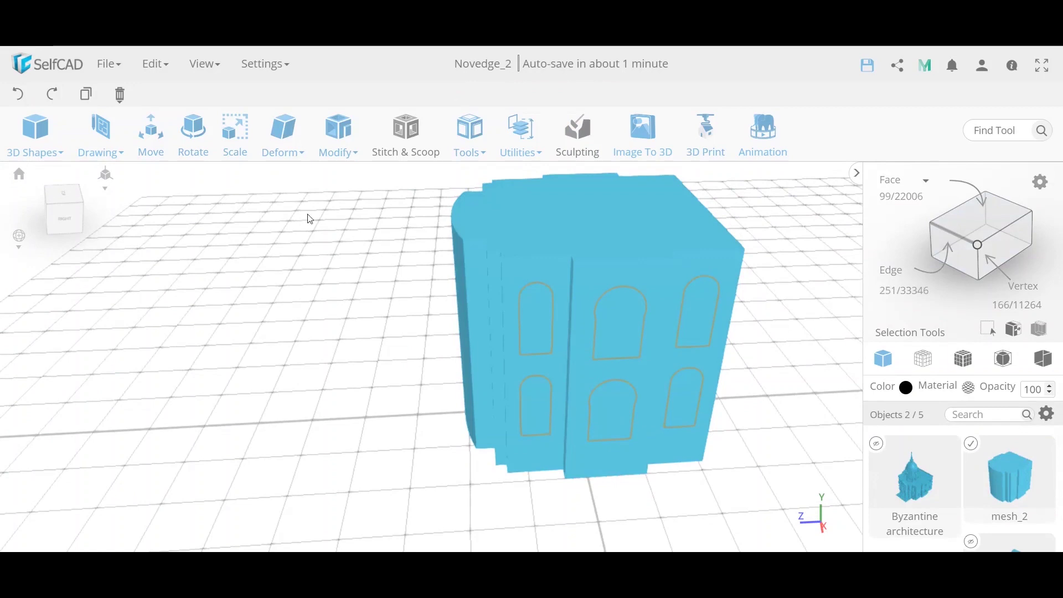
click(335, 145)
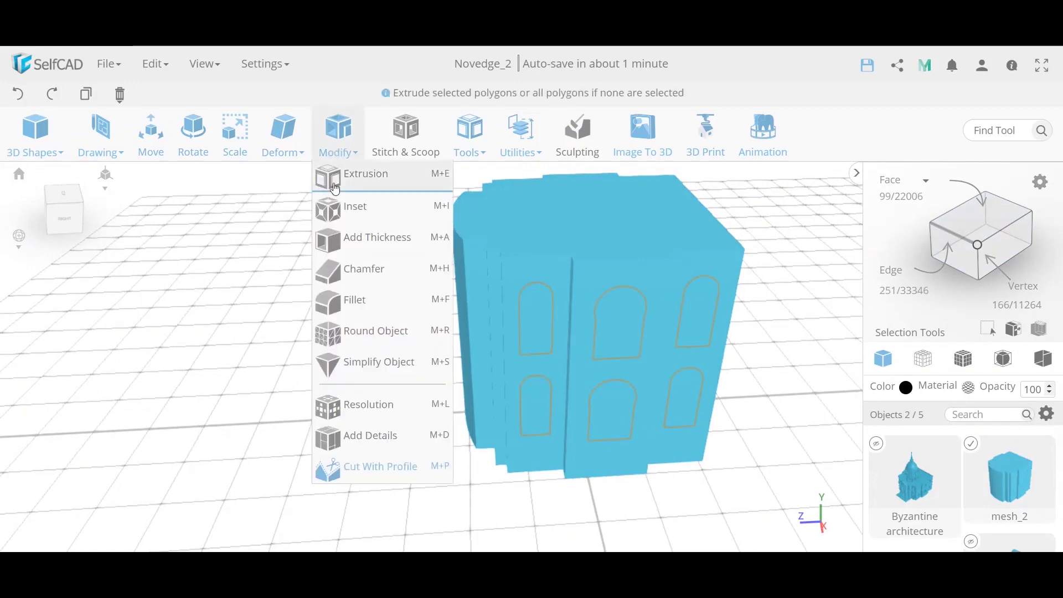
click(385, 467)
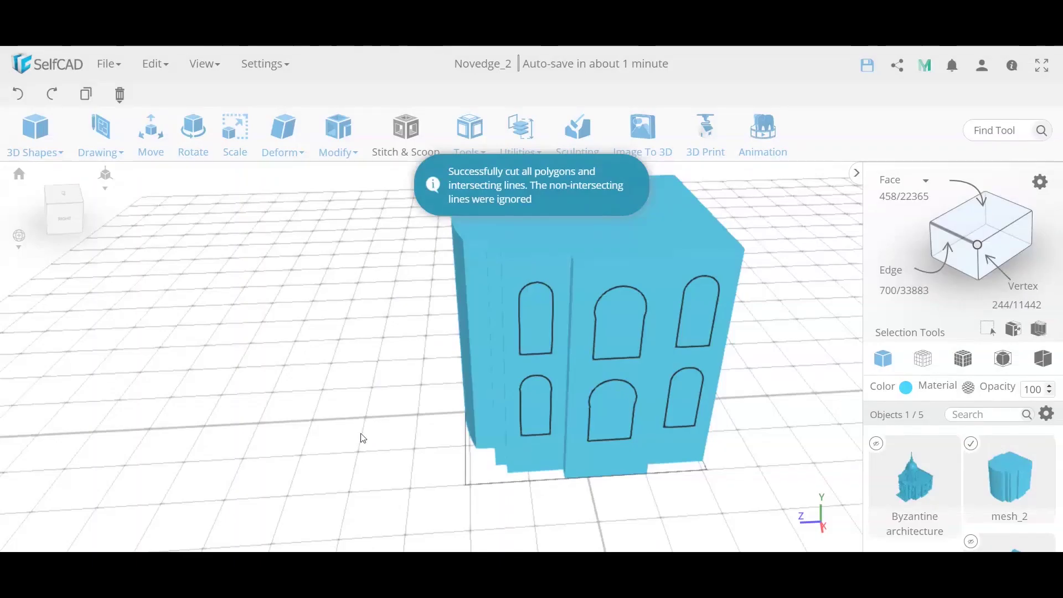
mouse_move(402, 391)
right_down()
mouse_move(389, 379)
mouse_move(395, 394)
right_up()
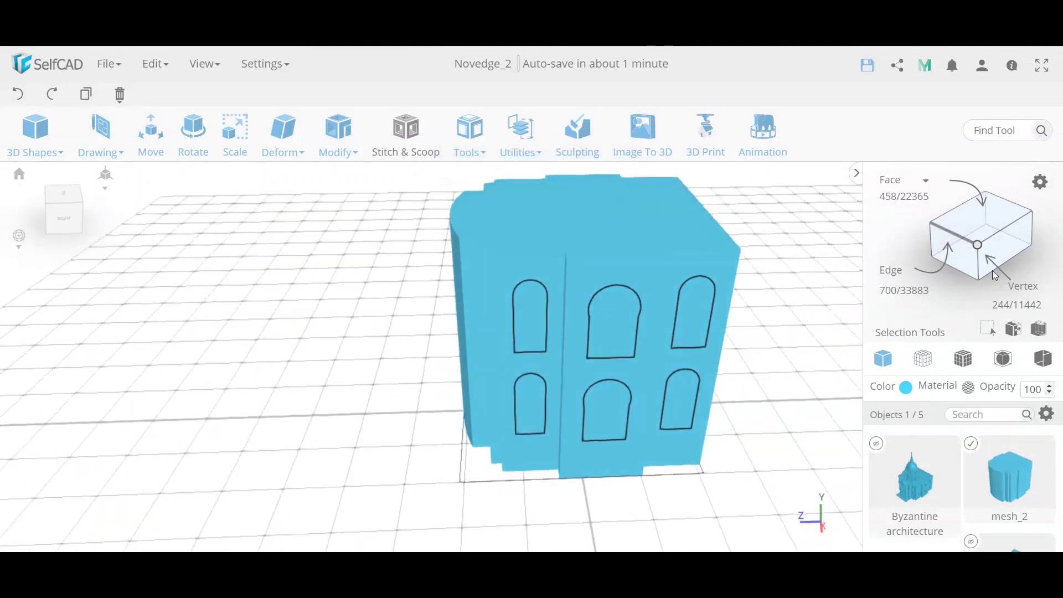
Enable part selection for polygons and select the six arched window areas on the side wall
click(898, 198)
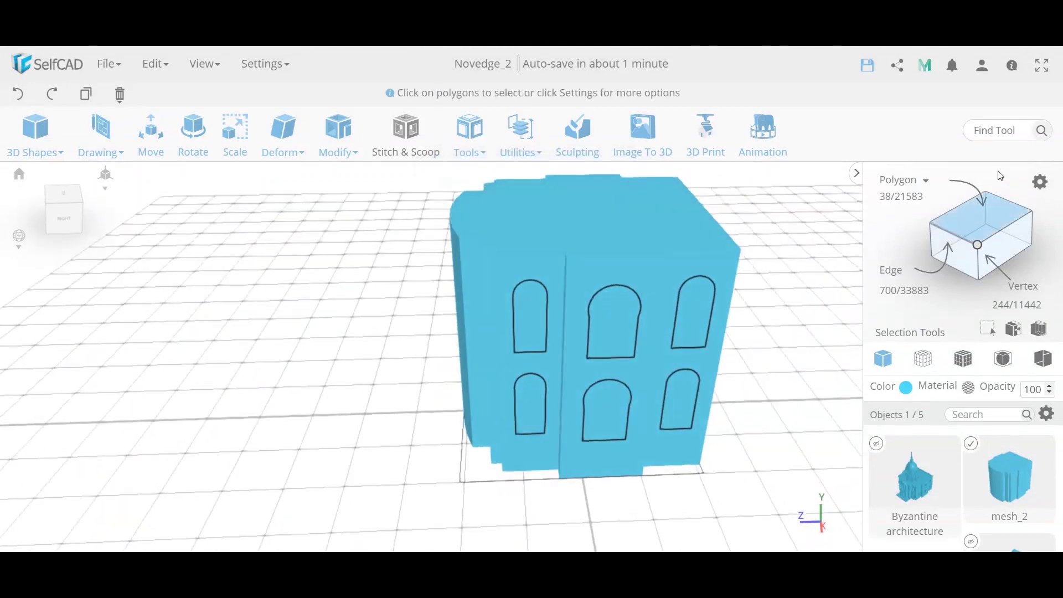
click(1041, 181)
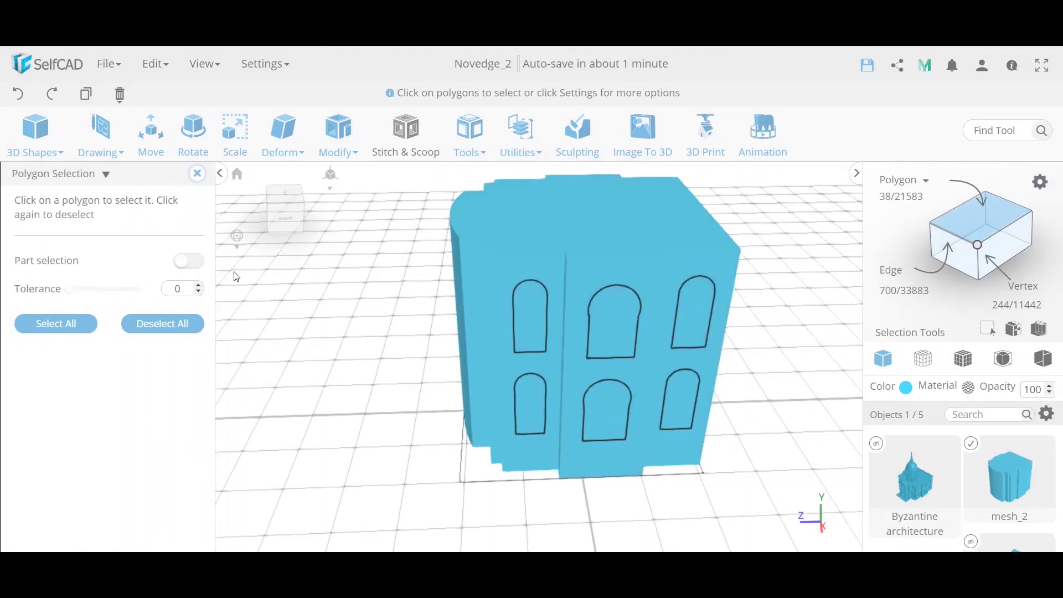
click(196, 270)
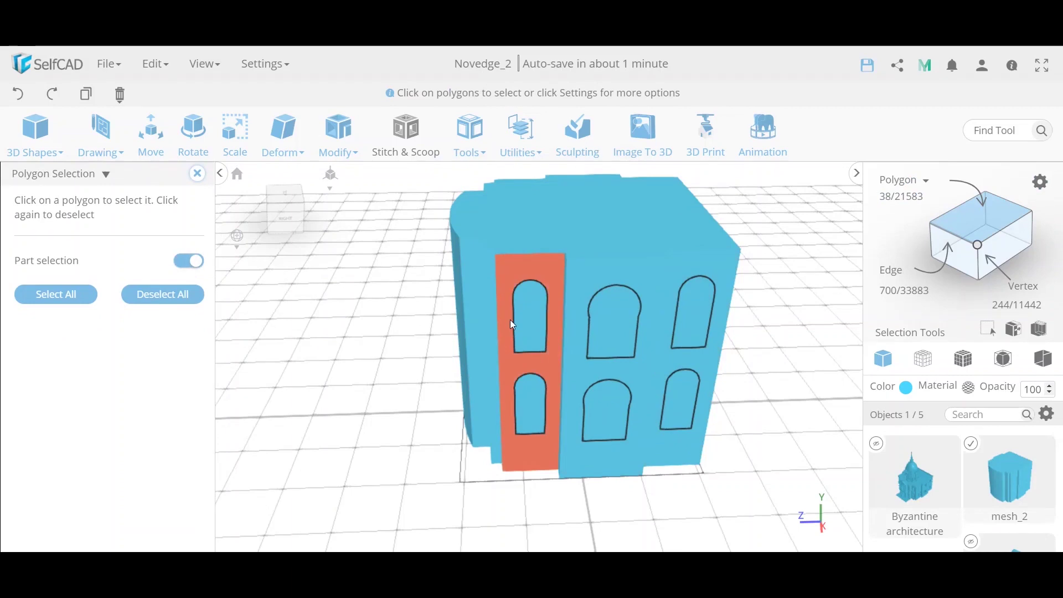
click(528, 322)
click(601, 324)
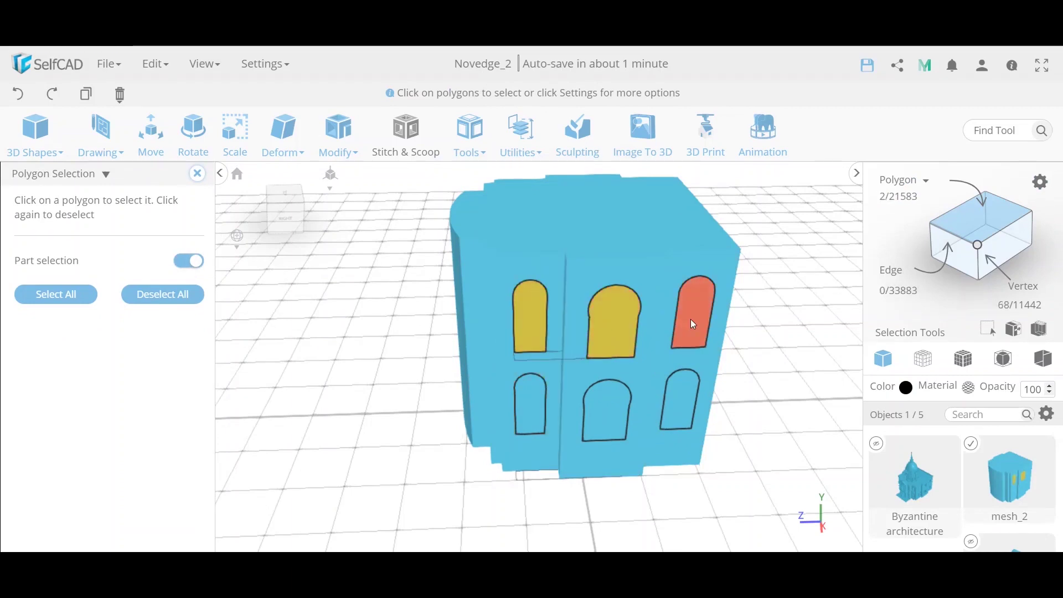
click(695, 323)
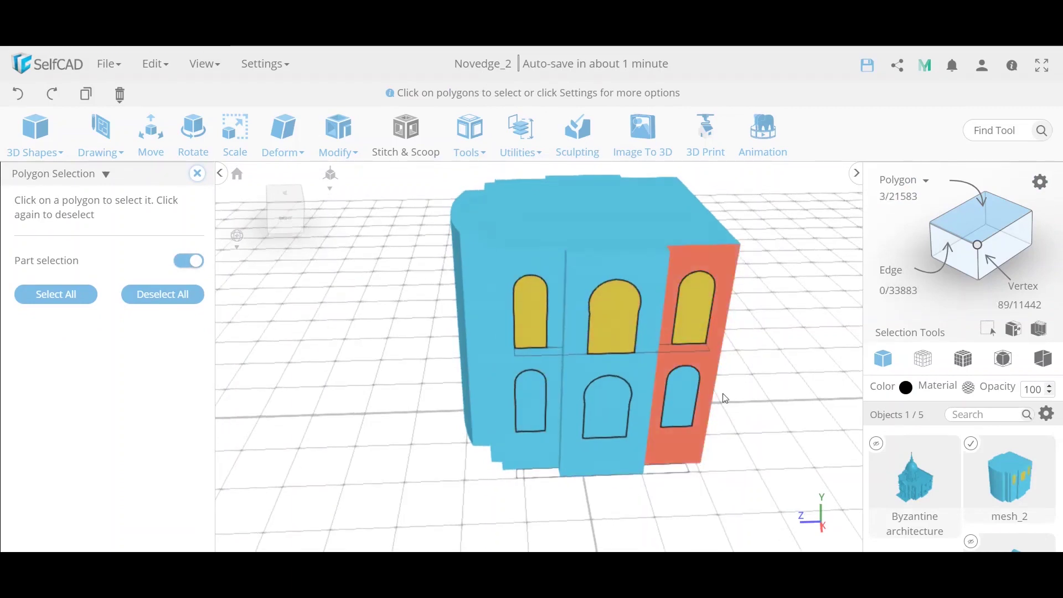
click(686, 399)
click(613, 405)
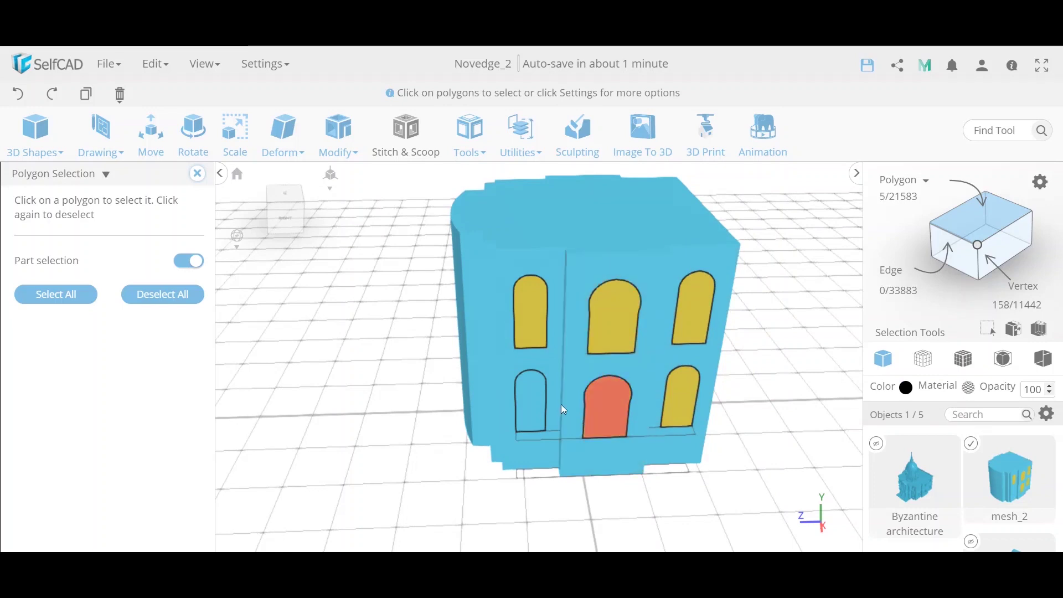
click(536, 414)
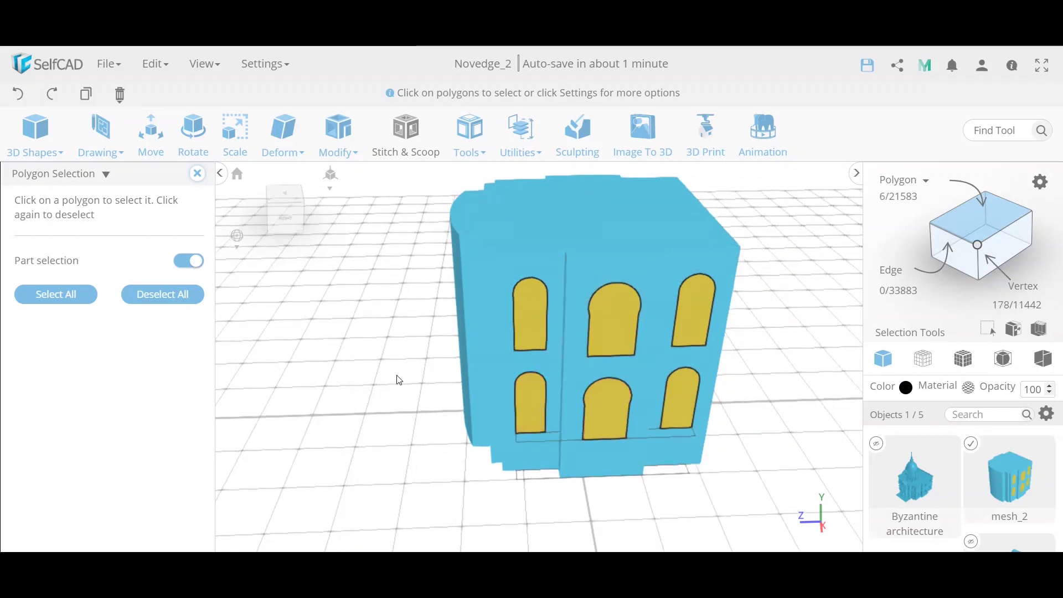
Split the six selected window polygons from the building body and hide the split-off piece
click(521, 139)
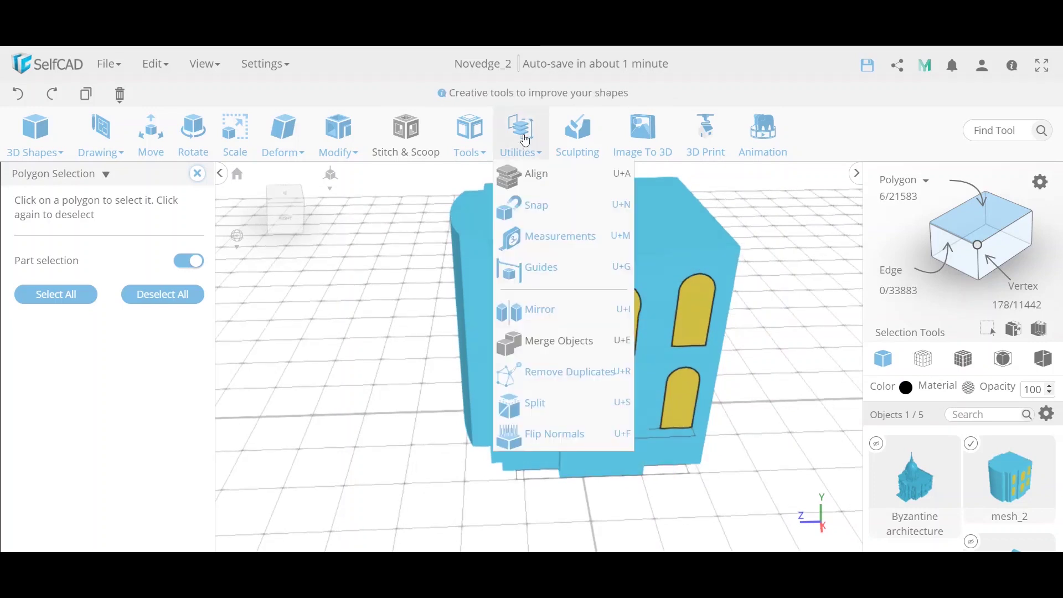
click(566, 404)
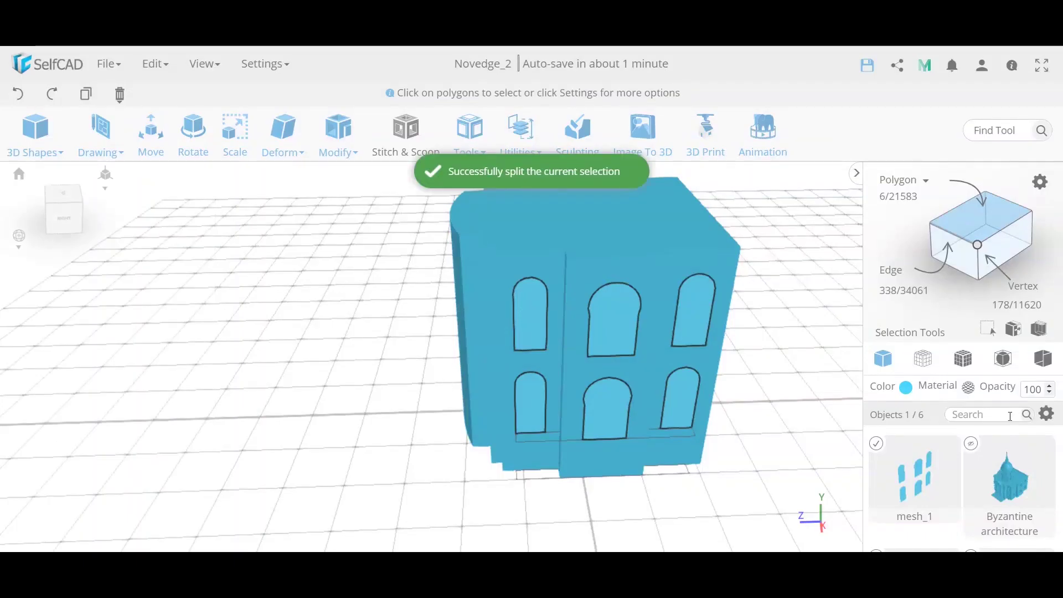
click(1029, 468)
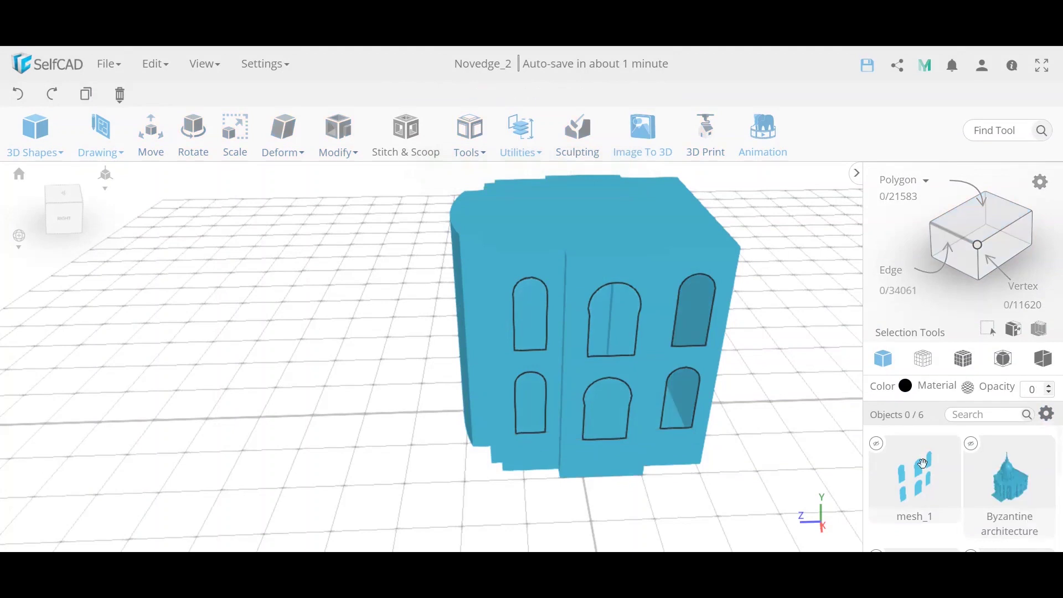
Switch the display to hide back faces and inspect the window openings in the thin shell from several angles
drag(746, 500, 712, 488)
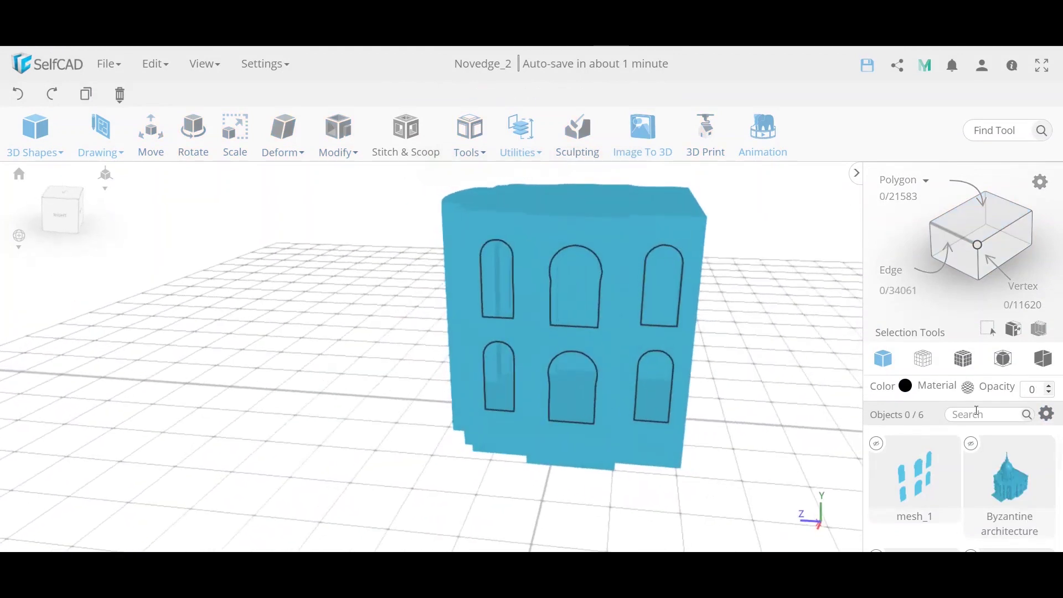
click(1045, 364)
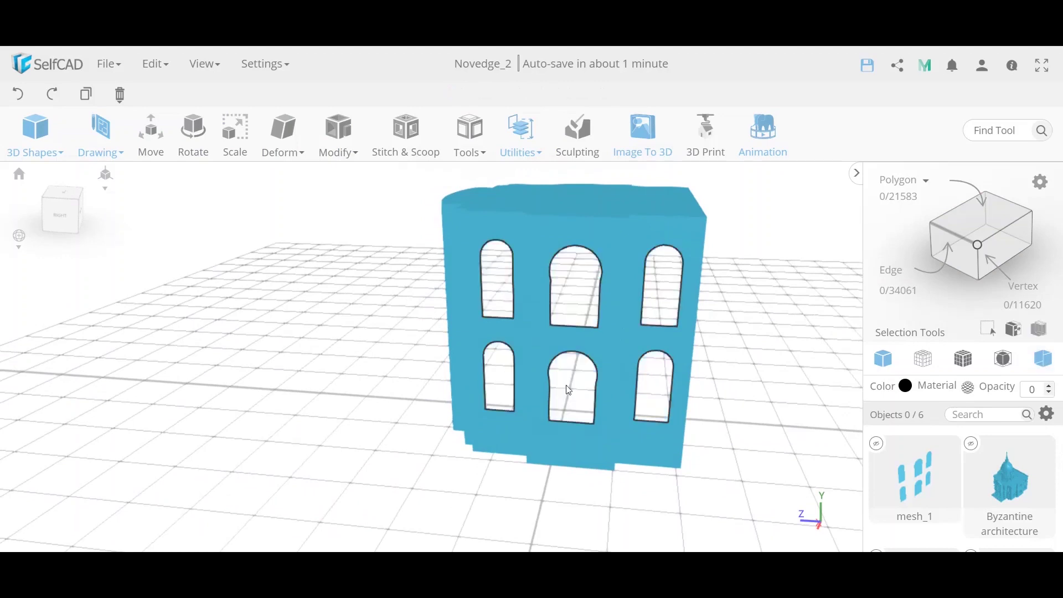
drag(558, 387, 530, 396)
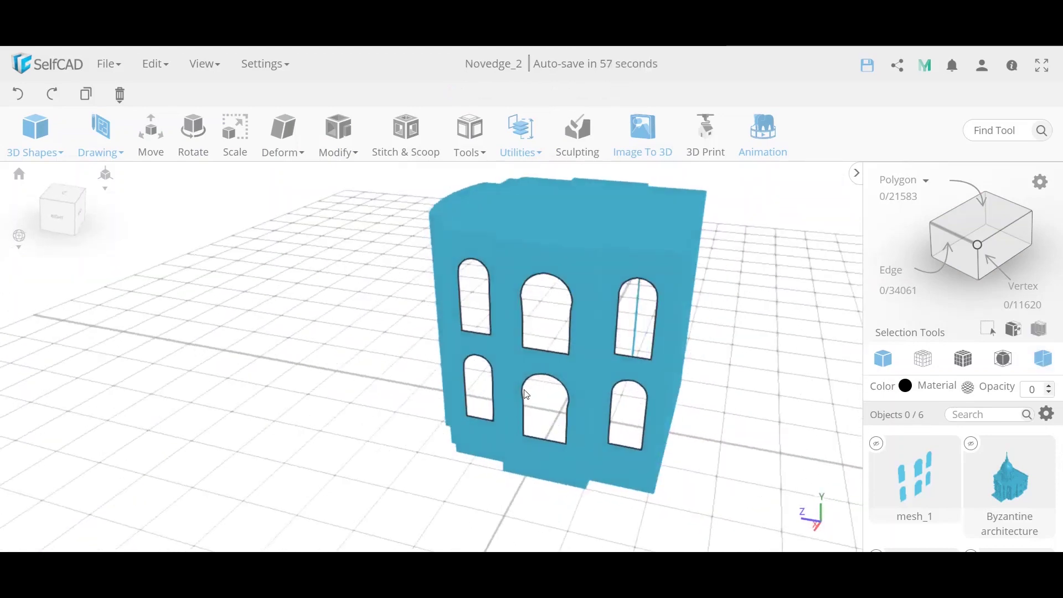
drag(508, 350, 554, 347)
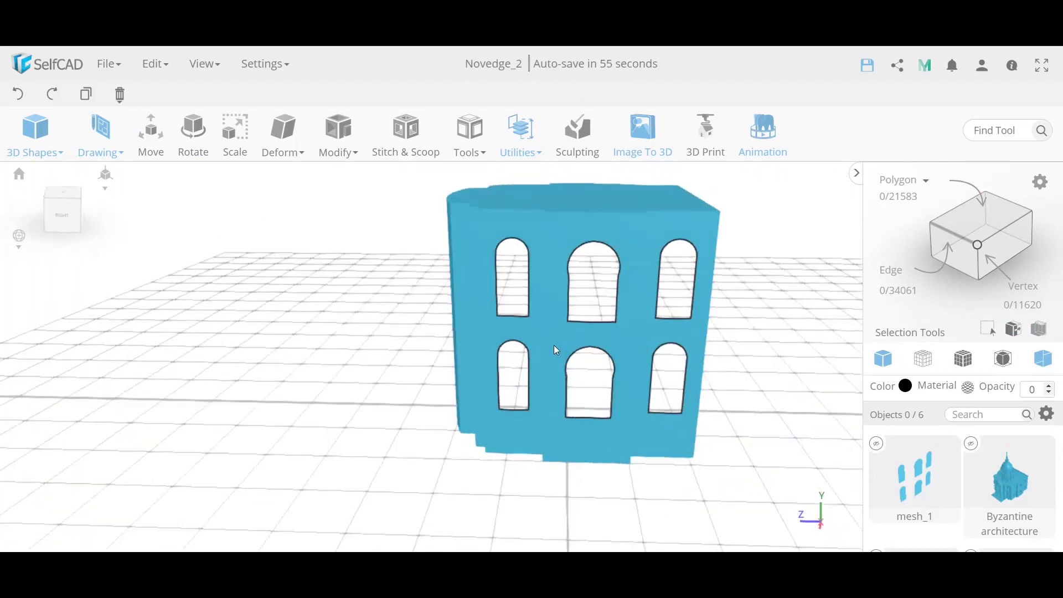
Add a thickness of -5 to the opened building body with Add Connections on, and inspect the wall depth
click(656, 237)
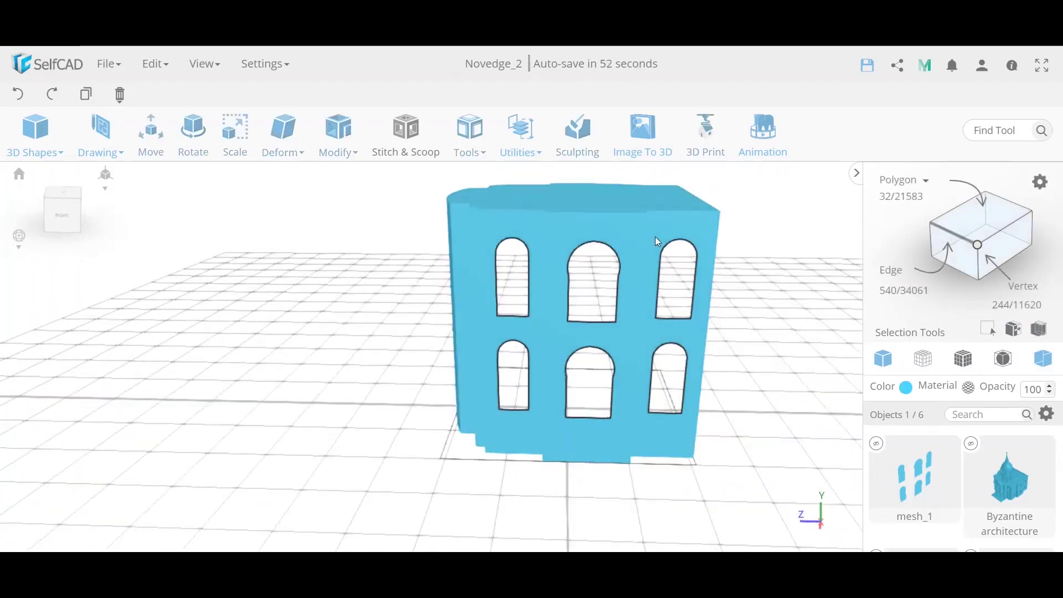
click(344, 146)
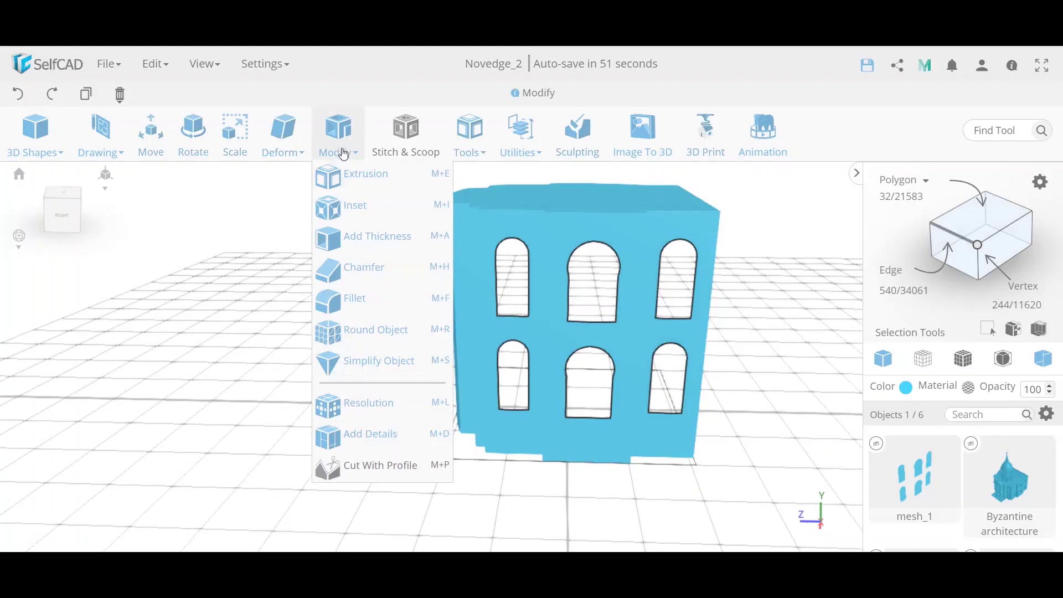
click(370, 236)
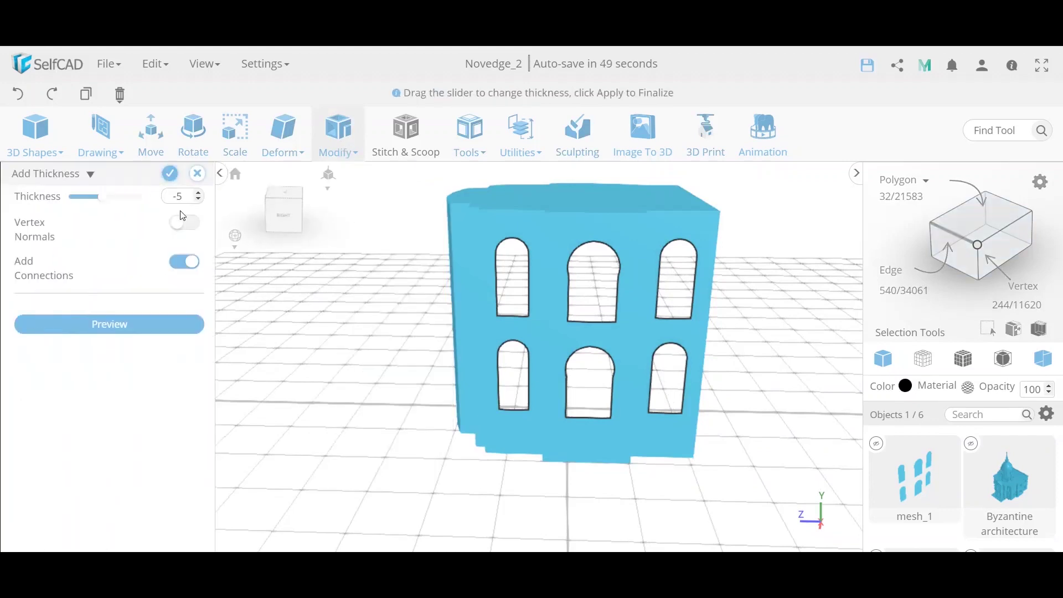
click(159, 325)
drag(249, 306, 344, 325)
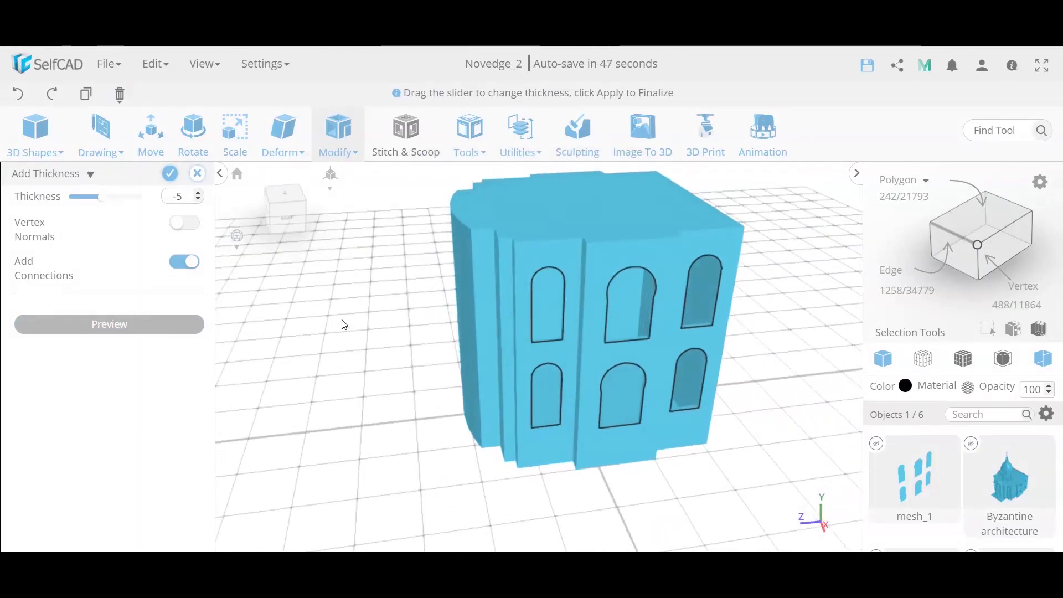
click(170, 174)
drag(448, 308, 441, 336)
scroll(530, 388, up, 5)
mouse_move(483, 363)
mouse_down()
mouse_move(490, 375)
mouse_move(496, 358)
mouse_up()
scroll(496, 356, down, 6)
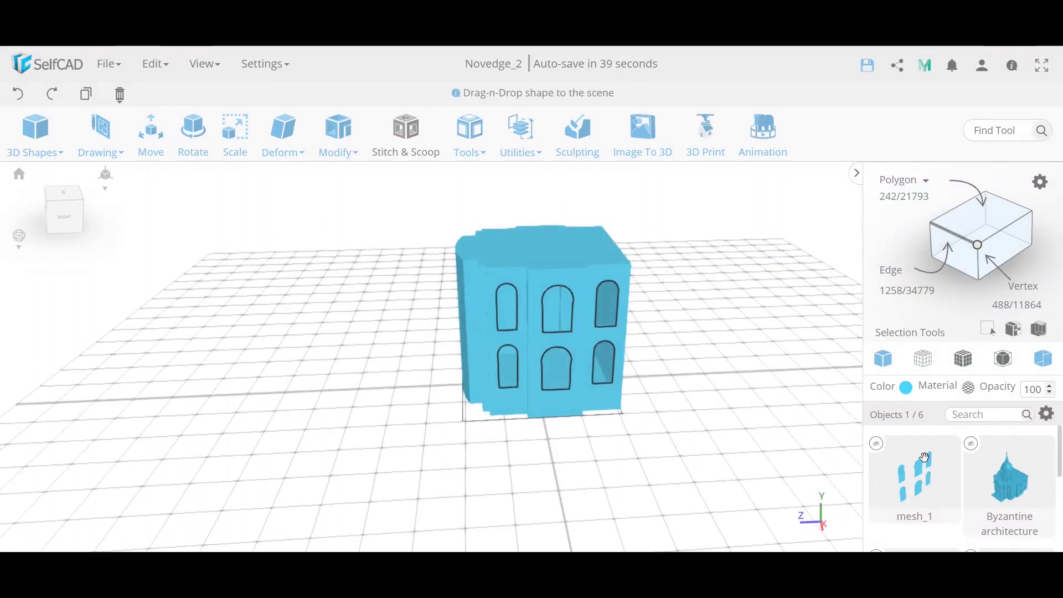
Show the window panes mesh_1 again and leave only them selected, deselecting mesh_2
scroll(925, 457, down, 3)
scroll(942, 457, up, 2)
click(878, 446)
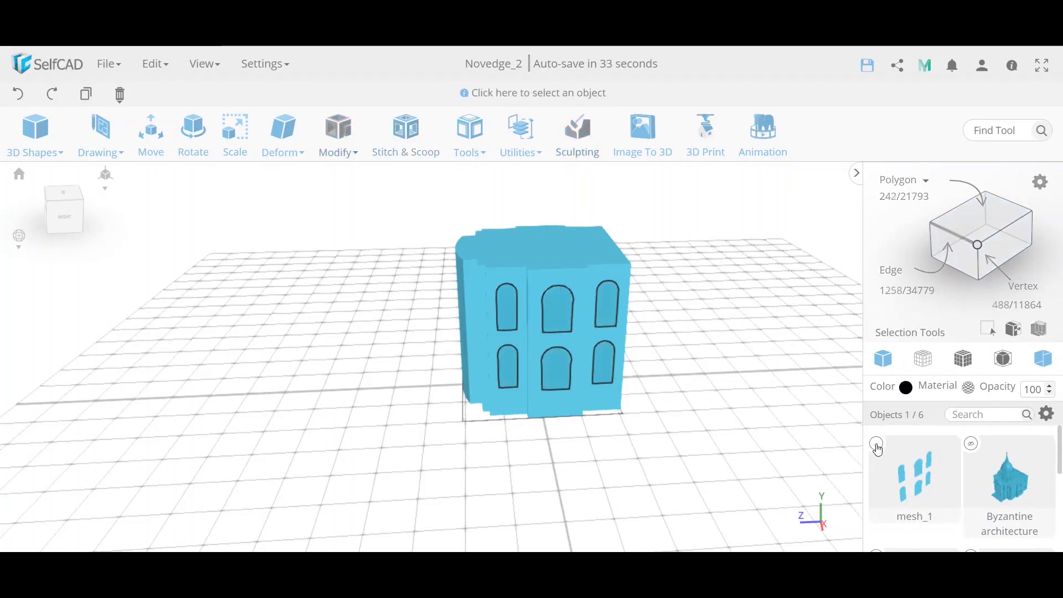
scroll(999, 475, down, 2)
scroll(991, 474, up, 2)
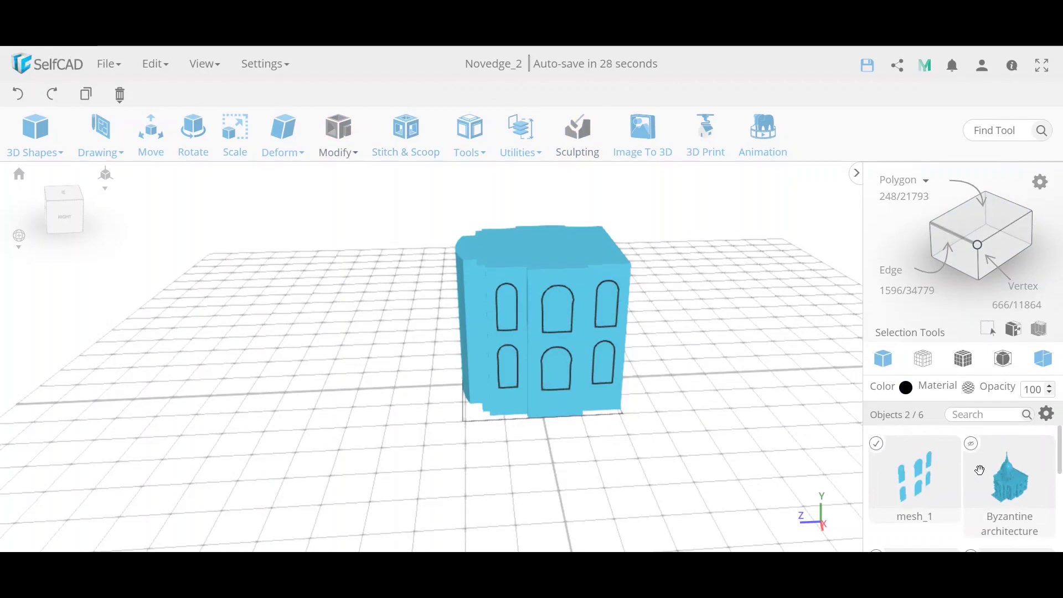
scroll(979, 471, down, 3)
scroll(983, 470, up, 2)
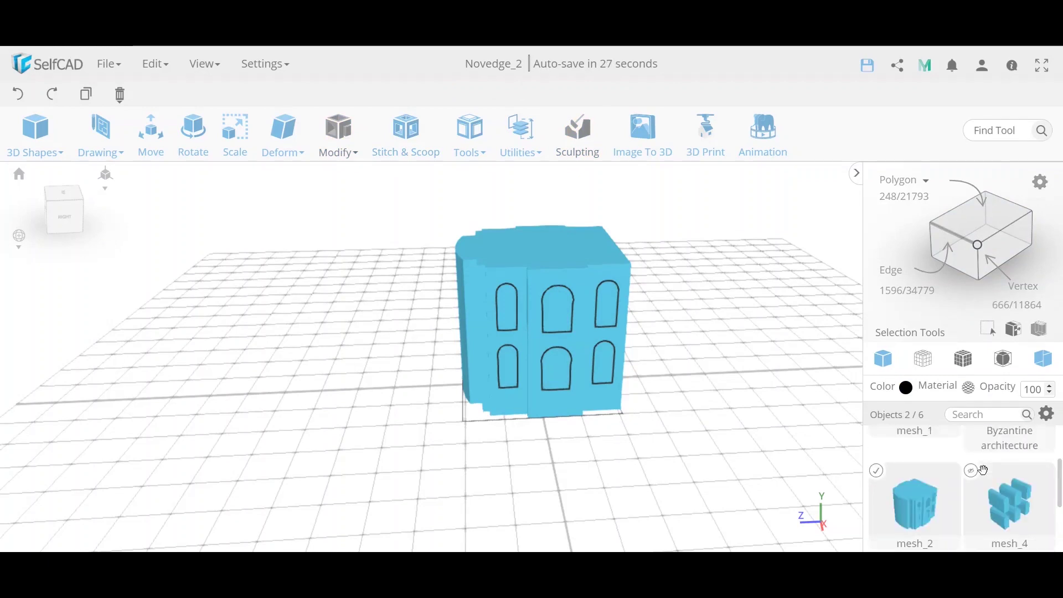
click(877, 475)
scroll(941, 482, up, 2)
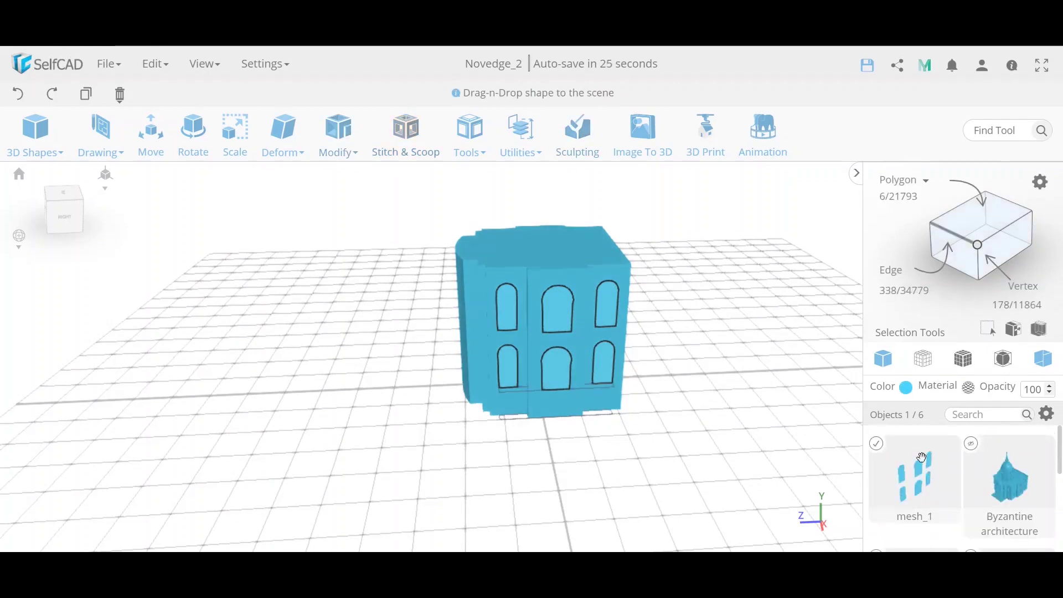
Apply the Glass 1 texture to the window panes mesh_1
click(969, 388)
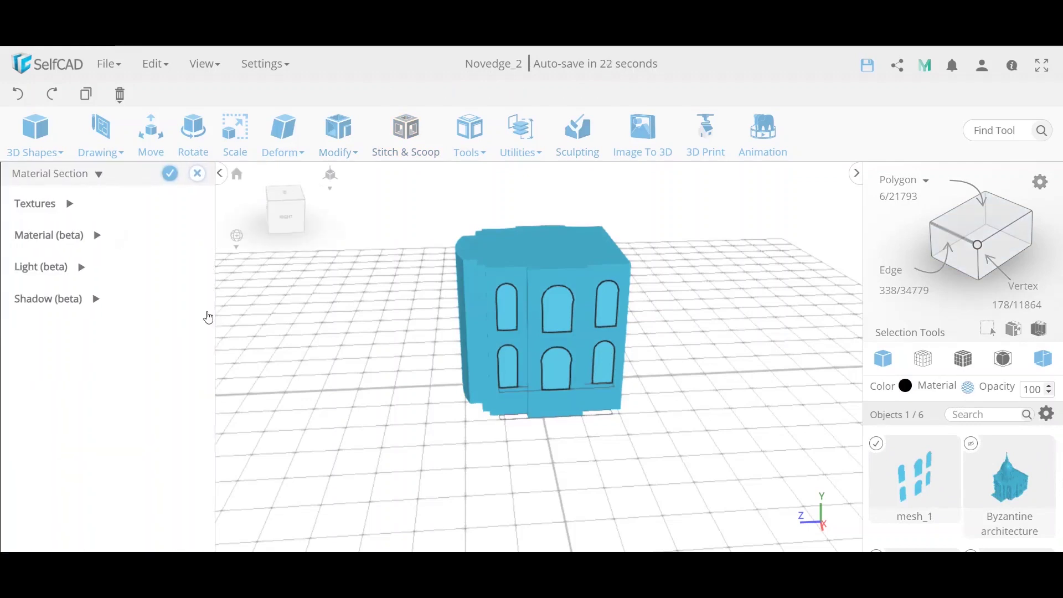
click(71, 205)
click(80, 265)
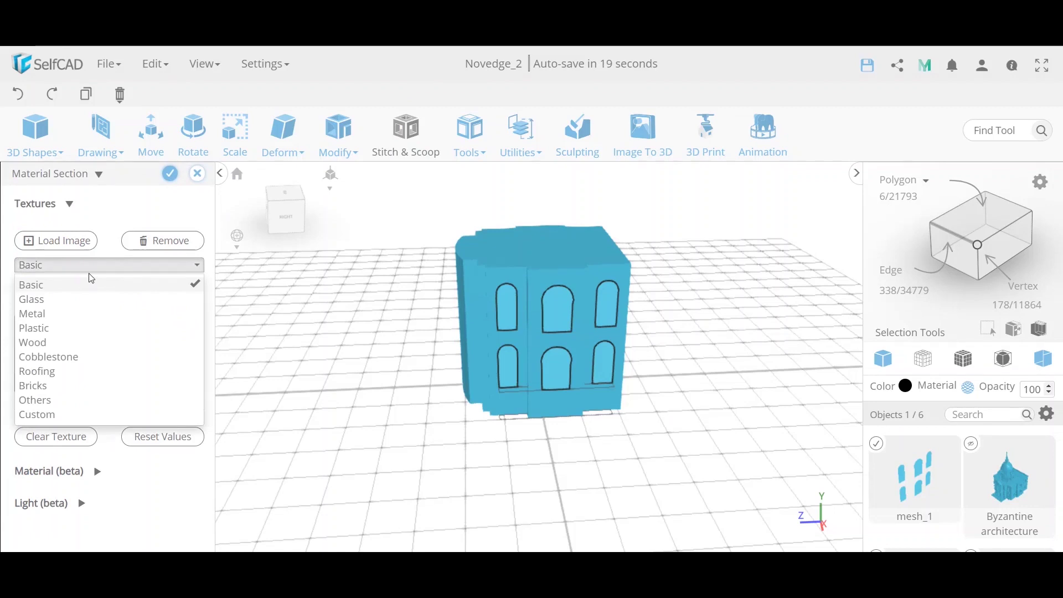
click(58, 300)
click(74, 348)
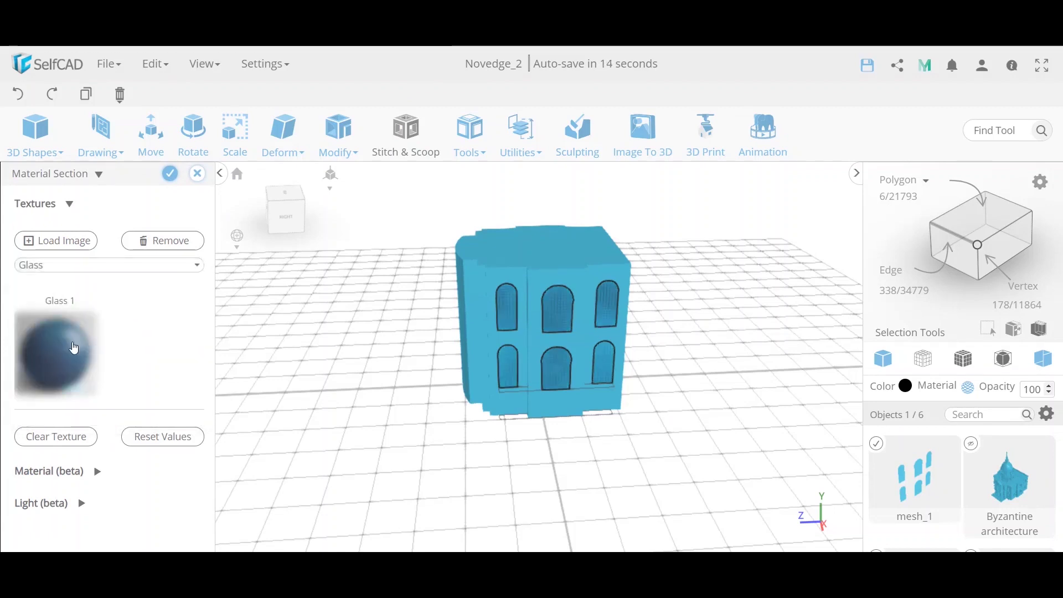
click(172, 176)
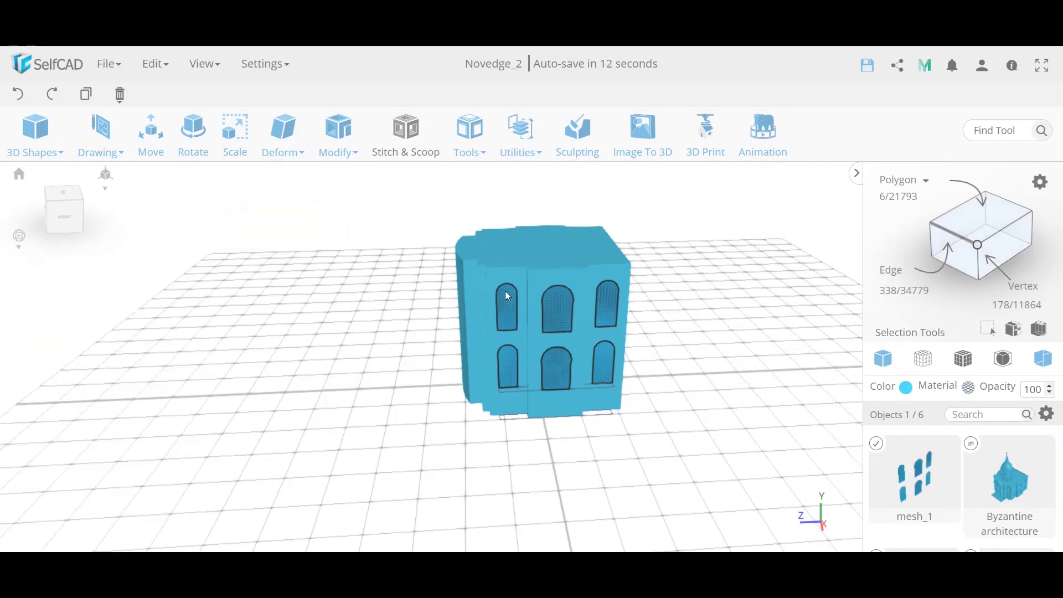
Add a thickness of -5 to the window panes mesh_1 with Add Connections on, and inspect them from around the building
scroll(525, 295, up, 6)
right_drag(550, 354, 482, 356)
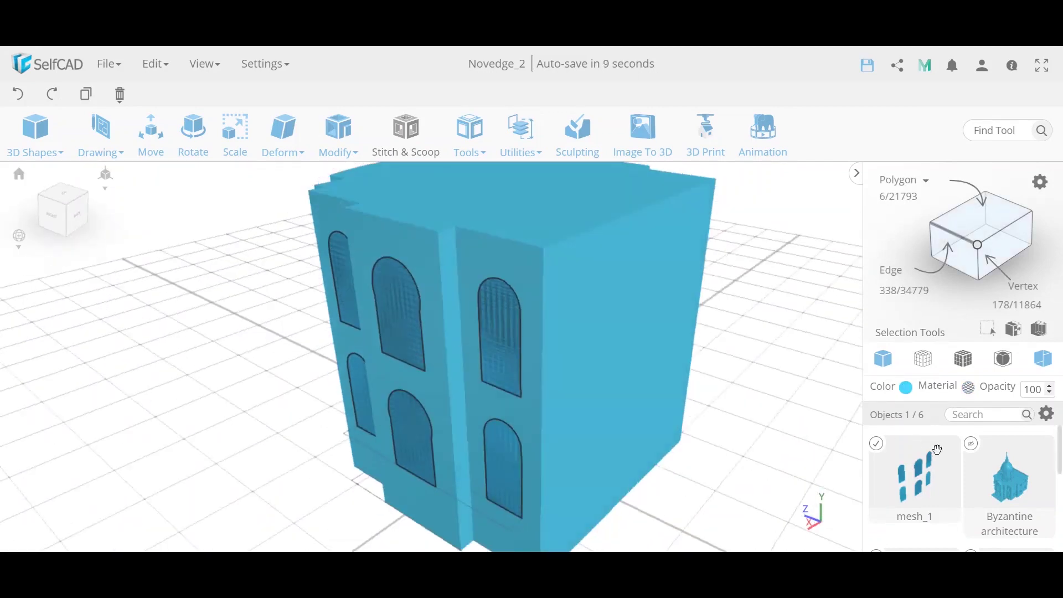
click(341, 154)
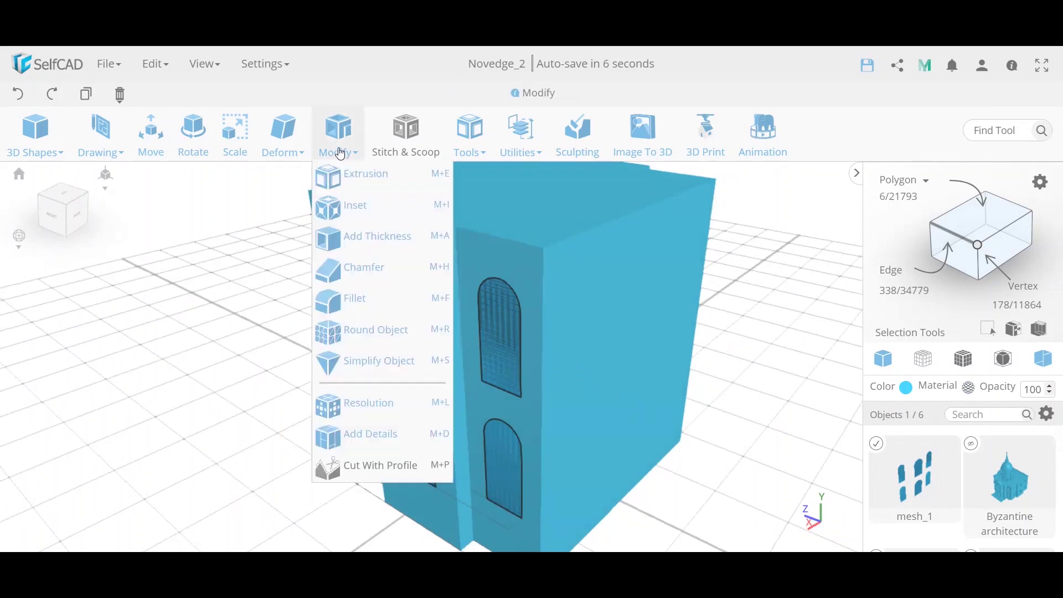
click(354, 237)
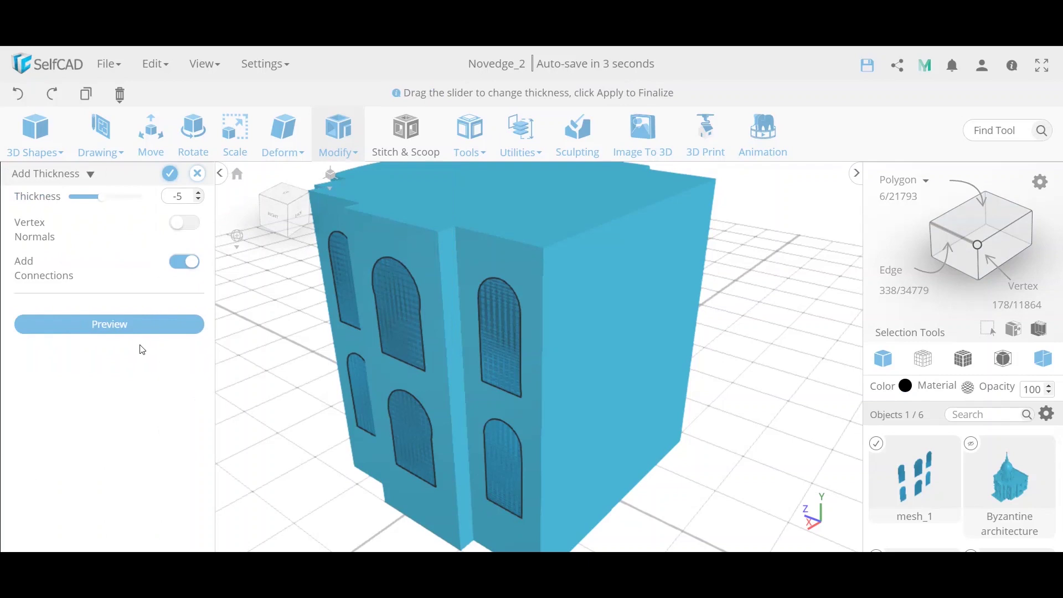
click(146, 326)
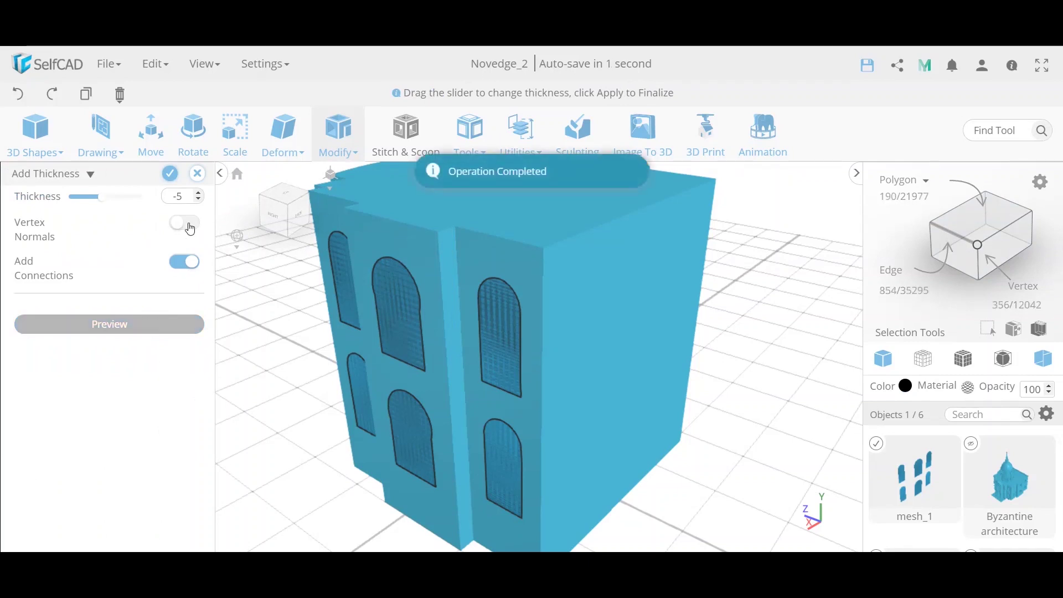
click(170, 174)
drag(339, 297, 432, 308)
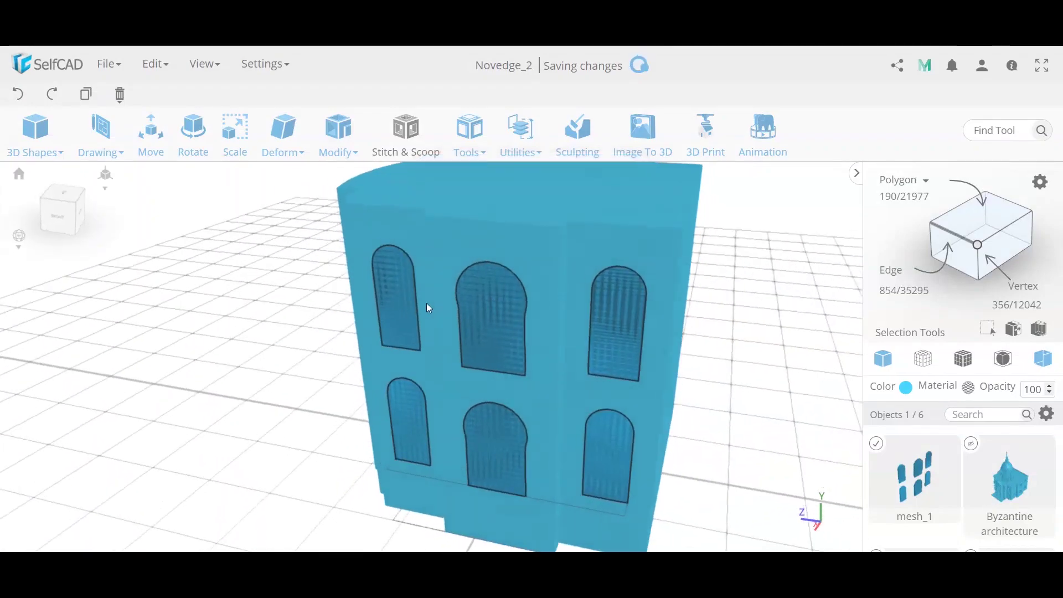
scroll(422, 302, down, 5)
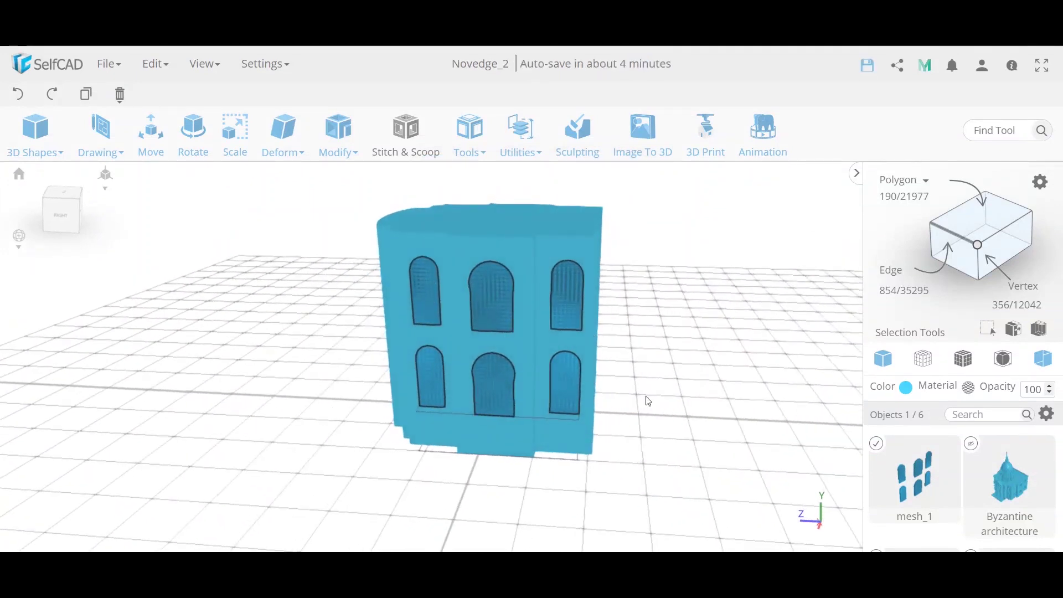
drag(634, 369, 702, 369)
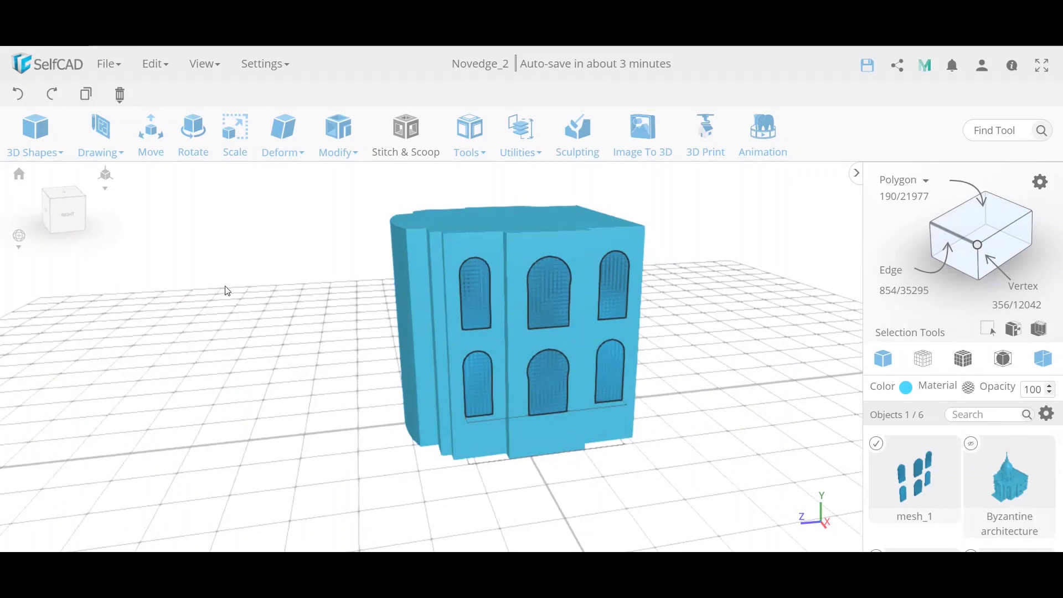
With nothing selected, sketch a 4-edged circle of about 10 mm radius on the ground plane beside the building
click(363, 406)
mouse_move(103, 165)
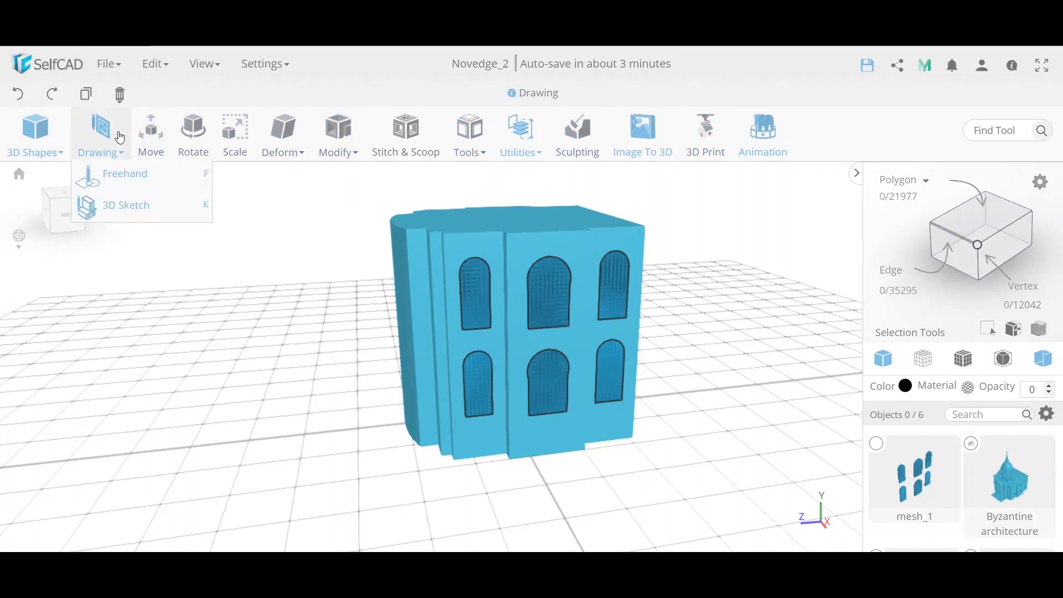
click(110, 216)
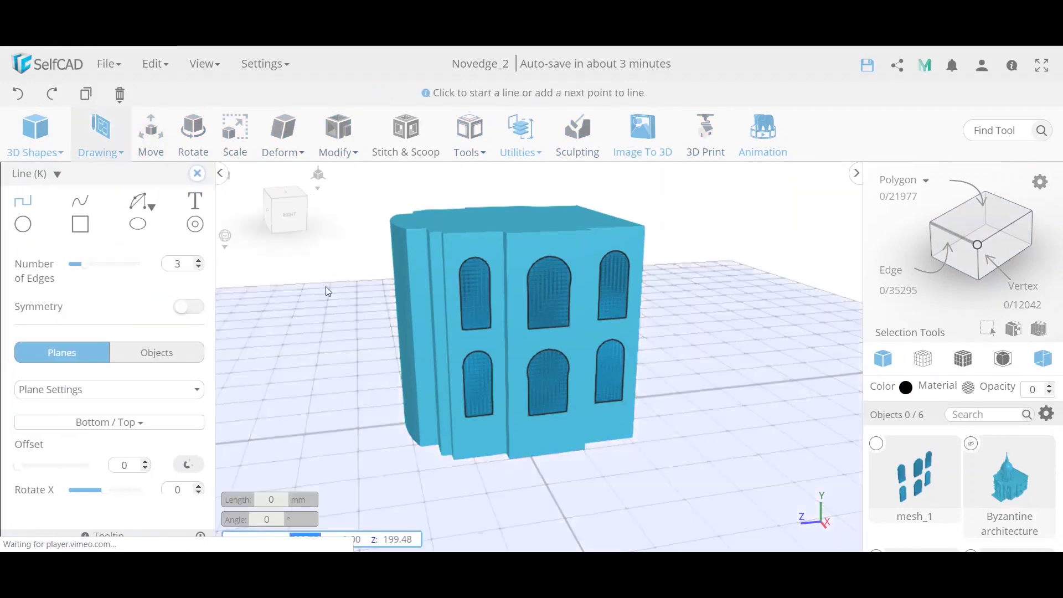
click(23, 225)
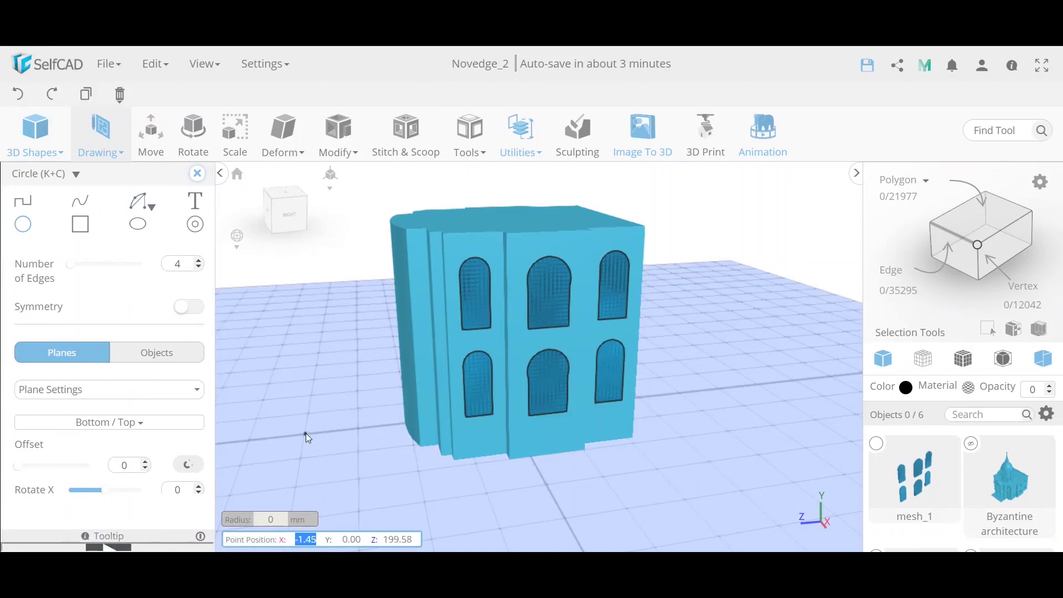
click(306, 434)
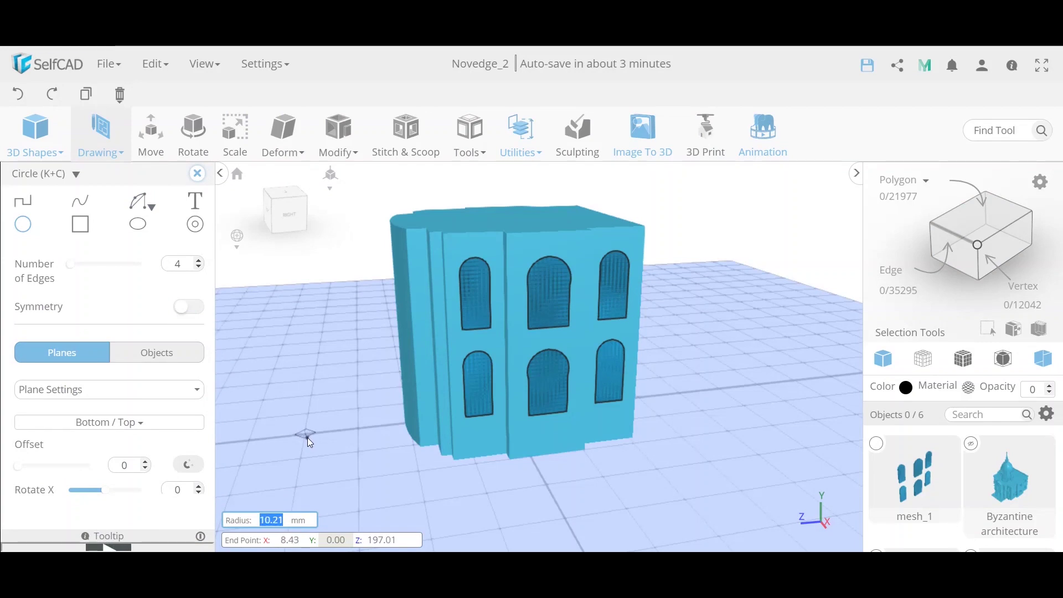
click(307, 438)
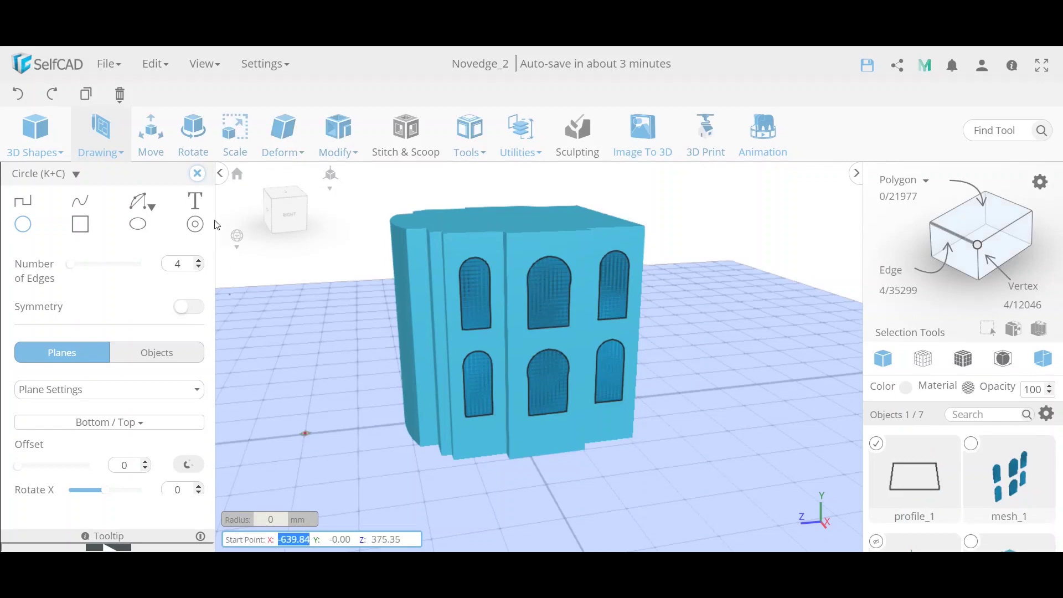
click(197, 174)
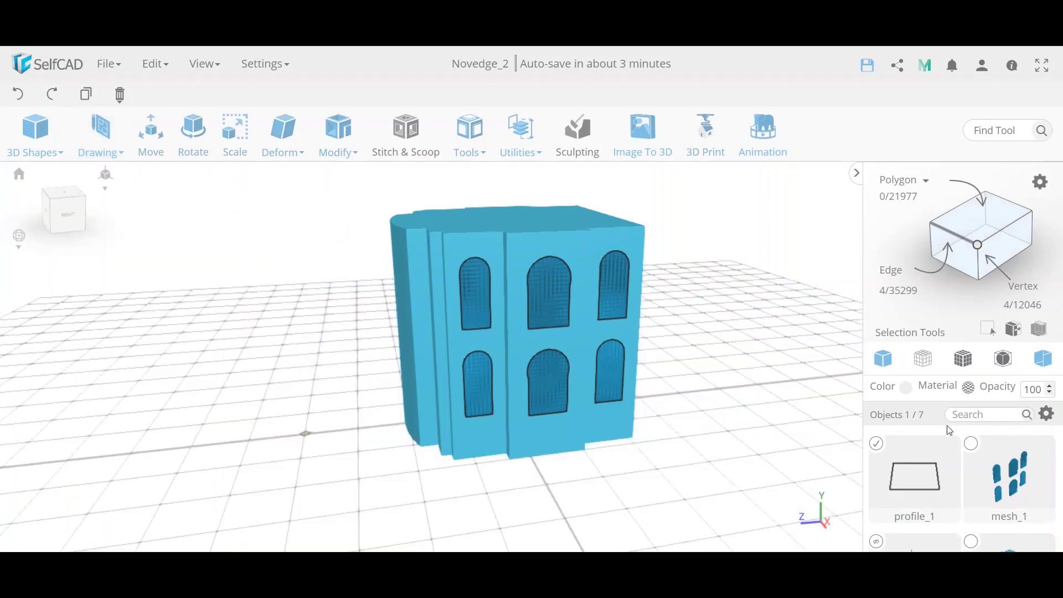
Sweep the small four-edged profile along the Side windows outlines with Follow Path, keeping Use Tangent on and Taper 0, to form frames
scroll(936, 471, down, 5)
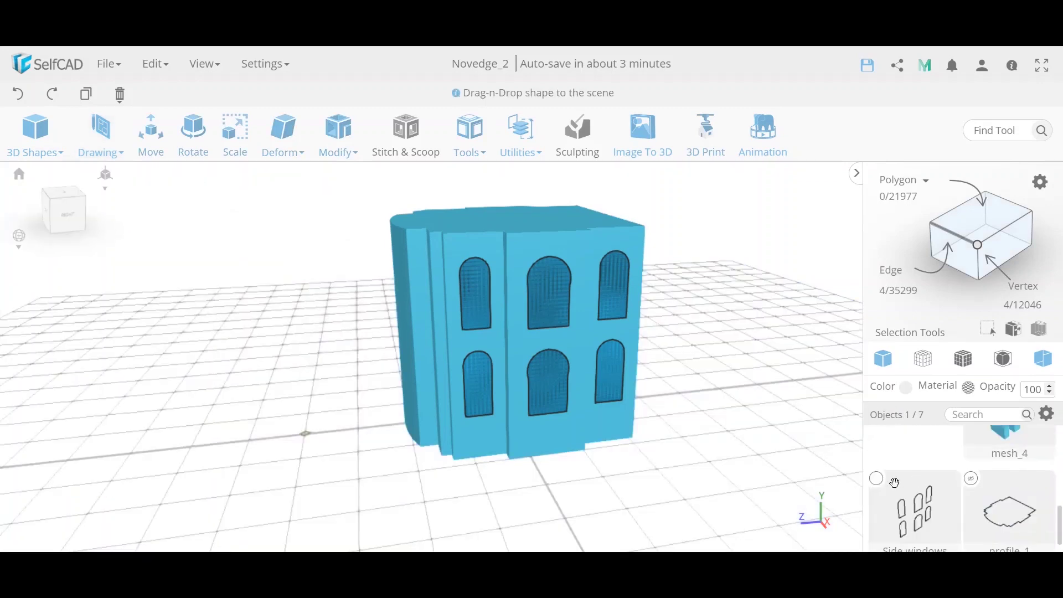
click(877, 479)
click(463, 148)
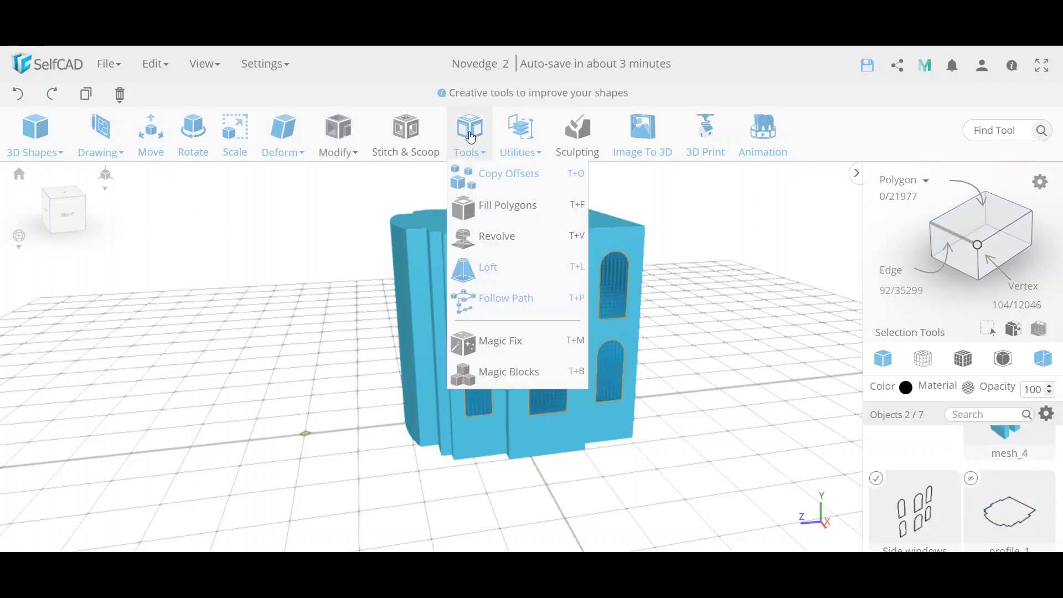
click(523, 299)
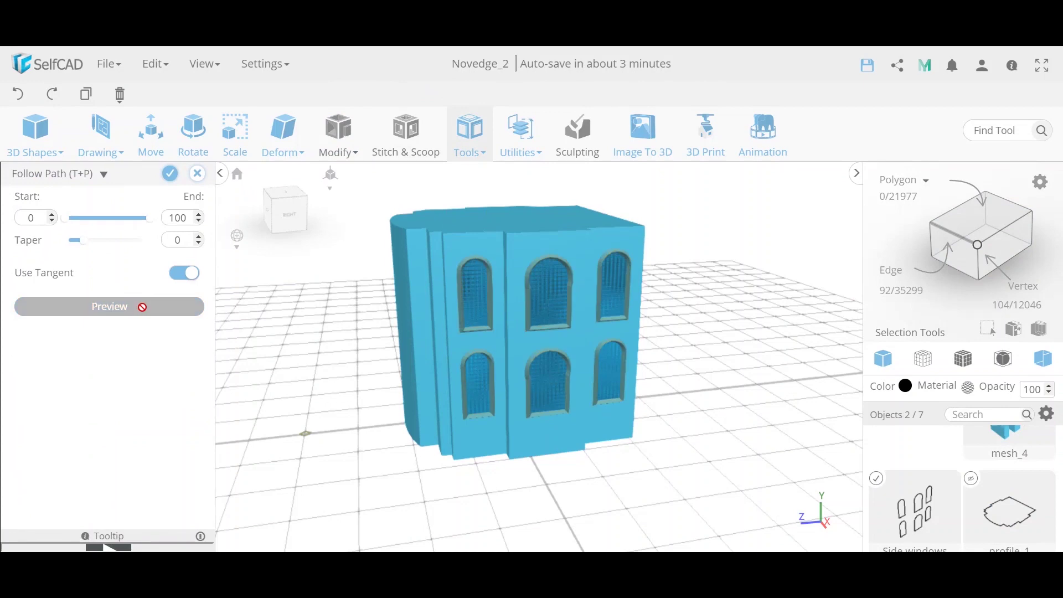
scroll(487, 290, up, 5)
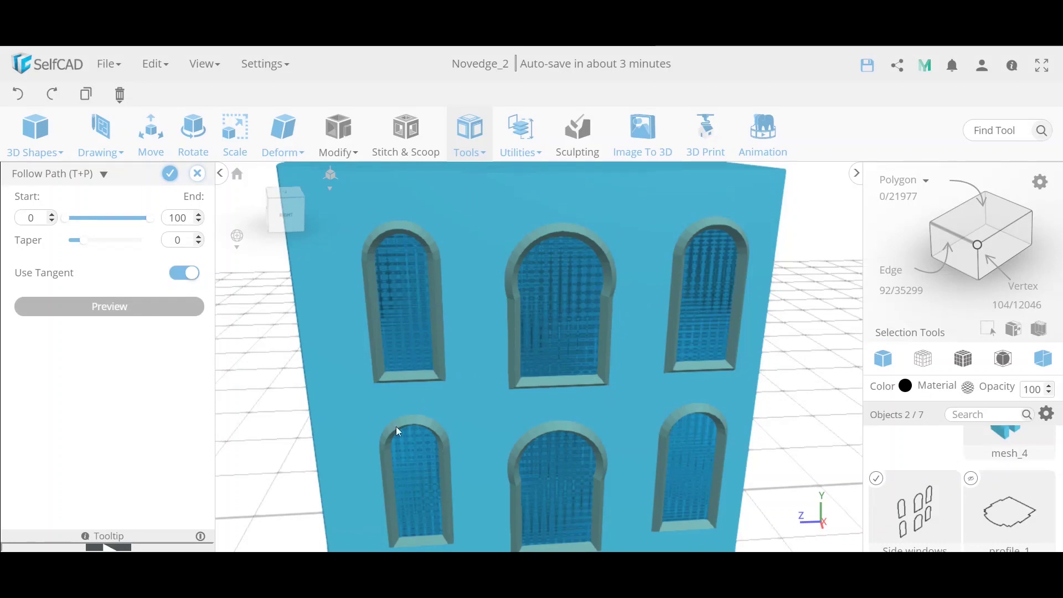
click(170, 173)
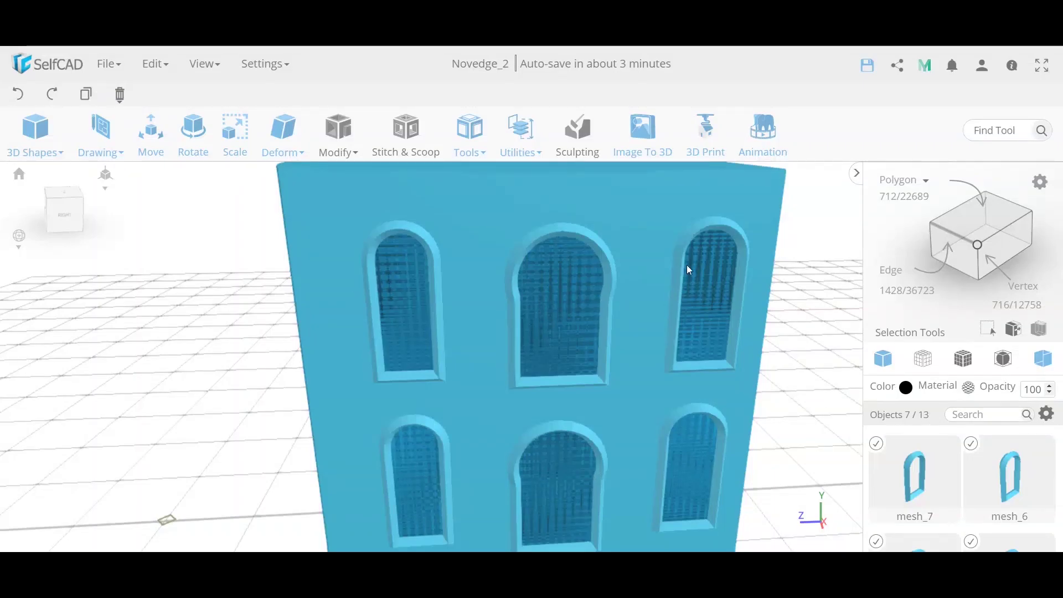
Deselect the small sweep profile profile_1 and merge the six window frames into one object
scroll(937, 485, down, 3)
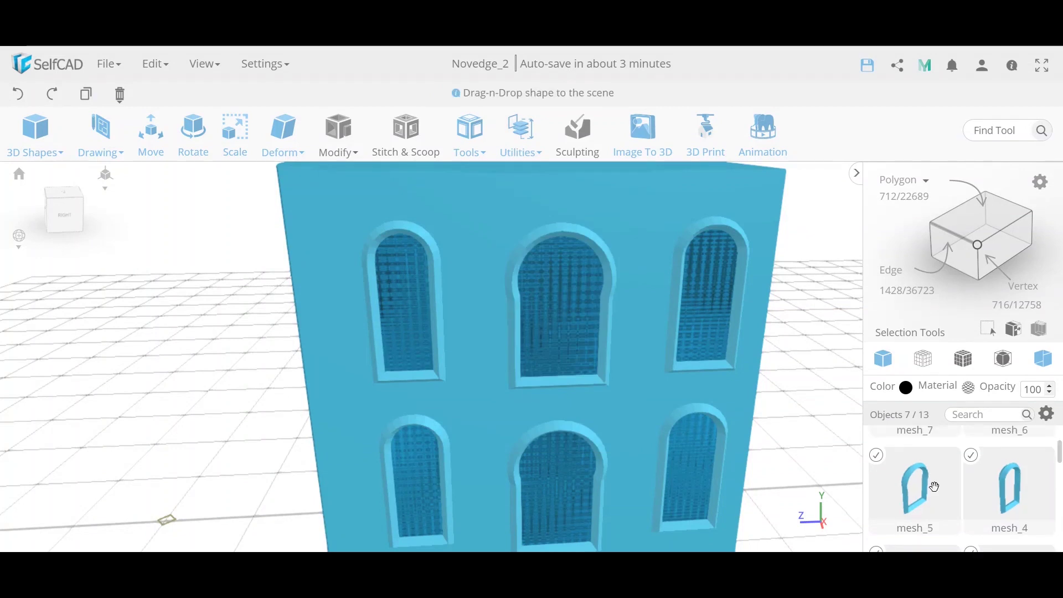
scroll(937, 485, down, 2)
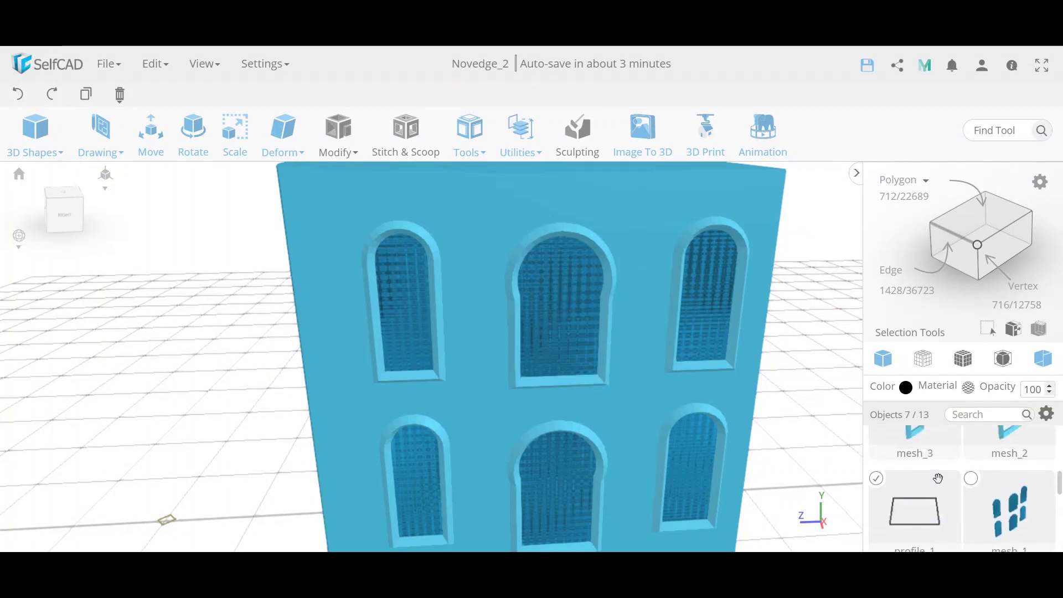
scroll(939, 479, up, 3)
scroll(937, 480, down, 3)
click(908, 492)
scroll(947, 485, up, 4)
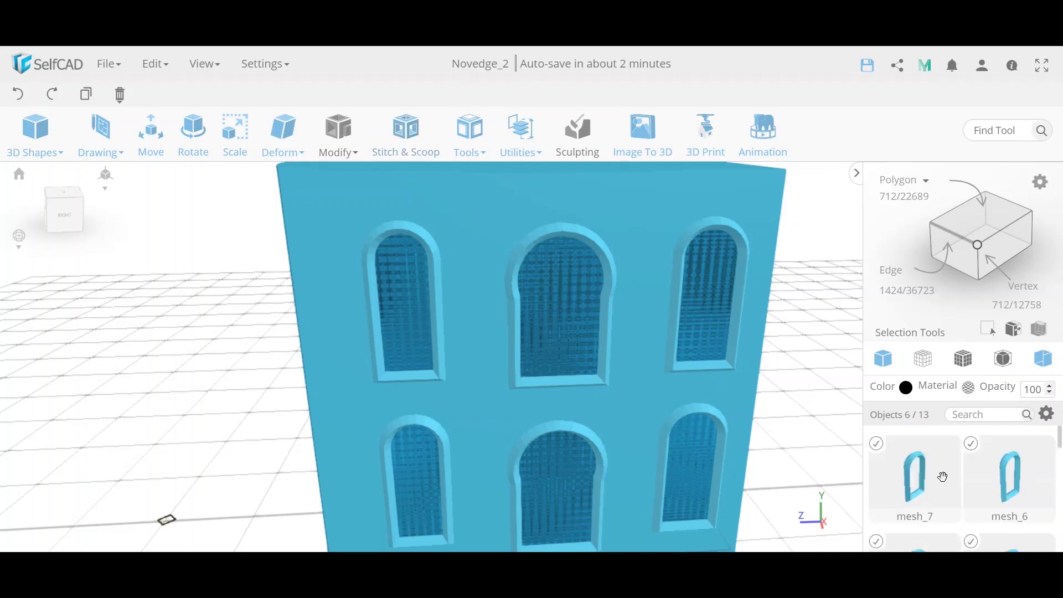
click(518, 148)
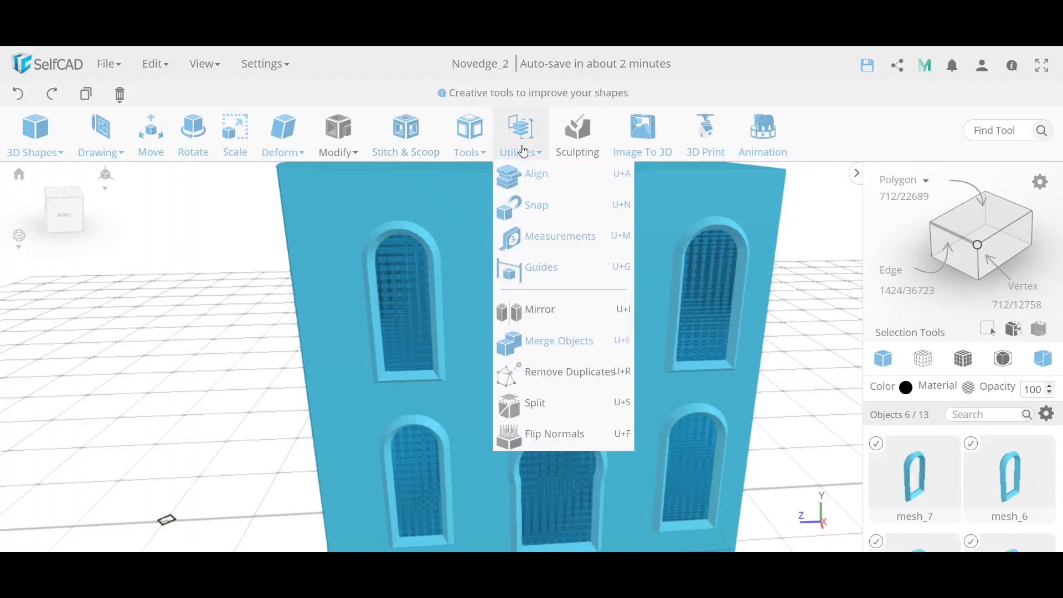
click(580, 335)
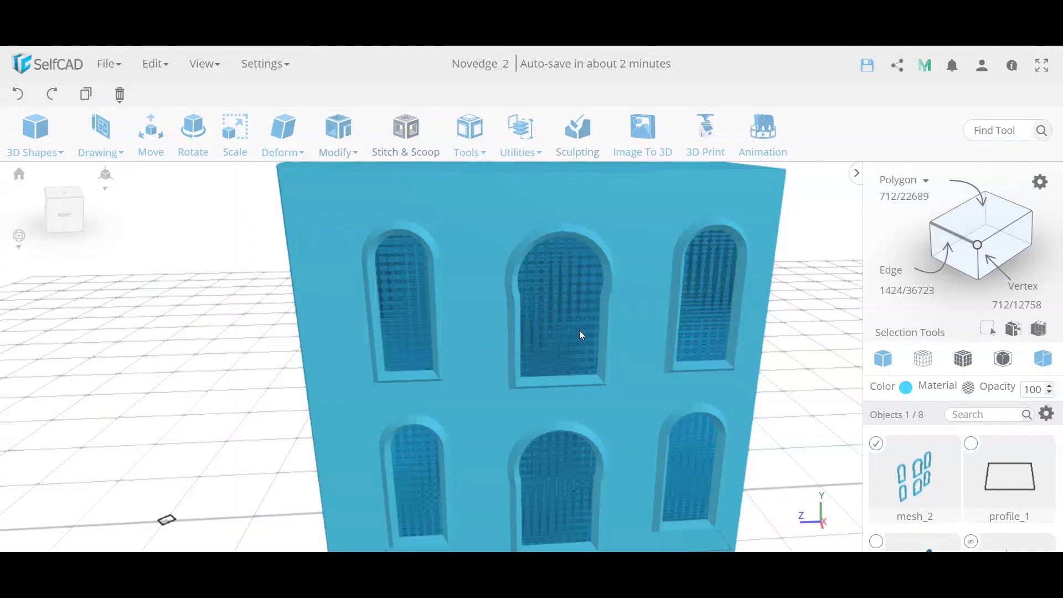
Apply the Wood 2 texture to the merged window frames and deselect them
click(968, 386)
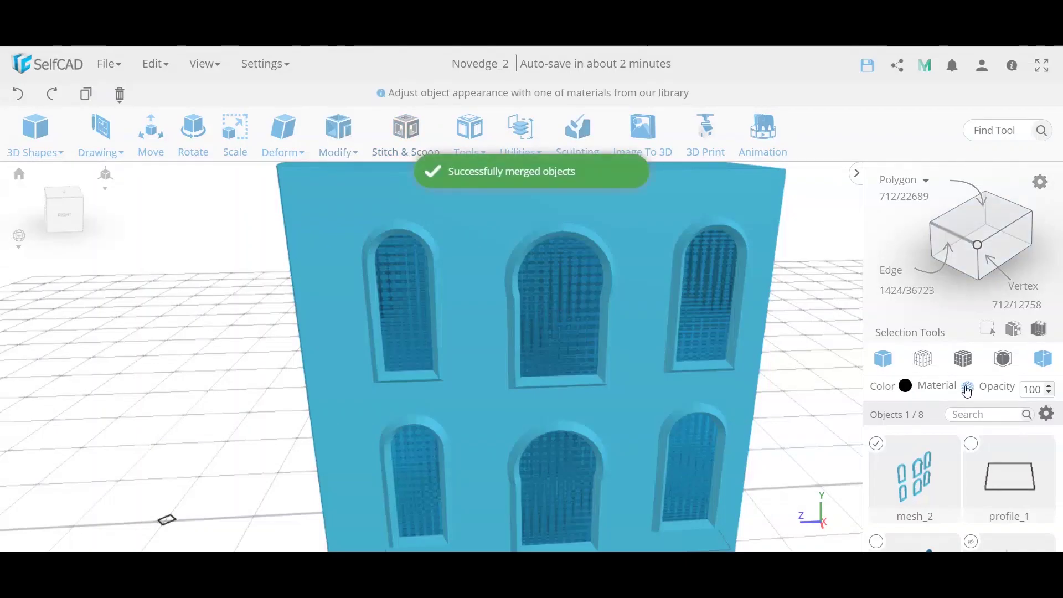
click(61, 209)
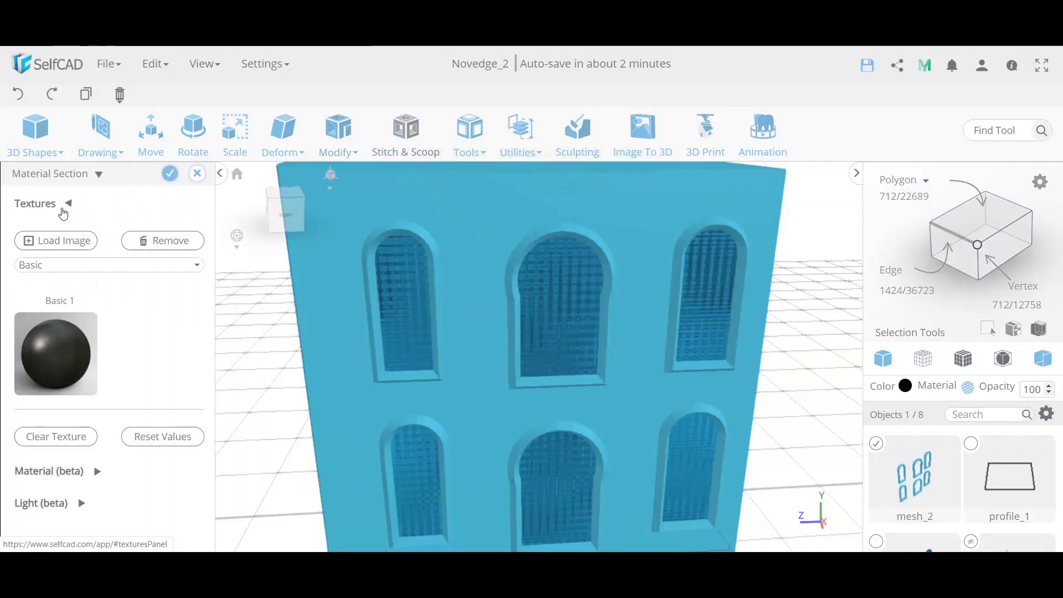
click(100, 271)
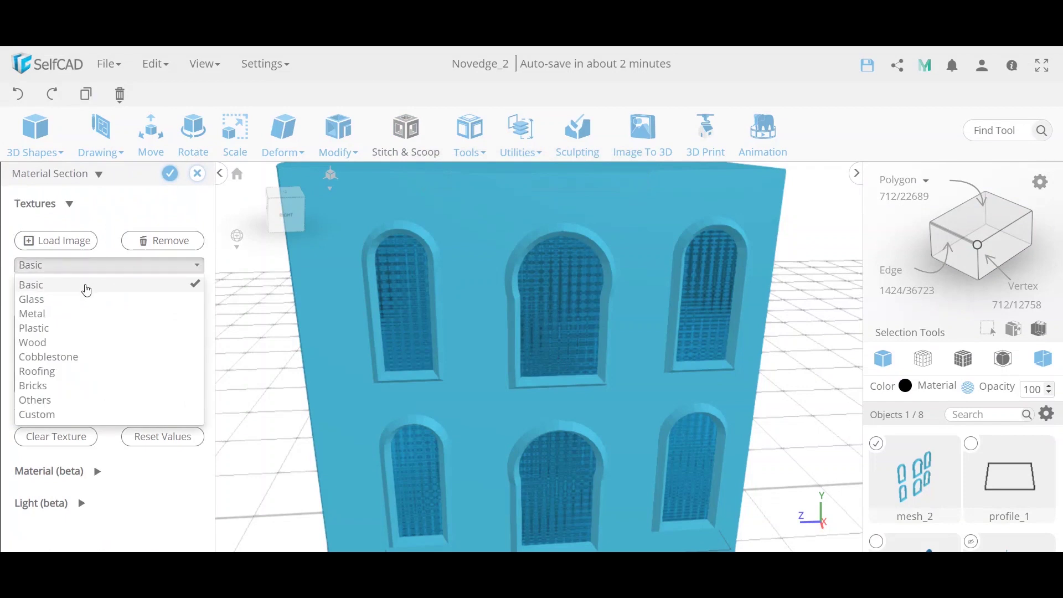
click(77, 341)
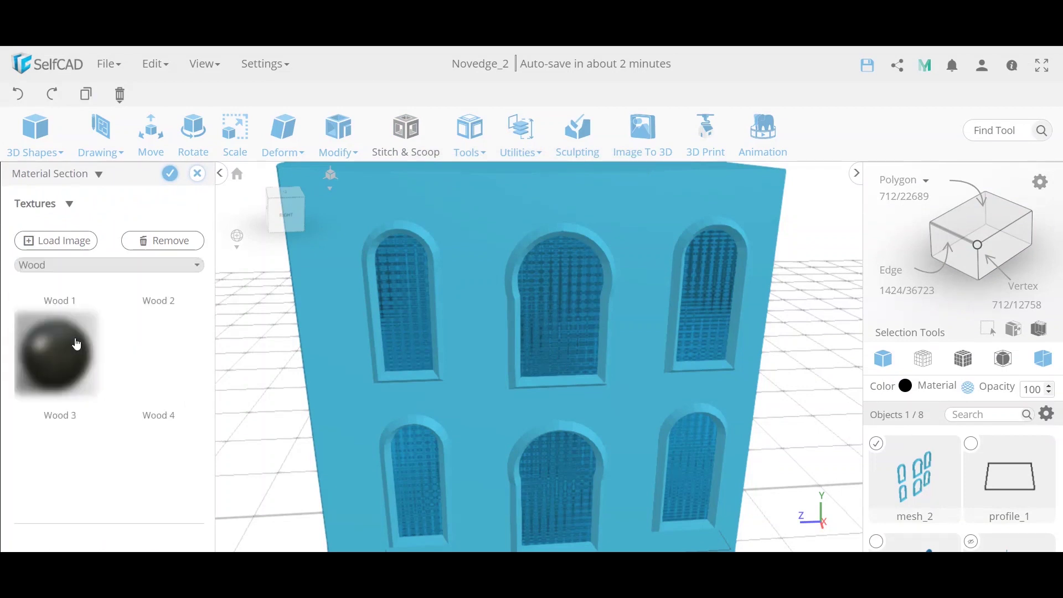
click(150, 372)
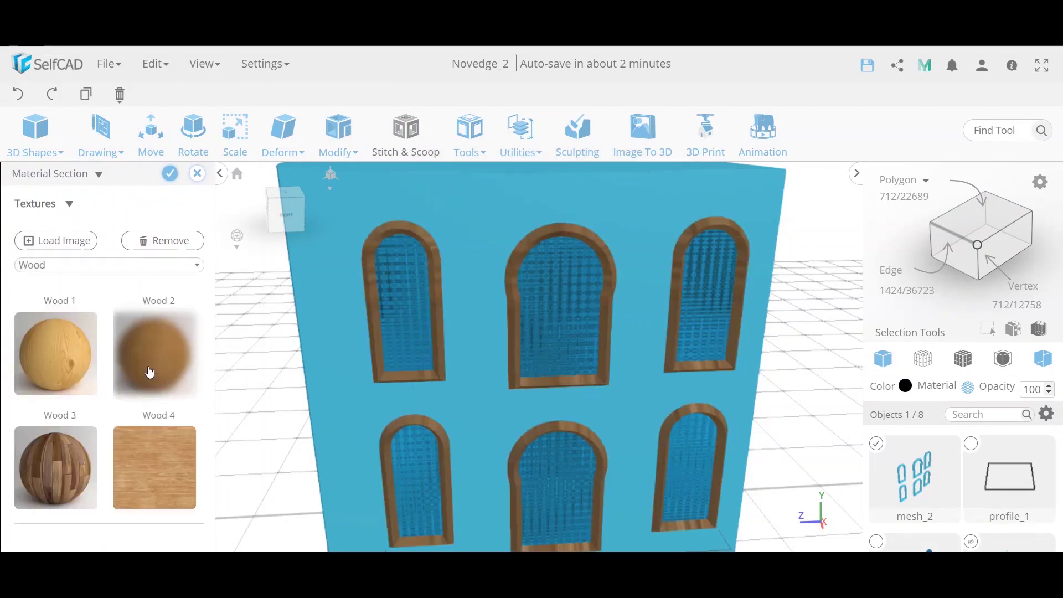
click(170, 175)
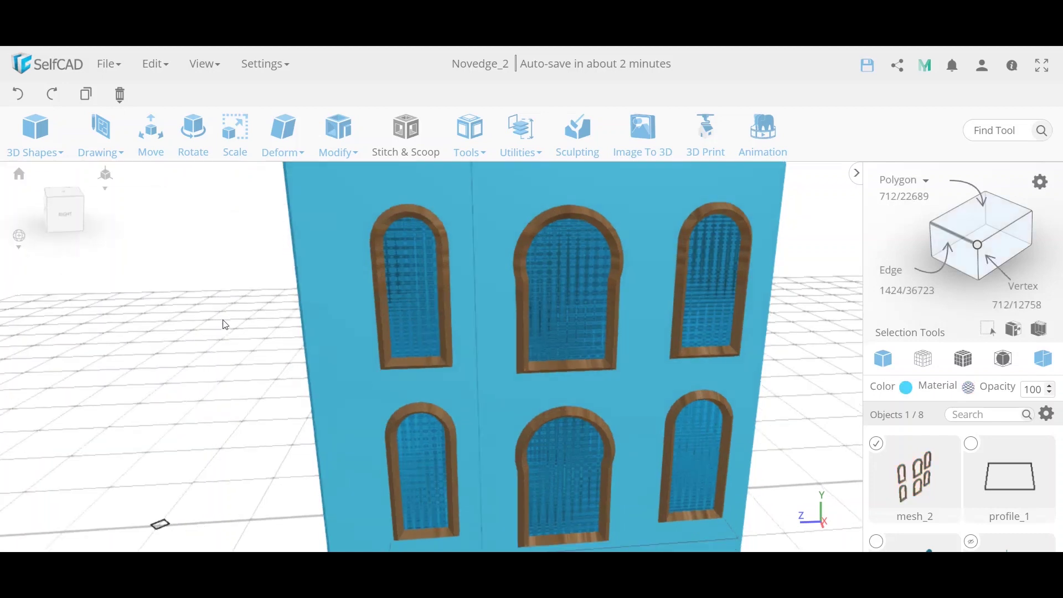
click(222, 327)
With nothing selected, sketch an arc about 71 mm wide with a bulge of about 26 mm on the upper curved front wall
drag(223, 326, 260, 333)
scroll(297, 333, down, 5)
drag(316, 346, 400, 330)
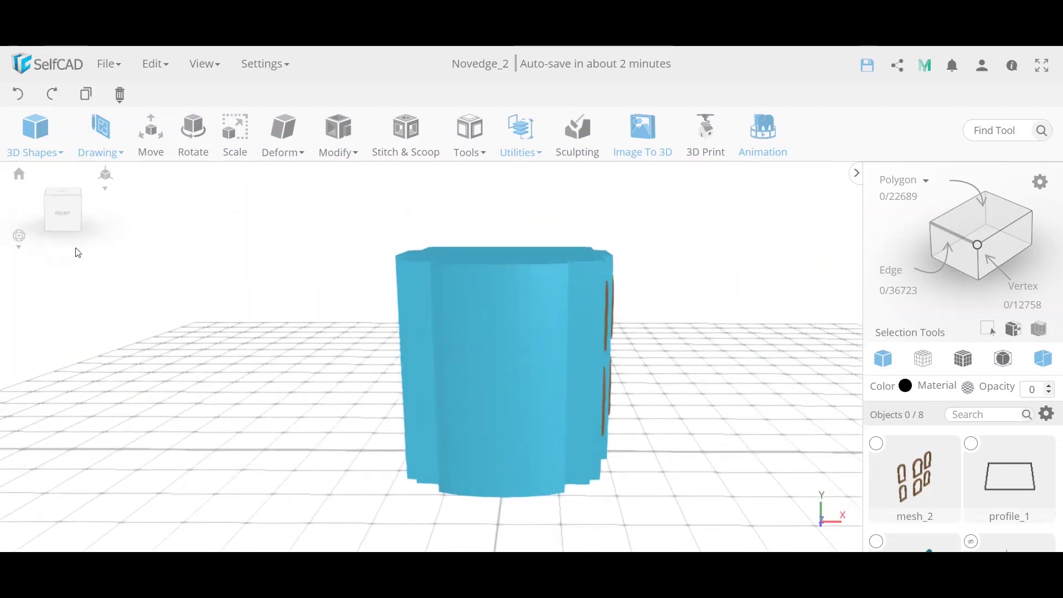
click(62, 227)
scroll(572, 320, down, 4)
drag(550, 349, 465, 338)
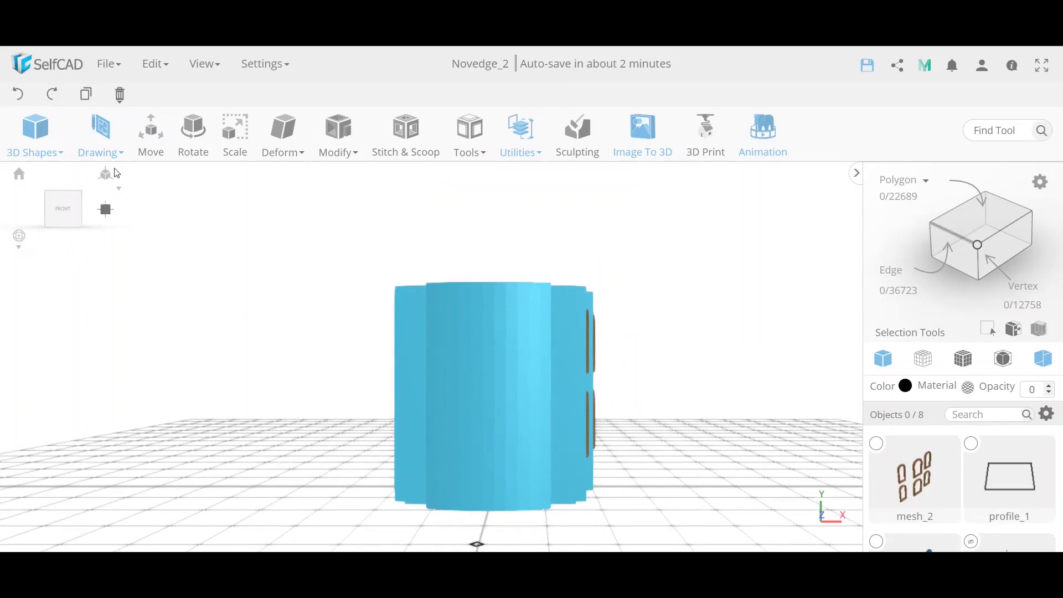
click(101, 133)
click(125, 203)
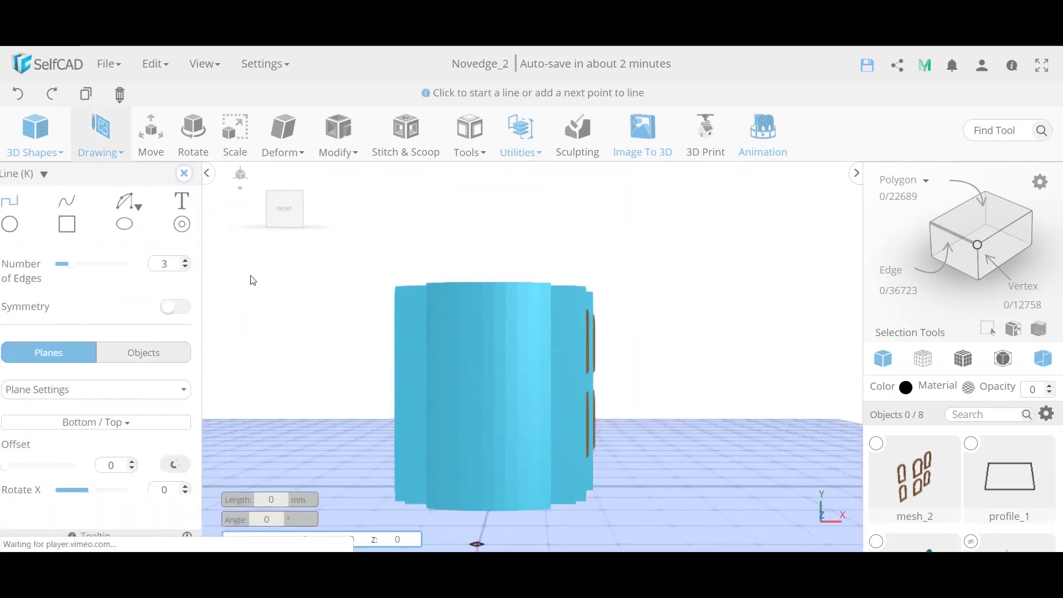
click(186, 357)
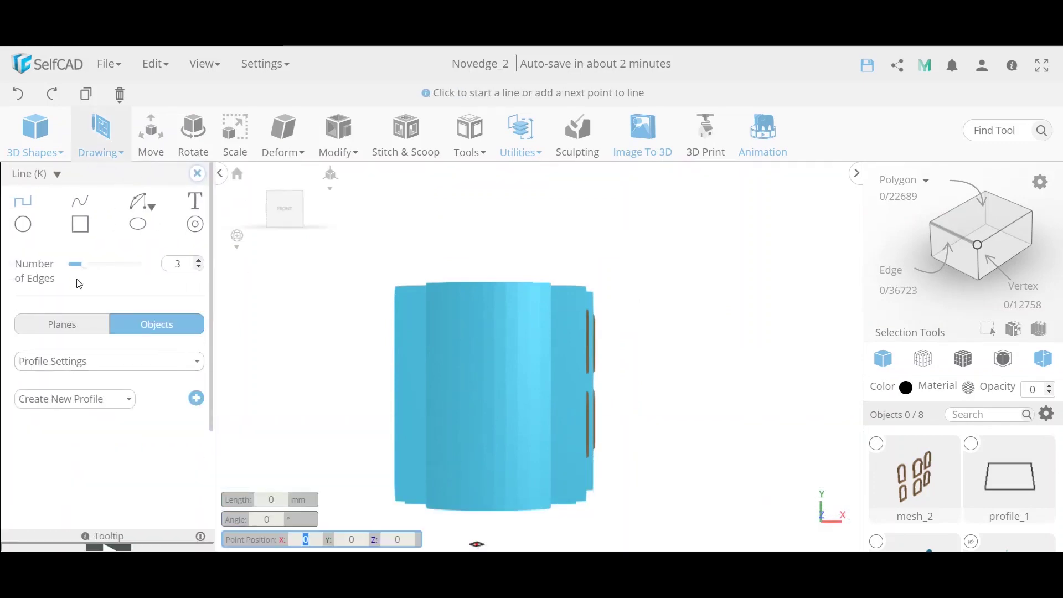
mouse_move(142, 203)
click(143, 247)
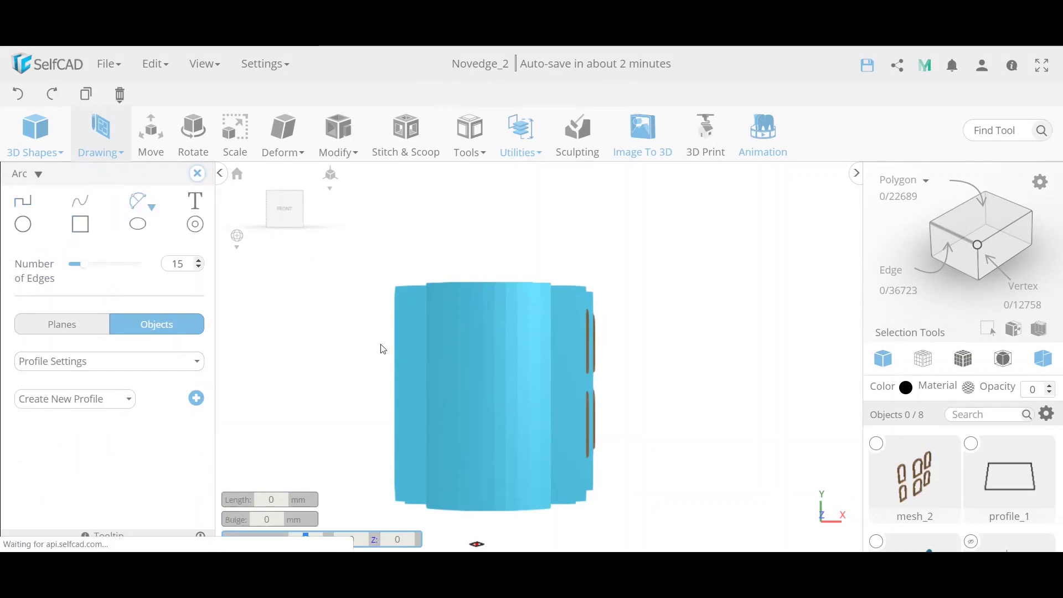
click(449, 339)
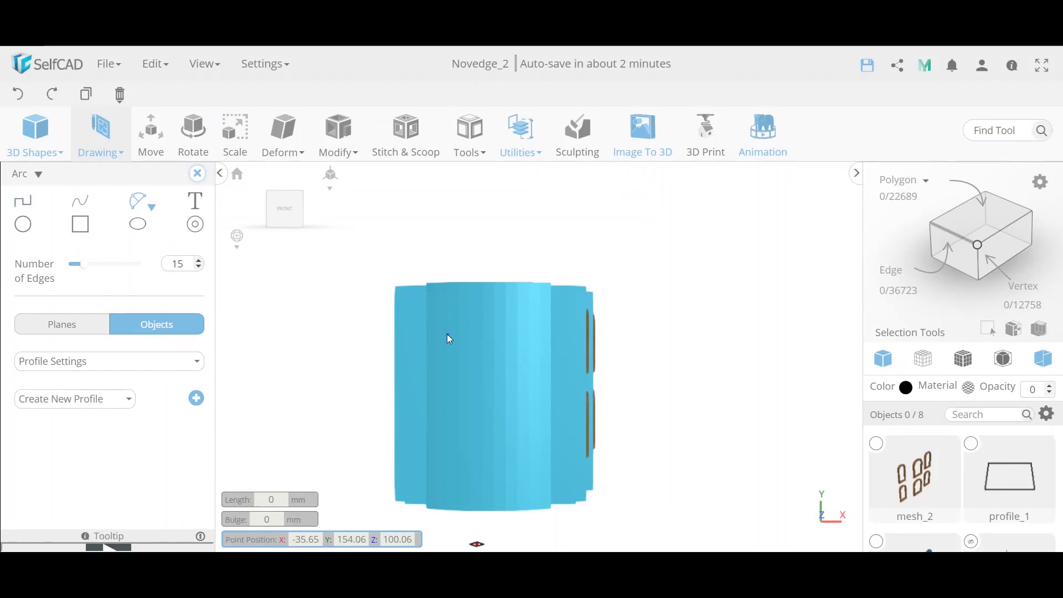
click(529, 333)
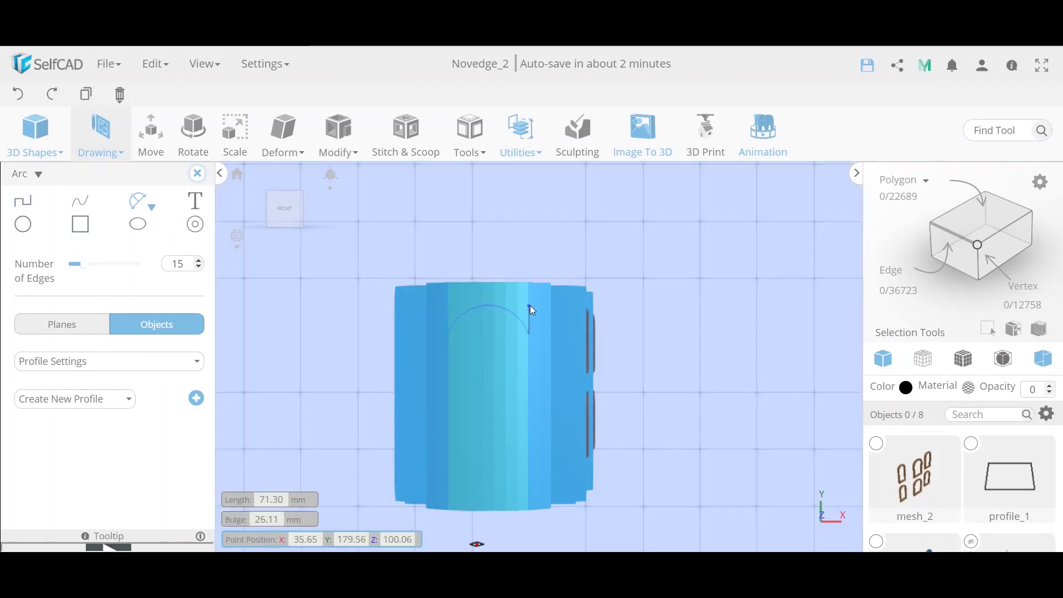
click(530, 305)
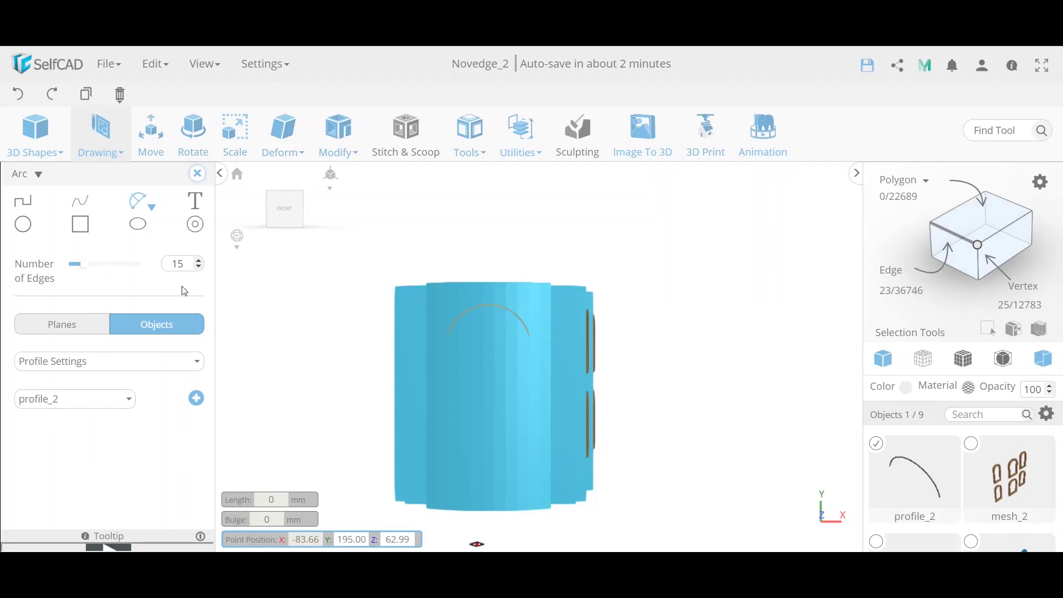
Close the front wall arc with a line between its two endpoints and finish drawing
click(27, 204)
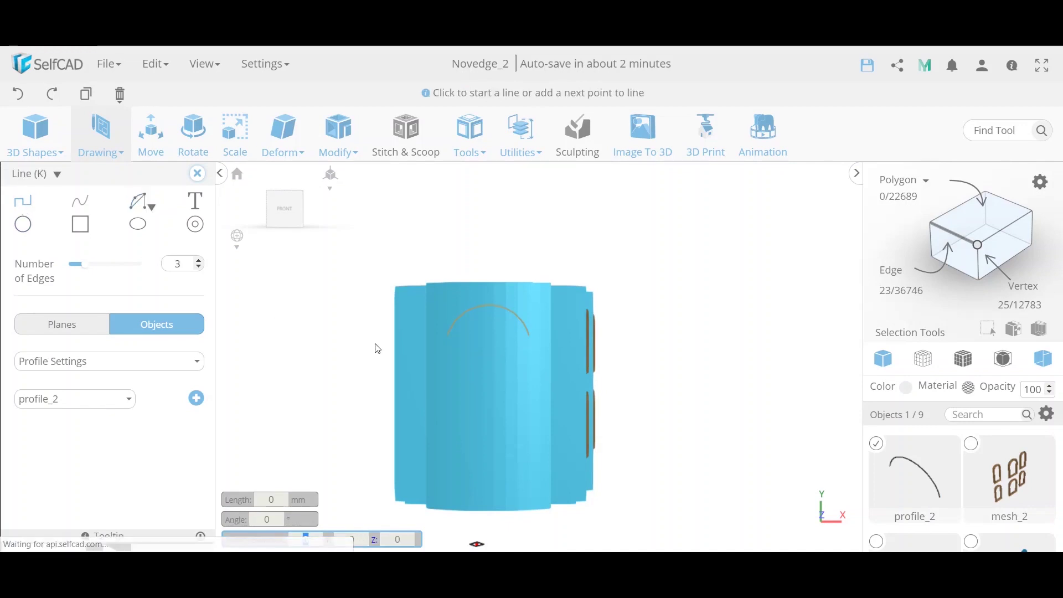
click(449, 335)
click(530, 335)
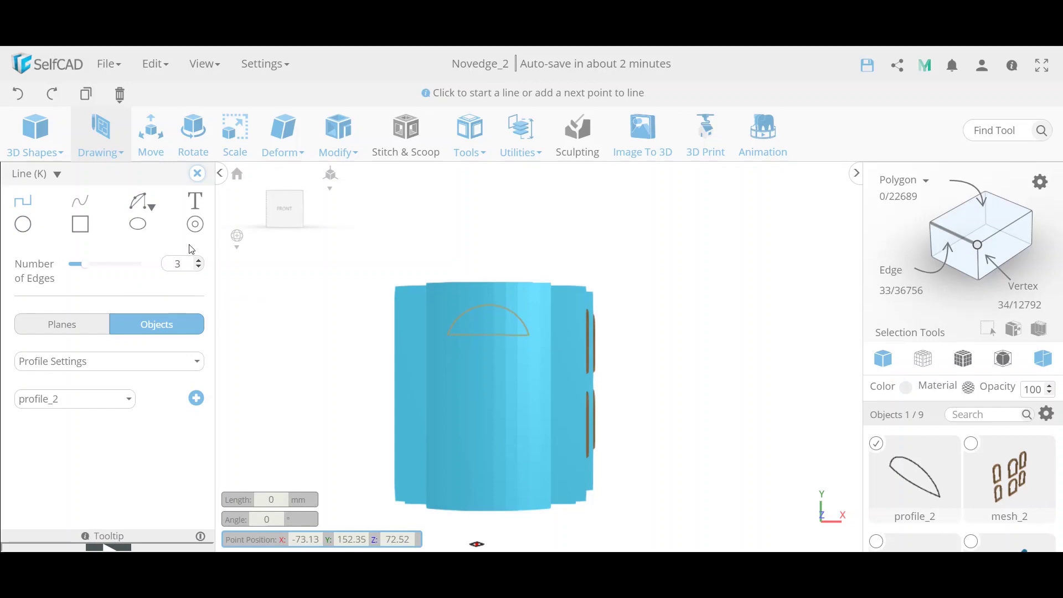
click(198, 174)
Select only the base edges of the arc outline and move them down to Y 103.45, forming a tall arched opening
right_drag(247, 228, 547, 359)
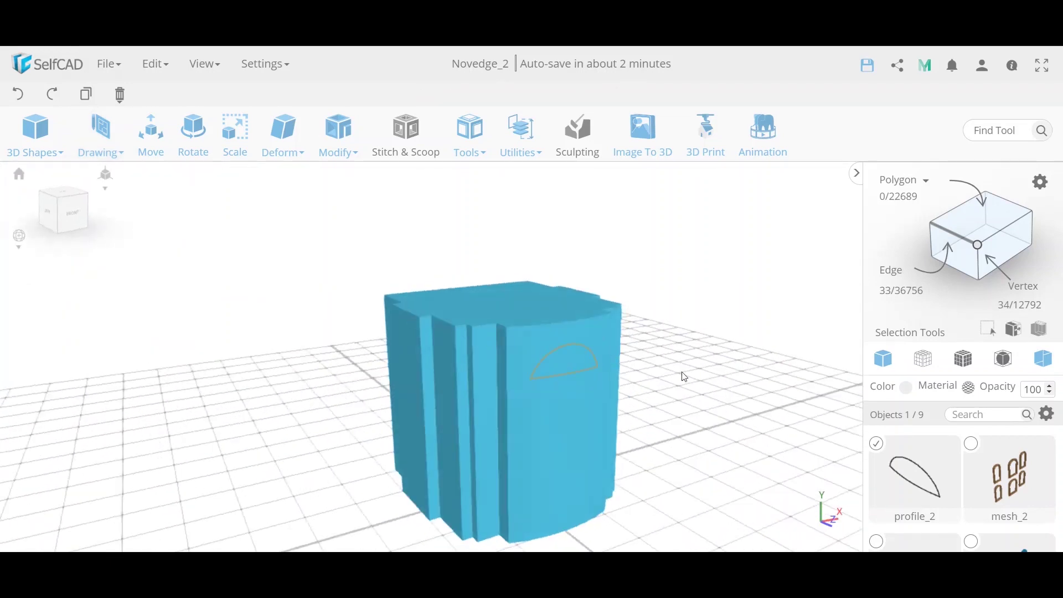
right_drag(699, 369, 750, 342)
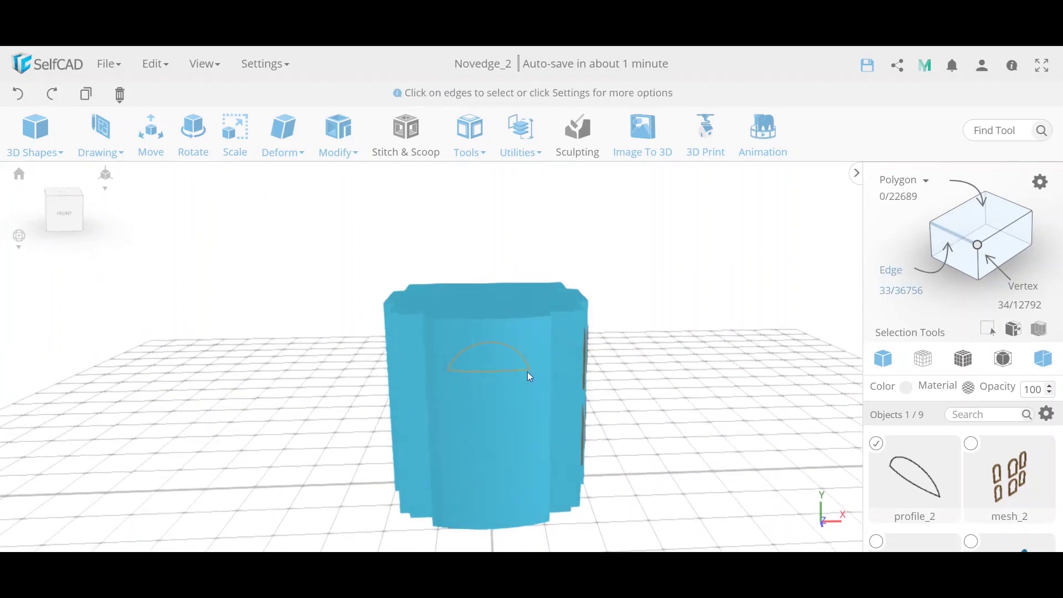
scroll(530, 374, up, 5)
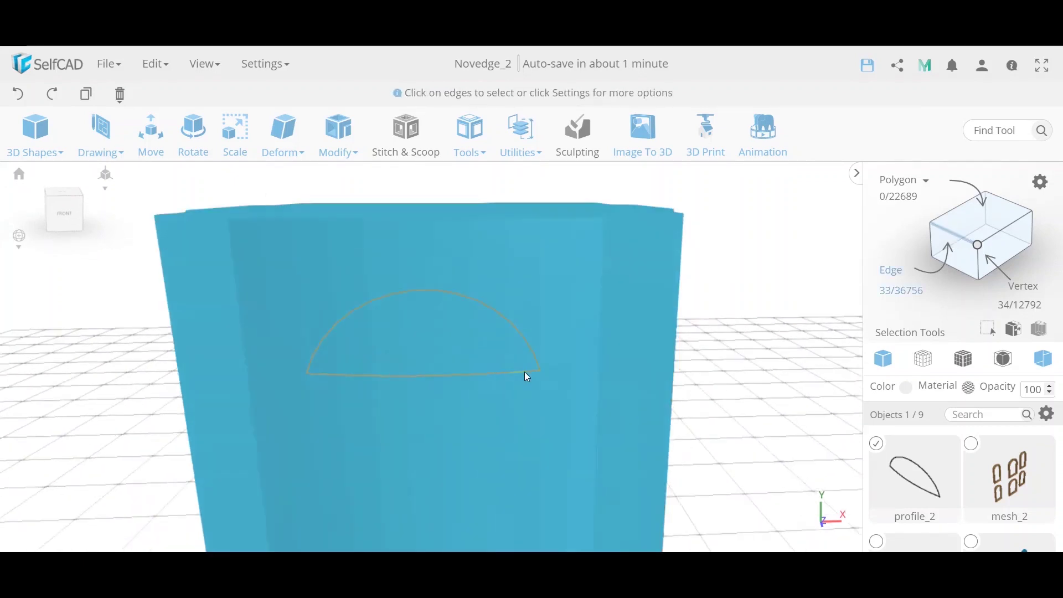
click(536, 370)
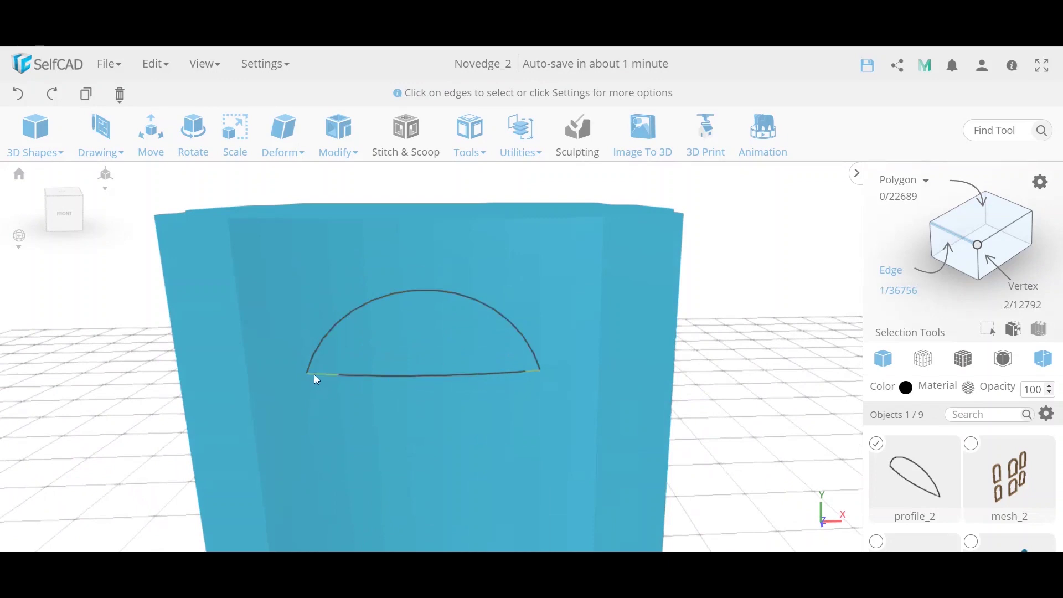
drag(526, 382, 336, 365)
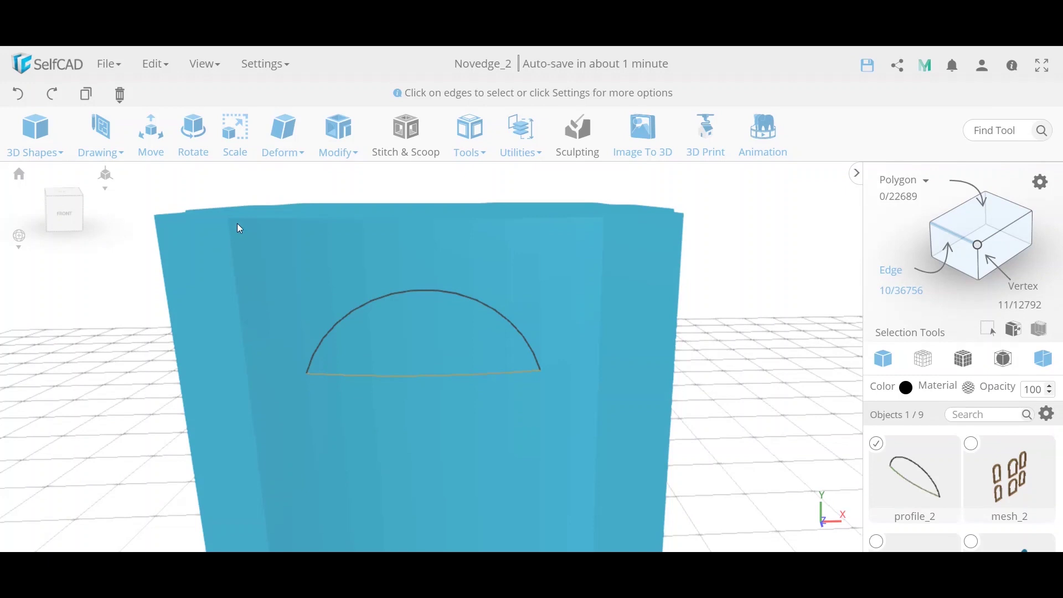
click(152, 141)
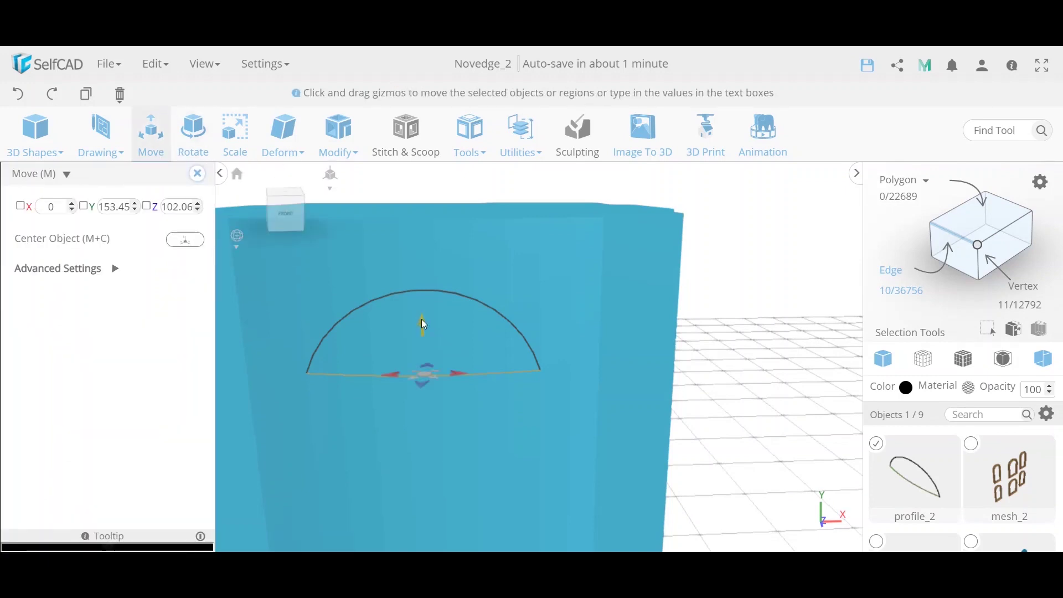
drag(425, 322, 421, 480)
scroll(482, 438, down, 5)
right_drag(656, 397, 583, 428)
key(ctrl+a)
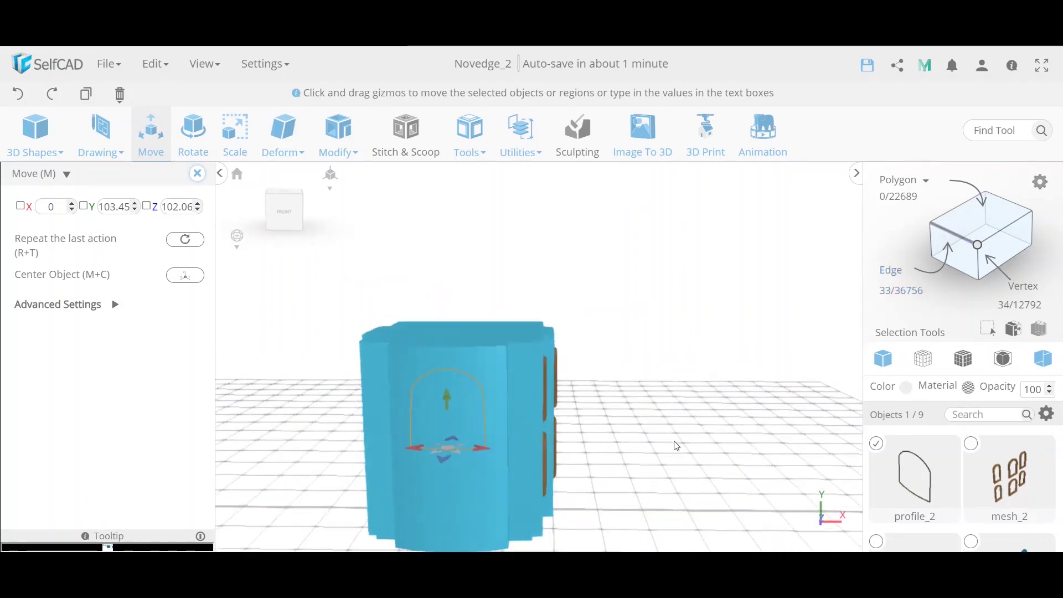
click(197, 173)
scroll(437, 421, up, 3)
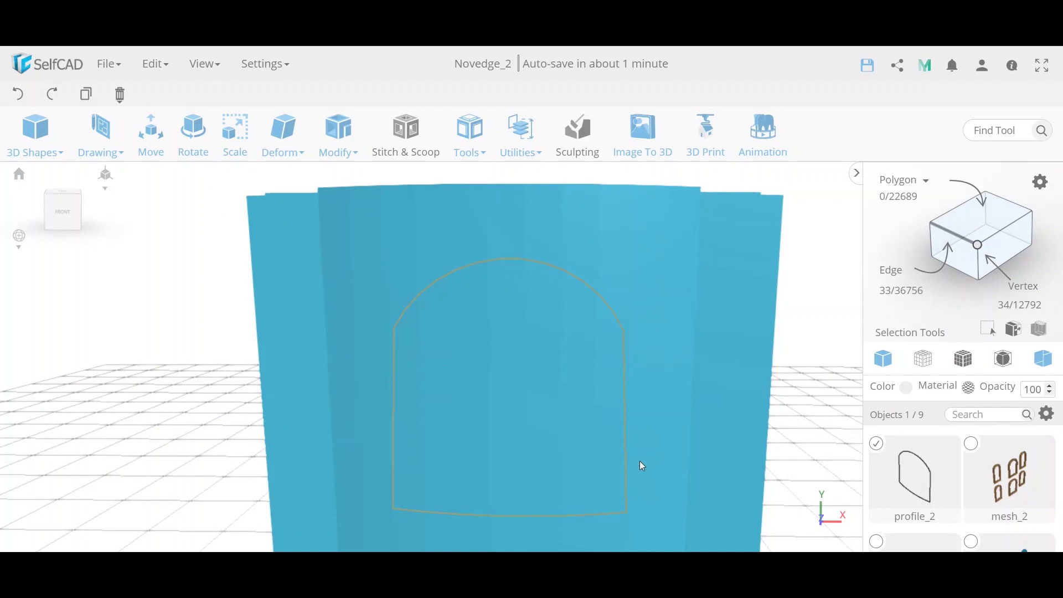
Duplicate the arched outline profile_2 about 44 mm outward from the front wall along Z and select both outlines
scroll(631, 461, down, 5)
right_drag(723, 464, 706, 476)
click(710, 465)
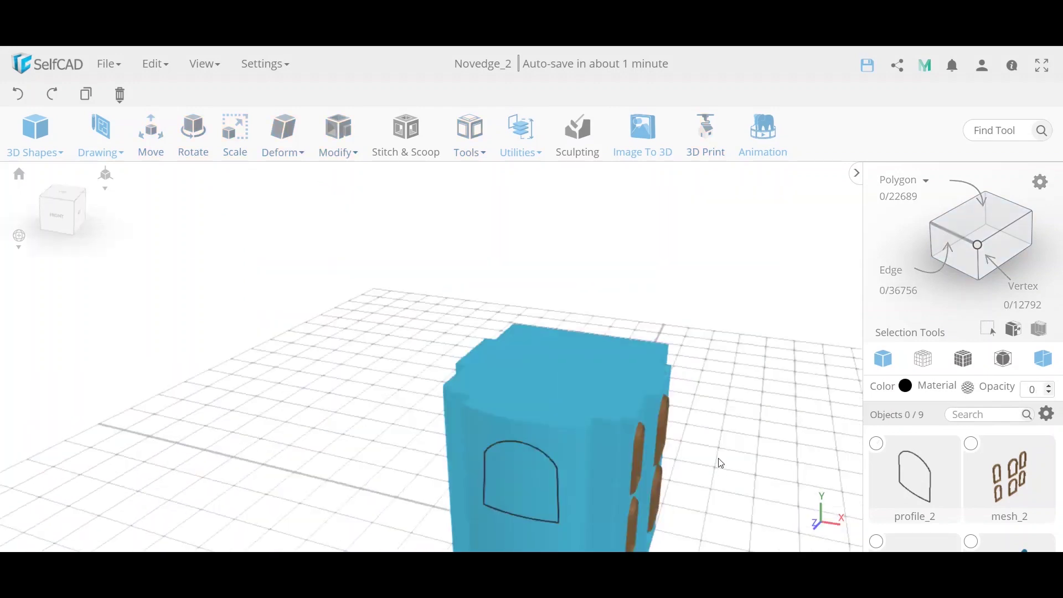
click(547, 456)
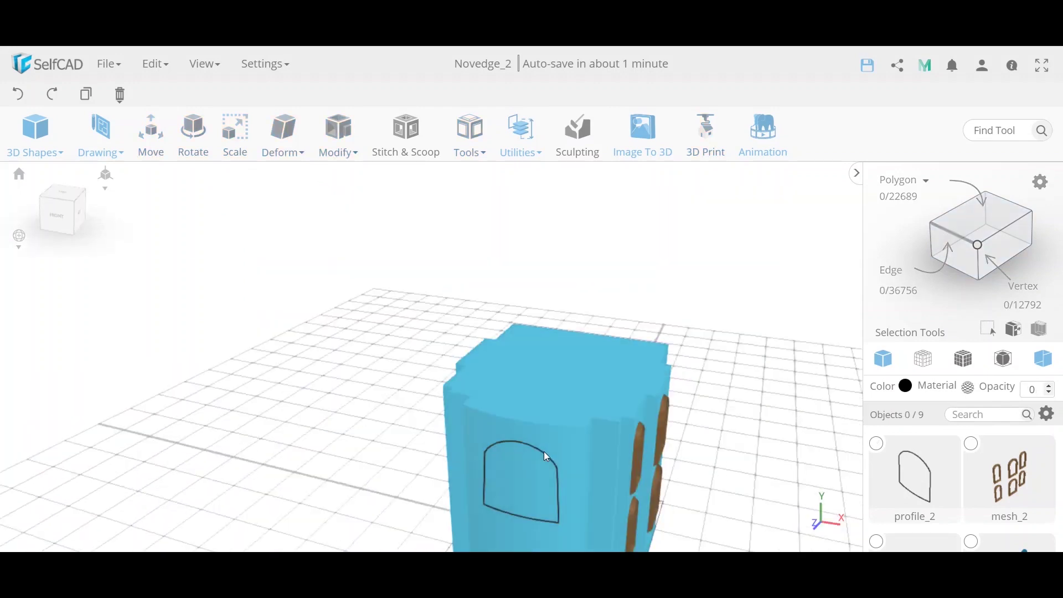
right_drag(683, 446, 666, 427)
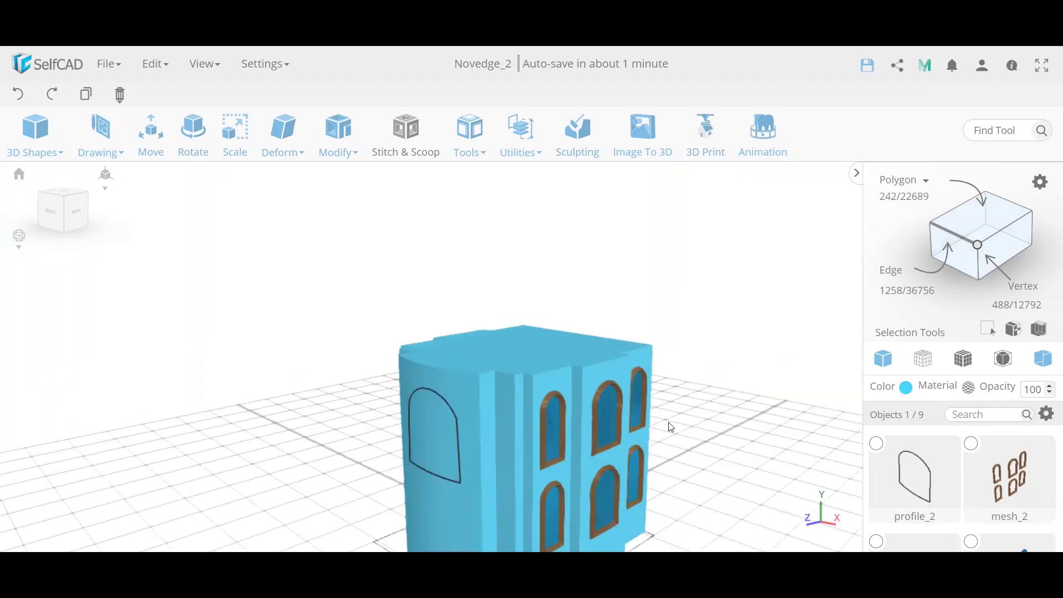
click(457, 437)
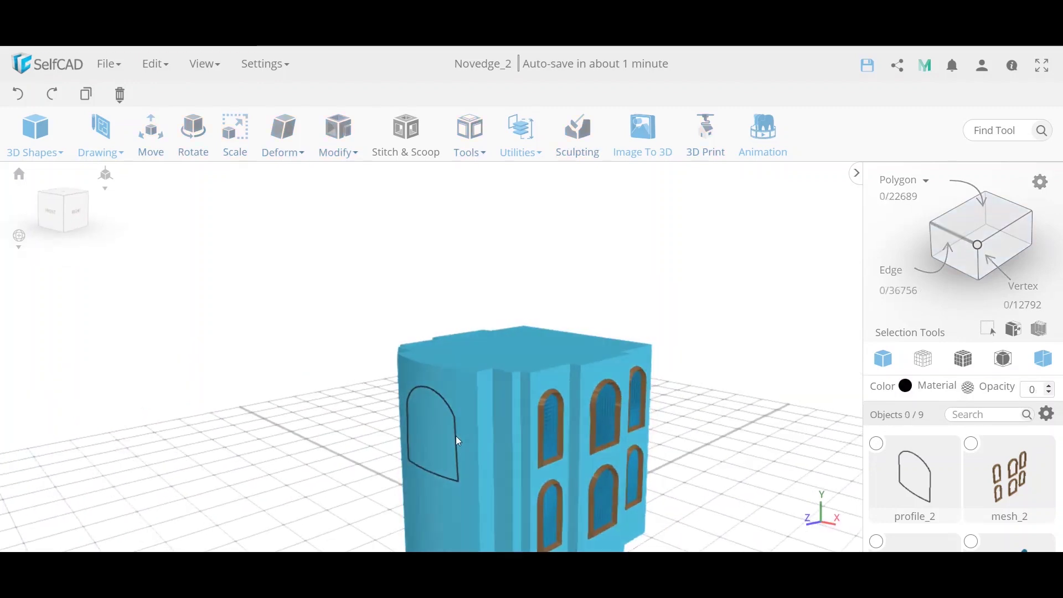
click(878, 445)
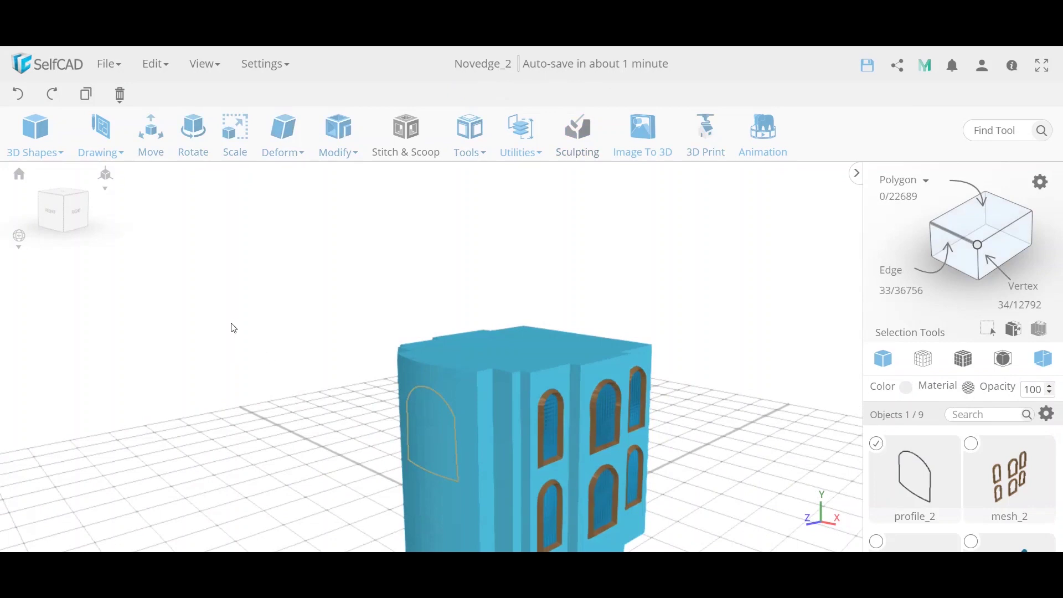
click(150, 145)
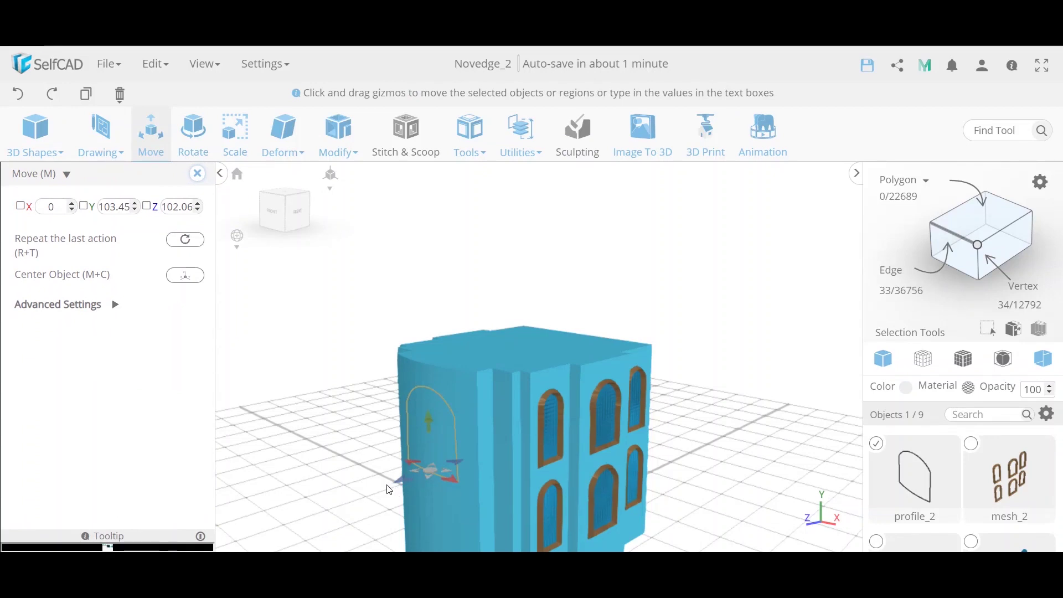
shift+drag(397, 490, 388, 493)
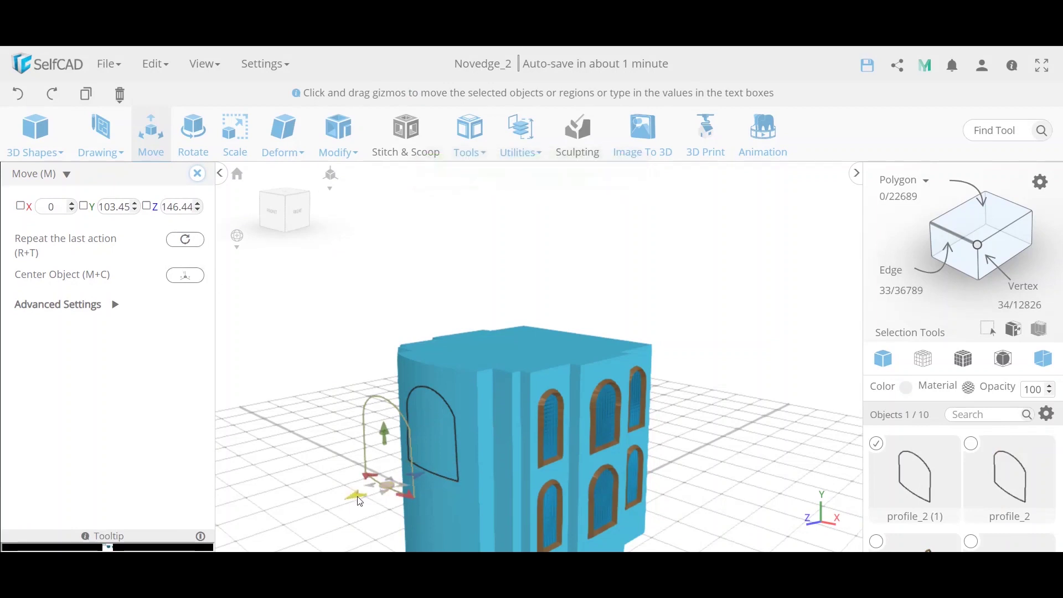
shift+click(455, 480)
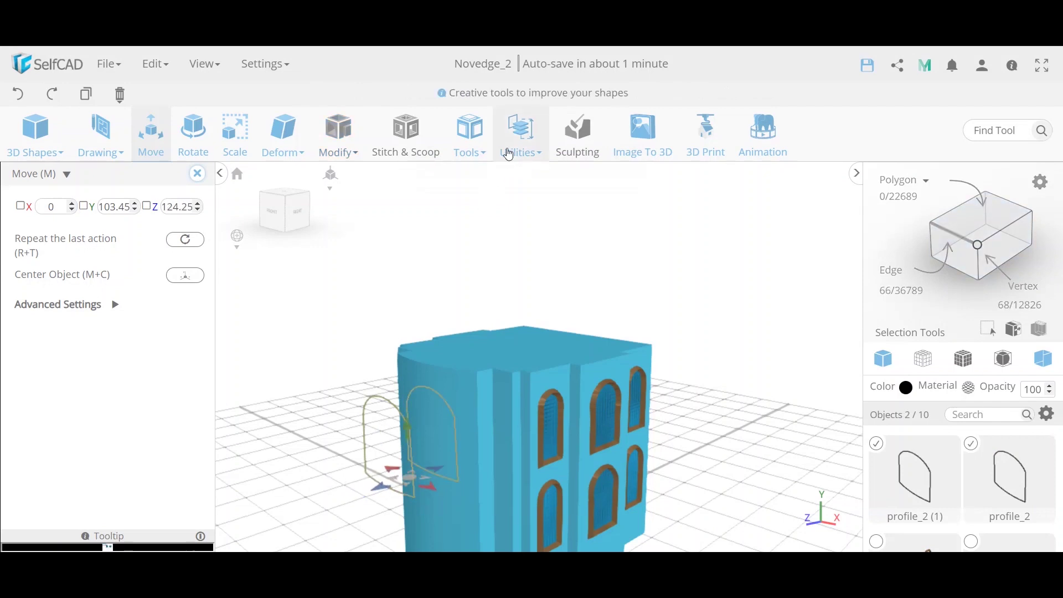
Try a Loft between the two arched outlines with Rotation 0 and Smoothness 1, inspect the preview, and leave the tool
mouse_move(470, 133)
click(501, 270)
drag(344, 373, 308, 375)
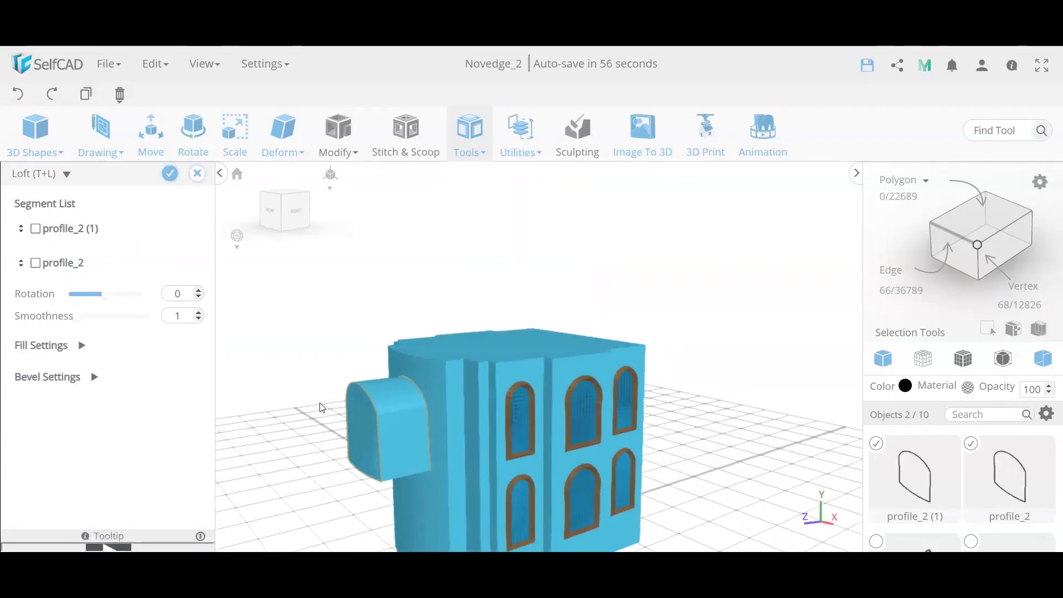
scroll(320, 408, up, 5)
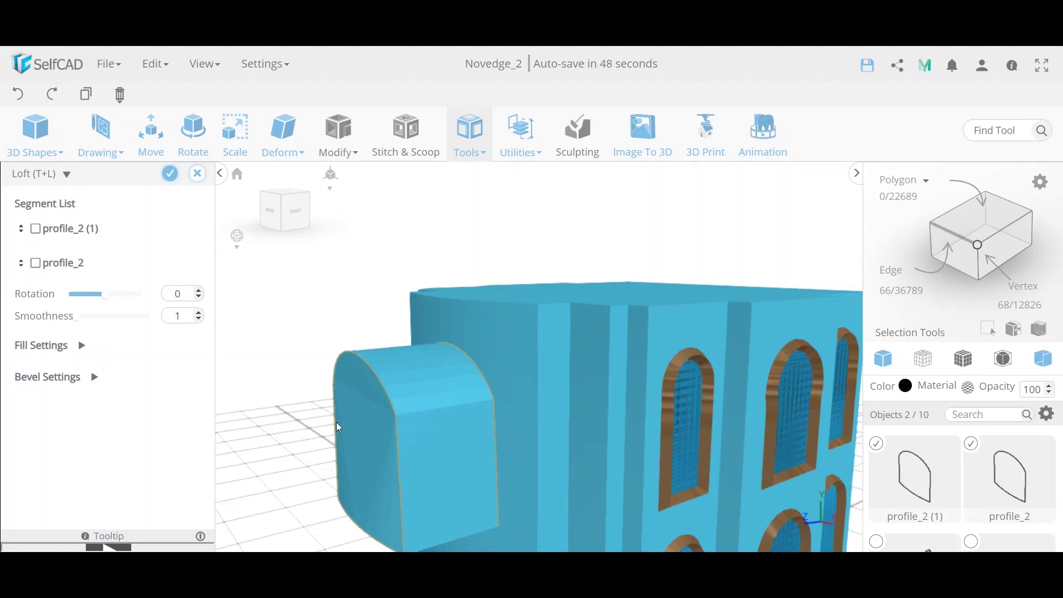
right_drag(375, 418, 450, 403)
right_drag(557, 383, 449, 403)
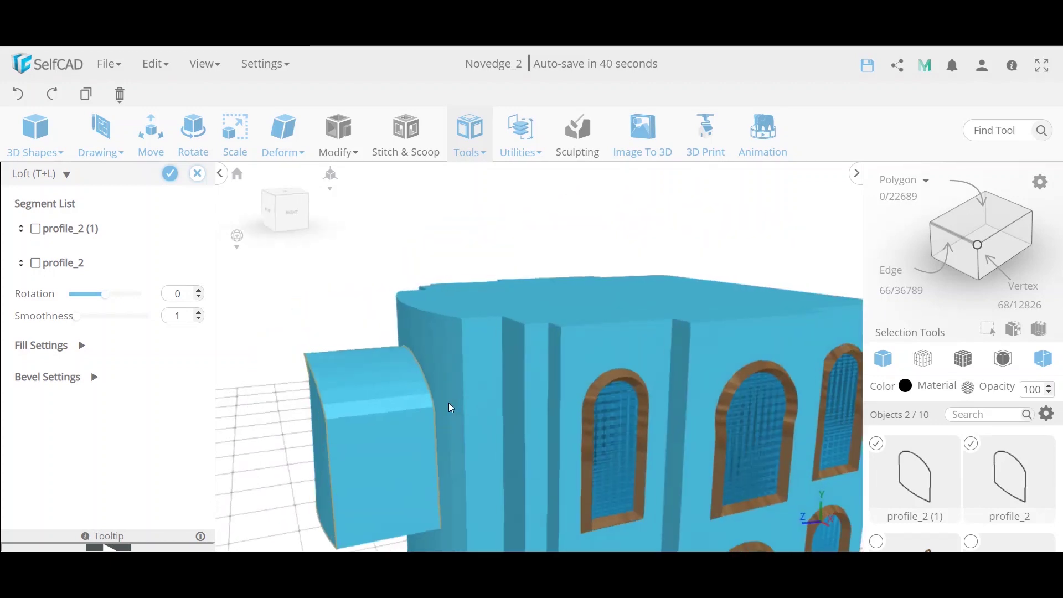
scroll(451, 408, down, 5)
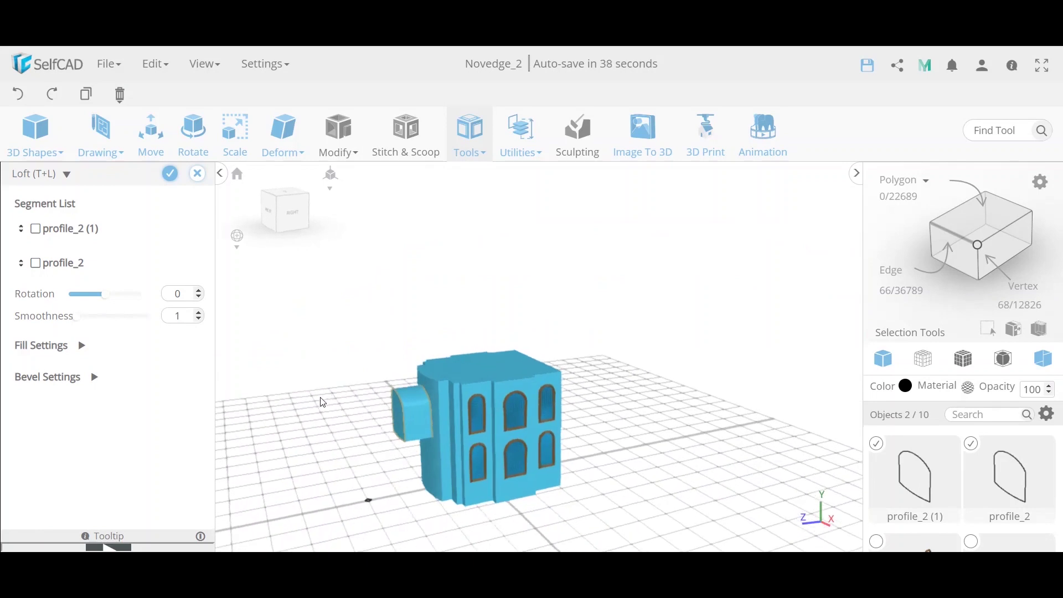
click(198, 176)
Delete both arched front outlines together with the small sweep profile profile_1
click(519, 347)
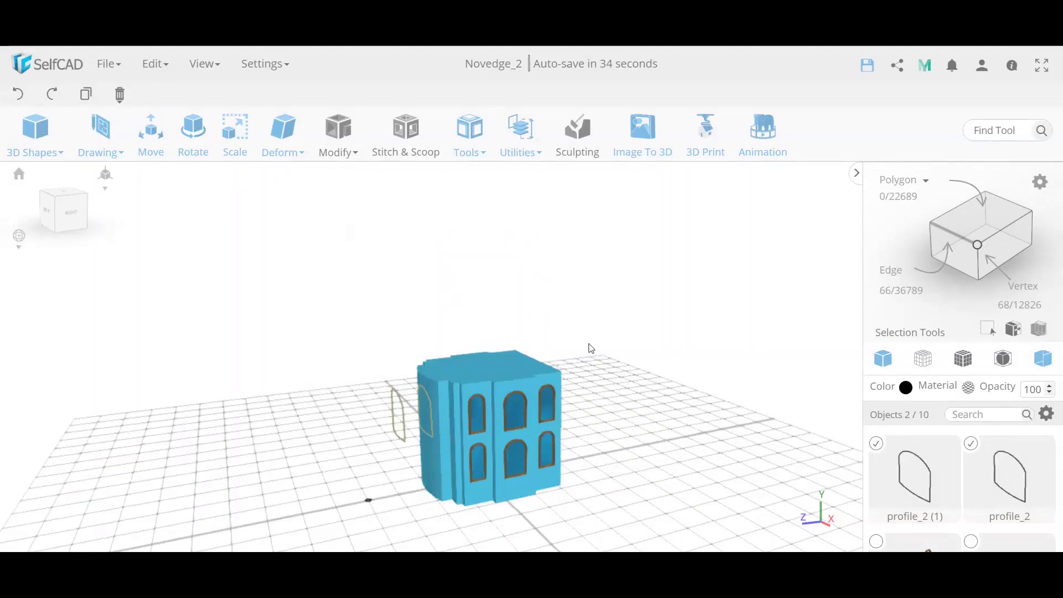
drag(641, 349, 211, 375)
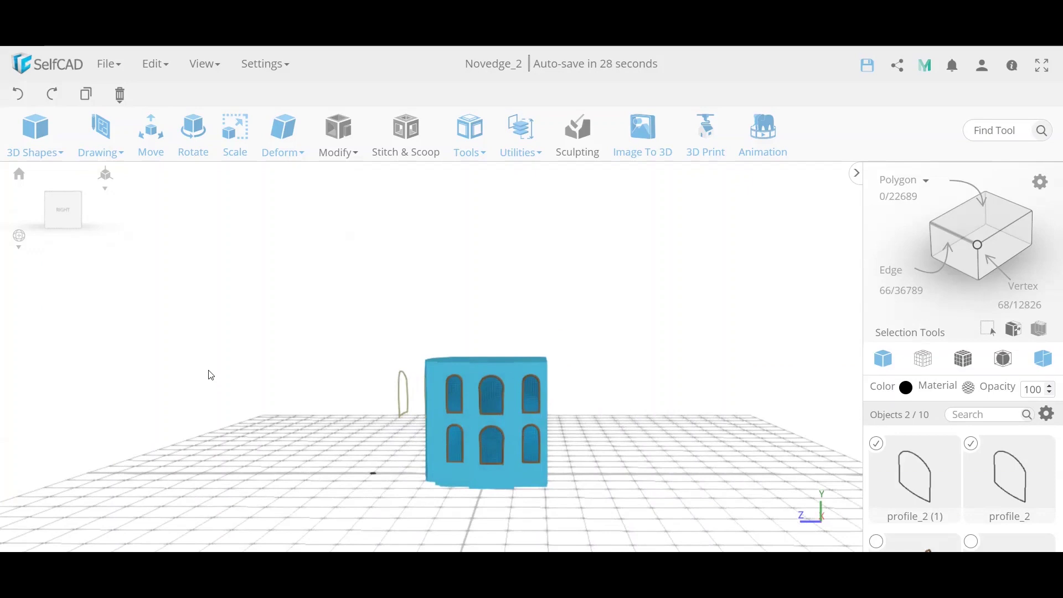
shift+click(374, 477)
key(Delete)
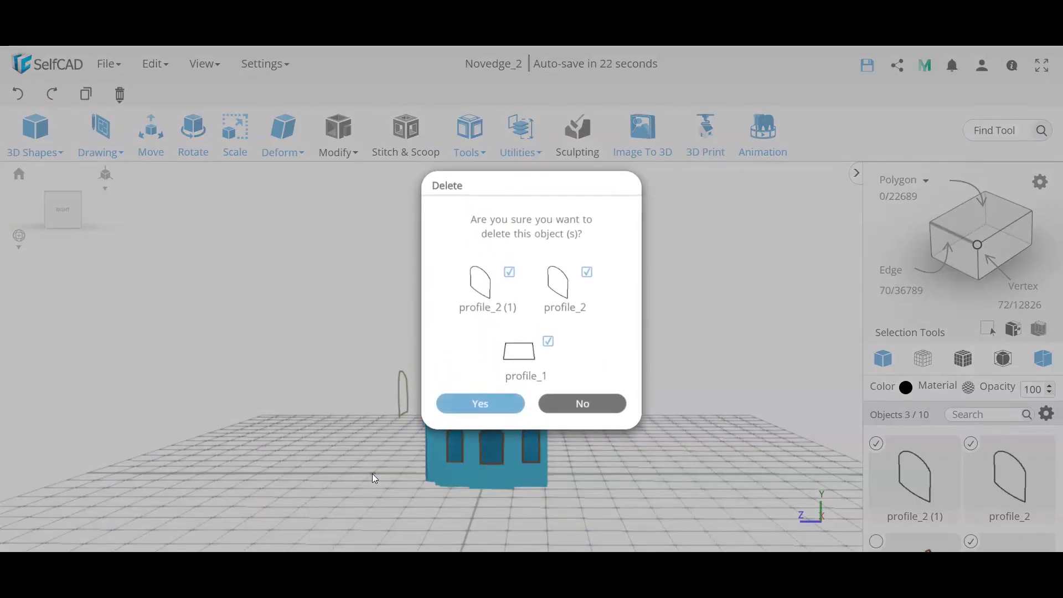
key(Return)
drag(374, 478, 466, 473)
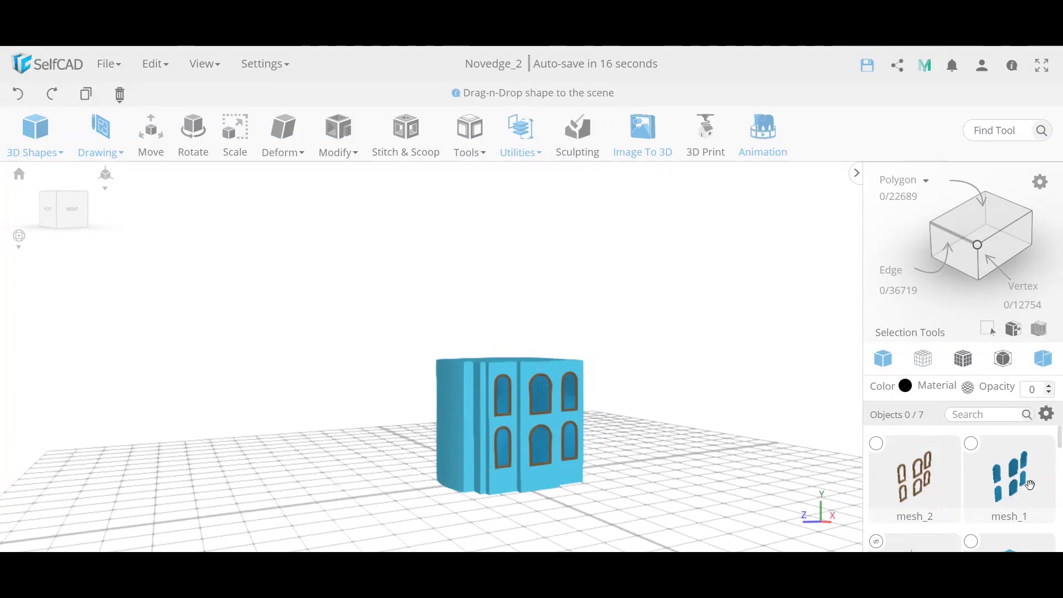
scroll(1021, 486, down, 2)
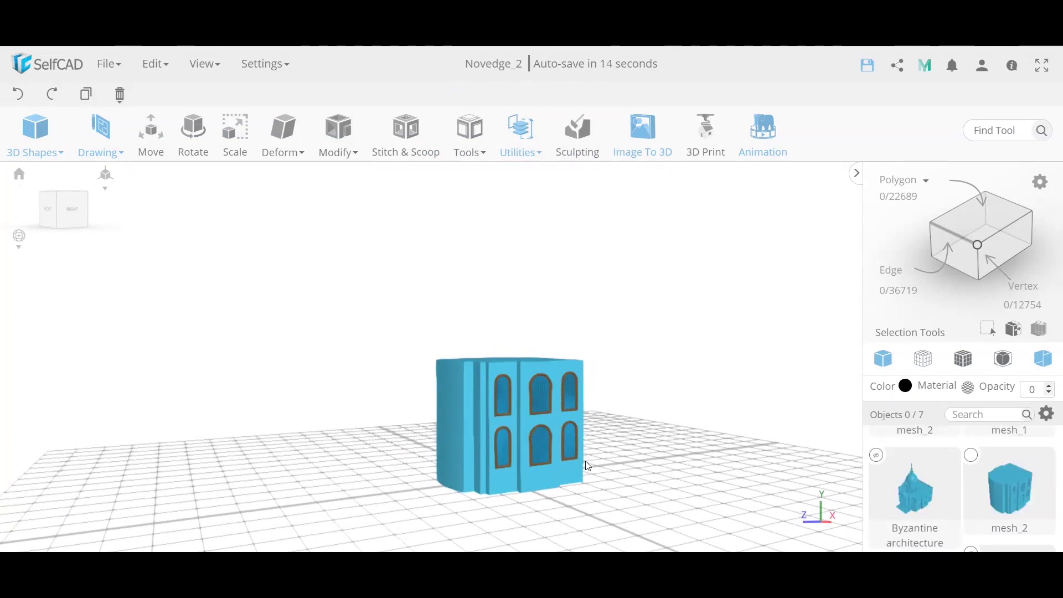
click(540, 451)
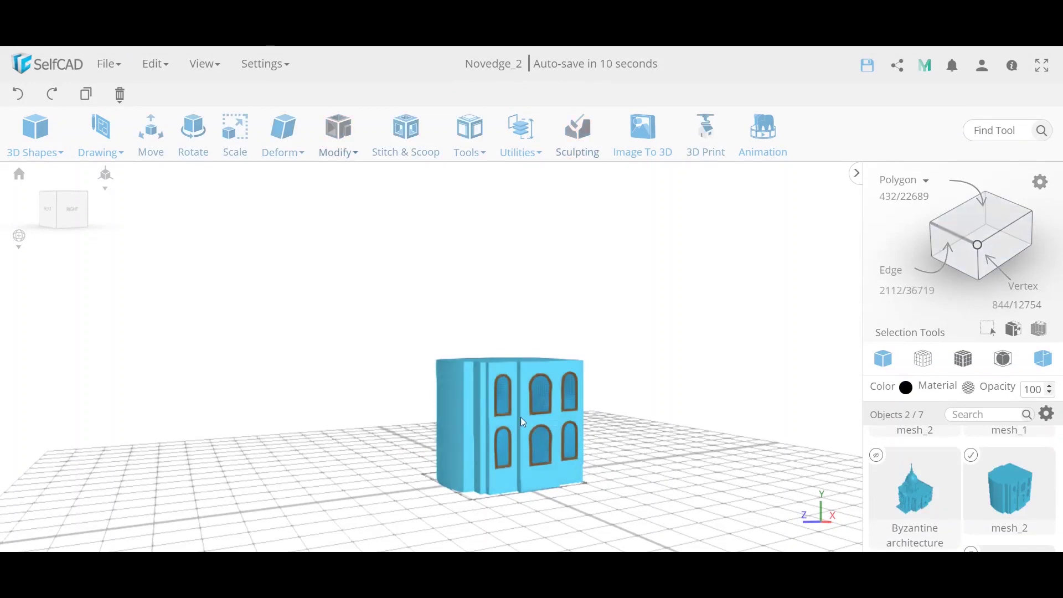
drag(490, 417, 453, 350)
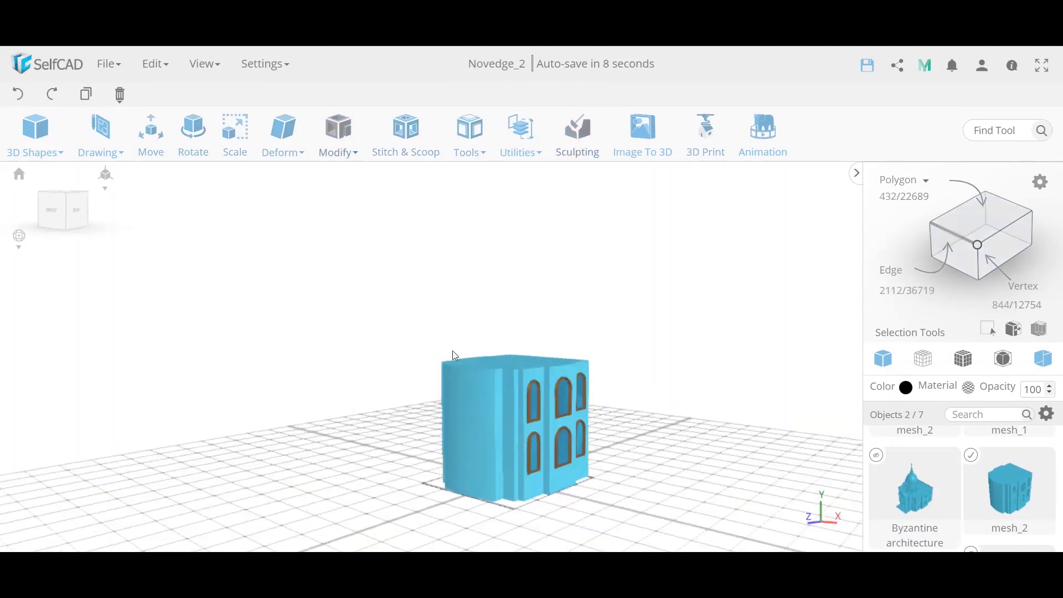
click(418, 154)
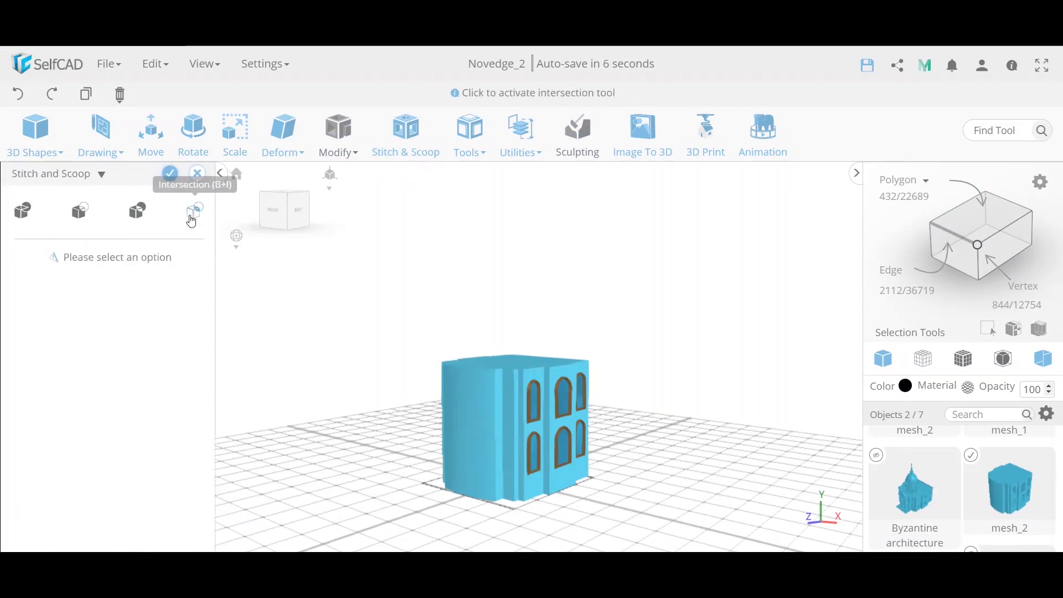
click(197, 172)
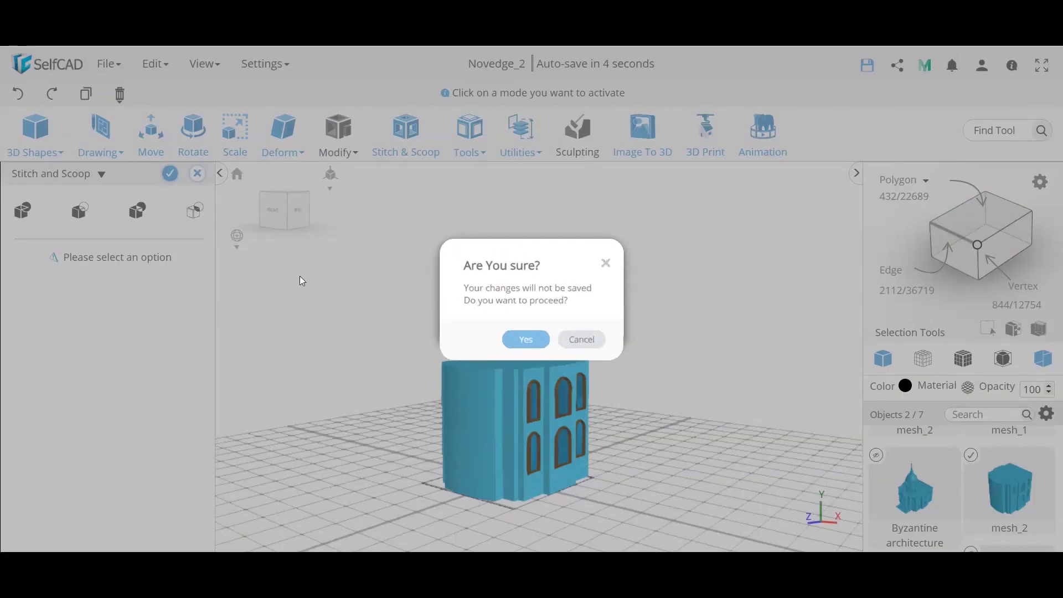
click(505, 345)
Show the hidden footprint outline profile_1 and add it to the current selection
drag(610, 432, 521, 416)
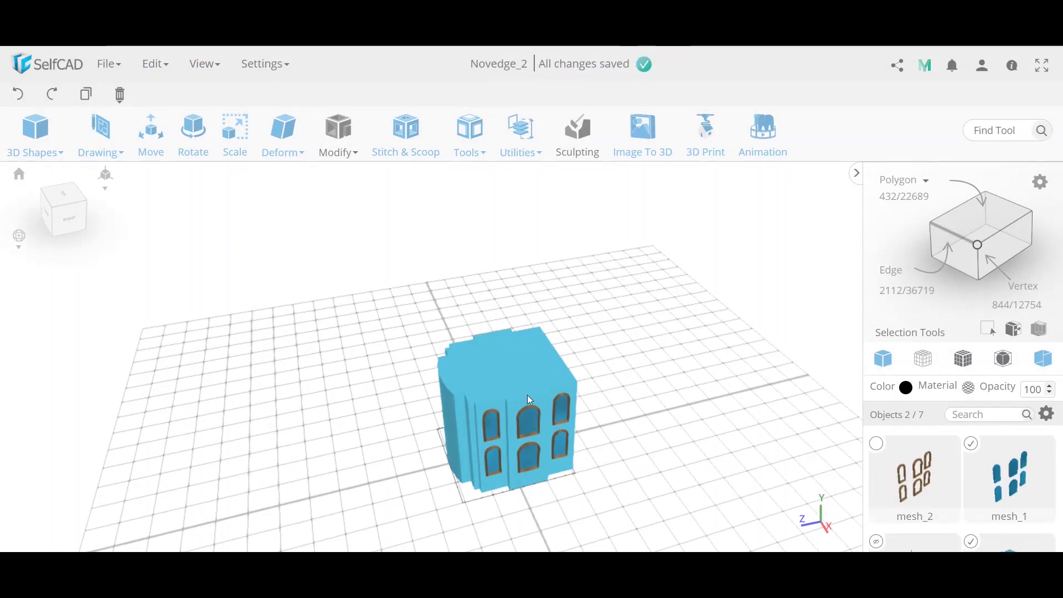
right_drag(567, 406, 470, 403)
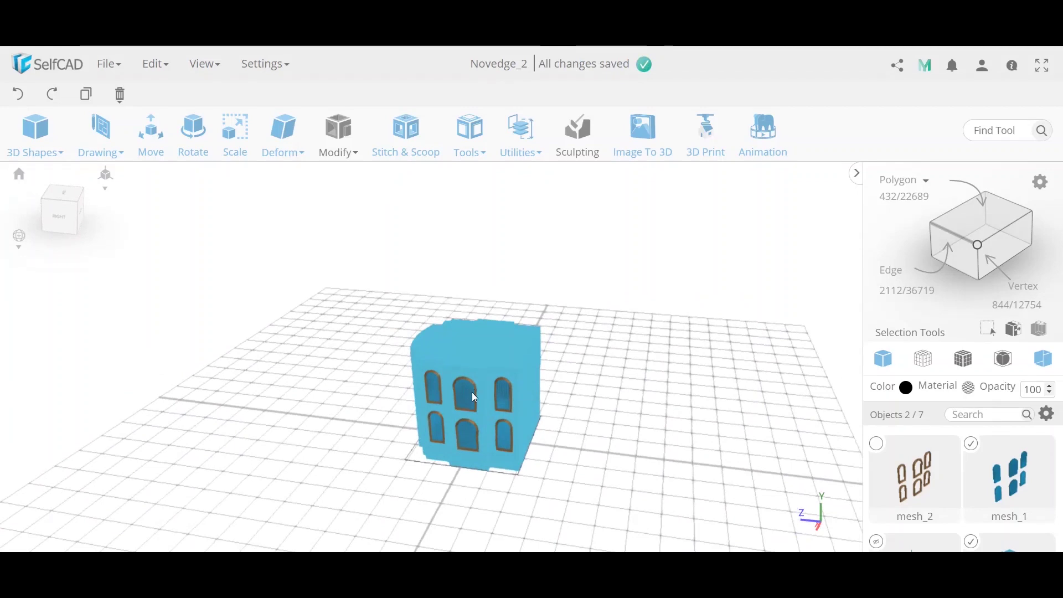
right_drag(521, 430, 593, 415)
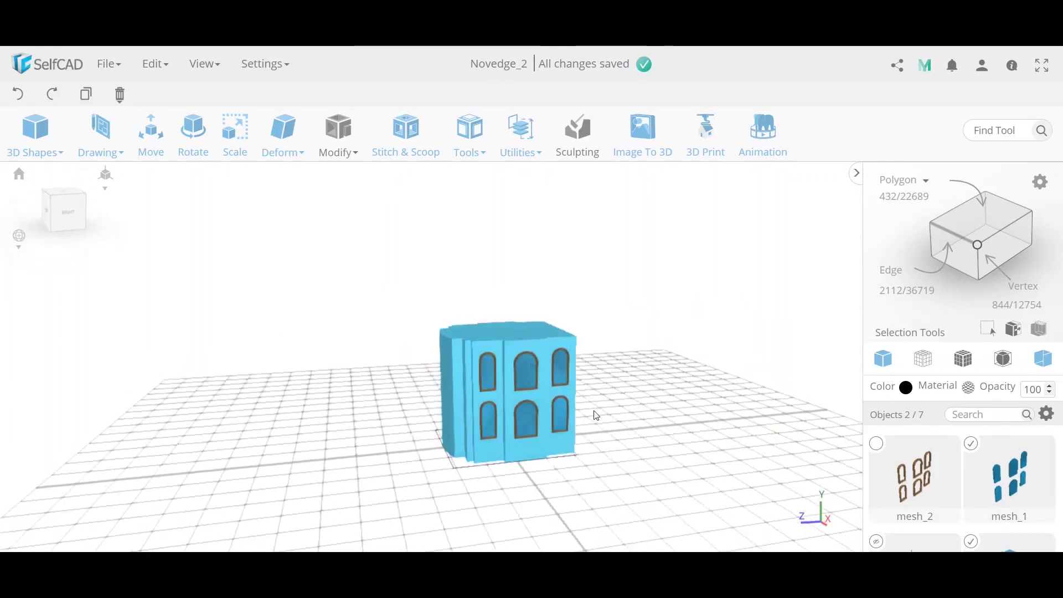
scroll(976, 482, down, 5)
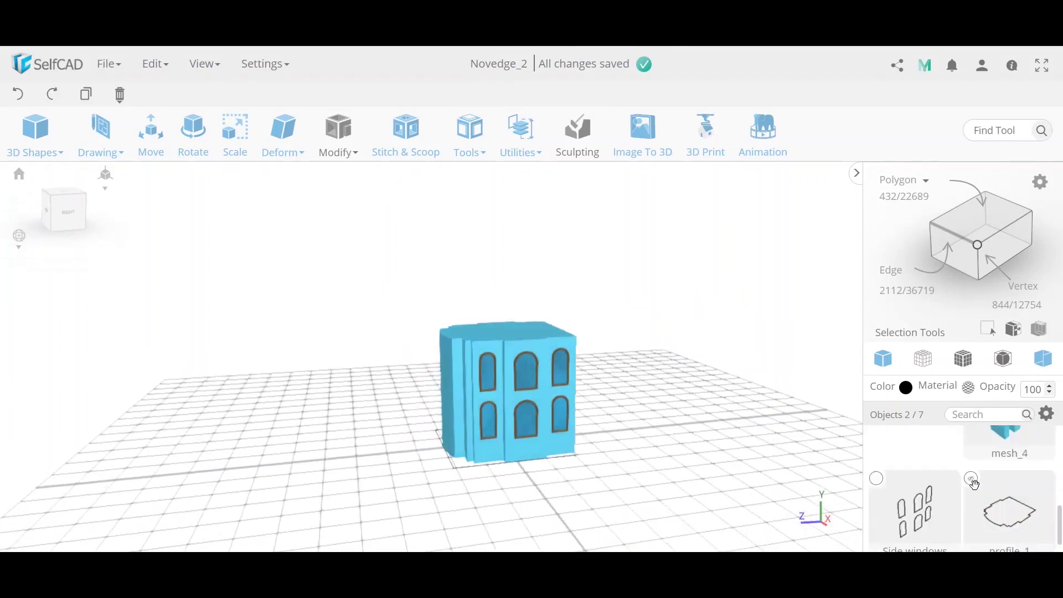
scroll(969, 493, down, 1)
click(978, 455)
click(977, 455)
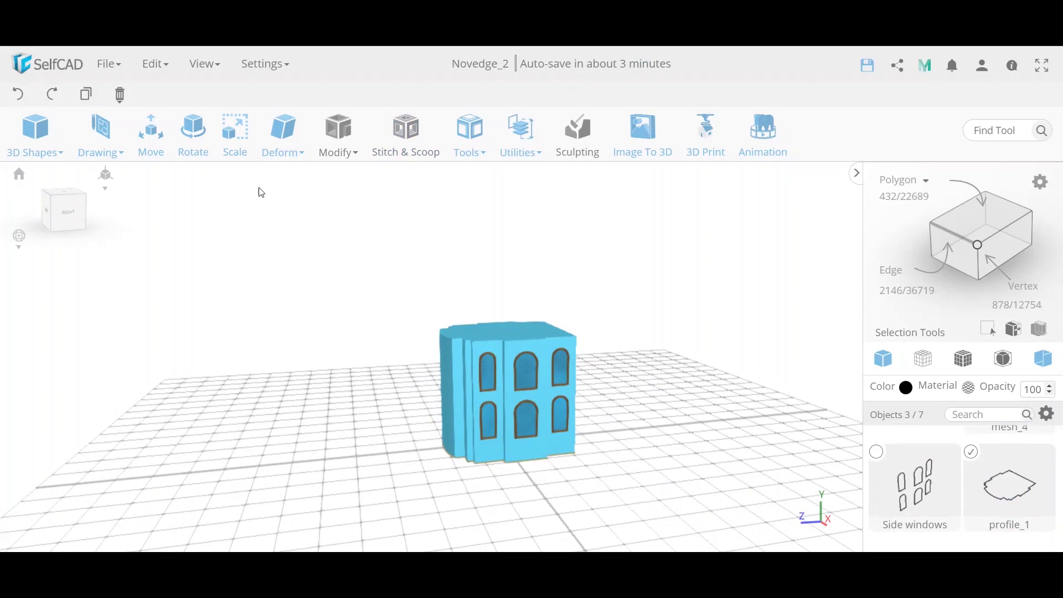
Try raising the selected building parts along Y to 29 and 51, undoing each move and clearing the selection
click(151, 135)
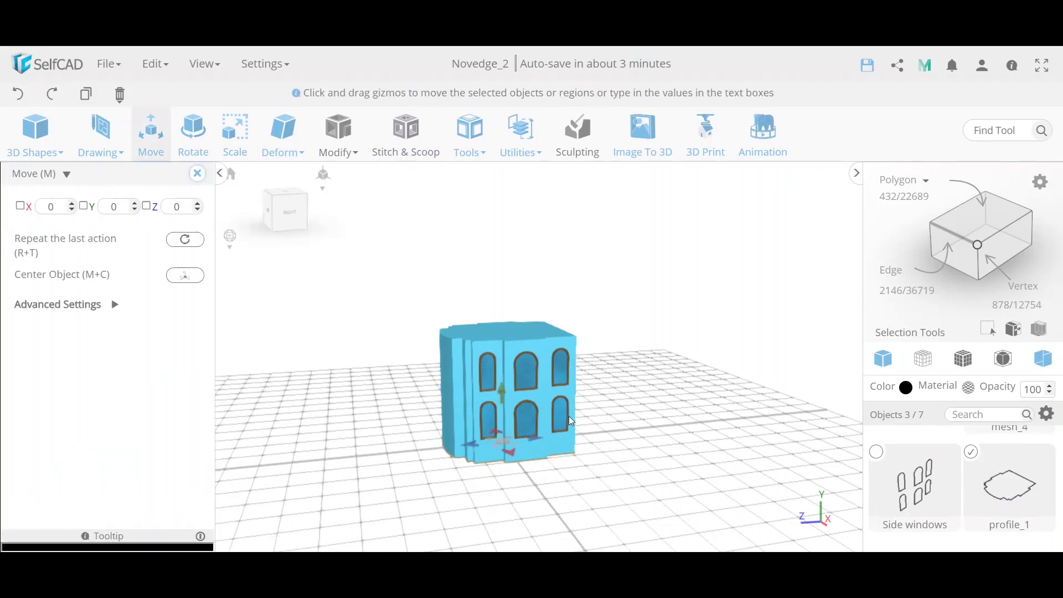
drag(504, 394, 504, 374)
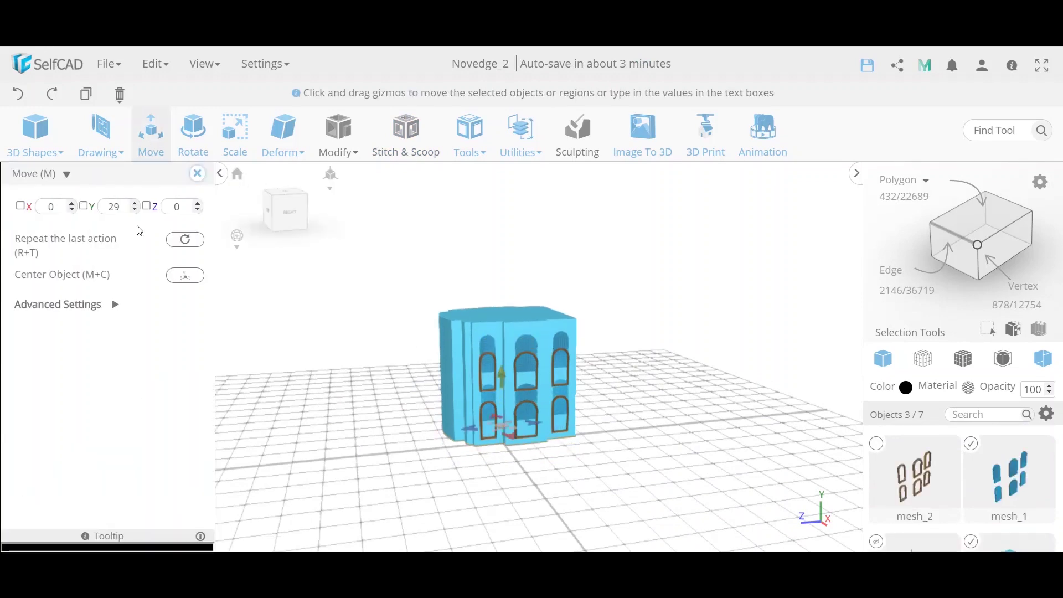
click(16, 93)
click(518, 343)
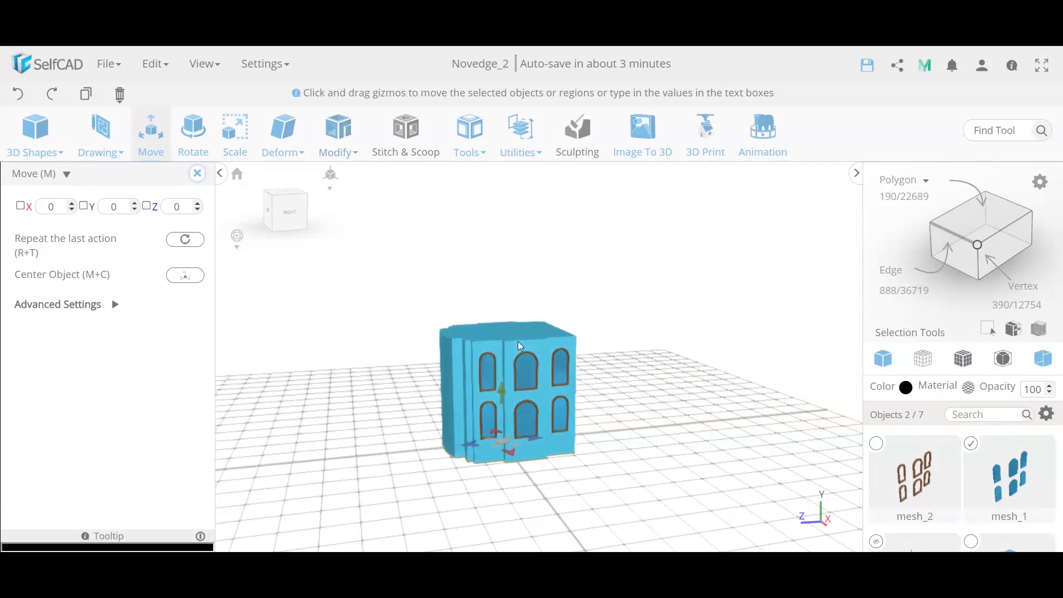
drag(502, 392, 493, 361)
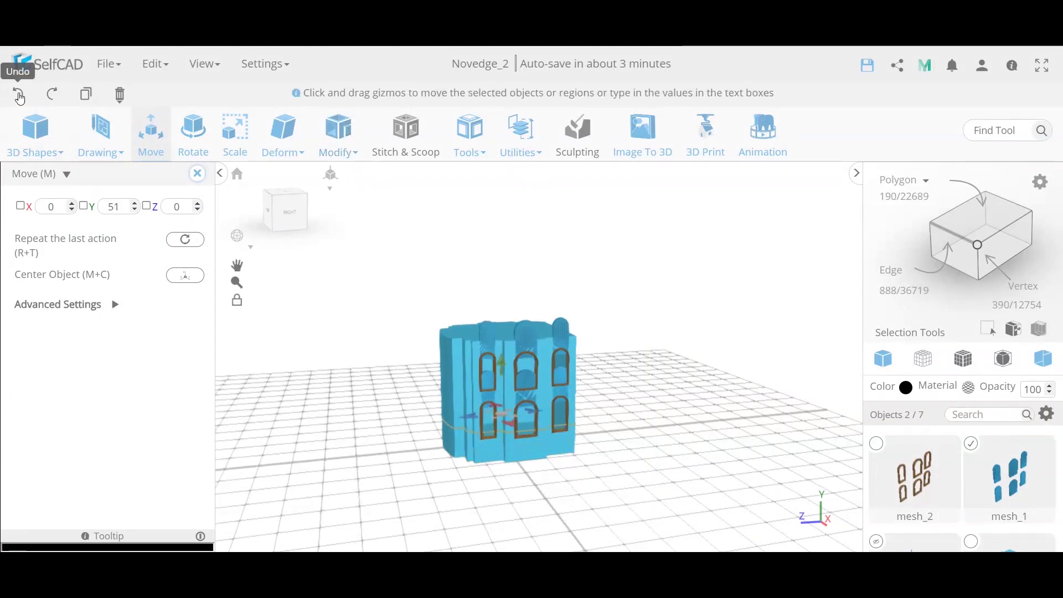
click(18, 93)
click(663, 413)
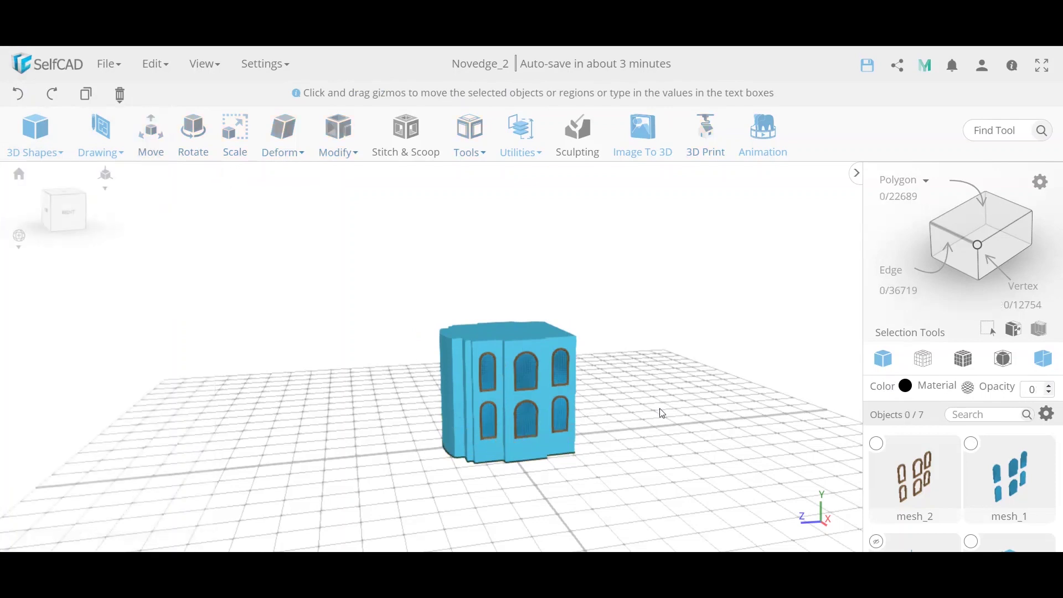
Find the Side windows outlines by searching for "sid", try raising them to Y 159.48, and undo the move
scroll(965, 474, down, 5)
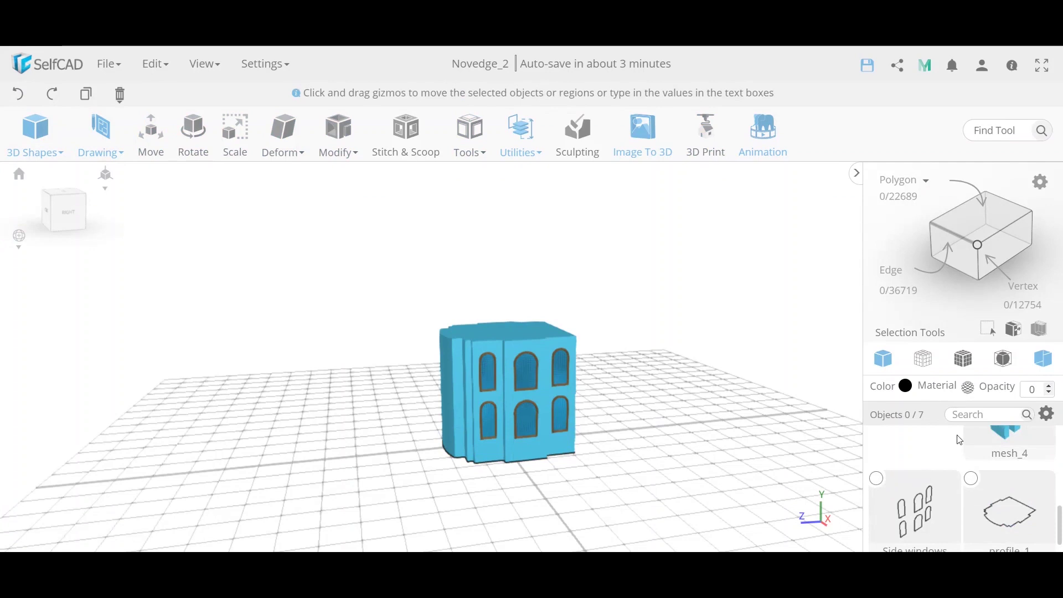
scroll(930, 459, down, 1)
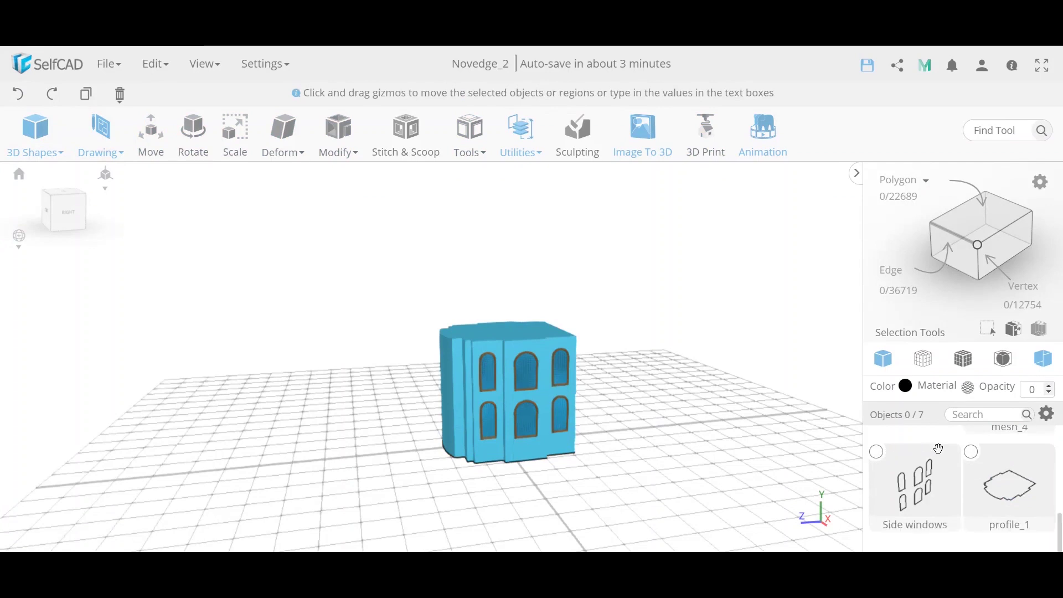
scroll(941, 448, up, 5)
click(970, 414)
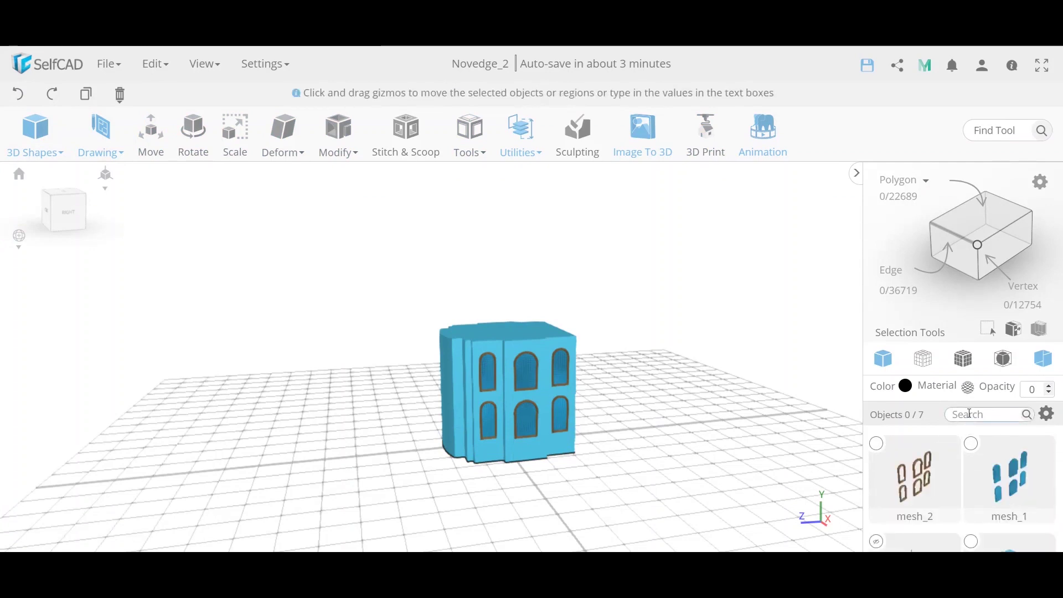
text(sid)
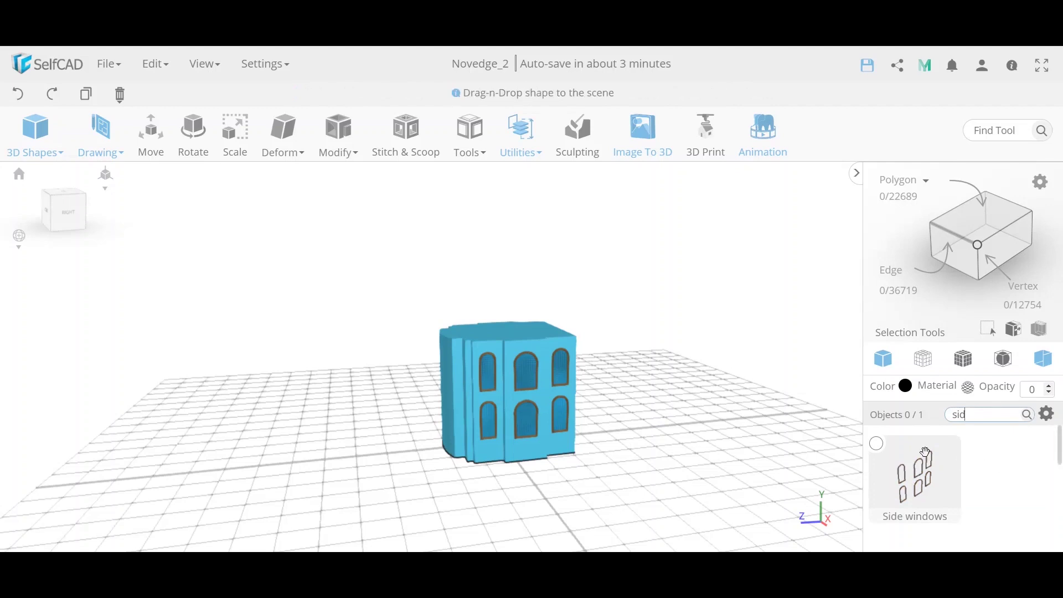
click(878, 445)
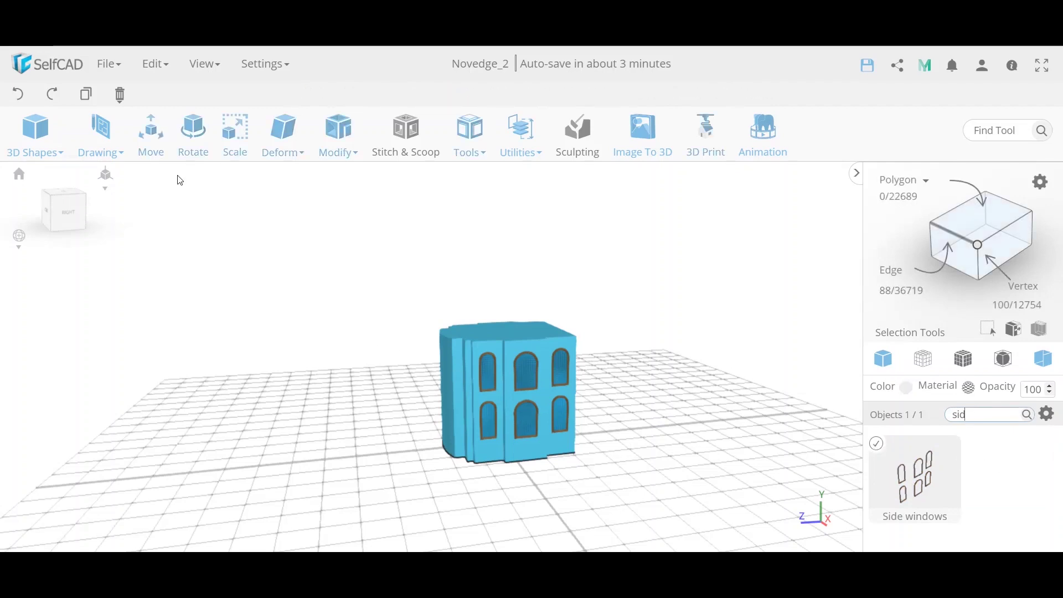
click(154, 157)
key(BackSpace)
key(BackSpace)
key(BackSpace)
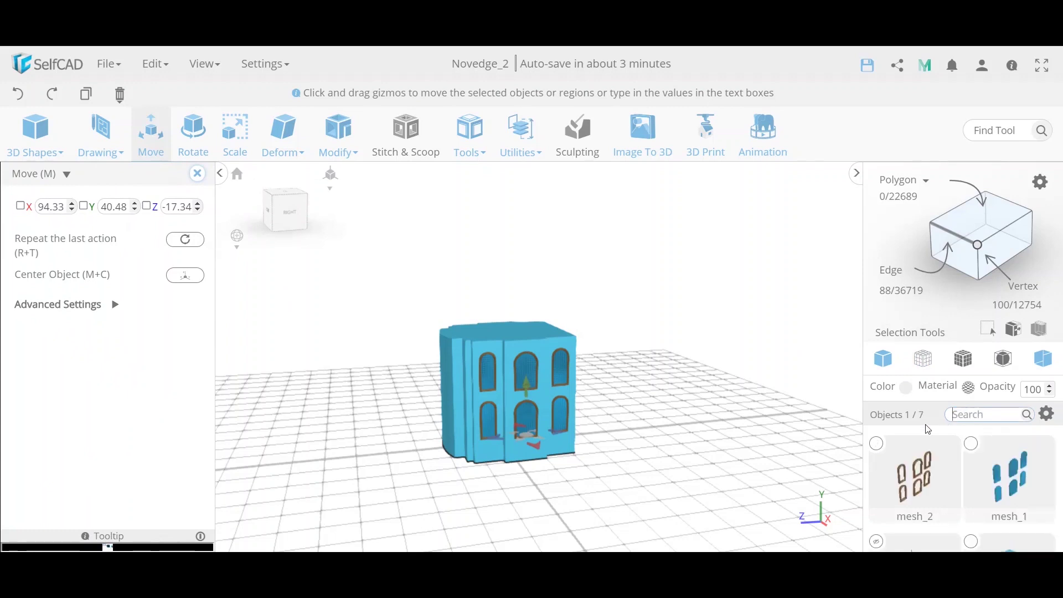
drag(524, 383, 511, 312)
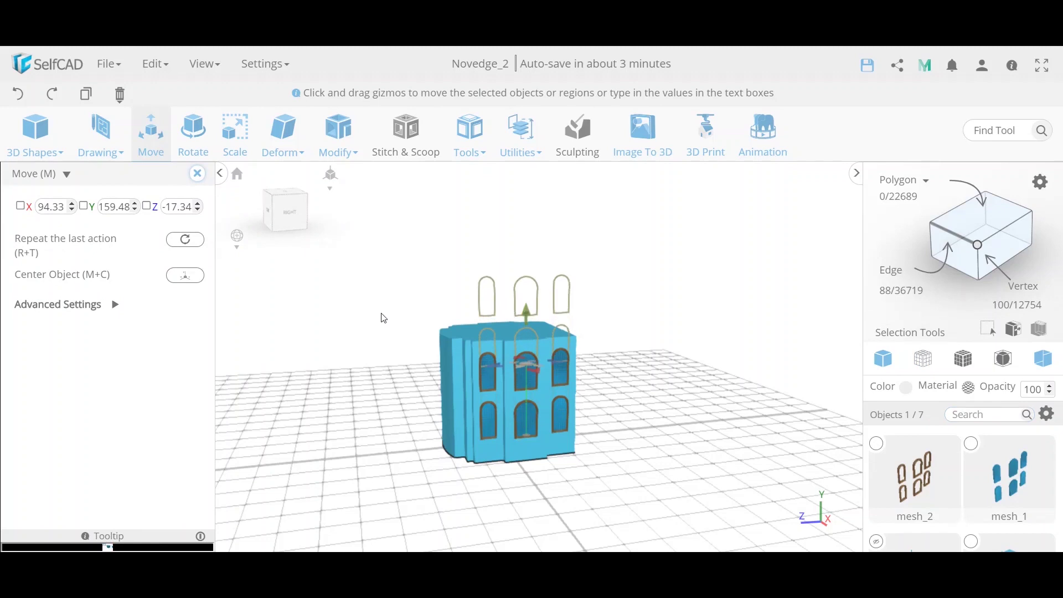
click(18, 94)
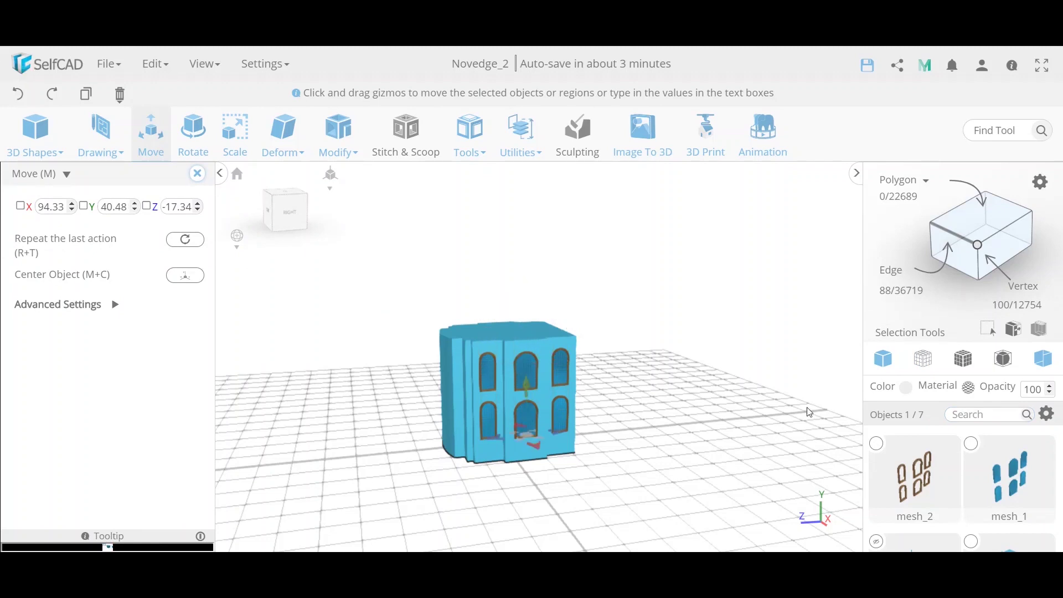
Select only the footprint outline profile_1 and move it up to Y 200, level with the building's top, then deselect it
scroll(935, 507, down, 3)
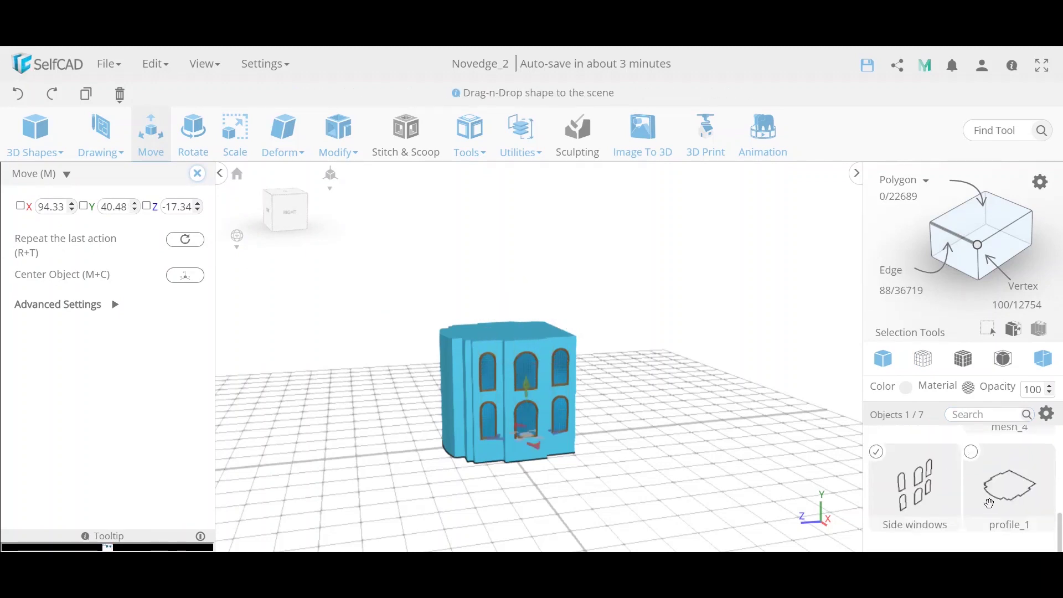
click(972, 454)
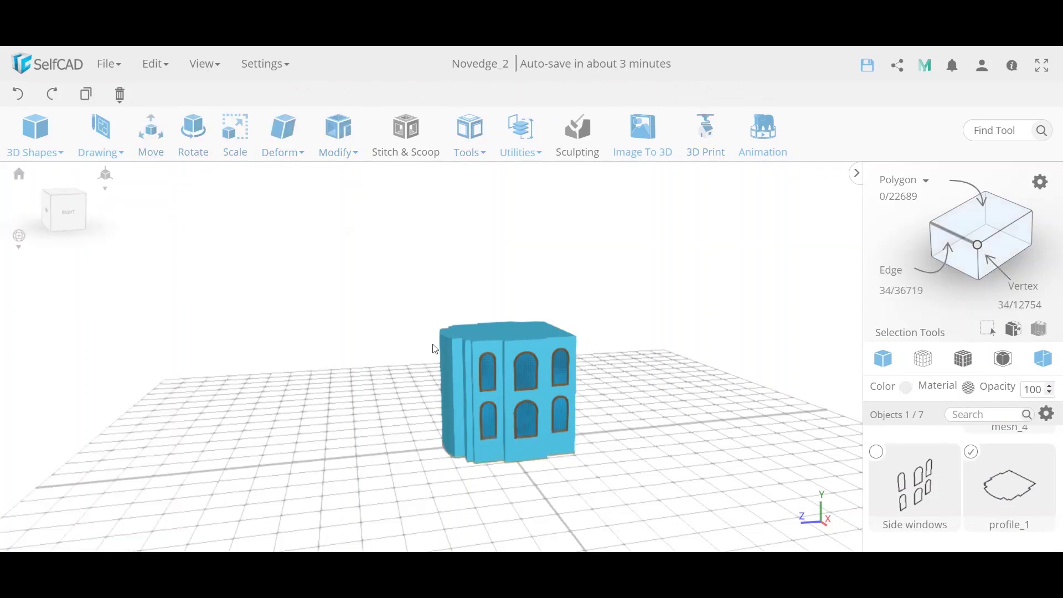
click(149, 134)
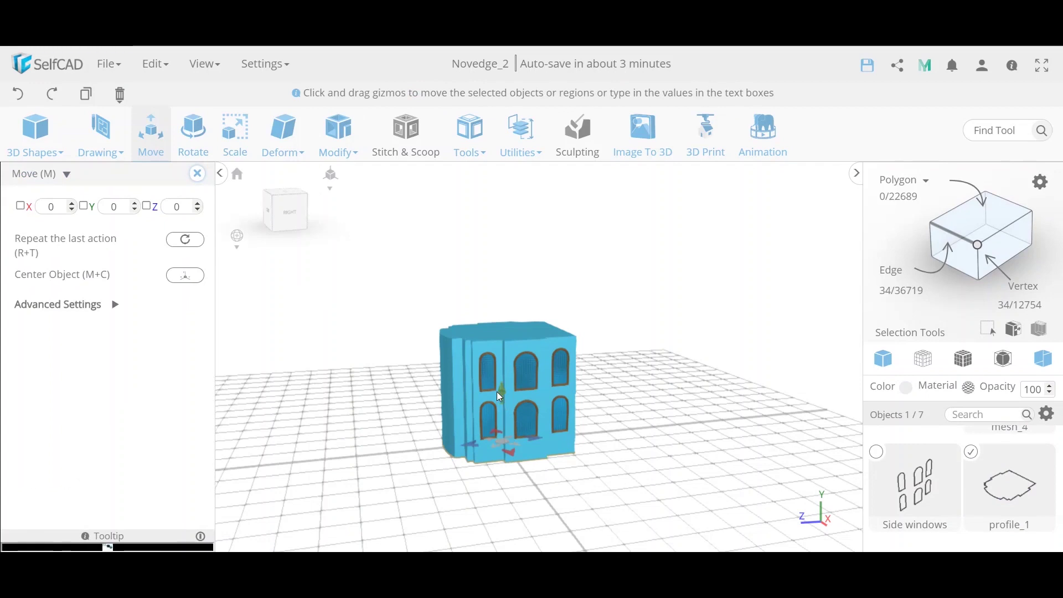
drag(500, 392, 483, 278)
double_click(113, 206)
click(141, 228)
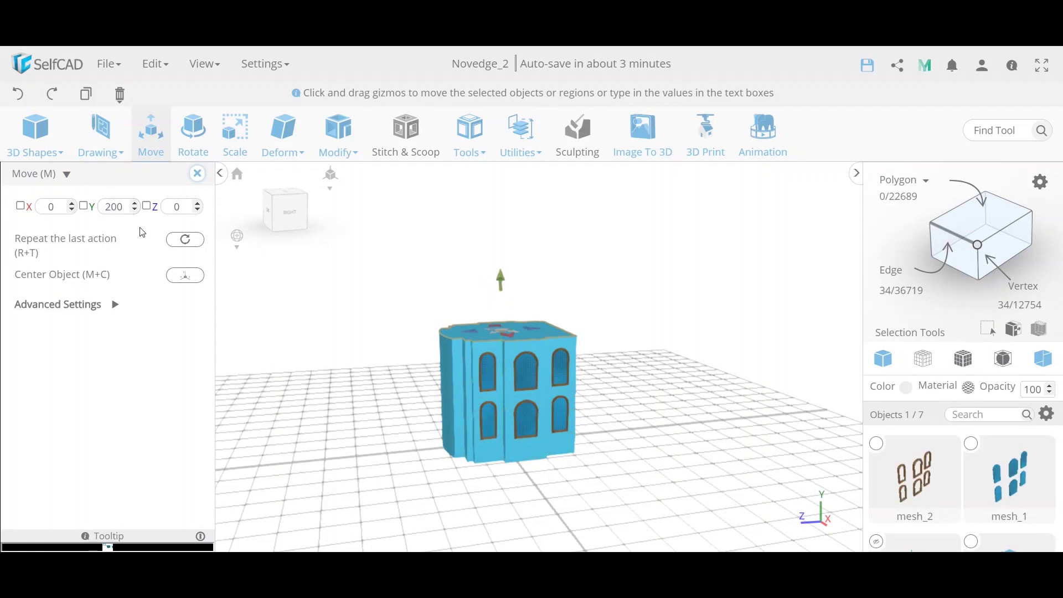
click(111, 311)
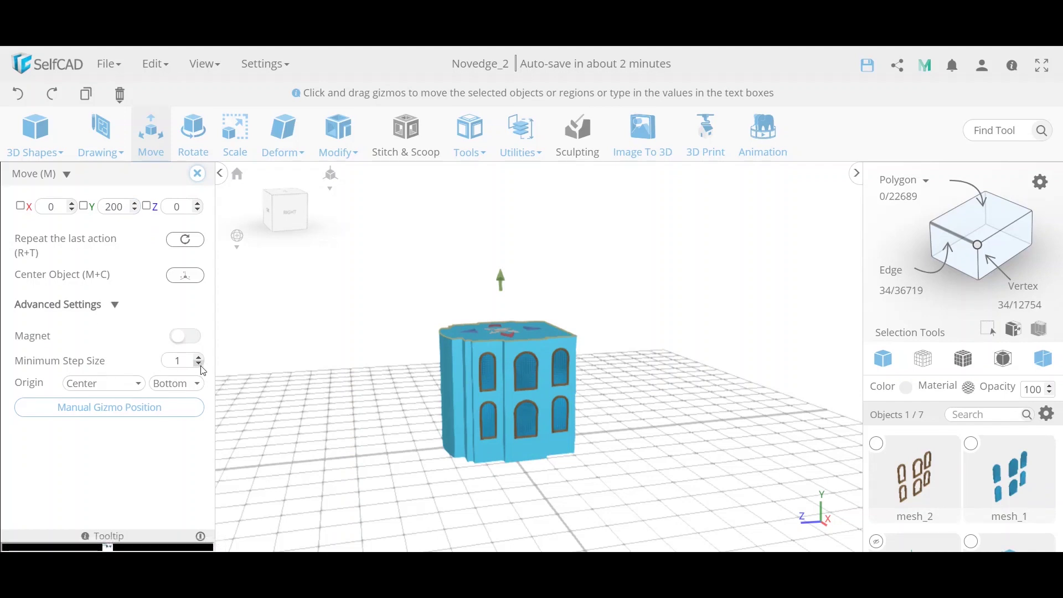
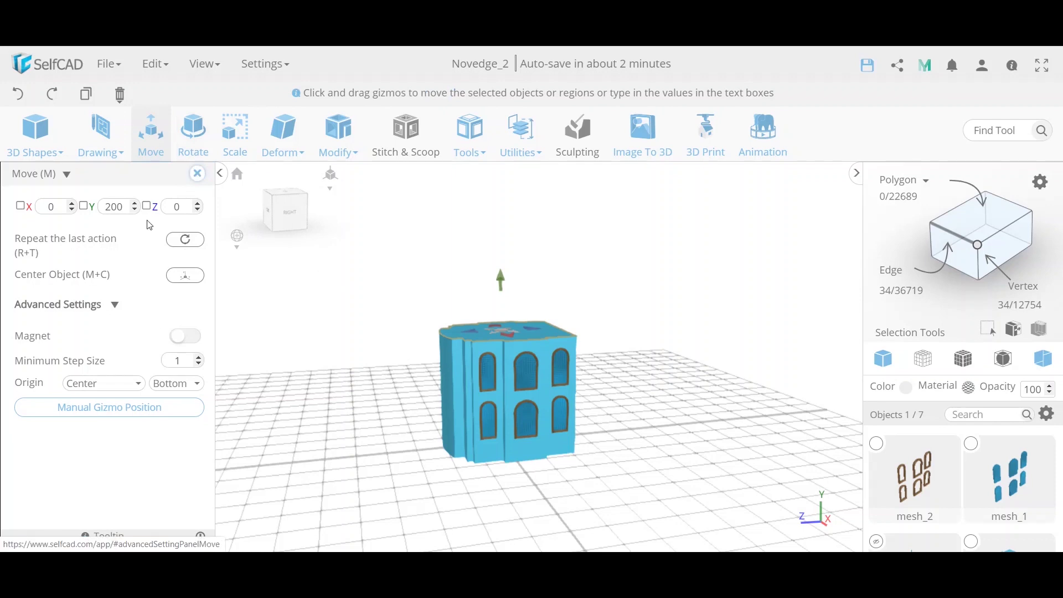
click(198, 173)
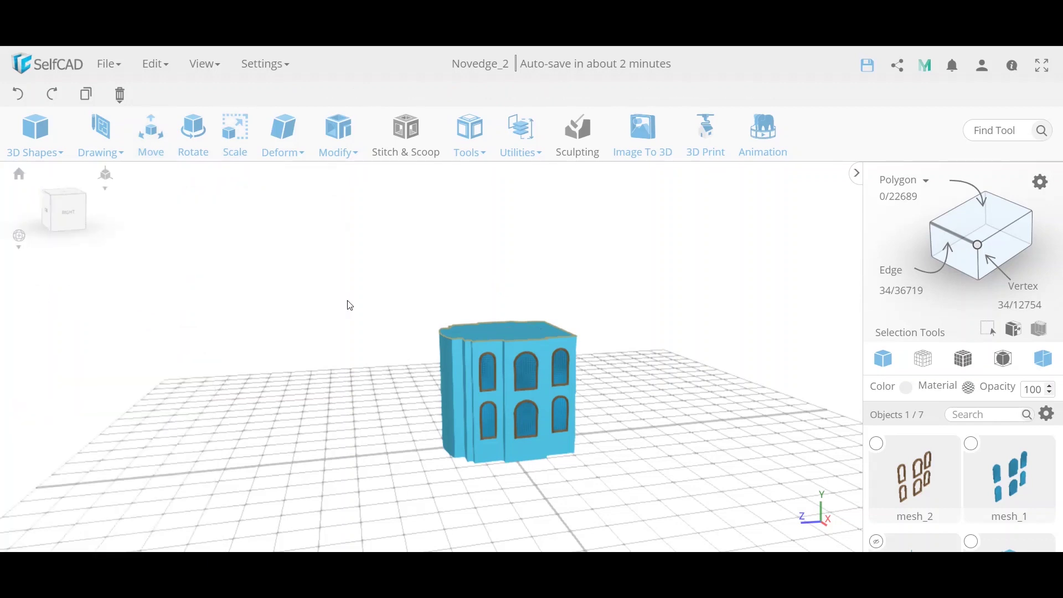
click(712, 429)
Load the saved Molding profile object into the scene and select it together with the rooftop outline profile_1
drag(705, 430, 657, 401)
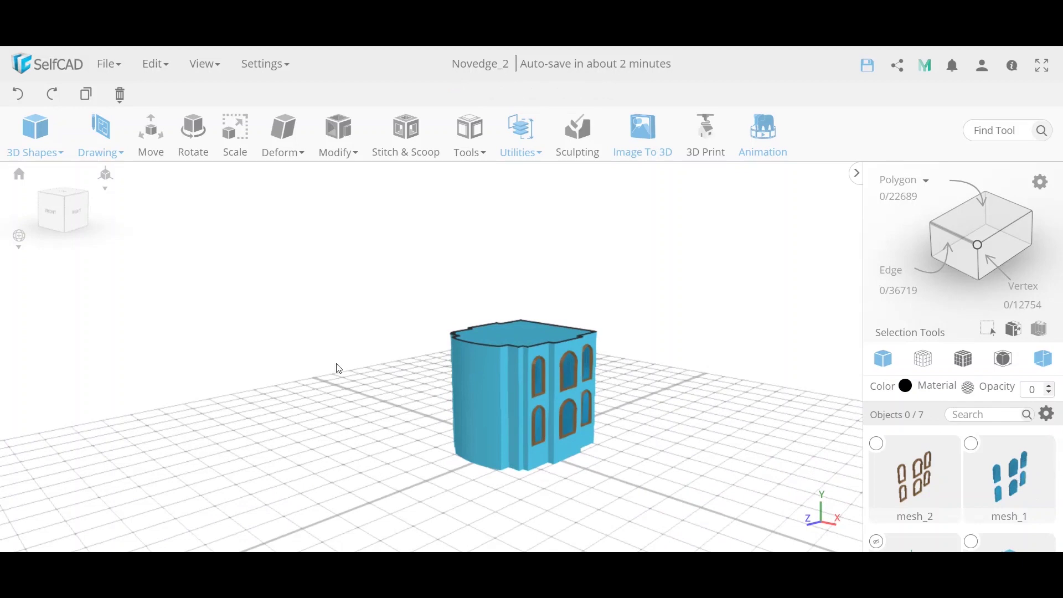
click(113, 60)
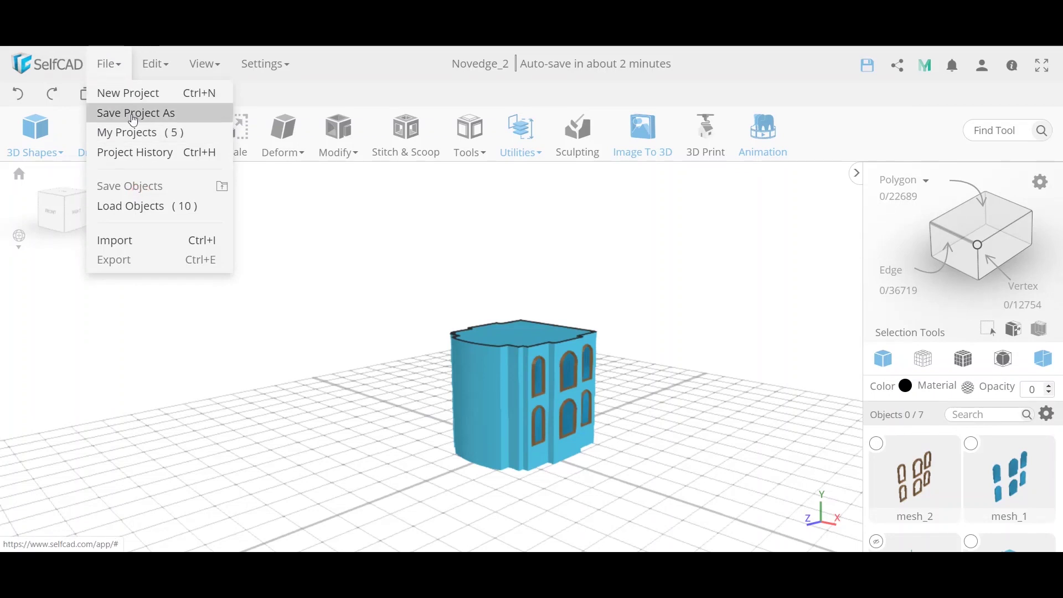
click(184, 215)
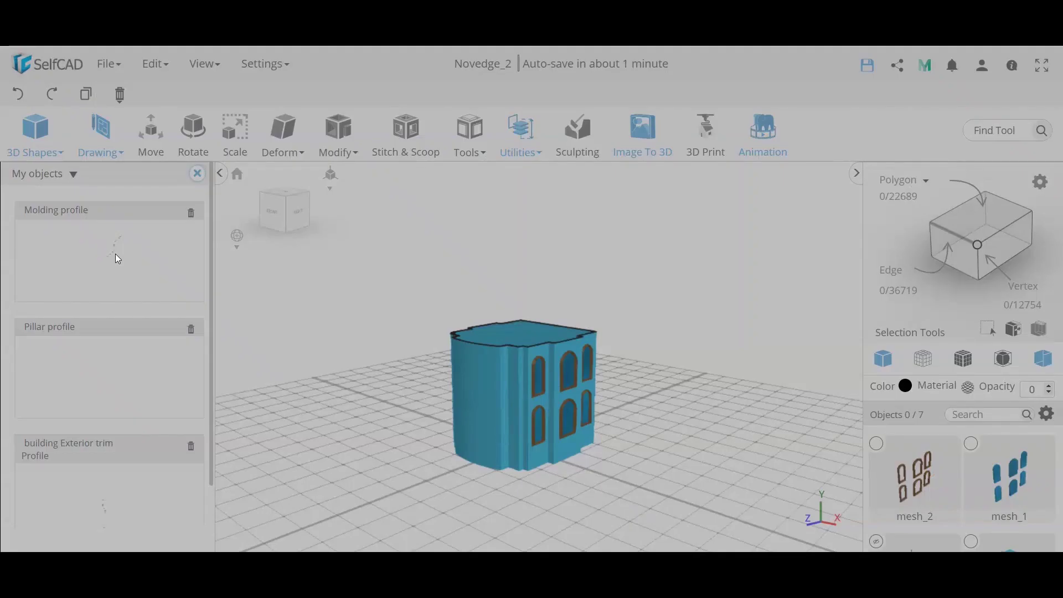
click(116, 256)
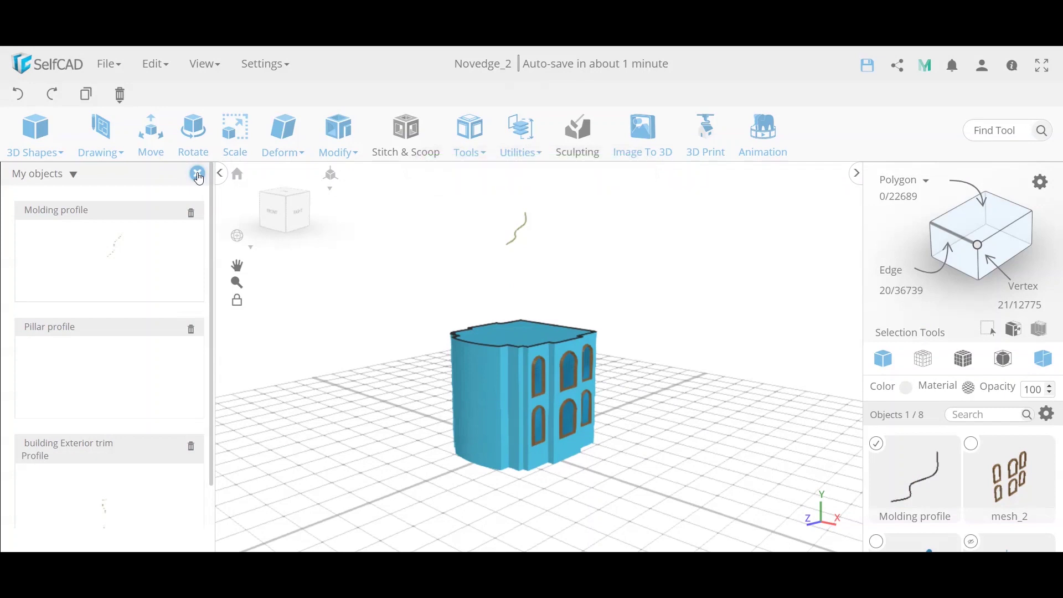
click(198, 176)
scroll(957, 449, down, 5)
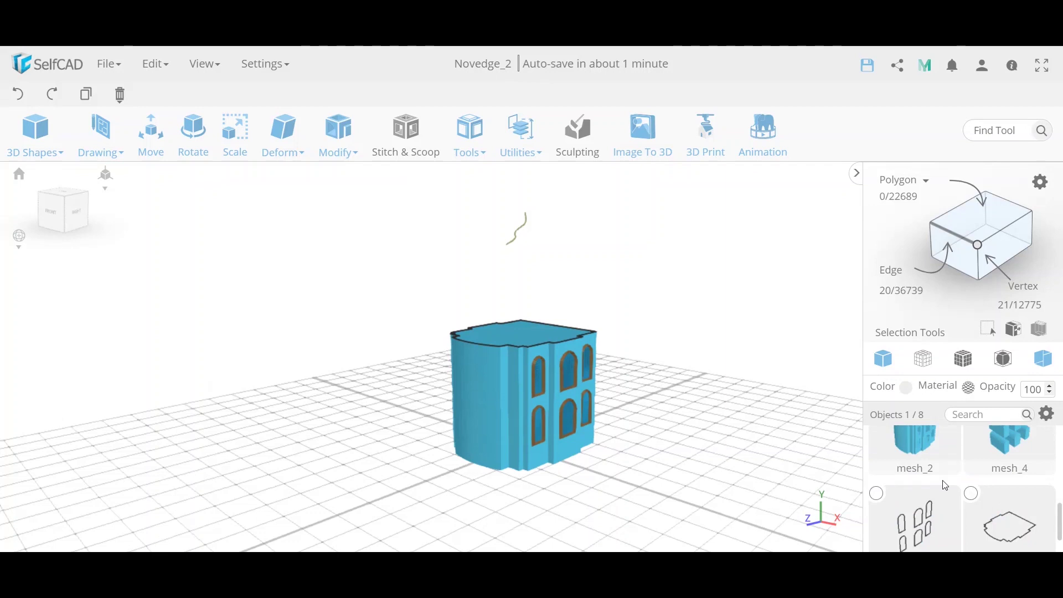
click(971, 493)
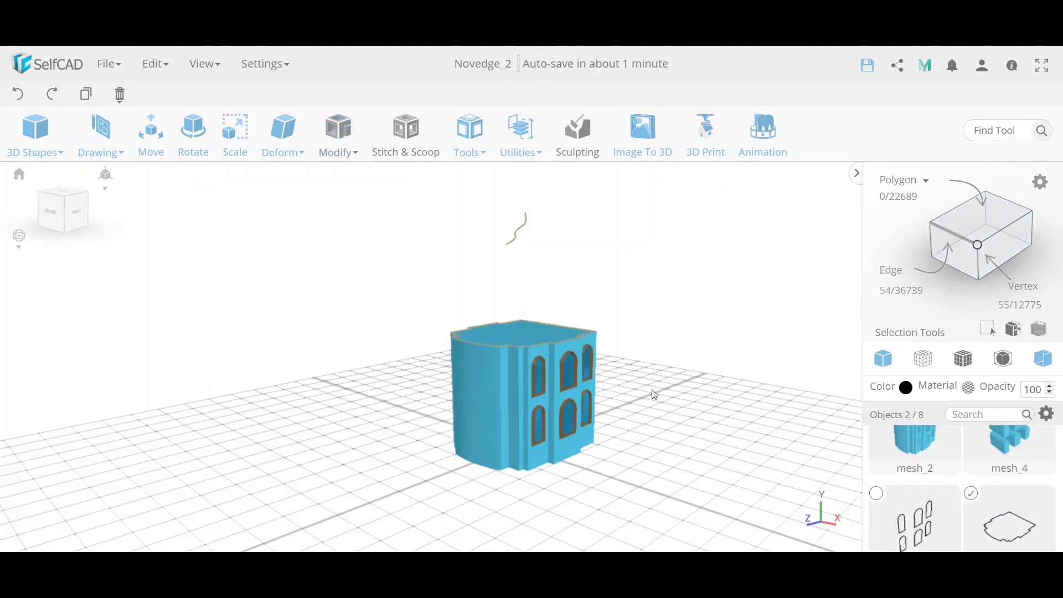
Sweep the Molding profile around the rooftop outline with Follow Path, keeping Use Tangent on, to form the building's top molding
click(471, 130)
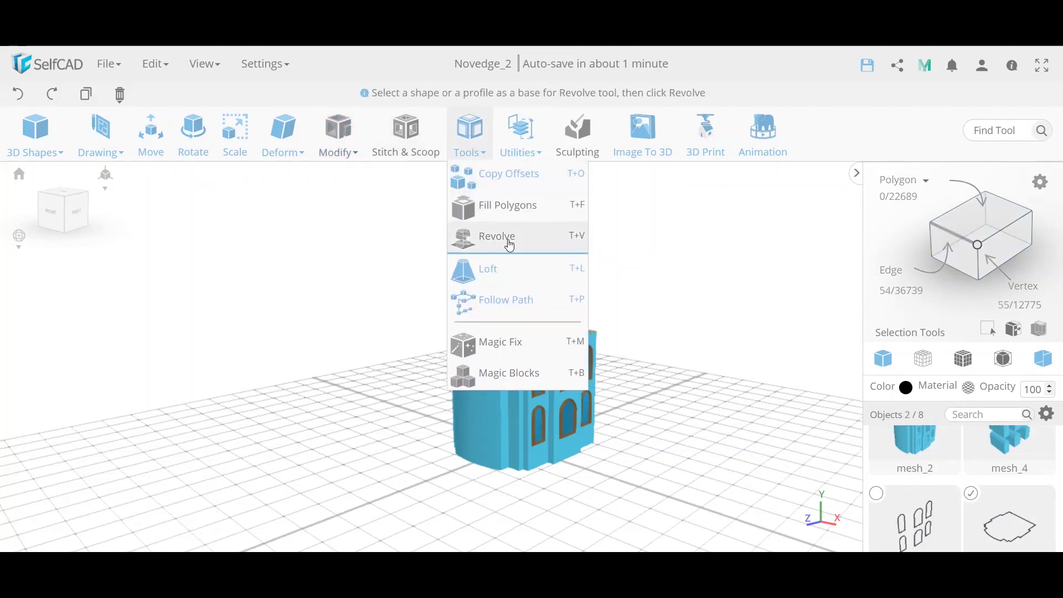
click(515, 297)
click(138, 308)
right_drag(374, 364, 489, 347)
scroll(500, 358, up, 5)
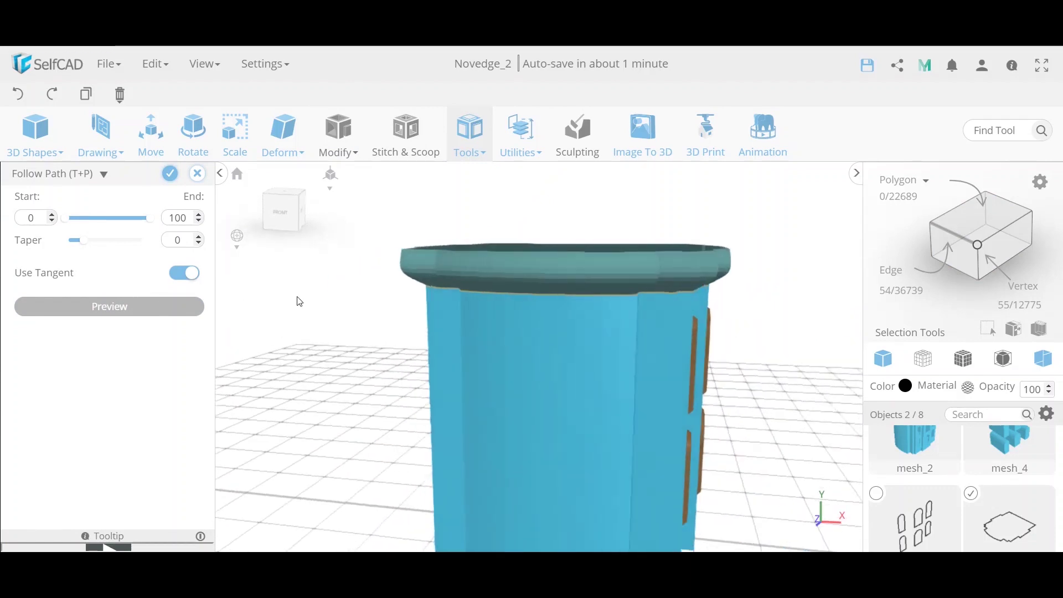
click(172, 174)
Inspect the molding's surfaces by switching the display to No Culling and back to back-face culling
right_drag(434, 281, 451, 289)
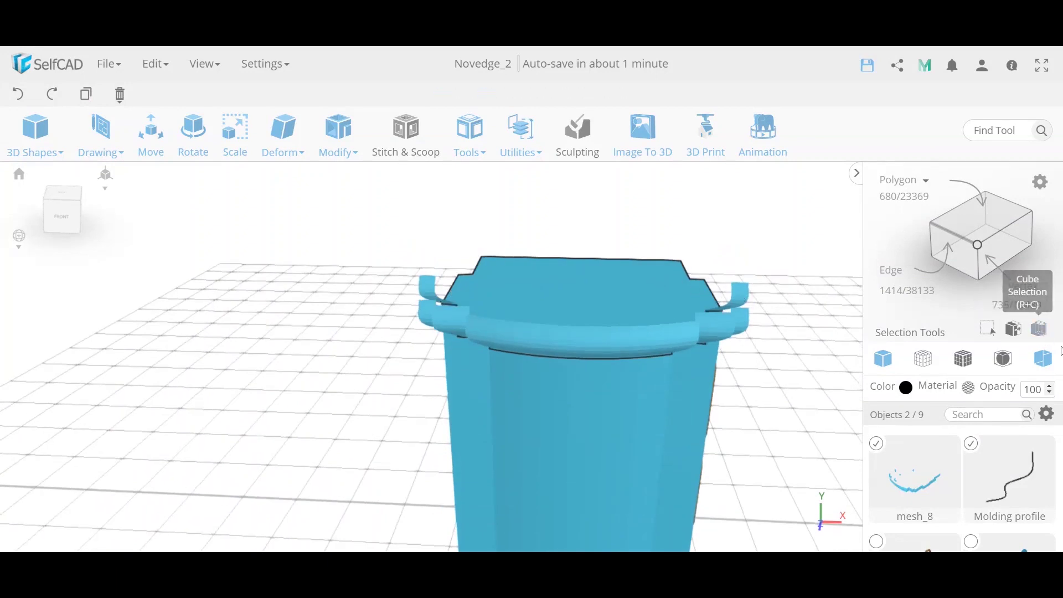
click(1049, 365)
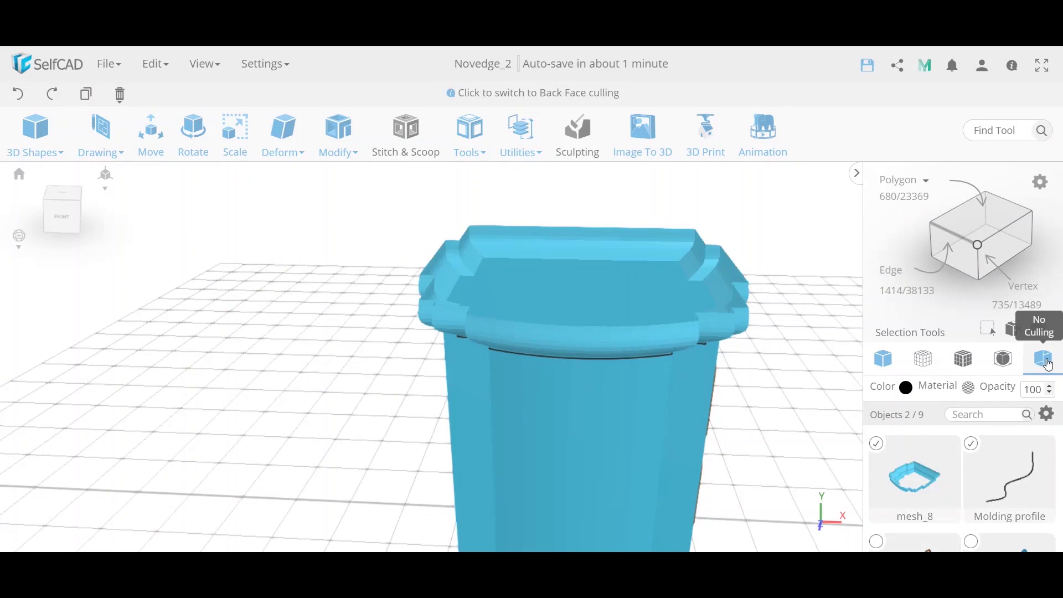
click(1050, 366)
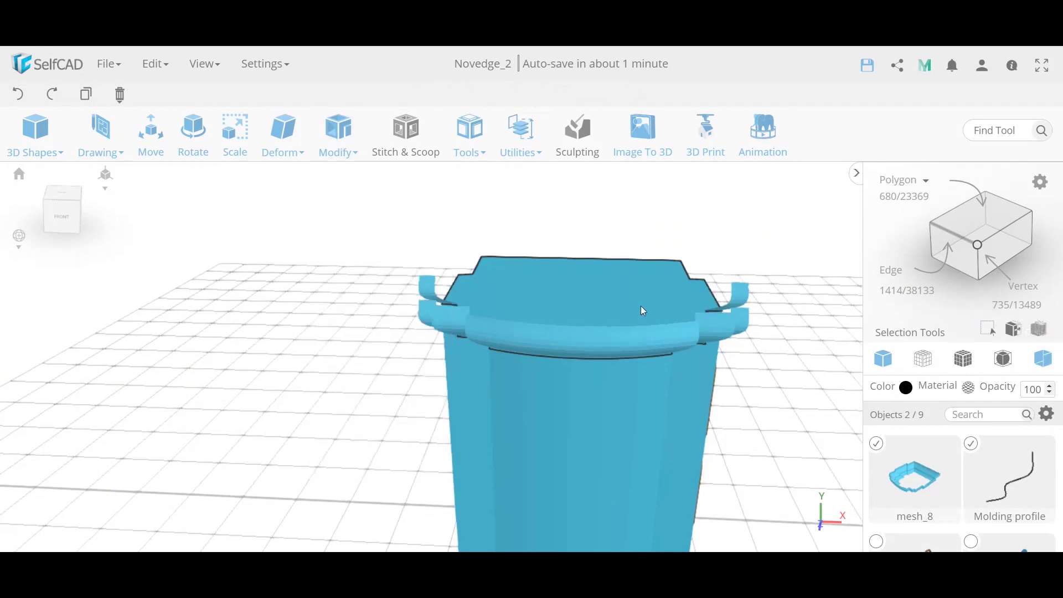
Select only the molding mesh_8 and preview Add Thickness on it at -5 with Add Connections on, checking the inner corners
click(650, 366)
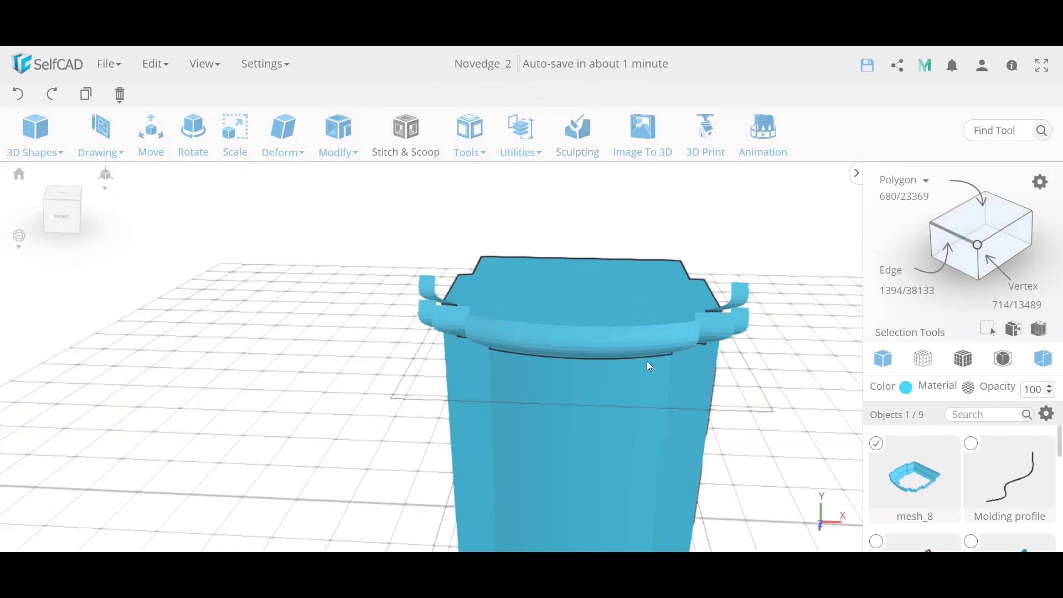
mouse_move(338, 155)
click(363, 234)
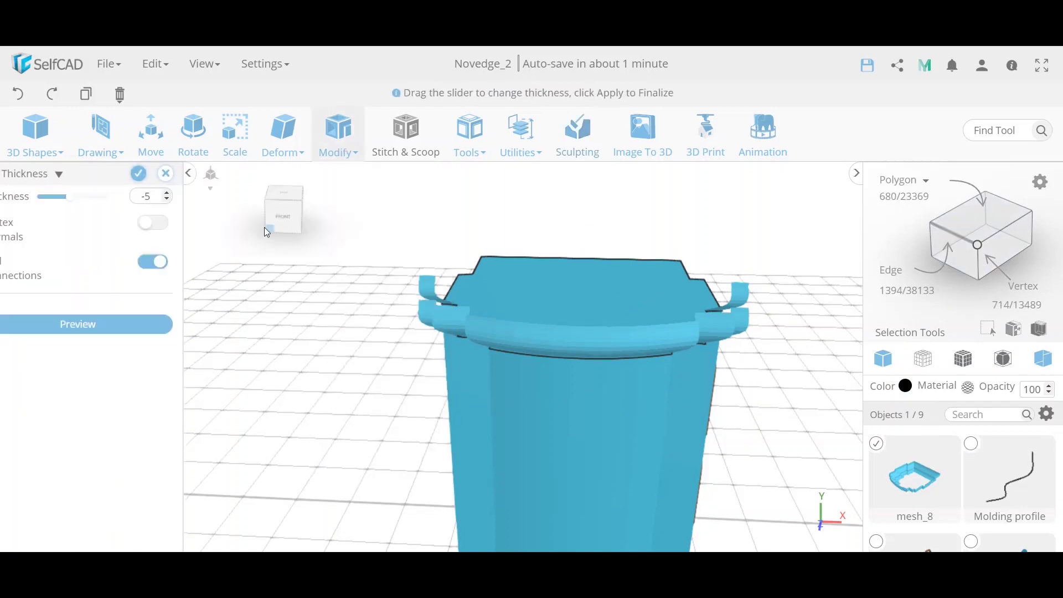
click(146, 324)
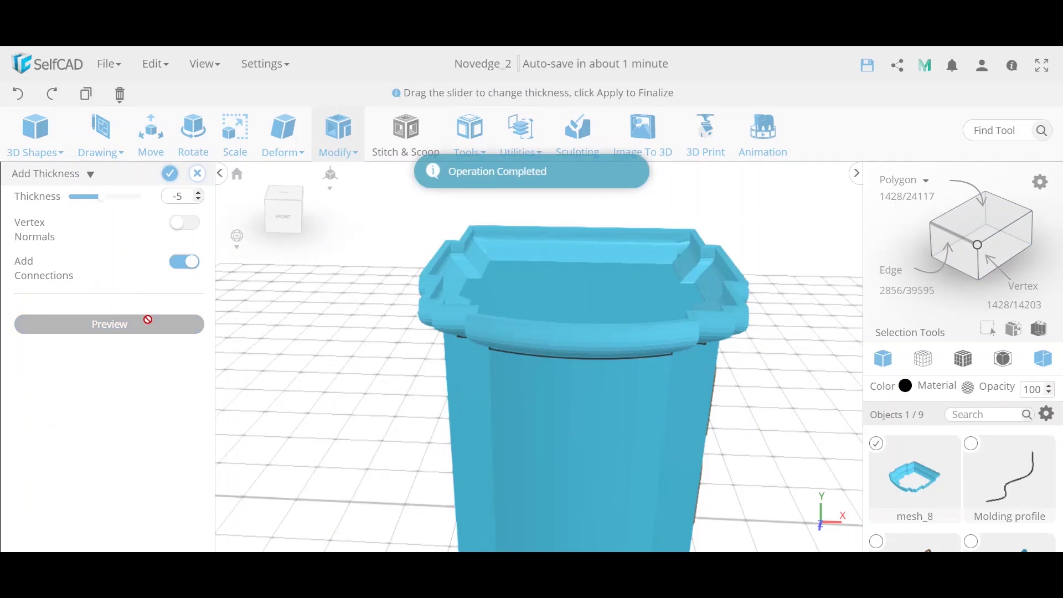
drag(408, 308, 382, 302)
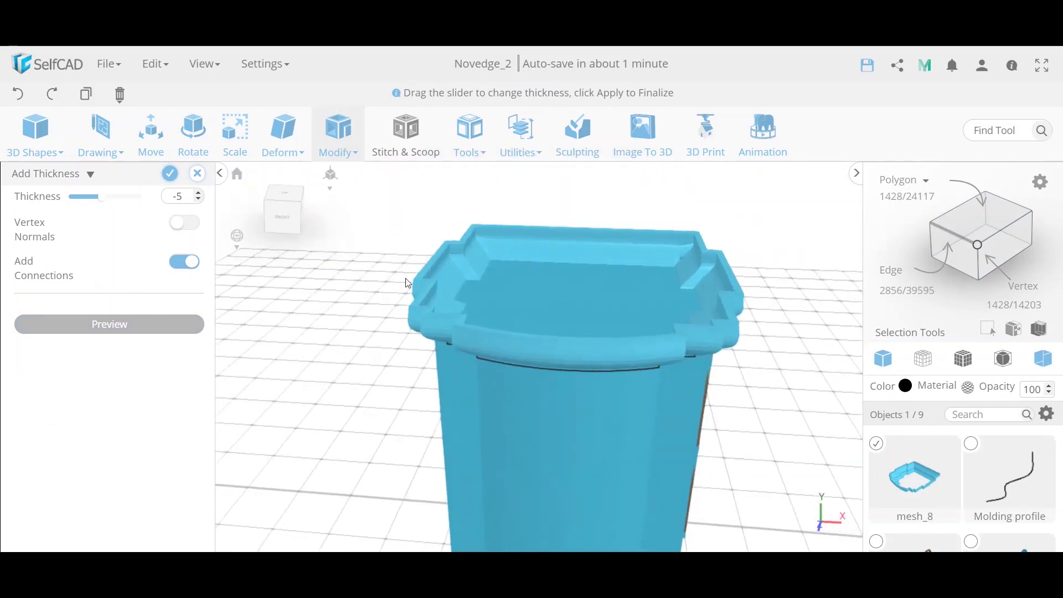
scroll(665, 289, up, 10)
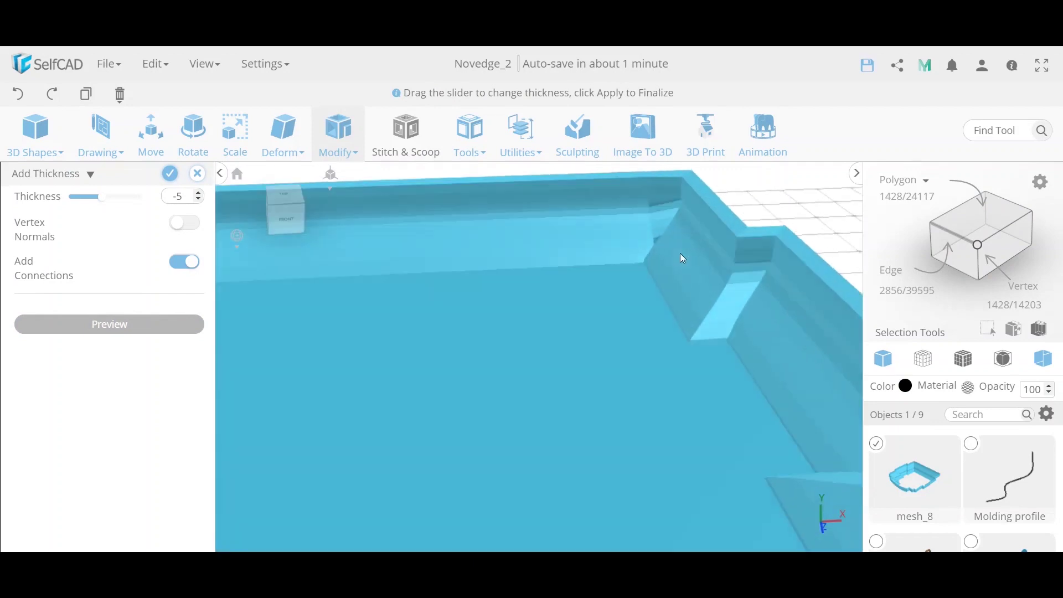
scroll(680, 257, down, 4)
scroll(669, 233, down, 5)
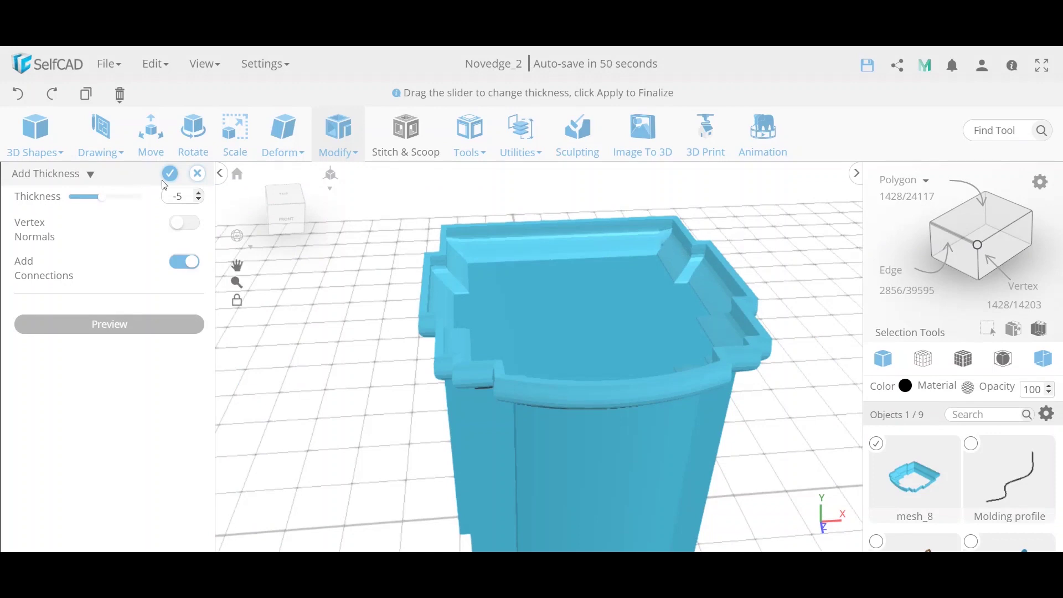
Set the molding's thickness to -1 and apply Add Thickness
drag(179, 191, 168, 195)
text(-1)
key(Return)
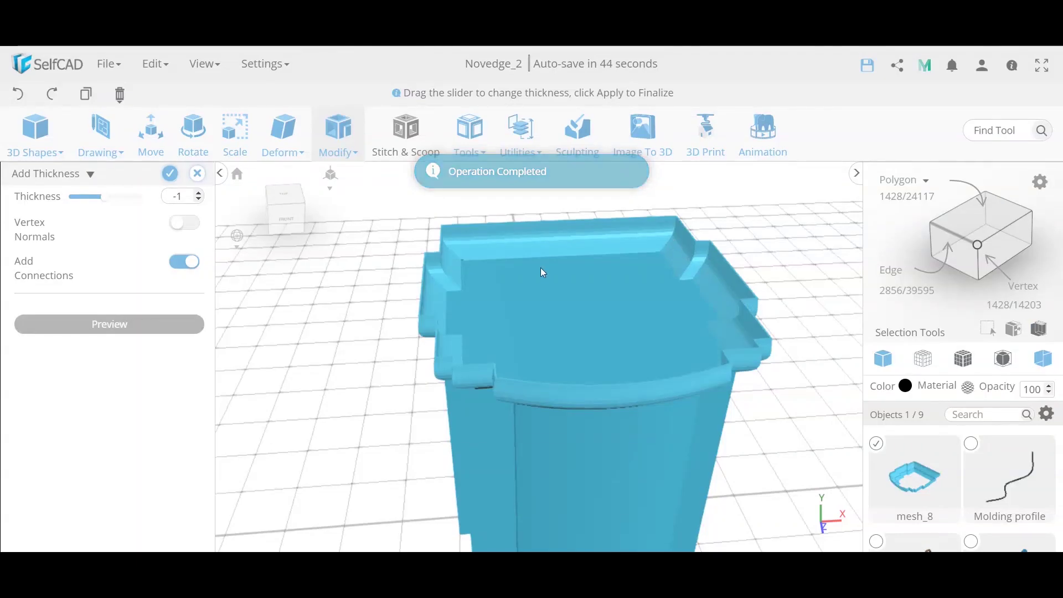
click(170, 175)
Check the thickened molding from several sides and hide it from the scene
right_drag(267, 272, 680, 266)
right_drag(467, 328, 540, 326)
scroll(542, 327, down, 6)
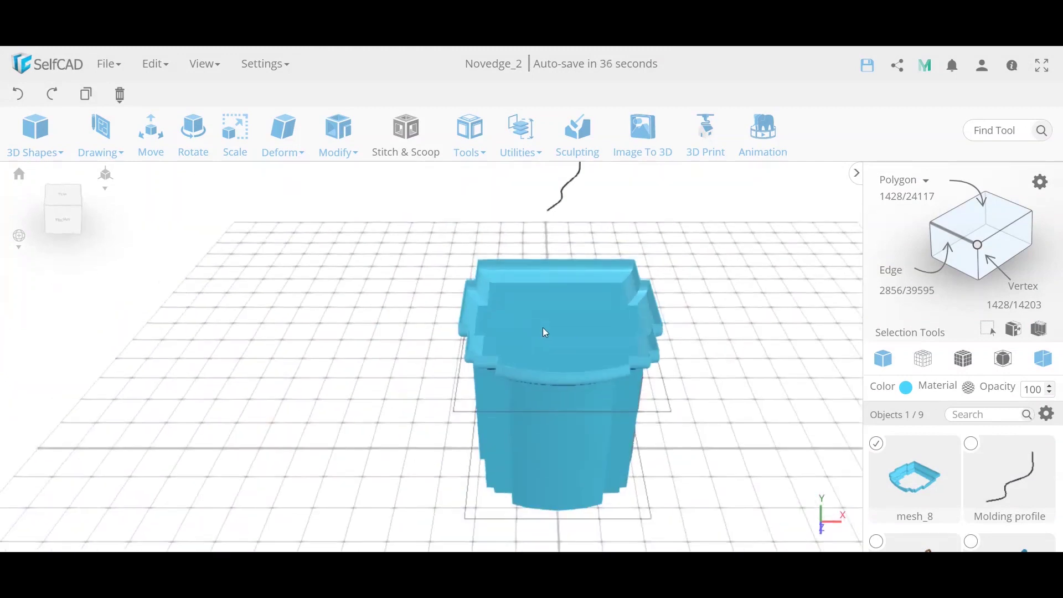
right_drag(566, 378, 595, 366)
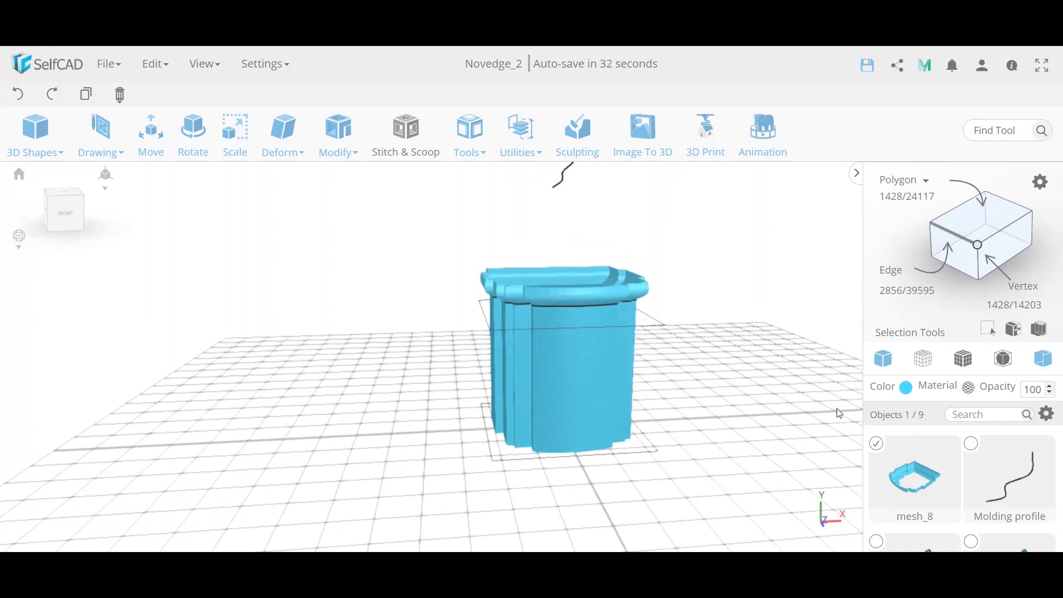
click(1046, 413)
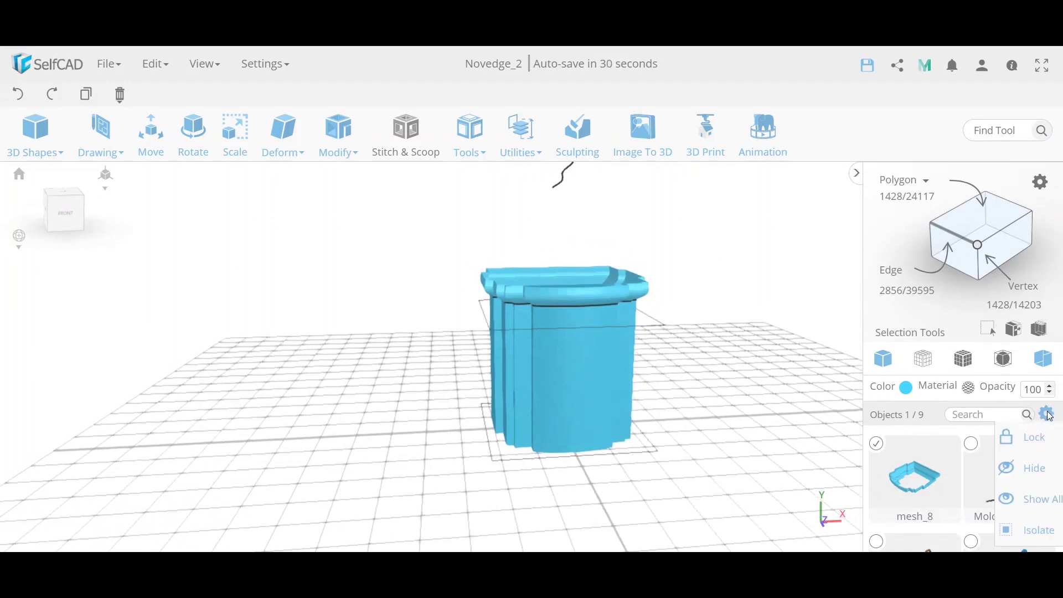
click(1042, 468)
right_drag(626, 391, 669, 364)
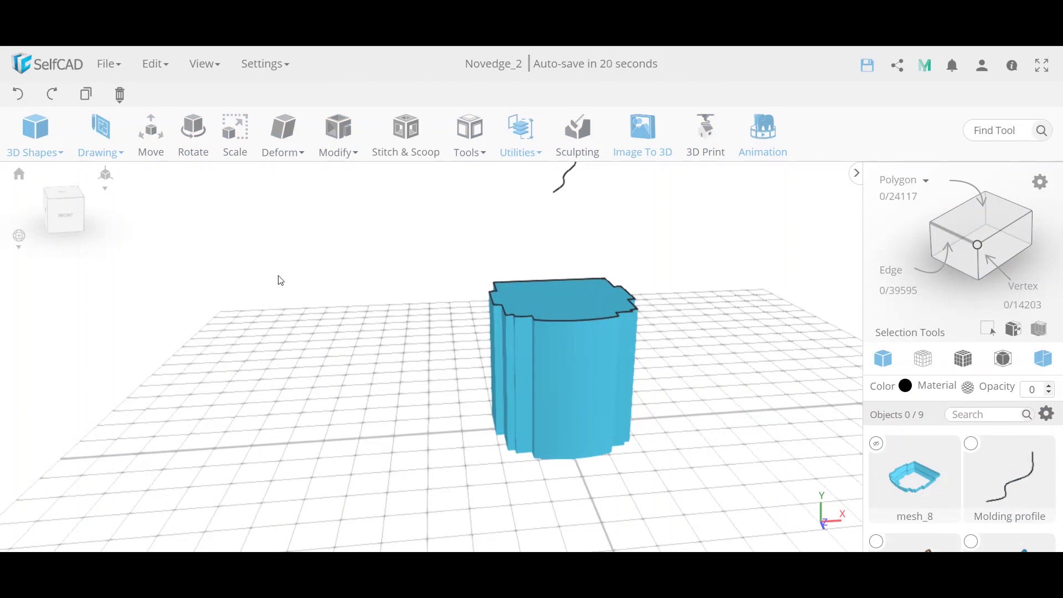
Start a 3D sketch on the ground plane and draw a four-edged circle beside the building, centered at X -350, Z 0
mouse_move(100, 152)
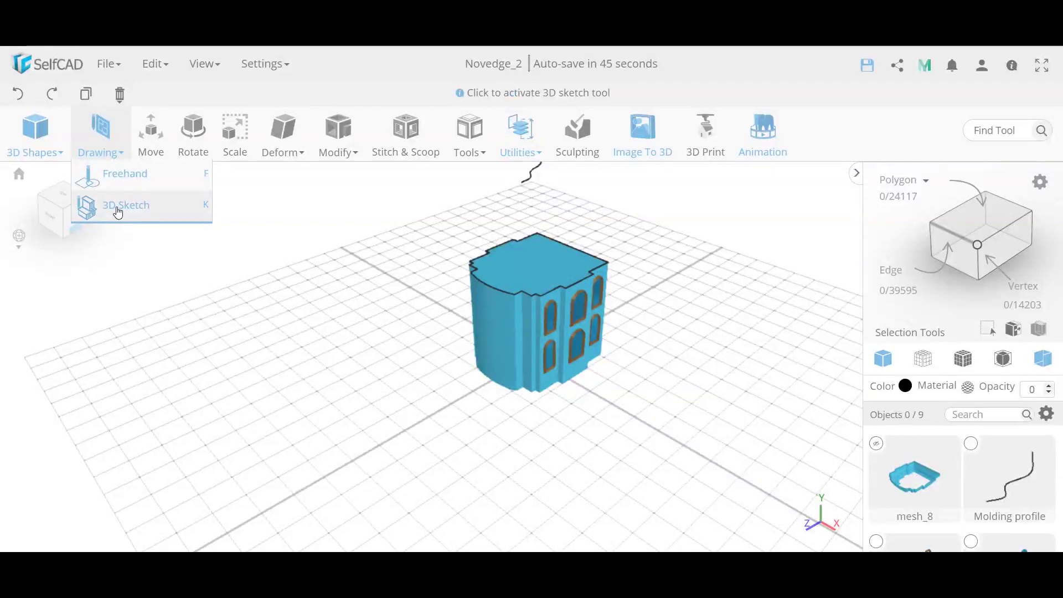
click(118, 212)
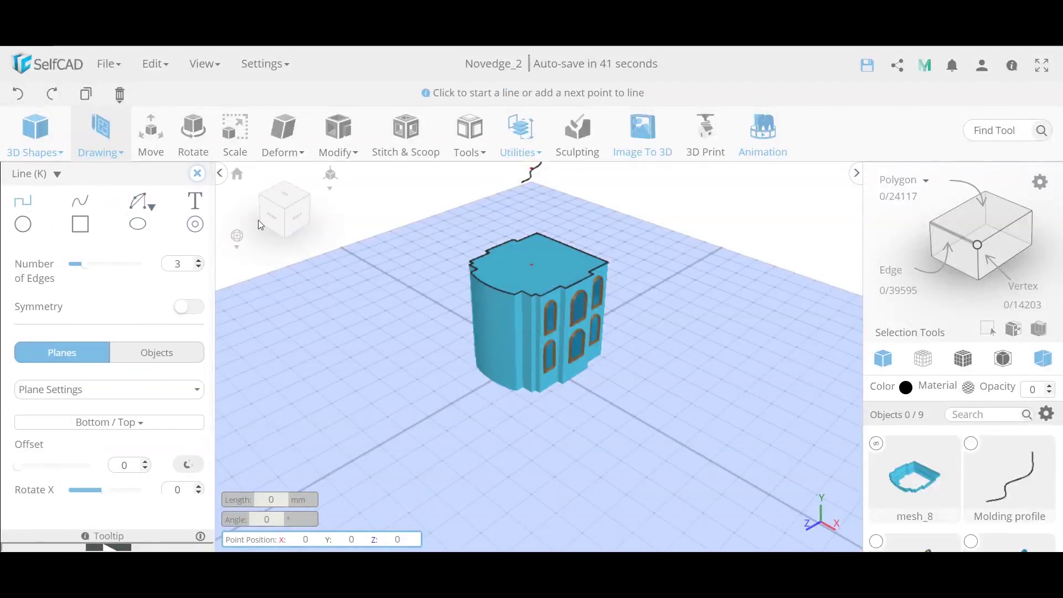
click(285, 195)
click(23, 224)
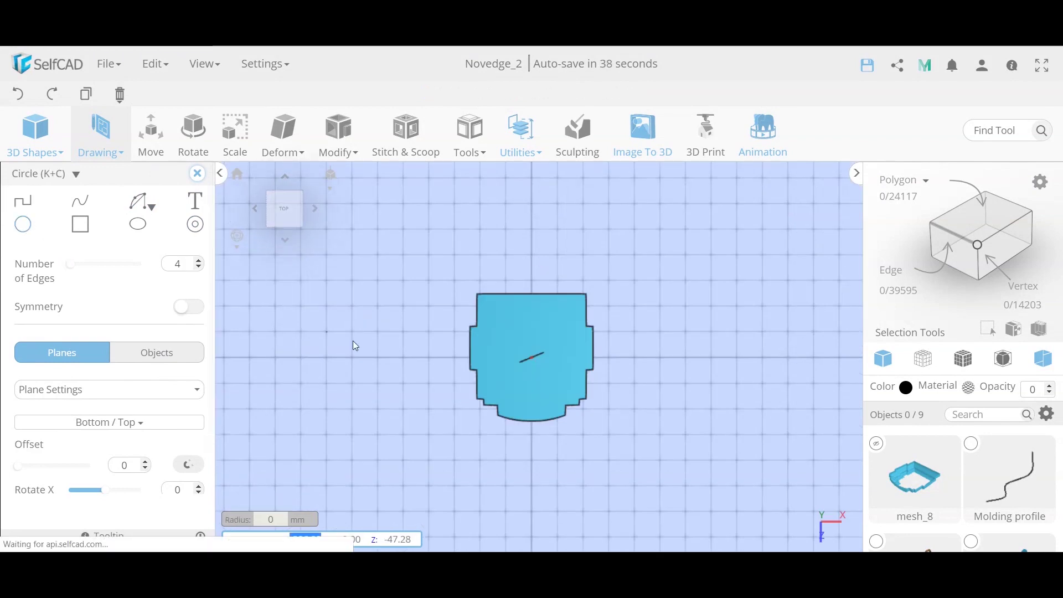
click(352, 360)
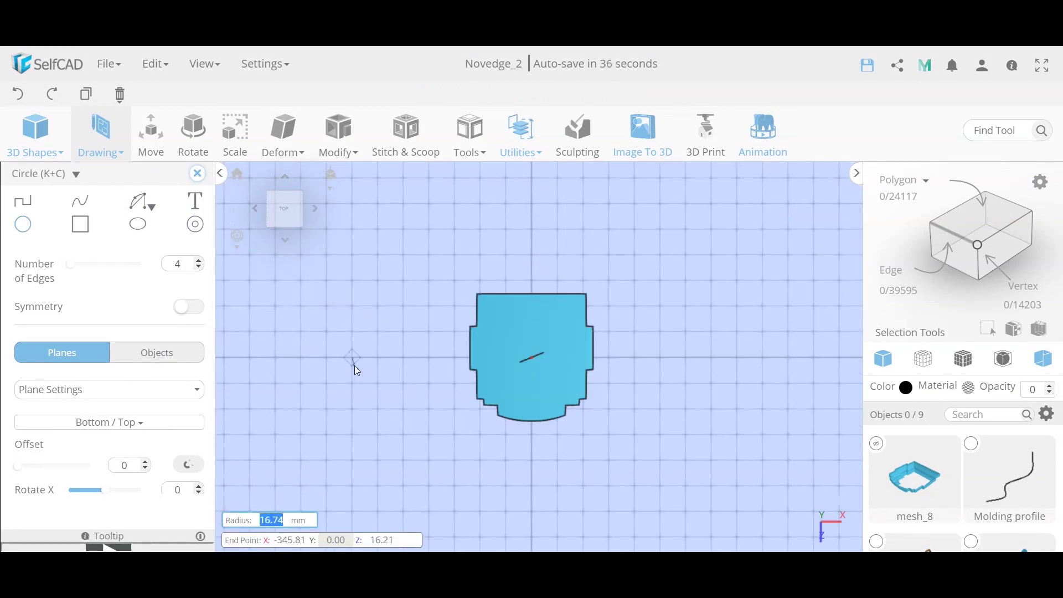
key(Return)
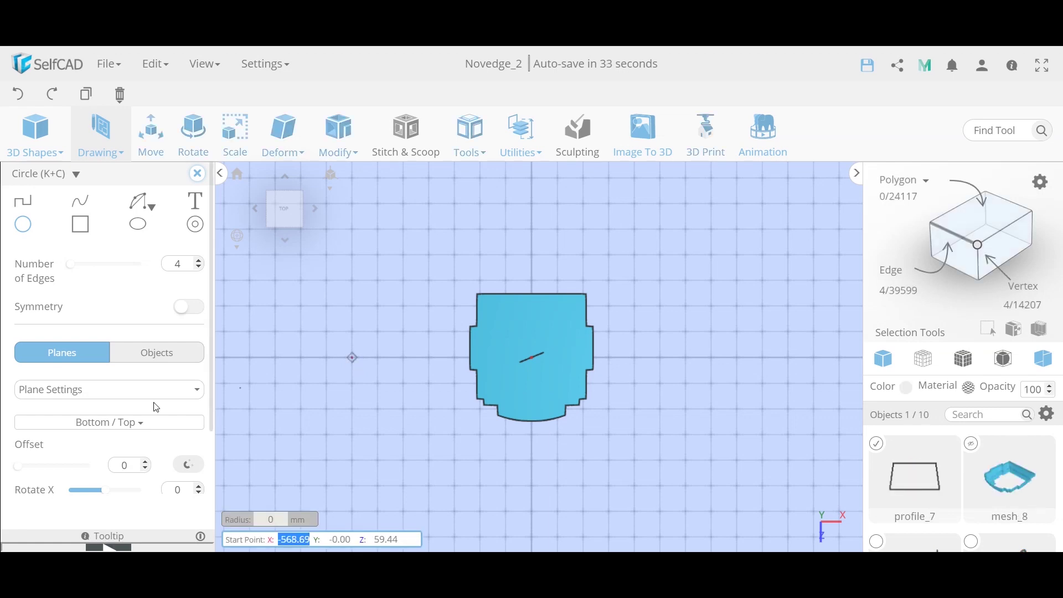
Offset the sketch plane to 20 and draw a four-edged circle of 15 mm radius directly above the first one
double_click(124, 466)
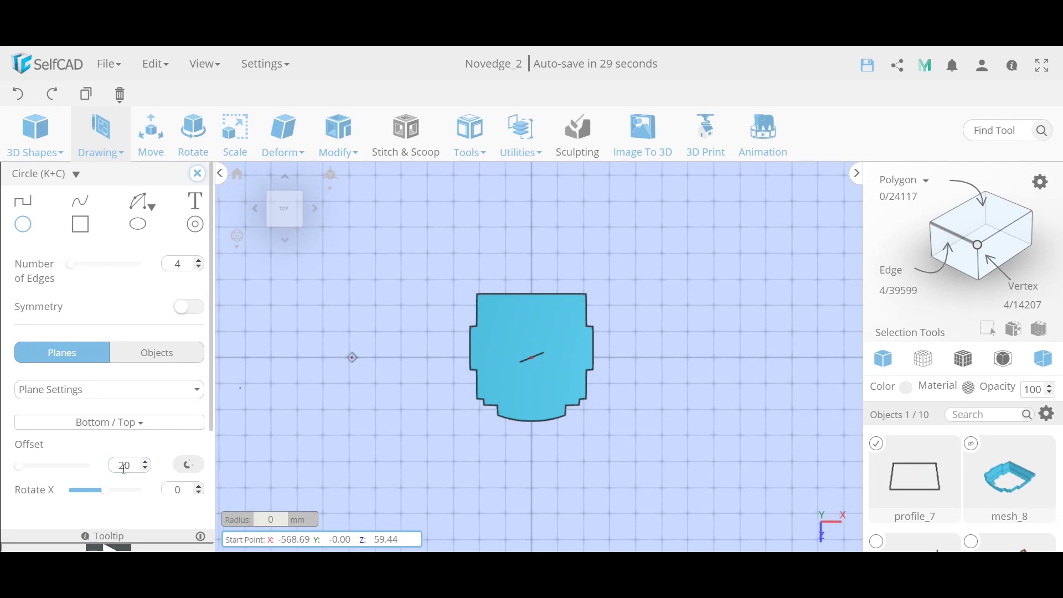
click(348, 357)
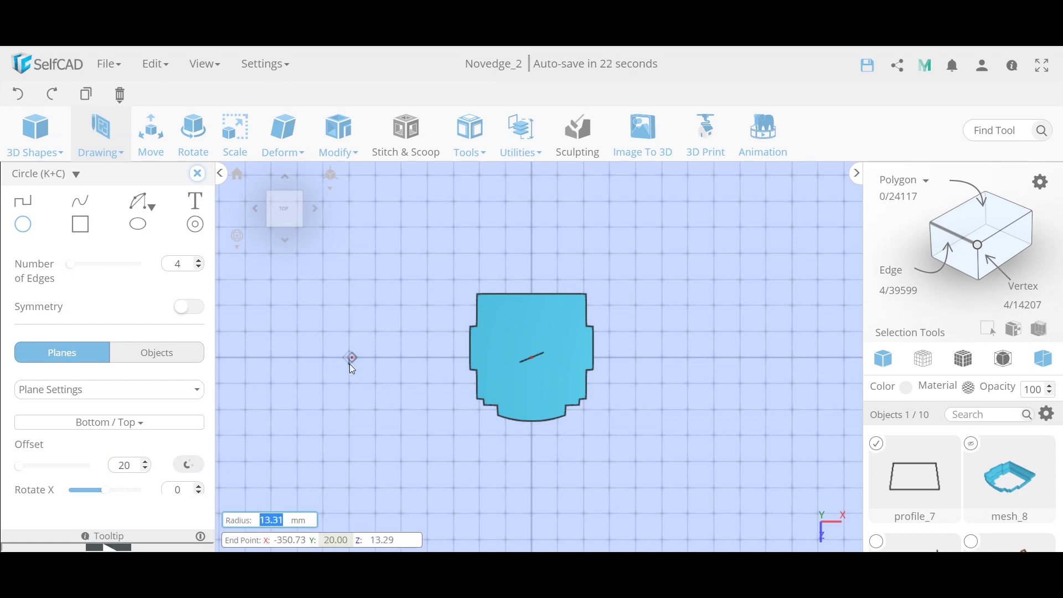
text(15)
key(Return)
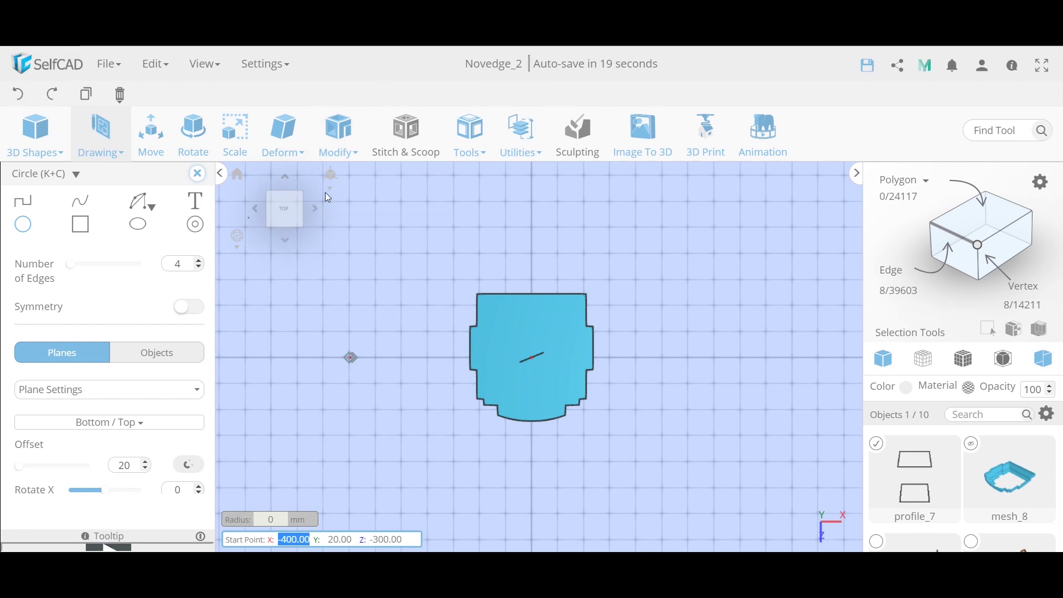
Offset the sketch plane to 40, draw a four-edged circle of 10 mm radius at X -350, Z 0, and close the sketch
click(330, 208)
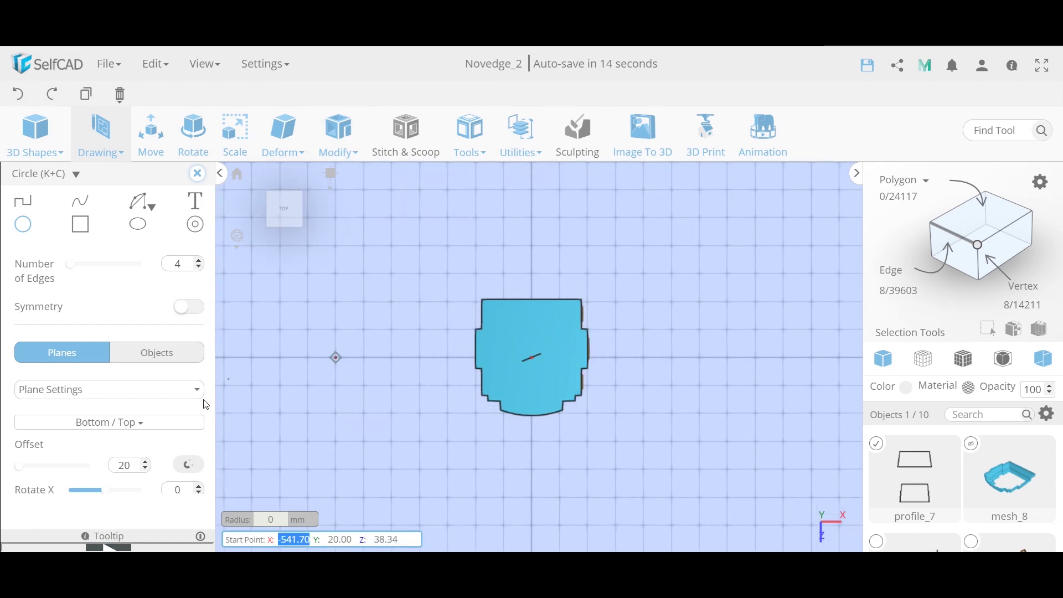
double_click(122, 466)
text(4)
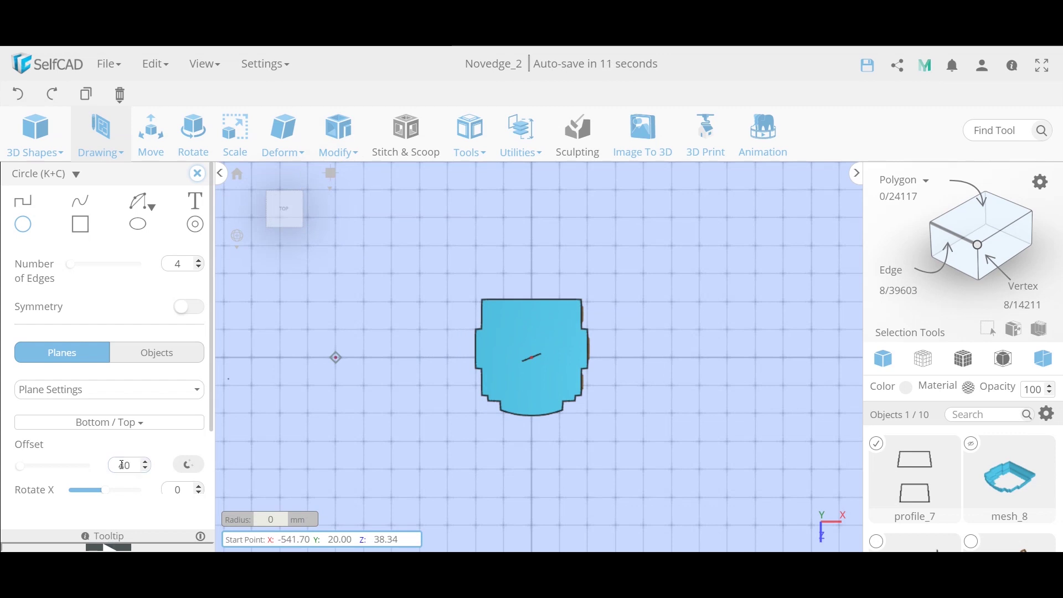
key(Tab)
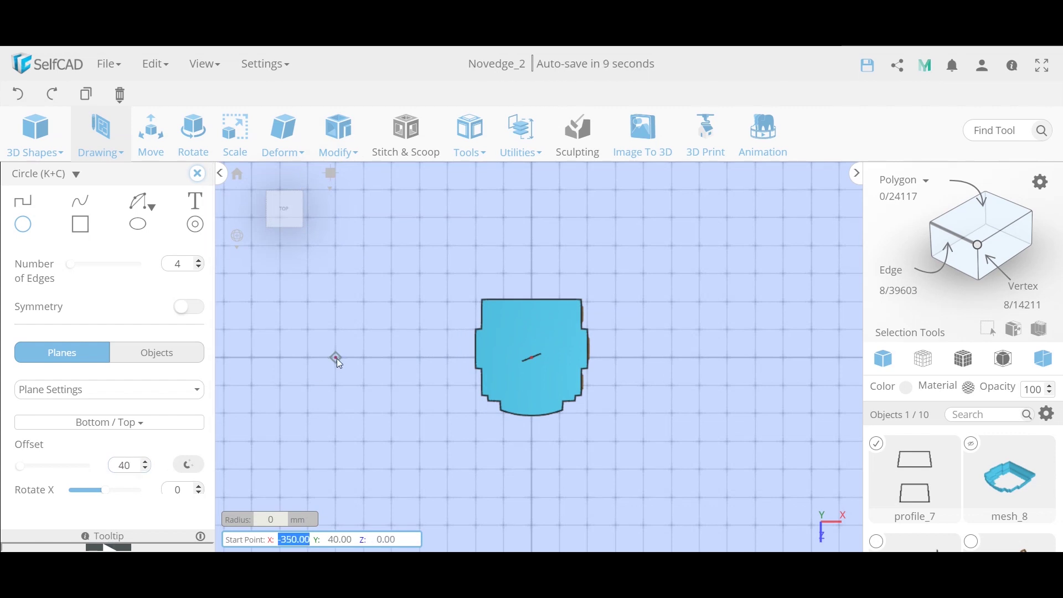
click(336, 358)
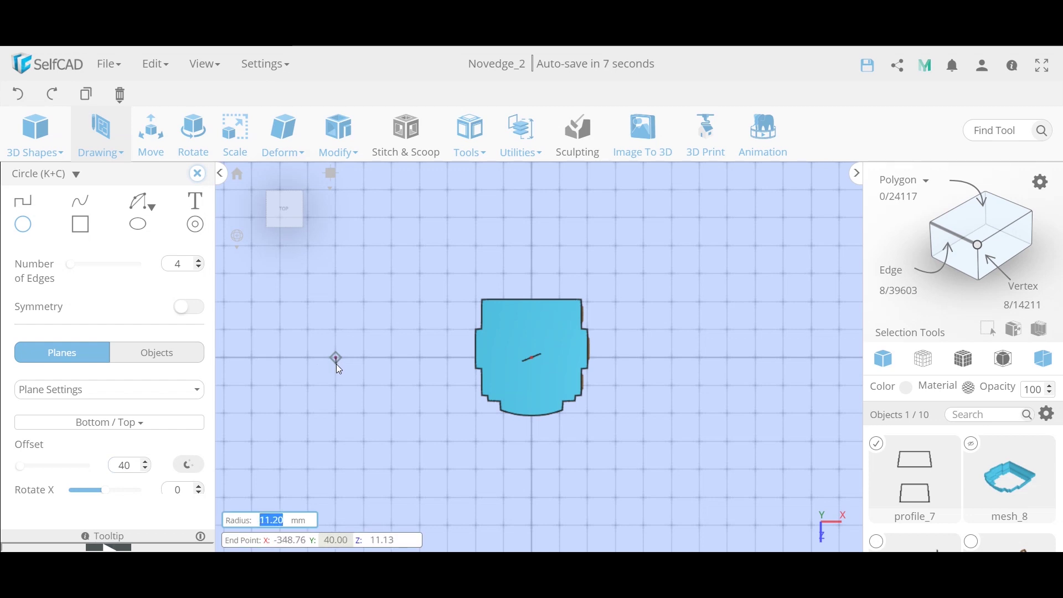
text(10)
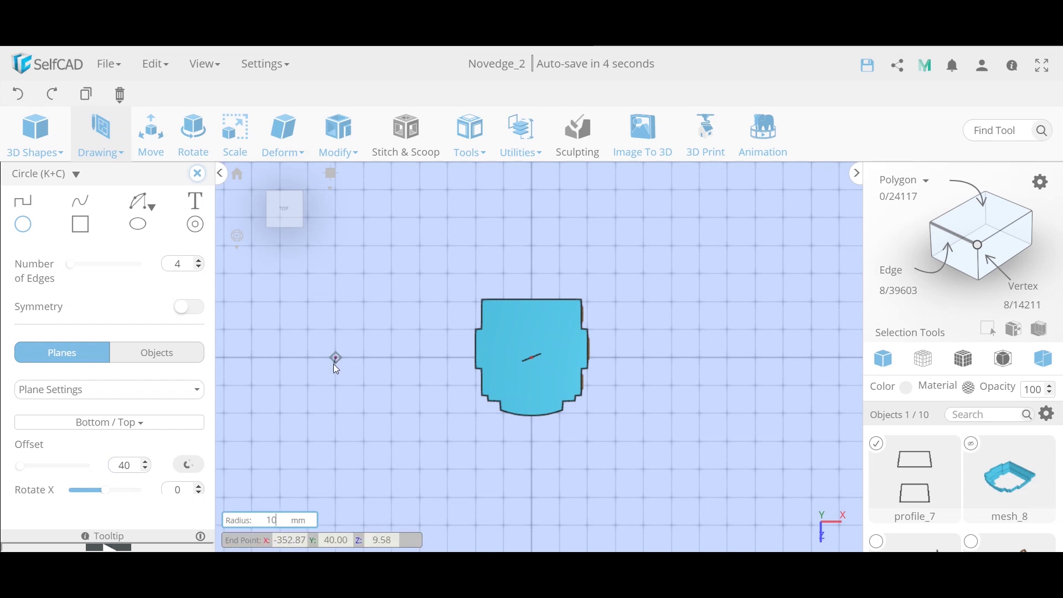
key(Return)
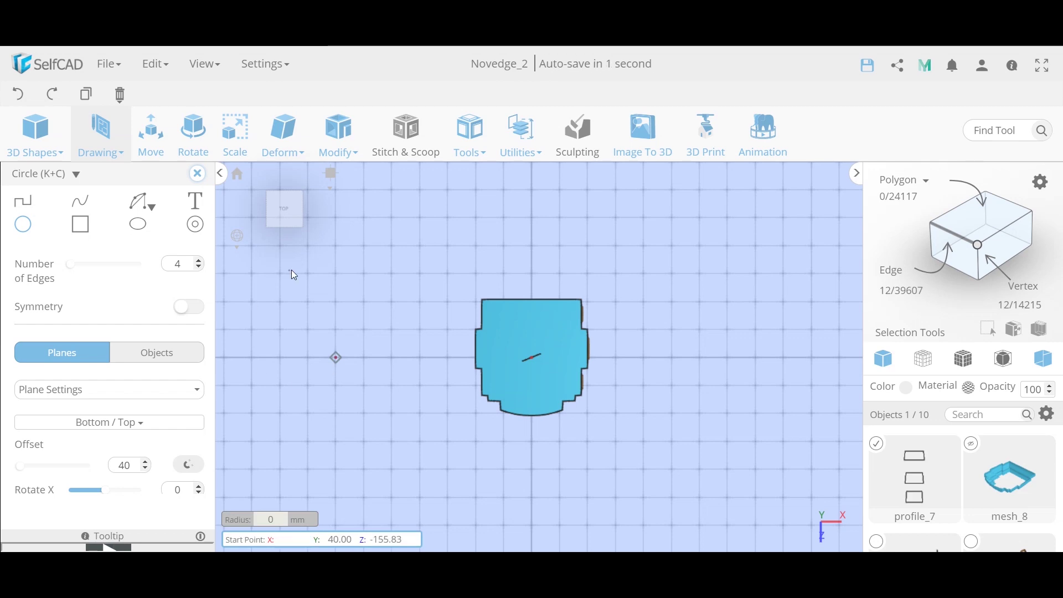
click(198, 175)
Loft the three stacked four-edged profiles with a rotation of 90 on profile_7_1 and a smoothness of 46
right_drag(396, 409, 323, 350)
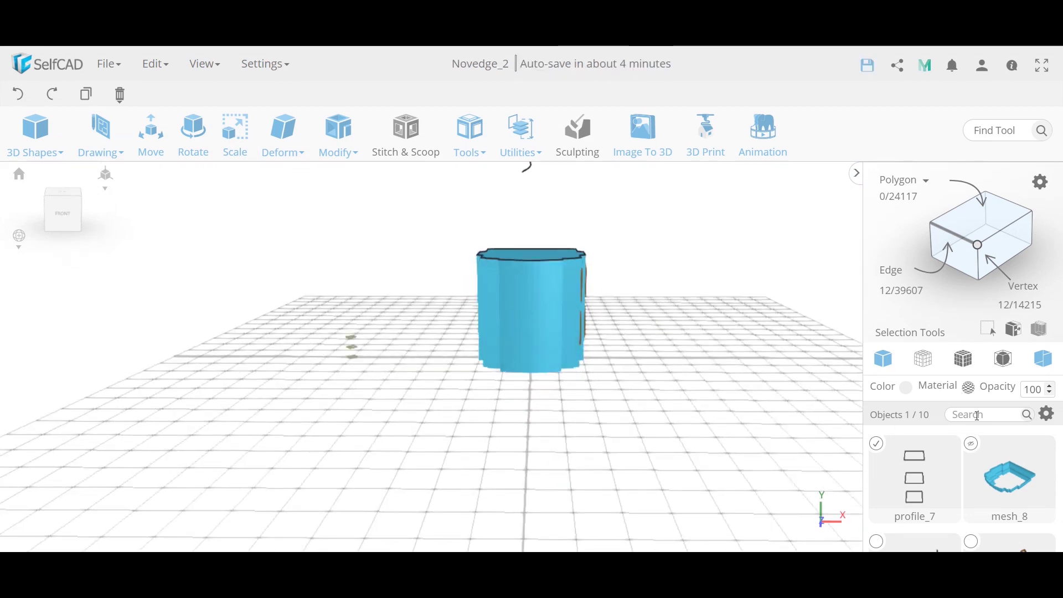
right_drag(330, 423, 295, 376)
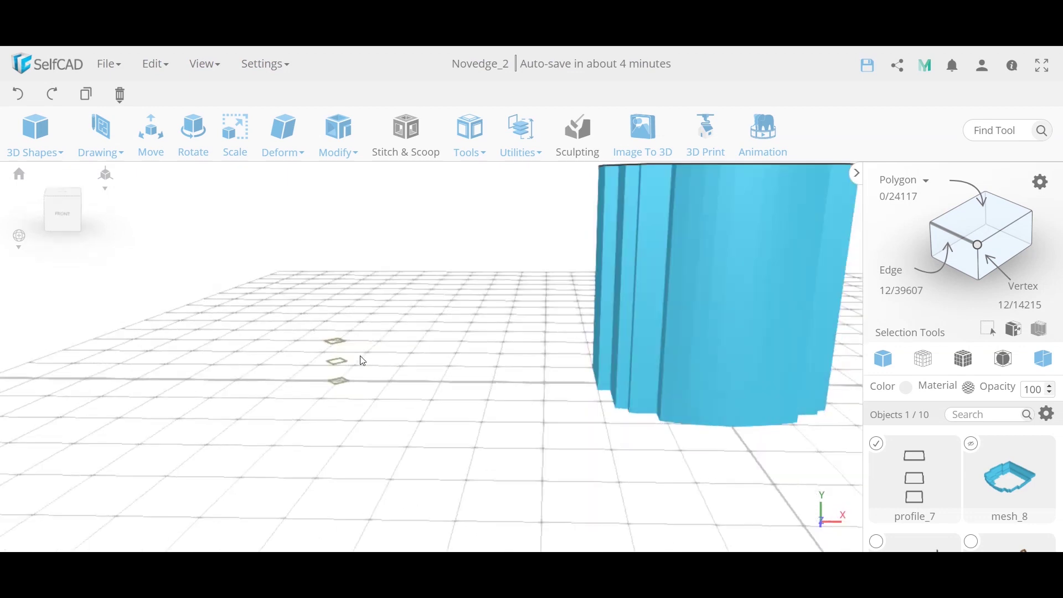
click(472, 152)
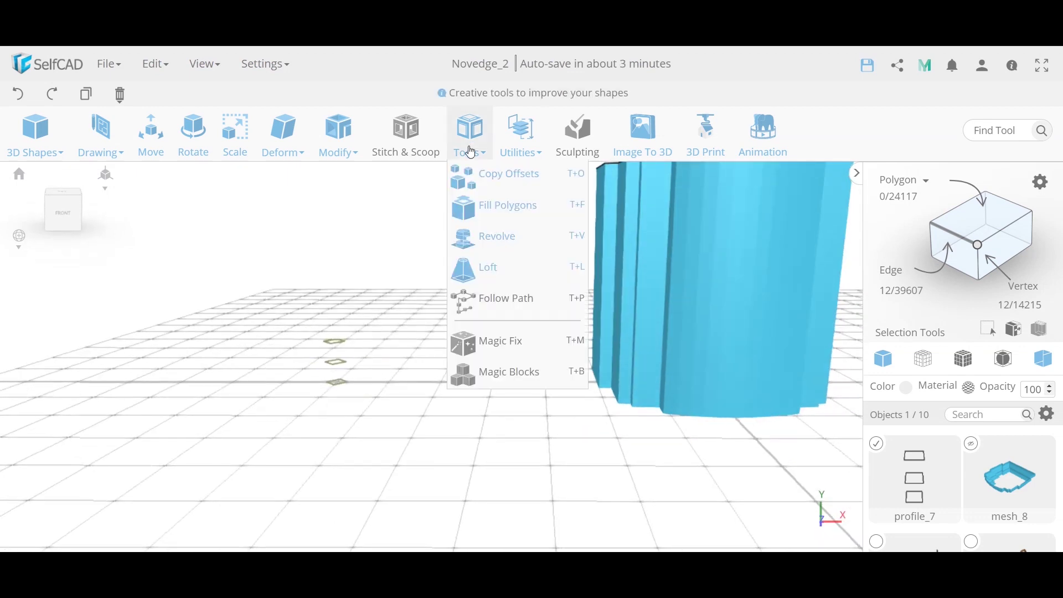
click(493, 267)
right_drag(374, 380, 344, 375)
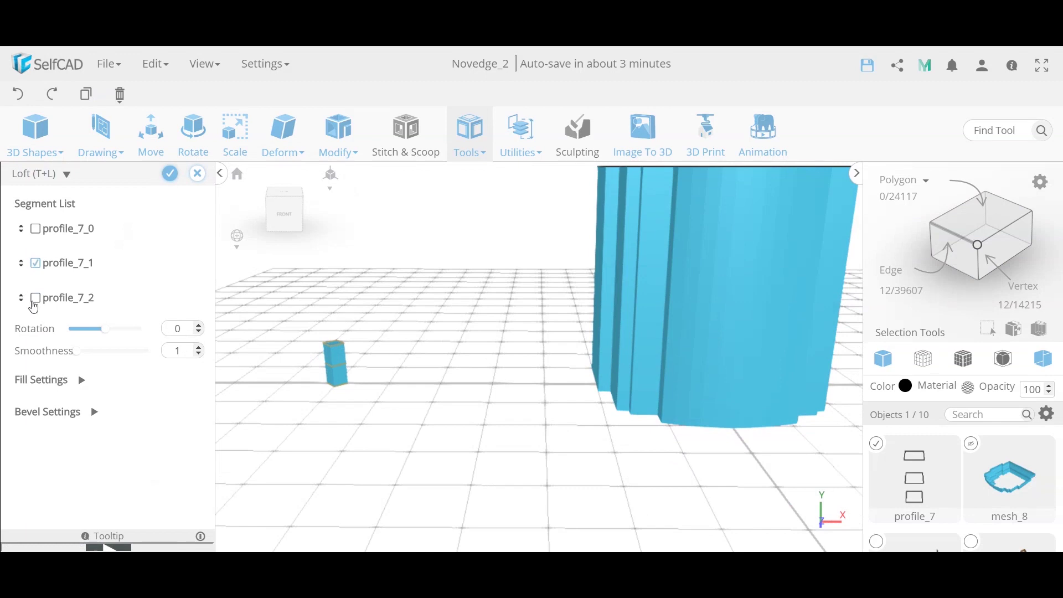
double_click(175, 330)
key(Return)
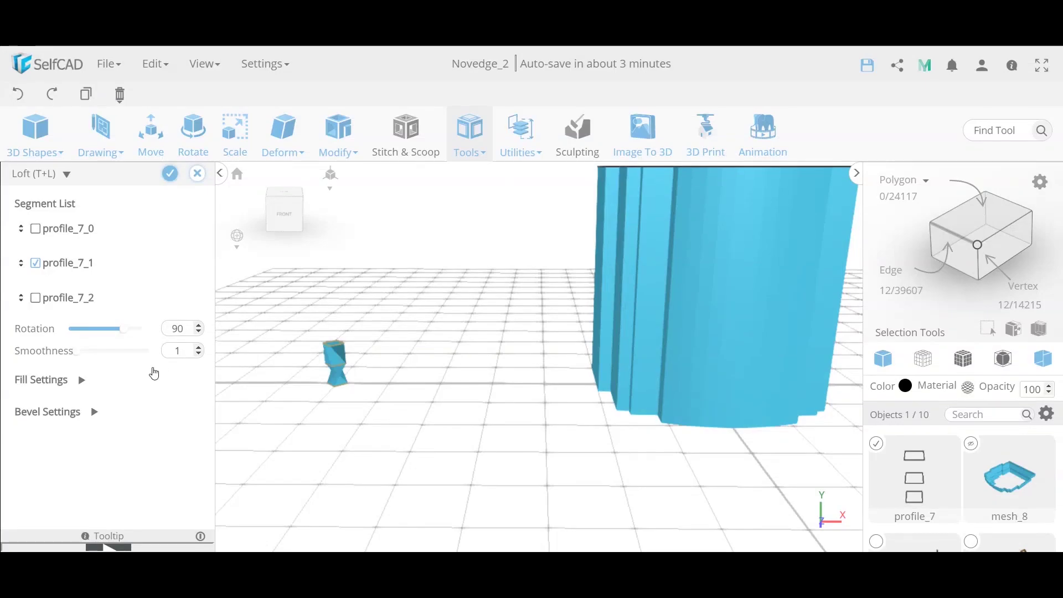
scroll(343, 374, up, 5)
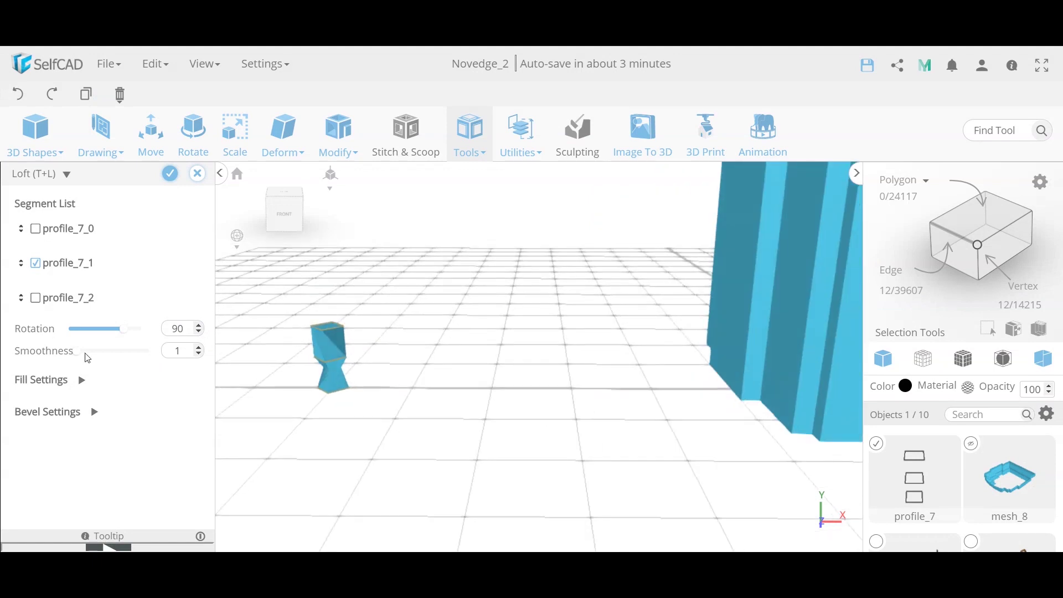
drag(78, 352, 129, 359)
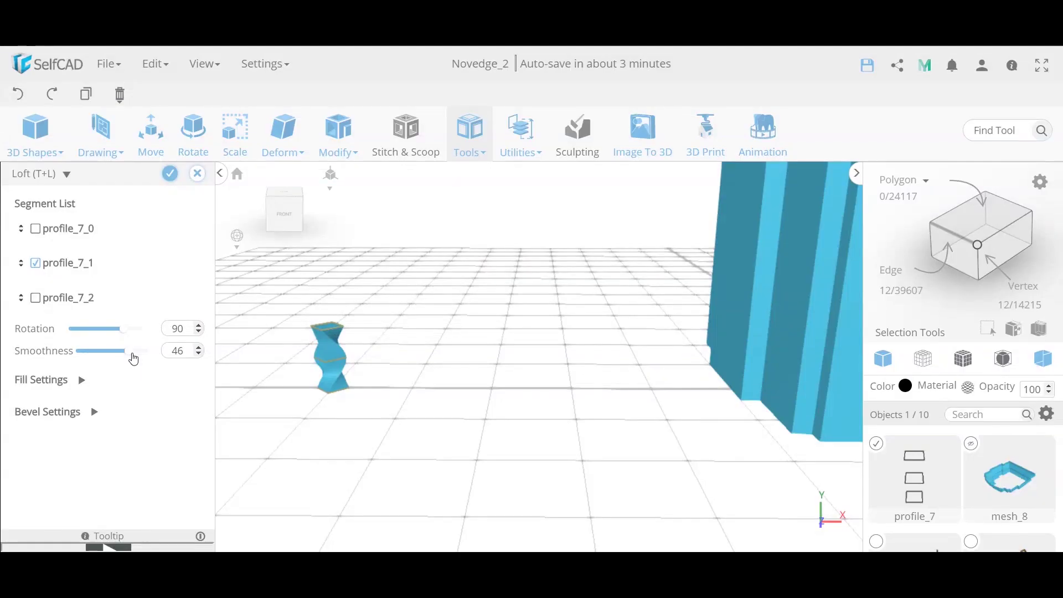
scroll(327, 367, up, 10)
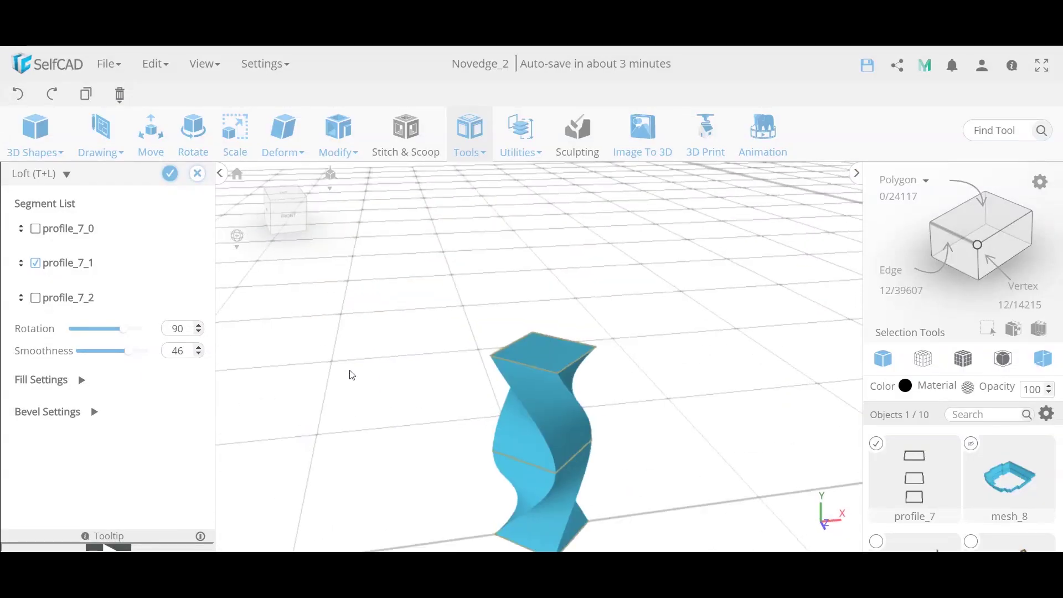
scroll(353, 375, down, 5)
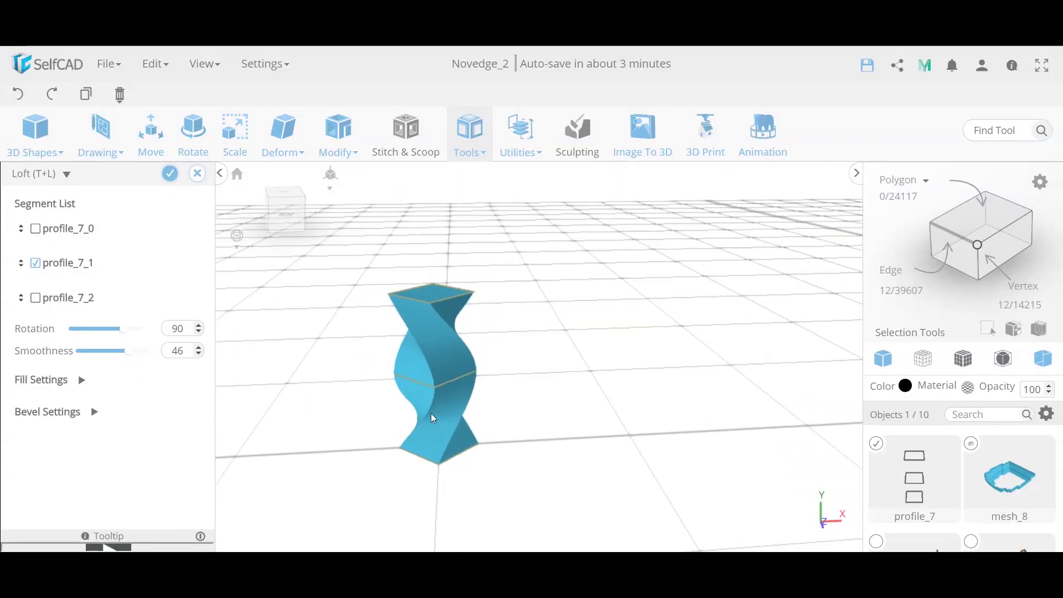
Try bevel offsets up to 3 and a changed bevel value on the loft, and reset the bevel offset to 0
click(93, 413)
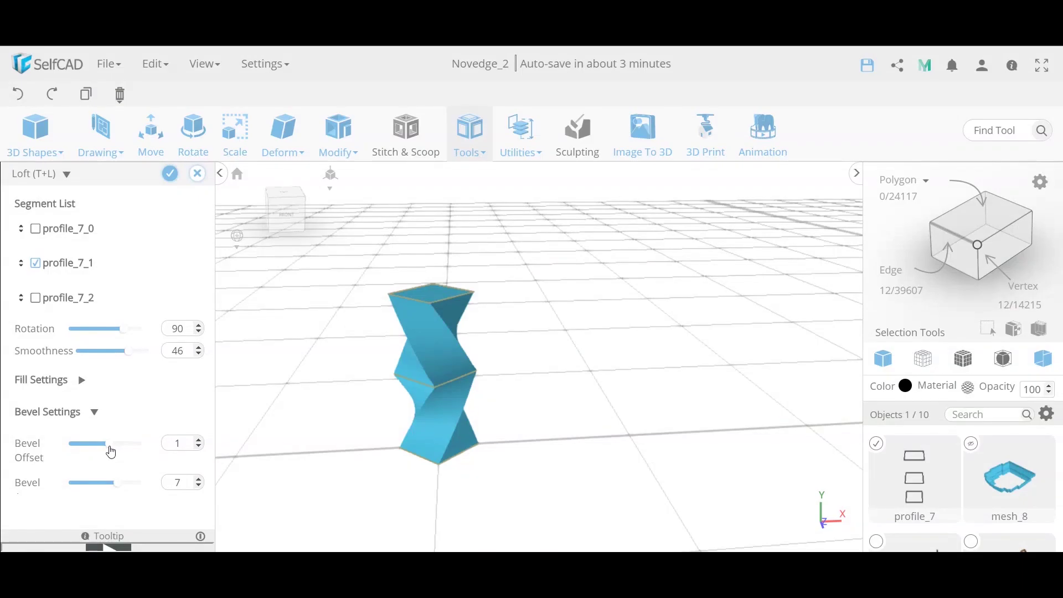
drag(109, 446, 118, 443)
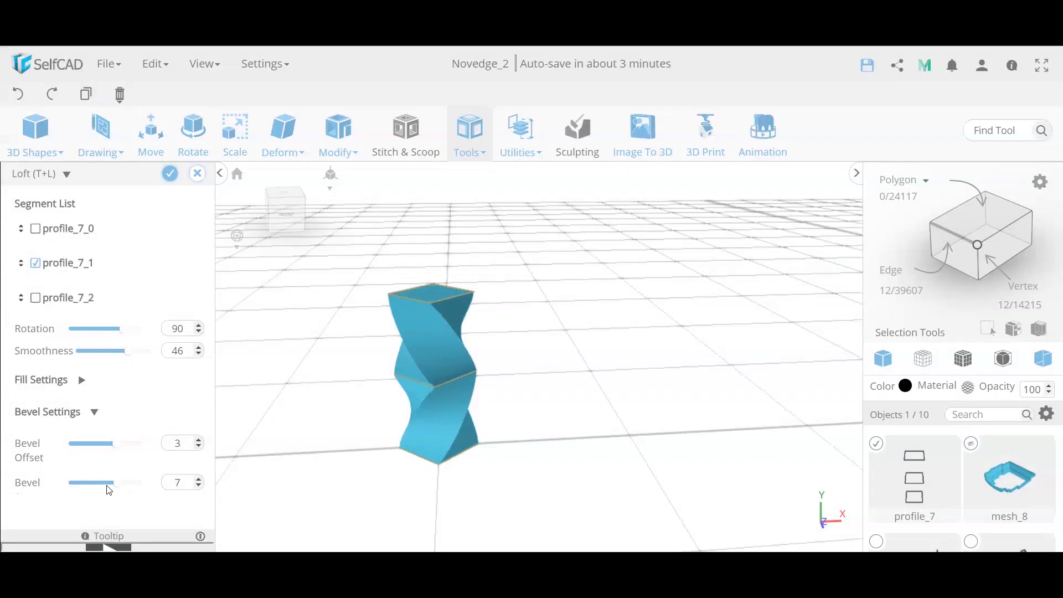
drag(119, 491, 127, 486)
double_click(175, 446)
text(0)
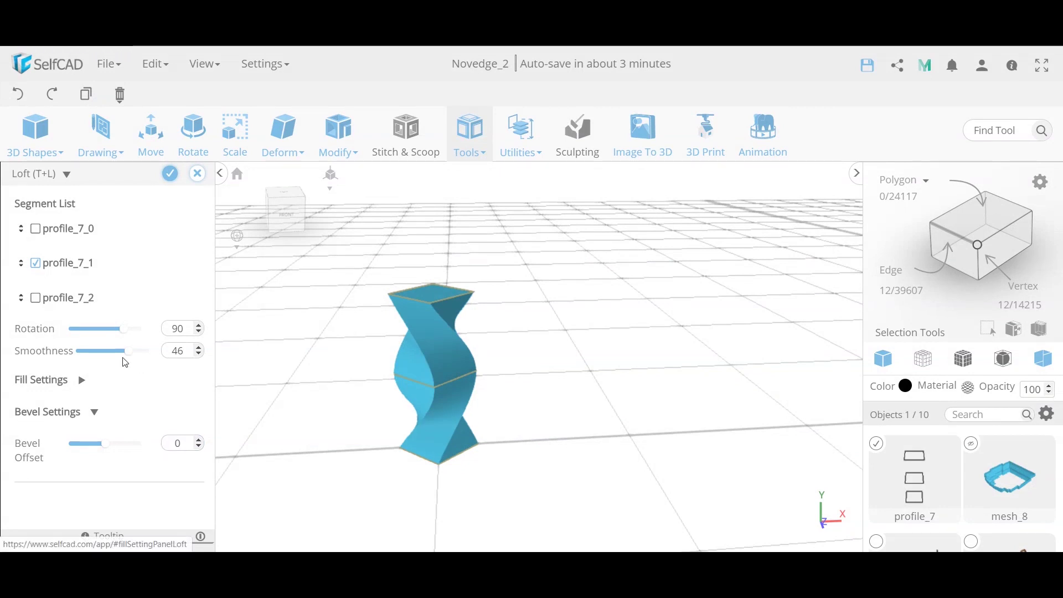
Set the loft's smoothness to 64 and apply the loft to create the twisted column
drag(129, 351, 171, 356)
right_drag(344, 381, 460, 412)
scroll(460, 411, down, 3)
right_drag(394, 408, 415, 410)
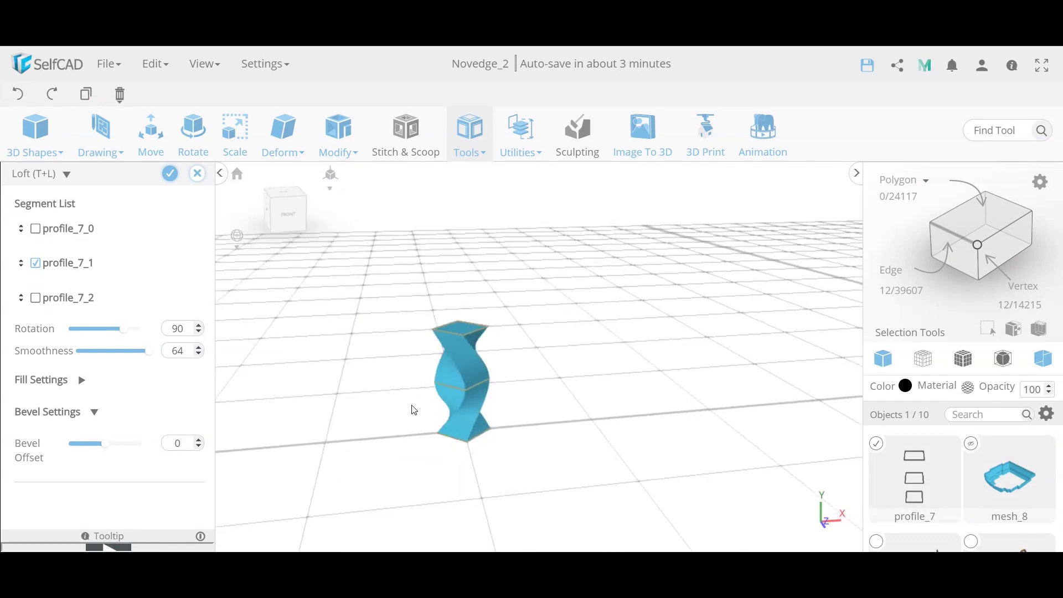
click(170, 174)
right_drag(465, 351, 428, 346)
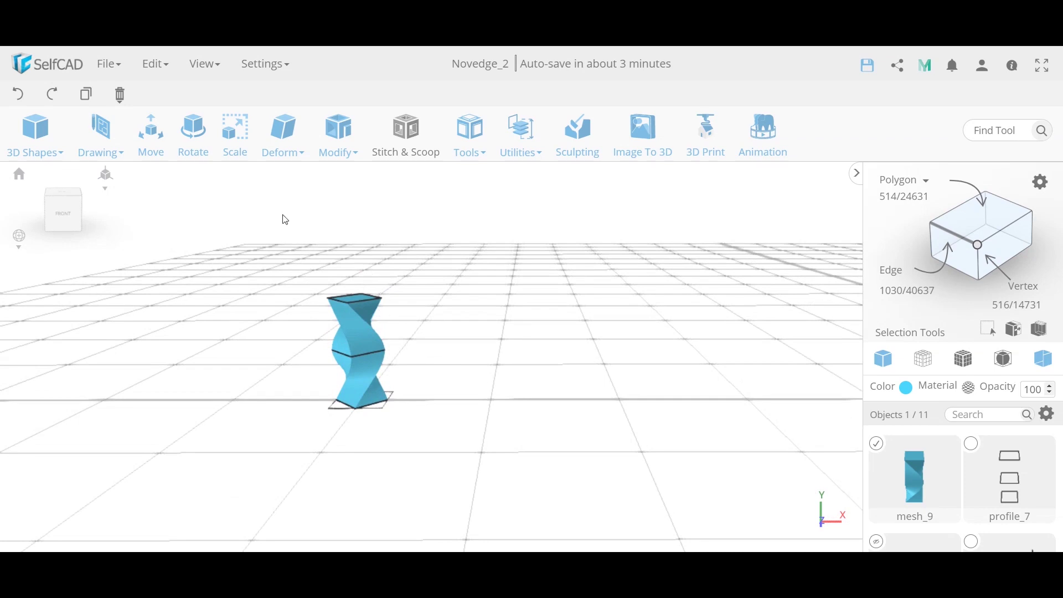
Scale the twisted column to 10 in X and Z and 50 in Y
click(239, 148)
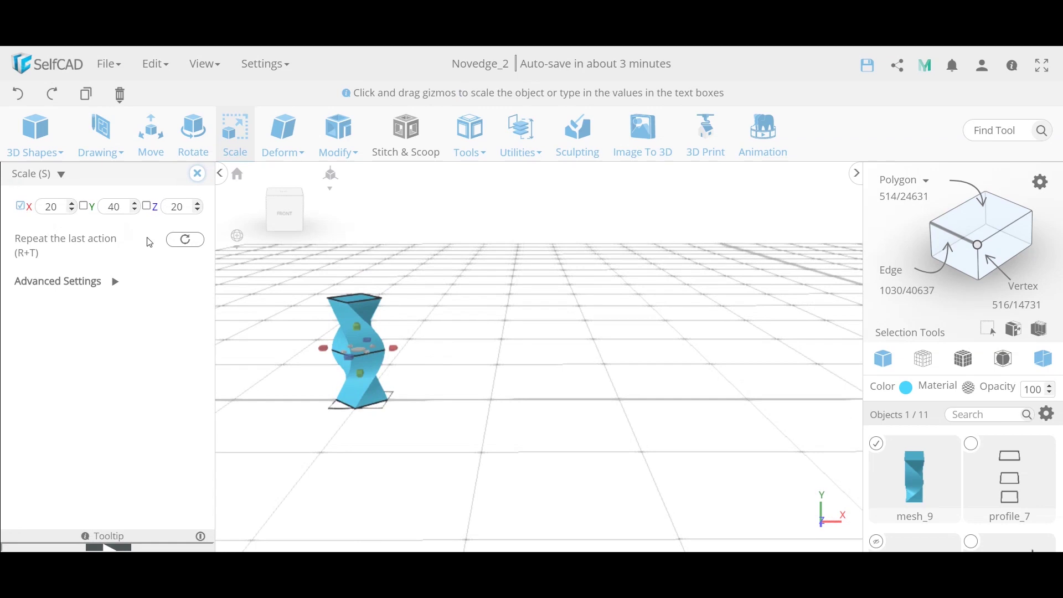
double_click(183, 212)
text(1)
key(Return)
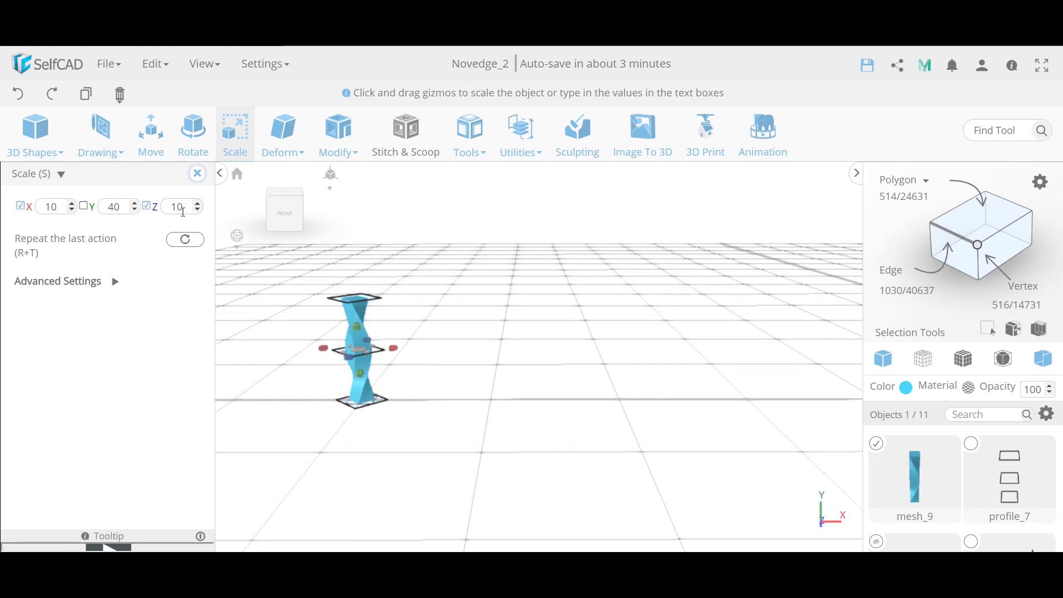
double_click(111, 205)
text(50)
key(Return)
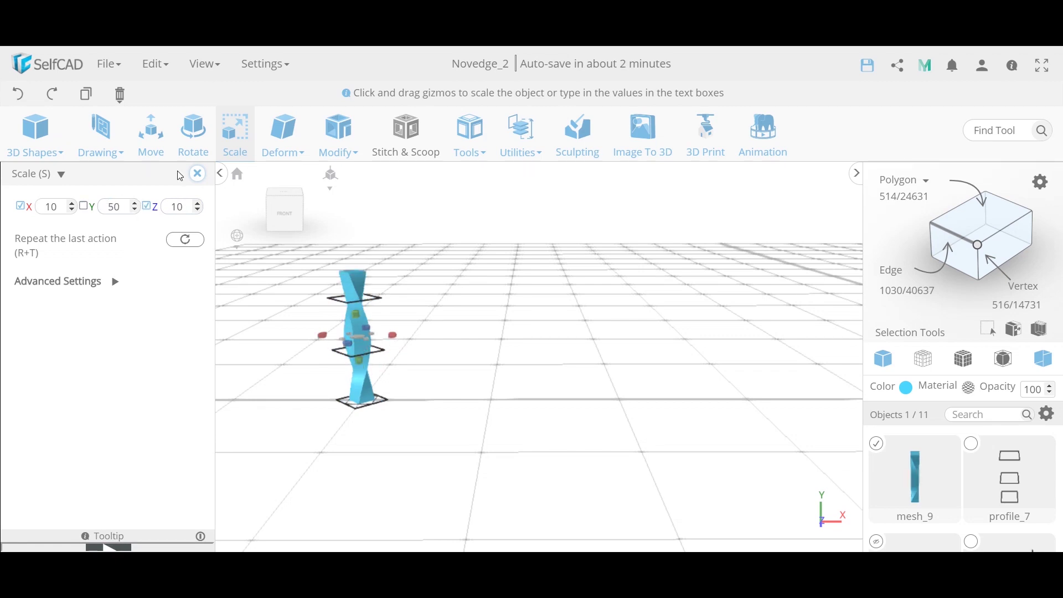
click(195, 175)
Taper the twisted column so that it narrows toward its upper end
click(283, 145)
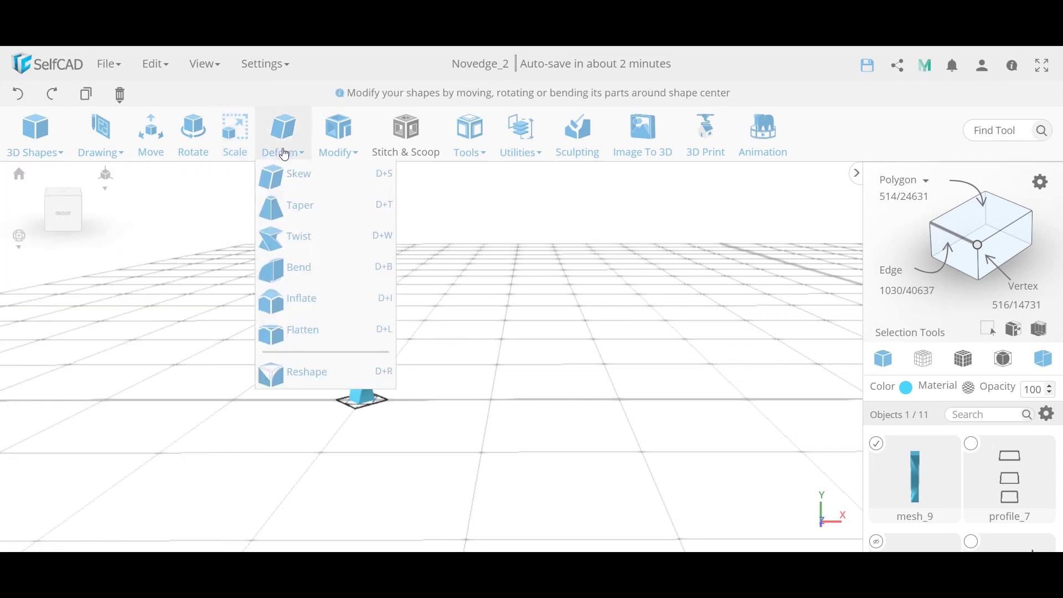
click(302, 206)
drag(364, 400, 320, 336)
click(198, 176)
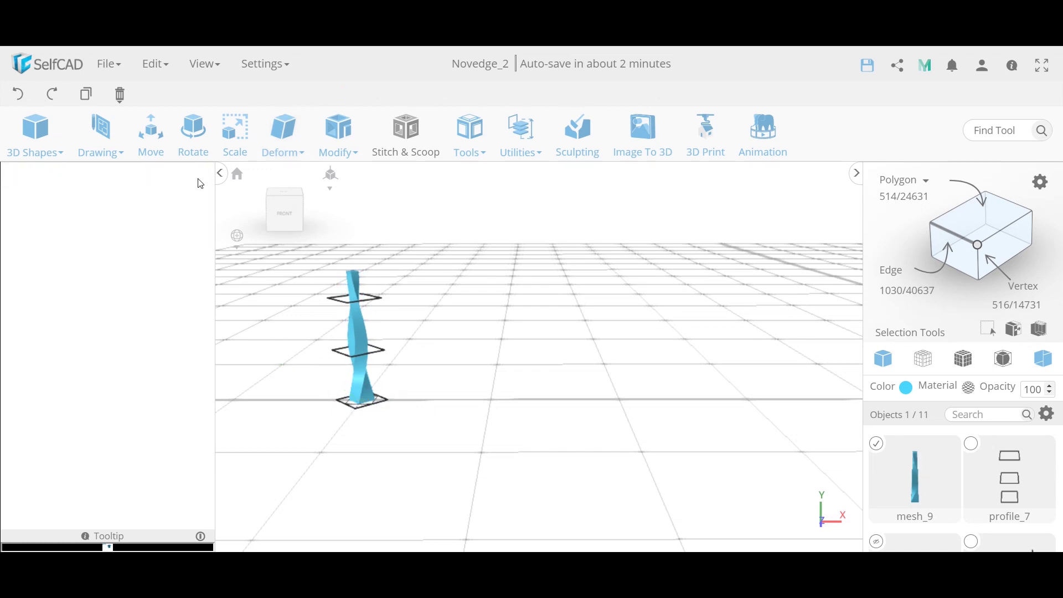
Add the building outline profile_1 to the column selection, leaving the building body unselected
scroll(943, 477, down, 8)
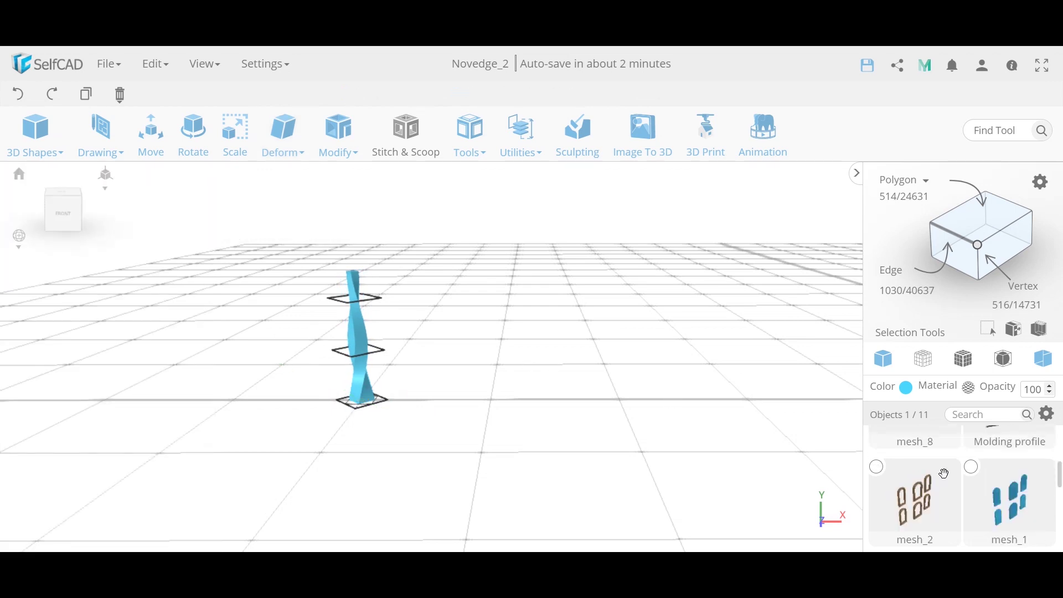
click(972, 479)
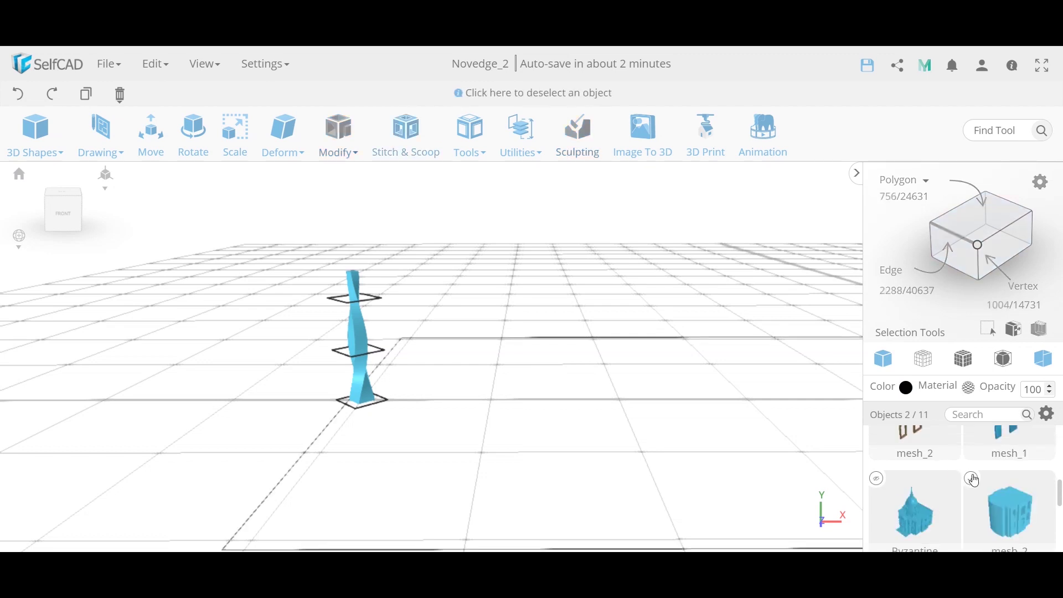
scroll(617, 408, down, 10)
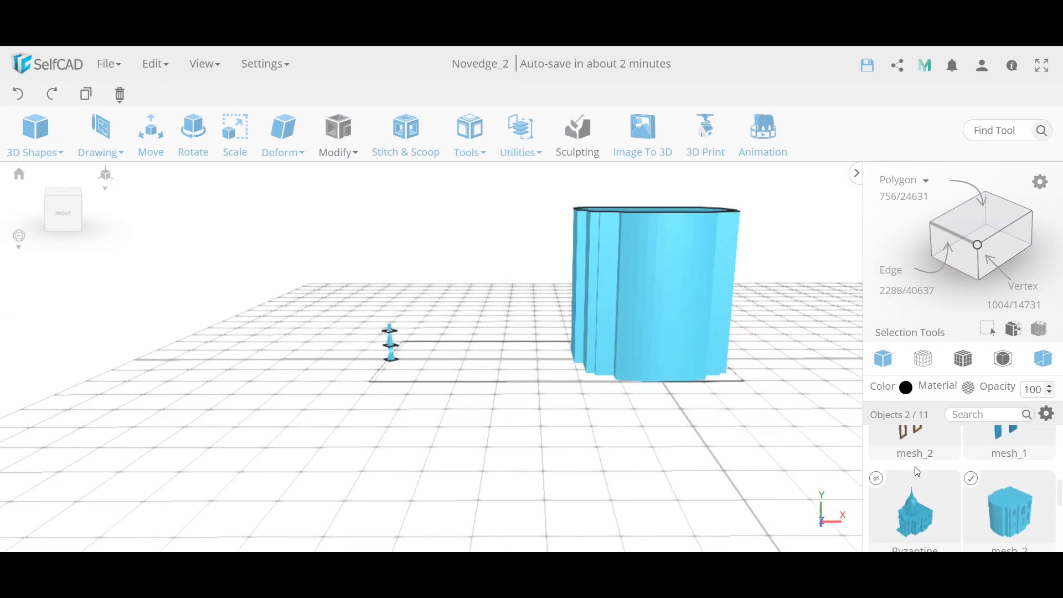
scroll(944, 482, up, 6)
scroll(966, 465, down, 3)
scroll(967, 464, down, 3)
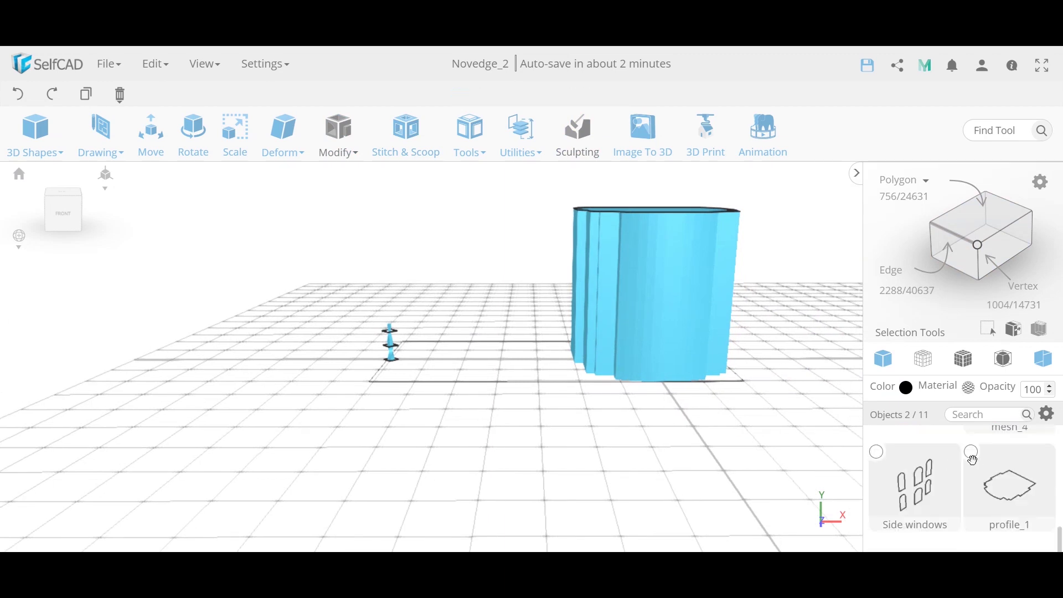
click(972, 453)
scroll(934, 463, up, 6)
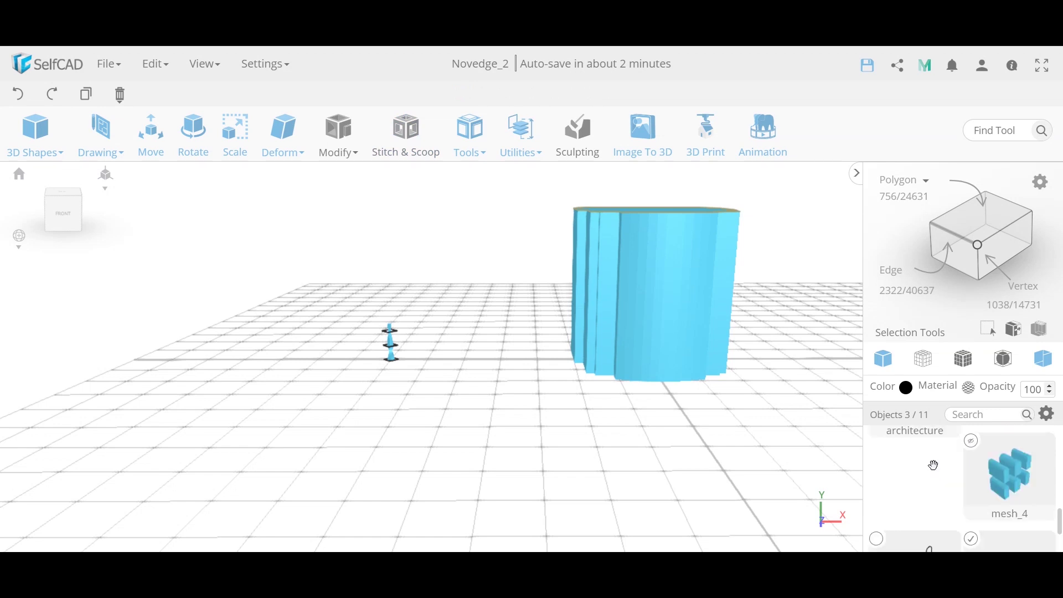
scroll(929, 460, down, 4)
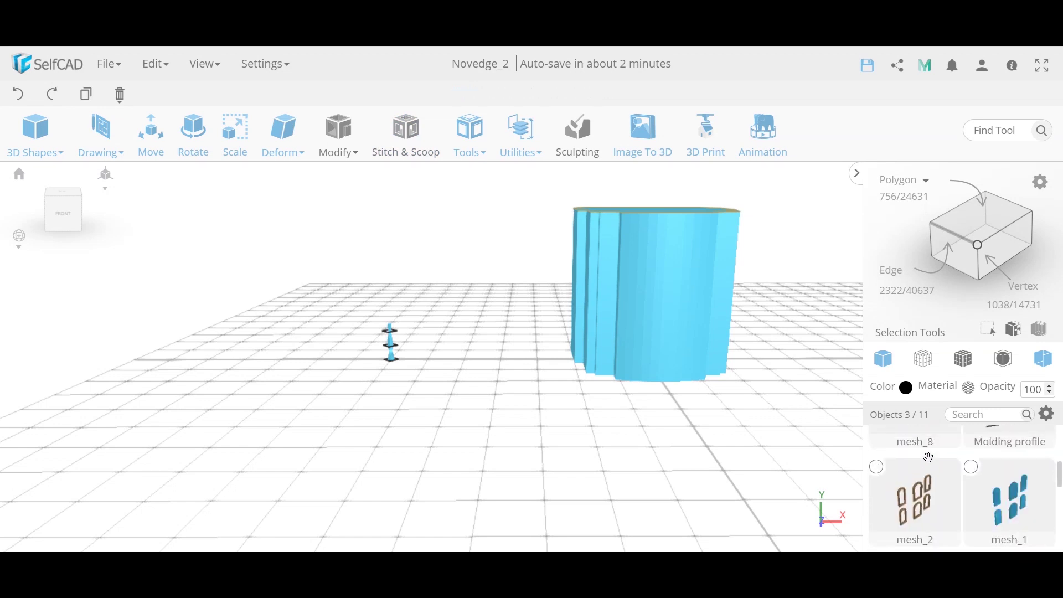
click(973, 480)
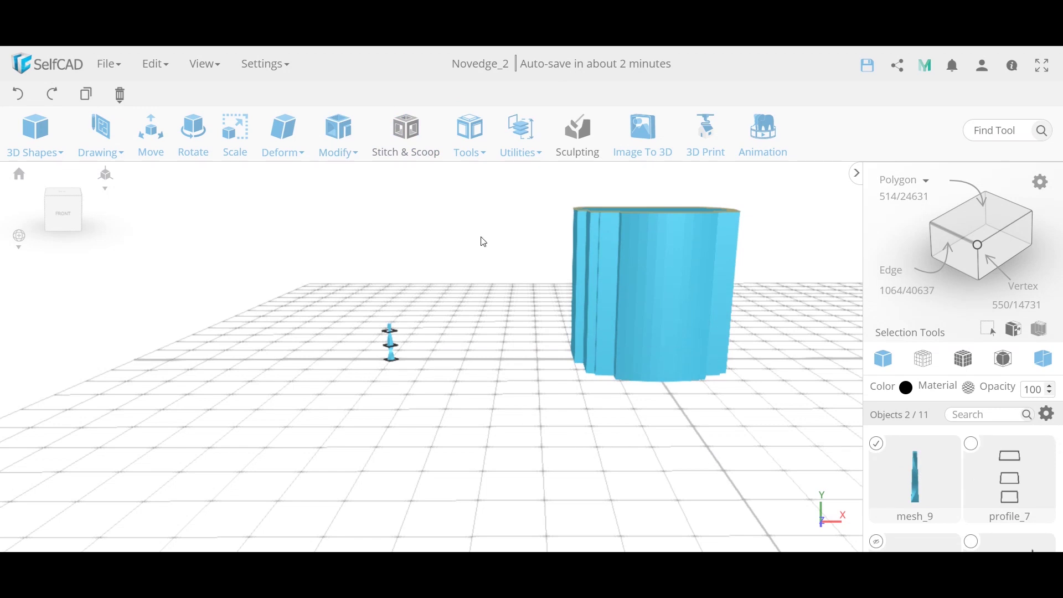
Preview 10 front-oriented duplicates of the column along the building outline with Follow Path, and increase the number of copies
click(471, 138)
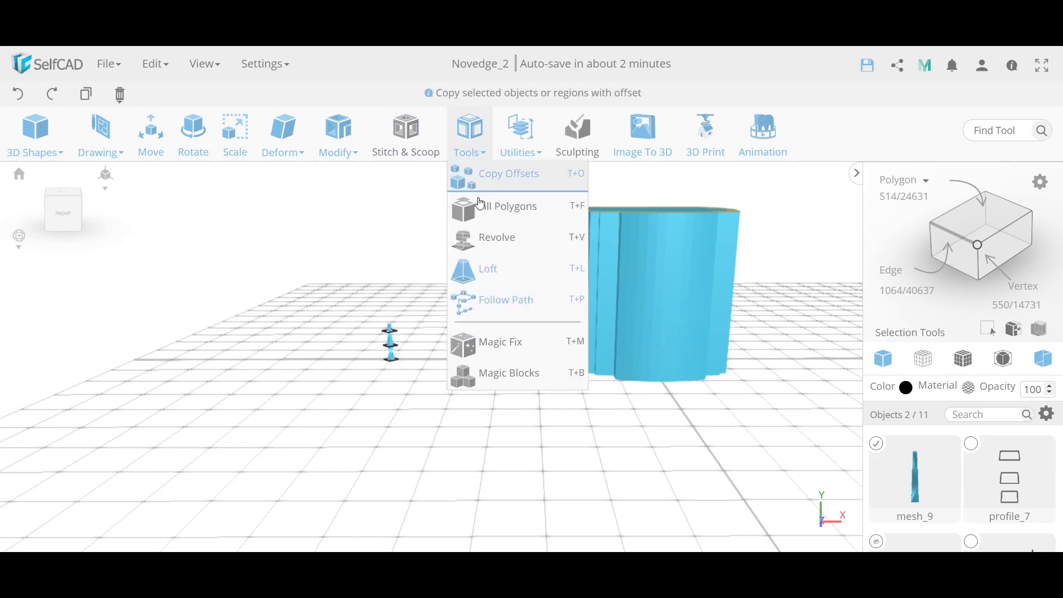
click(524, 298)
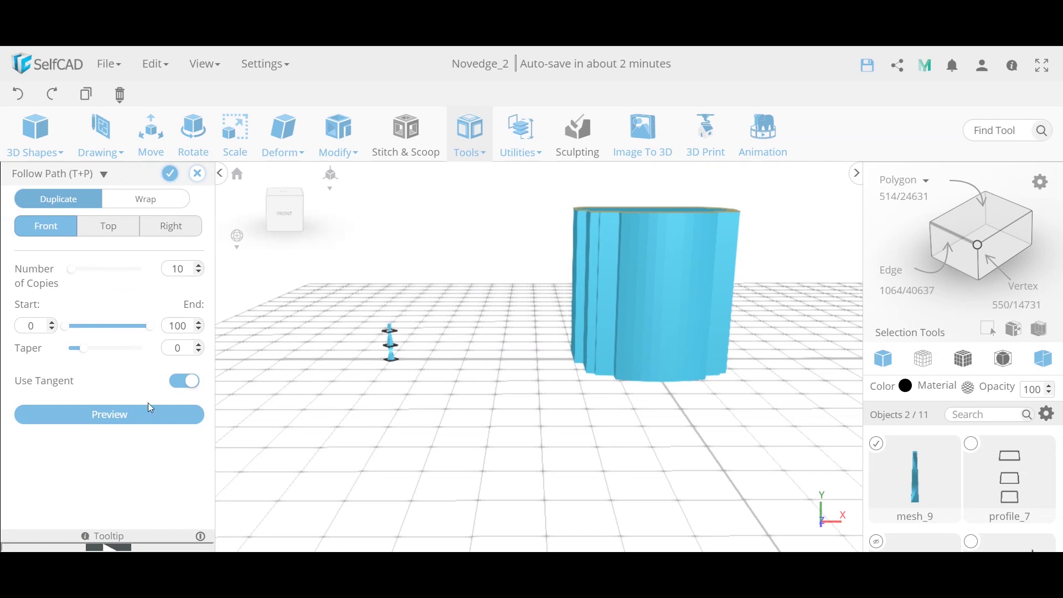
click(138, 415)
drag(359, 392, 406, 397)
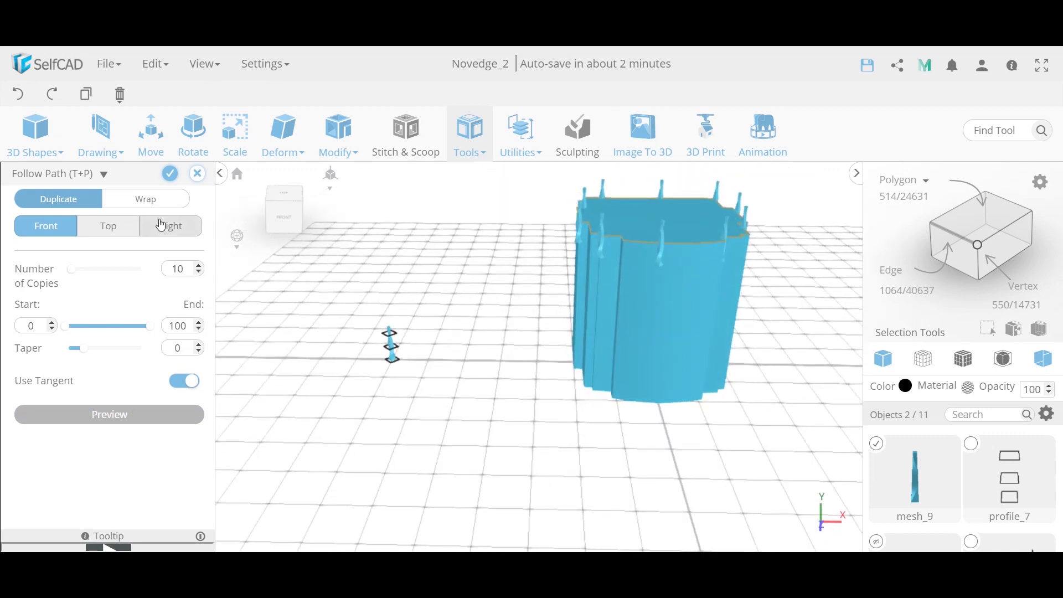
mouse_move(71, 270)
mouse_down()
mouse_move(117, 275)
mouse_move(69, 271)
mouse_up()
Switch Follow Path to Wrap and inspect the columns around the building's upper edge
click(126, 201)
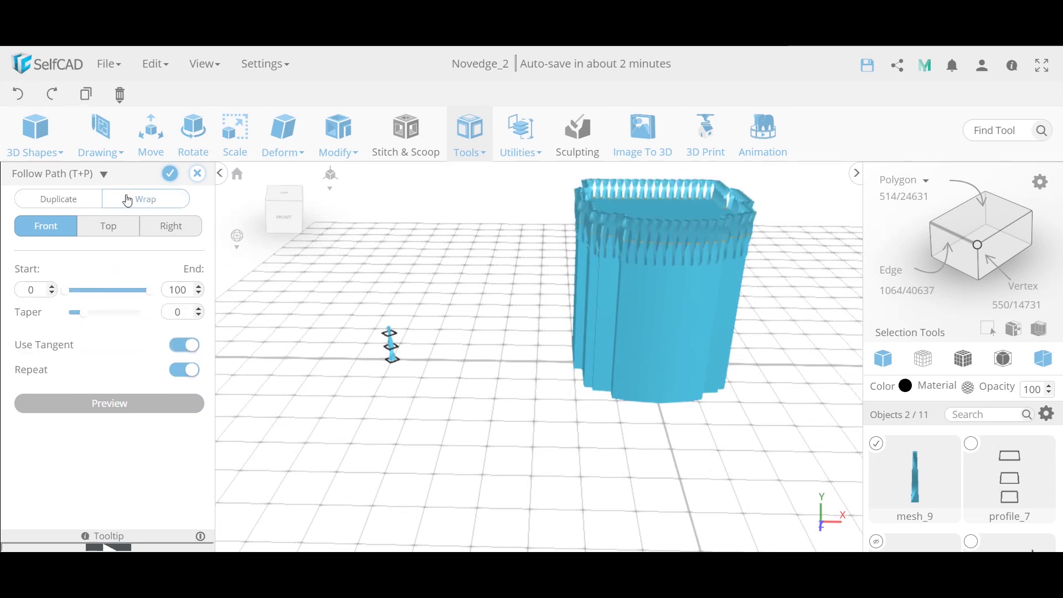
drag(452, 275, 597, 281)
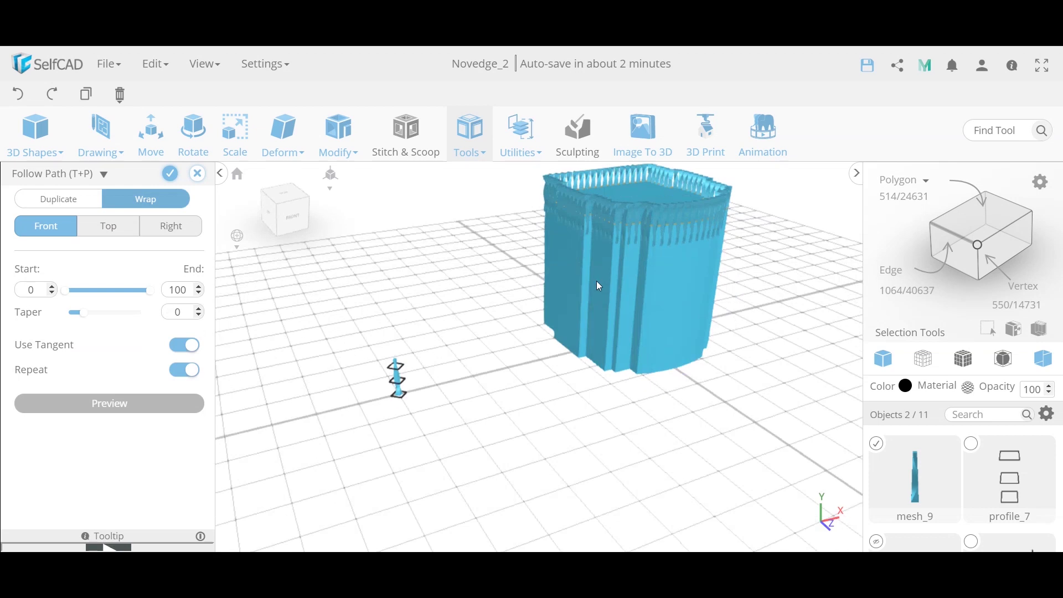
scroll(660, 231, up, 5)
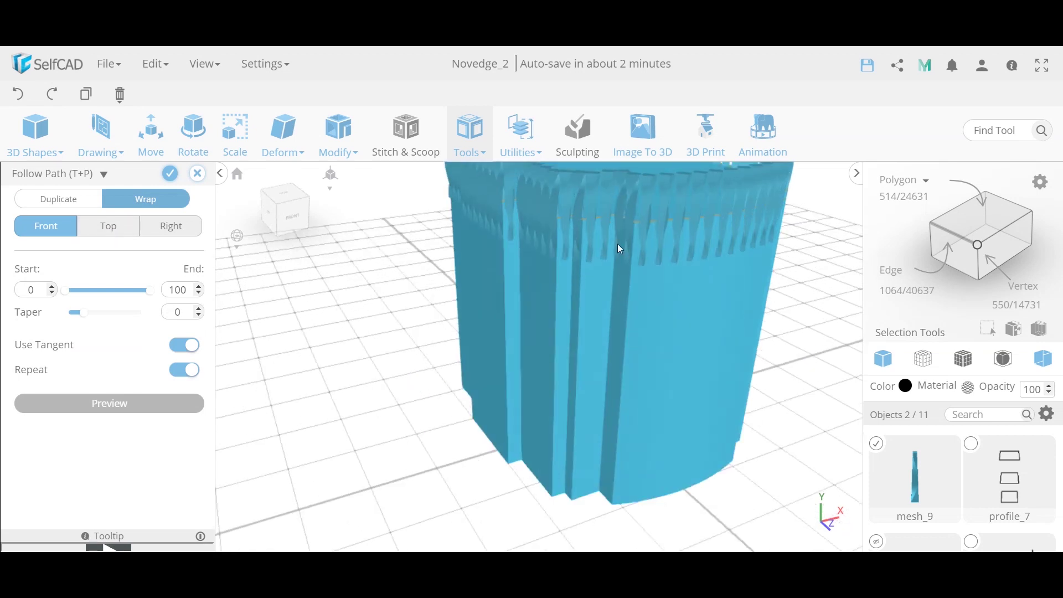
Compare the Top and Right orientations for the wrapped columns, keep Right, and turn off Use Tangent
click(110, 228)
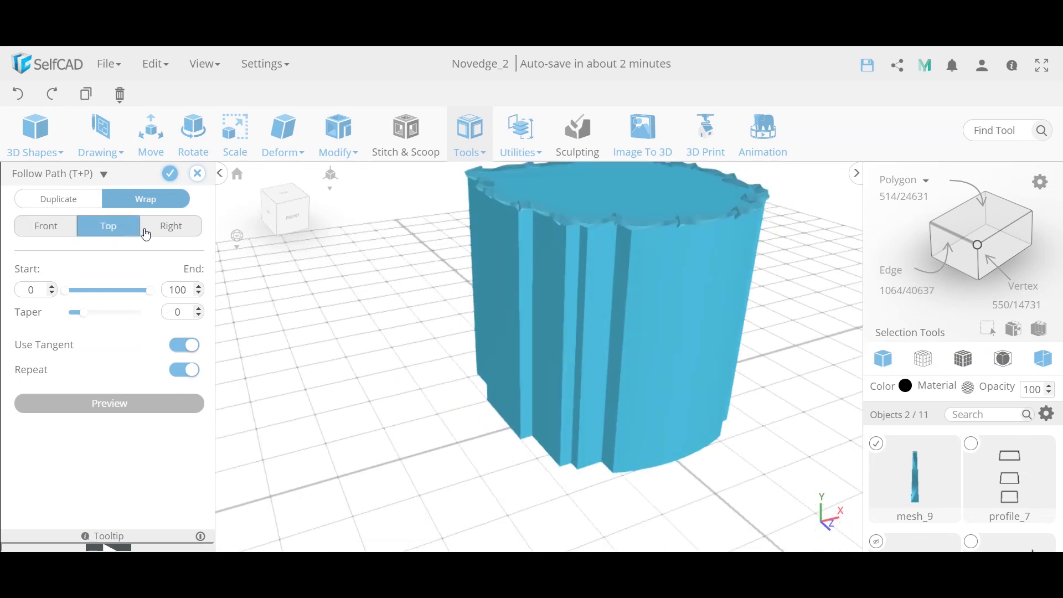
click(171, 226)
drag(615, 243, 466, 276)
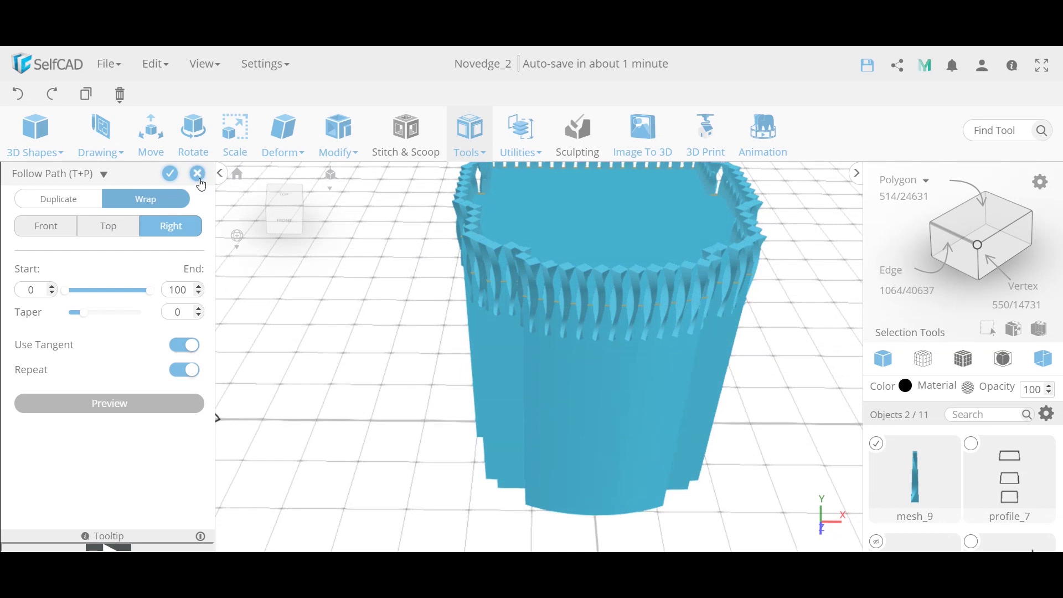
click(183, 346)
drag(541, 315, 630, 315)
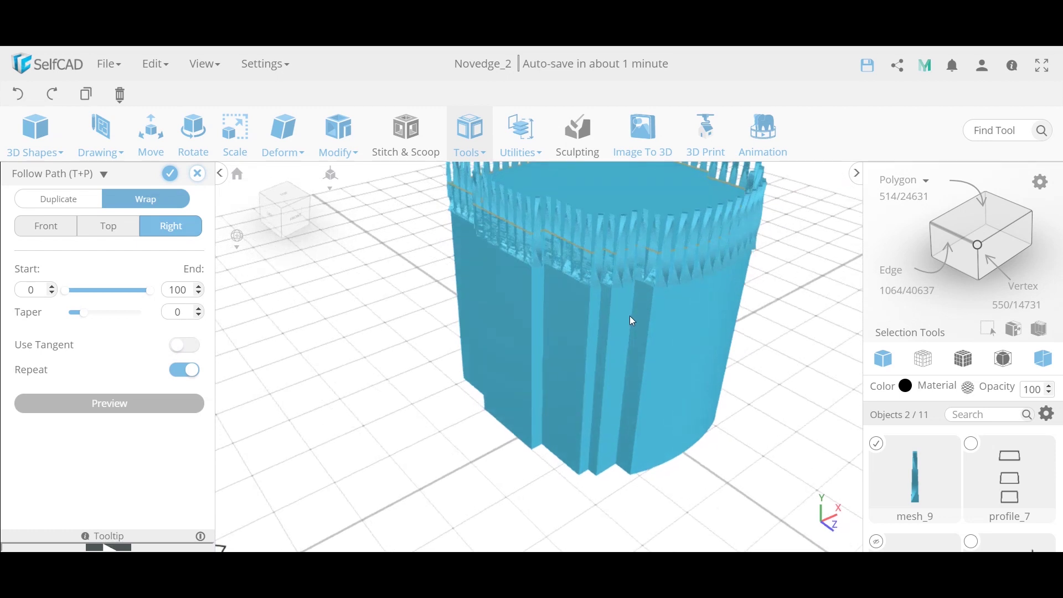
Discard the wrapped Follow Path columns and clear the current selection
click(197, 173)
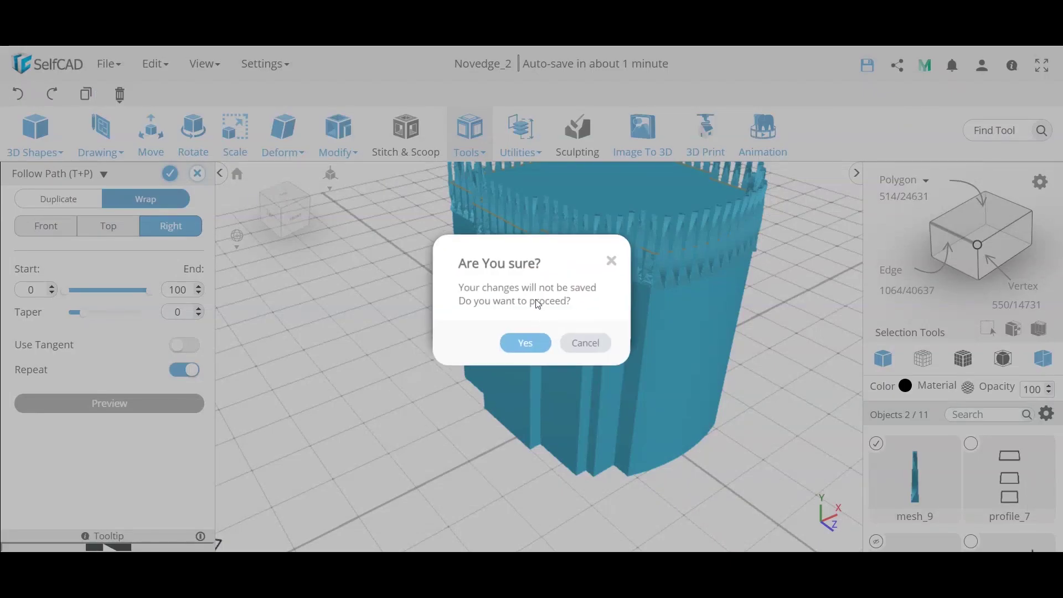
click(529, 347)
scroll(471, 330, down, 5)
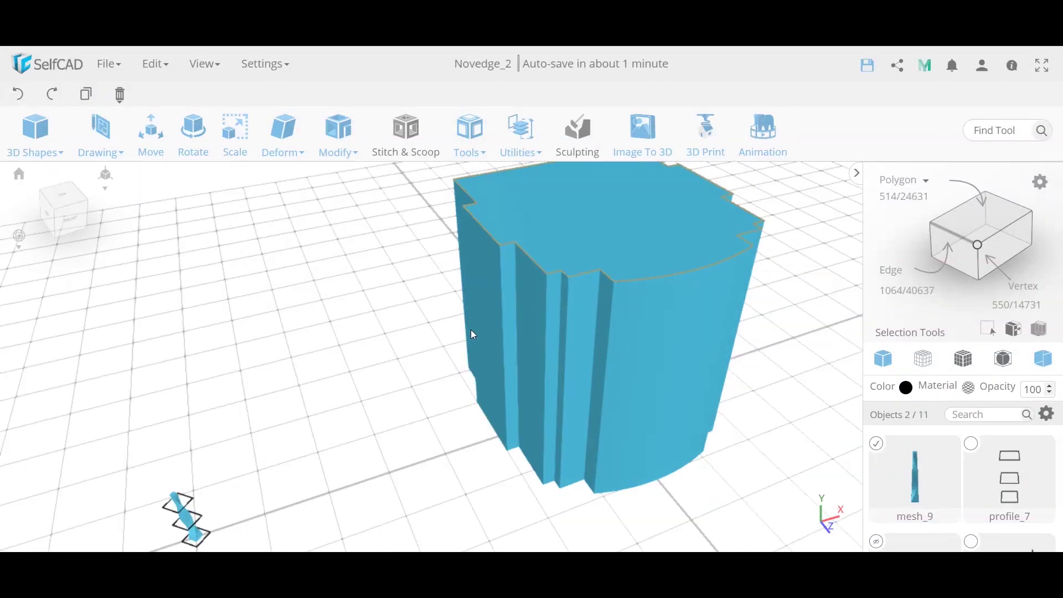
click(420, 369)
drag(417, 361, 368, 347)
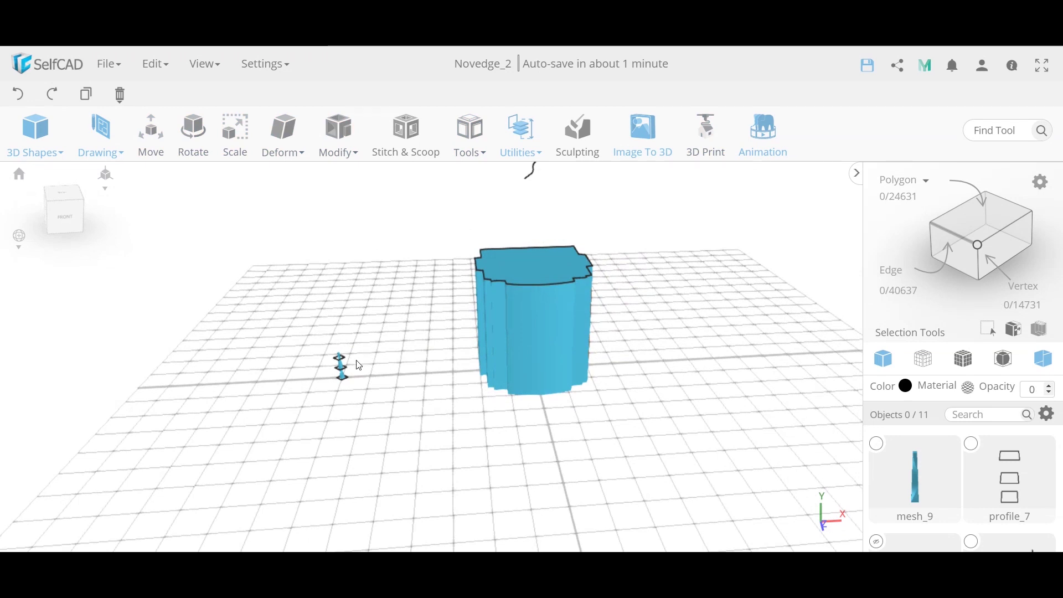
Delete the small column mesh_9 together with profile_7, and also delete the Molding profile
drag(316, 342, 355, 381)
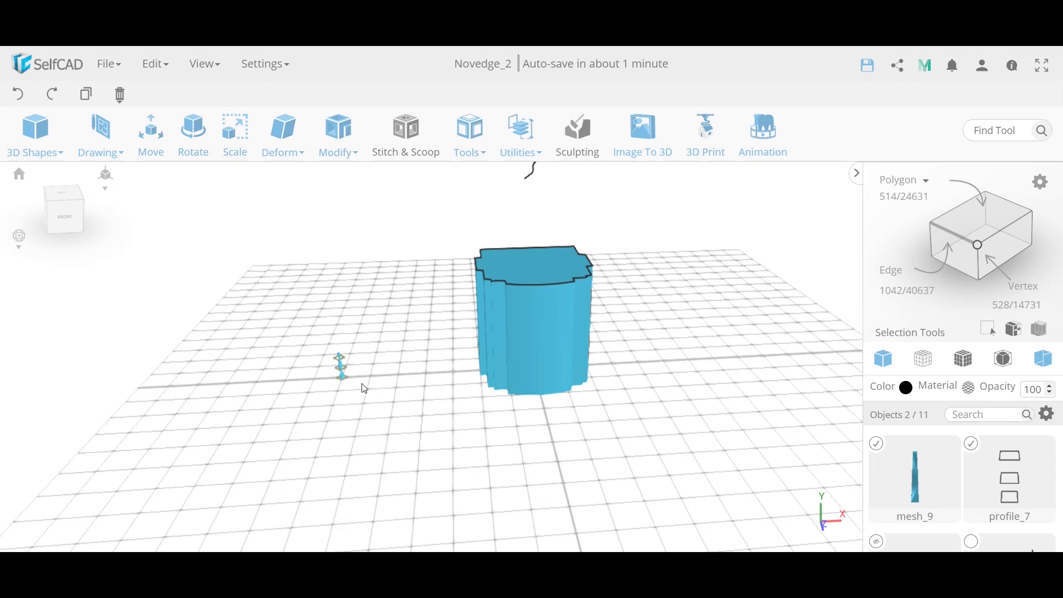
key(Delete)
key(Return)
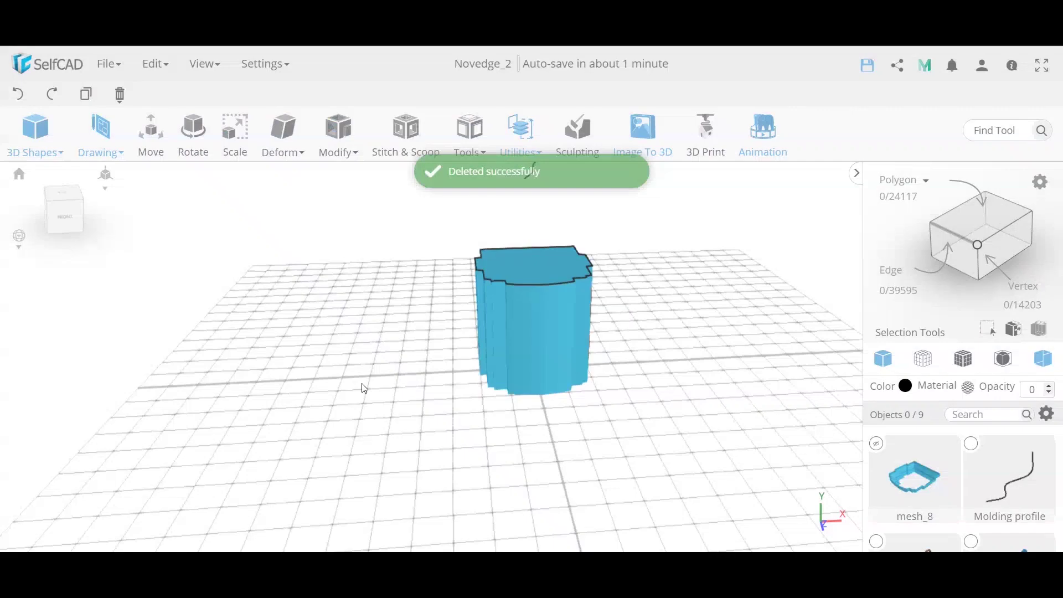
click(975, 446)
key(Delete)
key(Return)
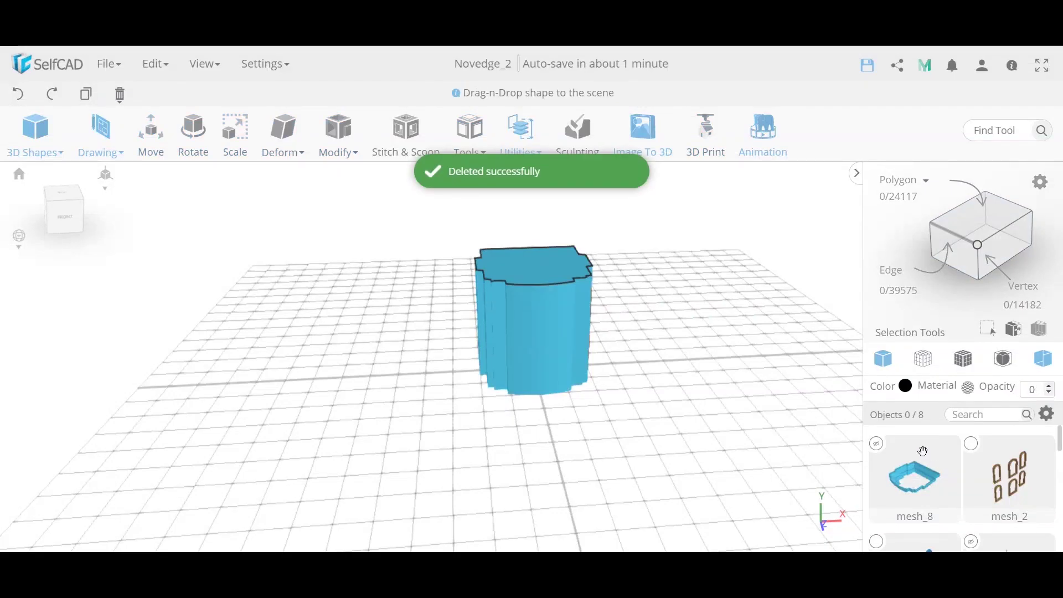
Unhide the molding mesh_8 around the top of the building
click(878, 444)
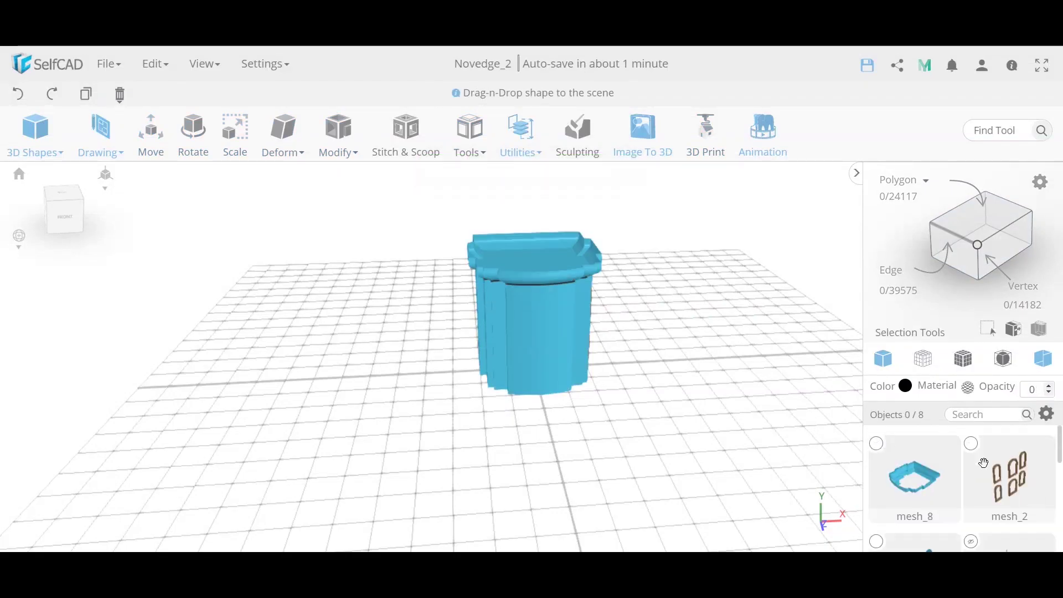
click(977, 455)
click(977, 456)
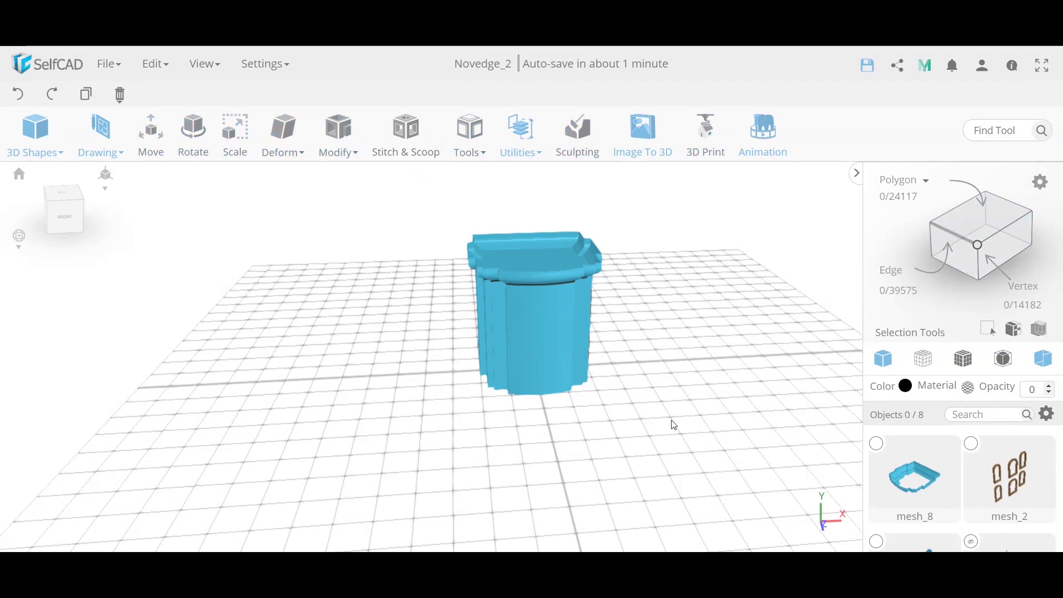
scroll(959, 470, down, 5)
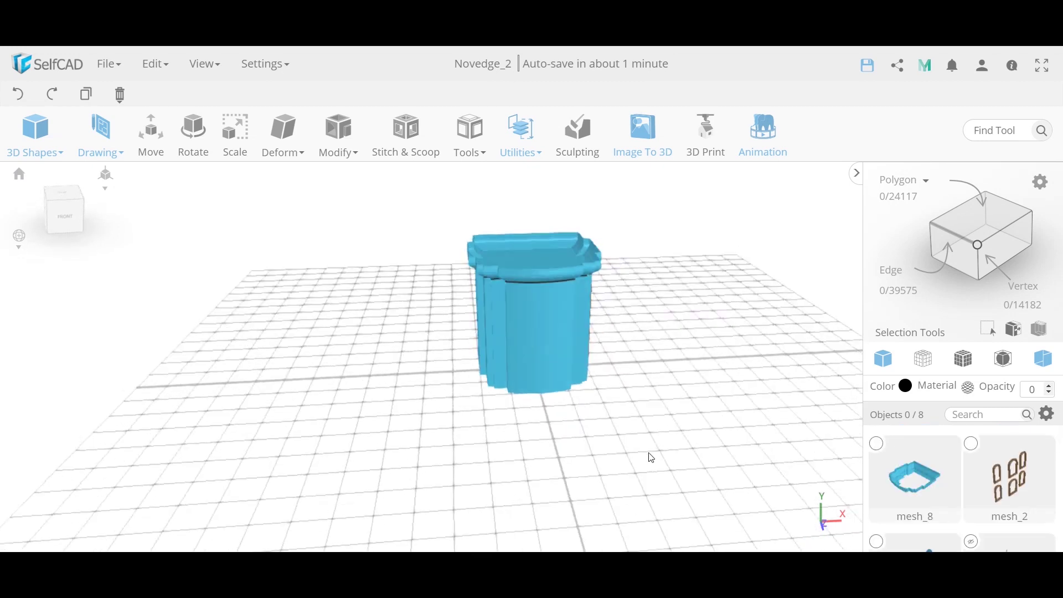
Create a sphere with a radius of 100 at the origin inside the building
click(33, 149)
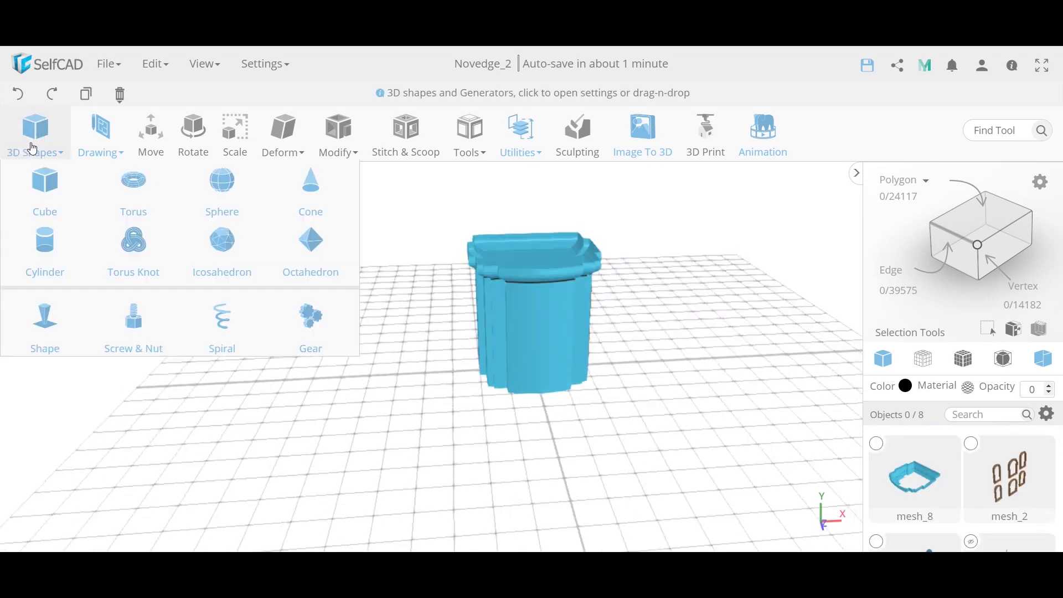
click(222, 191)
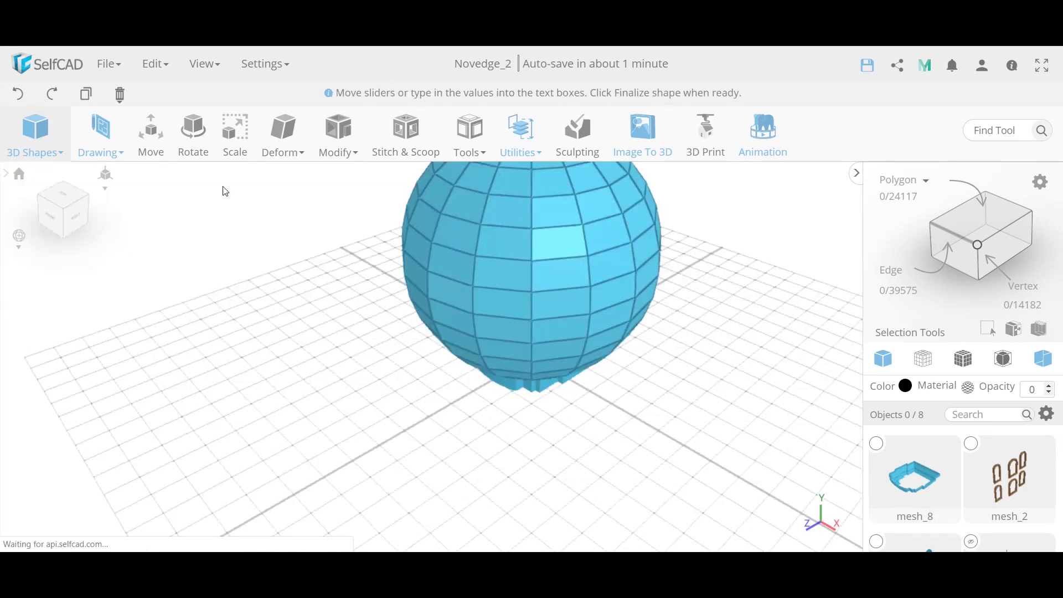
scroll(896, 492, down, 3)
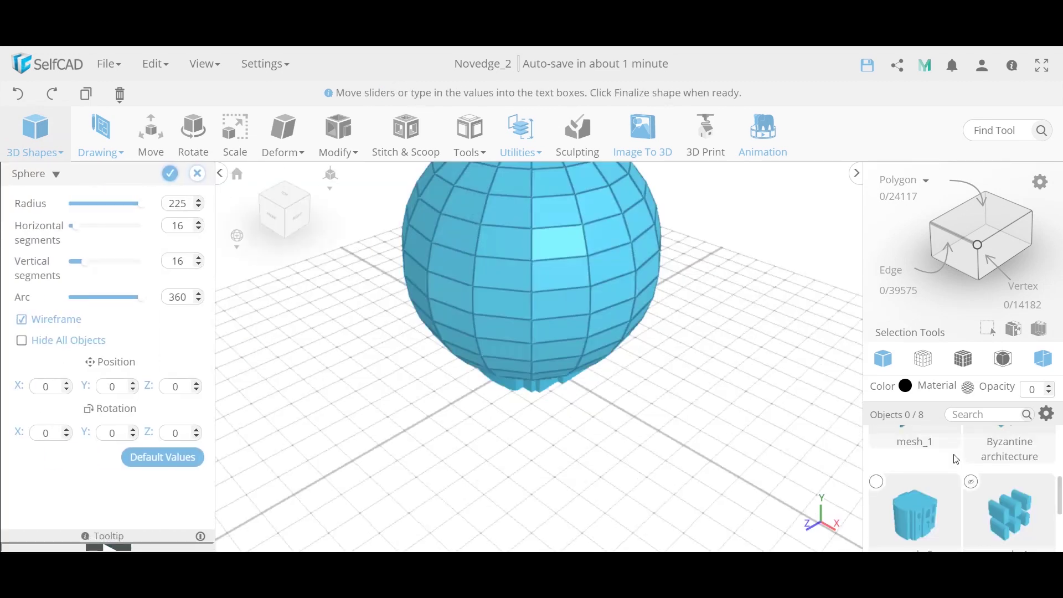
click(896, 492)
mouse_move(449, 302)
right_down()
mouse_move(463, 274)
mouse_move(439, 309)
right_up()
double_click(178, 205)
text(100)
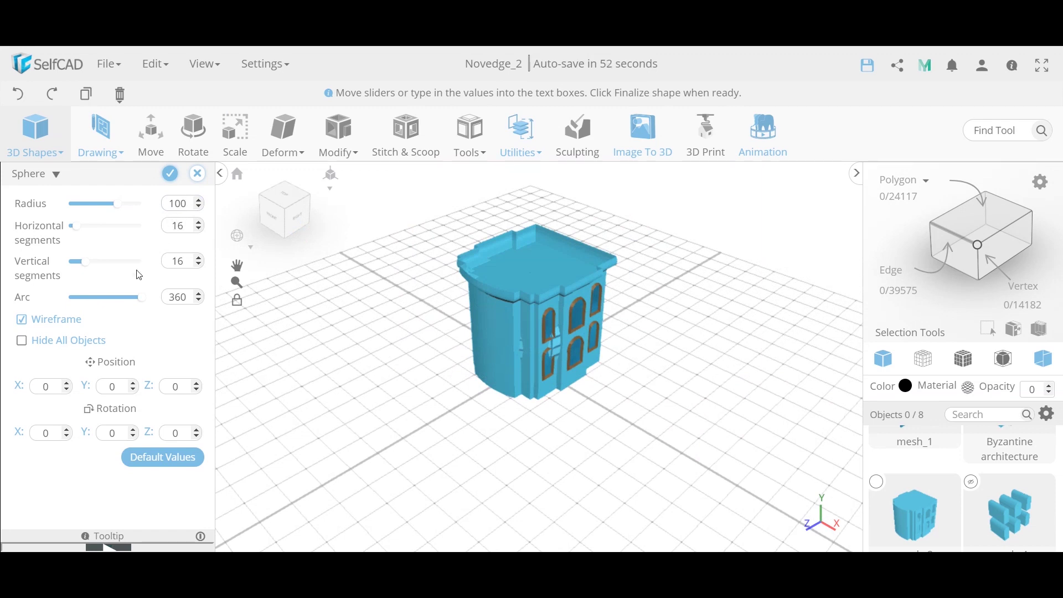
click(169, 174)
Raise the sphere to about Y 97 so its upper part rises above the roof as a dome
drag(330, 304, 467, 289)
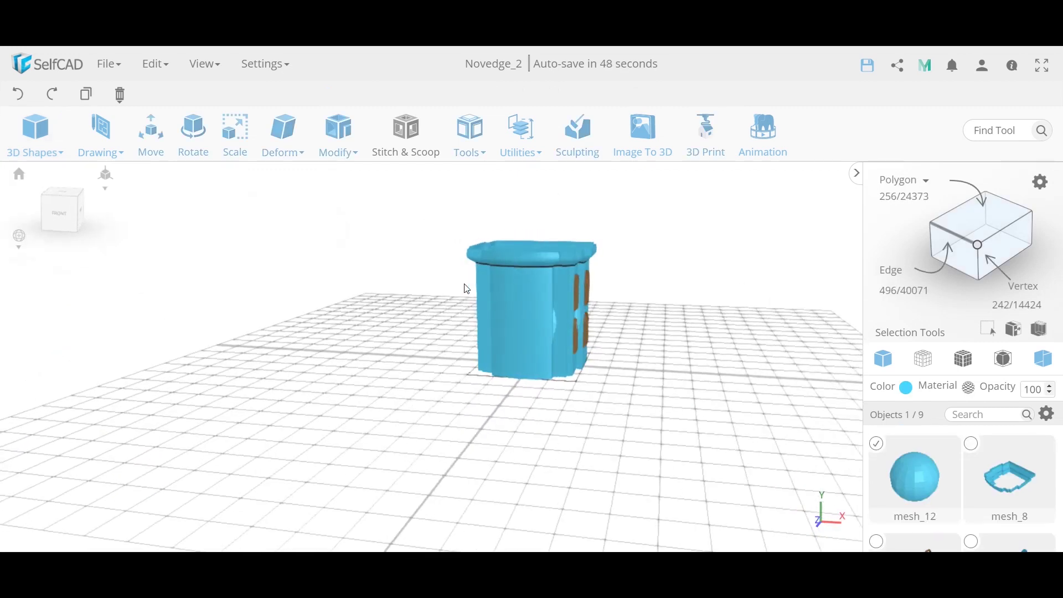
click(150, 136)
click(197, 174)
click(151, 135)
drag(533, 314, 534, 263)
right_drag(498, 327, 719, 378)
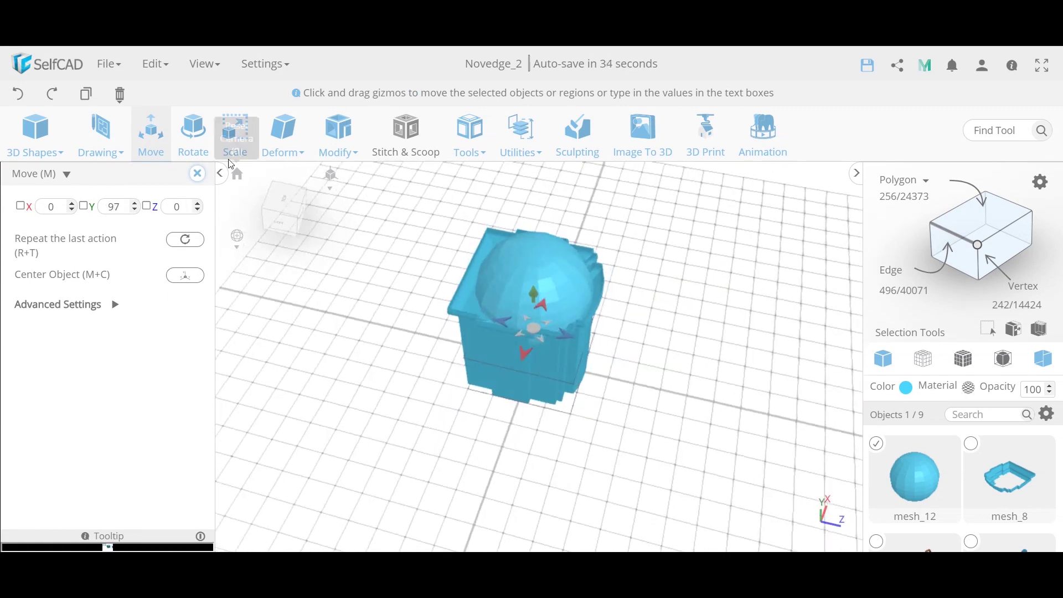
Scale the dome sphere down so it fits within the roof molding
click(236, 133)
drag(527, 288, 490, 300)
right_drag(491, 300, 615, 324)
Raise the scaled sphere to about Y 139.58 so the dome stands higher above the molding
click(151, 133)
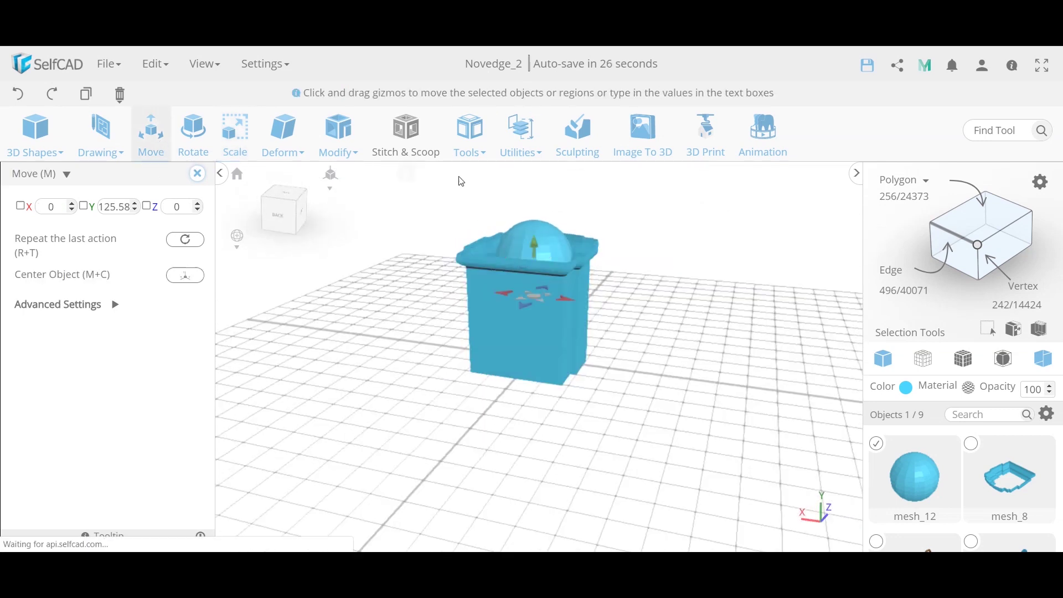
drag(535, 247, 534, 229)
right_drag(492, 254, 758, 283)
right_drag(352, 277, 449, 258)
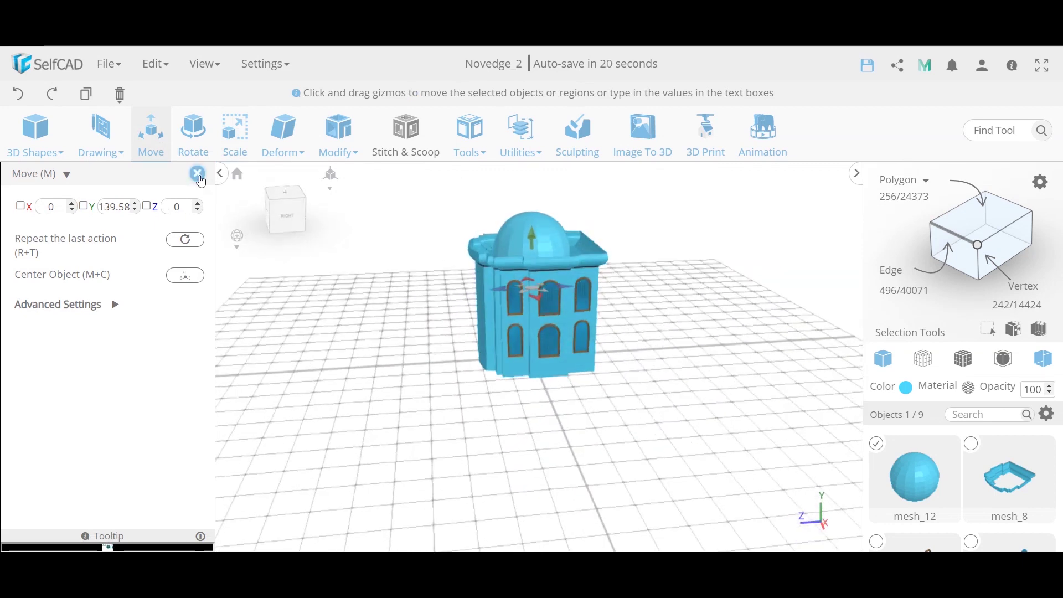
click(197, 173)
Turn on Loop selection for faces and select two vertical face strips of the dome, skipping one between them
scroll(569, 224, up, 2)
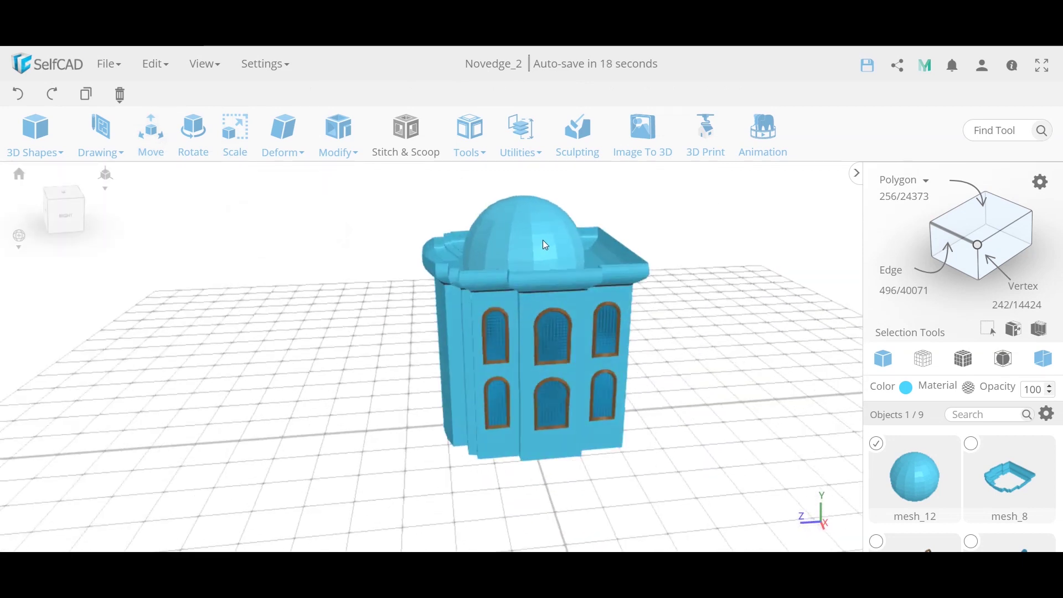
click(901, 201)
click(1046, 185)
click(192, 261)
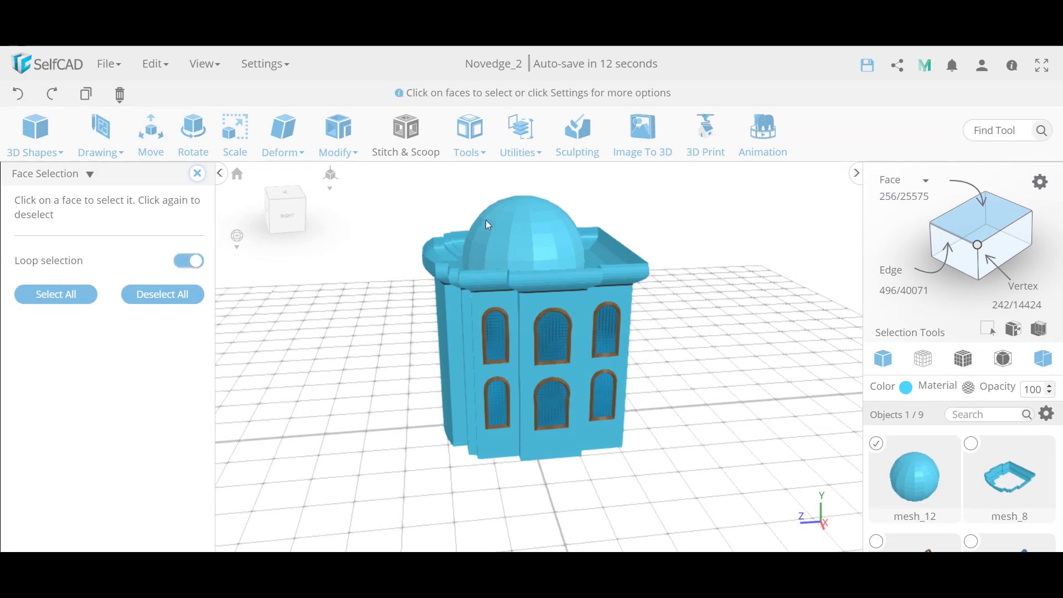
click(526, 224)
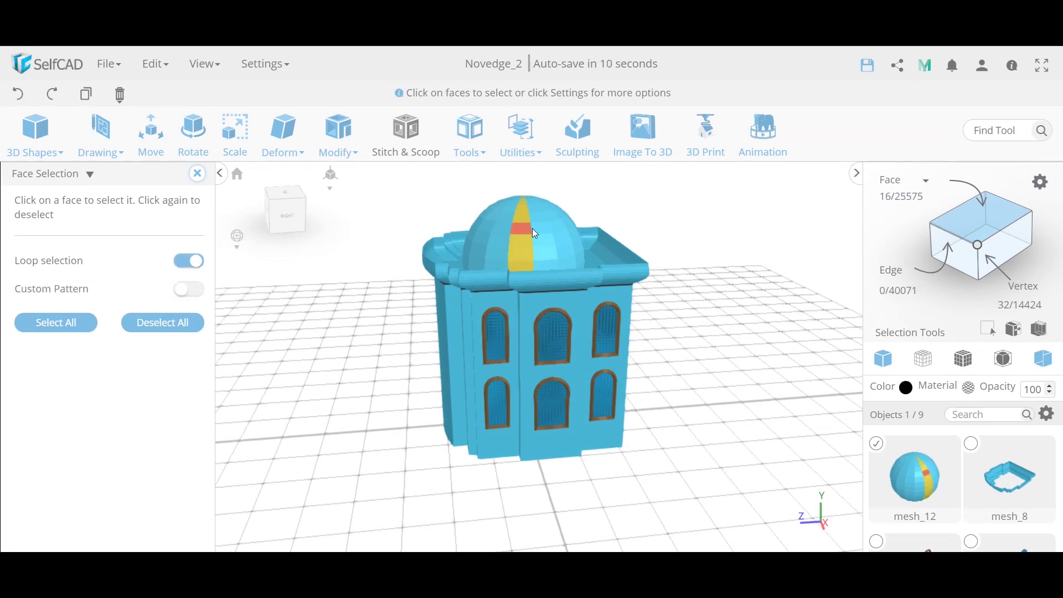
click(555, 222)
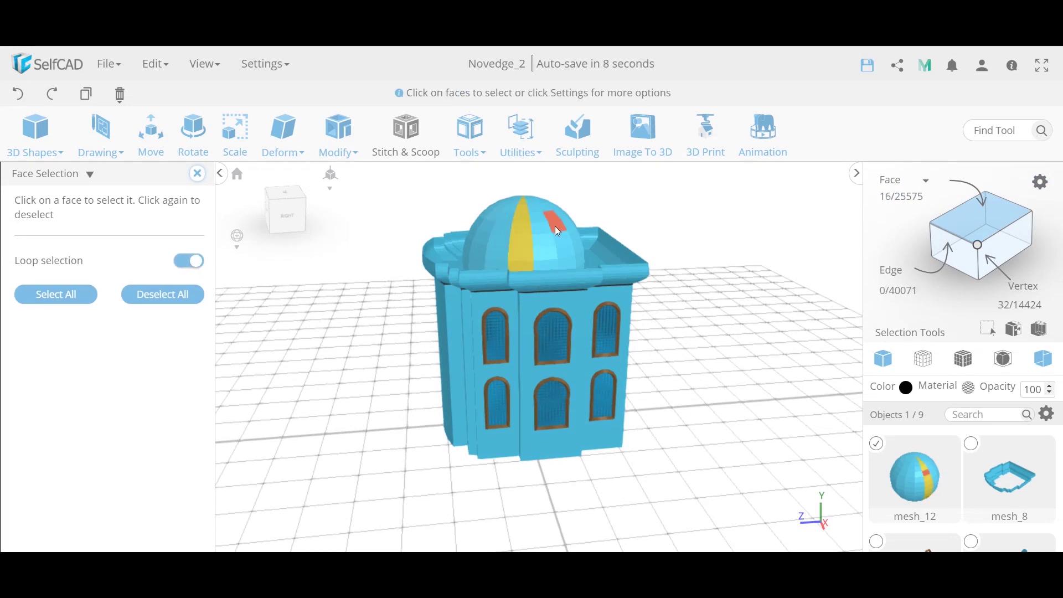
Add every other remaining vertical face strip around the dome to the selection and finish selecting faces
drag(726, 305, 566, 346)
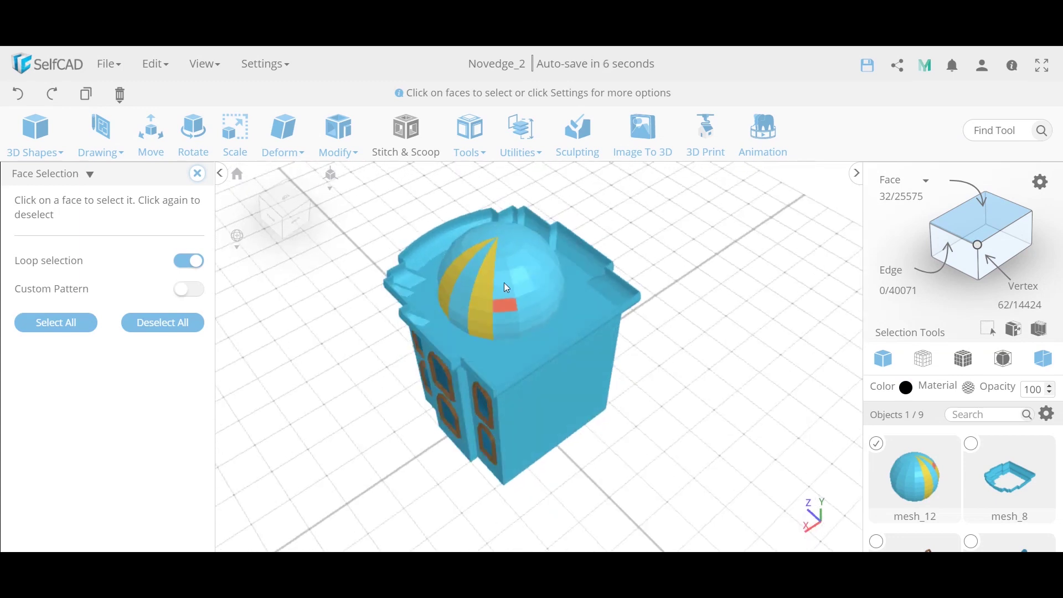
click(520, 277)
drag(572, 289, 523, 377)
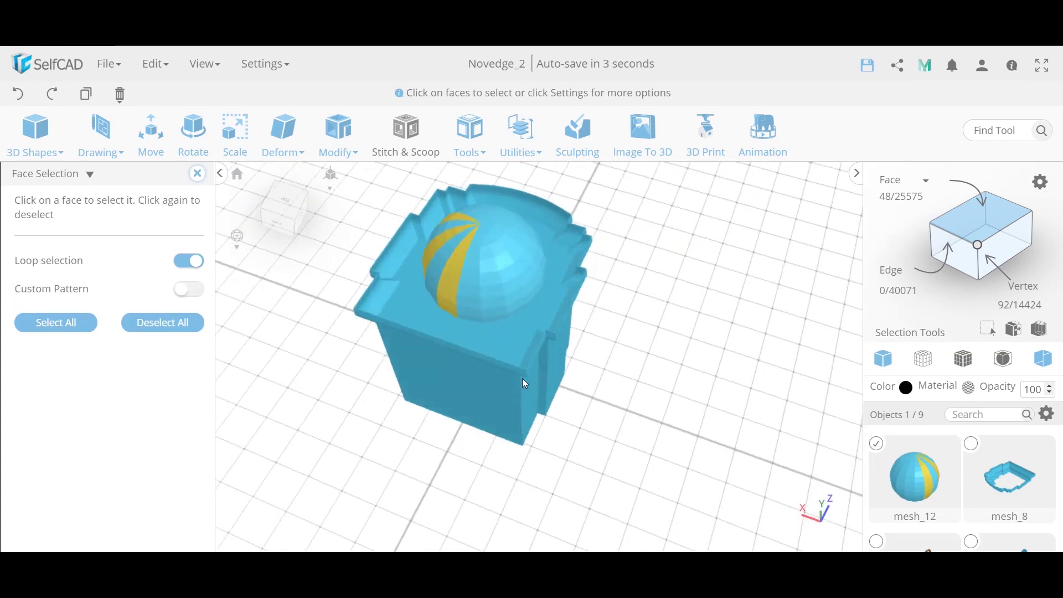
click(489, 272)
drag(685, 328, 510, 298)
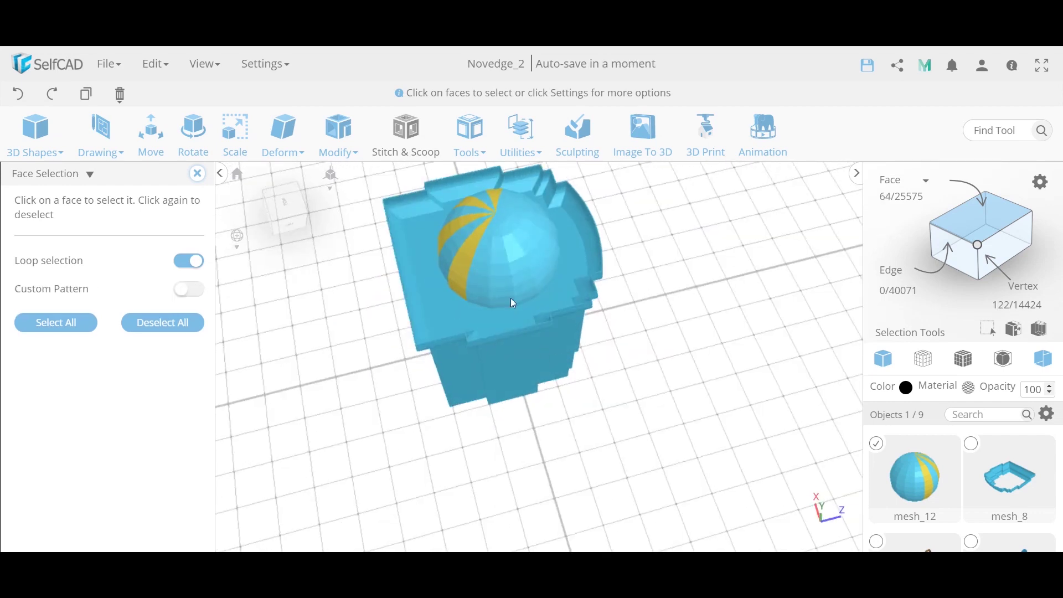
click(496, 254)
drag(496, 255, 576, 333)
click(527, 330)
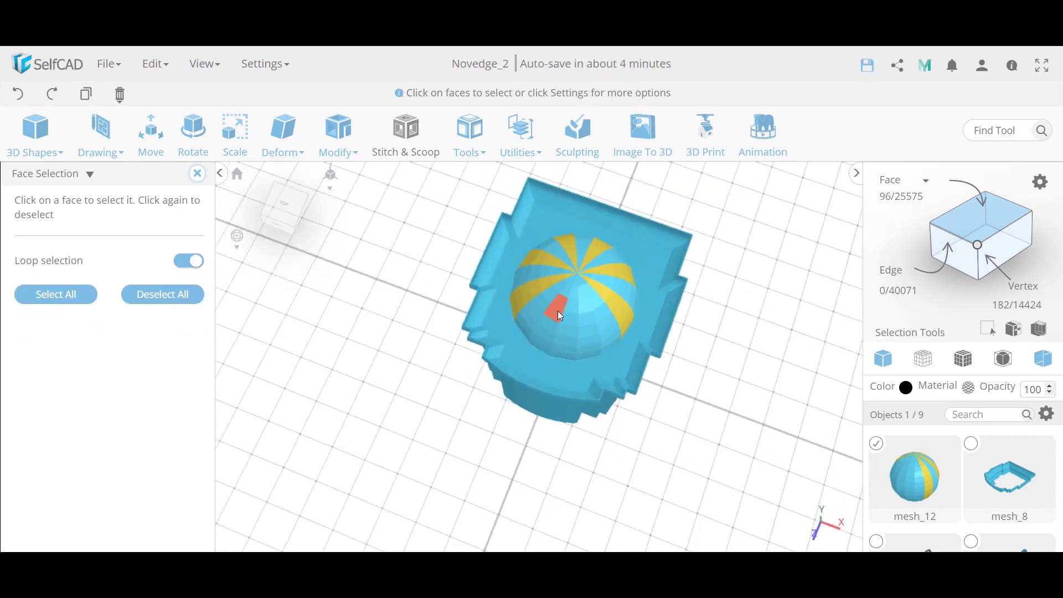
click(557, 311)
click(584, 313)
drag(586, 317, 380, 337)
click(196, 177)
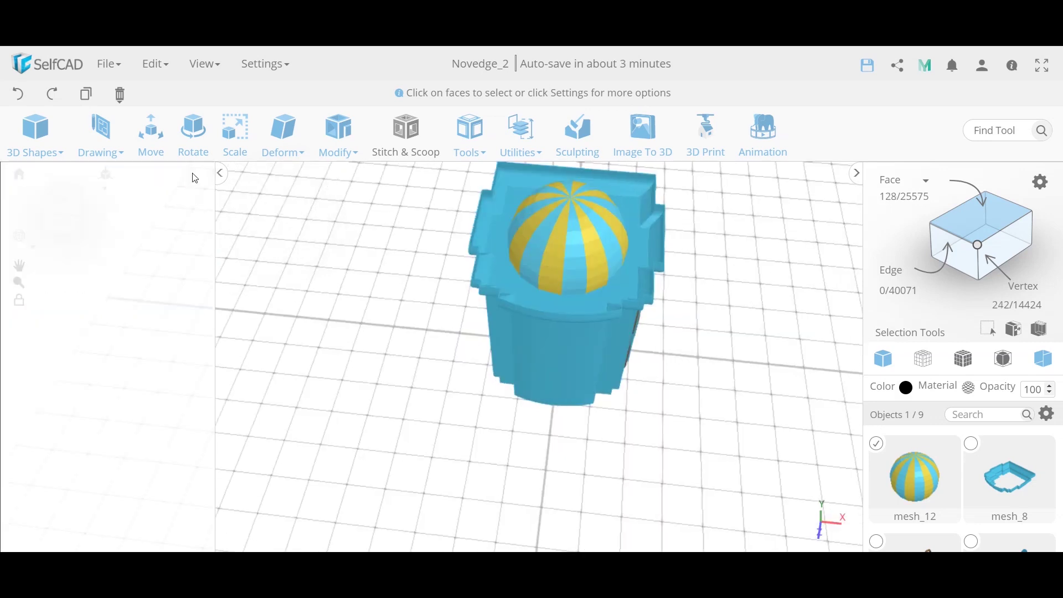
Start an Extrusion of the selected dome strips and set its amount to -10
click(355, 174)
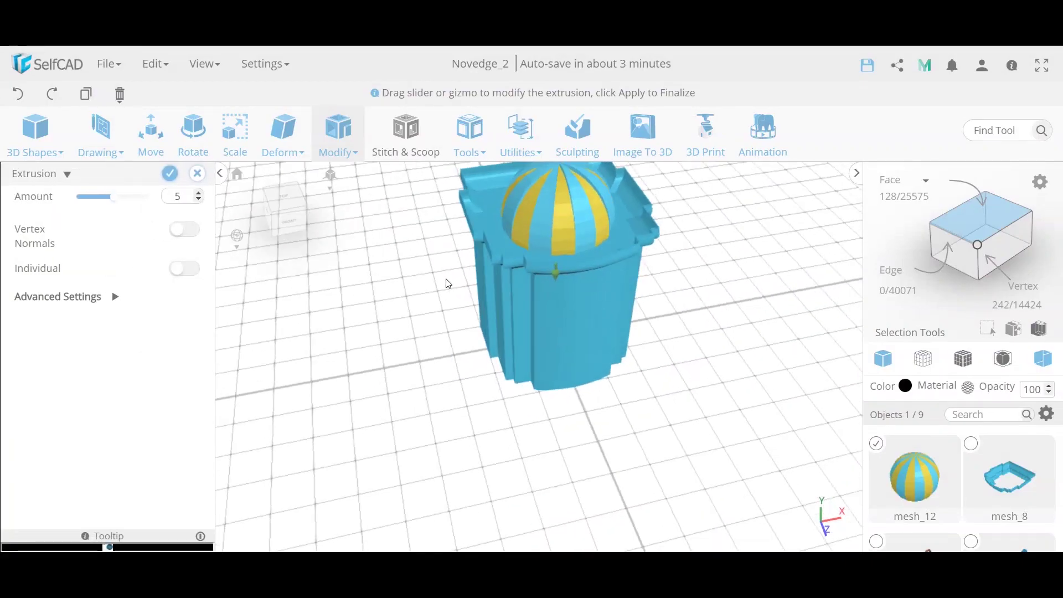
drag(321, 285, 373, 300)
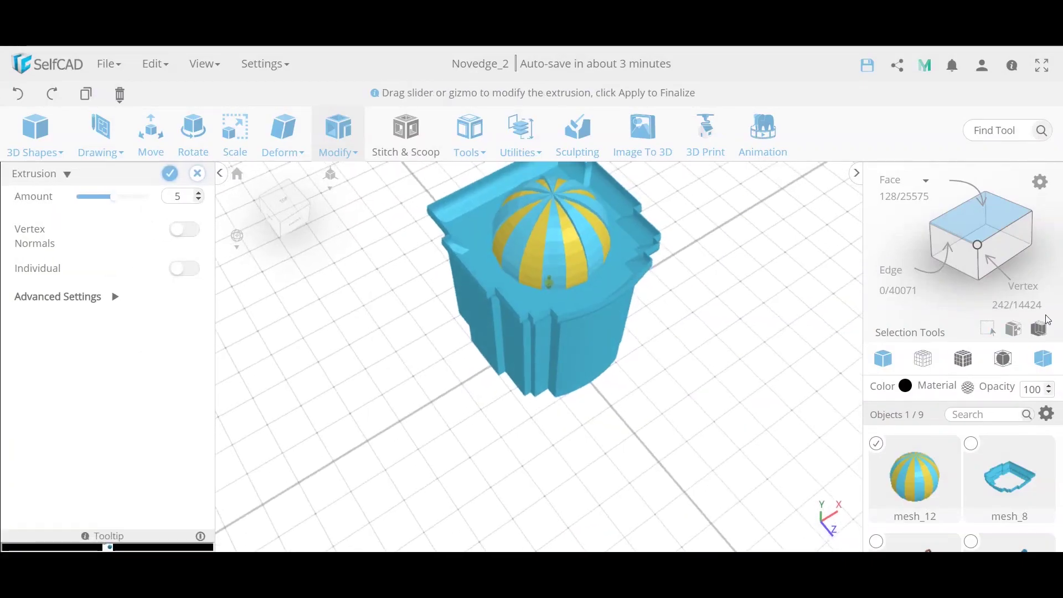
drag(459, 304, 513, 242)
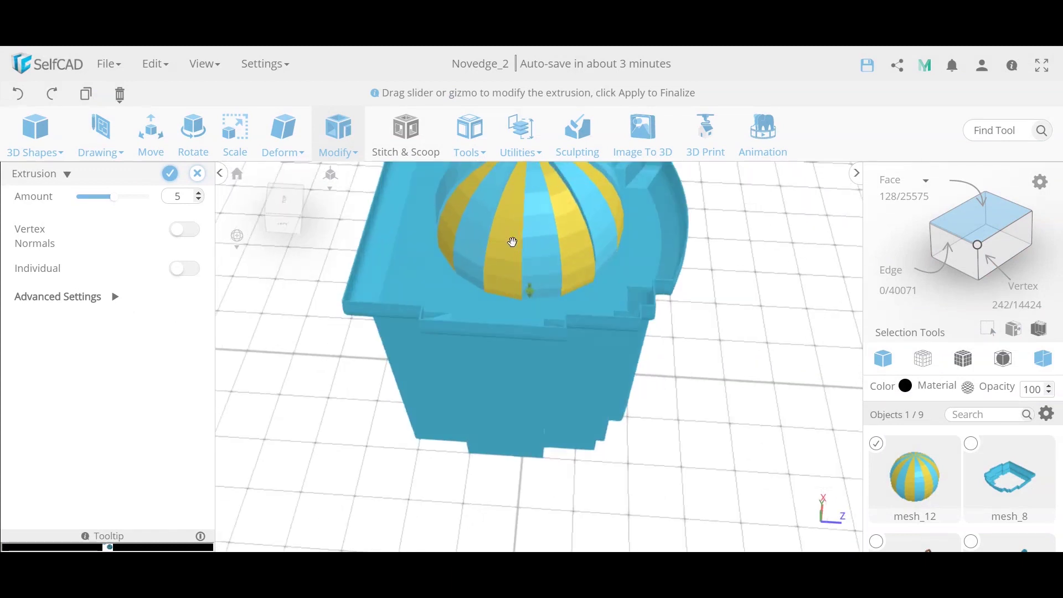
drag(330, 288, 266, 266)
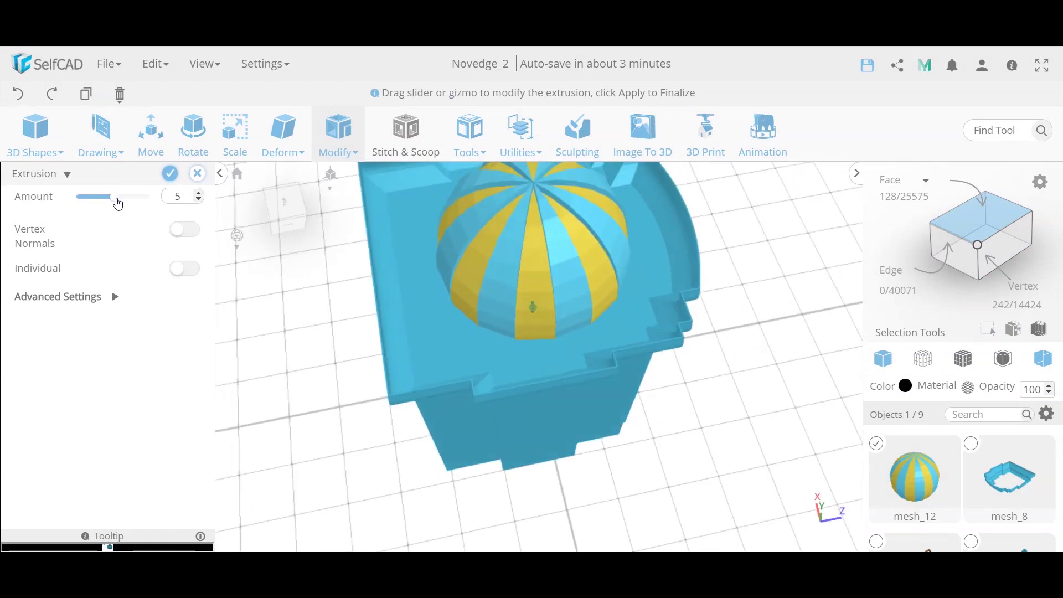
drag(119, 201, 113, 205)
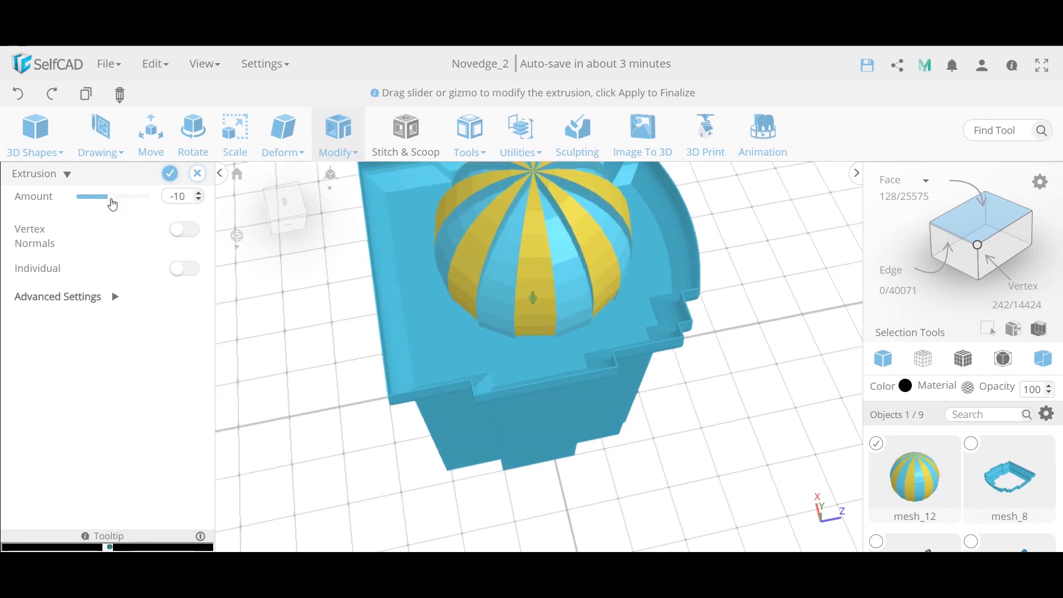
Compare the Vertex Normals, Individual and Connect Neighbors extrusion options on the dome, leaving only Vertex Normals on
click(186, 230)
mouse_move(360, 304)
mouse_down()
mouse_move(467, 304)
mouse_move(377, 300)
mouse_up()
click(188, 269)
drag(242, 280, 346, 290)
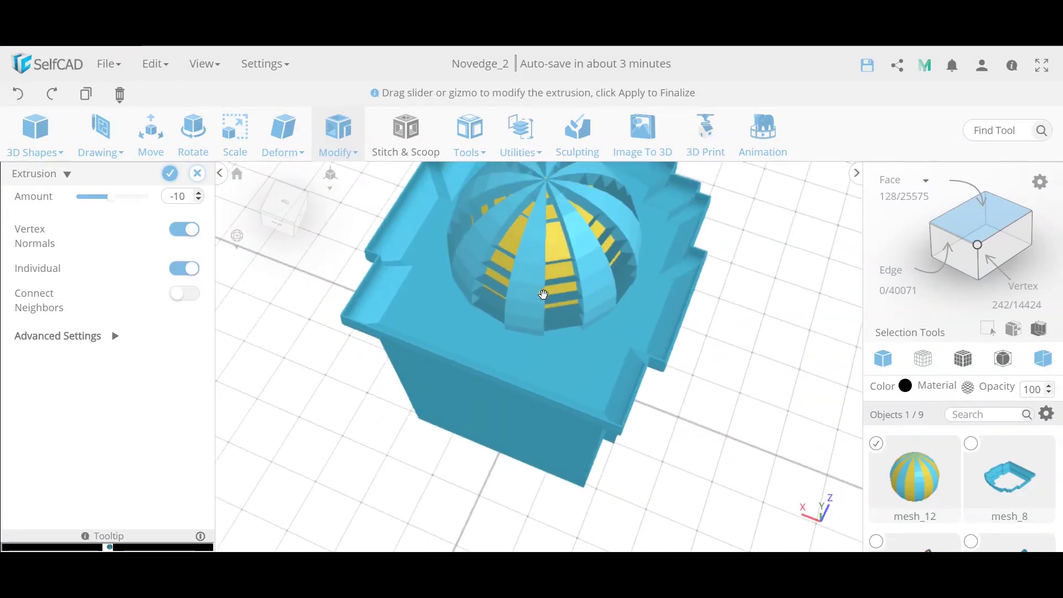
click(186, 296)
drag(260, 304, 170, 296)
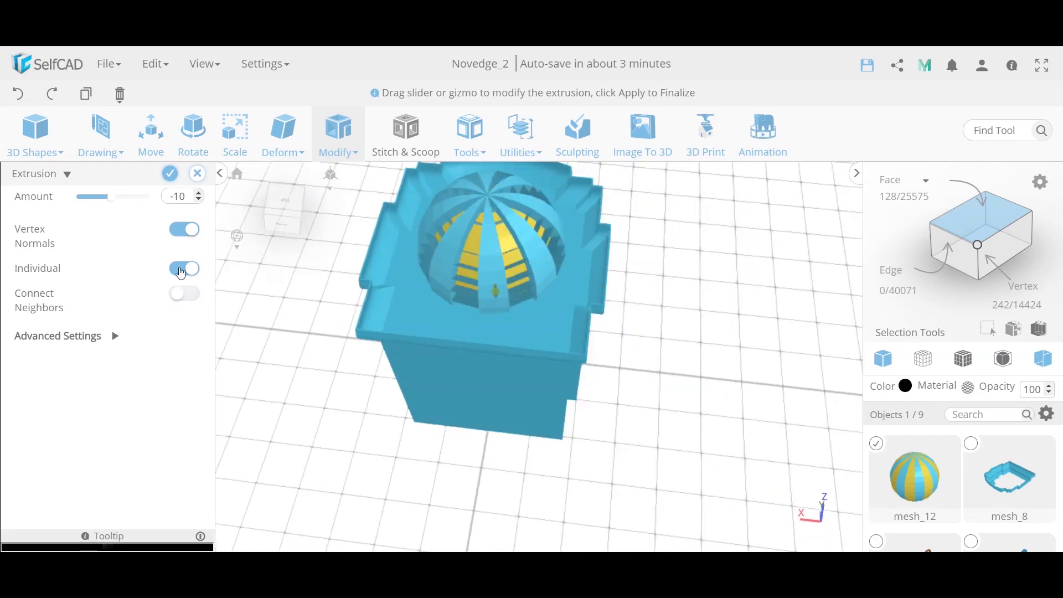
click(183, 269)
click(184, 232)
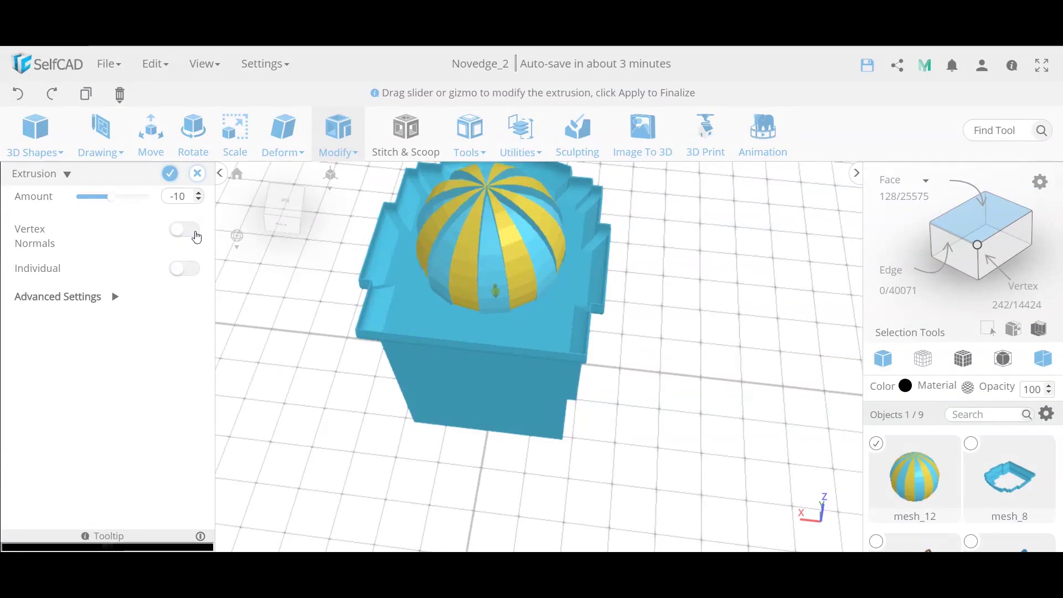
click(197, 237)
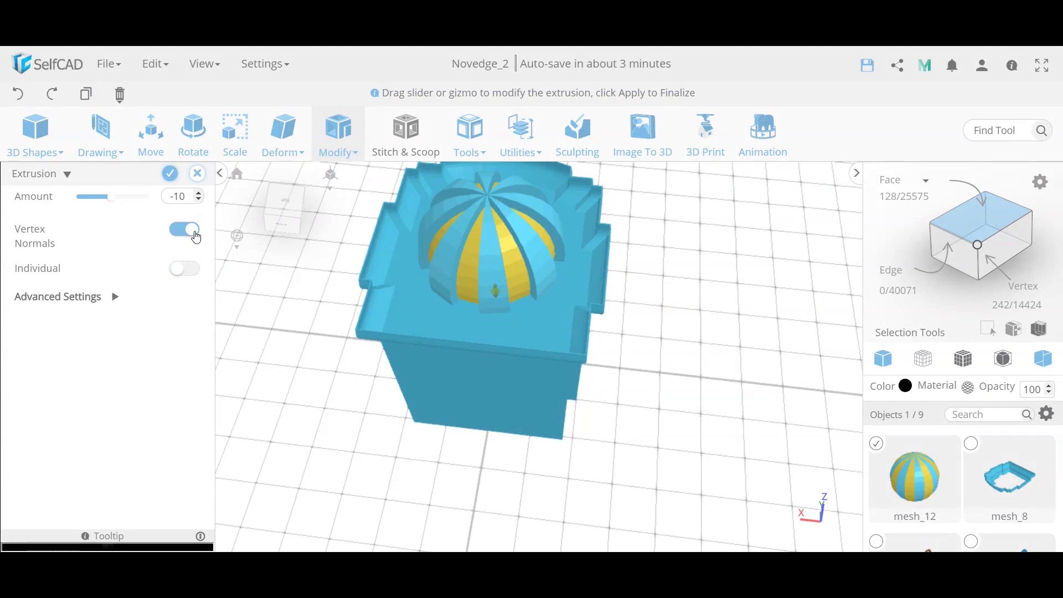
Try the dome strip extrusion at an amount of 10 with Vertex Normals off and on, and discard the extrusion
double_click(183, 196)
text(10)
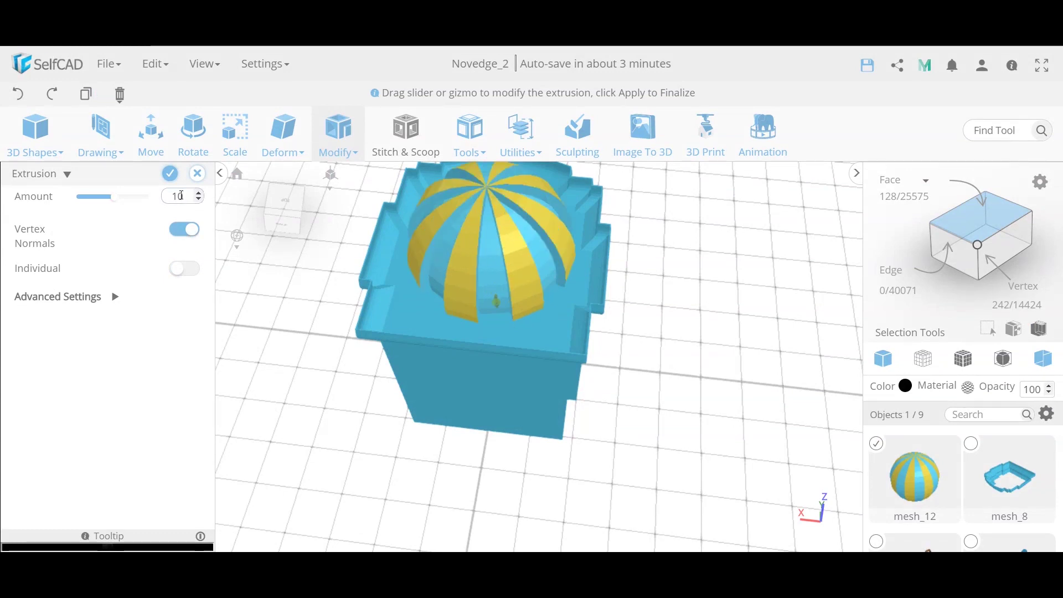
click(181, 238)
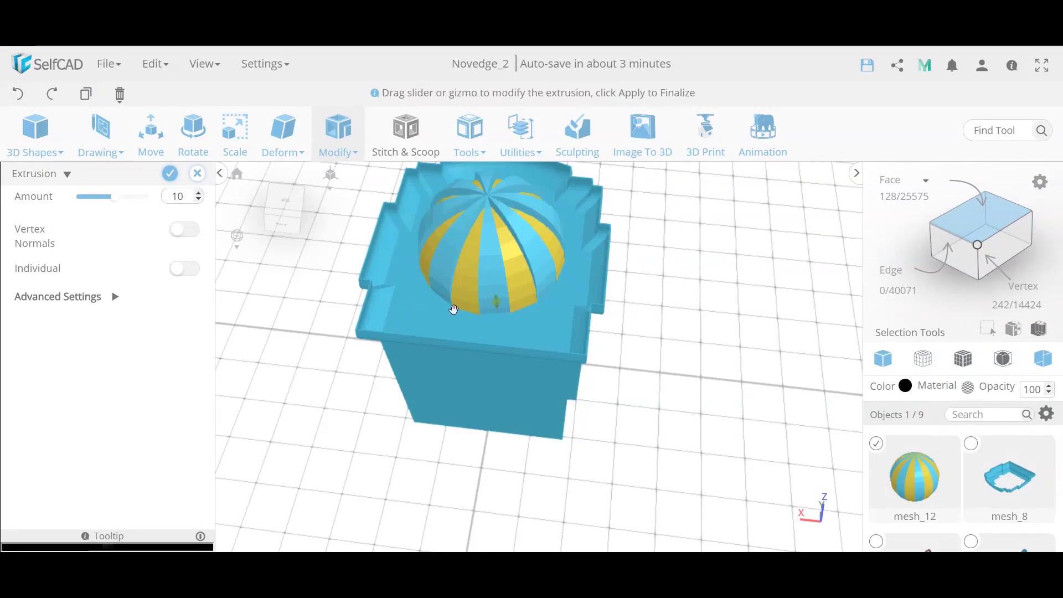
drag(344, 344, 437, 298)
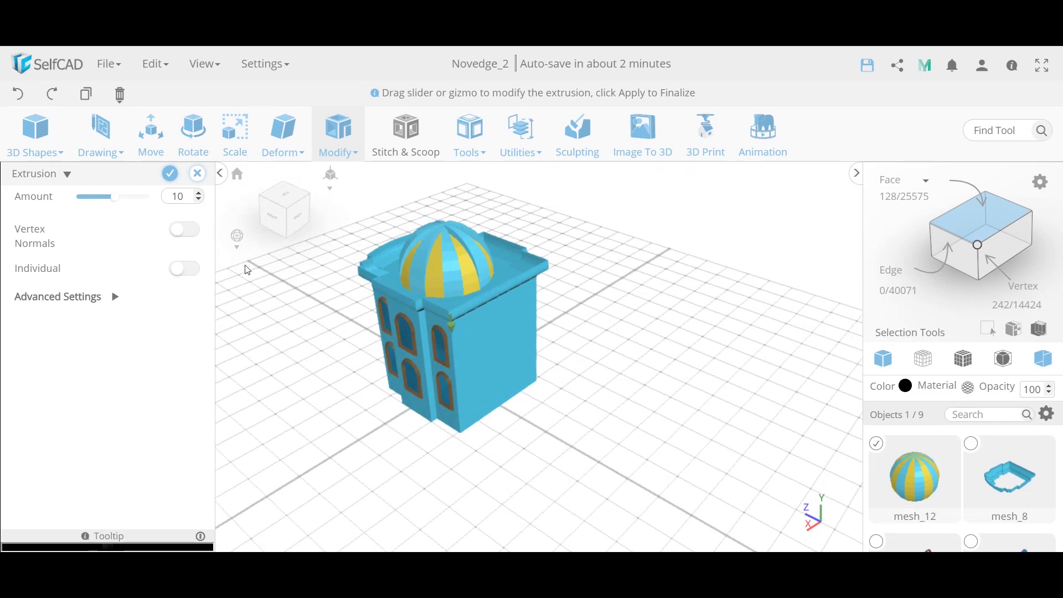
scroll(413, 292, up, 4)
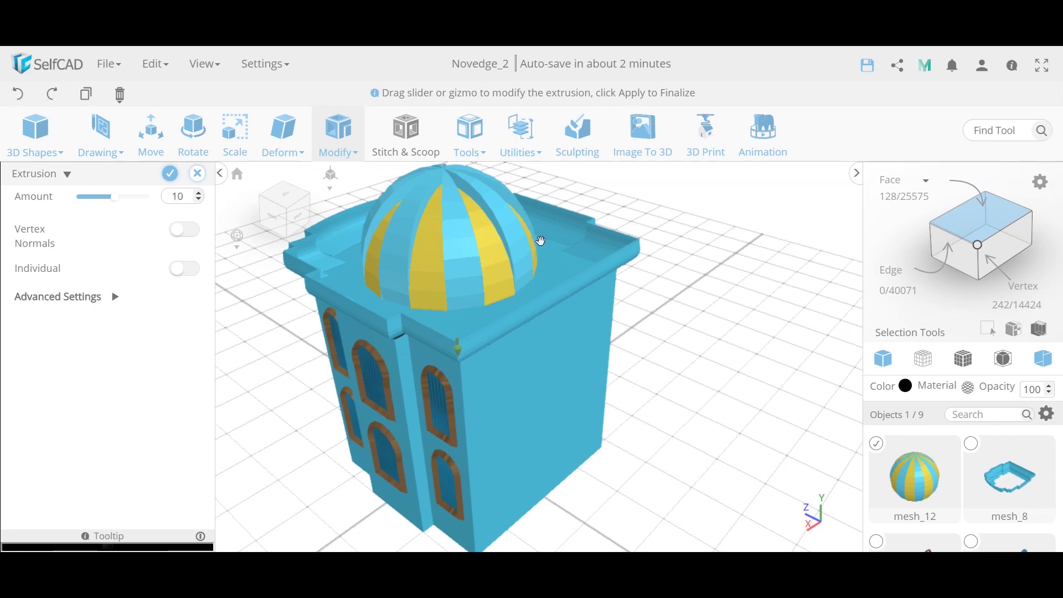
click(187, 232)
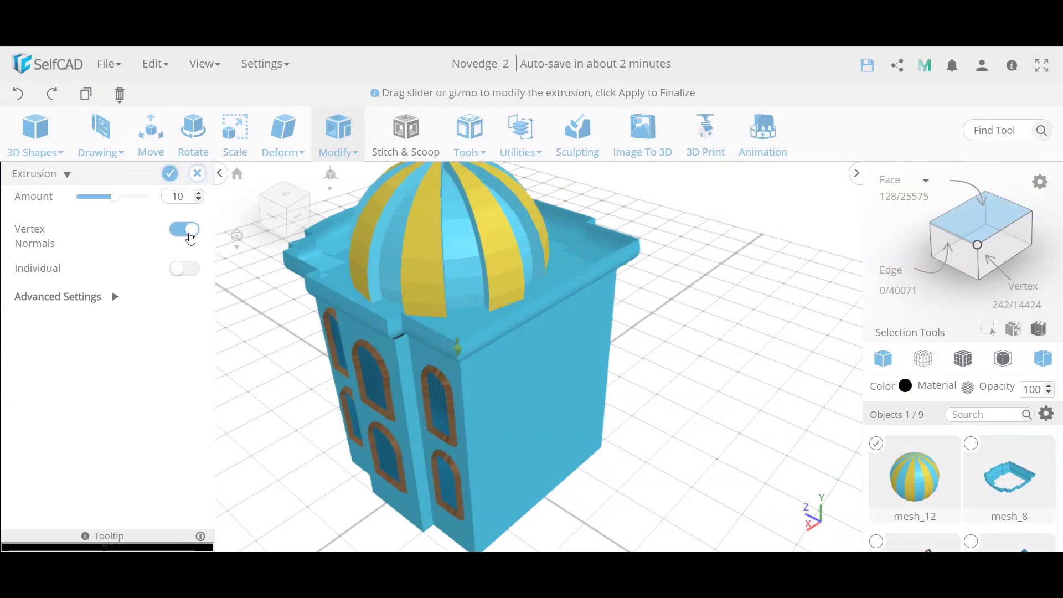
click(198, 173)
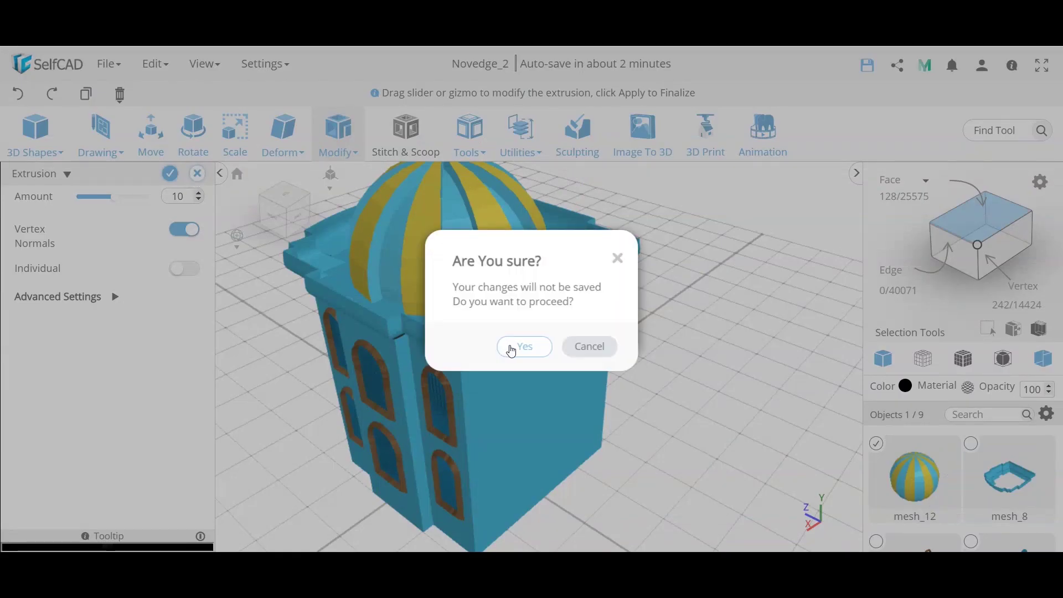
click(511, 347)
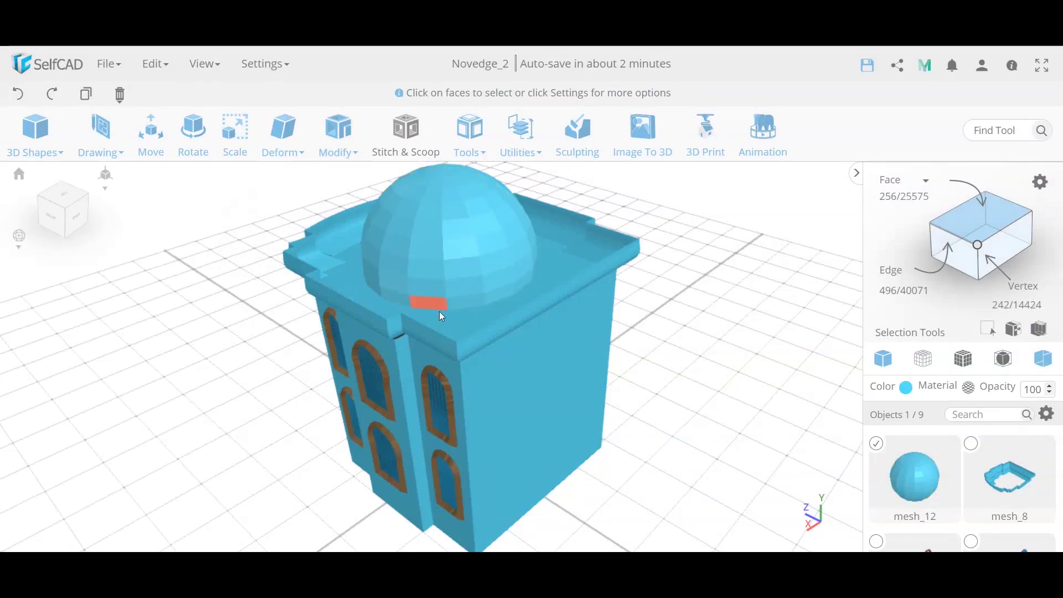
Turn on Loop selection with a Custom Pattern of select 1, skip 1, and select alternating faces in the dome's bottom and topmost rings
click(1040, 184)
click(198, 262)
drag(425, 308, 458, 303)
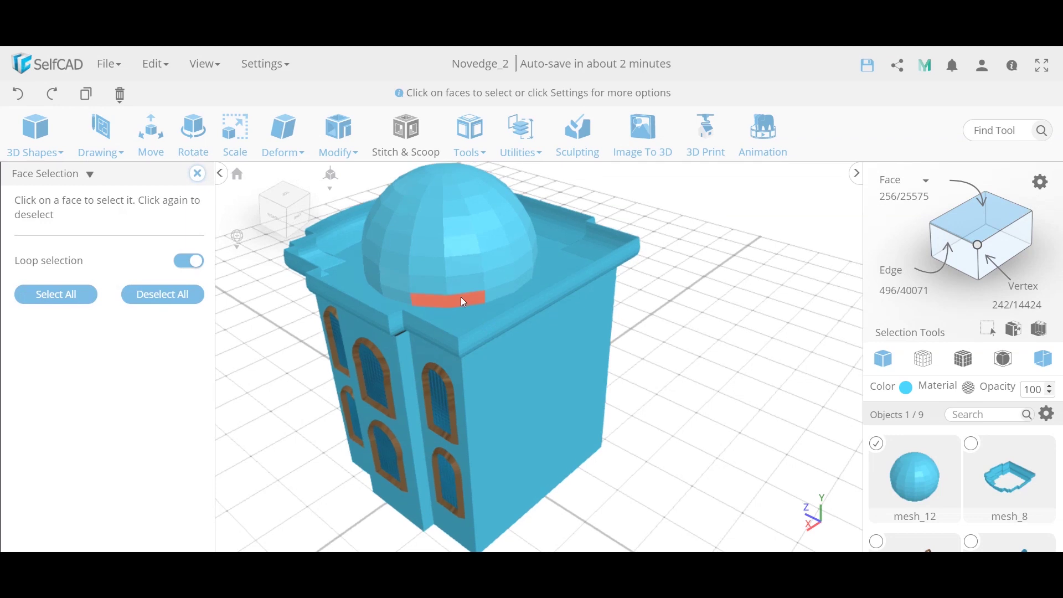
click(460, 297)
click(192, 290)
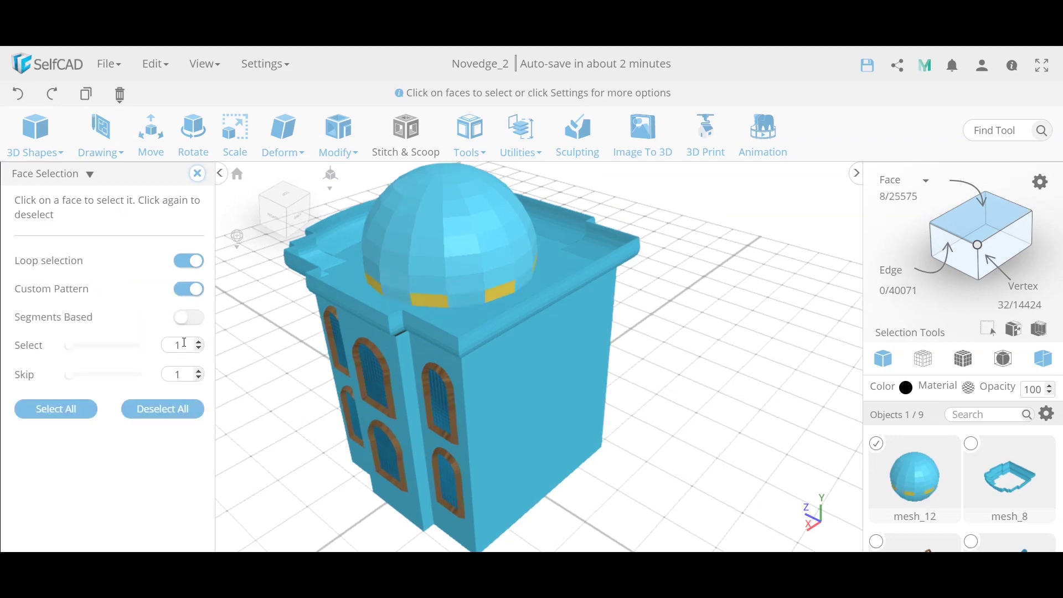
click(447, 180)
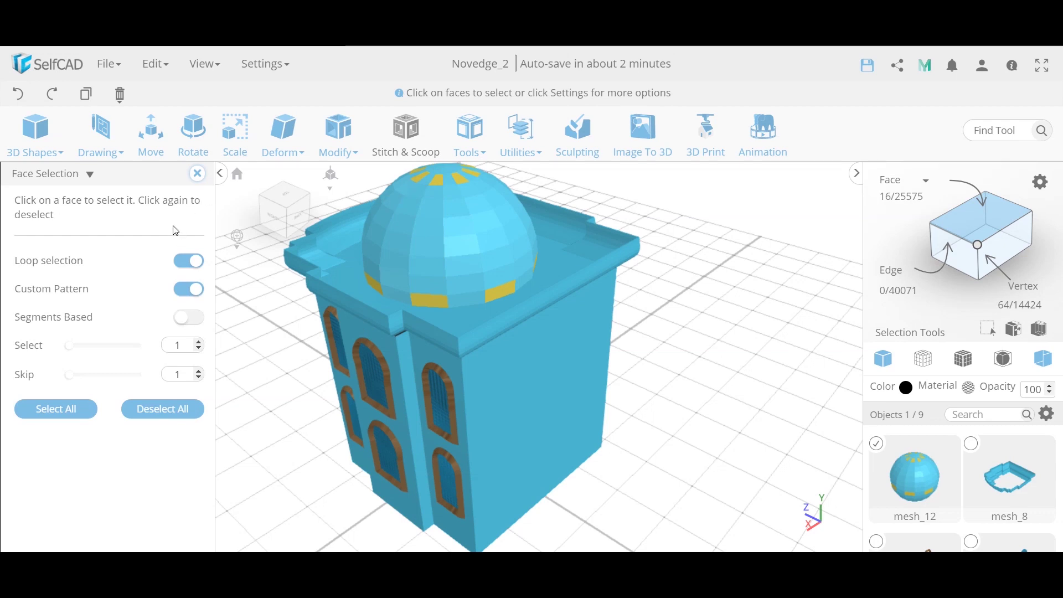
Turn off Custom Pattern and fill in four consecutive alternating vertical strips between the selected ring faces of the dome
click(432, 285)
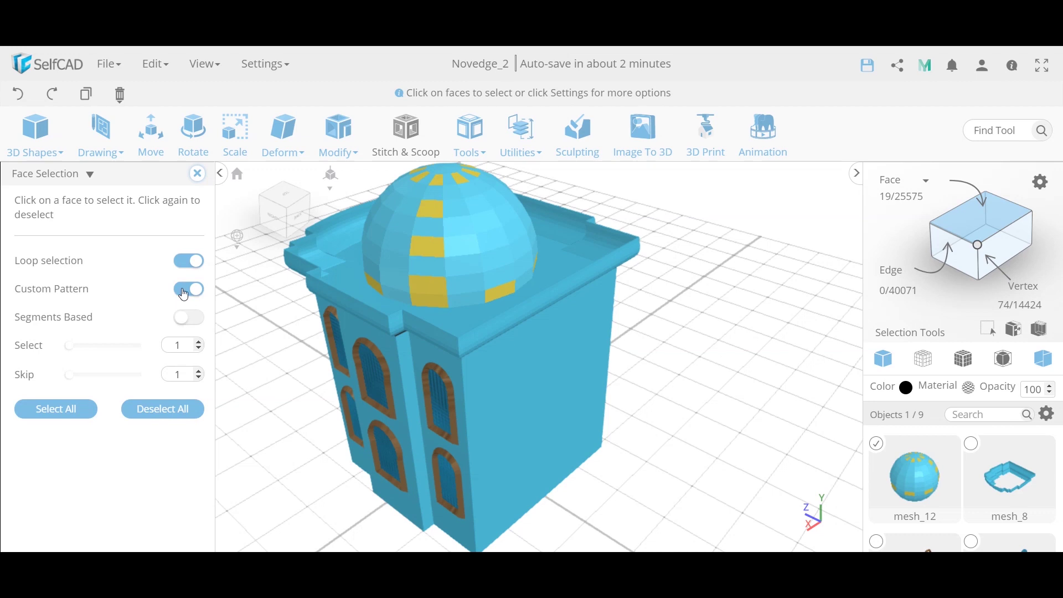
click(183, 289)
drag(676, 416, 667, 437)
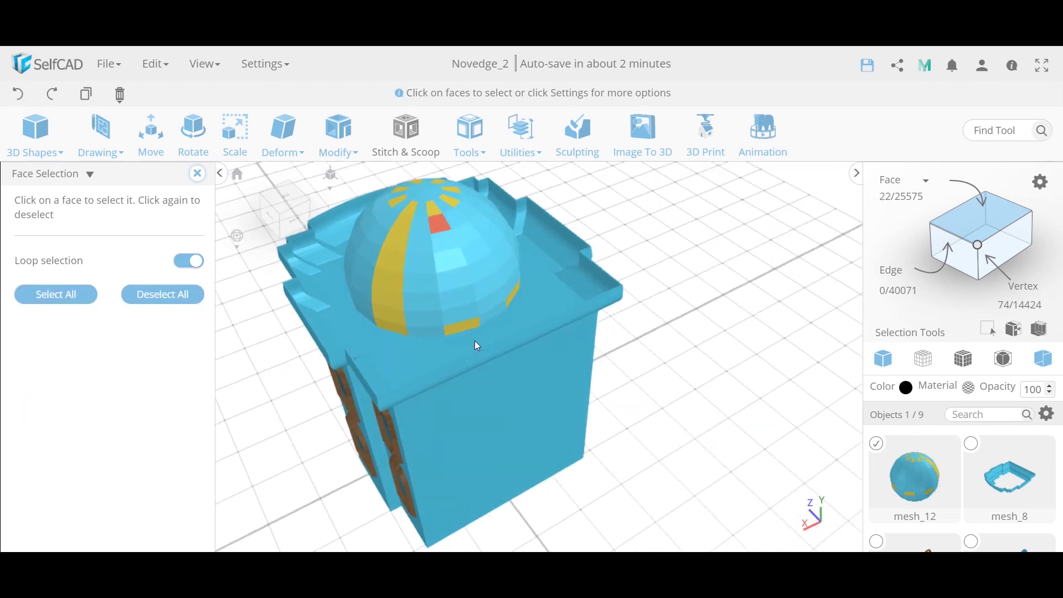
click(457, 314)
drag(712, 385, 616, 444)
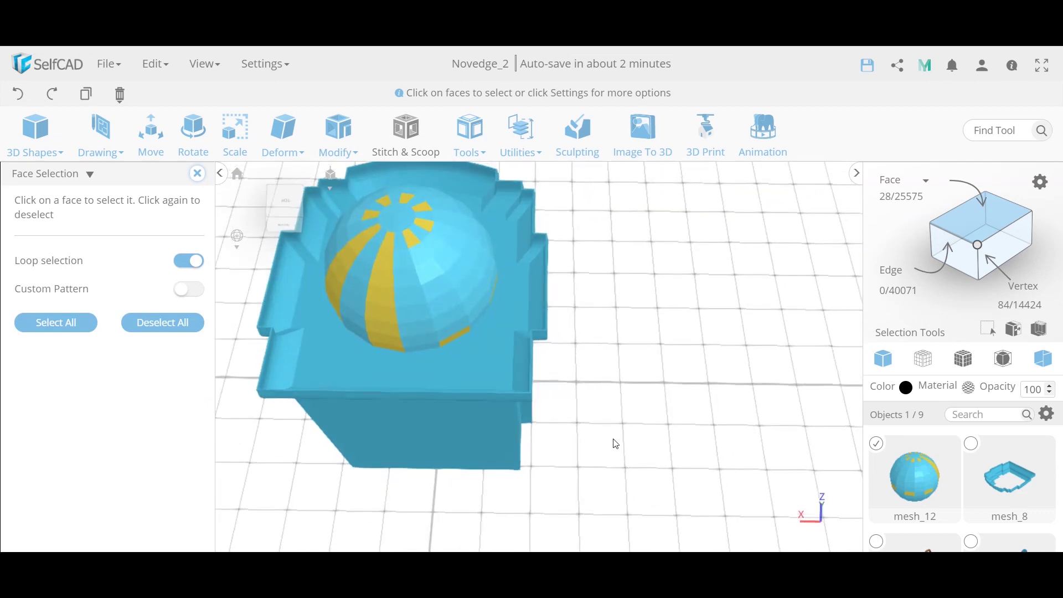
click(455, 335)
drag(759, 435, 620, 436)
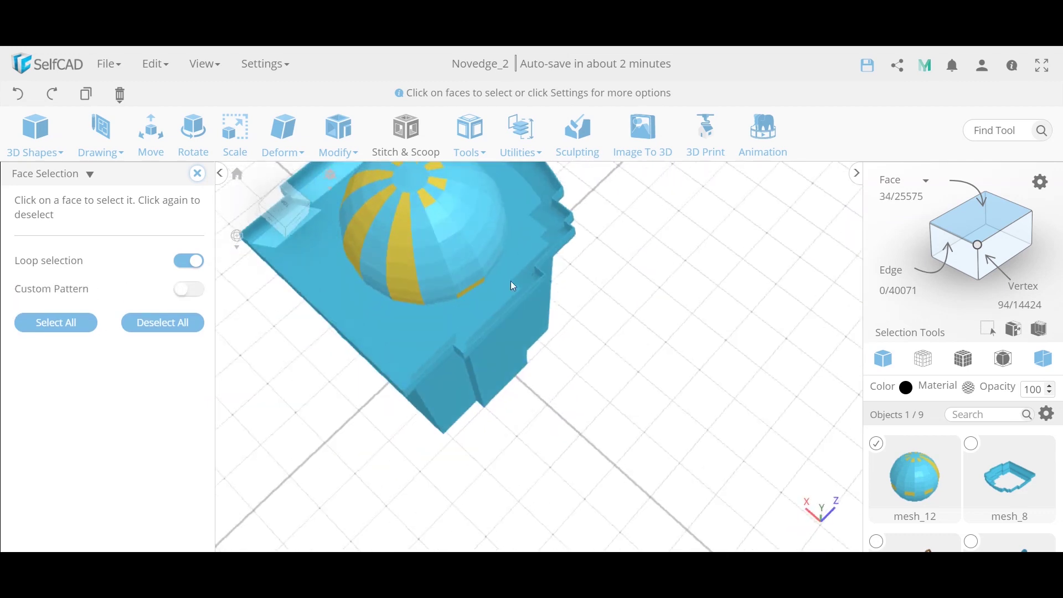
click(476, 282)
Add the remaining four alternating vertical strips of the dome to the selection and finish selecting faces
drag(724, 399, 527, 320)
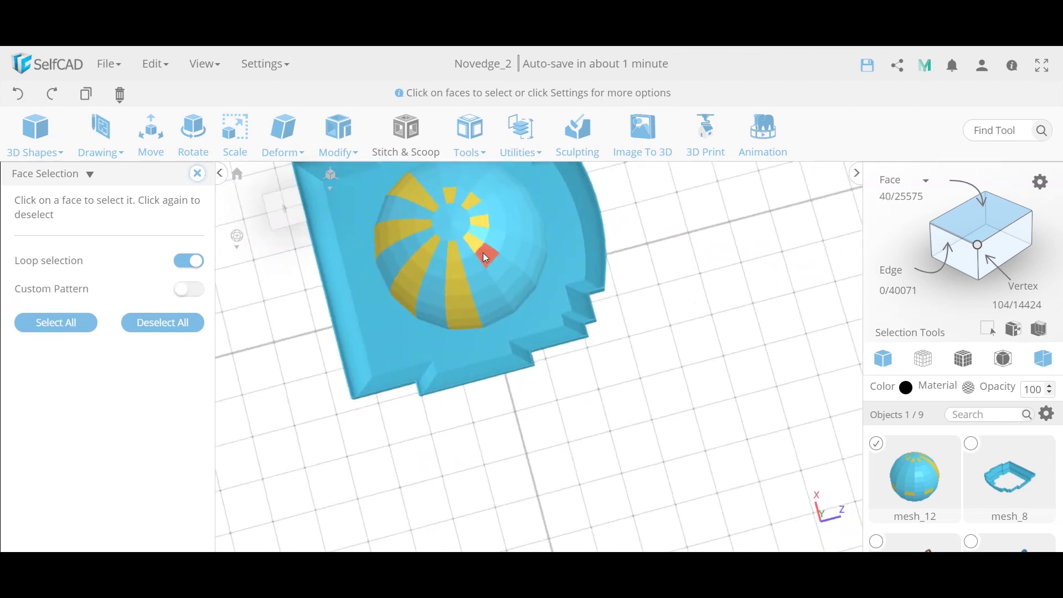
drag(588, 352, 534, 261)
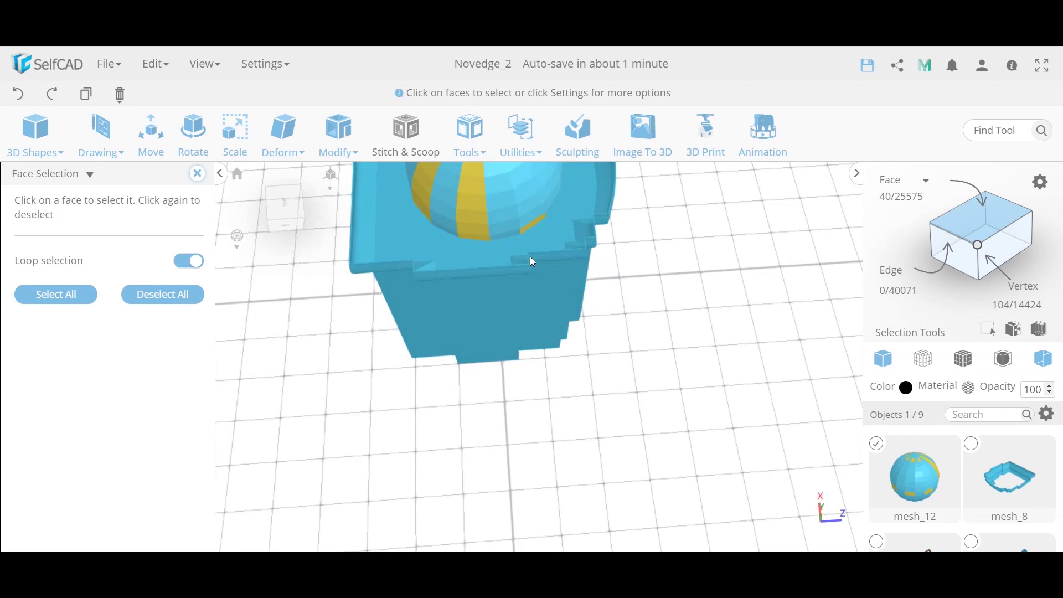
click(526, 224)
drag(664, 294, 716, 344)
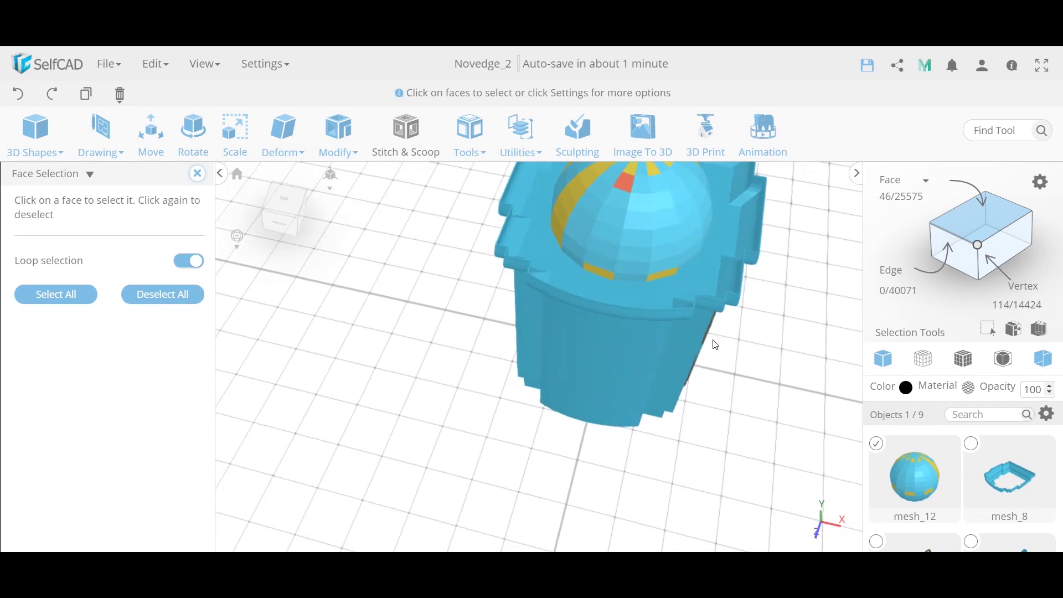
click(607, 271)
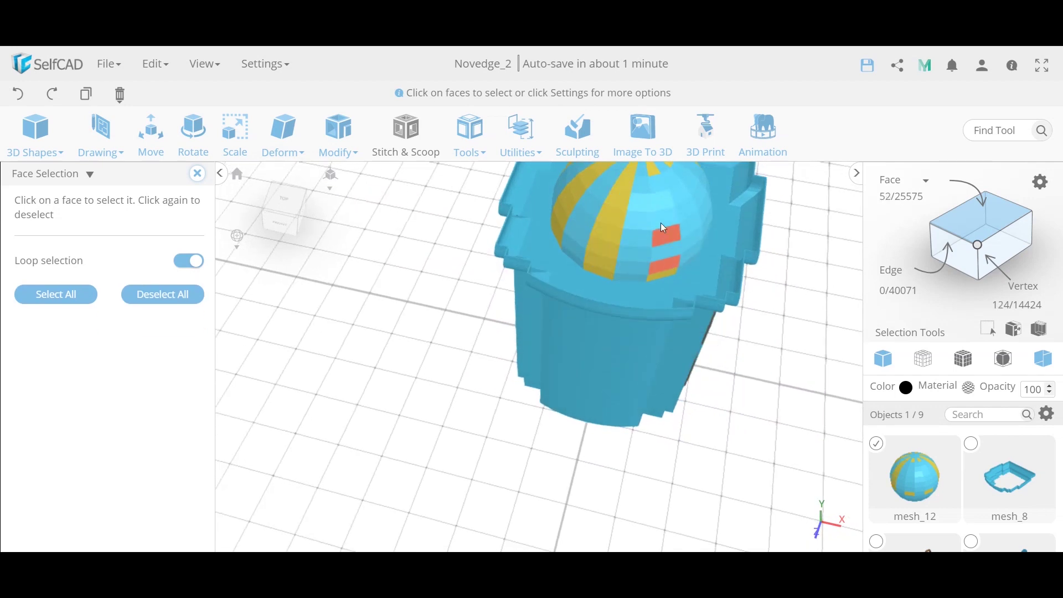
click(658, 190)
drag(788, 315, 699, 342)
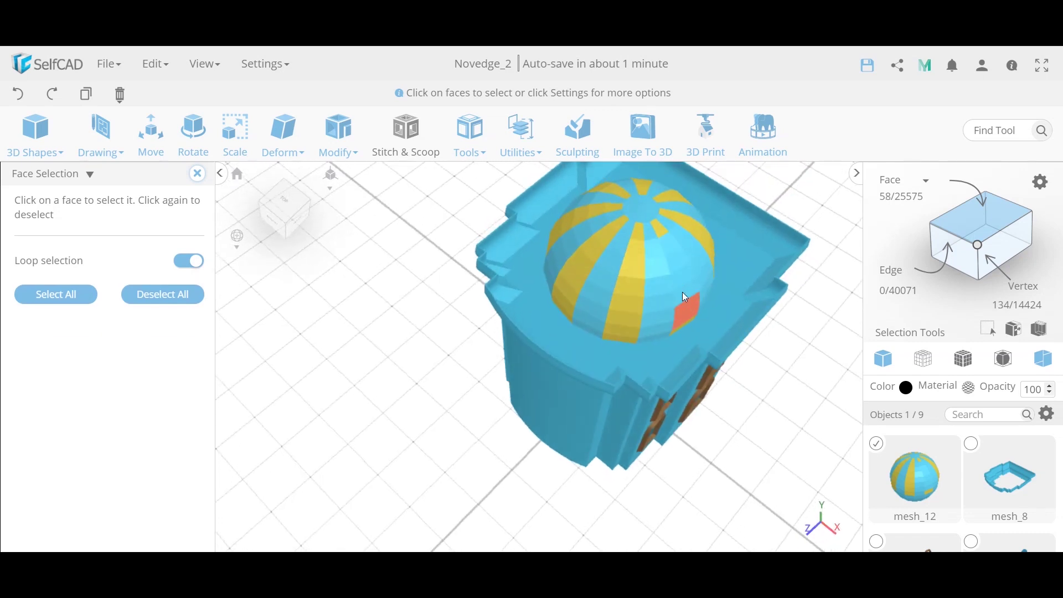
click(666, 250)
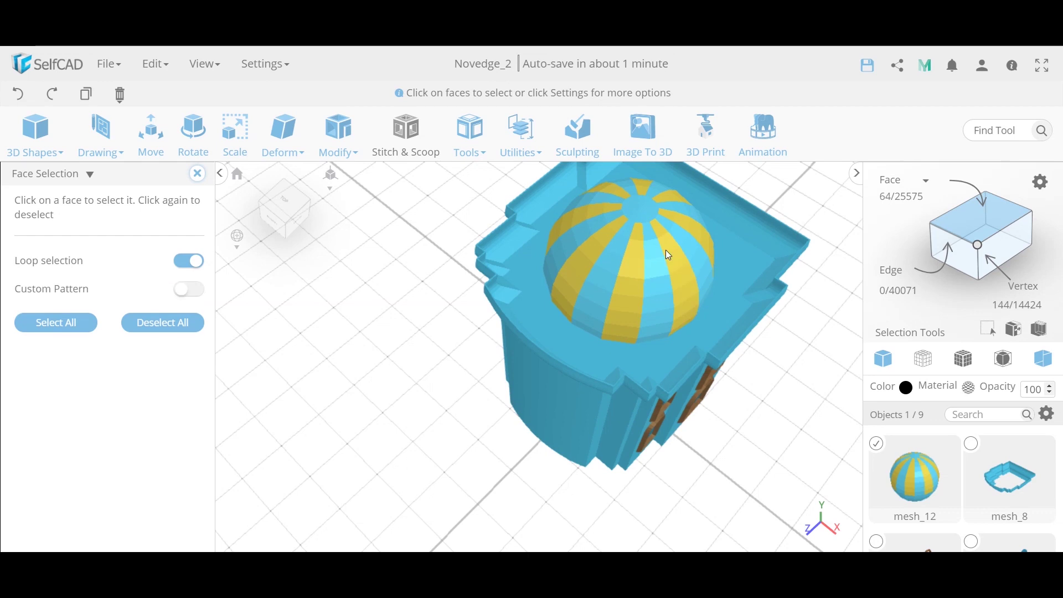
click(198, 174)
Extrude the selected dome strips by an amount of 10 with Vertex Normals turned off
click(339, 150)
click(381, 178)
drag(455, 333, 490, 328)
drag(244, 286, 325, 286)
scroll(298, 311, down, 3)
click(195, 235)
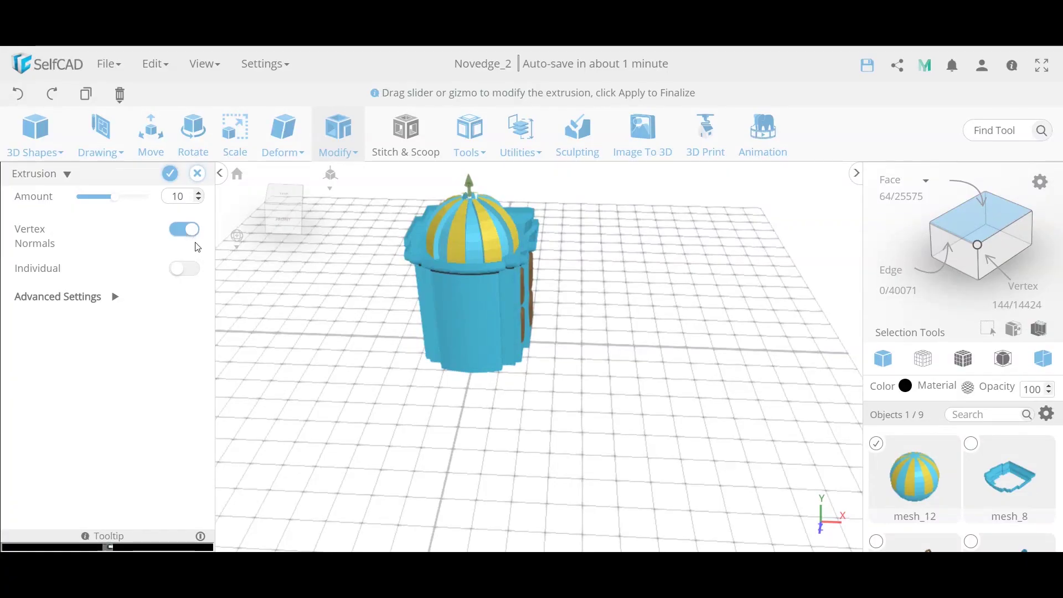
click(189, 242)
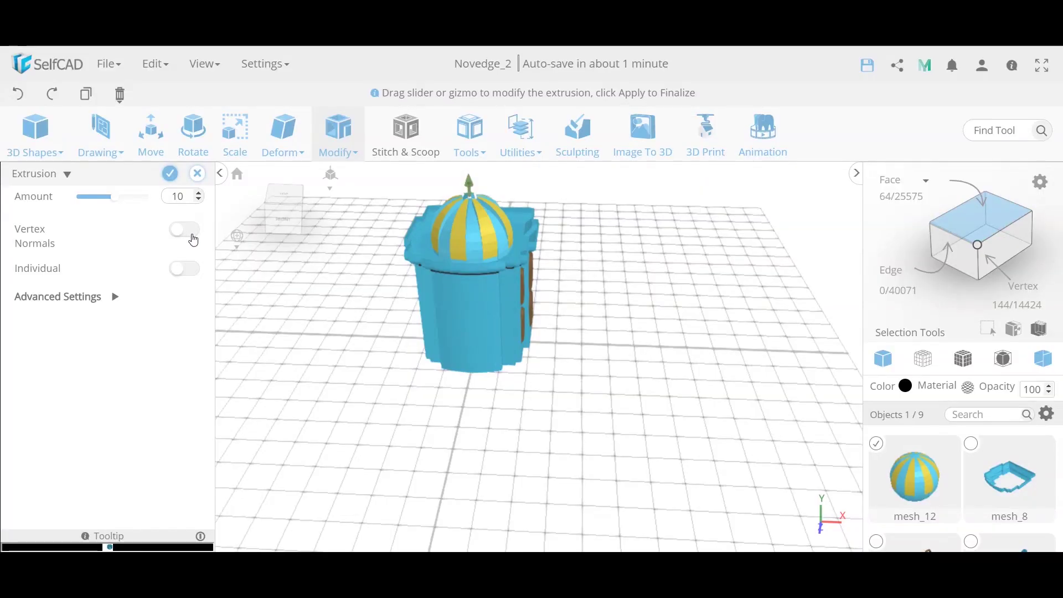
click(193, 239)
mouse_move(346, 306)
mouse_down()
mouse_move(351, 325)
mouse_move(344, 320)
mouse_up()
click(186, 230)
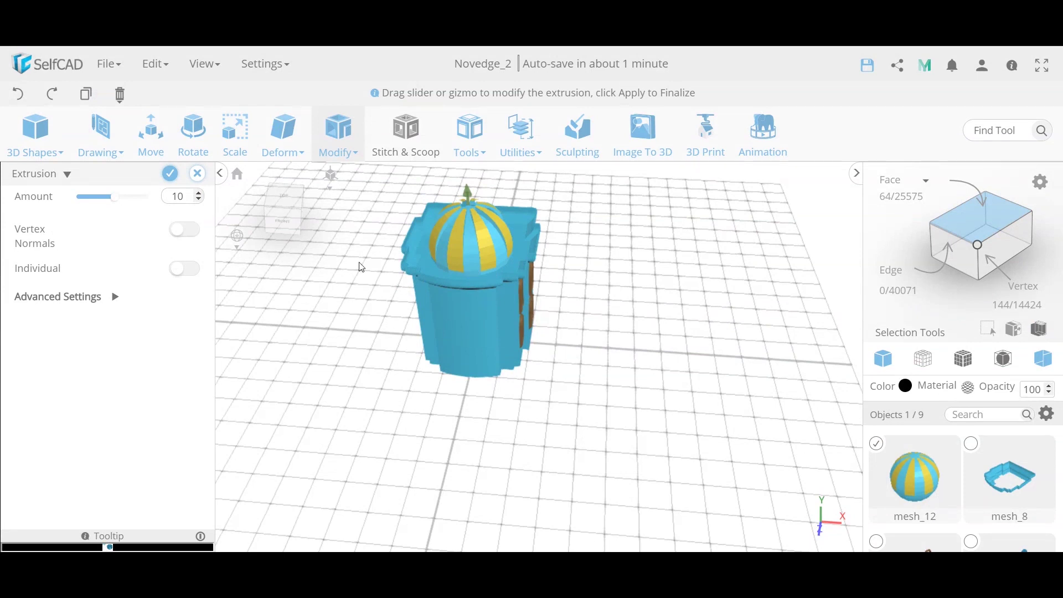
click(170, 174)
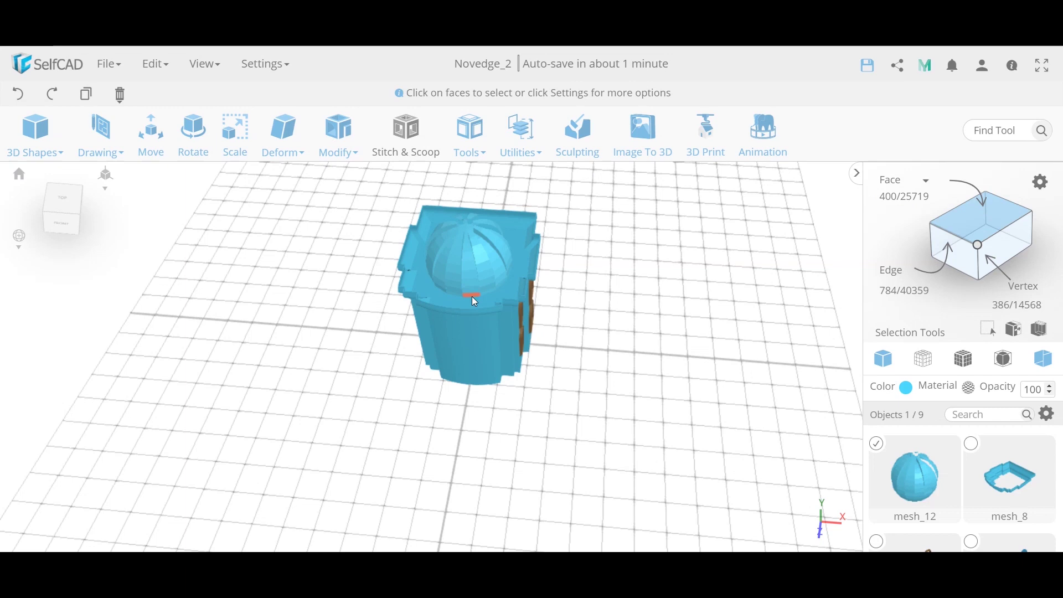
click(1041, 181)
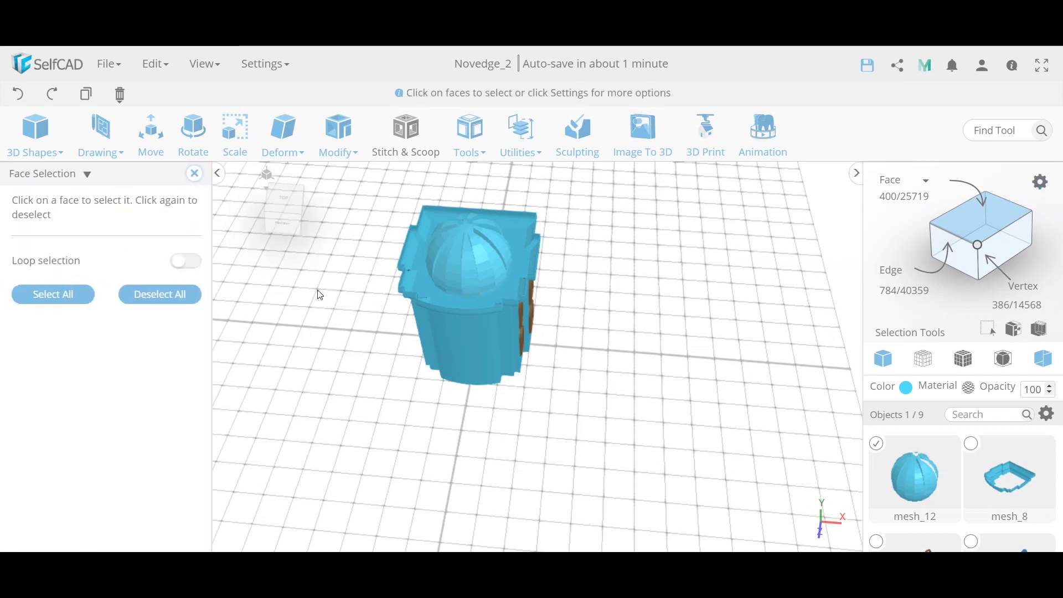
click(193, 262)
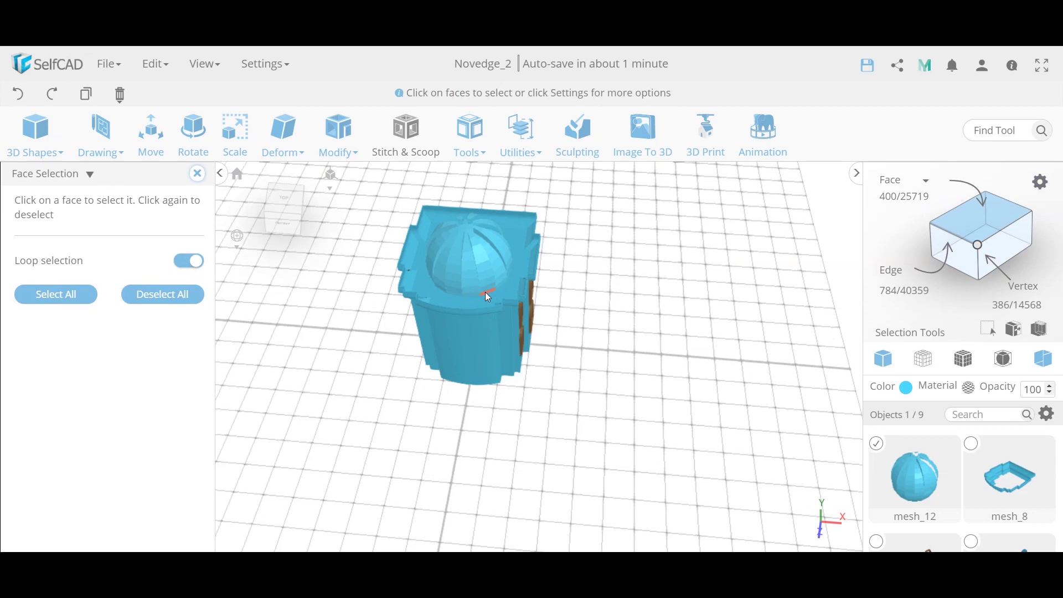
drag(385, 366, 365, 347)
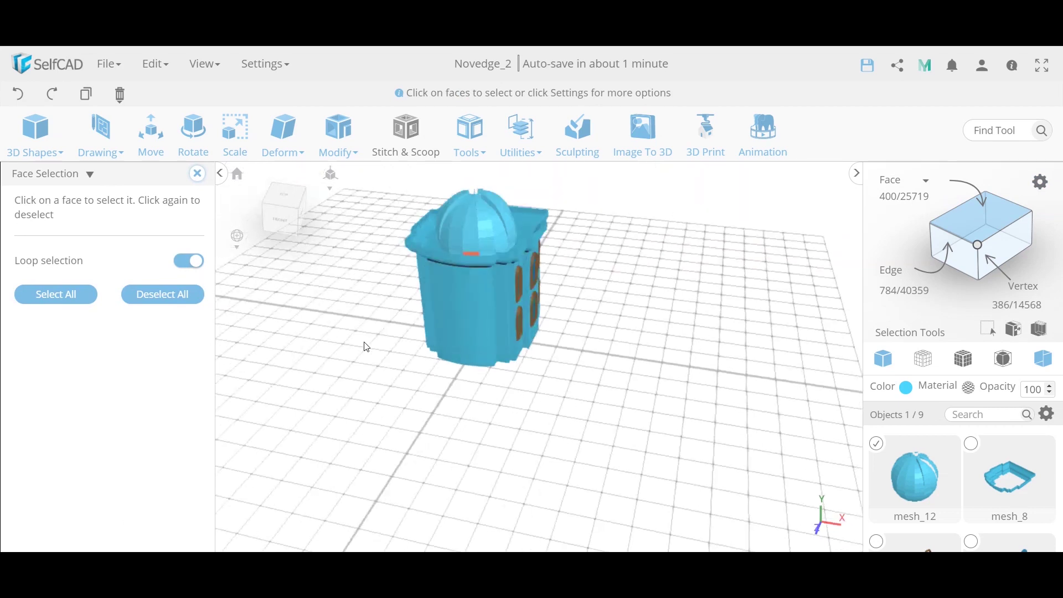
scroll(466, 250, up, 5)
scroll(466, 250, up, 3)
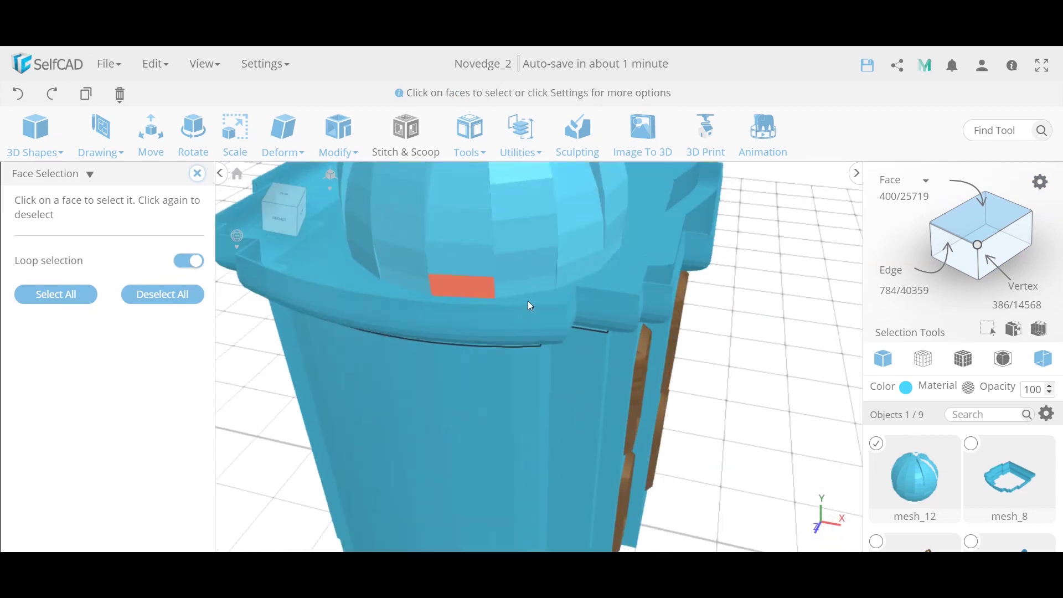
click(556, 278)
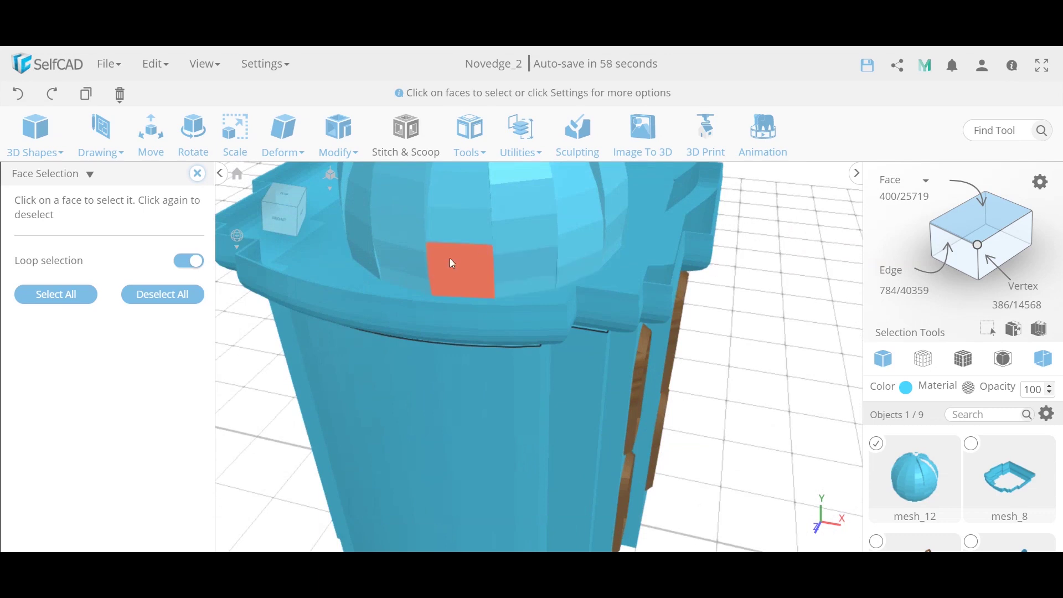
scroll(565, 244, down, 8)
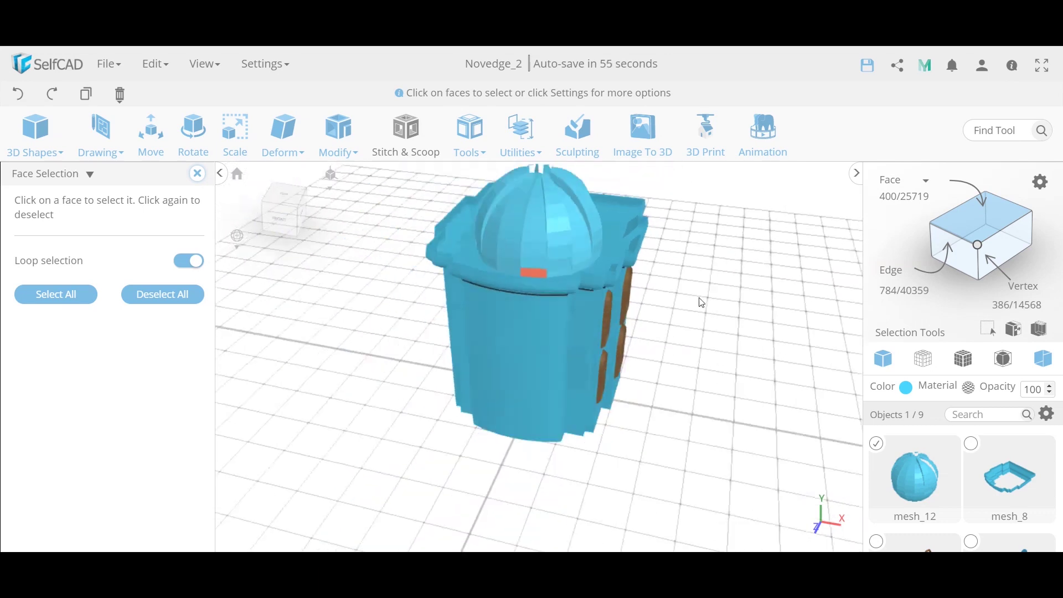
key(Escape)
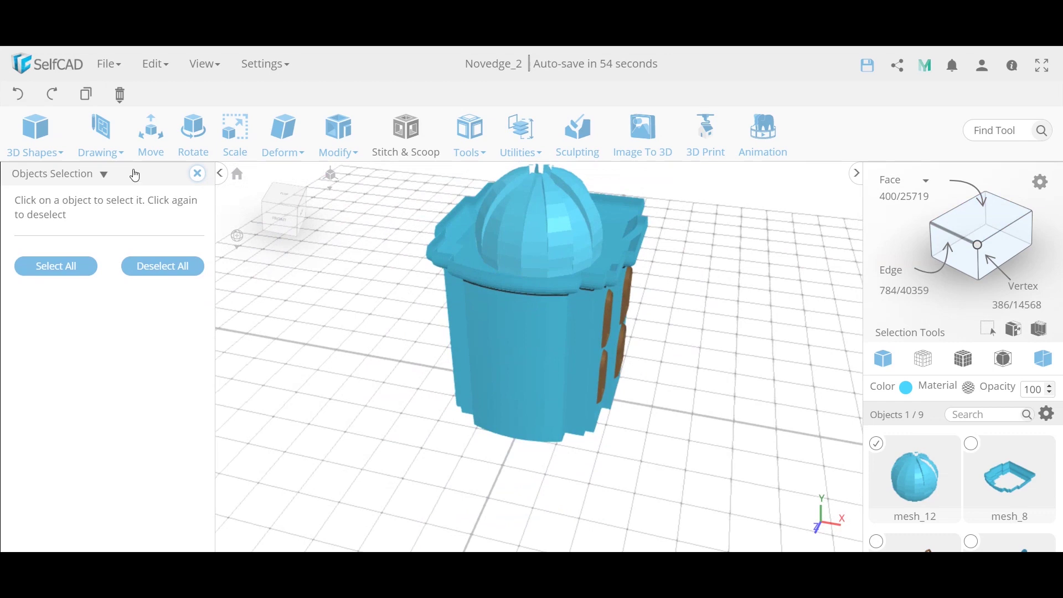
click(197, 174)
right_drag(605, 244, 695, 288)
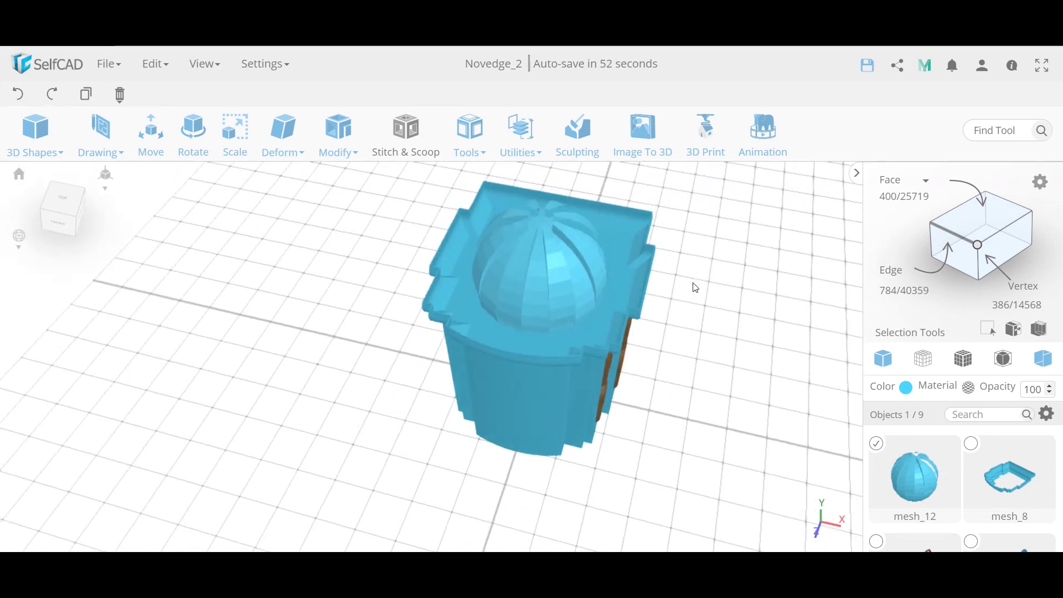
click(904, 197)
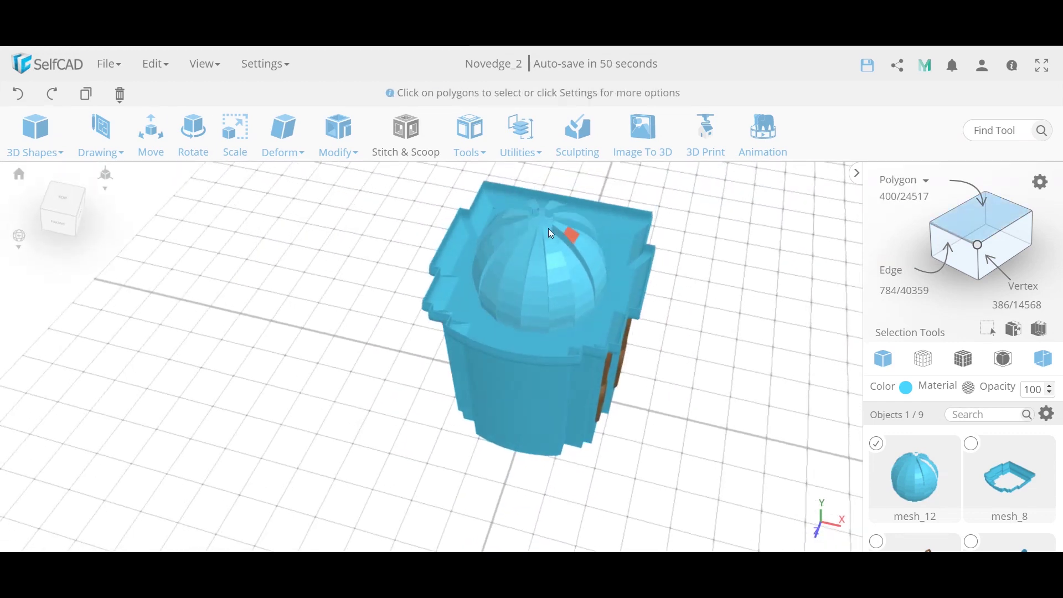
scroll(538, 220, up, 5)
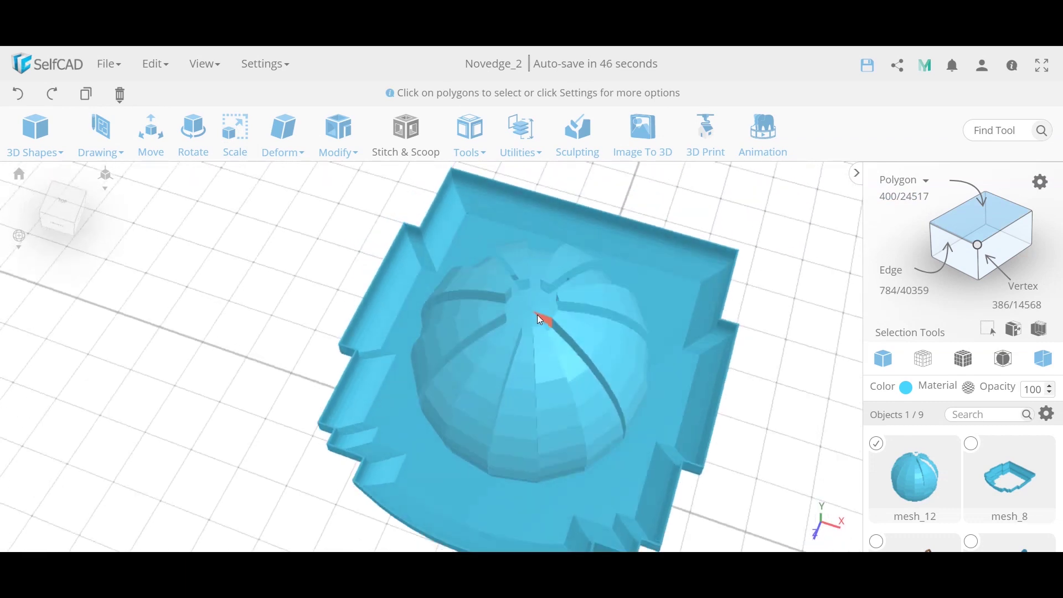
scroll(537, 314, up, 6)
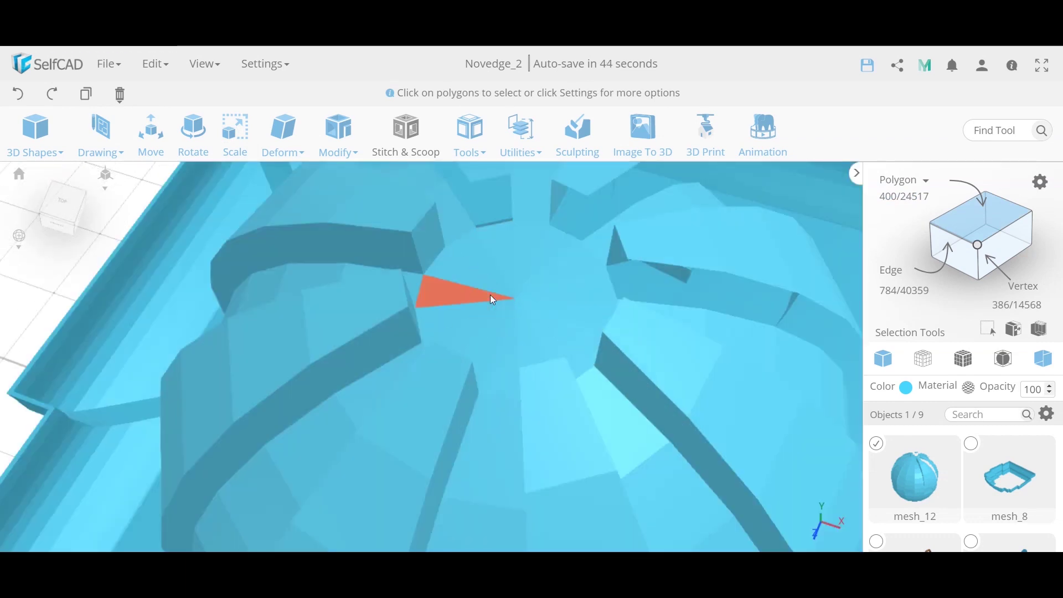
click(1041, 183)
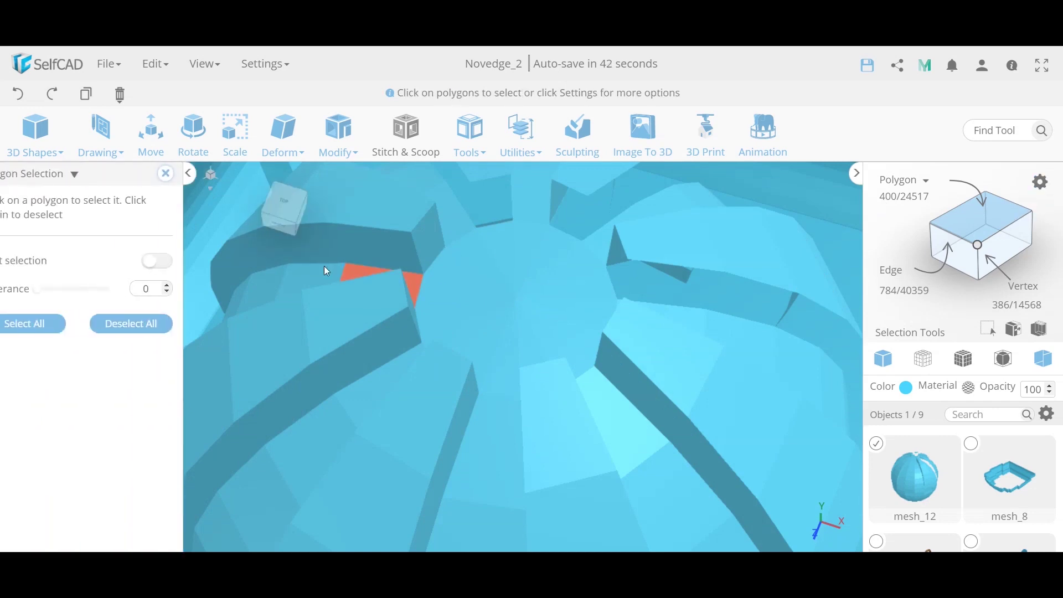
click(78, 289)
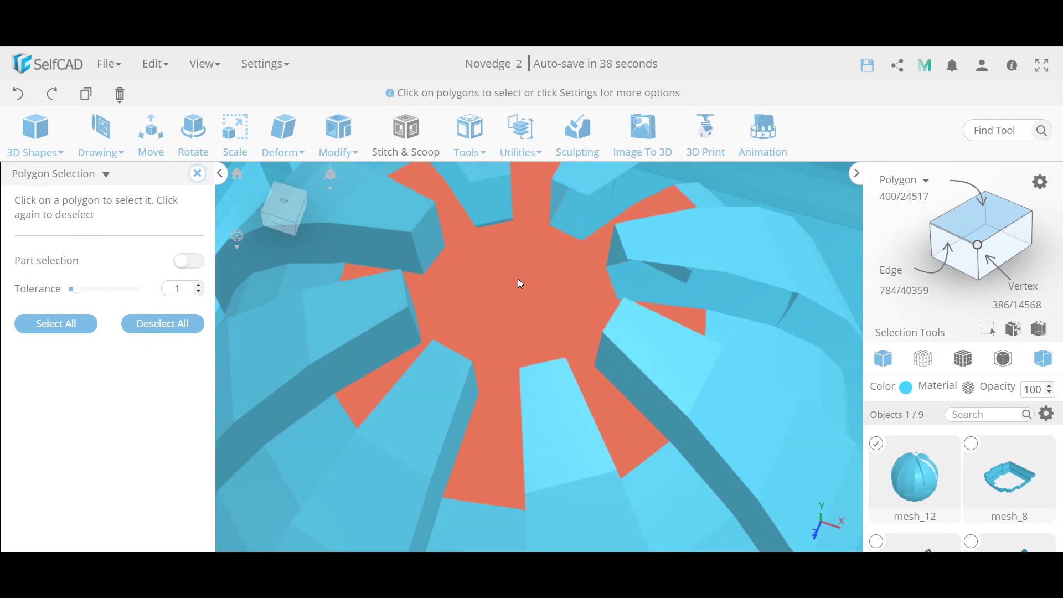
click(74, 291)
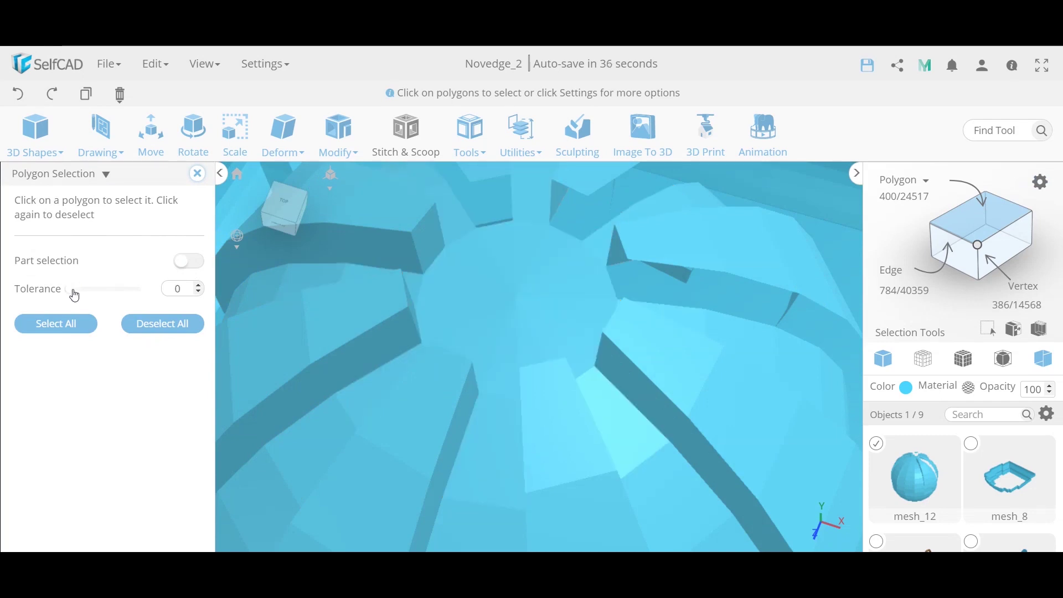
click(75, 290)
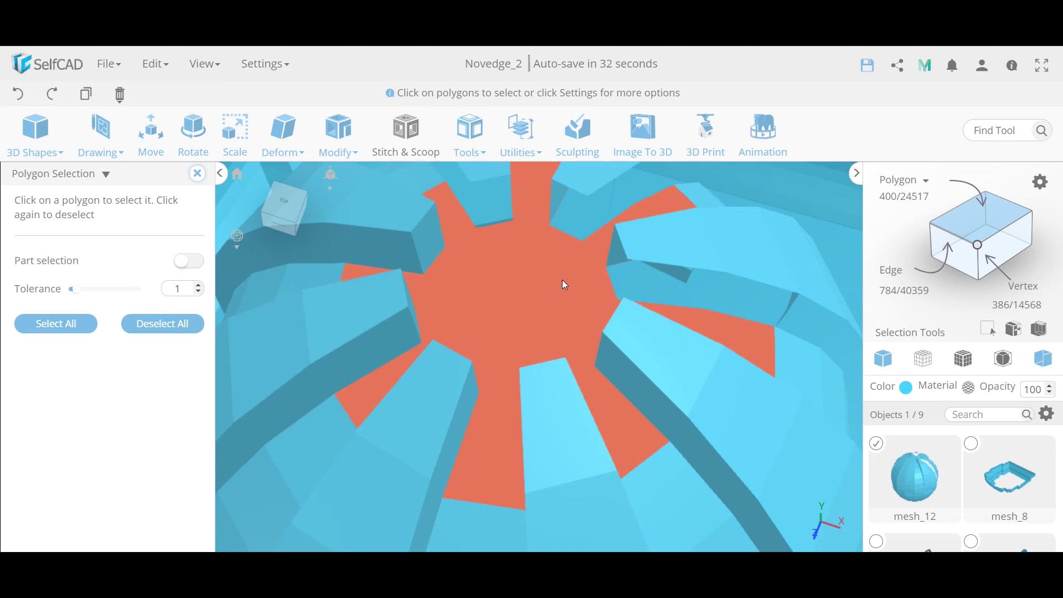
click(565, 284)
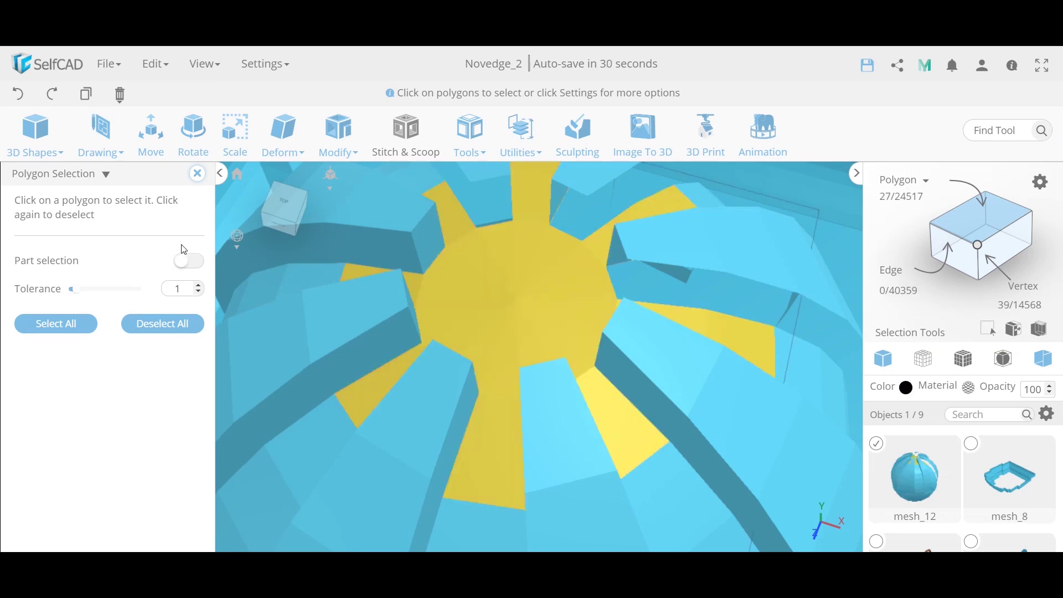
click(193, 177)
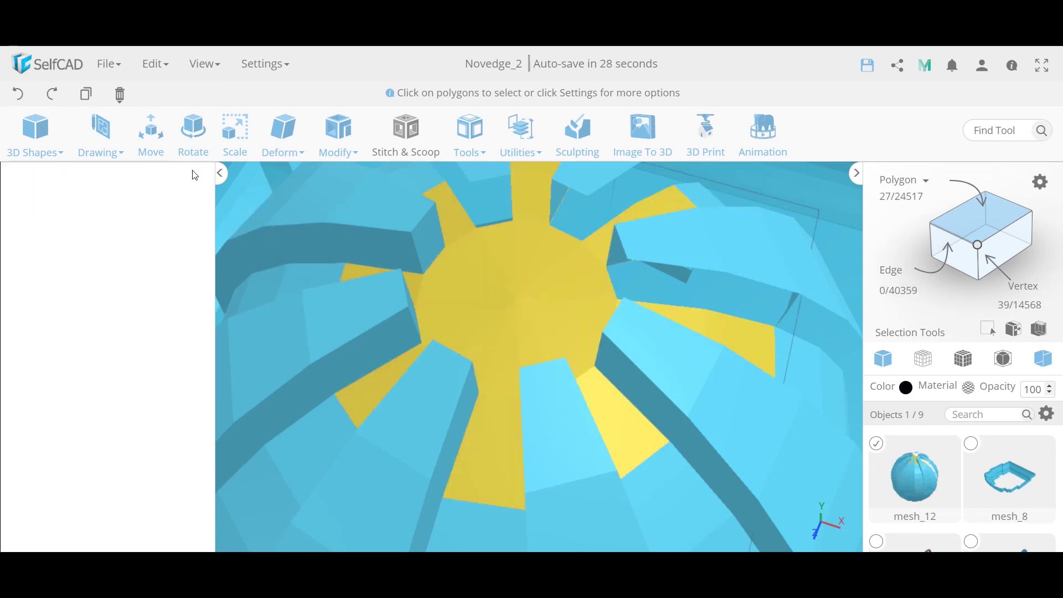
key(ctrl+z)
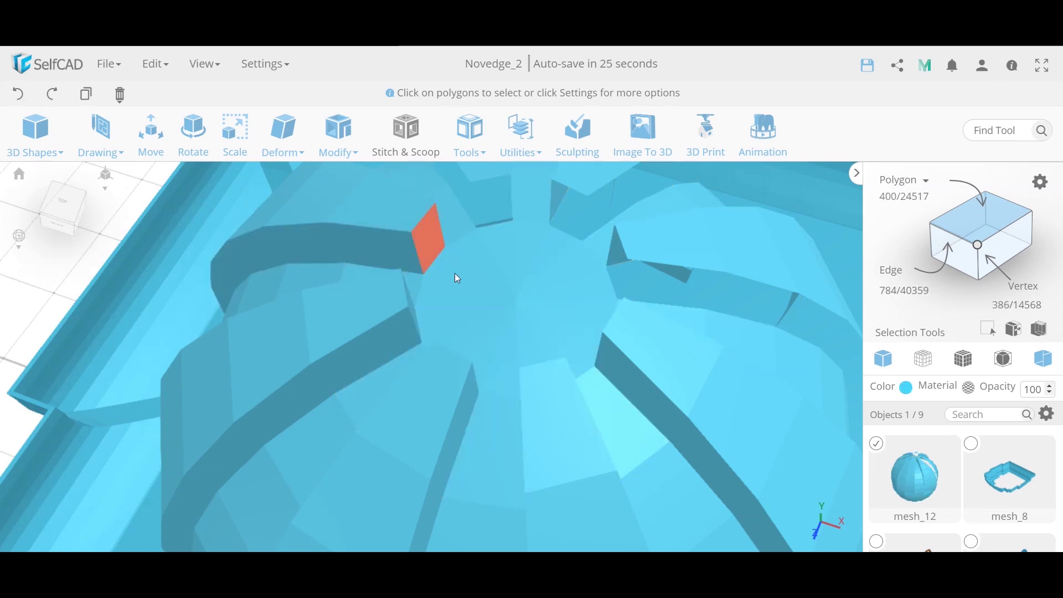
Switch to face selection and select all the faces of the round cap at the top of the dome
click(920, 188)
click(893, 197)
drag(571, 321, 493, 281)
scroll(792, 234, down, 10)
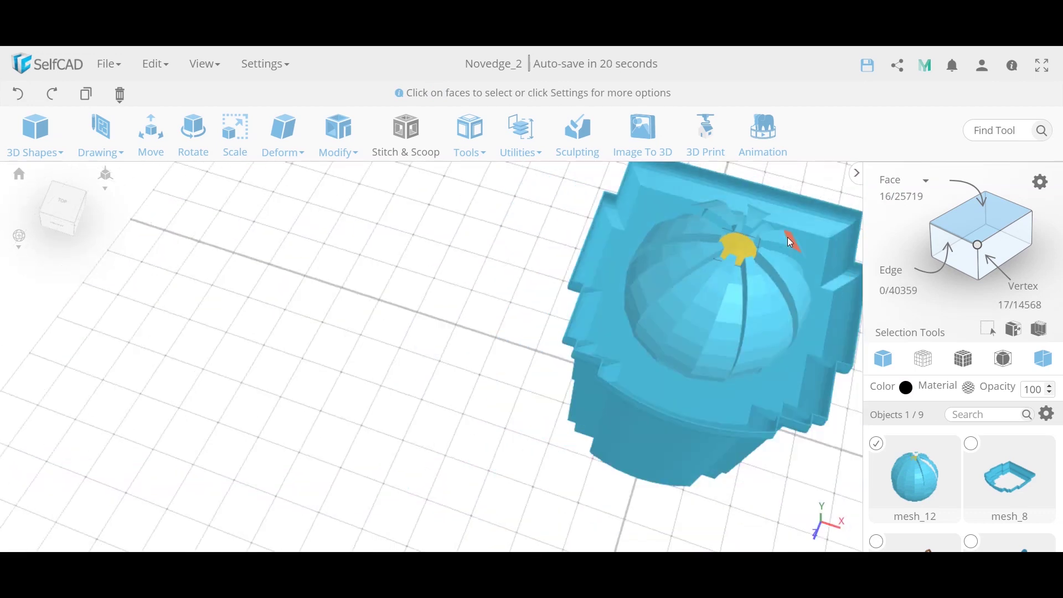
Extrude the dome's selected top cap by an amount of 10 with Vertex Normals turned off
right_drag(470, 307, 437, 323)
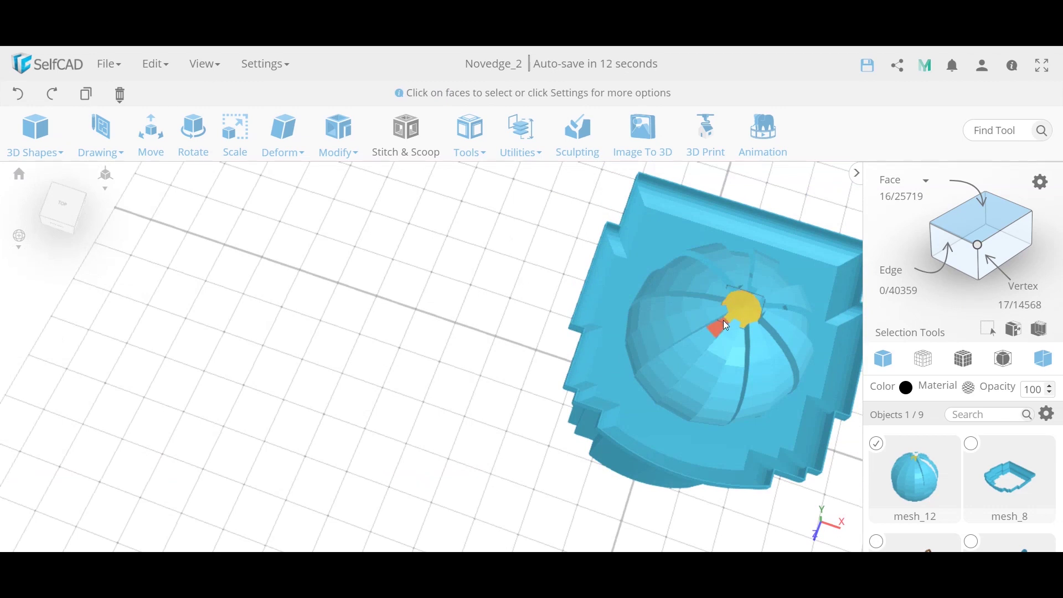
middle_drag(463, 359, 363, 336)
scroll(364, 336, down, 3)
right_drag(353, 339, 370, 312)
click(339, 135)
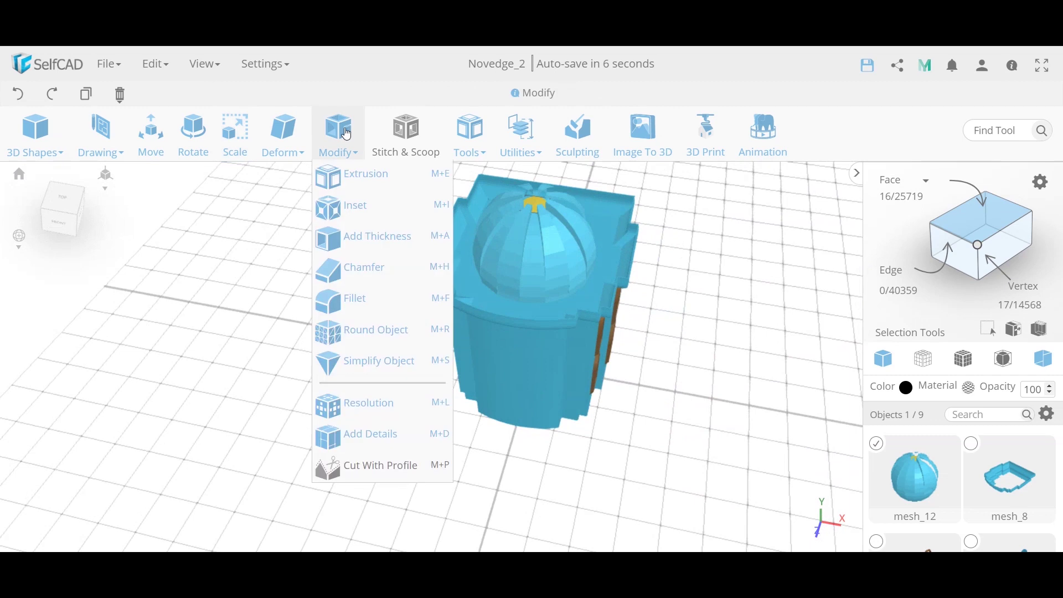
click(365, 176)
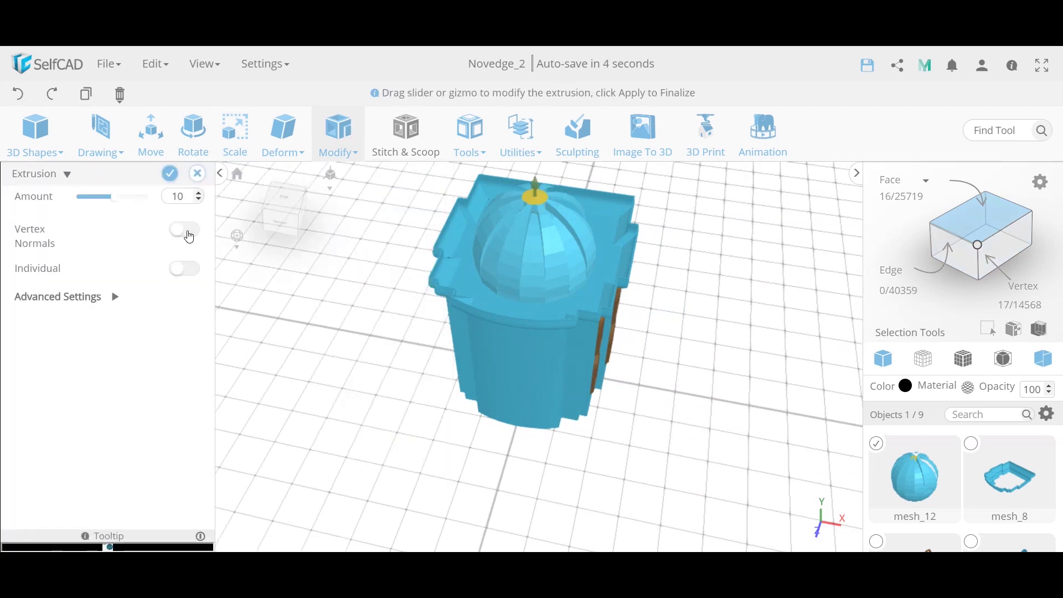
click(169, 176)
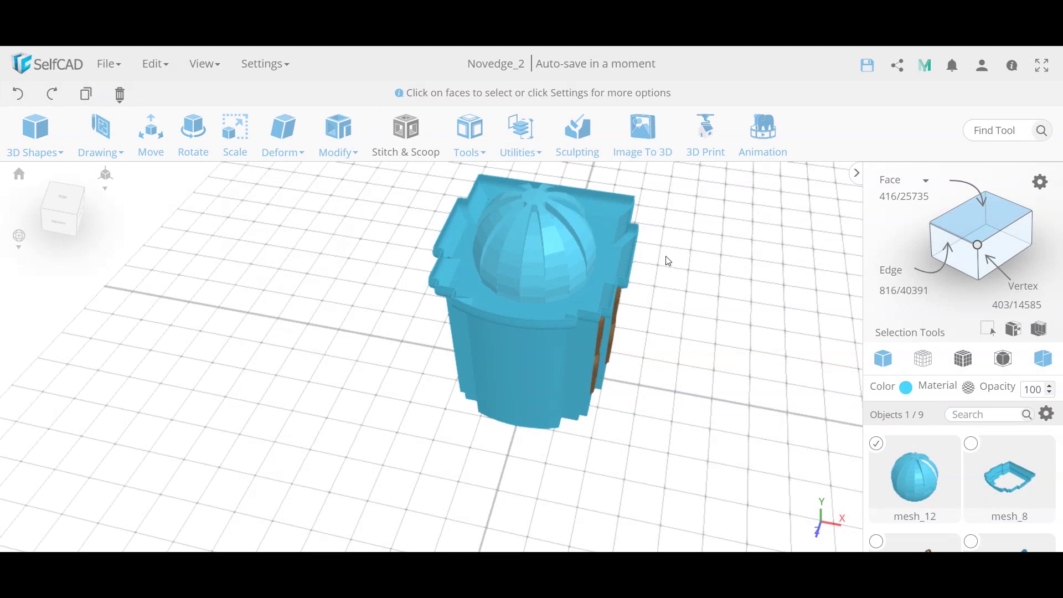
Run Flip Normals on the dome twice to correct the orientation of its faces
drag(666, 303, 347, 316)
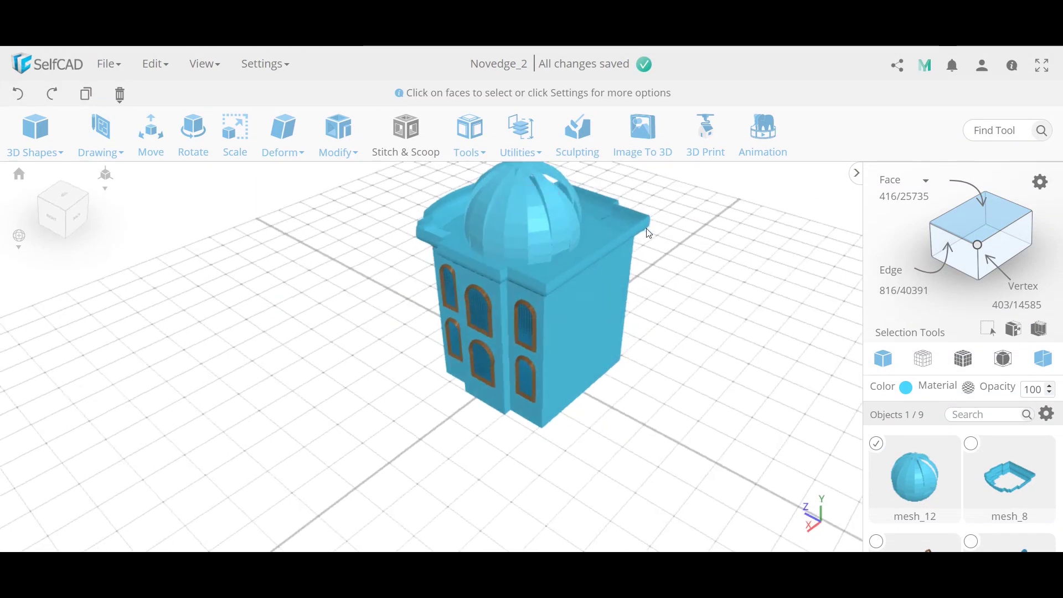
click(516, 134)
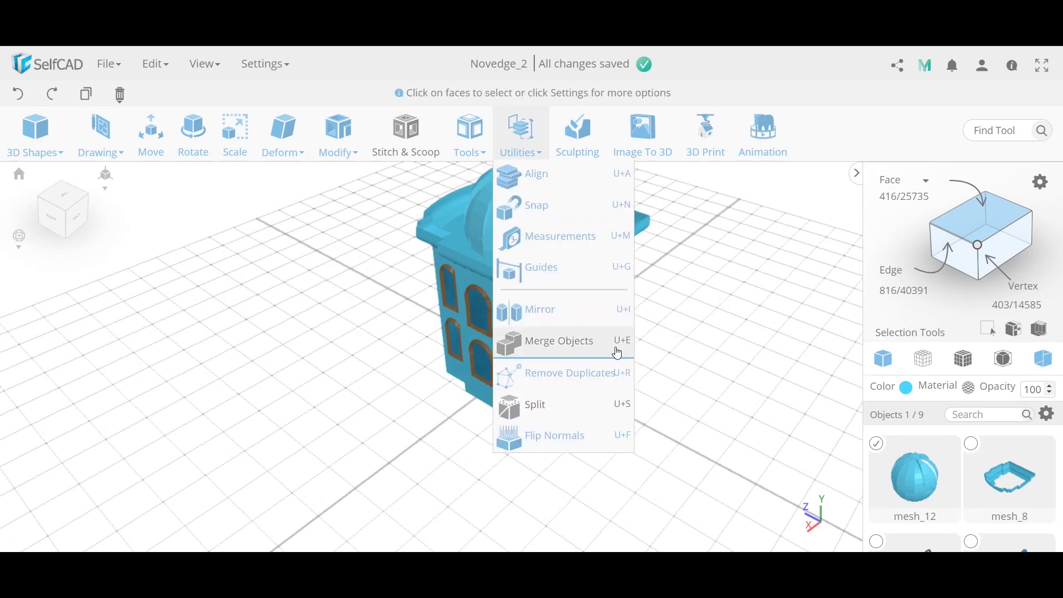
click(565, 354)
click(508, 131)
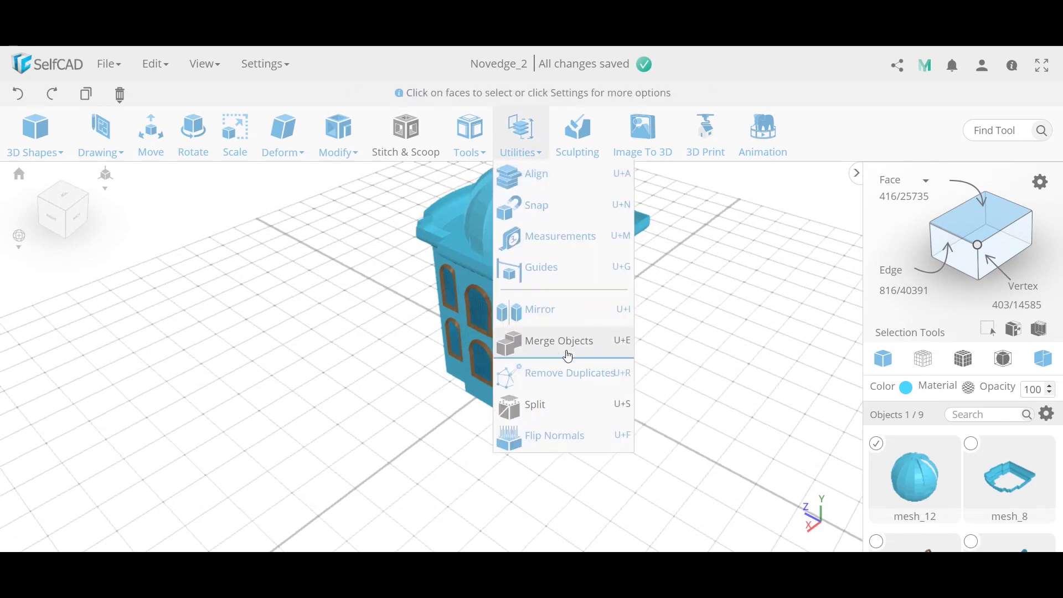
click(584, 430)
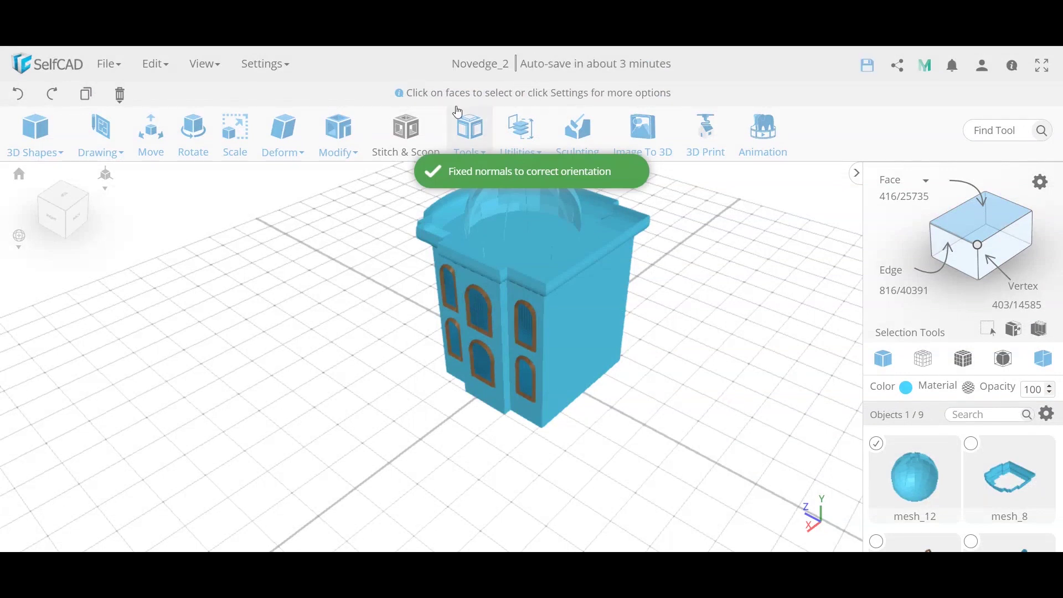
click(521, 131)
click(573, 430)
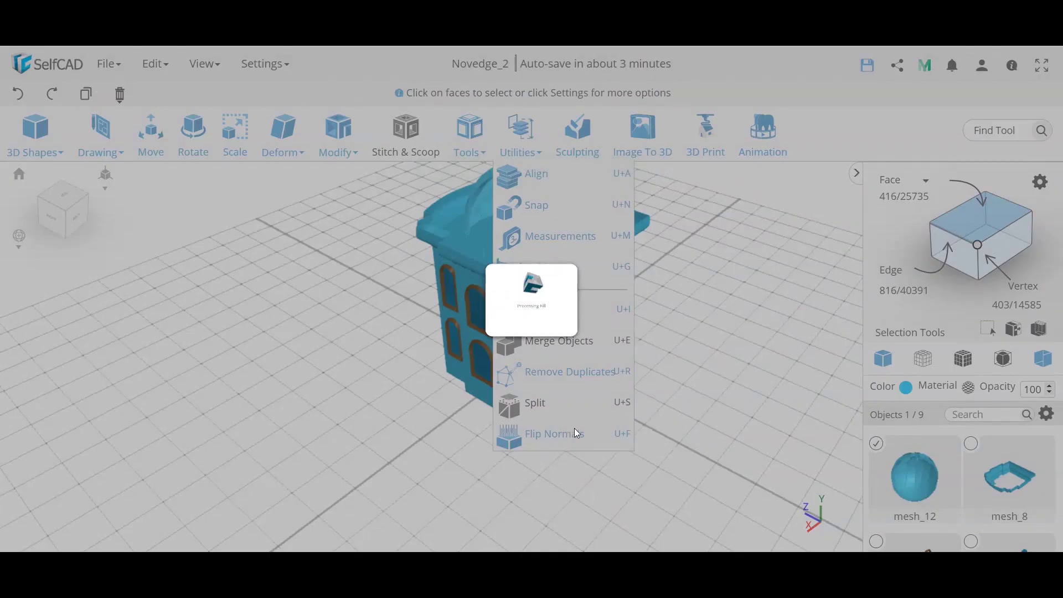
right_drag(727, 407, 704, 411)
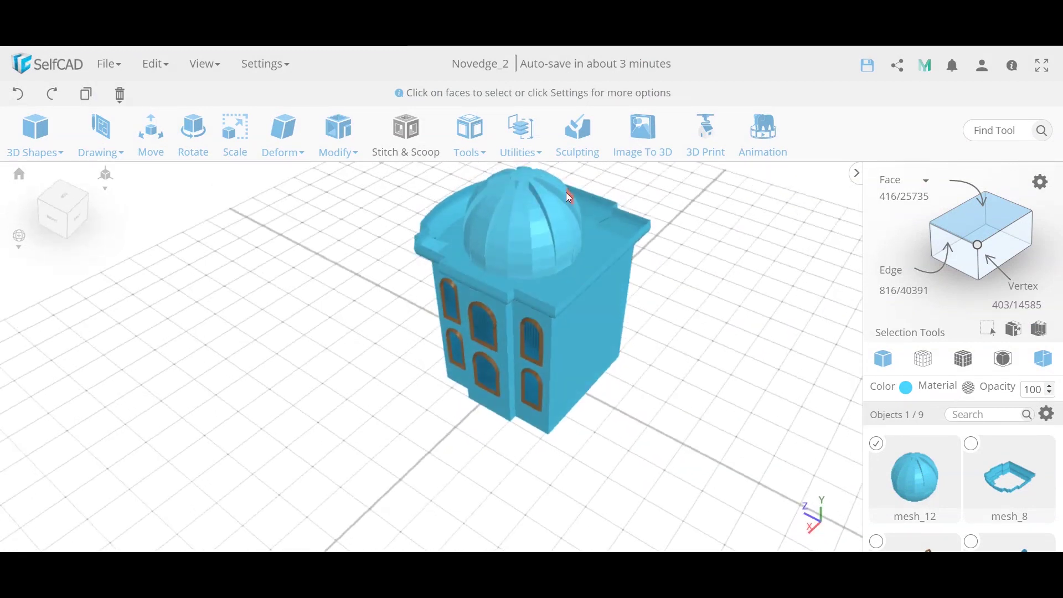
Select the upper part of the dome with Cube Selection, using a bottom limit of 60 and Exact selection turned on
right_drag(722, 300, 599, 211)
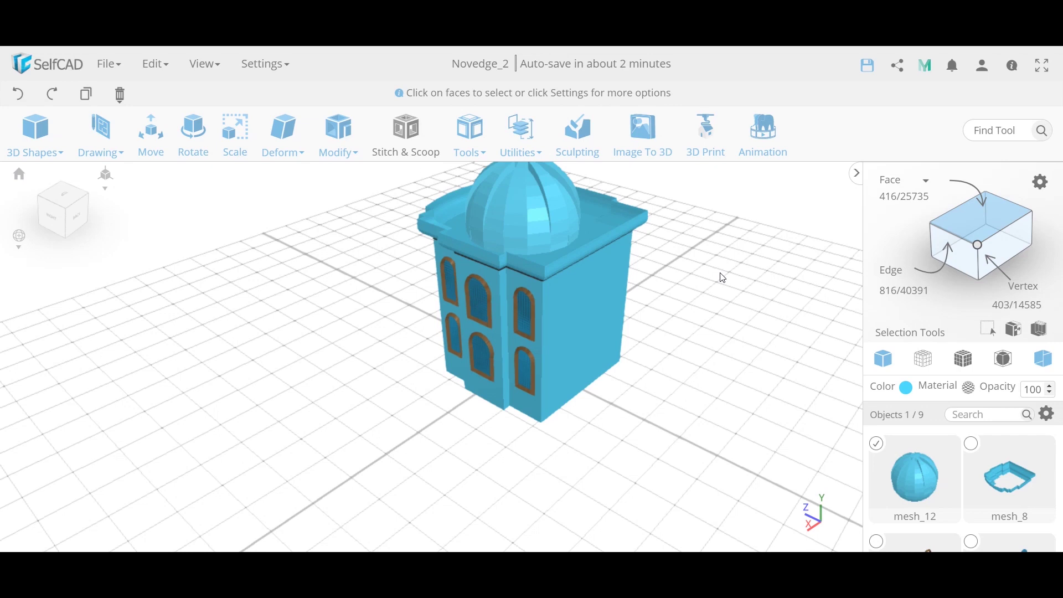
click(749, 315)
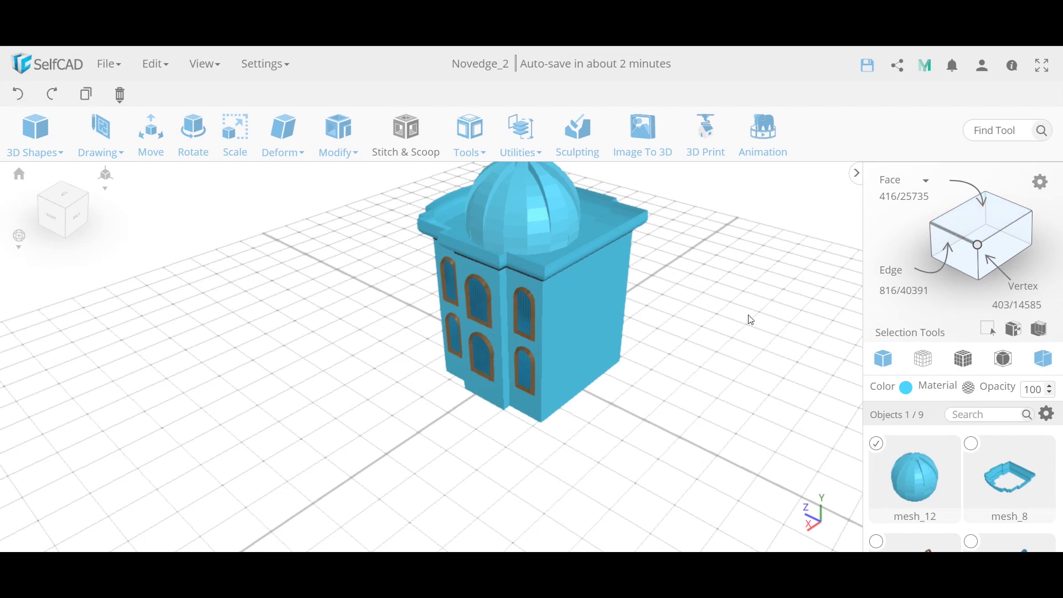
click(550, 241)
click(550, 242)
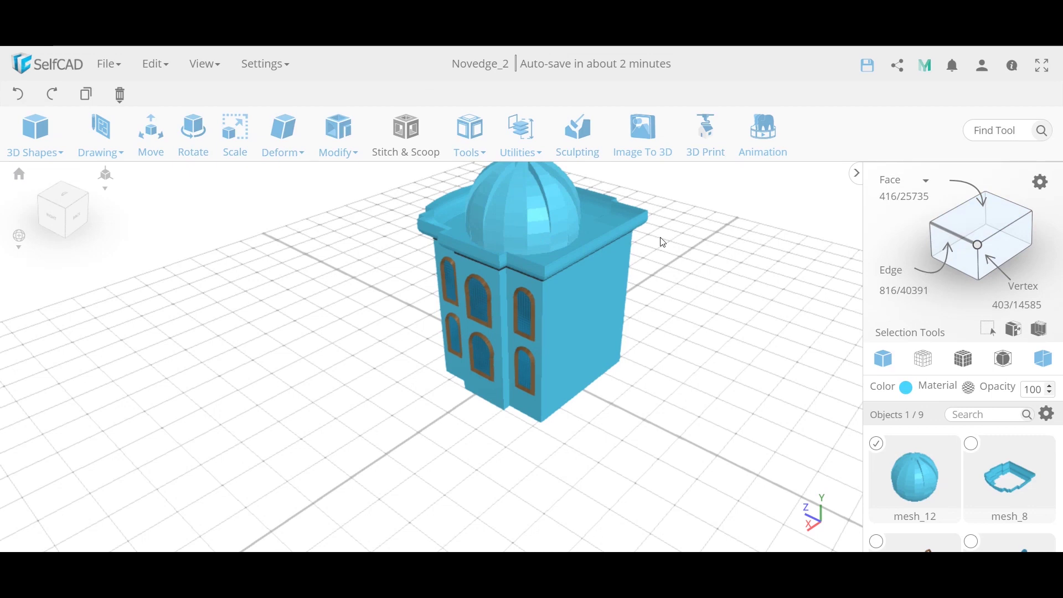
click(1052, 332)
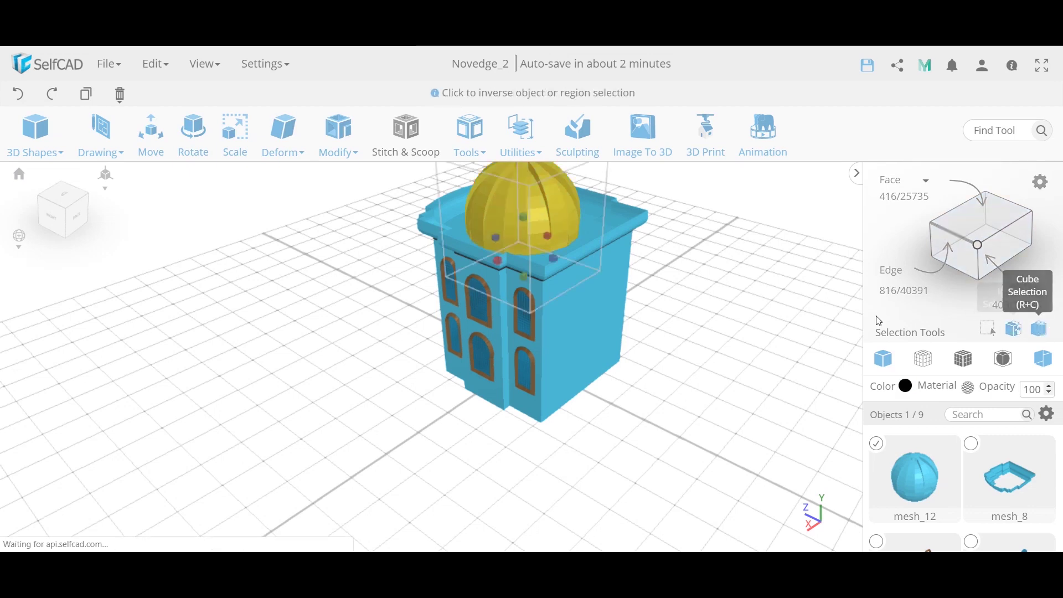
drag(524, 275, 520, 257)
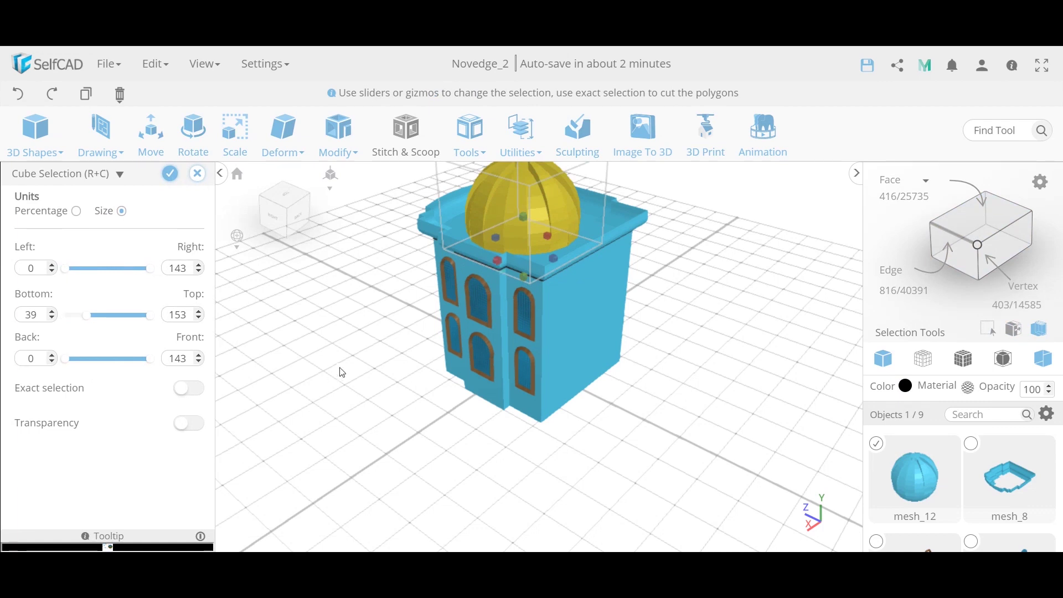
mouse_move(519, 322)
mouse_down()
mouse_move(474, 341)
mouse_move(532, 337)
mouse_up()
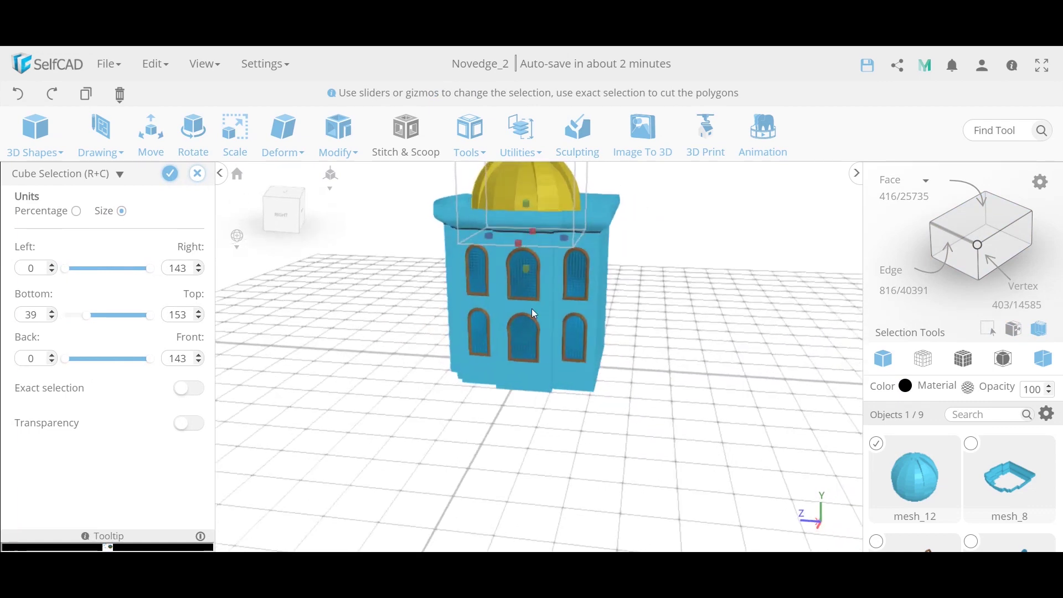
drag(533, 269, 531, 258)
drag(653, 261, 523, 263)
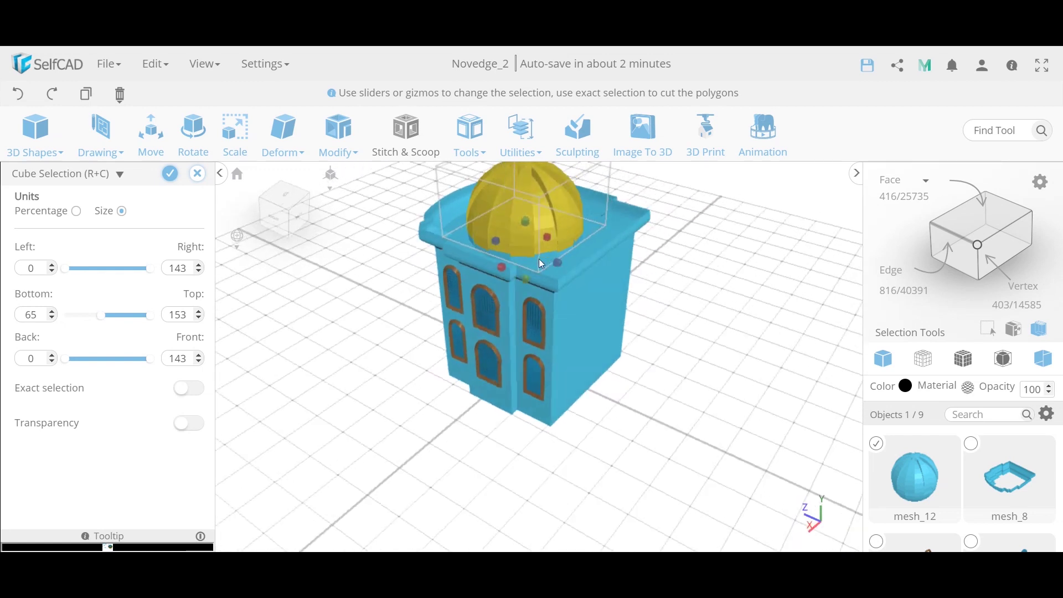
click(195, 391)
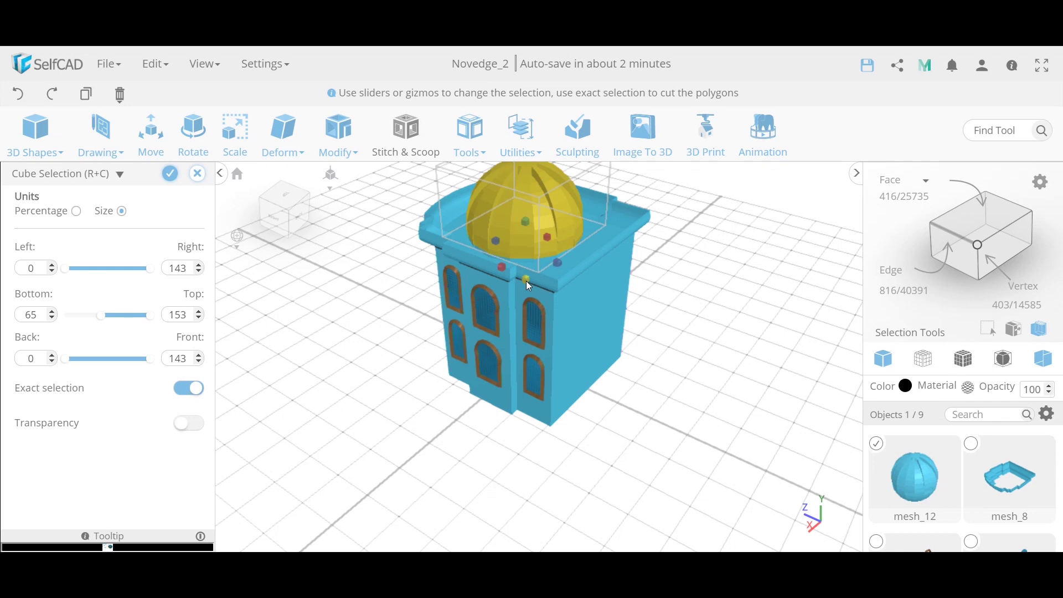
drag(528, 287, 527, 290)
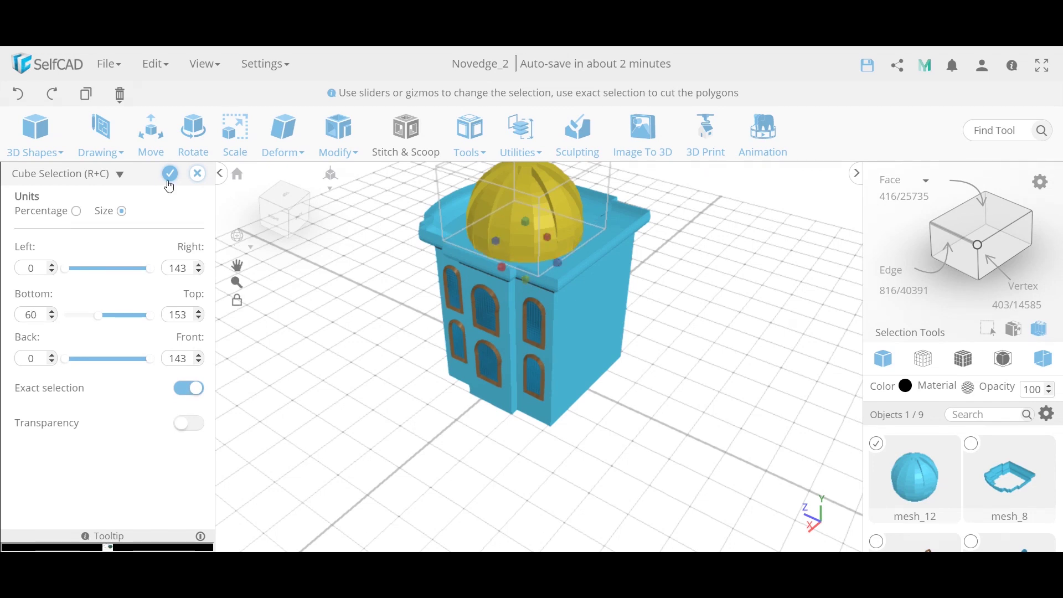
click(170, 173)
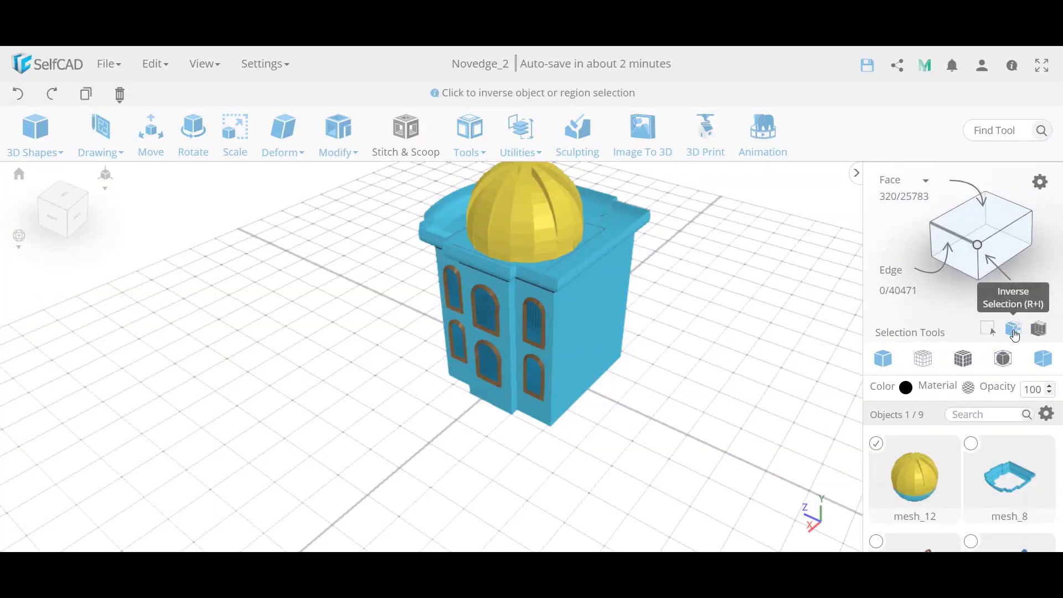
Invert the selection to delete the dome's lower part, and fill the hole left at its base
click(1016, 336)
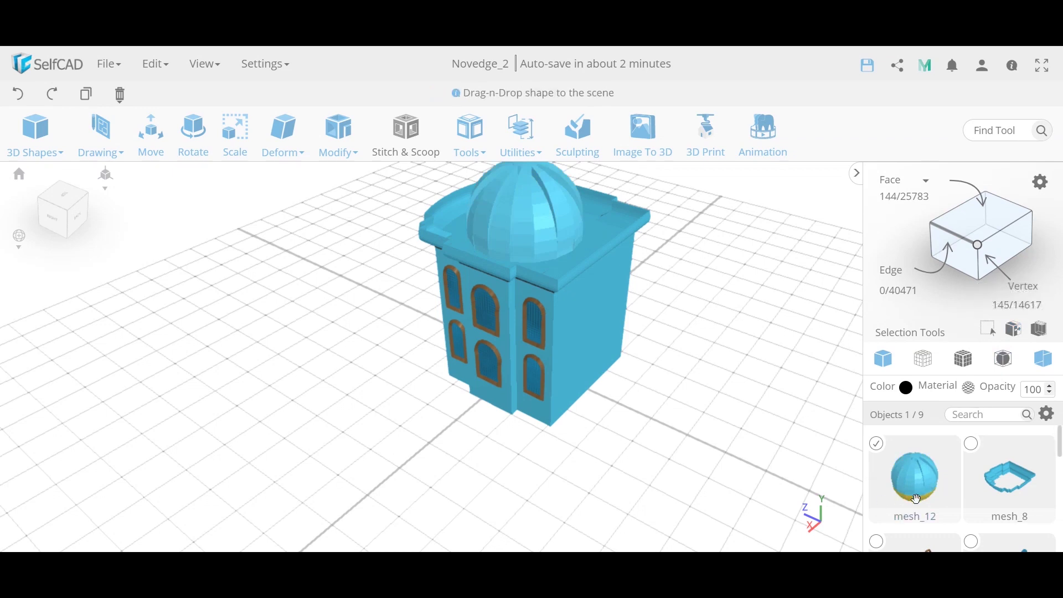
key(Delete)
key(Return)
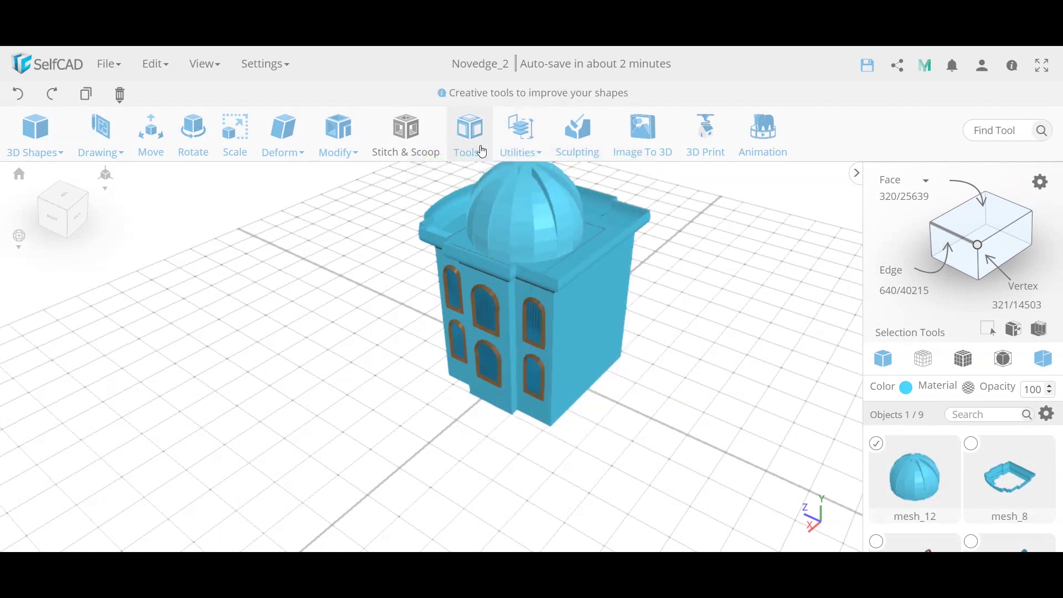
mouse_move(475, 145)
click(498, 207)
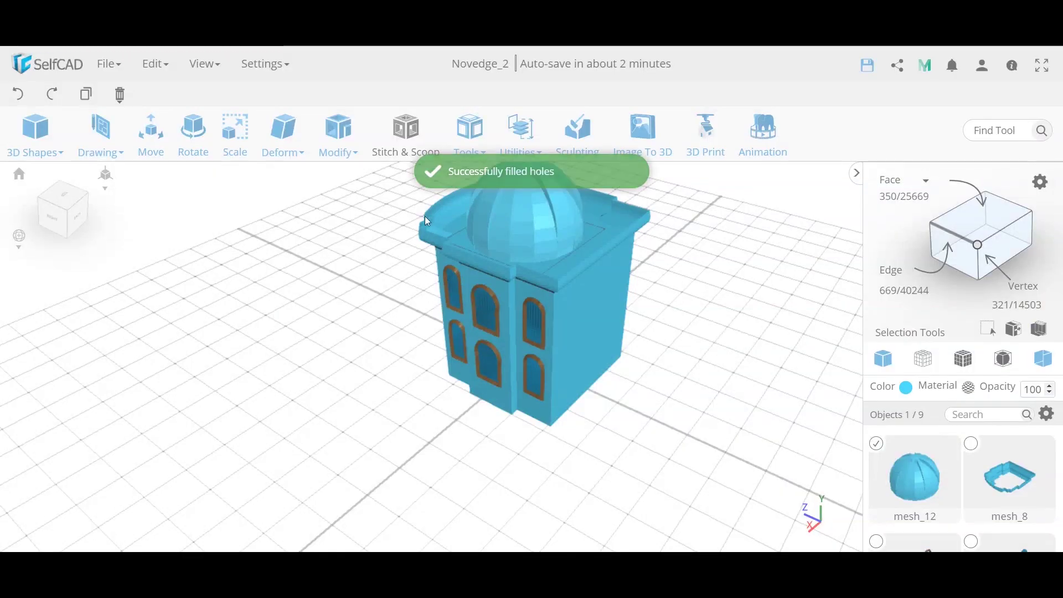
Move the dome straight up off the roof to a Y position of about 320 and examine its filled underside
click(151, 138)
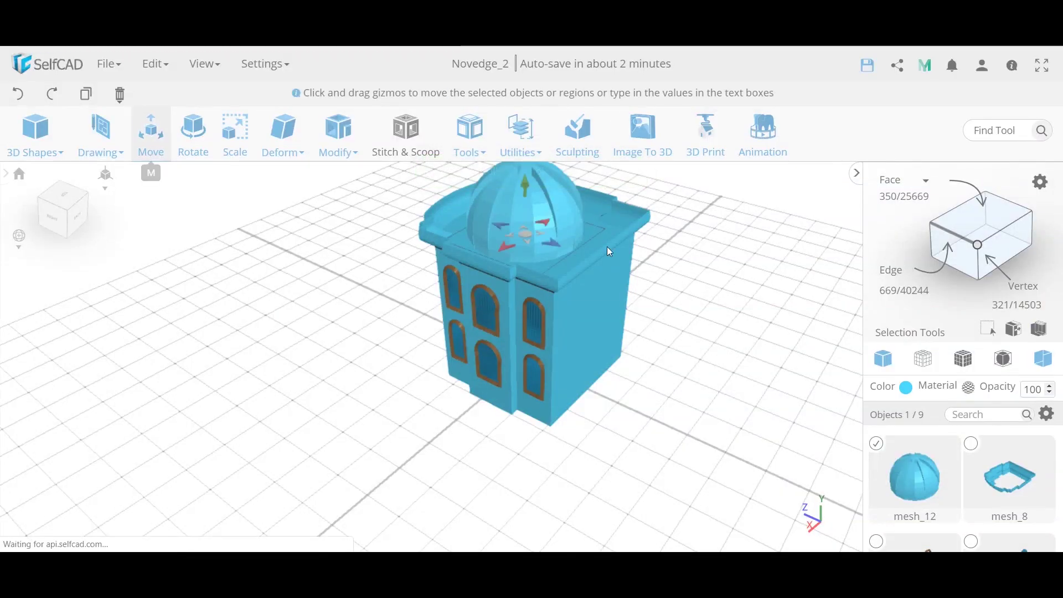
drag(519, 194, 521, 161)
drag(626, 365, 625, 389)
drag(503, 302, 502, 233)
drag(460, 380, 563, 243)
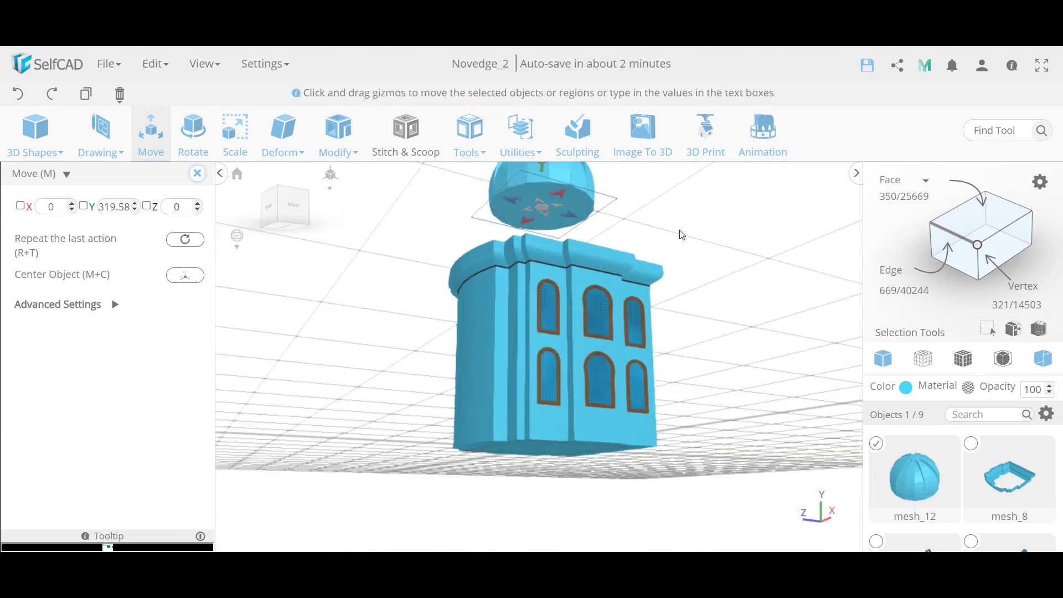
scroll(631, 280, up, 3)
Undo the dome's upward moves to put it back on the roof, and finish moving it
click(20, 97)
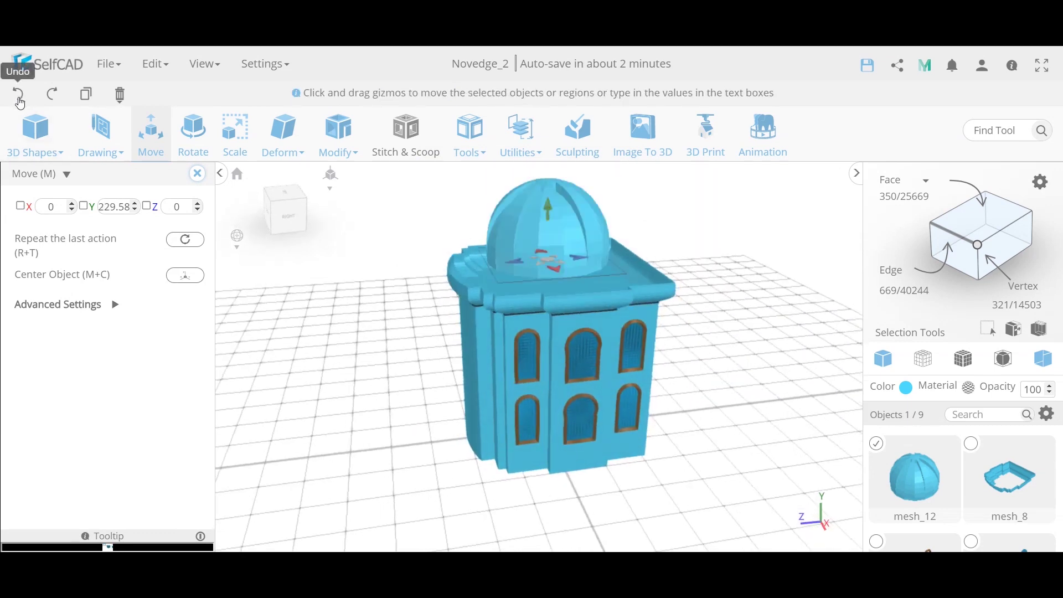
click(20, 98)
drag(667, 336, 664, 338)
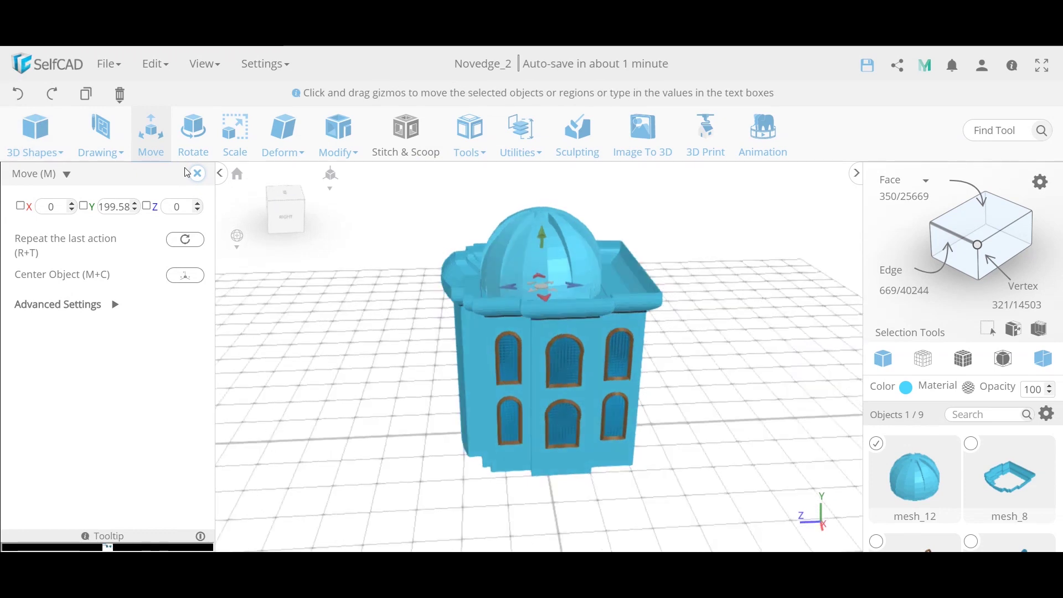
click(197, 174)
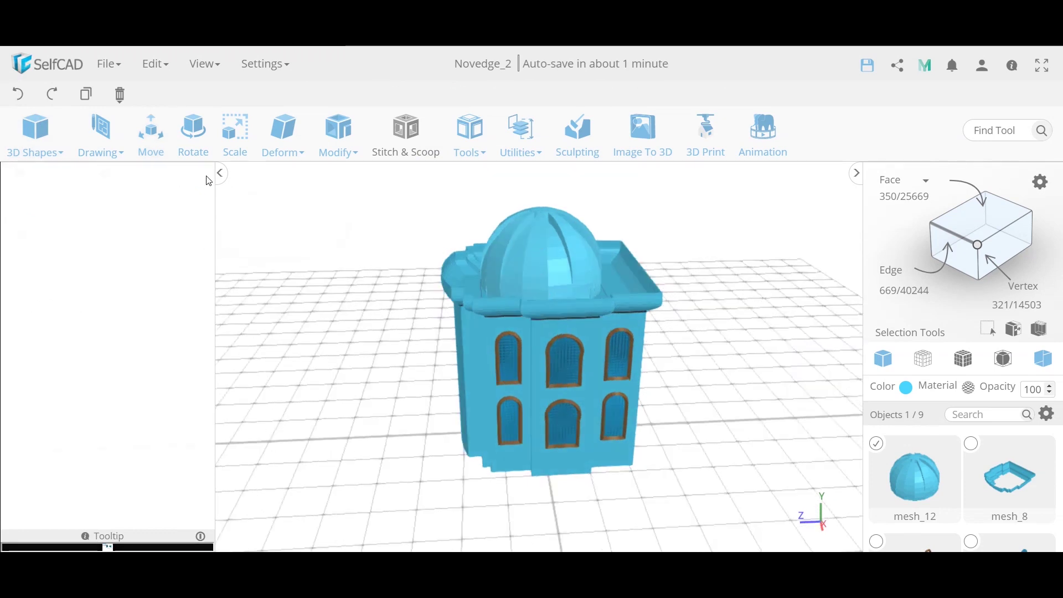
Deselect the dome and select the building's main wall body for modification
click(721, 400)
drag(721, 399, 665, 400)
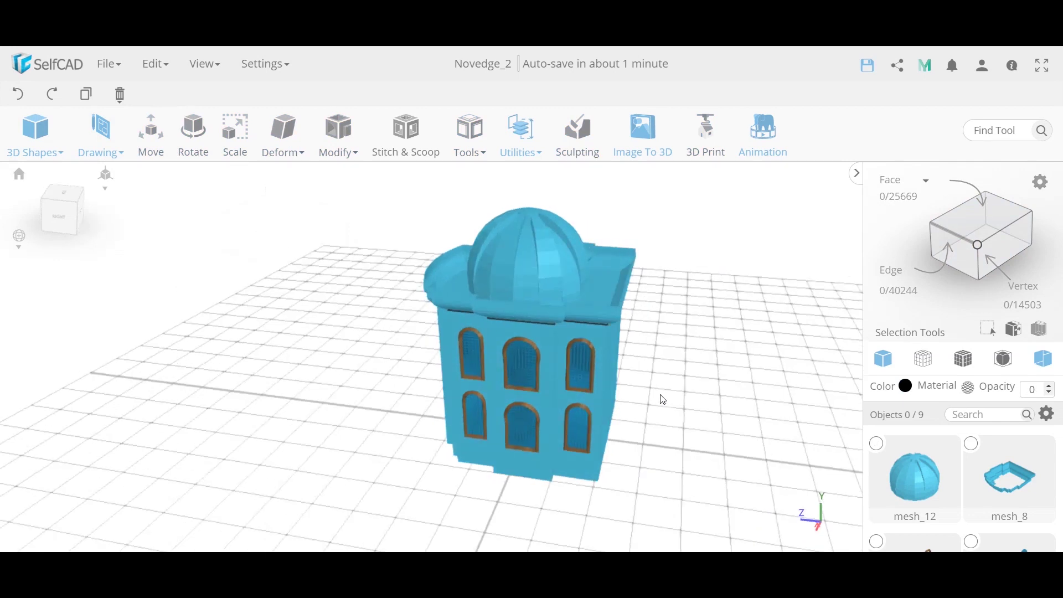
click(603, 341)
click(327, 148)
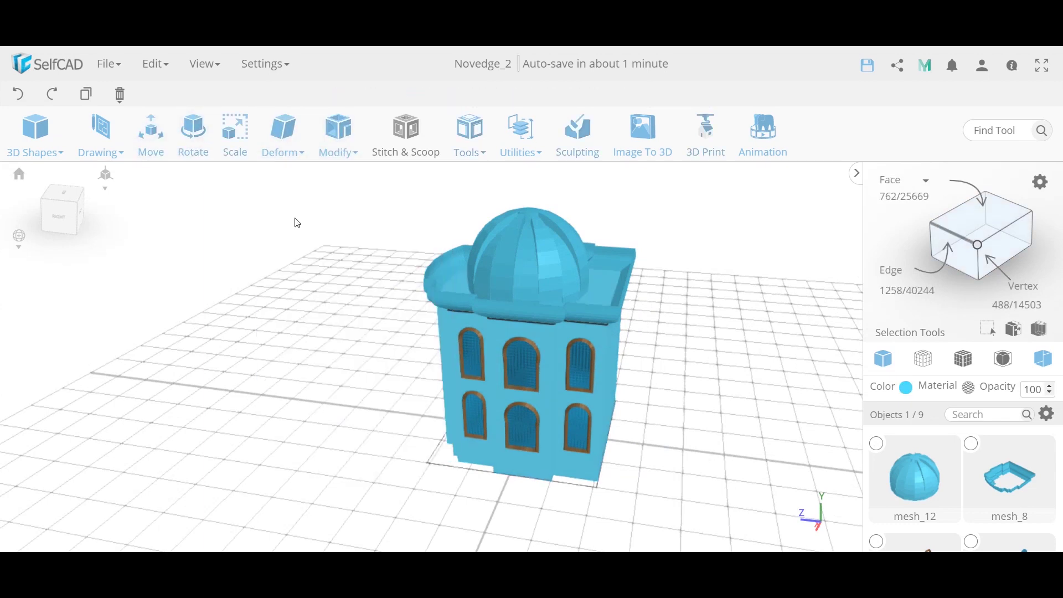
click(334, 141)
drag(785, 363, 714, 365)
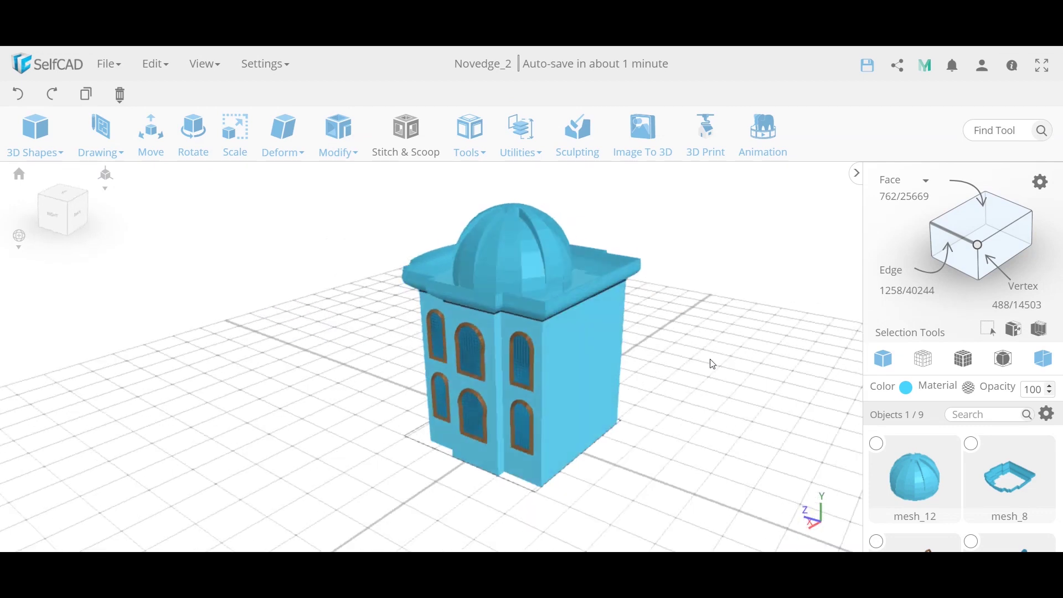